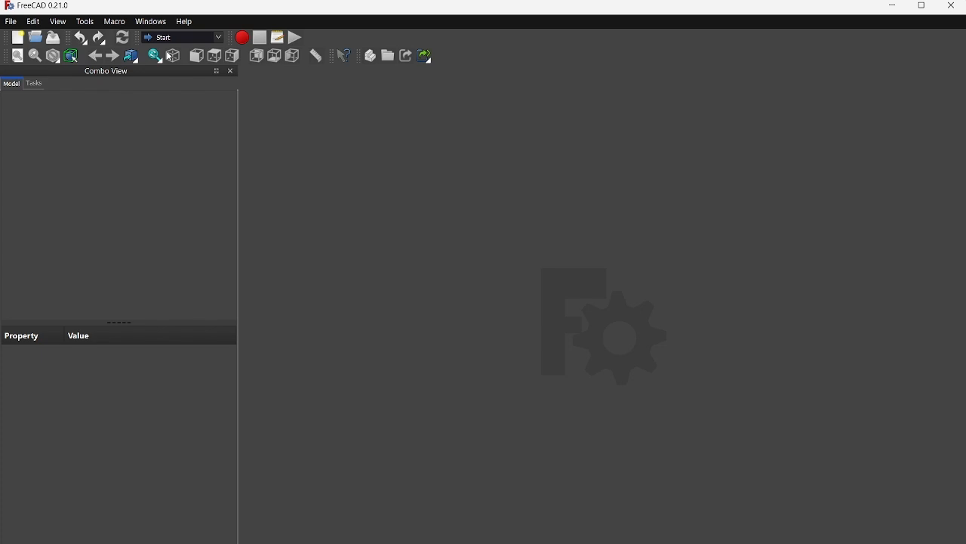
- Create a new document and import the excavator image Zrzut ekranu 2024-08-05 211400.png
click(12, 23)
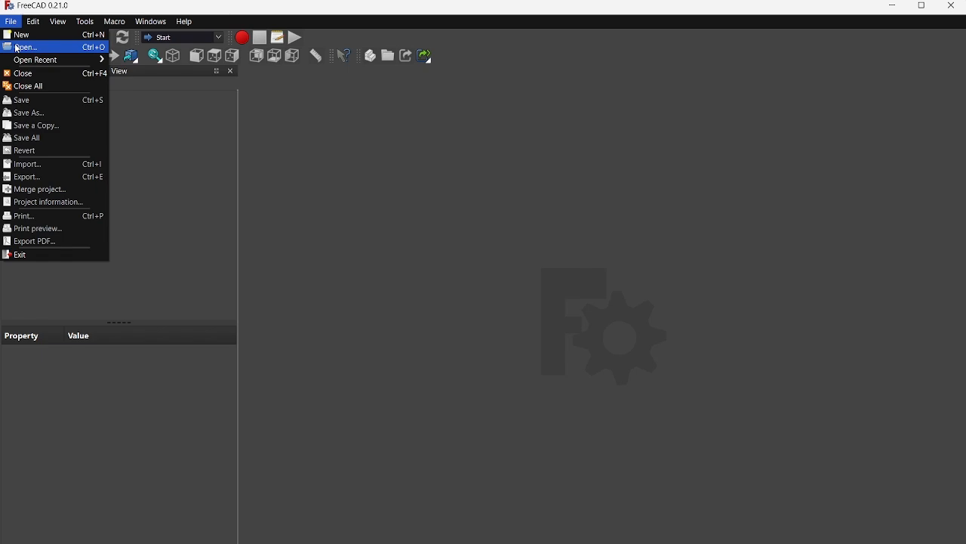
click(16, 35)
click(32, 100)
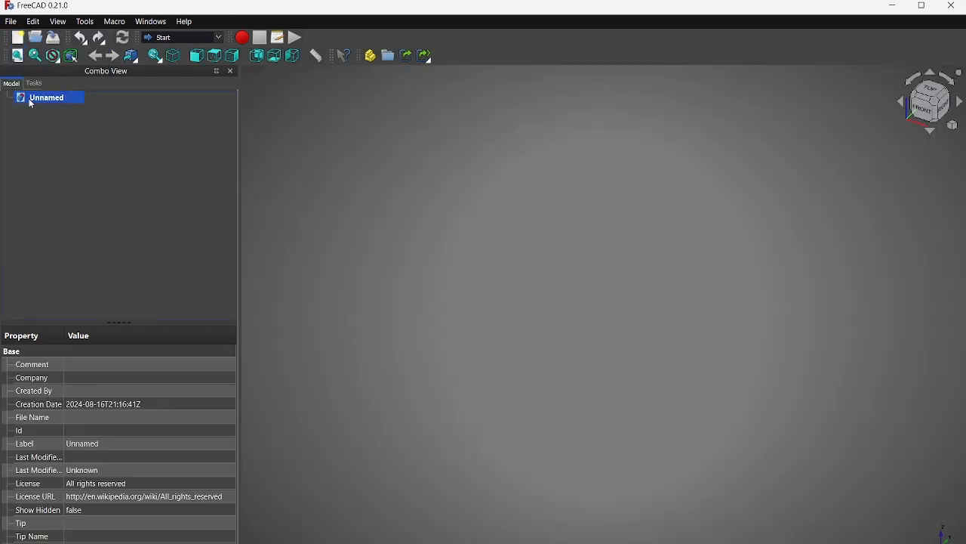
click(10, 22)
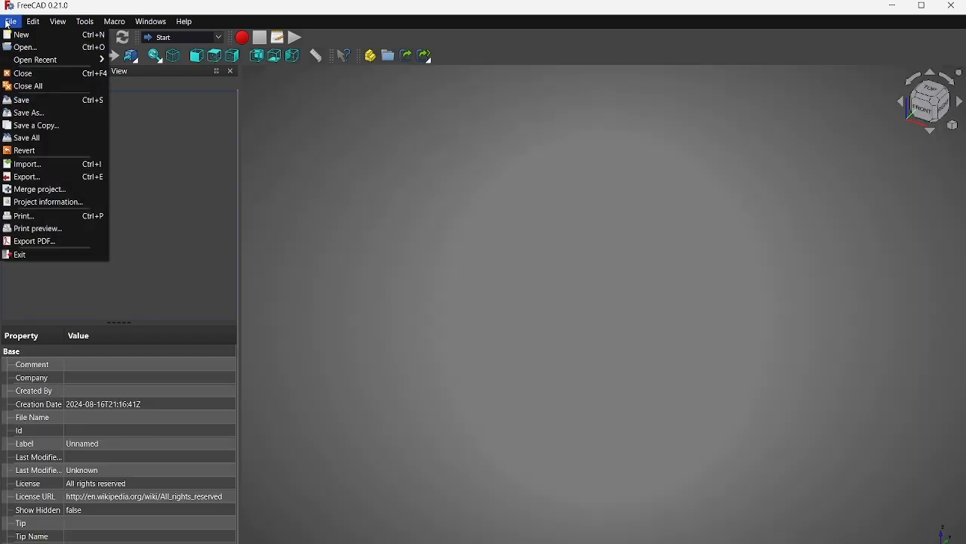
click(39, 166)
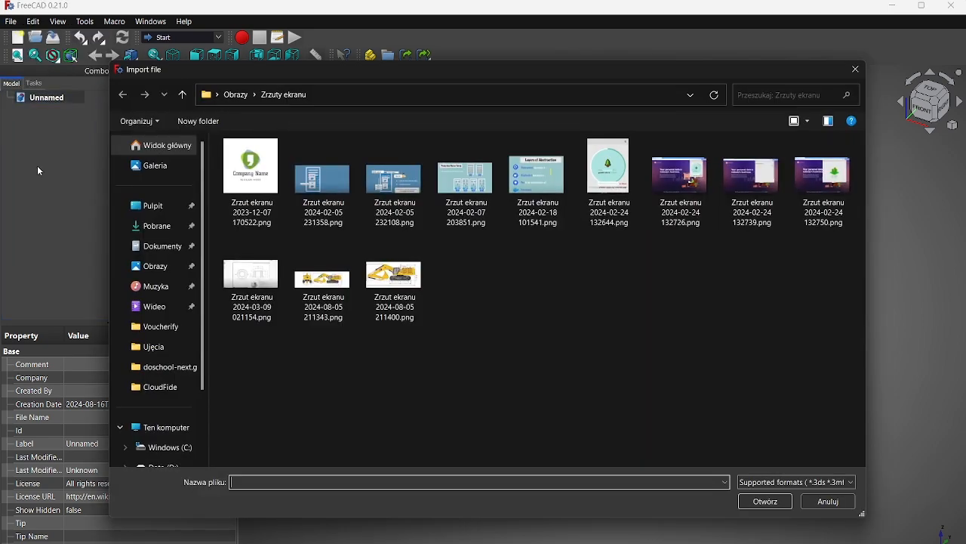
click(416, 287)
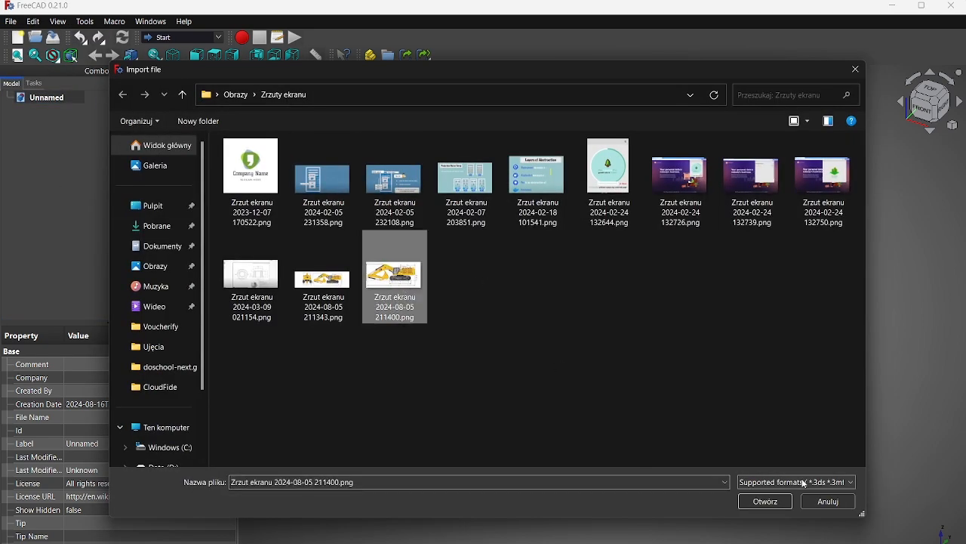
click(767, 502)
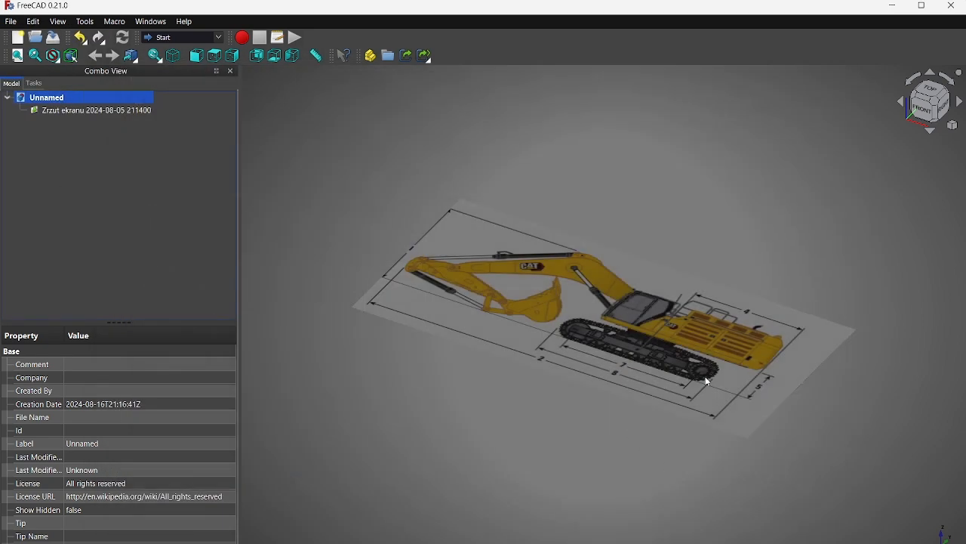
- Calibrate the imported image's scale by setting the overall length along dimension line 2 to 13652 mm
middle_drag(654, 321, 707, 399)
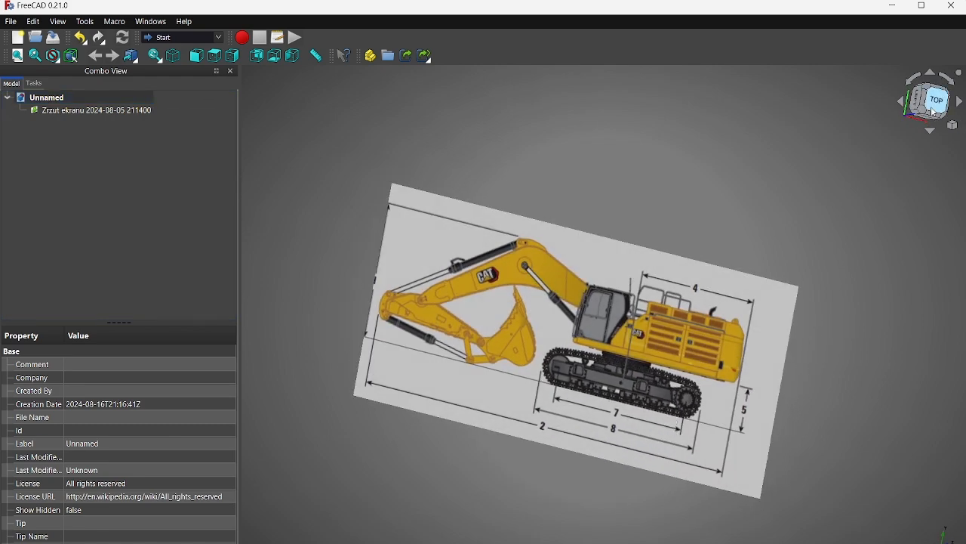
click(935, 112)
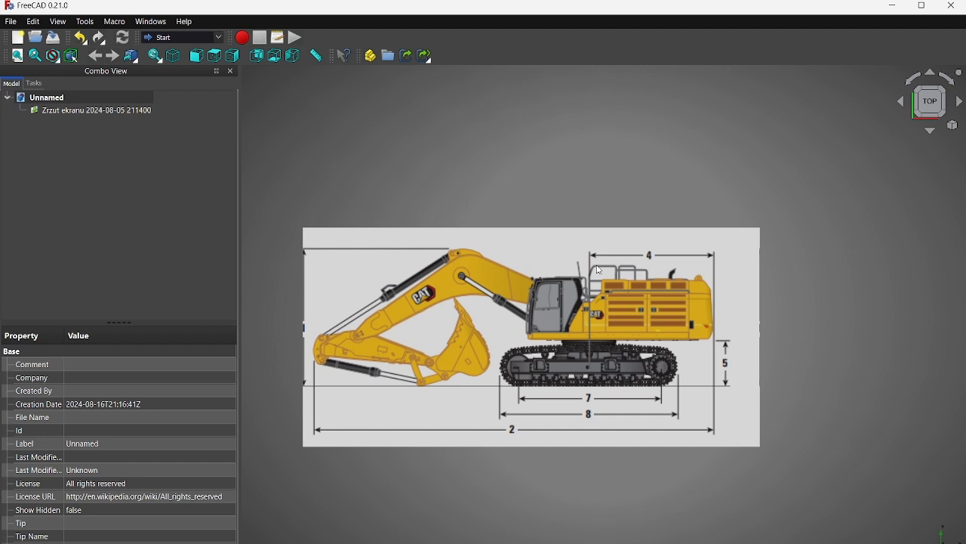
click(78, 117)
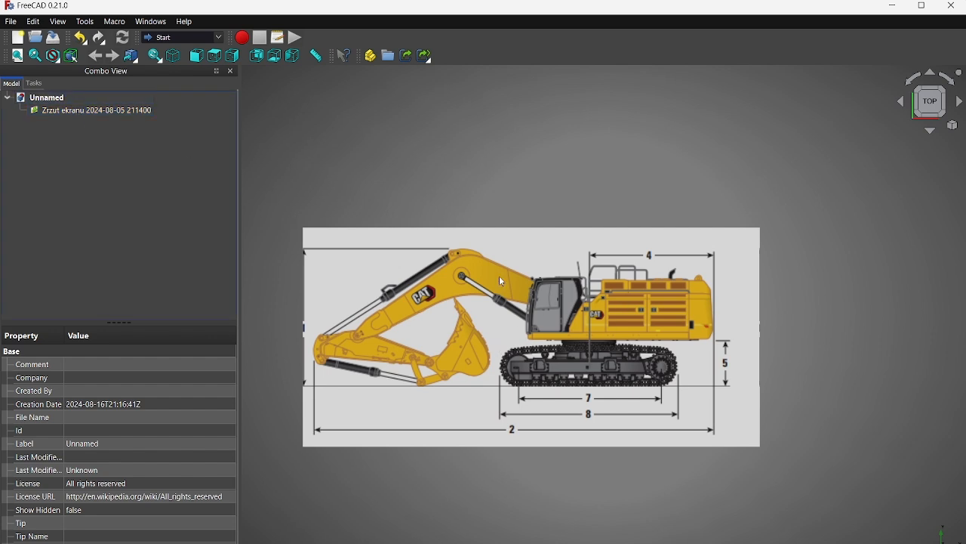
double_click(43, 112)
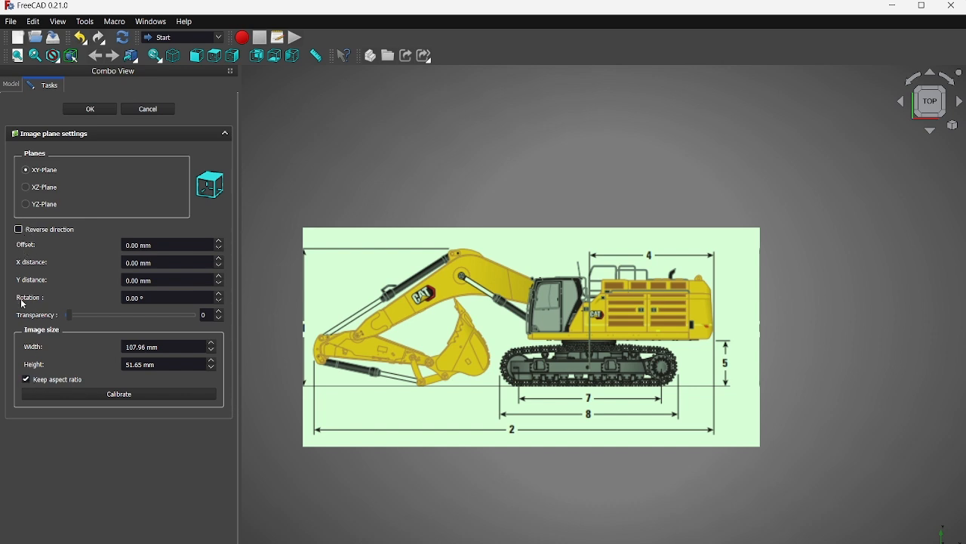
click(54, 398)
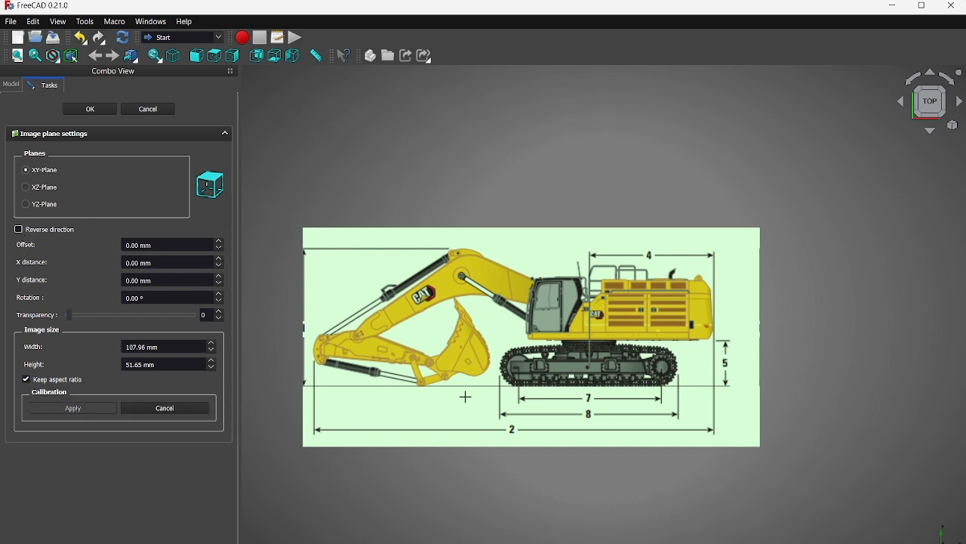
click(313, 430)
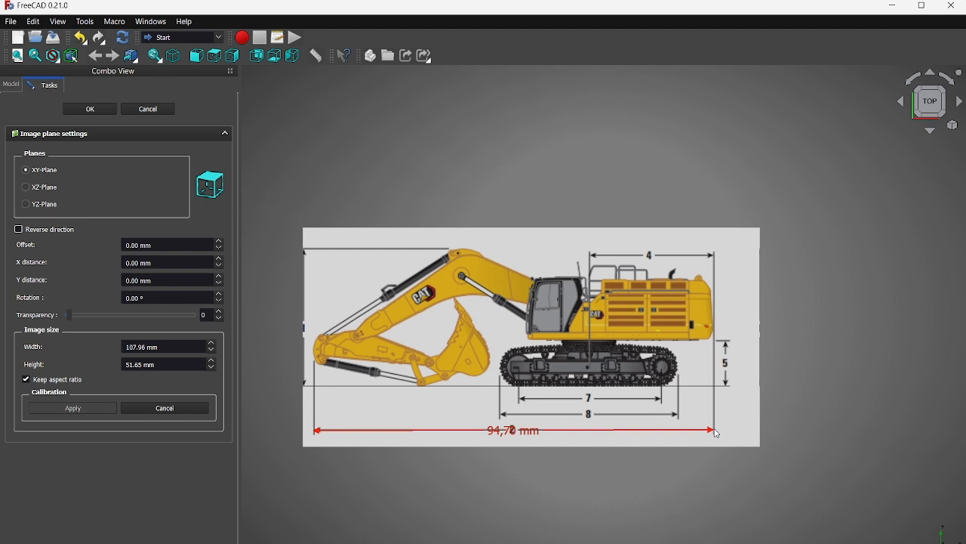
click(717, 433)
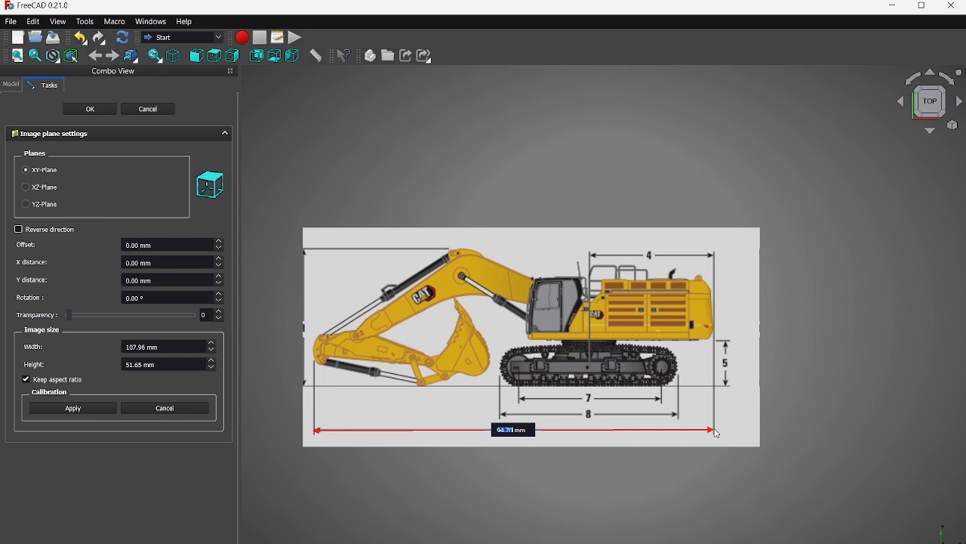
text(13652)
key(Return)
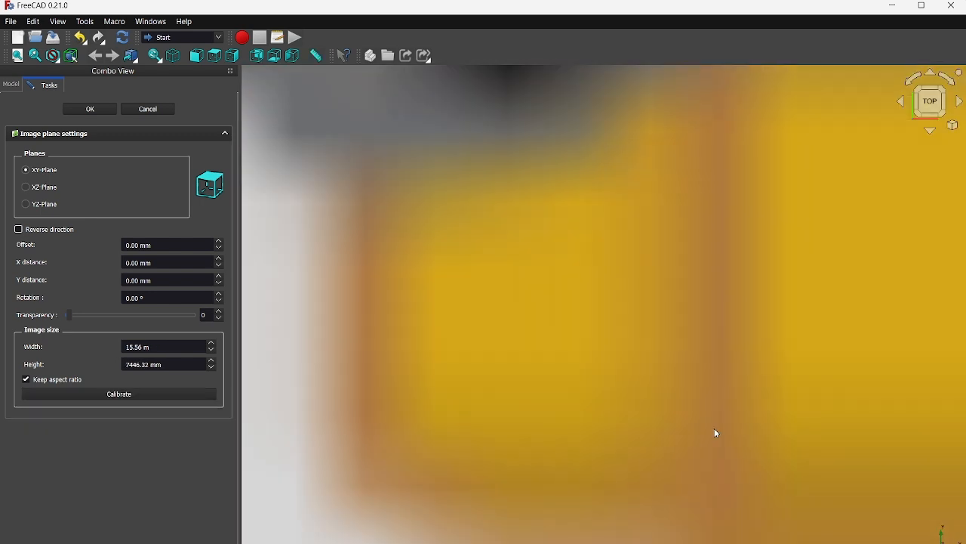
scroll(716, 433, down, 5)
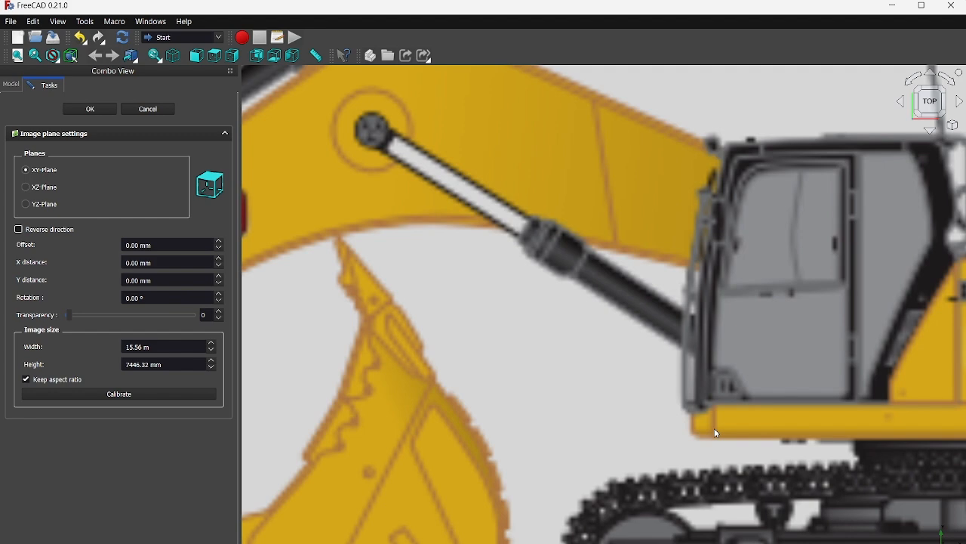
scroll(717, 433, down, 5)
scroll(717, 433, down, 5)
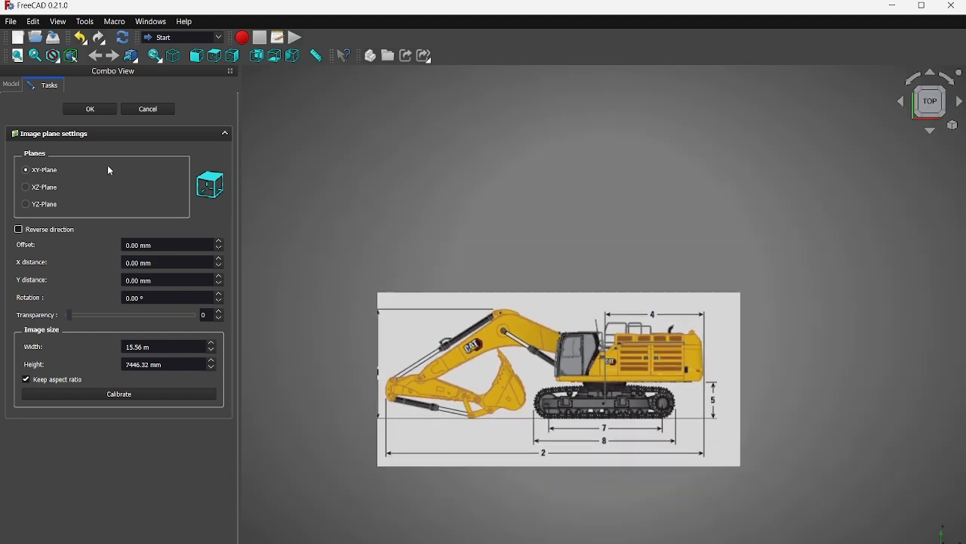
click(93, 107)
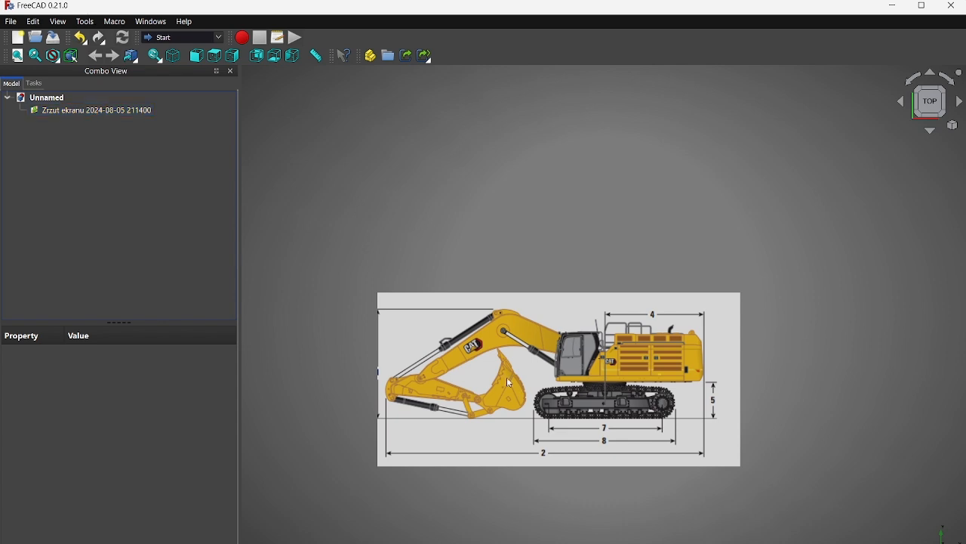
- Switch to the Part Design workbench and create a new body
click(185, 38)
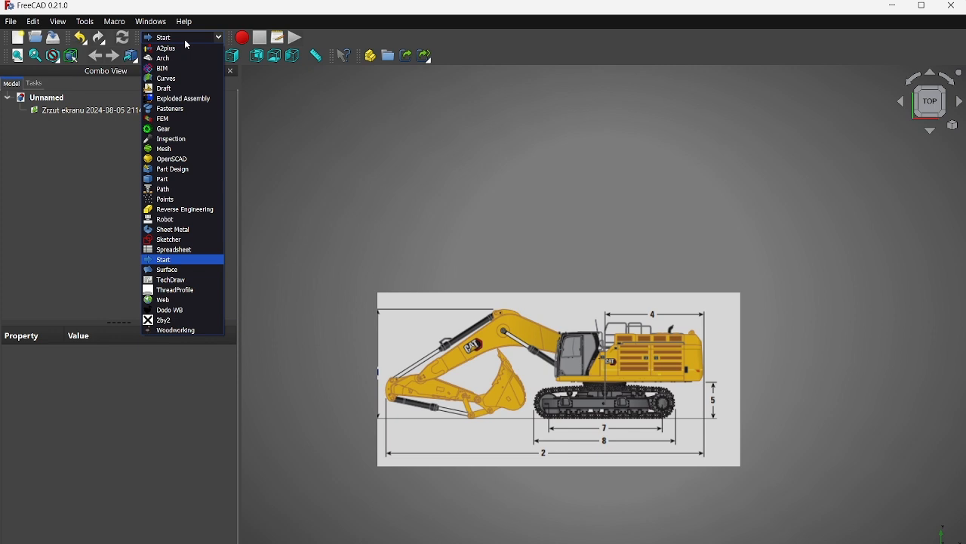
click(164, 171)
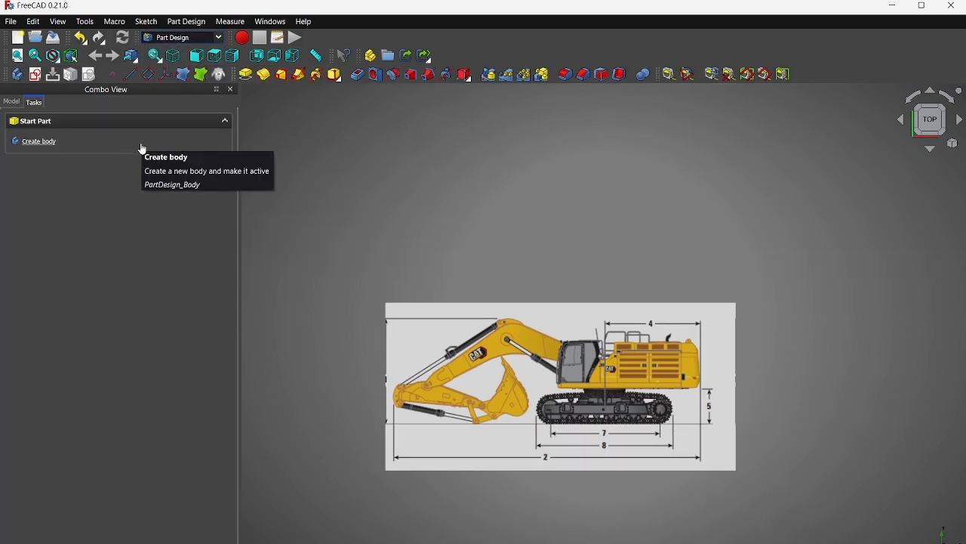
click(54, 143)
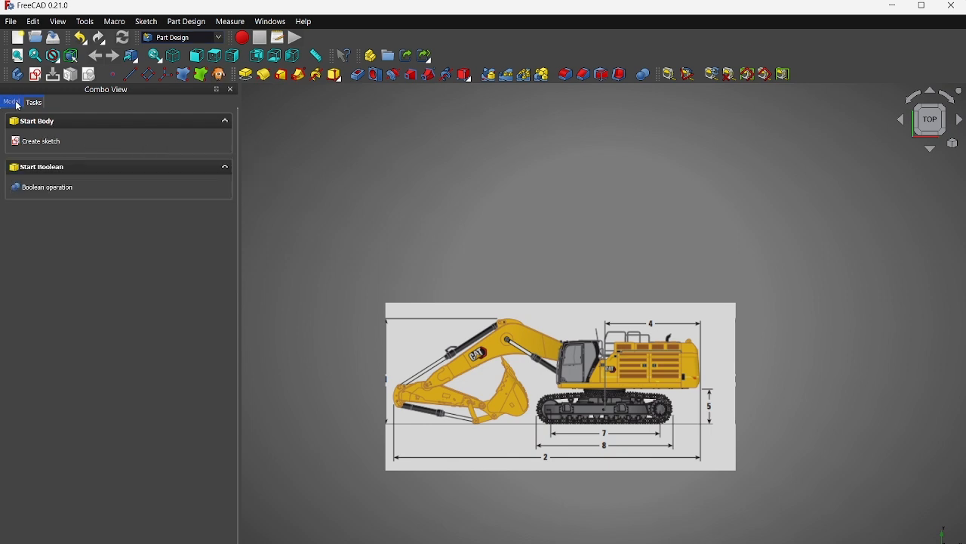
click(18, 104)
- Start a new sketch on the body's XY base plane
click(34, 74)
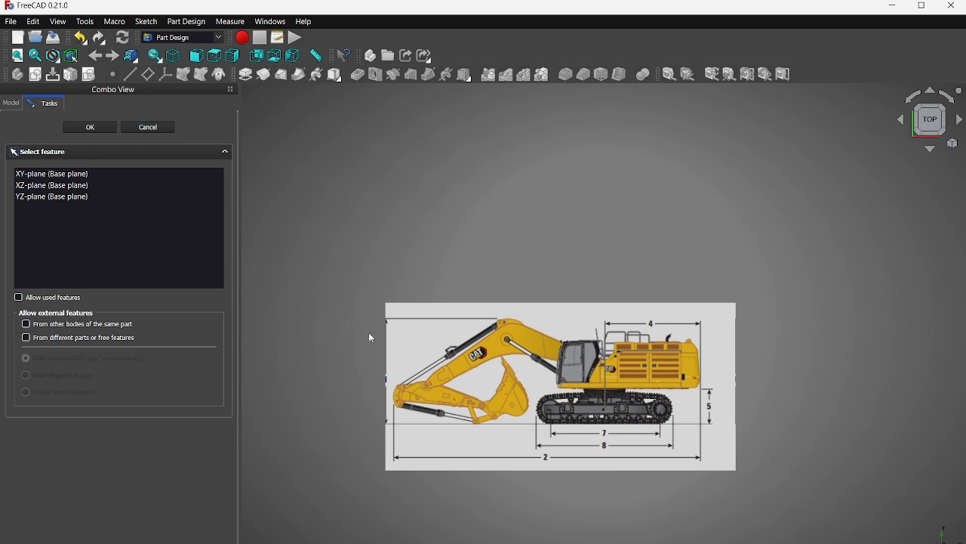
click(89, 176)
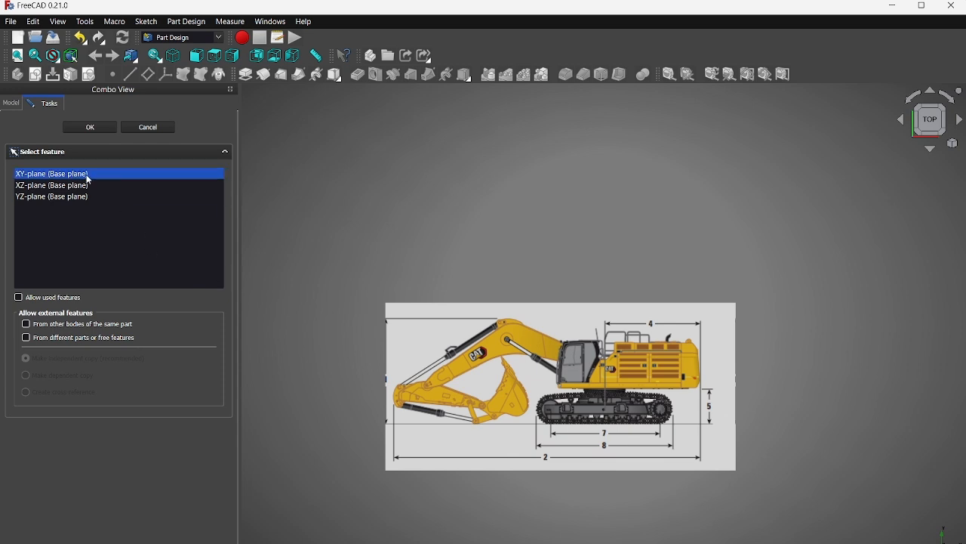
click(96, 130)
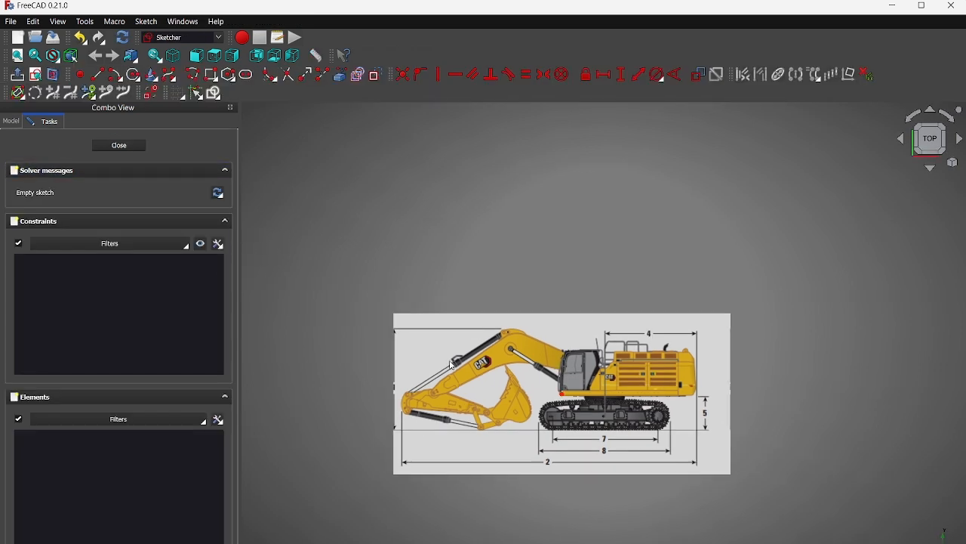
- Trace the excavator bucket's outline with an open B-spline, running down the toothed edge, along the underside and up the curved back
scroll(534, 360, up, 3)
scroll(533, 359, up, 3)
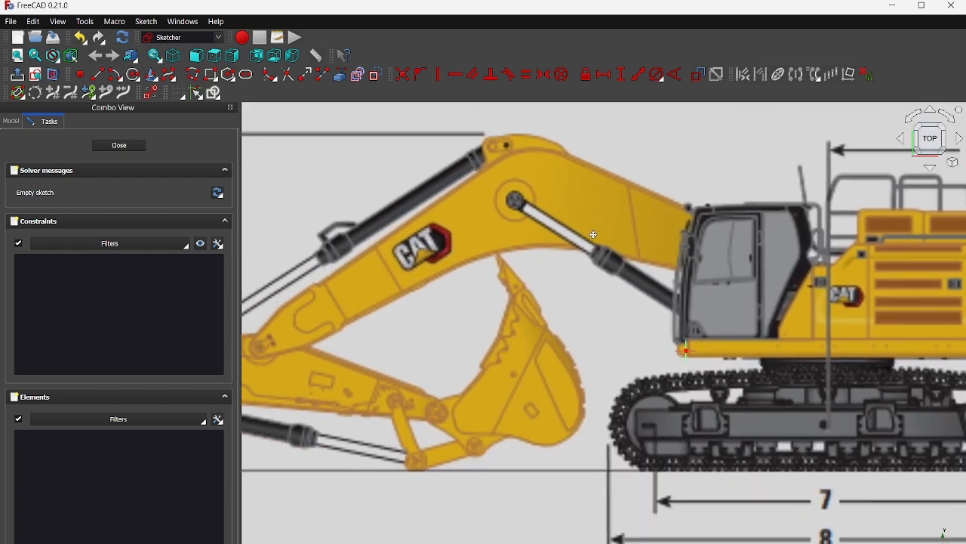
middle_drag(593, 234, 590, 234)
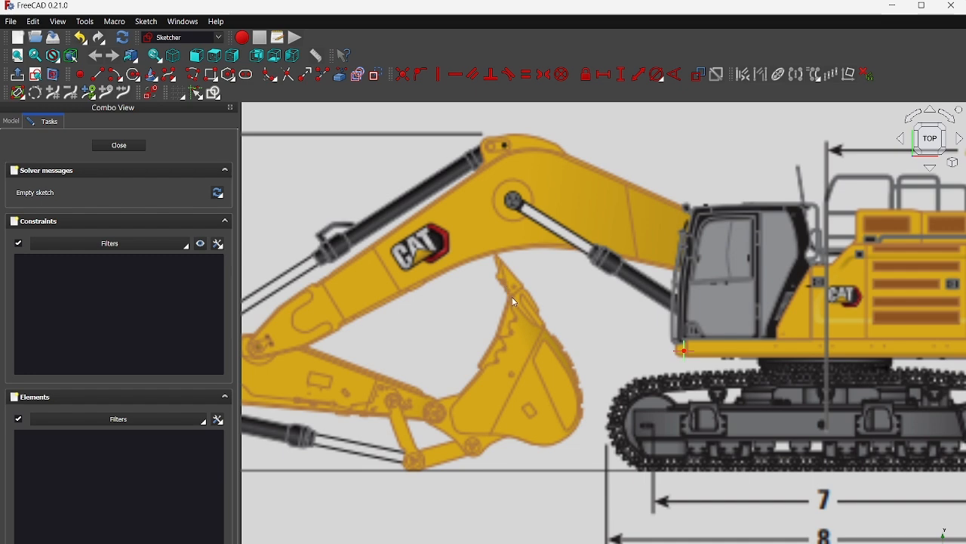
click(168, 80)
click(507, 308)
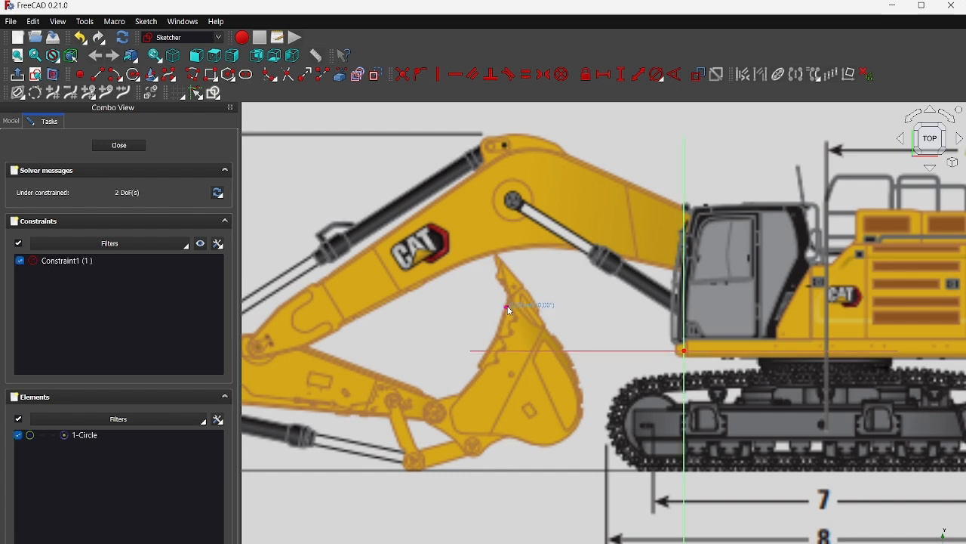
click(499, 333)
click(485, 354)
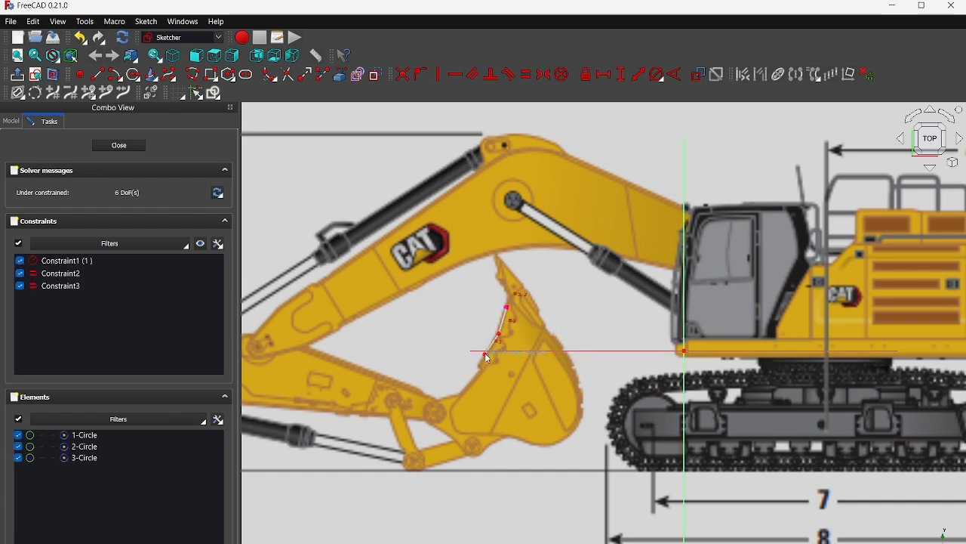
click(481, 368)
click(481, 369)
click(464, 389)
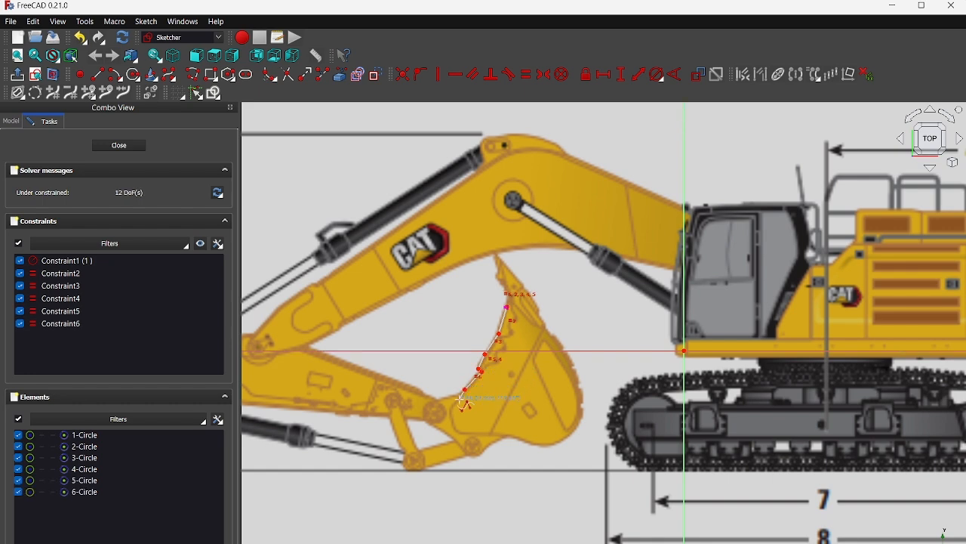
click(457, 403)
click(451, 411)
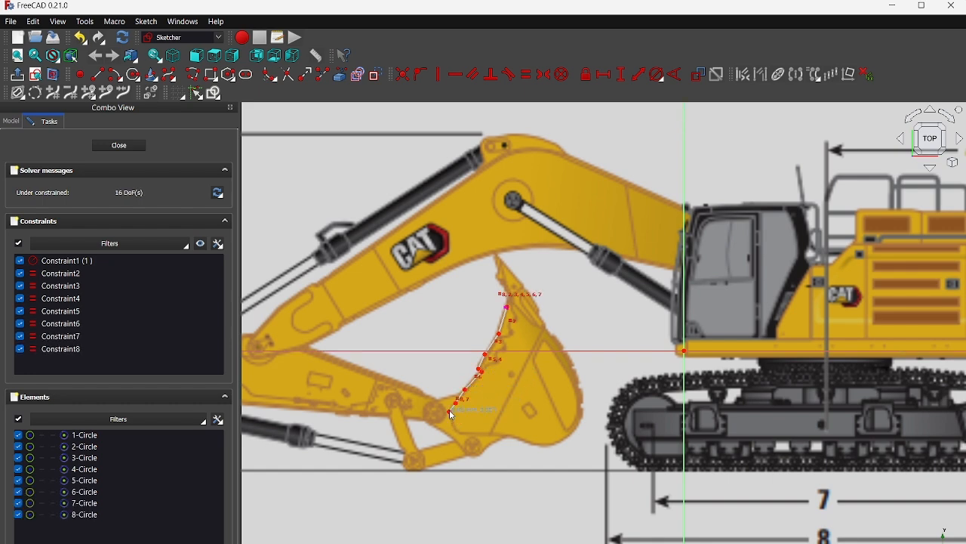
click(452, 421)
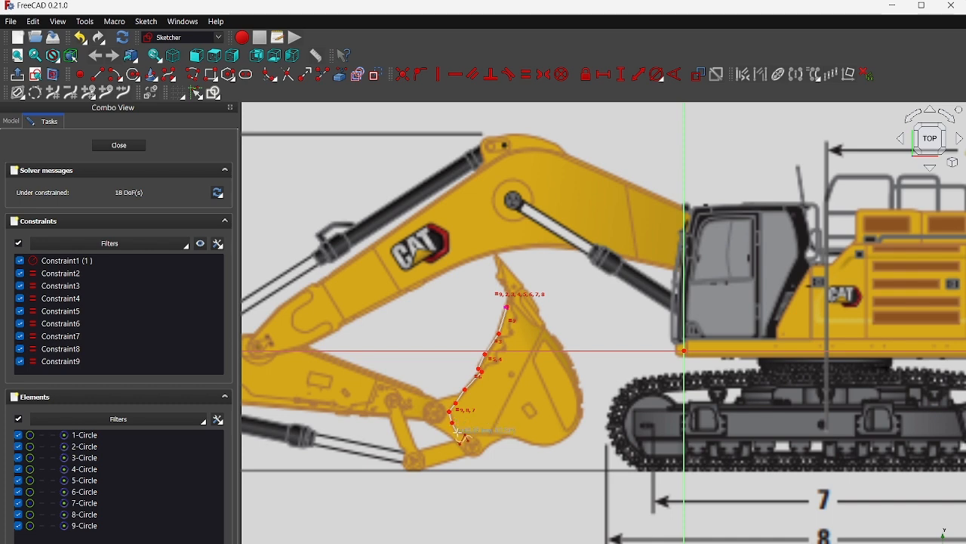
click(462, 436)
click(477, 433)
click(502, 433)
click(524, 439)
click(547, 446)
click(567, 439)
click(576, 430)
click(583, 416)
click(580, 385)
click(578, 362)
click(562, 347)
click(547, 328)
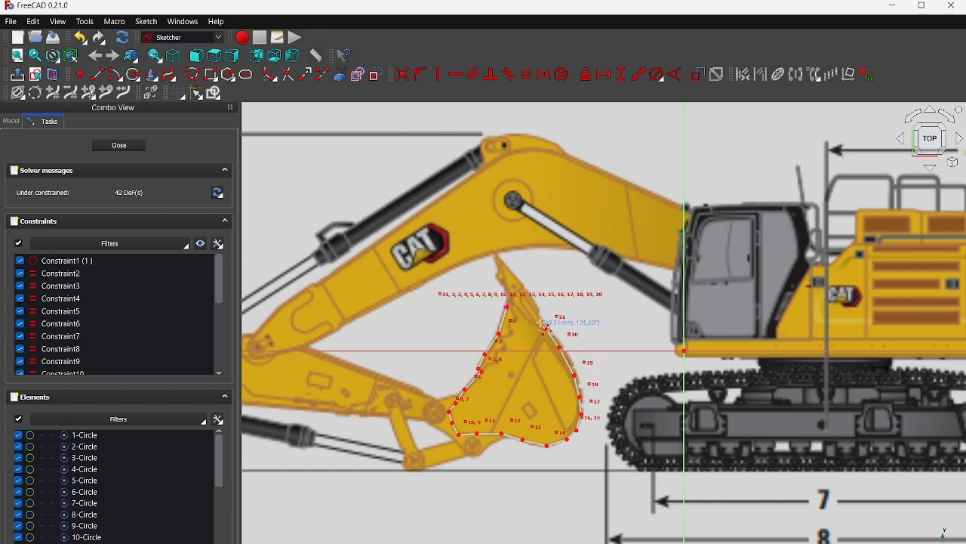
click(534, 316)
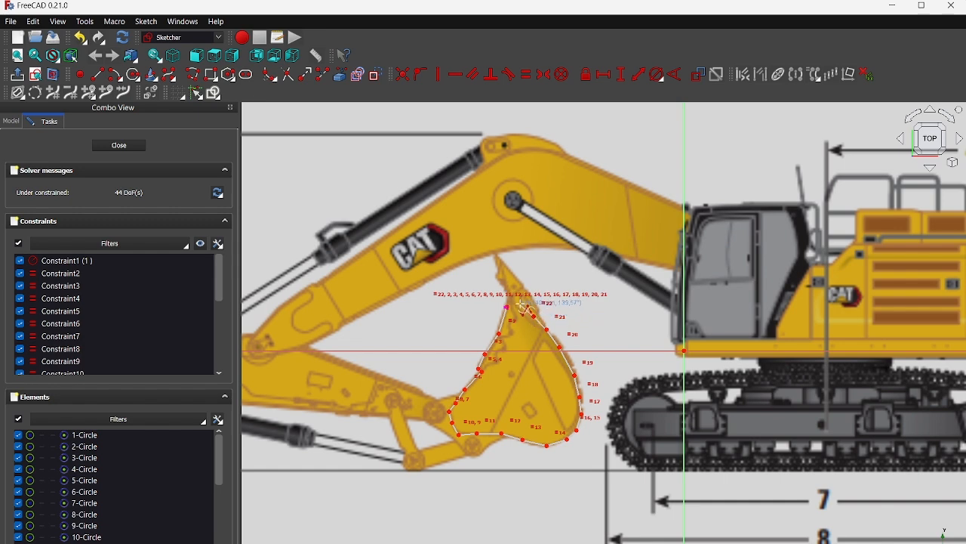
click(520, 302)
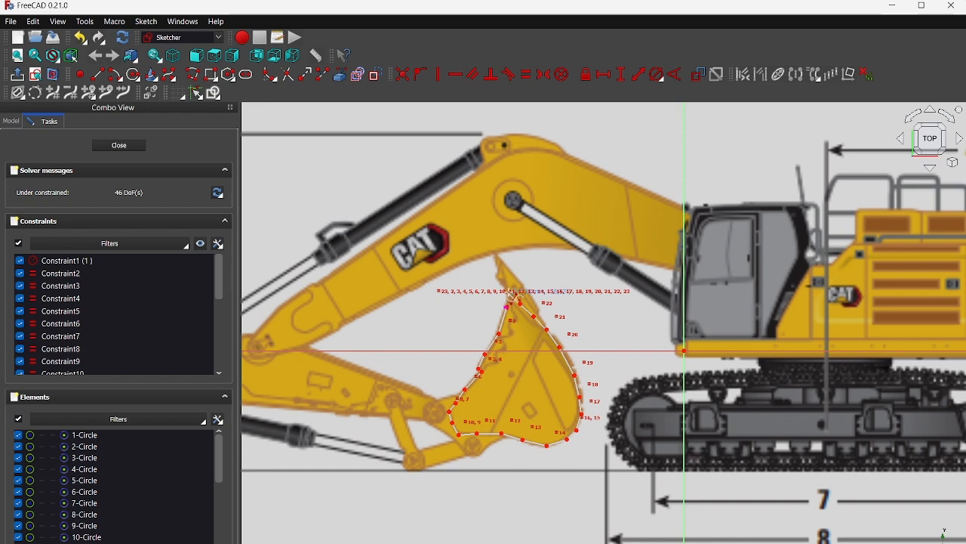
click(512, 296)
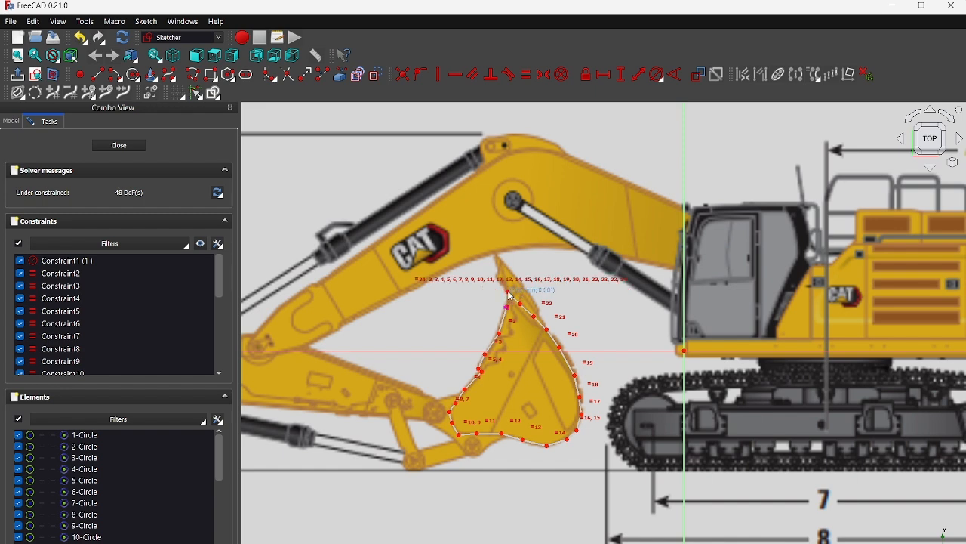
right_click(511, 296)
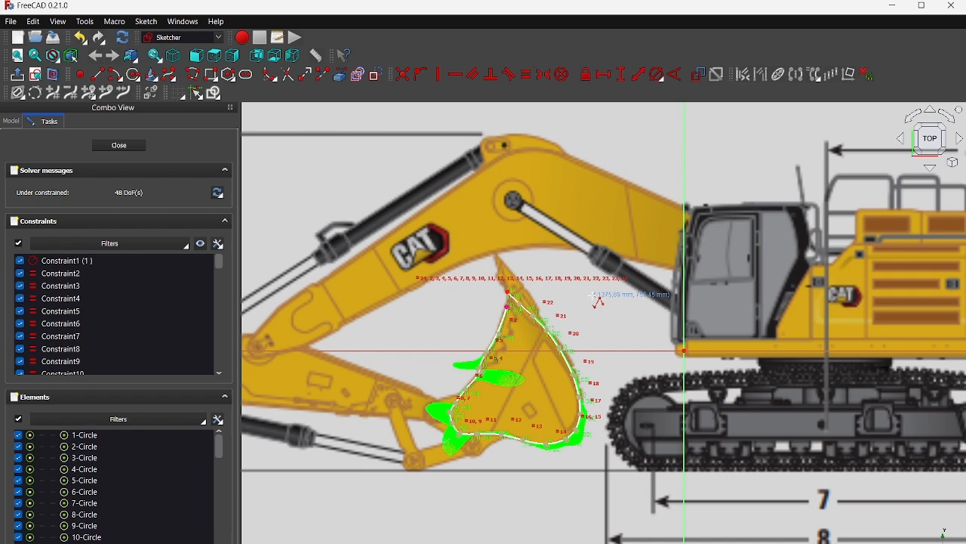
- Finish the B-spline and move its control points on the upper part of the curved back outward towards the bucket's edge
right_click(598, 301)
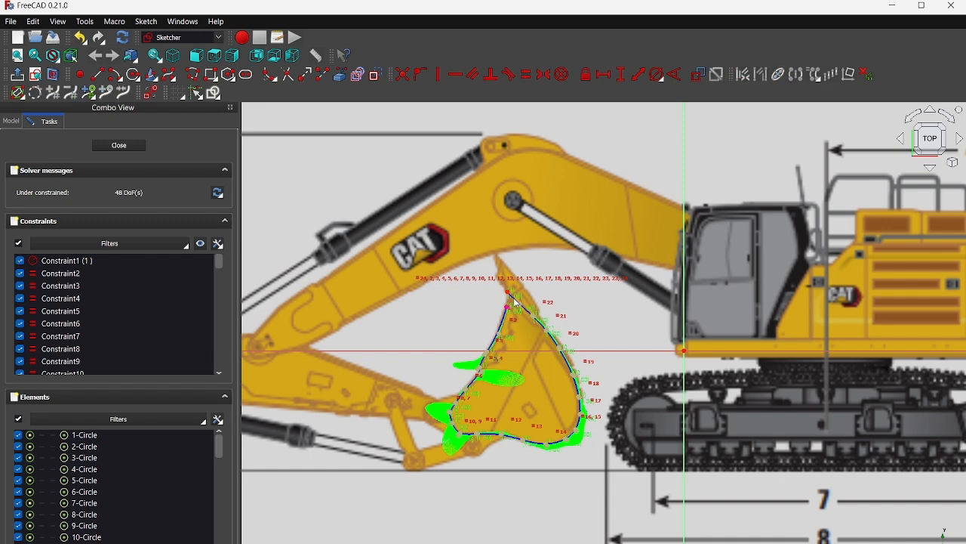
scroll(520, 320, up, 6)
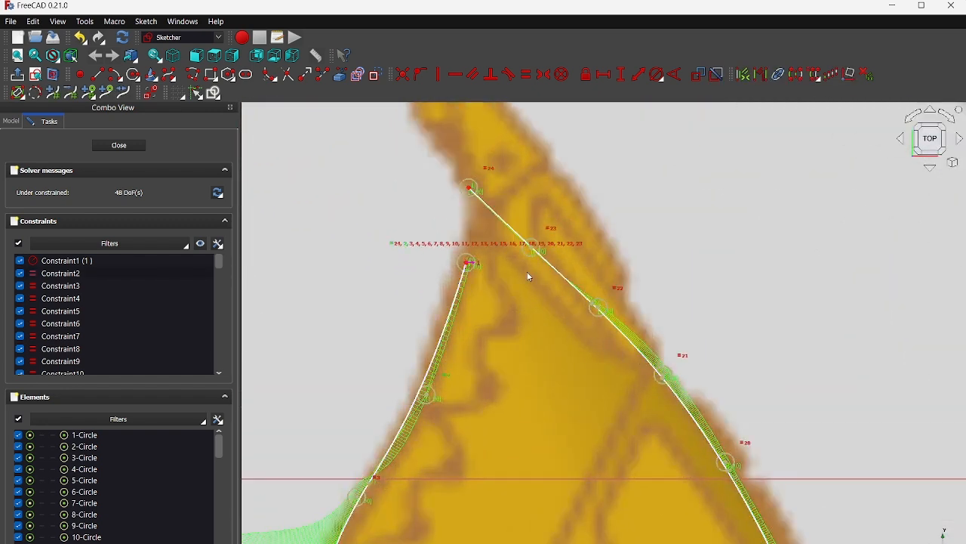
drag(602, 311, 616, 320)
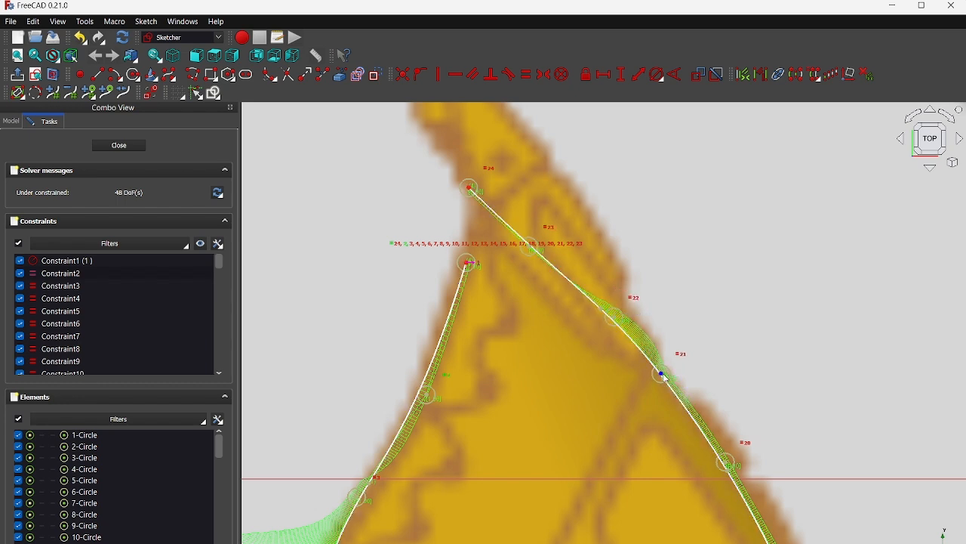
drag(666, 382, 687, 407)
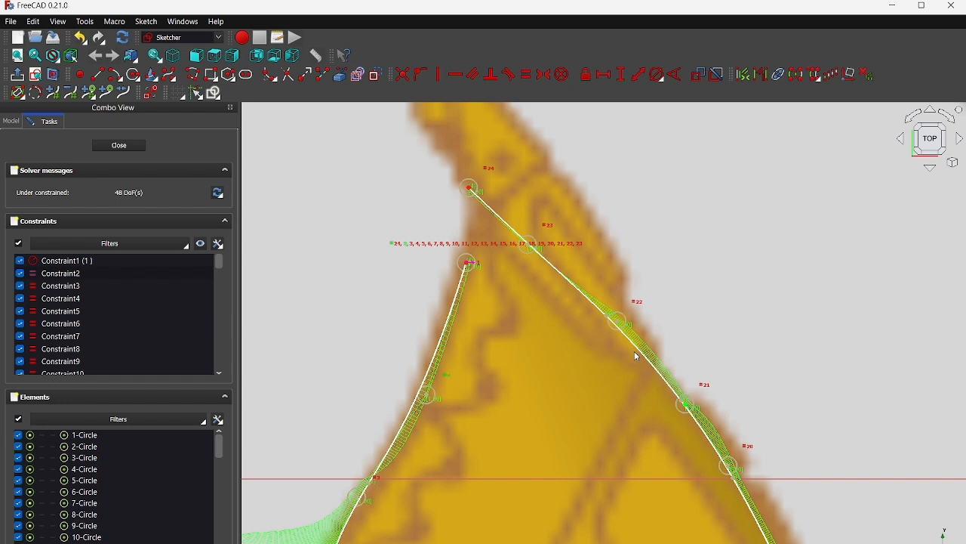
drag(611, 319, 642, 345)
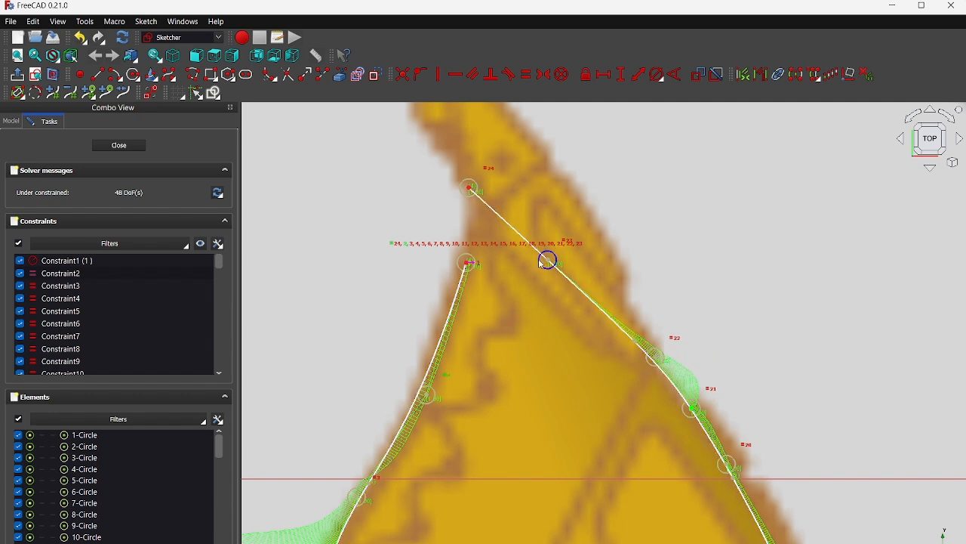
- Move the spline's upper end point and the control points just below it onto the outer edge of the bucket's back
drag(553, 266, 633, 293)
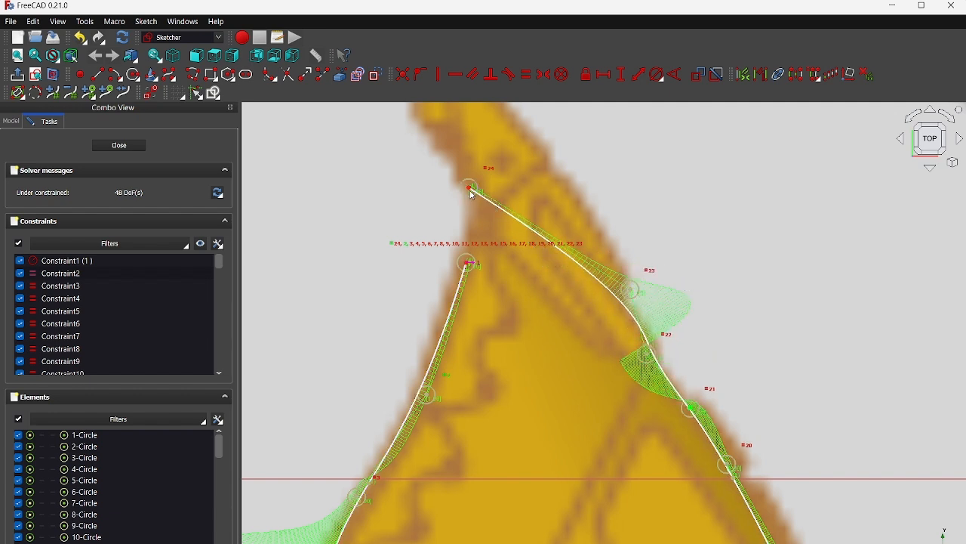
mouse_move(472, 192)
mouse_down()
mouse_move(513, 189)
mouse_move(569, 210)
mouse_move(580, 237)
mouse_up()
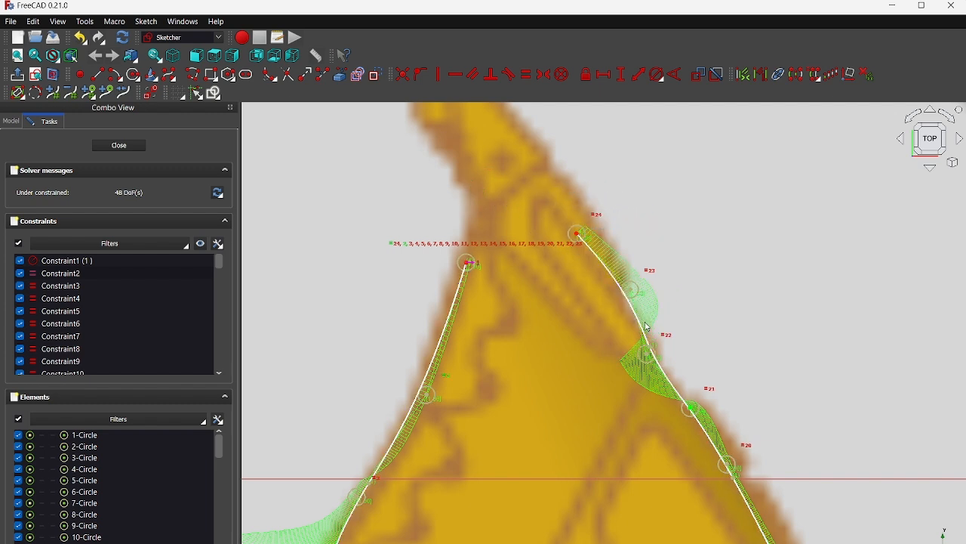
drag(634, 295, 623, 289)
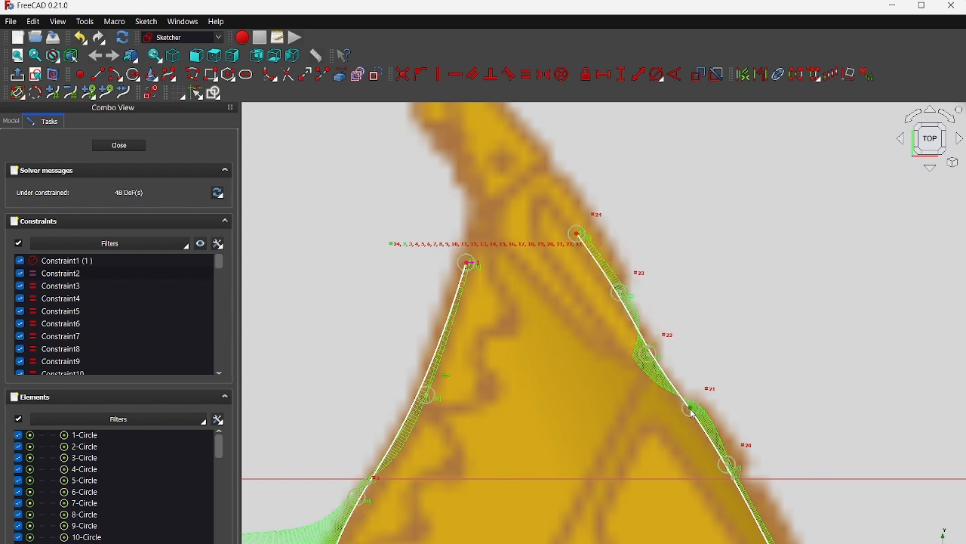
drag(694, 414, 692, 412)
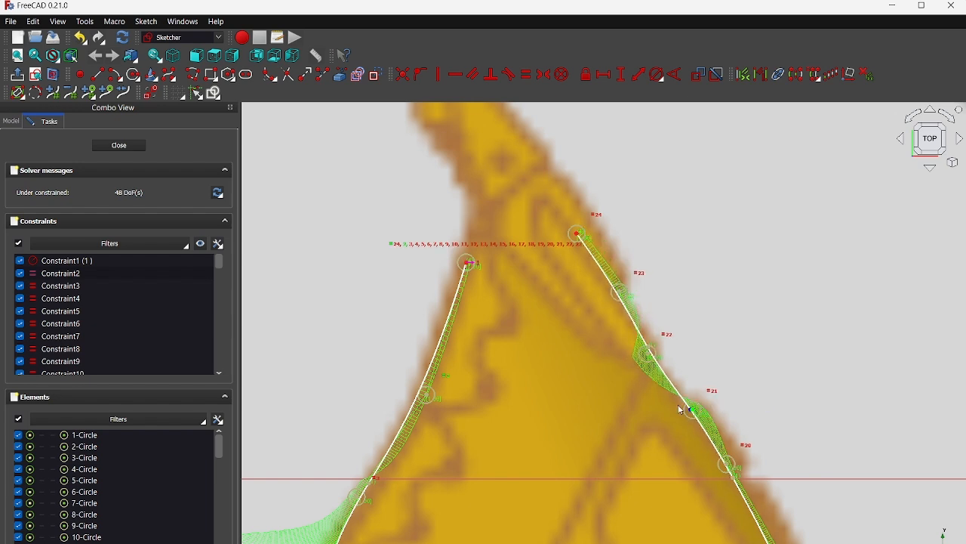
mouse_move(579, 237)
mouse_down()
mouse_move(521, 179)
mouse_move(494, 173)
mouse_move(479, 192)
mouse_move(475, 210)
mouse_move(544, 209)
mouse_move(570, 241)
mouse_move(588, 248)
mouse_up()
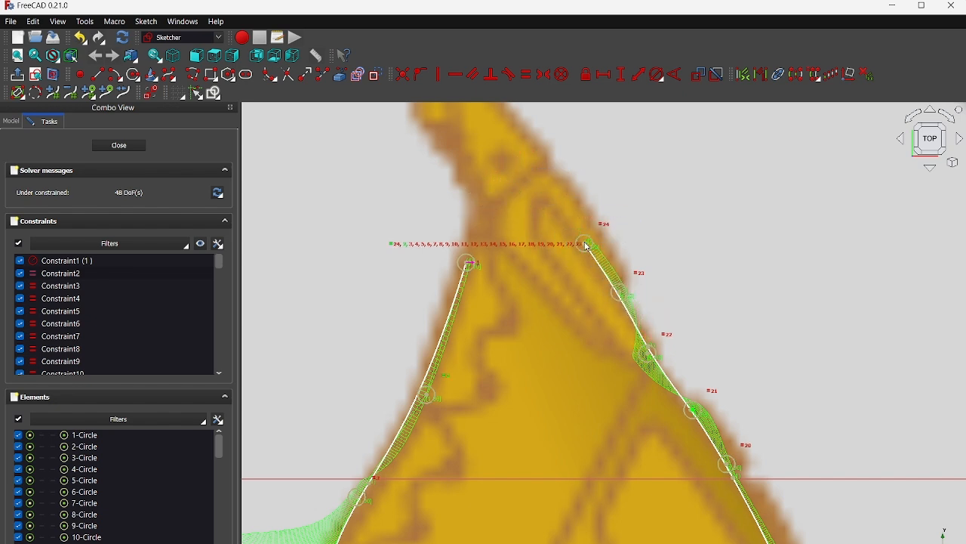
- Draw a two-segment polyline from the spline's back end up to a tip and down to its front end at the toothed edge
scroll(644, 249, down, 3)
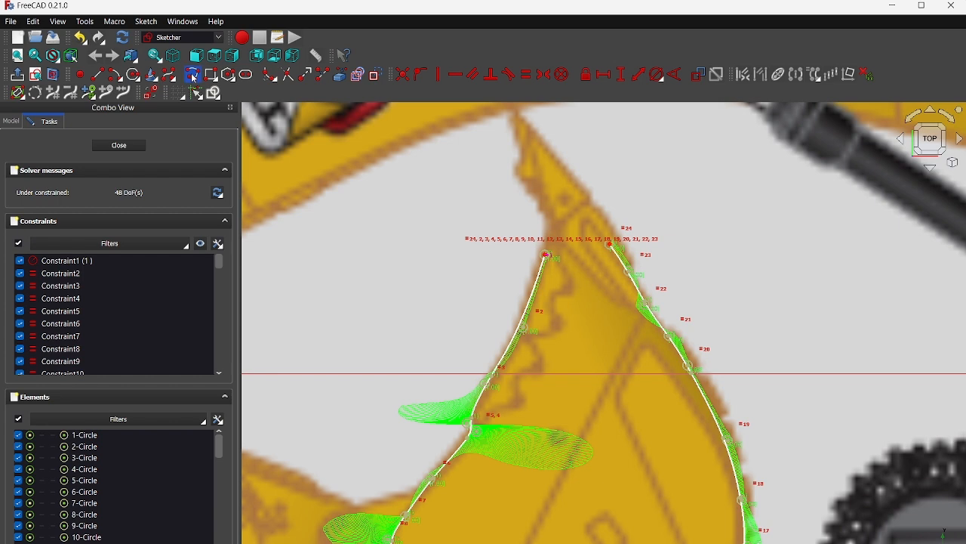
click(194, 78)
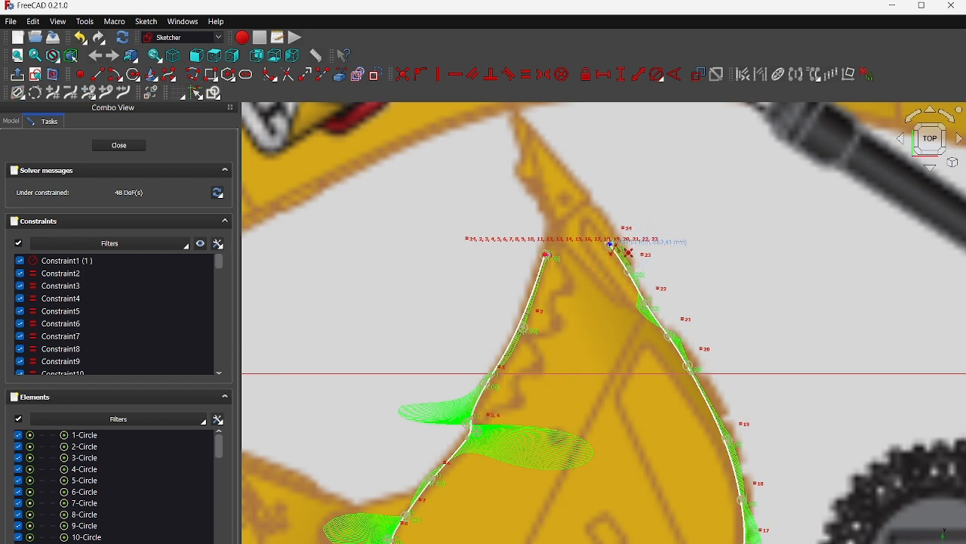
click(610, 244)
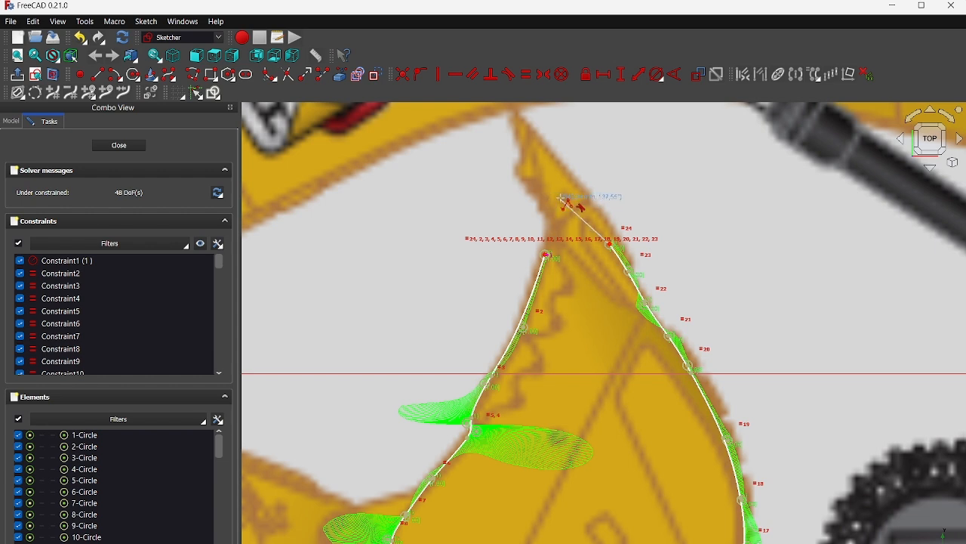
click(560, 198)
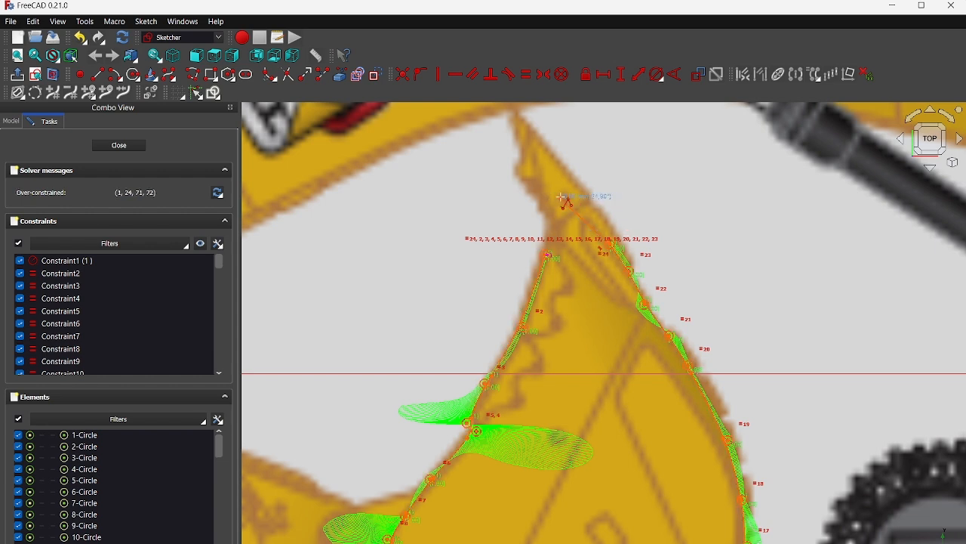
click(545, 254)
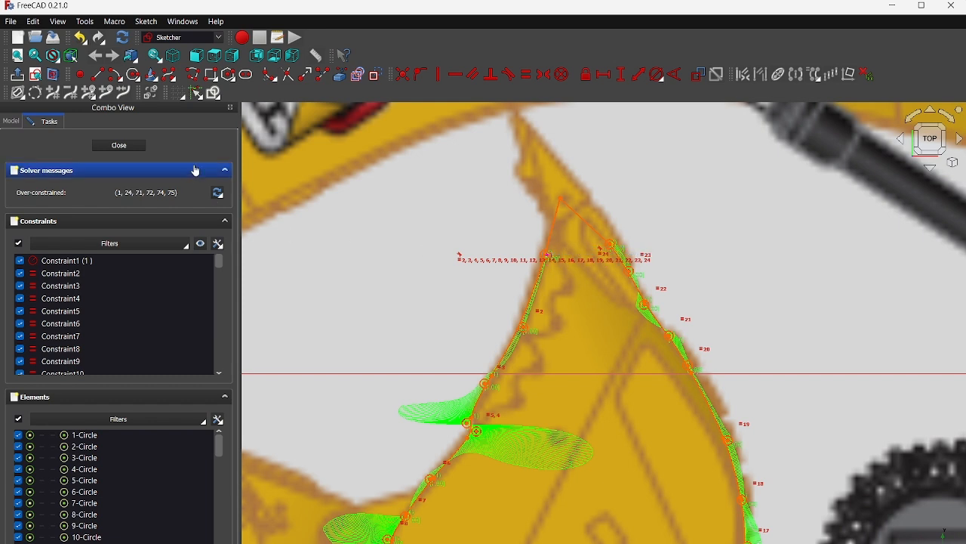
- Delete the conflicting constraints and nudge the tip vertex and the nearby control point on the bucket's back
click(163, 195)
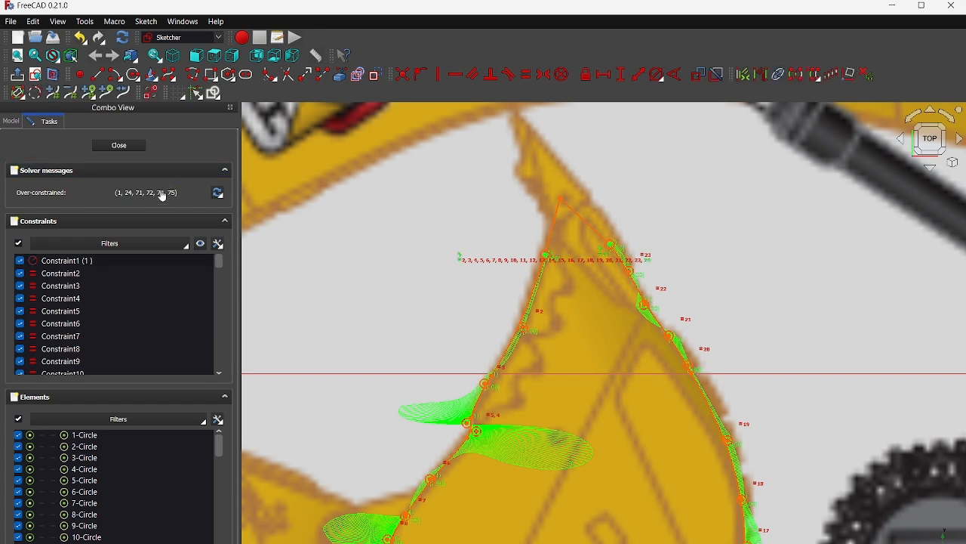
key(Delete)
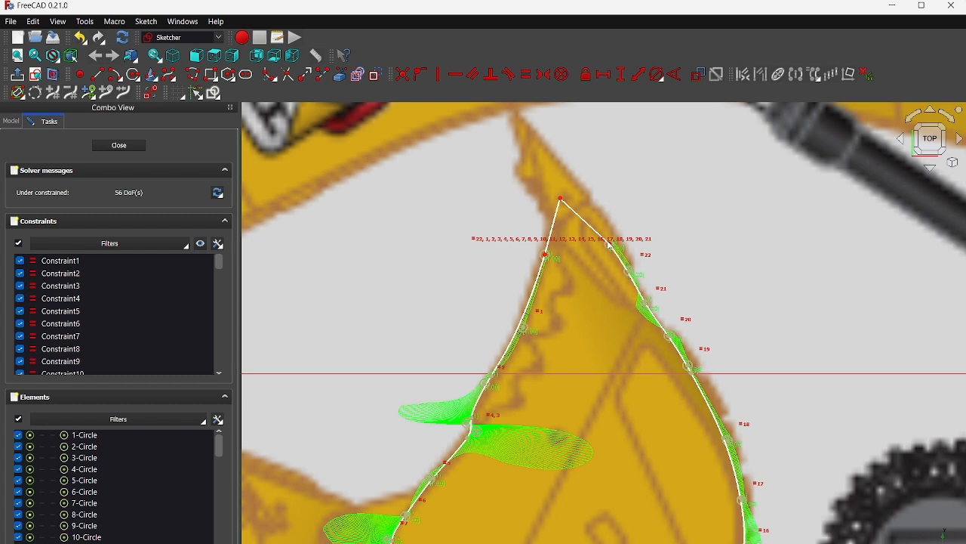
drag(563, 201, 572, 200)
scroll(621, 263, up, 5)
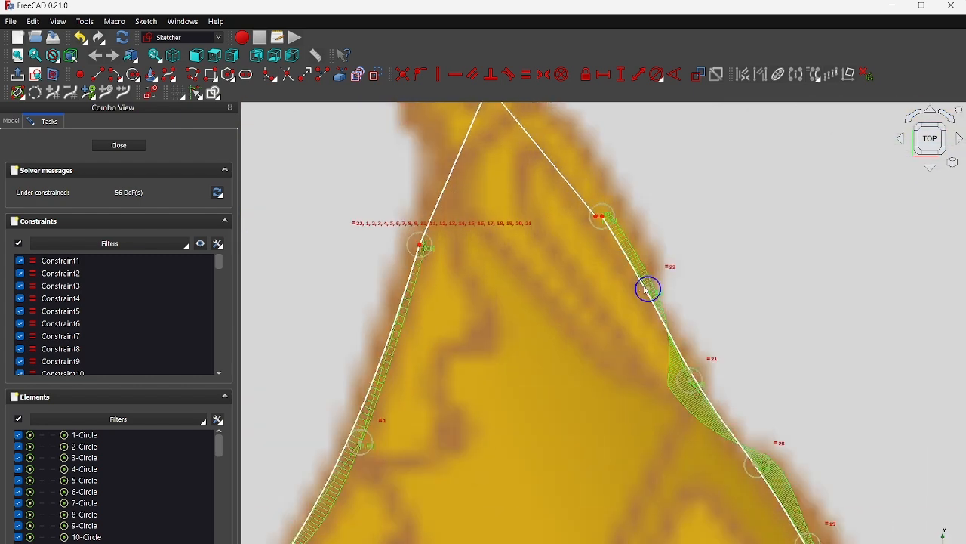
drag(649, 290, 641, 291)
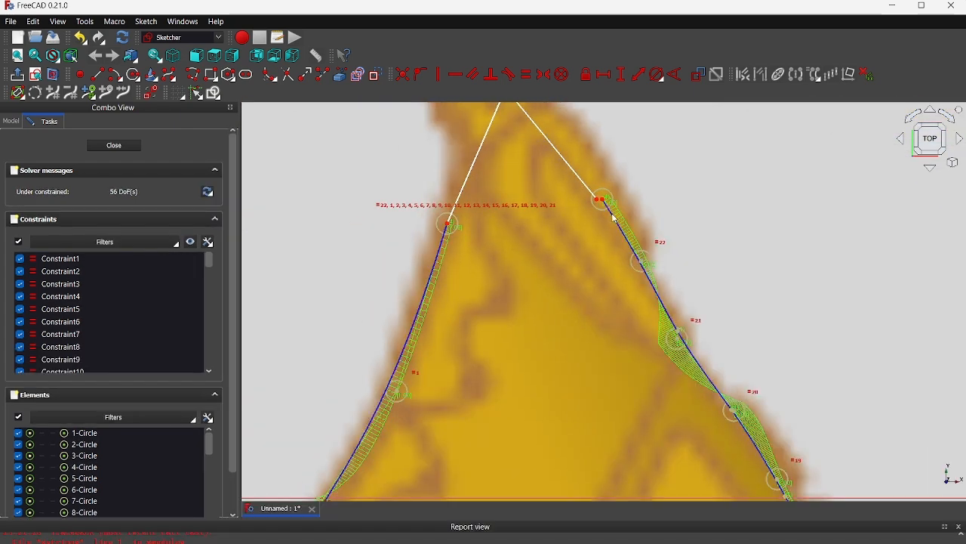
- Make the polyline's end coincident with the spline's end point on the bucket's back, and hide the report view
click(601, 199)
click(596, 199)
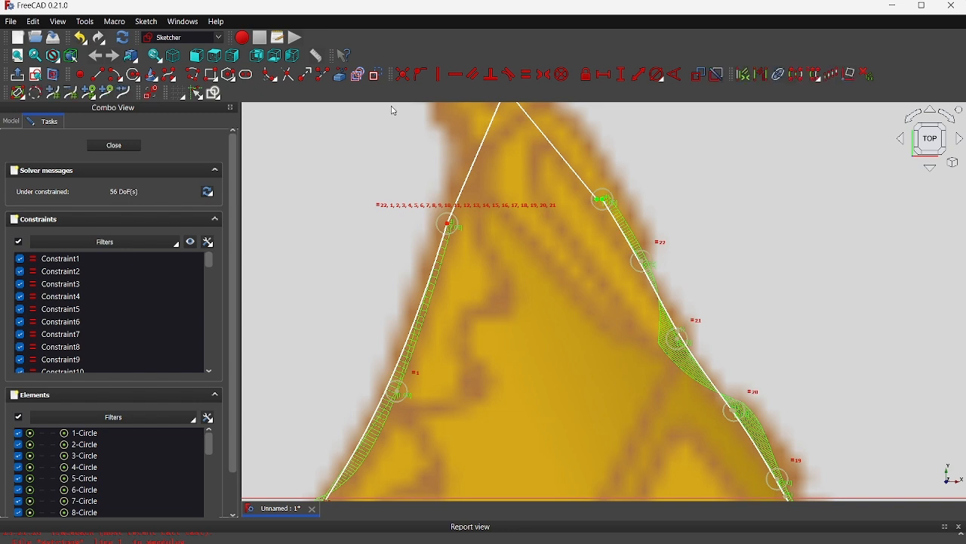
click(401, 76)
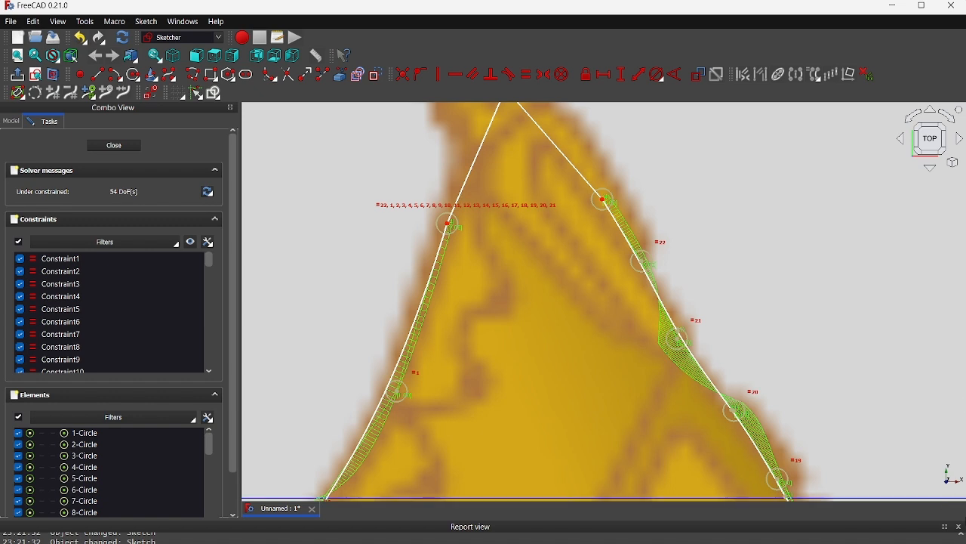
click(959, 527)
- Make the polyline's other end coincident with the spline's end point at the toothed front edge to close the profile
scroll(660, 426, down, 3)
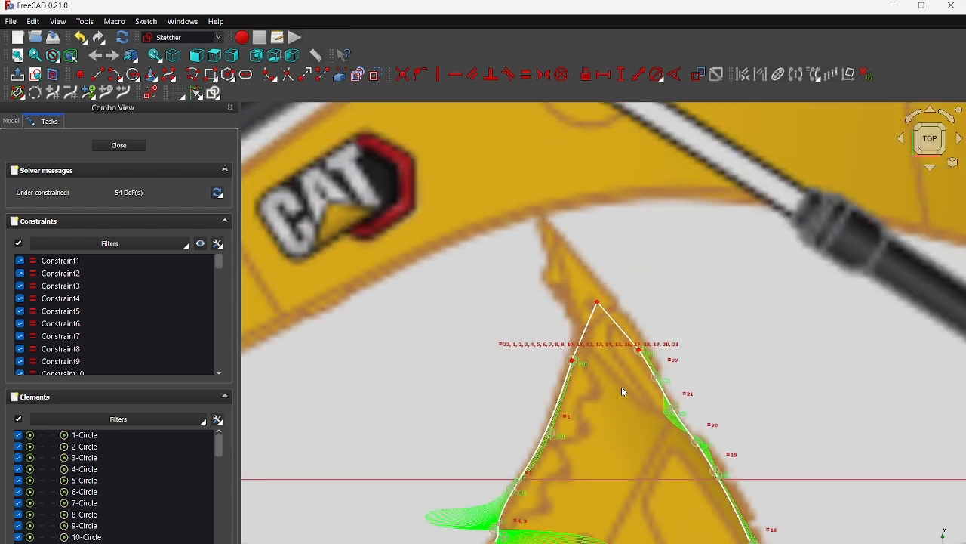
scroll(606, 368, up, 5)
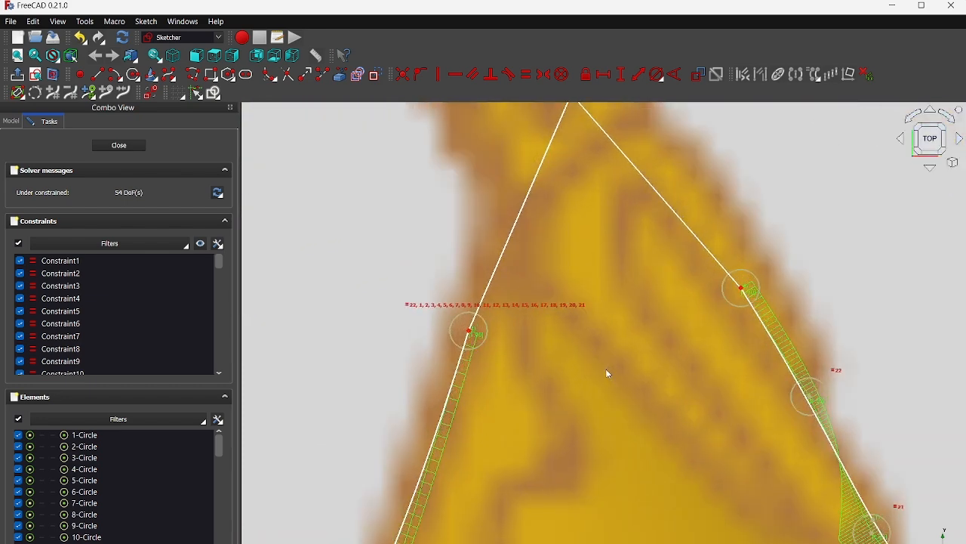
scroll(606, 369, up, 1)
scroll(744, 323, down, 2)
scroll(744, 323, up, 4)
scroll(746, 324, down, 3)
drag(562, 275, 577, 271)
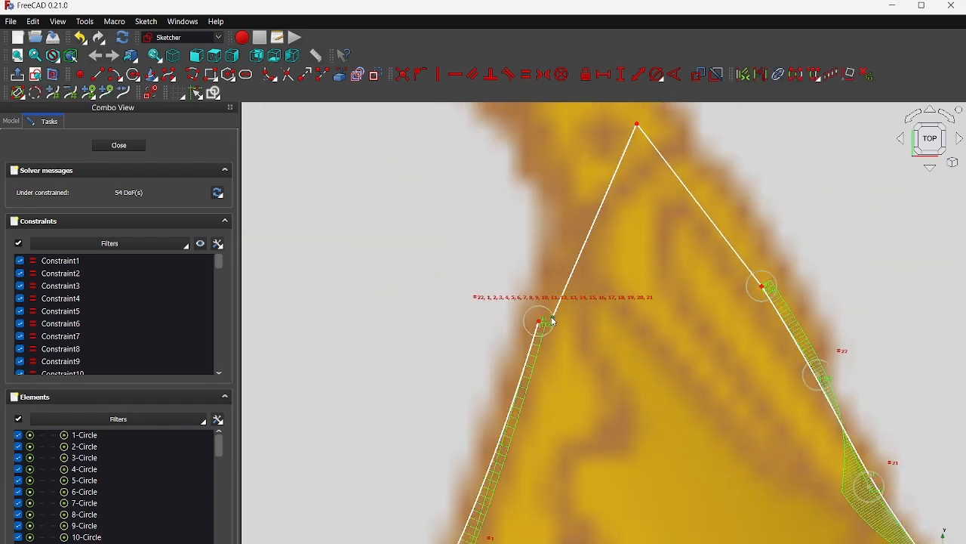
click(408, 69)
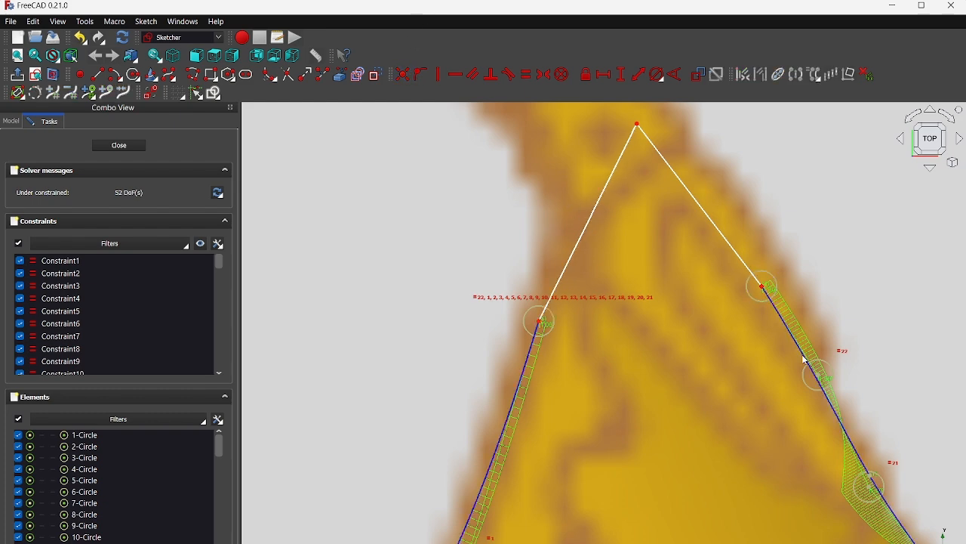
- Close the bucket sketch and hide the excavator reference image
scroll(802, 352, down, 5)
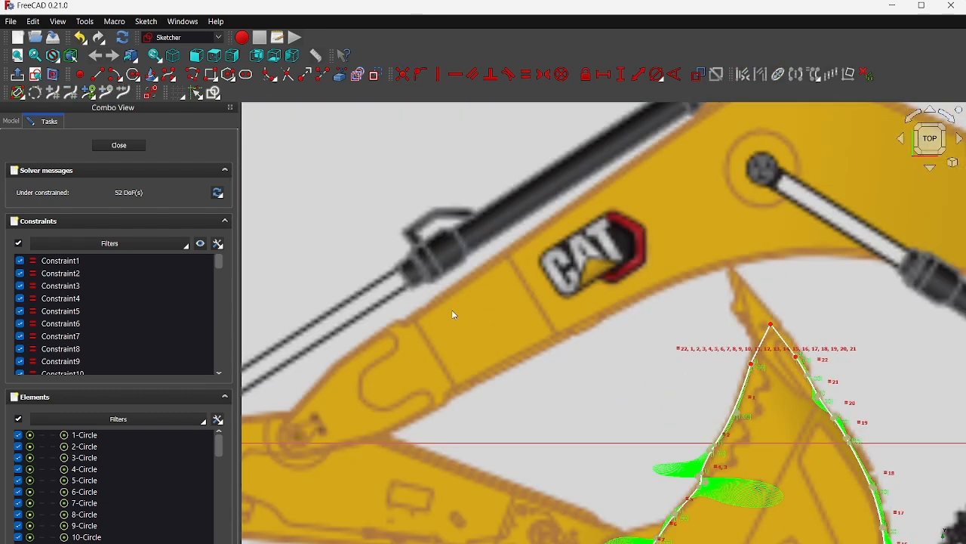
click(124, 145)
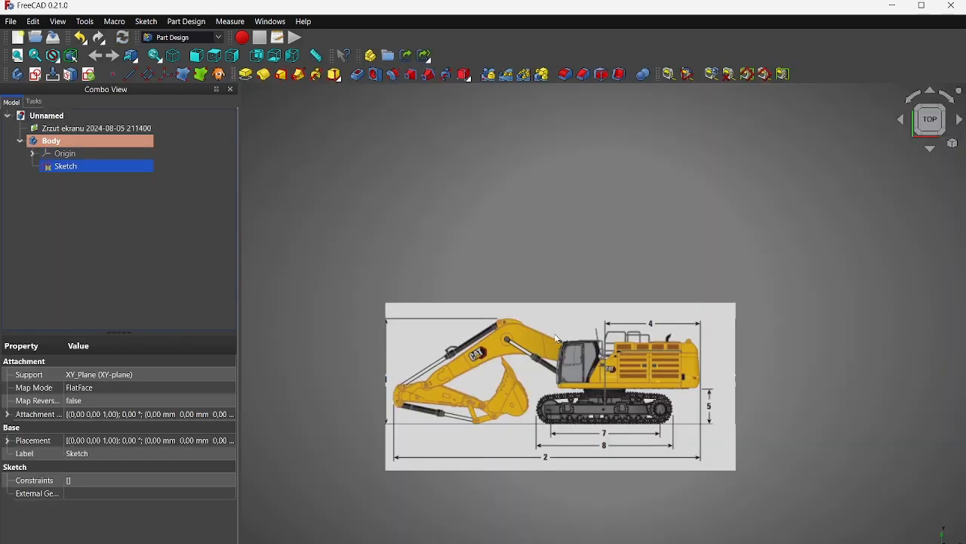
scroll(501, 381, up, 4)
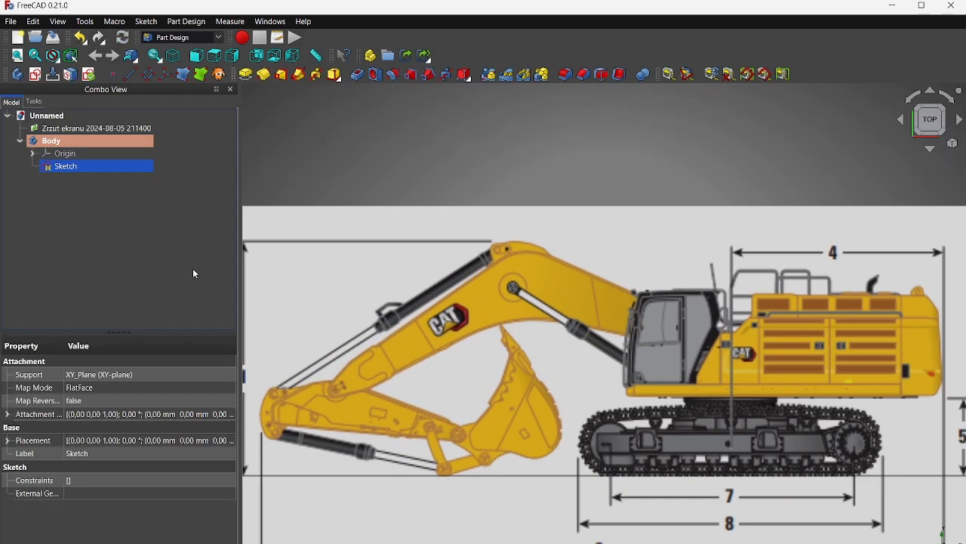
click(94, 130)
key(space)
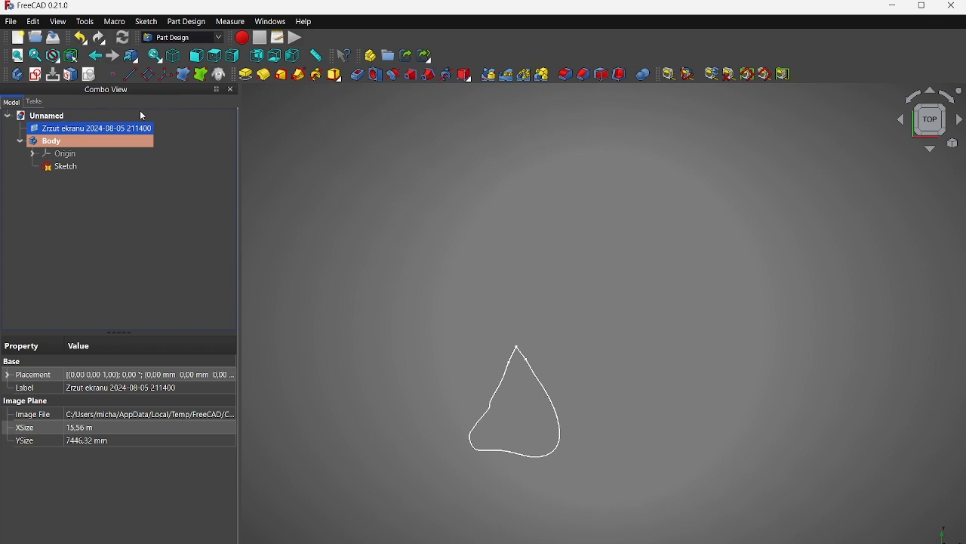
- Pad the bucket sketch along its normal into a thick solid
click(97, 165)
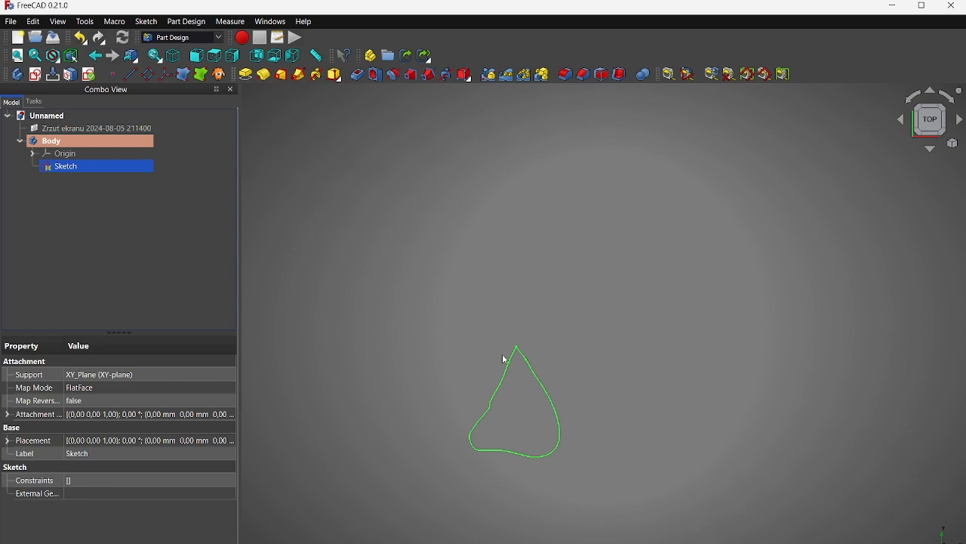
click(247, 74)
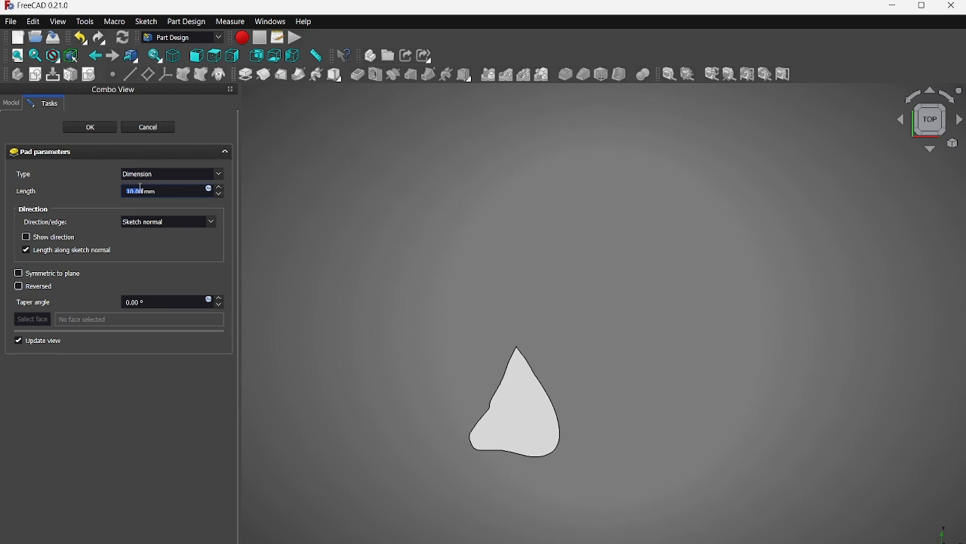
text(3)
key(Return)
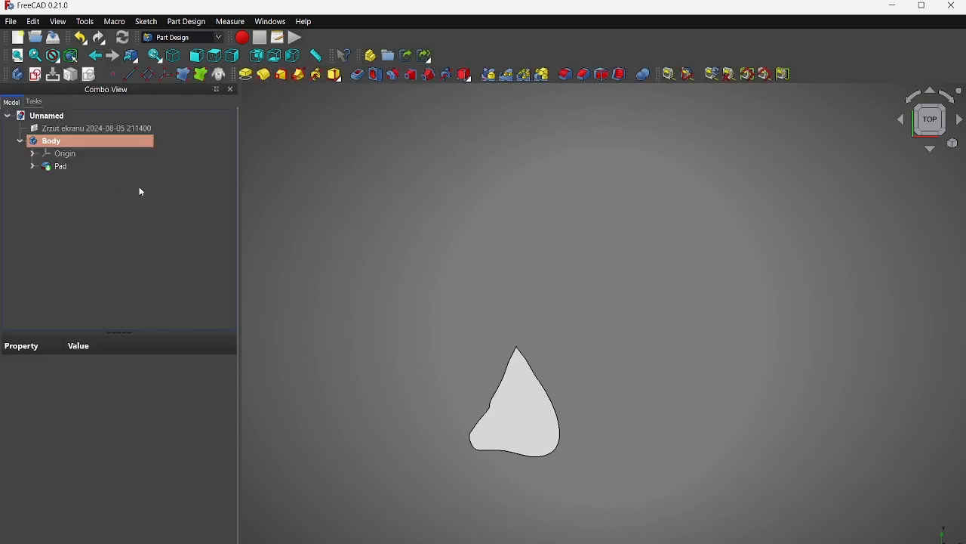
- Inspect the padded bucket's thickness and reopen the pad's underlying sketch for editing at the pointed tip
middle_drag(339, 230, 506, 333)
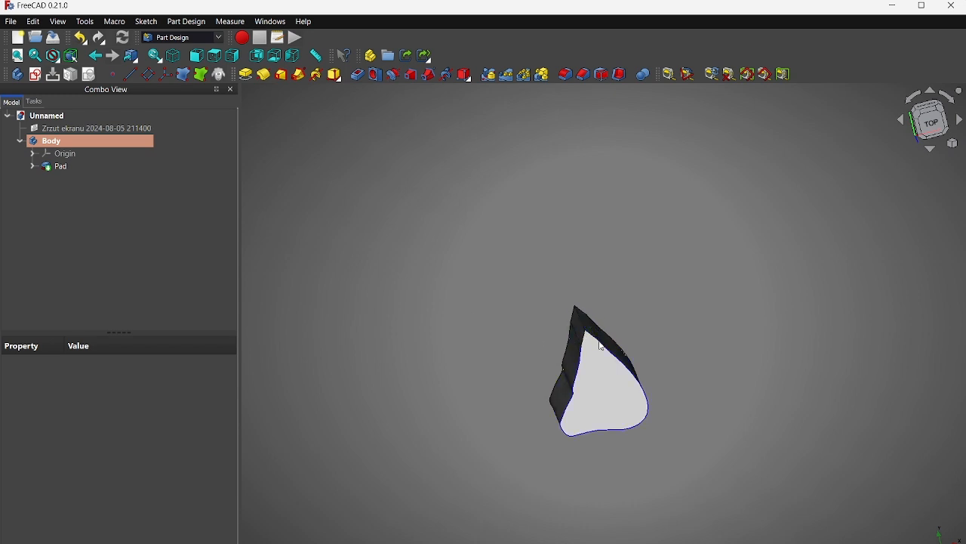
middle_drag(604, 342, 601, 321)
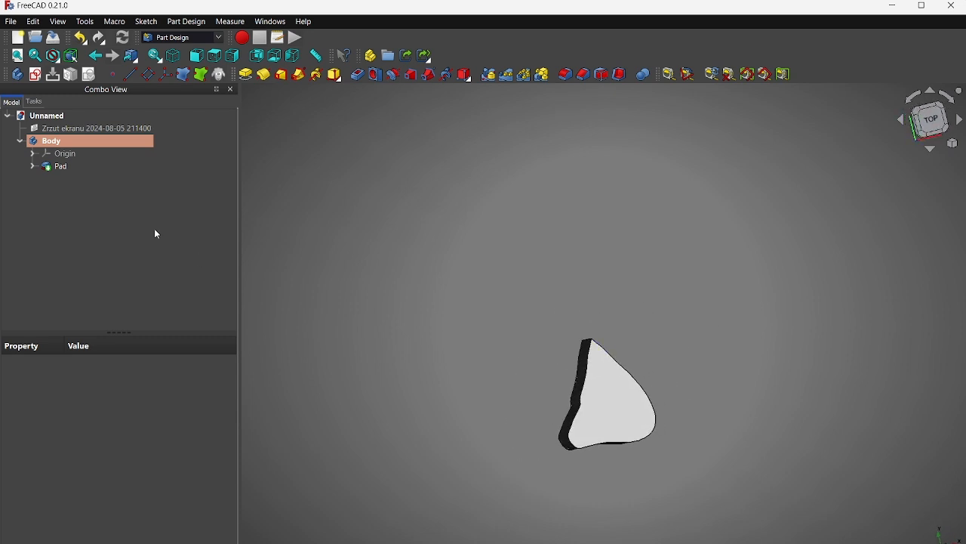
click(66, 167)
click(33, 167)
double_click(72, 179)
scroll(608, 373, up, 10)
middle_drag(329, 253, 412, 404)
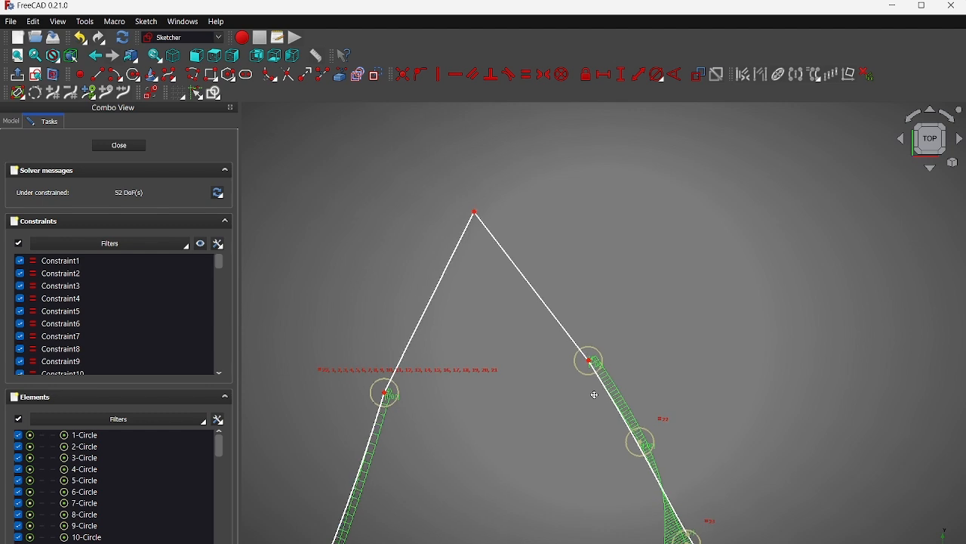
- Move the front spline's end point at the tip close to the rear spline's end, narrowing the opening, and close the sketch
mouse_move(387, 394)
mouse_down()
mouse_move(504, 408)
mouse_move(505, 391)
mouse_up()
scroll(502, 388, down, 4)
middle_drag(502, 390, 482, 319)
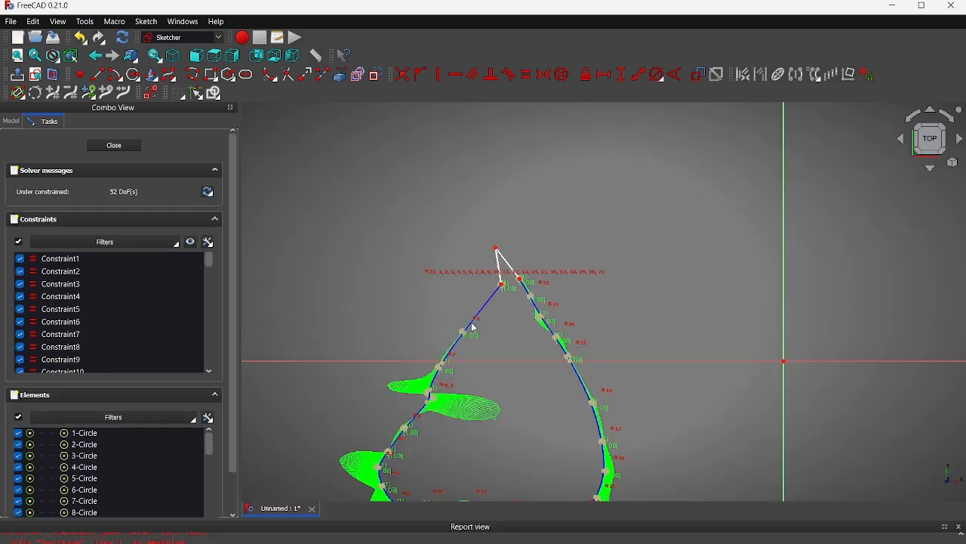
drag(505, 289, 512, 289)
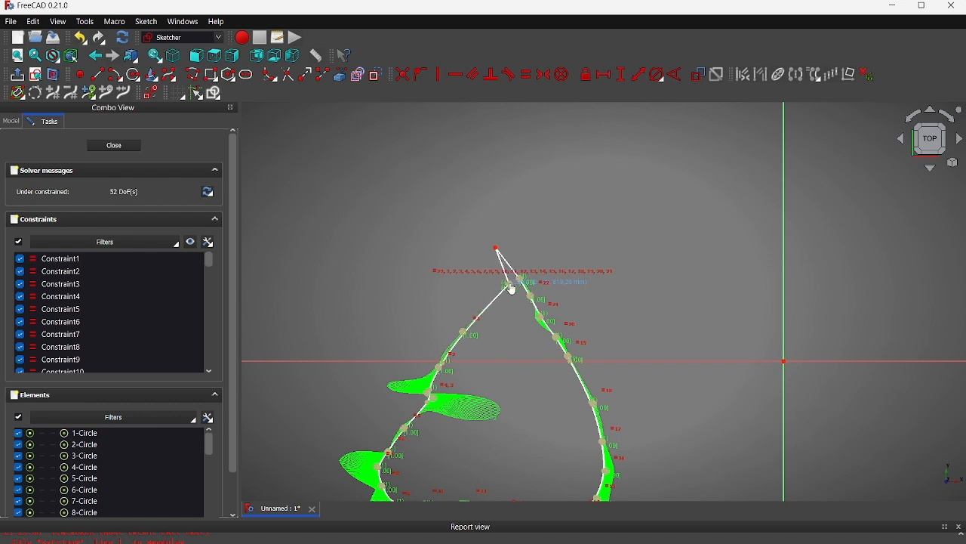
click(121, 145)
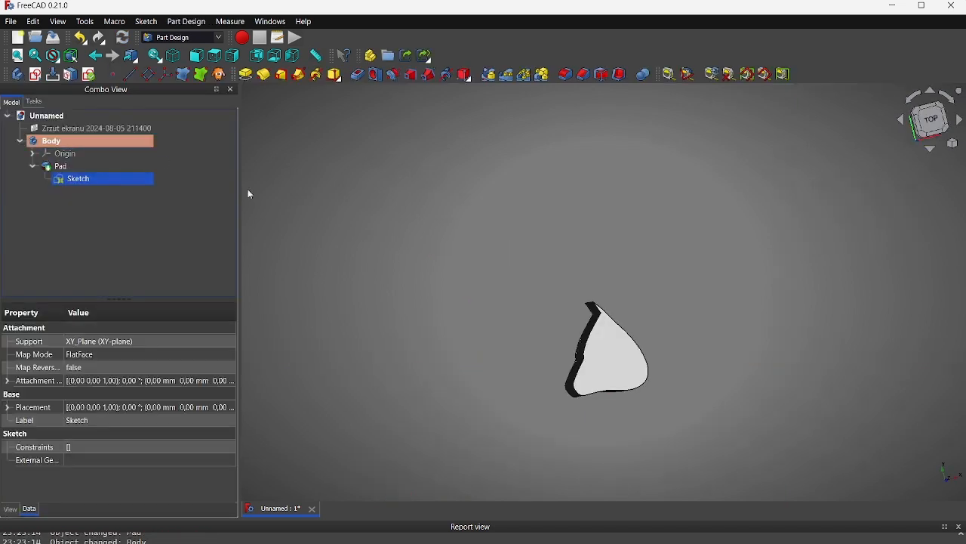
- Show the excavator reference image again and reopen the pad's sketch for editing at the bucket's pointed tip
mouse_move(548, 302)
mouse_down()
mouse_move(593, 306)
mouse_move(570, 272)
mouse_move(643, 287)
mouse_move(556, 302)
mouse_up()
click(90, 130)
key(space)
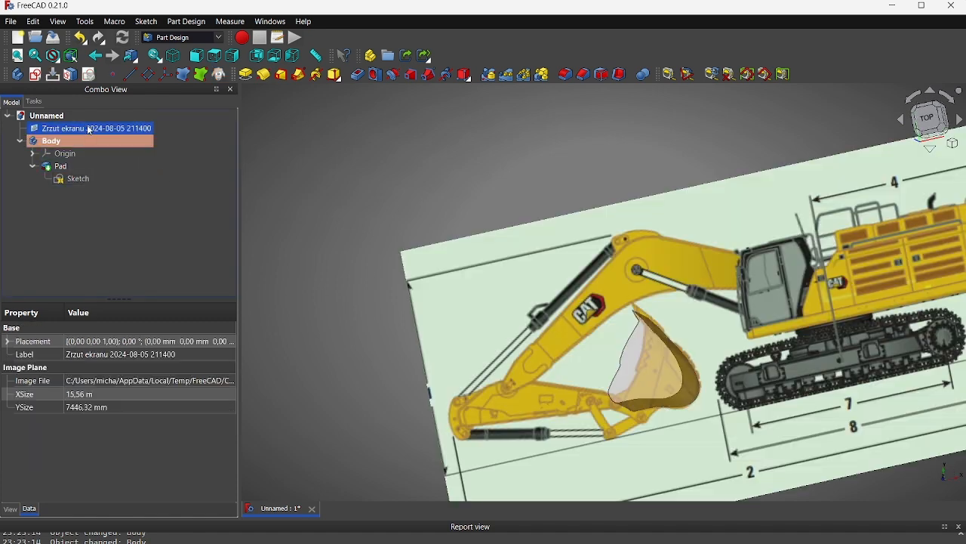
click(530, 289)
middle_drag(563, 285, 598, 302)
middle_drag(714, 351, 700, 350)
click(57, 180)
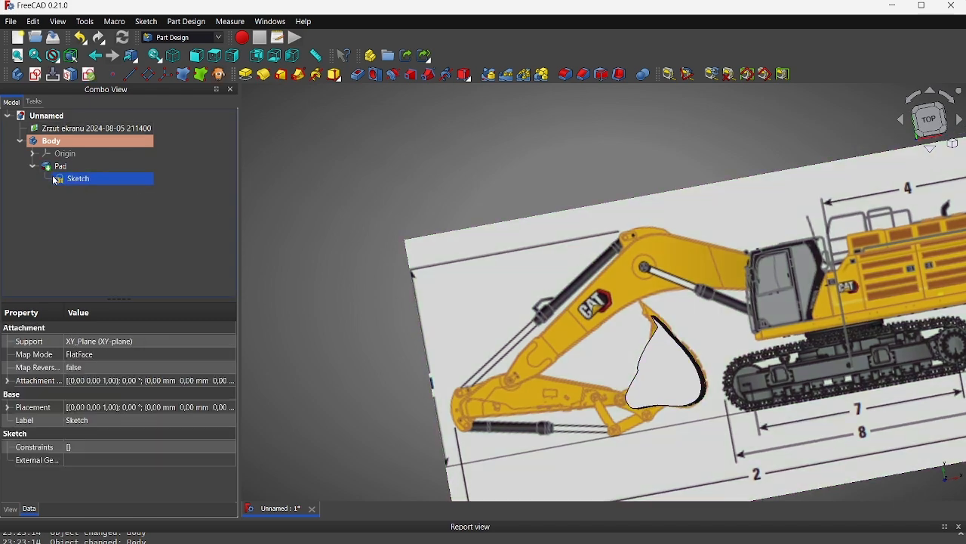
double_click(56, 179)
scroll(615, 351, up, 10)
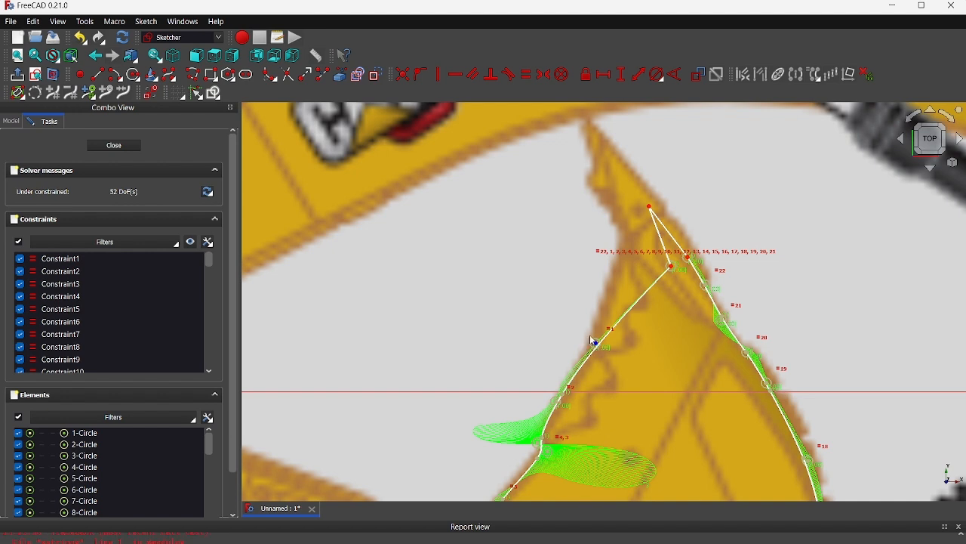
- Try to pull the front spline's control point near the tip onto the bucket's edge, and collapse the report view
click(638, 301)
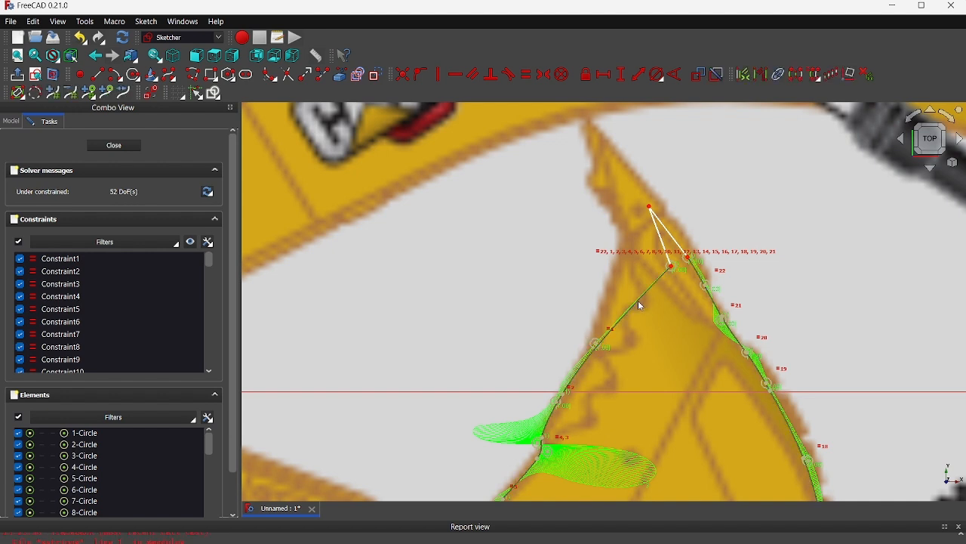
click(638, 300)
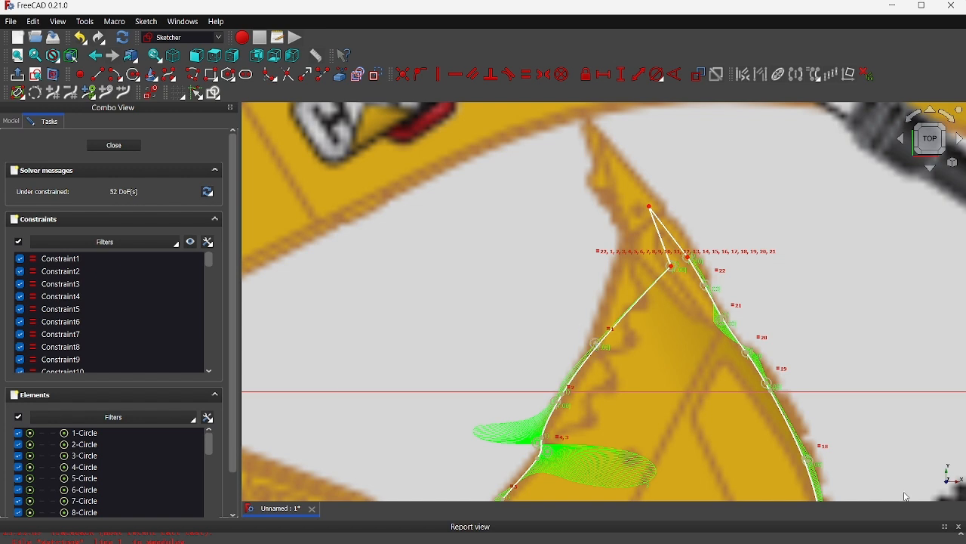
click(960, 527)
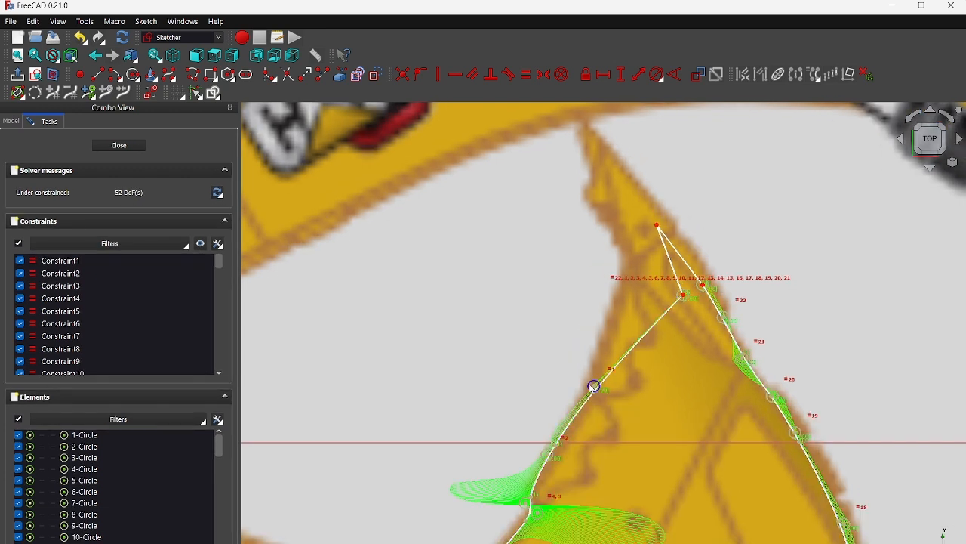
drag(594, 387, 560, 363)
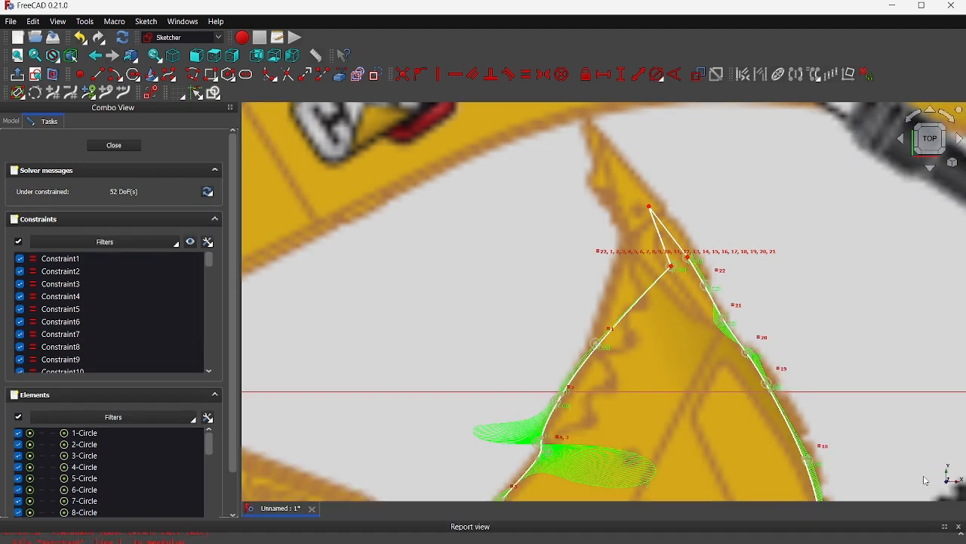
click(960, 528)
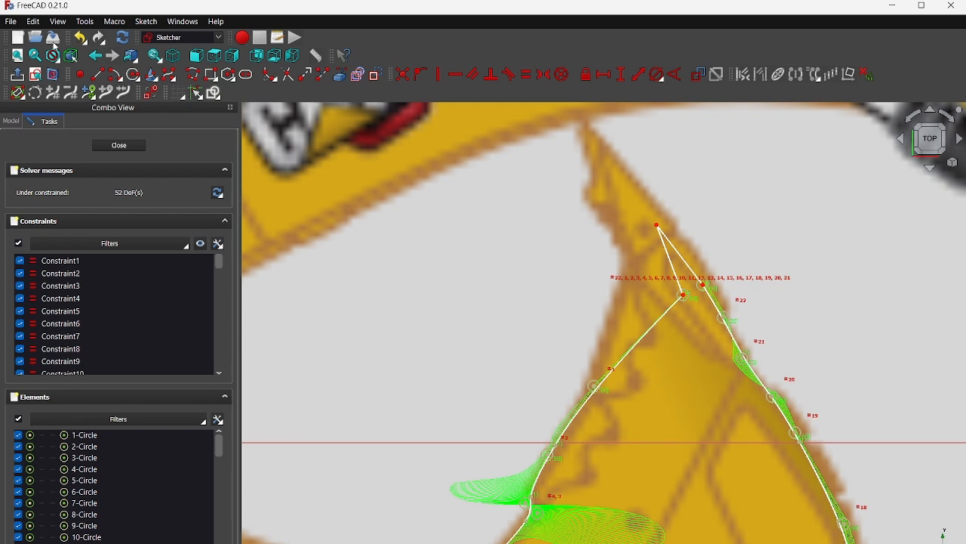
- Draw a two-segment polyline from the front spline up to the tip's apex and delete the old line from the apex to the spline's end
click(97, 74)
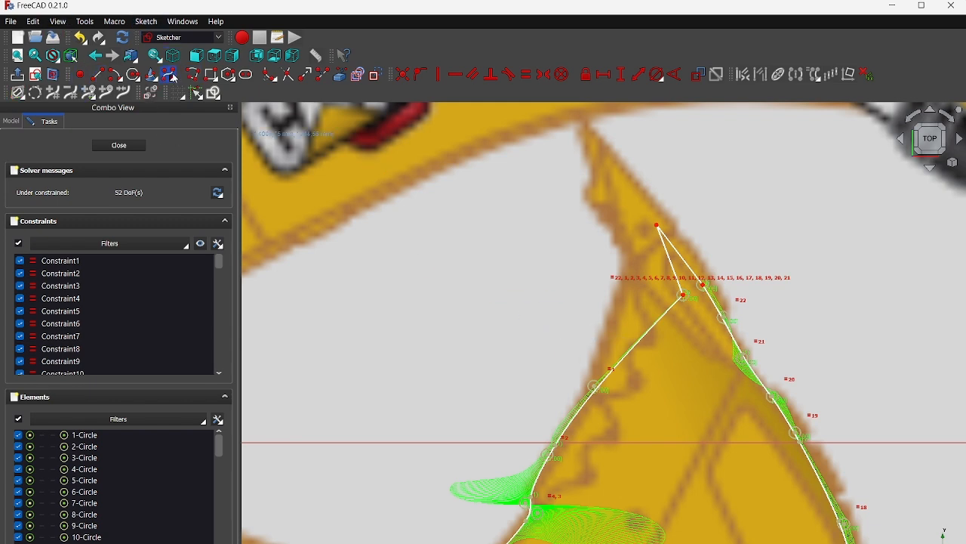
click(192, 78)
click(594, 386)
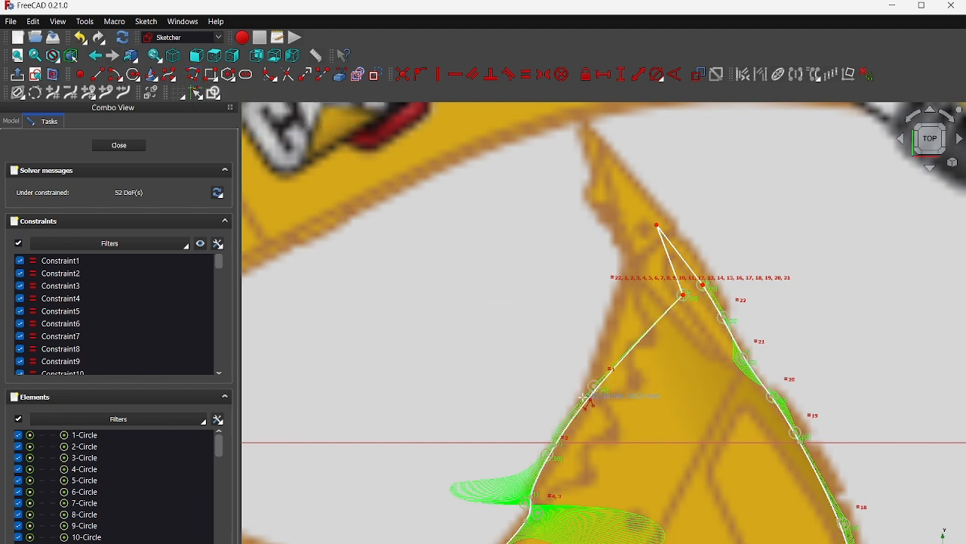
click(622, 301)
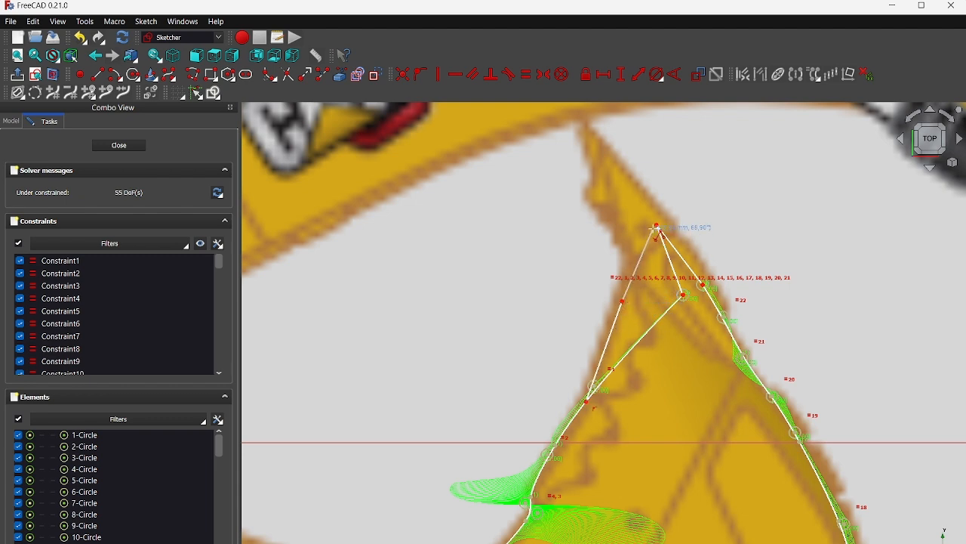
click(656, 227)
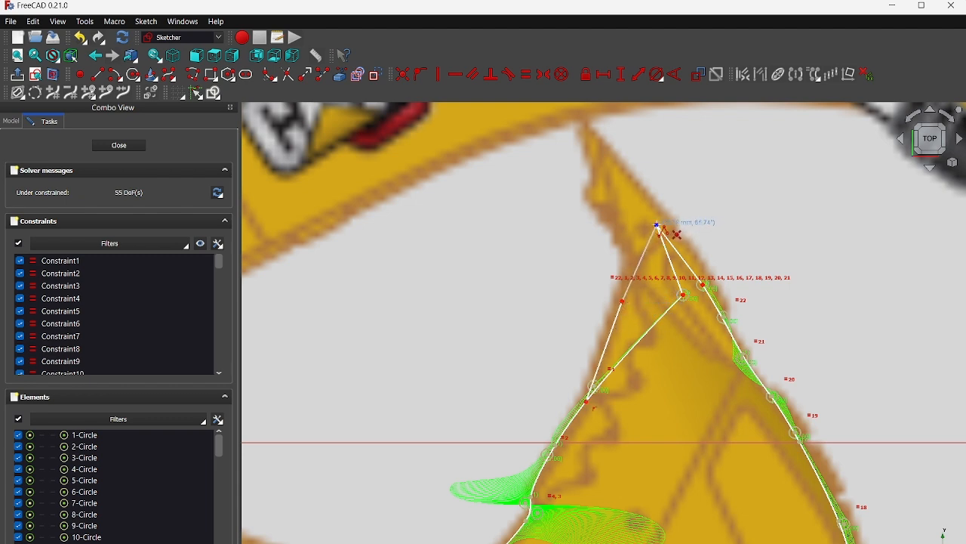
right_click(702, 225)
right_click(702, 225)
click(677, 275)
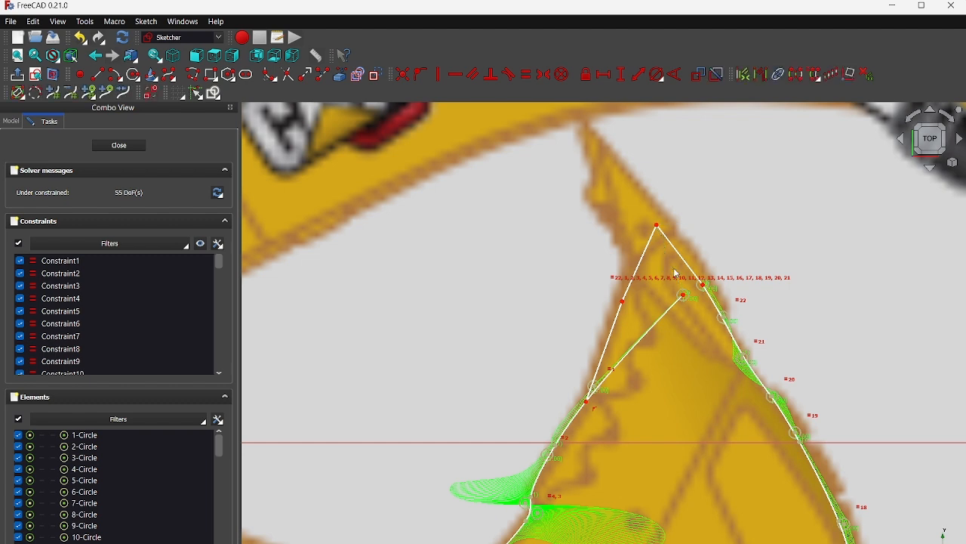
- Try to delete the leftover spline piece inside the tip, and undo the deletion
click(678, 320)
click(664, 324)
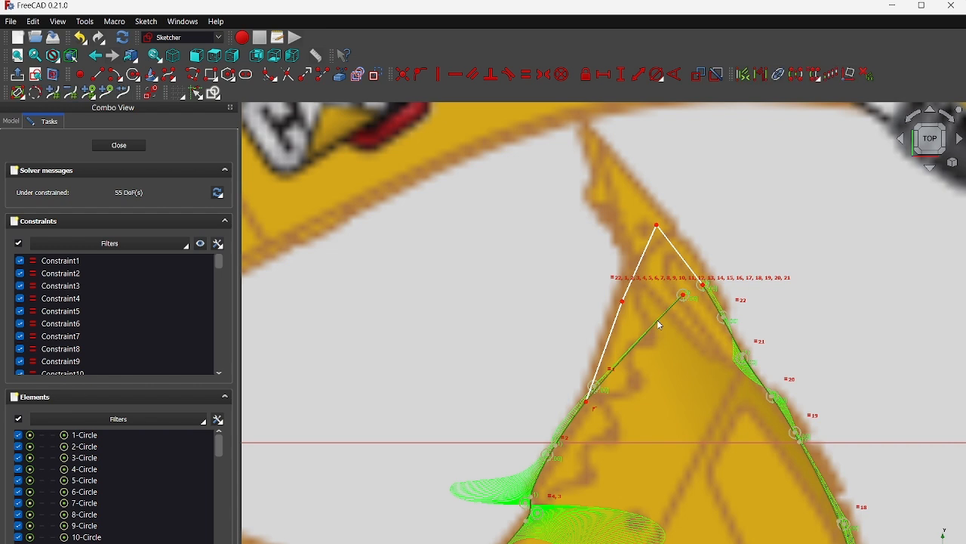
key(Delete)
click(80, 37)
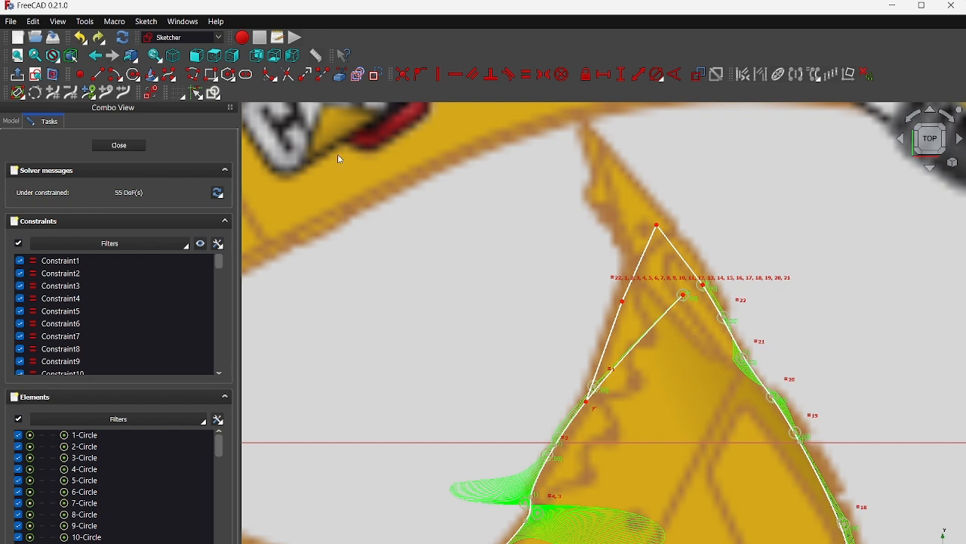
- Trim the spline piece that extends into the tip beyond the new polyline's start point
click(287, 76)
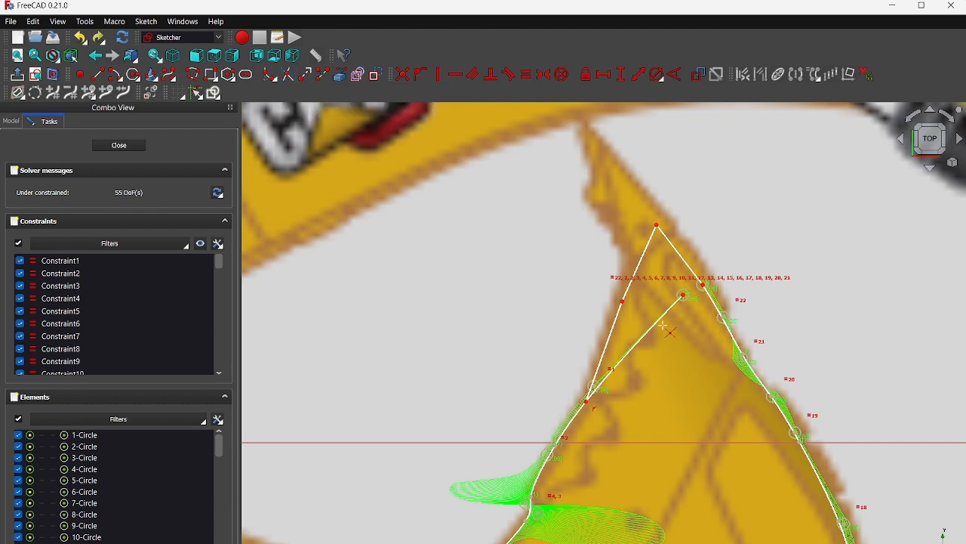
click(660, 321)
click(660, 323)
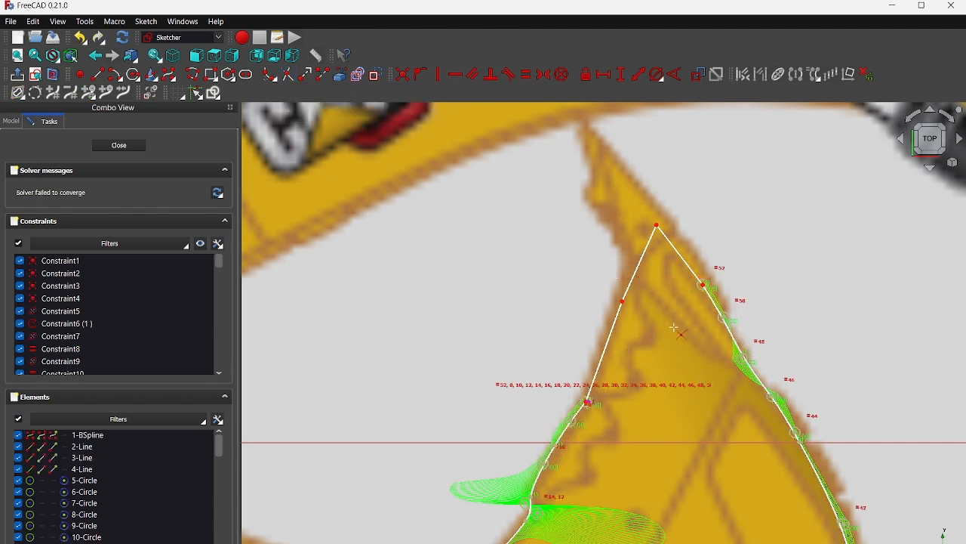
scroll(634, 347, down, 5)
scroll(634, 347, up, 5)
scroll(636, 352, up, 1)
middle_drag(636, 352, 581, 486)
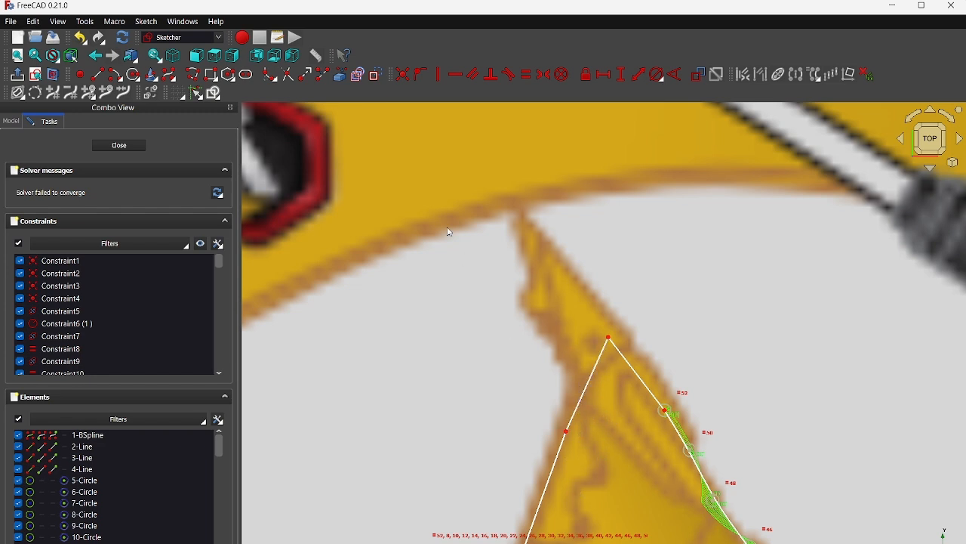
click(194, 76)
click(575, 420)
key(Escape)
- Draw a closed triangle with a polyline inside the bucket's tip, its upper corner just below the apex
click(194, 76)
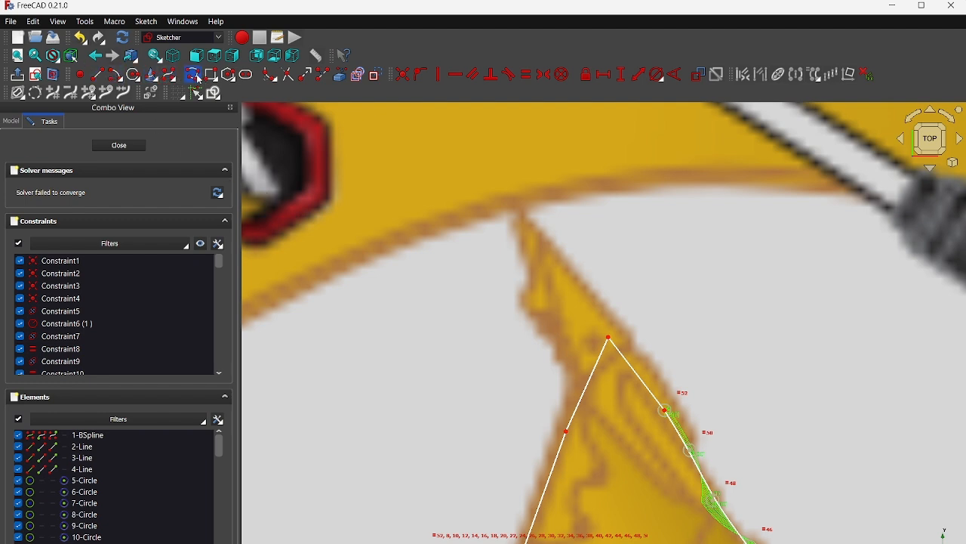
click(610, 361)
click(601, 452)
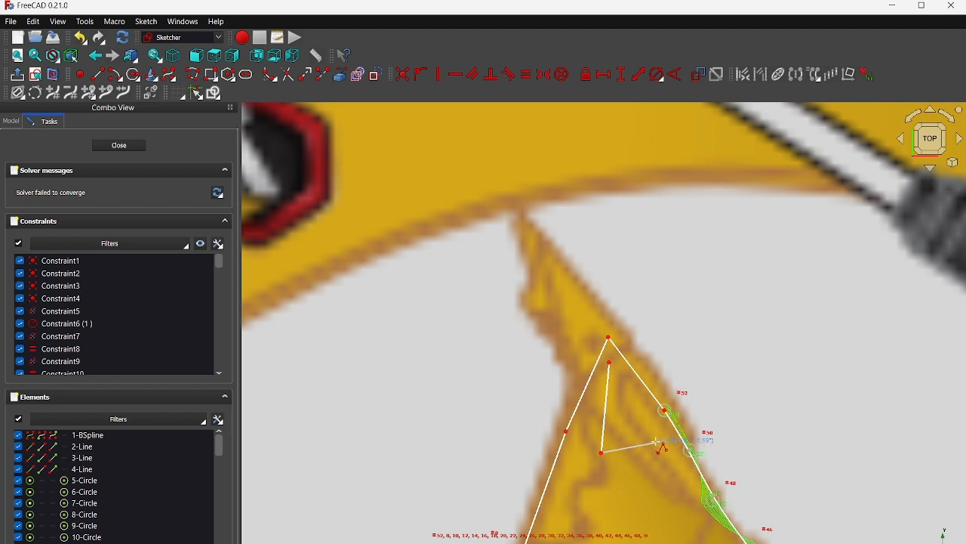
click(656, 442)
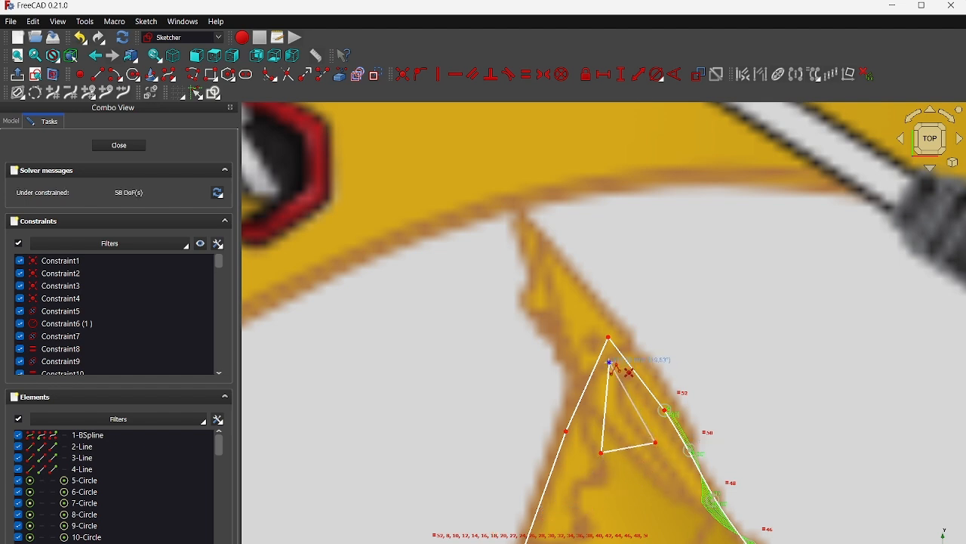
click(610, 362)
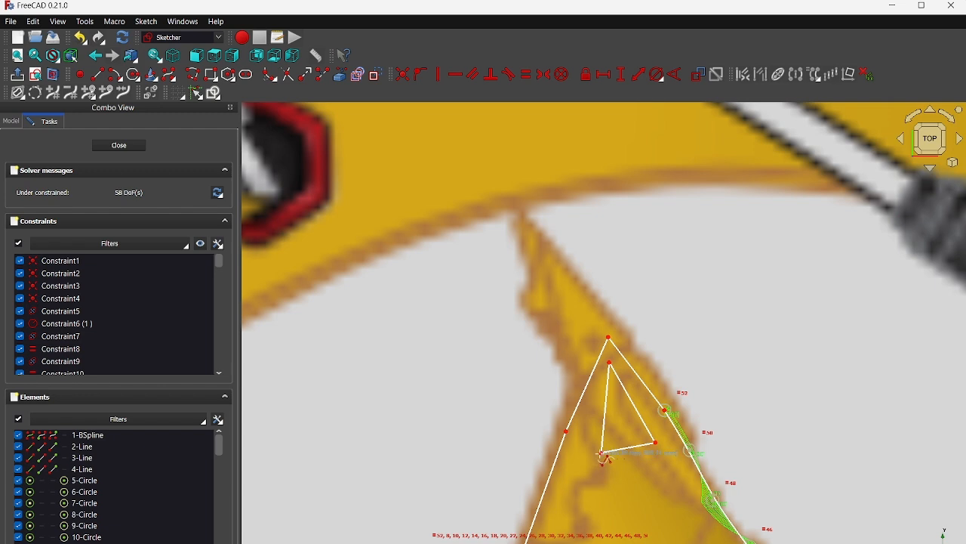
- Draw a three-point B-spline from the triangle's lower left corner down to the straight front edge line
click(603, 454)
click(571, 499)
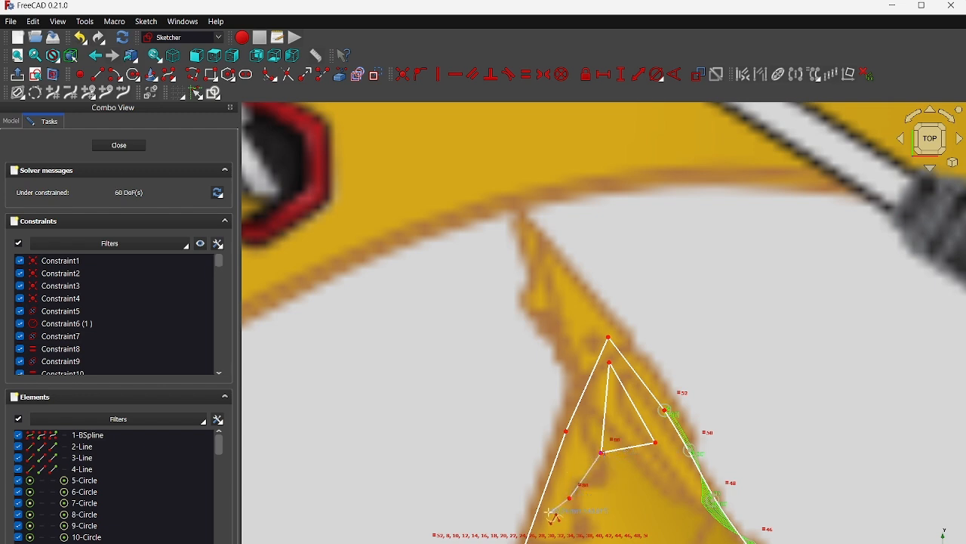
click(533, 529)
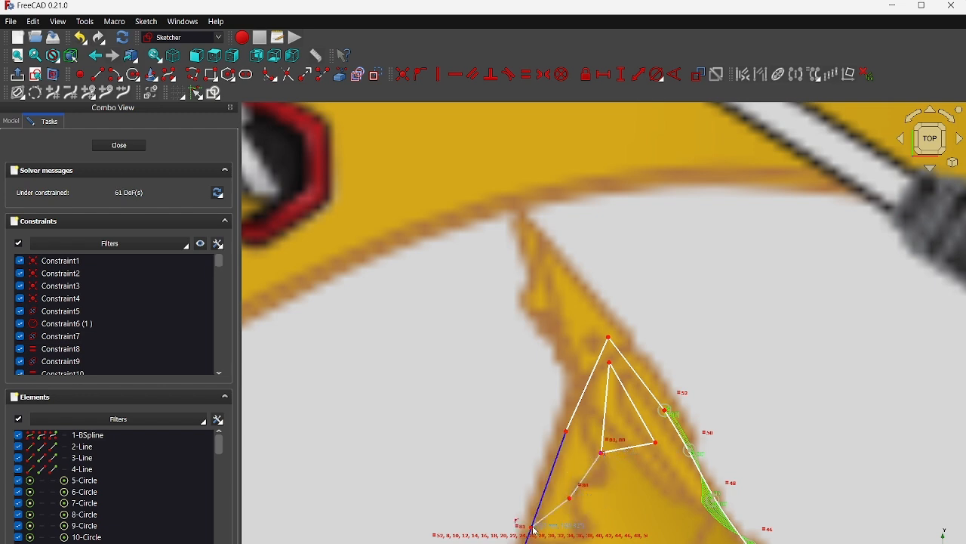
right_click(535, 531)
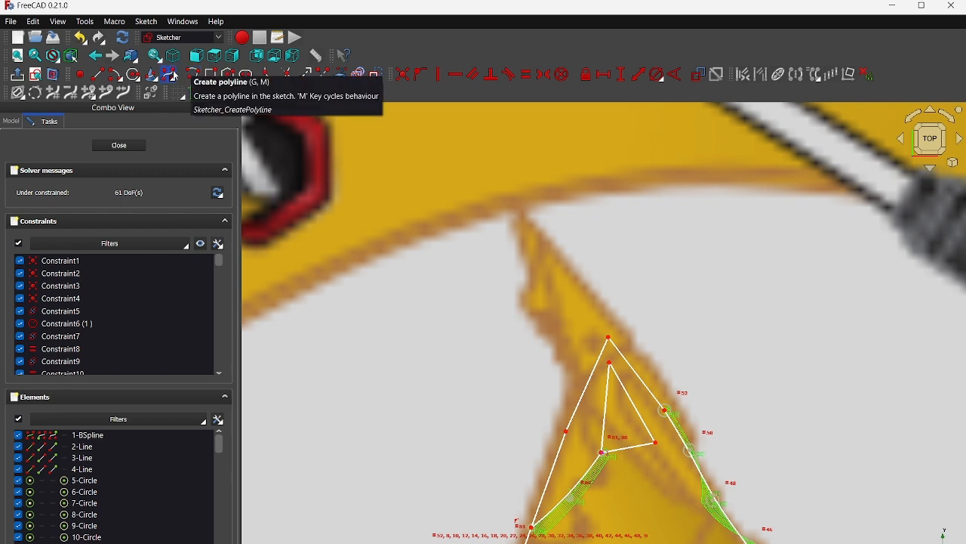
- Try to draw a three-point B-spline from the triangle's lower right corner to a control point on the rear spline, and undo it
click(183, 74)
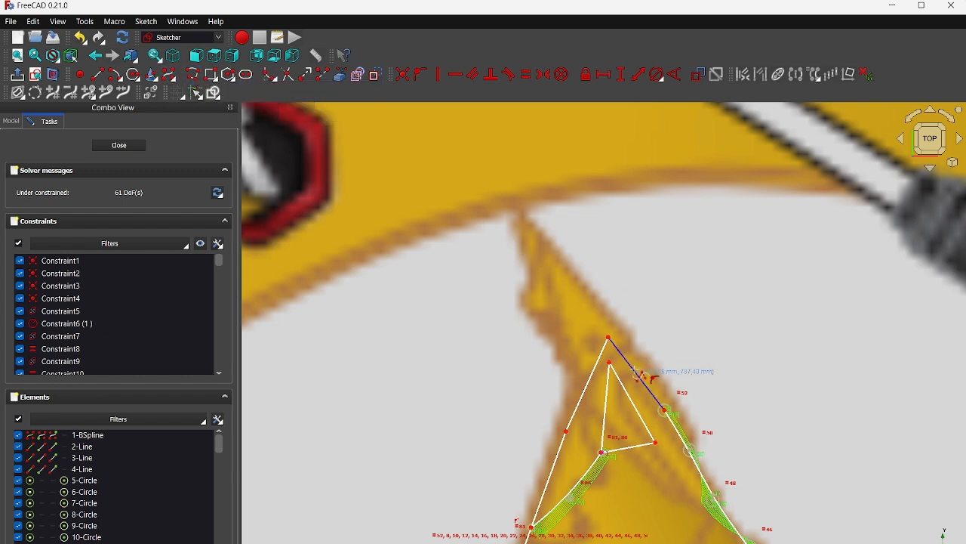
click(657, 443)
click(688, 476)
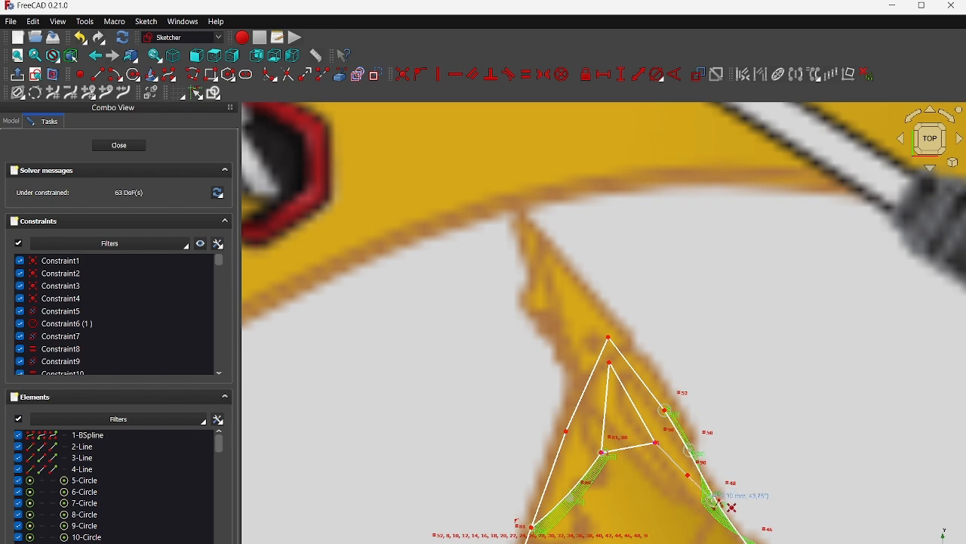
click(713, 499)
right_click(659, 492)
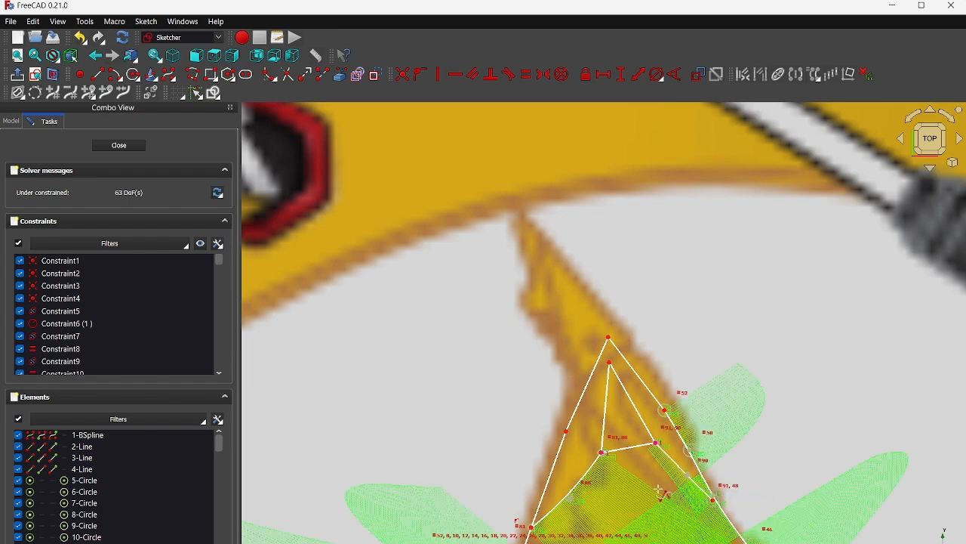
scroll(725, 489, up, 5)
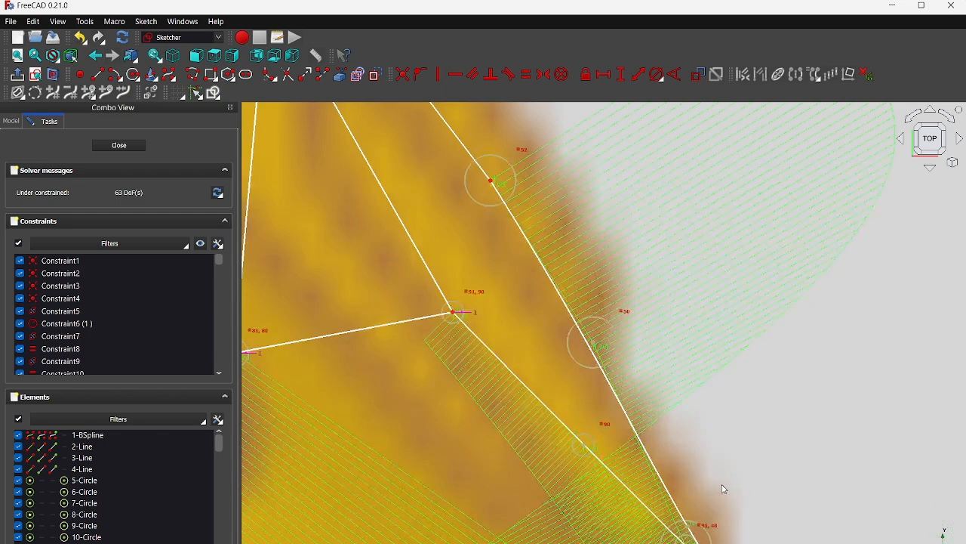
middle_drag(703, 476, 629, 364)
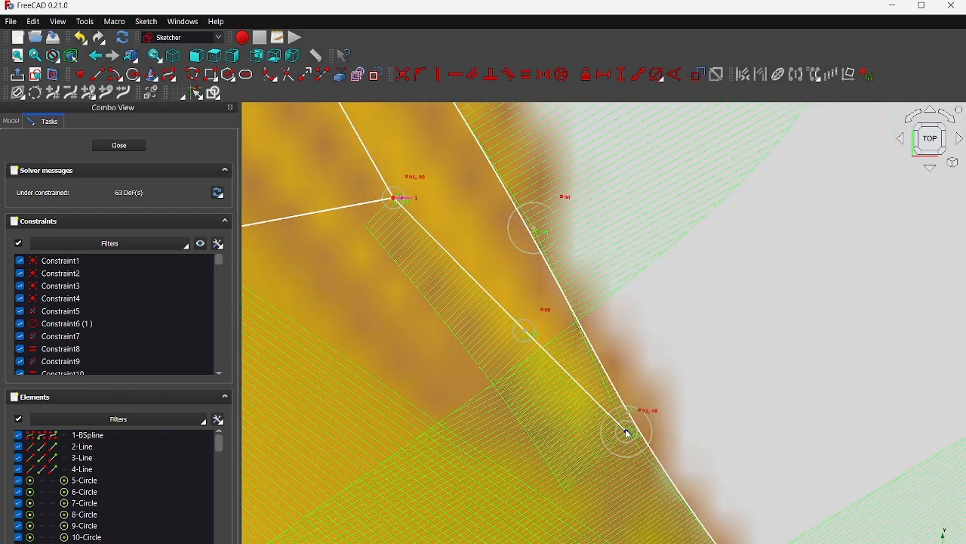
drag(639, 435, 622, 435)
scroll(512, 357, down, 4)
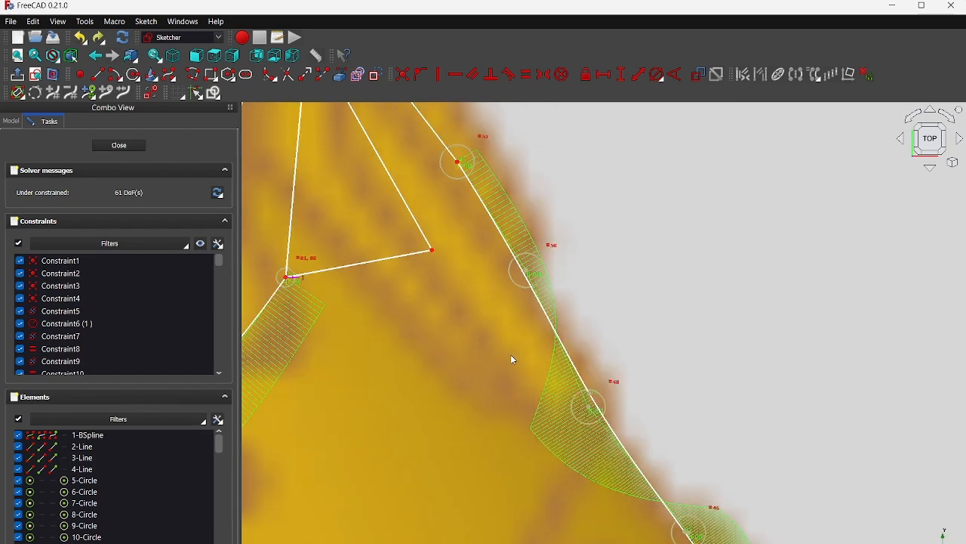
- Draw a four-point B-spline from the inner triangle's lower right corner down to the bucket's rear spline
click(170, 75)
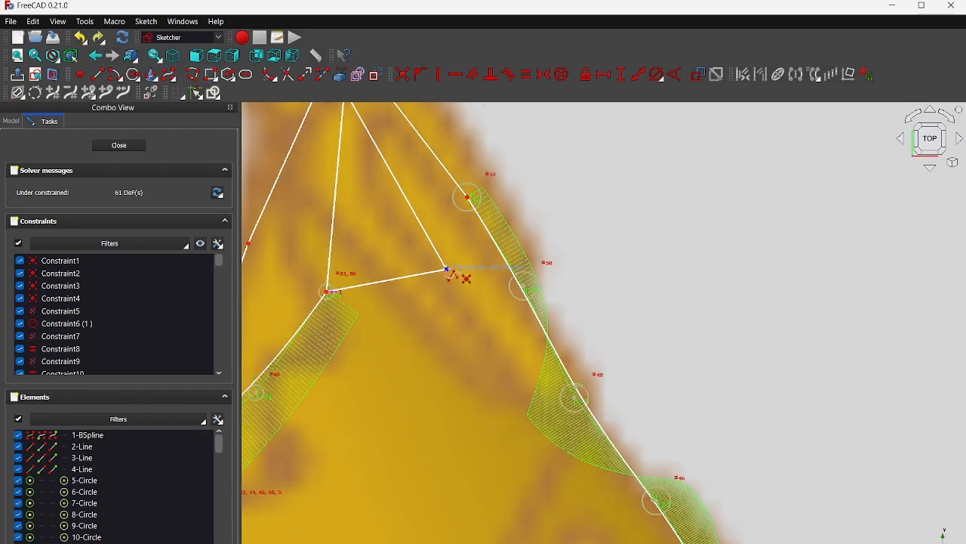
click(448, 272)
click(483, 311)
click(526, 348)
click(566, 369)
right_click(615, 365)
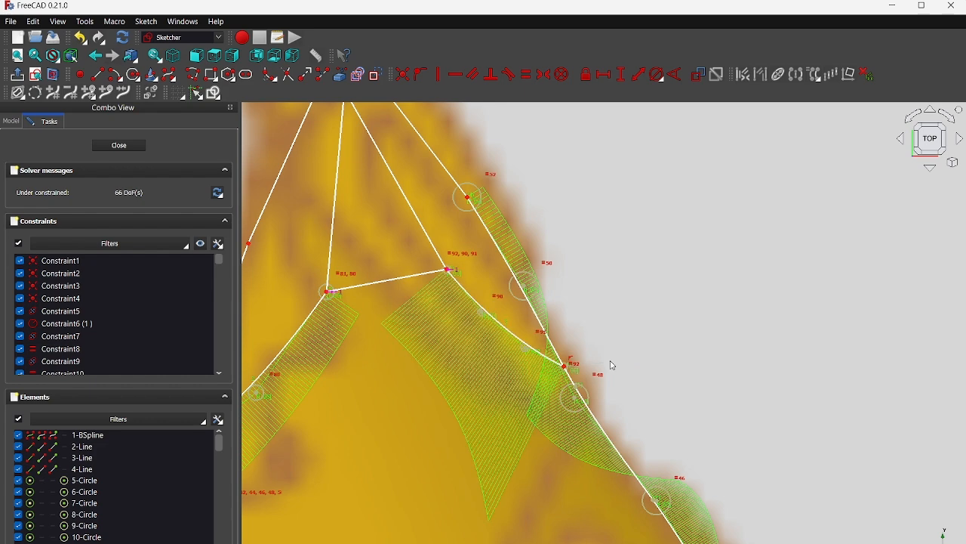
- Trim away the triangle's base, the outer front and rear tip lines, and the rear spline piece above the new B-spline
scroll(369, 292, down, 5)
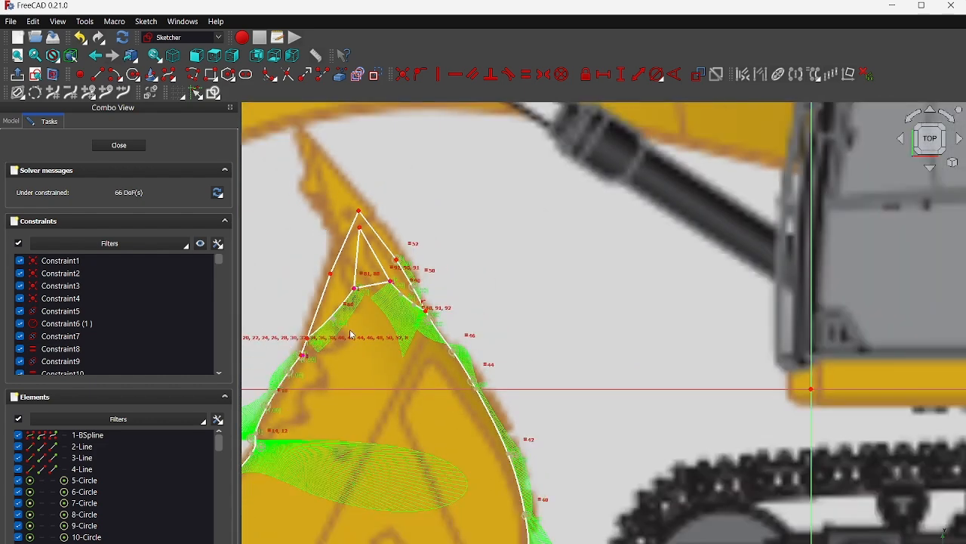
click(290, 79)
click(371, 286)
click(322, 294)
click(327, 281)
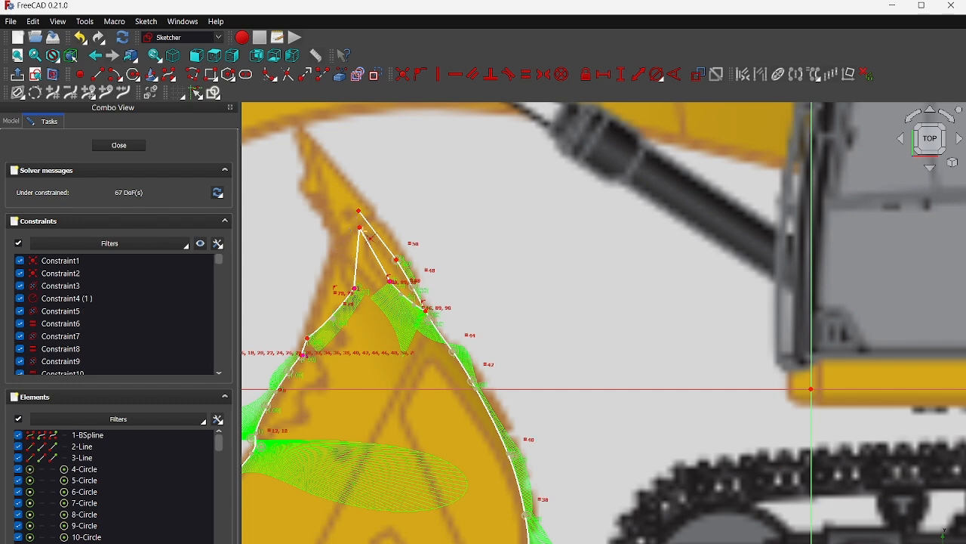
click(388, 247)
click(407, 279)
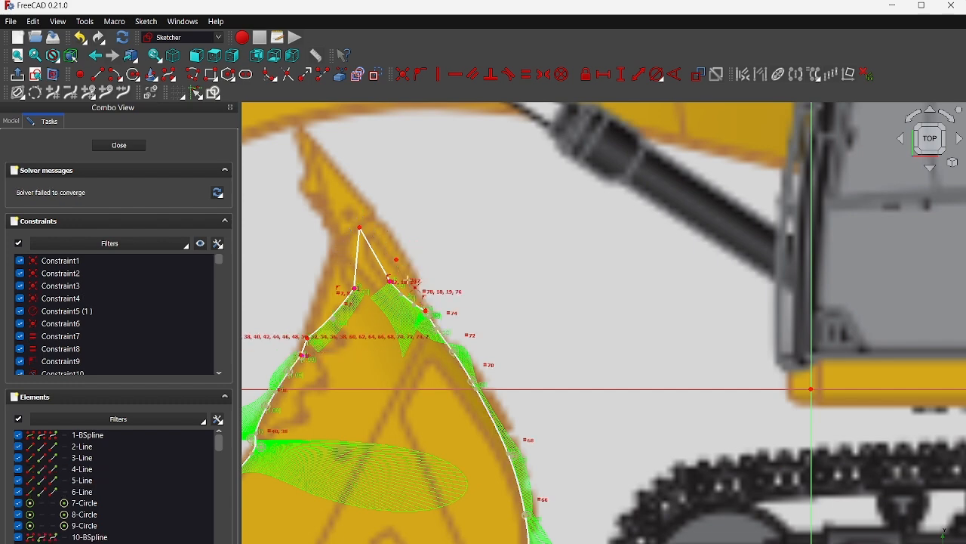
- Inspect the trimmed tip outline against the whole bucket profile and close the sketch
scroll(420, 296, up, 4)
scroll(420, 297, down, 4)
scroll(427, 302, up, 3)
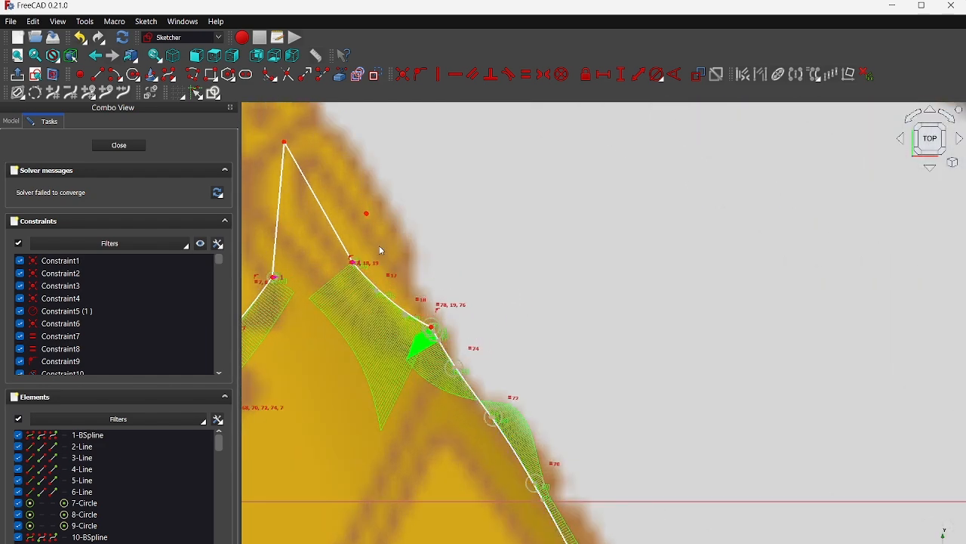
scroll(322, 221, down, 2)
middle_drag(343, 236, 503, 256)
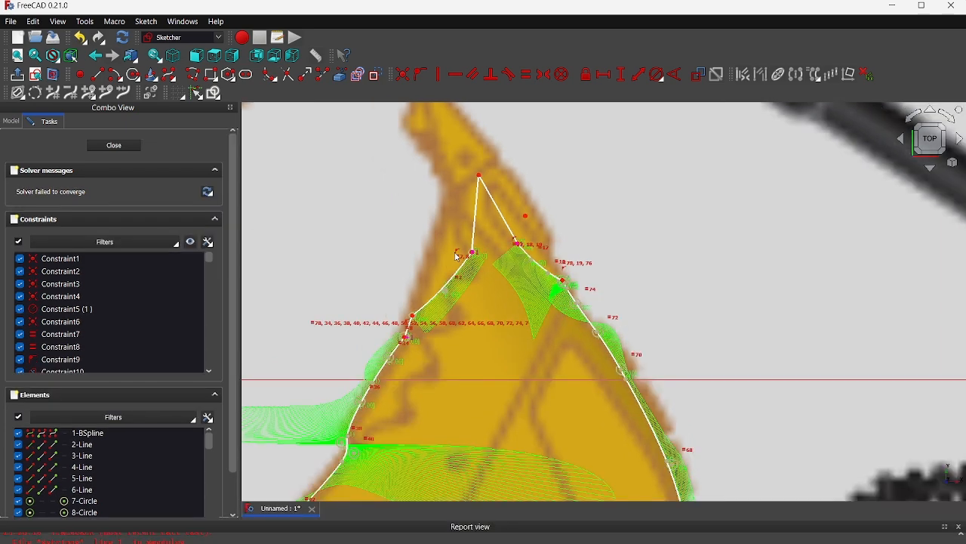
scroll(458, 215, down, 5)
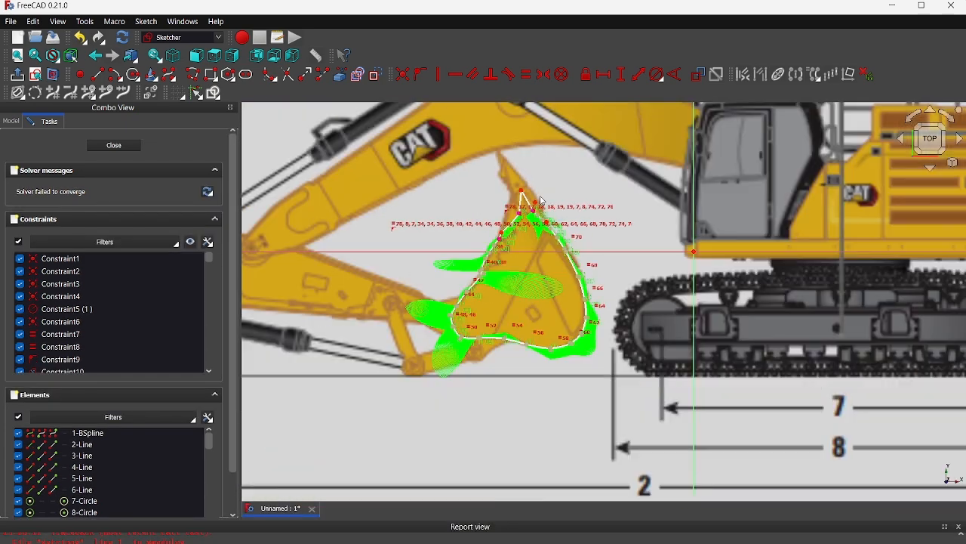
scroll(542, 200, up, 3)
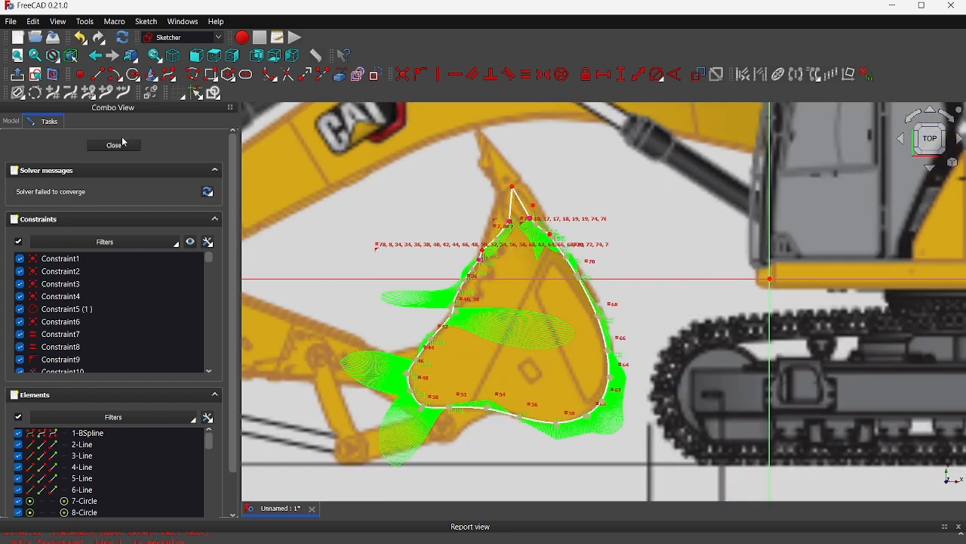
click(124, 145)
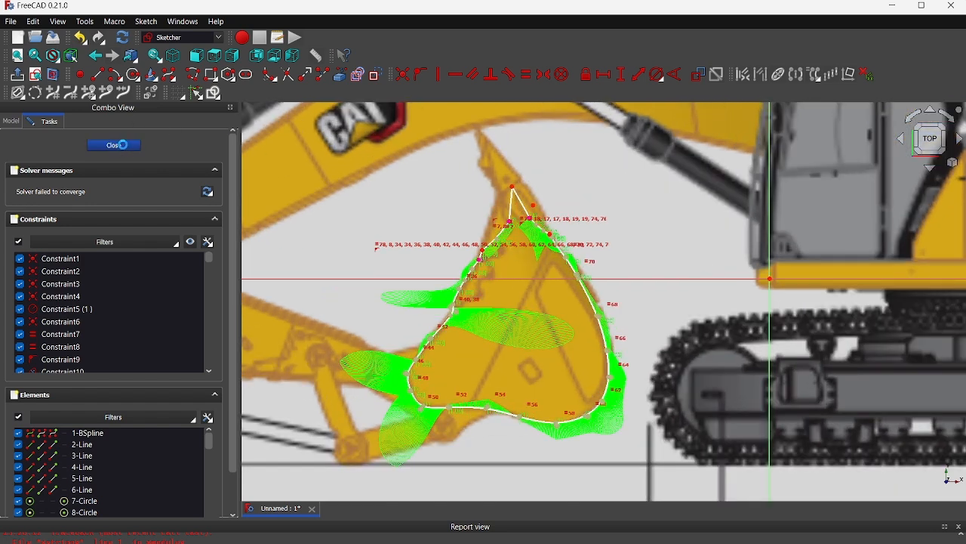
scroll(680, 284, up, 5)
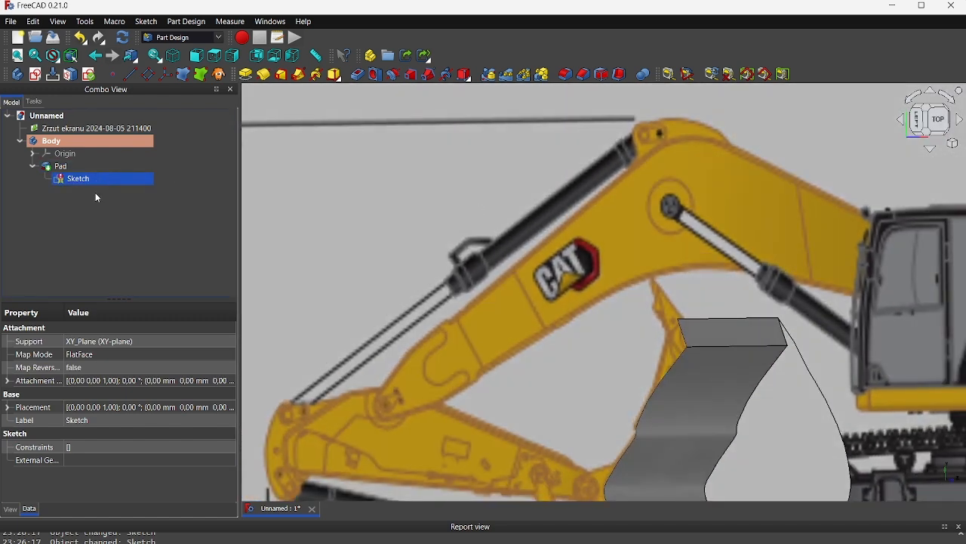
- Reopen the pad's sketch, delete the leftover line element at the stray point behind the tip, and close the sketch
double_click(78, 181)
double_click(75, 182)
scroll(672, 348, up, 3)
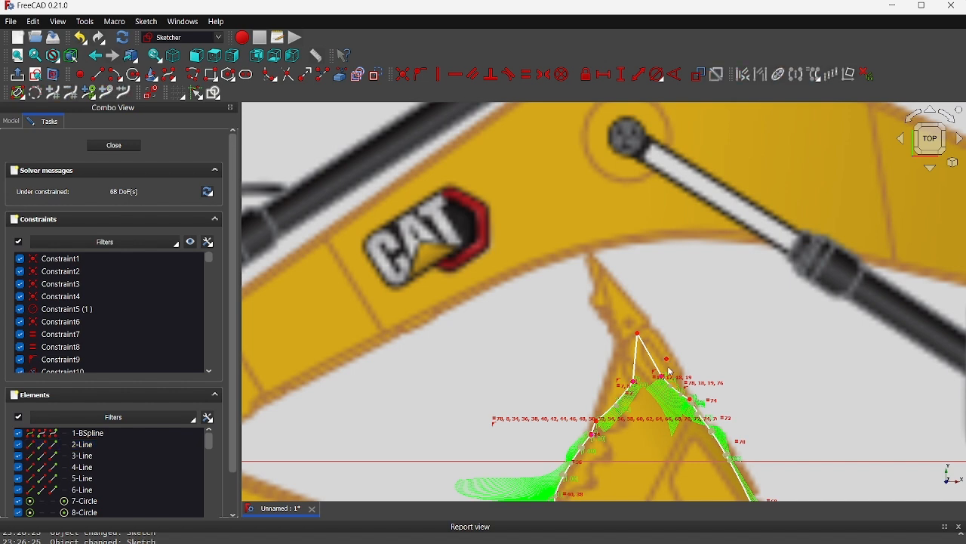
click(671, 364)
click(671, 364)
click(668, 362)
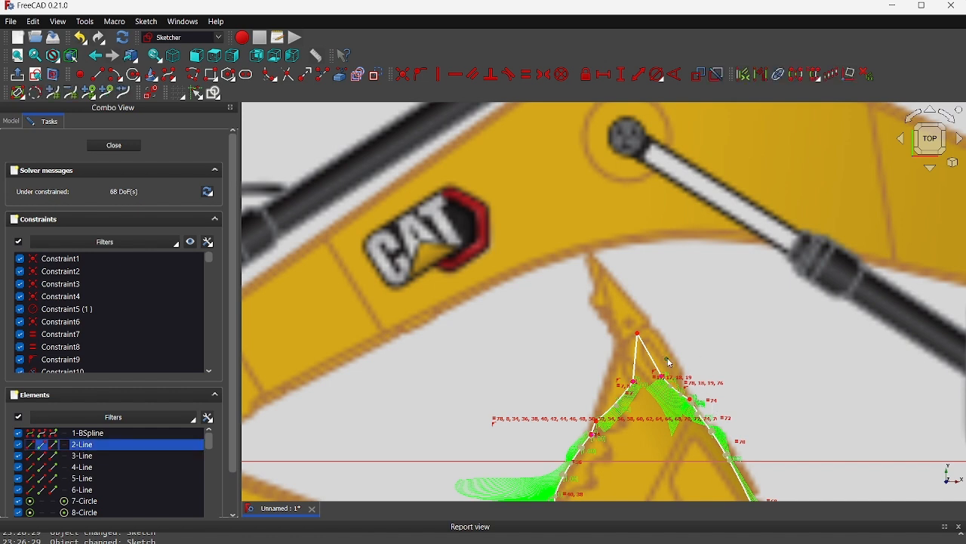
key(Delete)
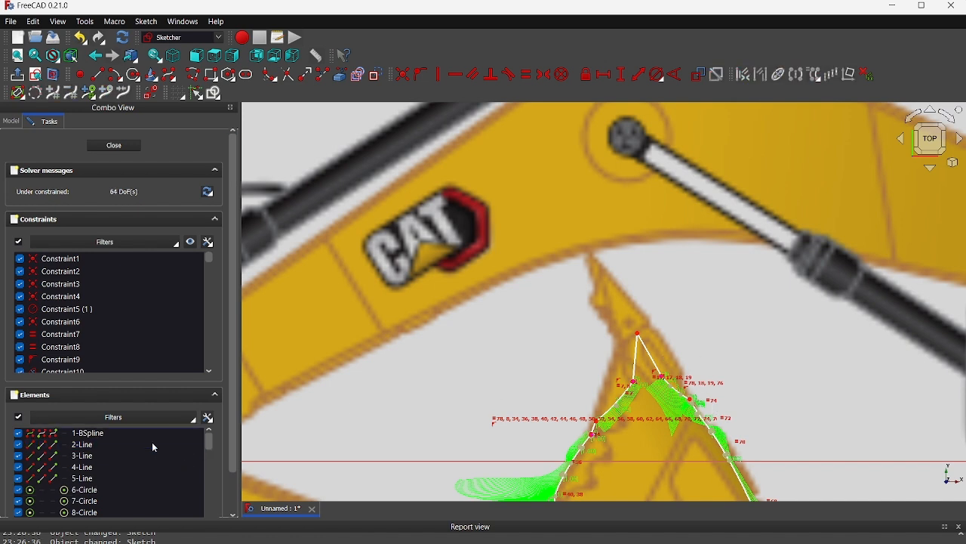
click(117, 145)
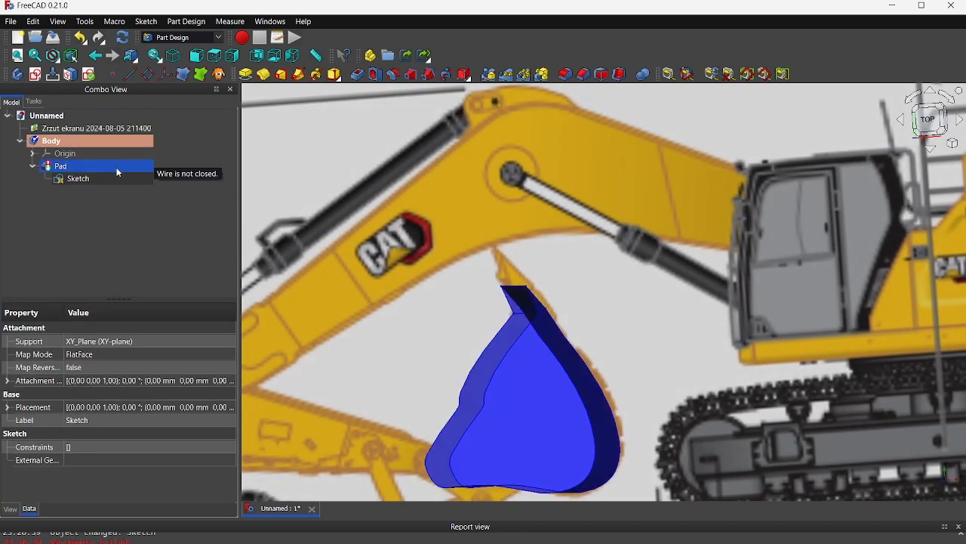
- Reopen the sketch and reshape the tip by shifting the rear B-spline slightly and moving the front corner and apex upward
double_click(116, 178)
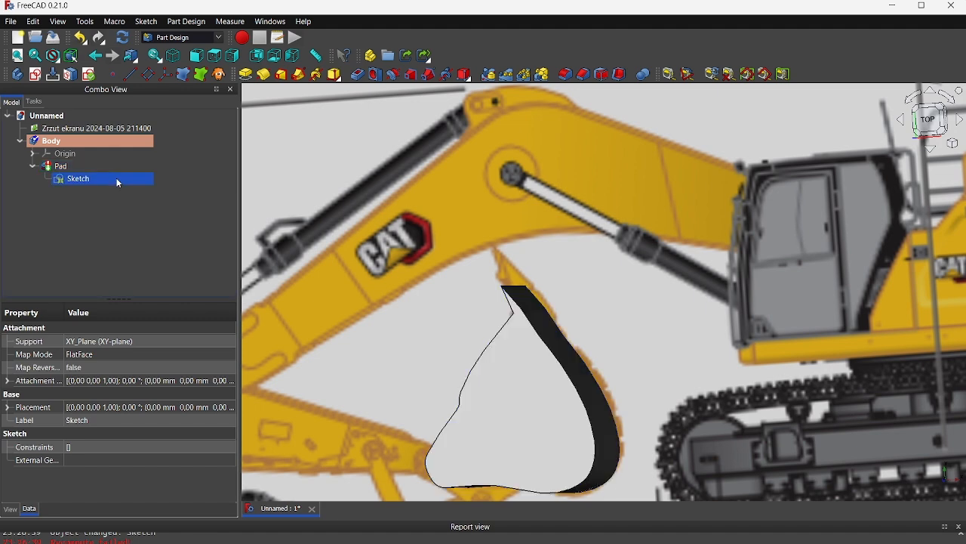
scroll(568, 336, up, 5)
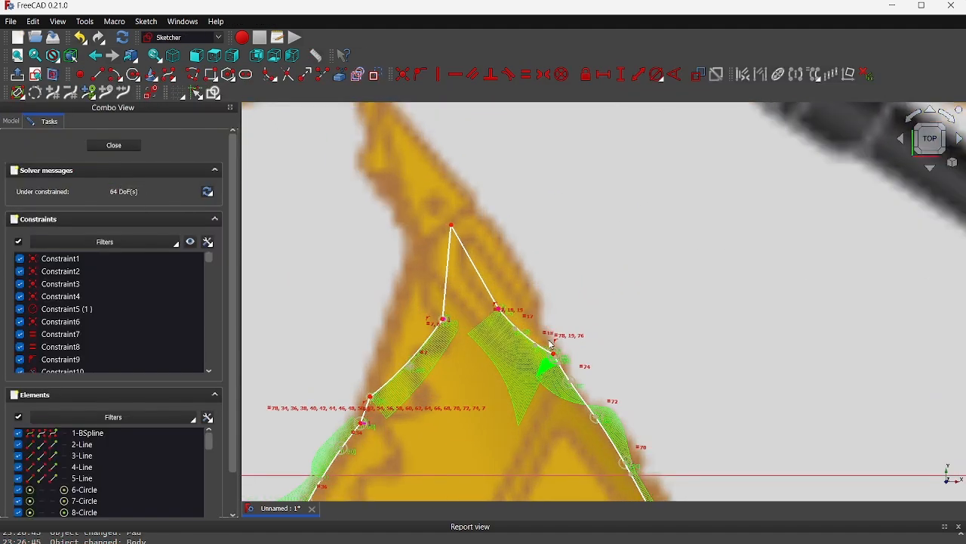
mouse_move(546, 352)
mouse_down()
mouse_move(501, 356)
mouse_move(549, 344)
mouse_up()
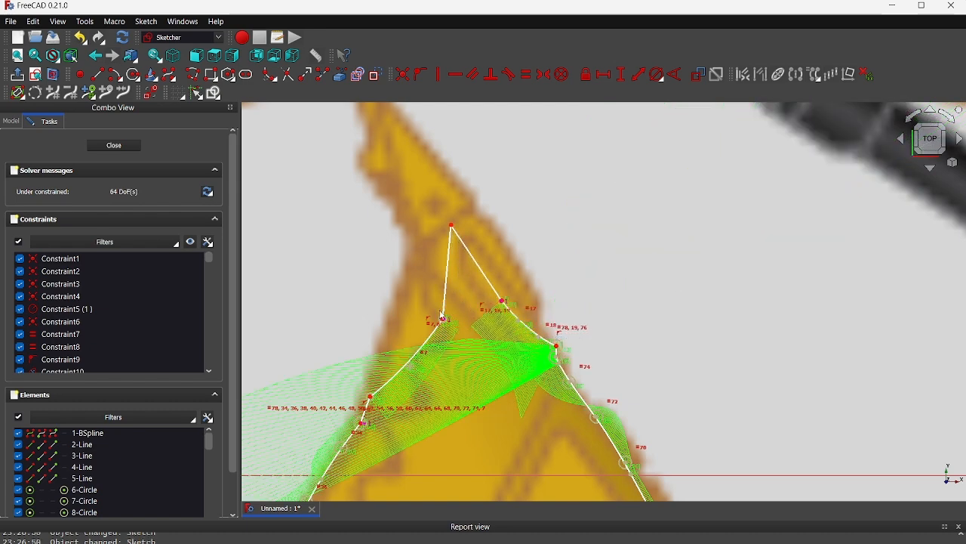
drag(446, 325, 442, 292)
drag(454, 230, 455, 216)
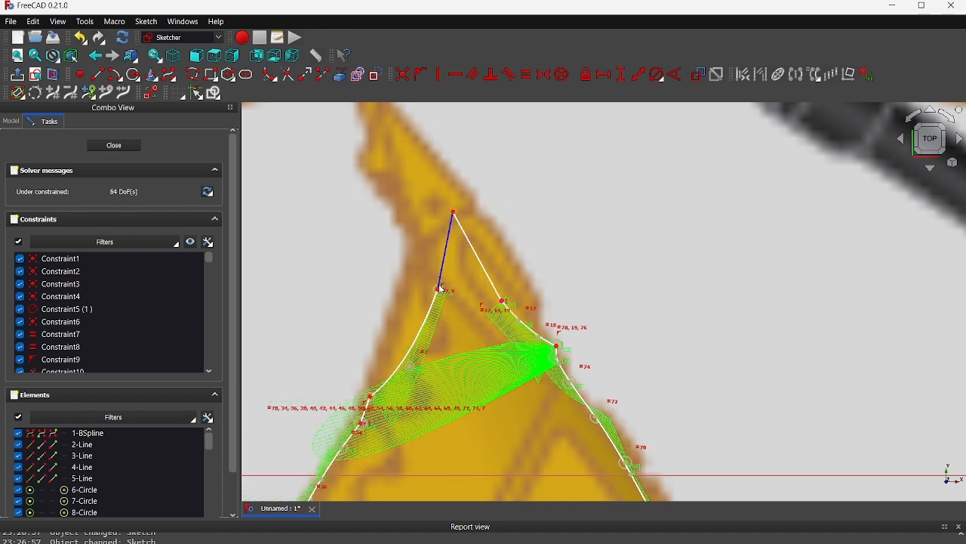
- Adjust the short front edge line, the rear B-spline and the tip's corners to fit the reference outline
scroll(465, 317, down, 3)
middle_drag(466, 318, 545, 147)
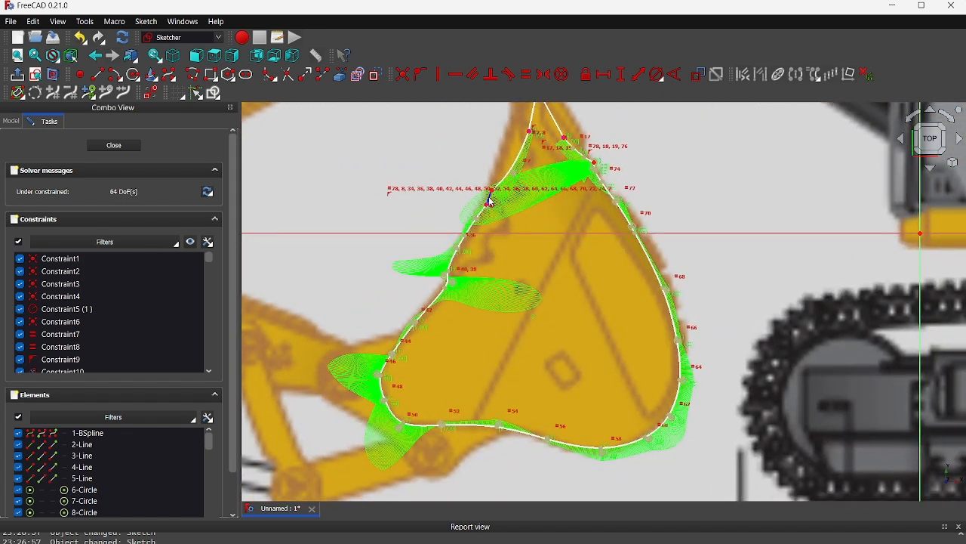
drag(510, 205, 494, 202)
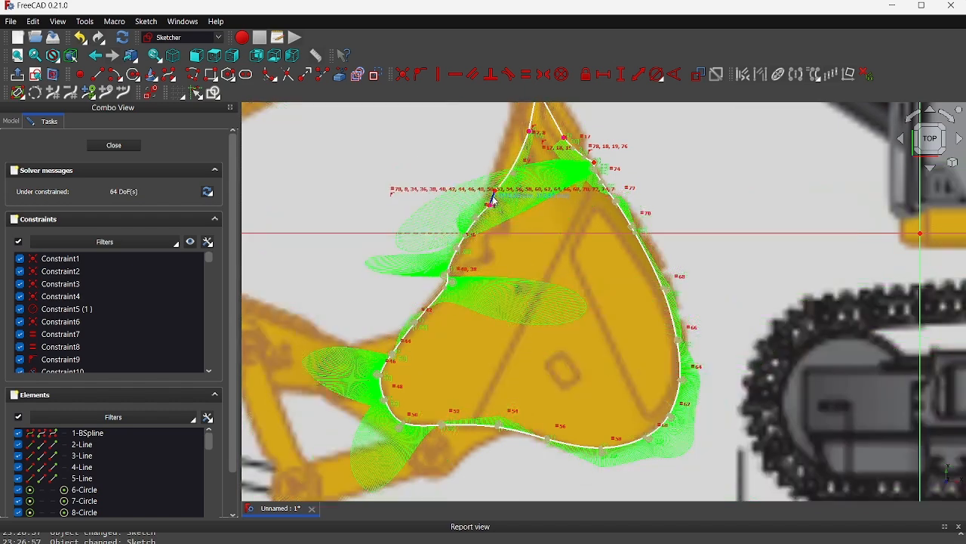
middle_drag(522, 182, 445, 206)
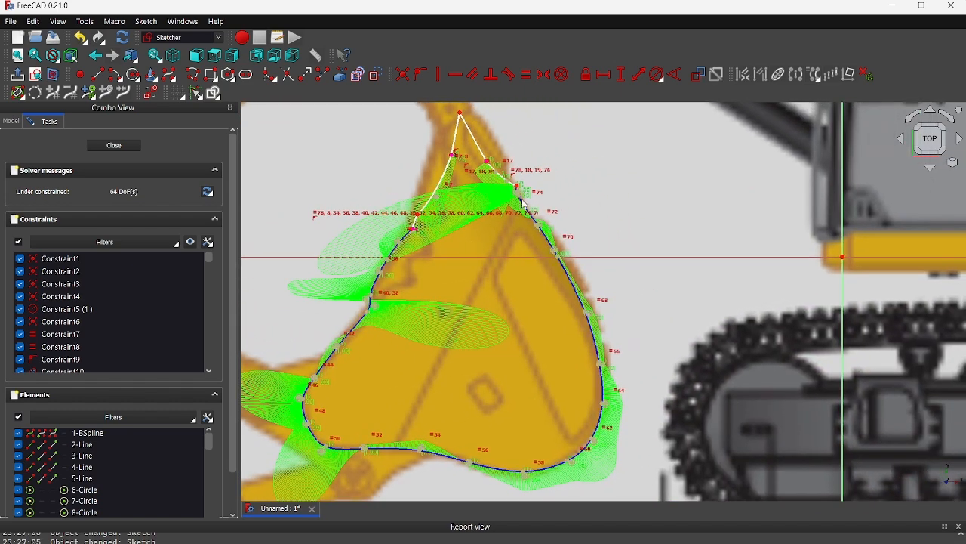
mouse_move(506, 182)
mouse_down()
mouse_move(493, 182)
mouse_move(505, 173)
mouse_up()
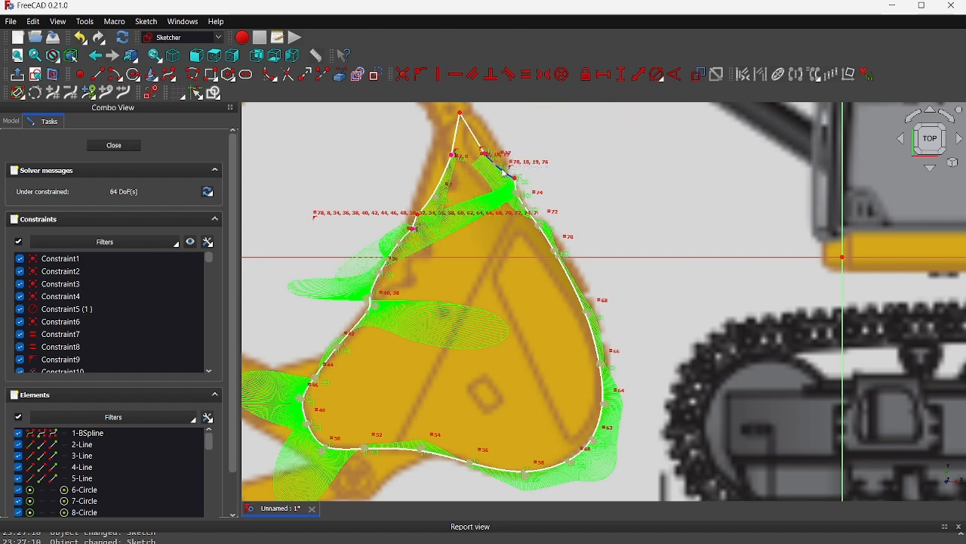
scroll(492, 197, up, 1)
middle_drag(478, 169, 464, 354)
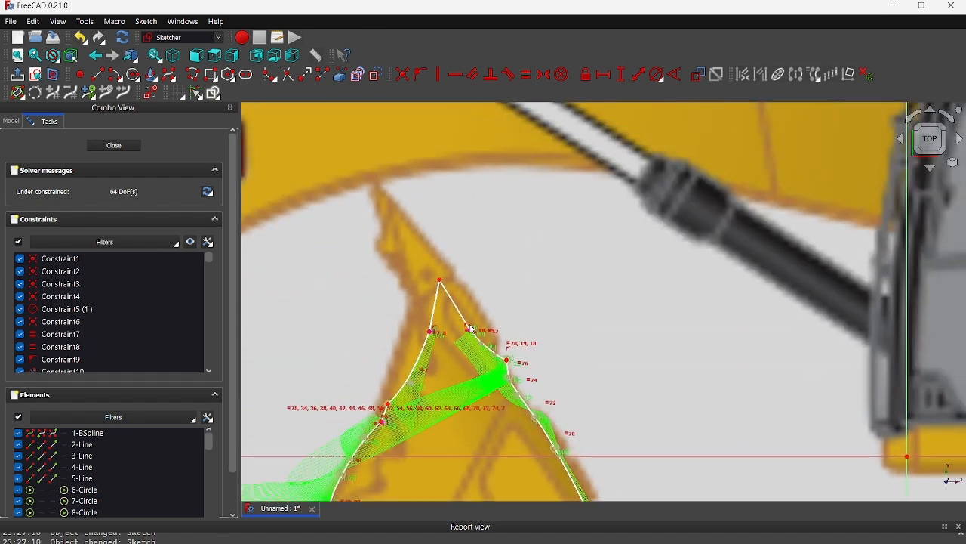
mouse_move(455, 335)
mouse_down()
mouse_move(472, 330)
mouse_move(437, 337)
mouse_up()
scroll(464, 373, down, 5)
scroll(374, 240, up, 3)
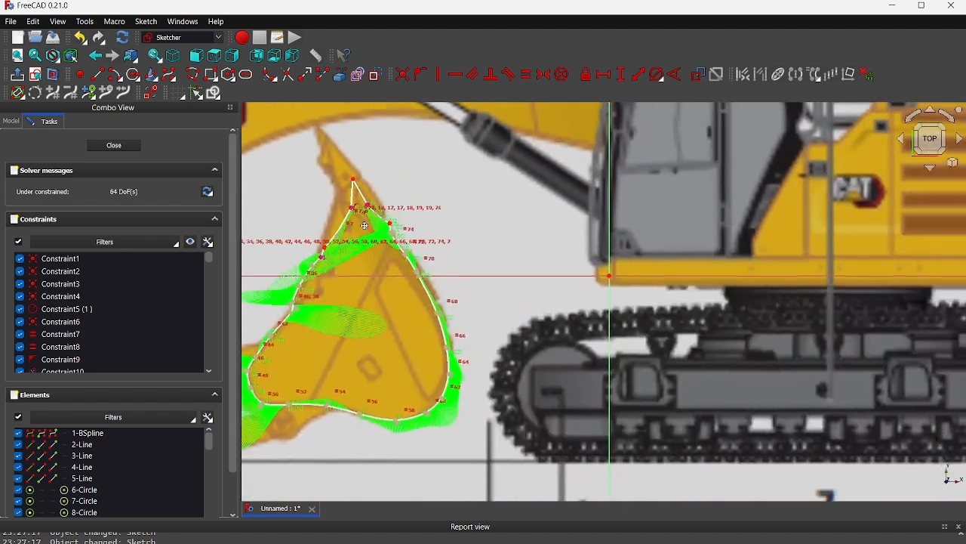
- Close the sketch, recompute the model and try to reapply the pad to the edited profile
click(123, 146)
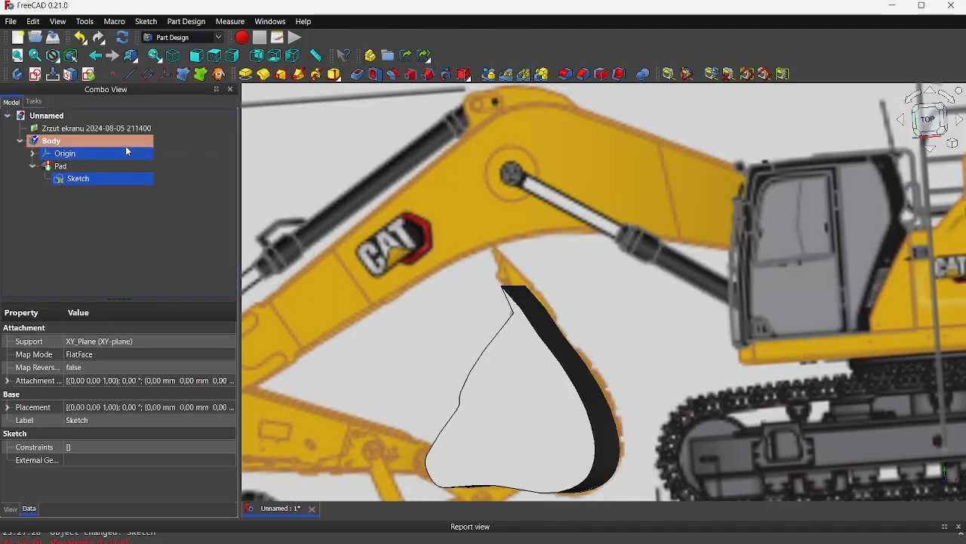
click(127, 39)
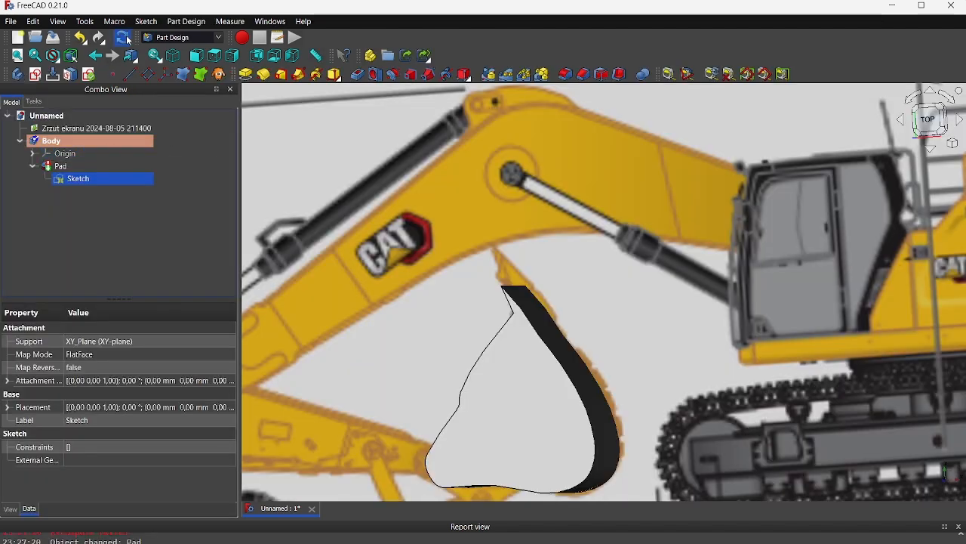
double_click(90, 161)
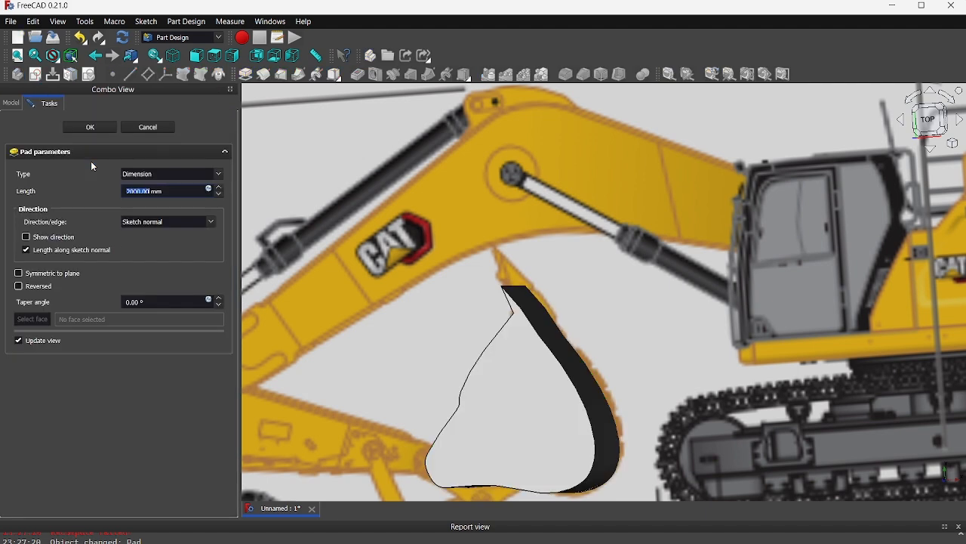
click(103, 129)
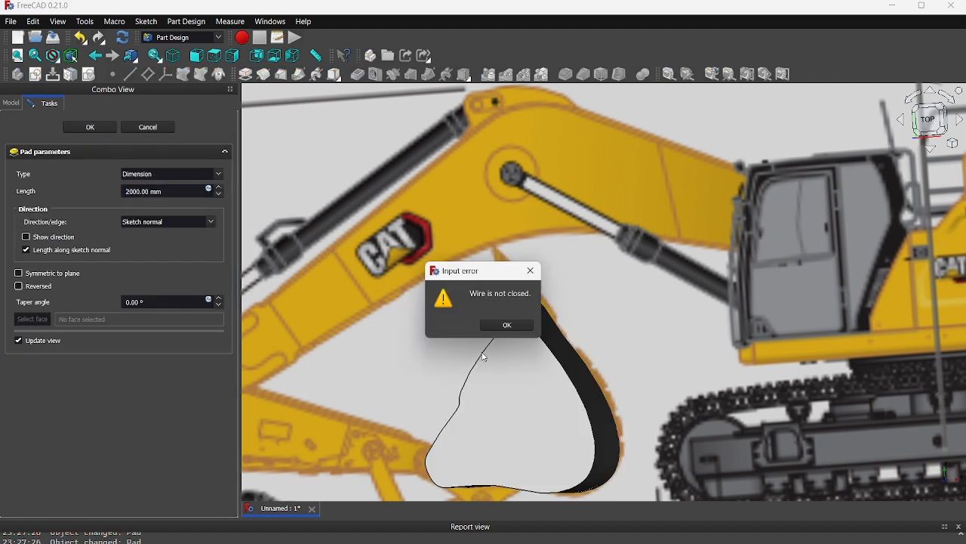
click(498, 326)
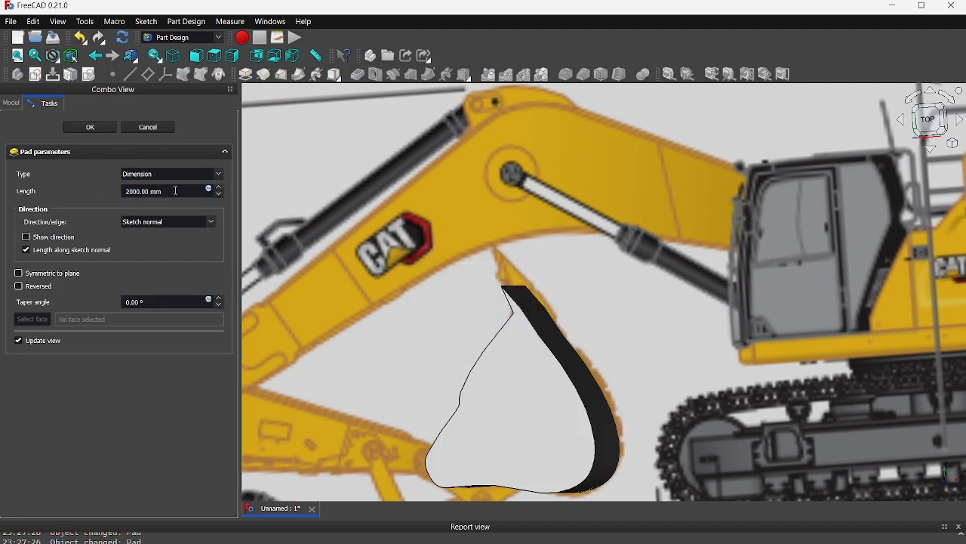
click(145, 126)
- Reopen the sketch and nudge the short front edge line and the upper end of the main rear spline
click(83, 168)
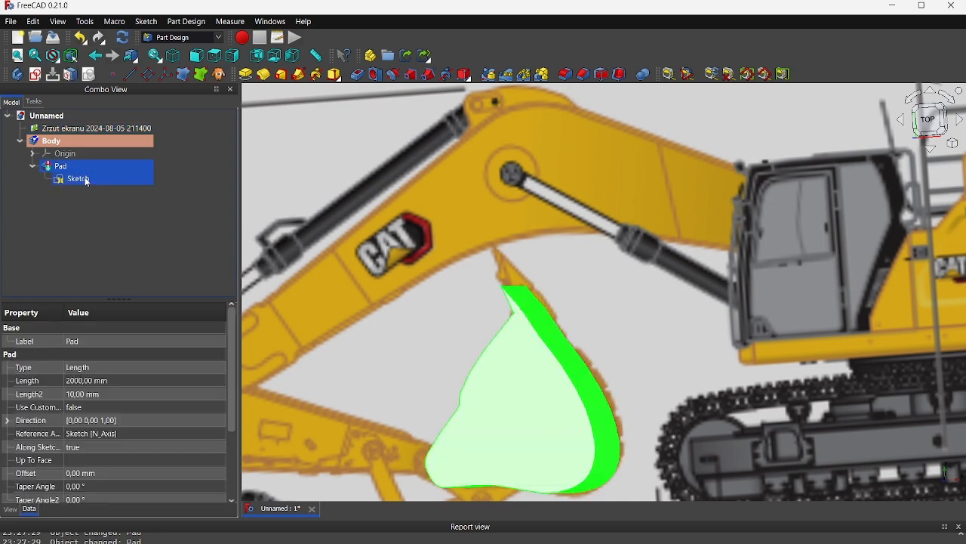
double_click(88, 181)
scroll(533, 318, up, 5)
scroll(533, 318, up, 4)
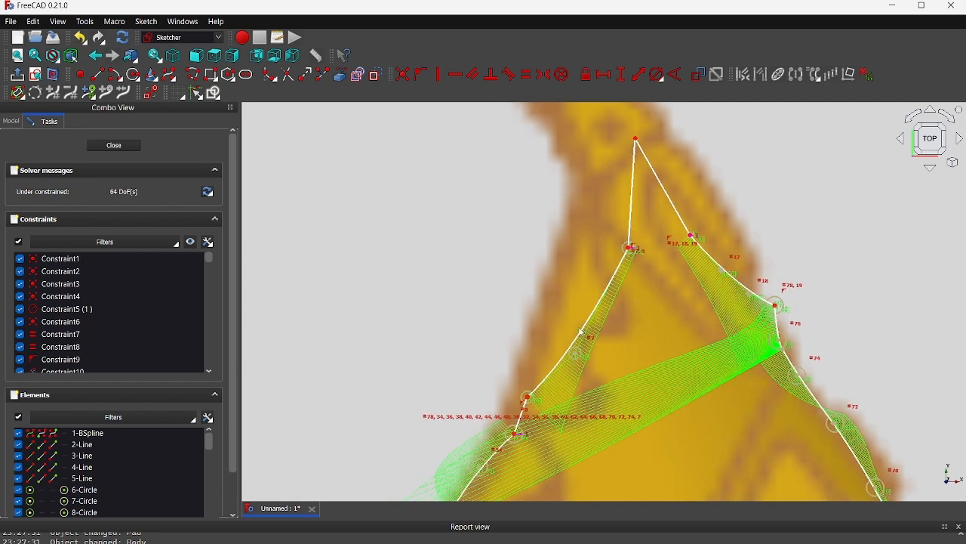
mouse_move(519, 424)
mouse_down()
mouse_move(501, 419)
mouse_move(510, 423)
mouse_up()
mouse_move(778, 325)
mouse_down()
mouse_move(797, 314)
mouse_move(772, 330)
mouse_up()
- Trim the main spline's end where it overshoots the front corner below the tip, then close the sketch
scroll(771, 330, up, 3)
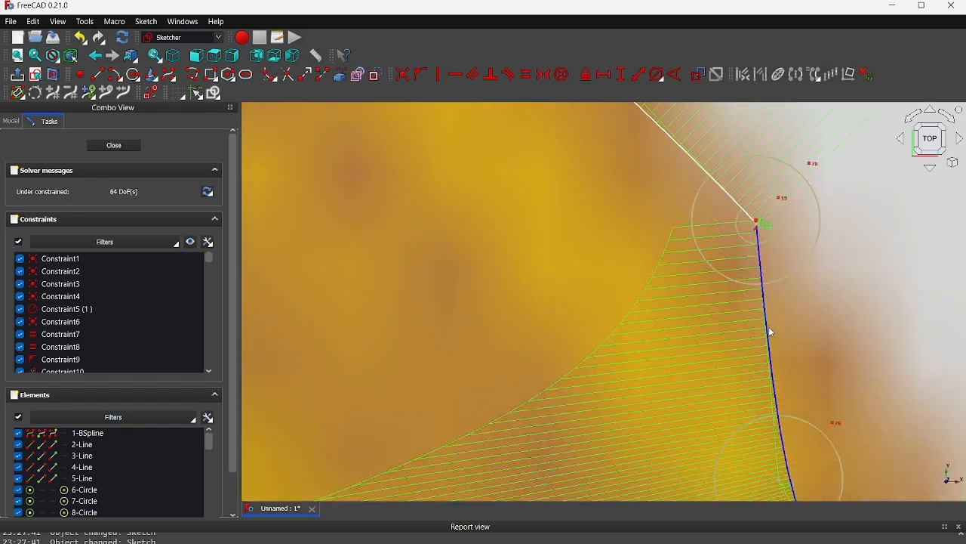
scroll(749, 225, up, 4)
scroll(751, 230, up, 3)
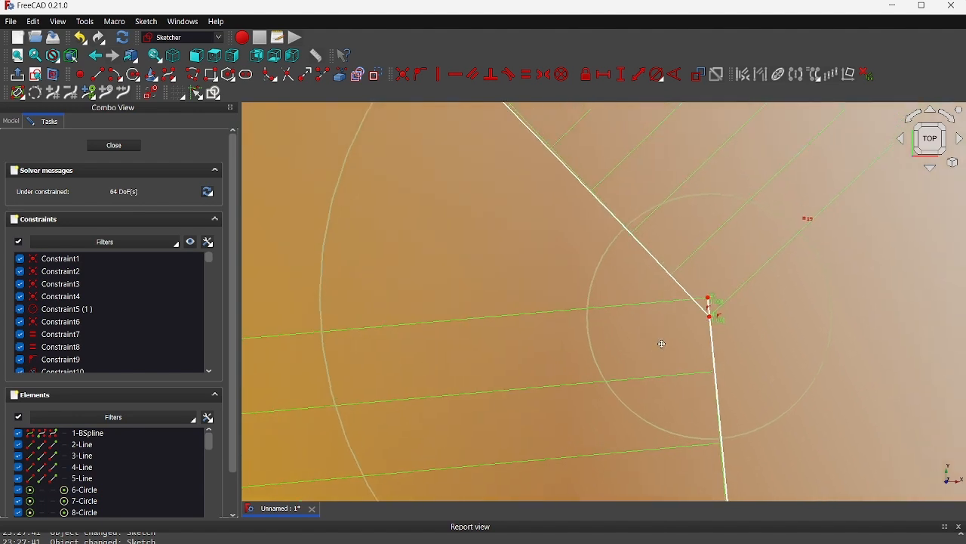
scroll(719, 325, up, 3)
scroll(720, 325, up, 5)
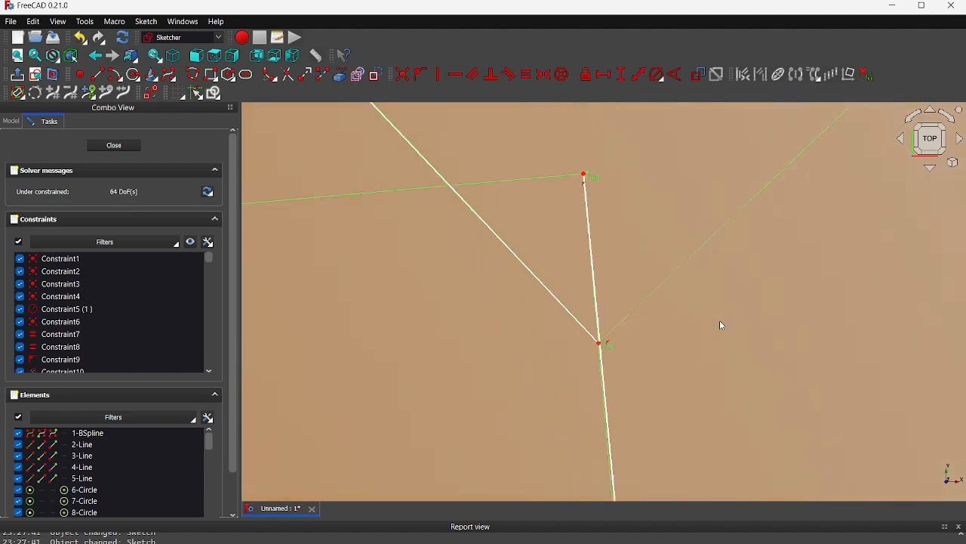
mouse_move(556, 336)
mouse_down()
mouse_move(543, 346)
mouse_move(560, 332)
mouse_up()
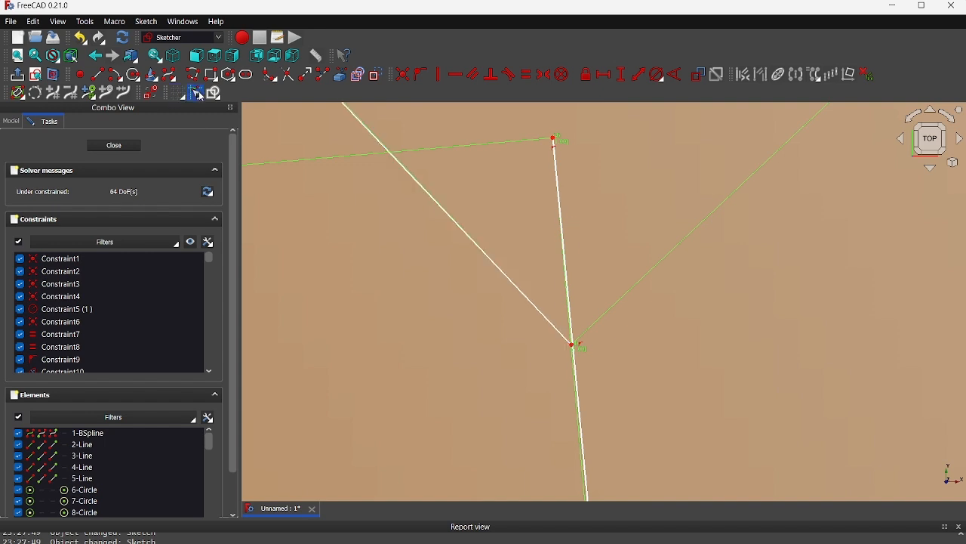
click(290, 76)
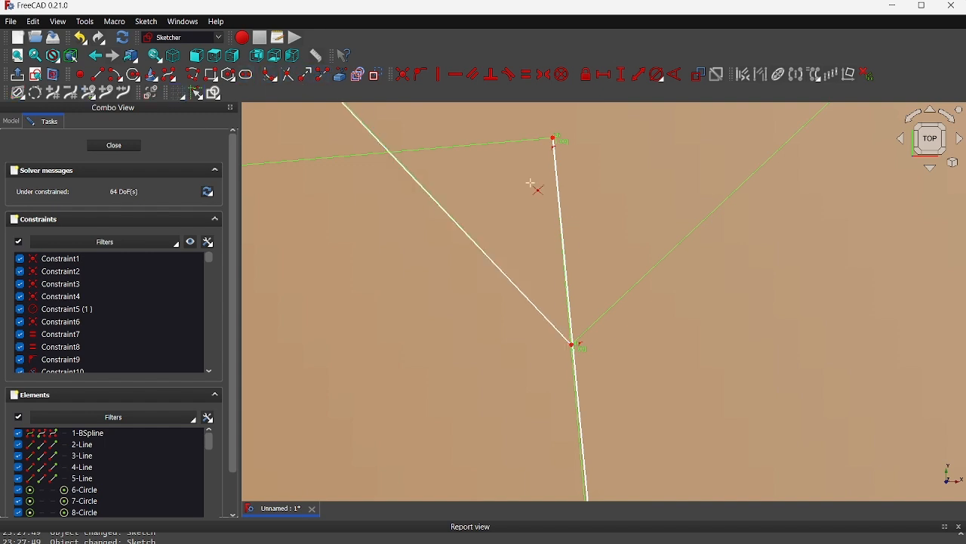
click(560, 202)
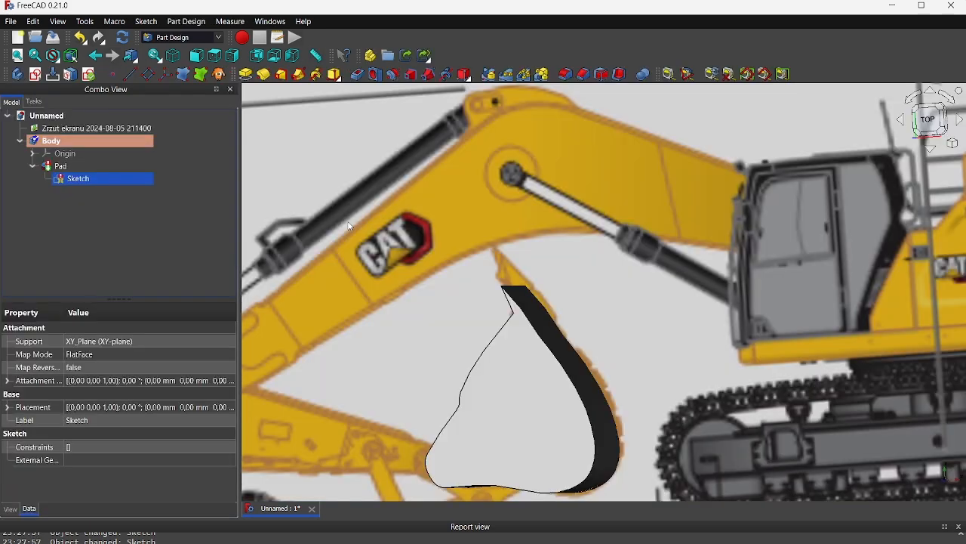
- Reopen the sketch and delete the tiny stray line at the upper end of the rear B-spline
mouse_move(46, 167)
double_click(83, 179)
scroll(513, 264, up, 3)
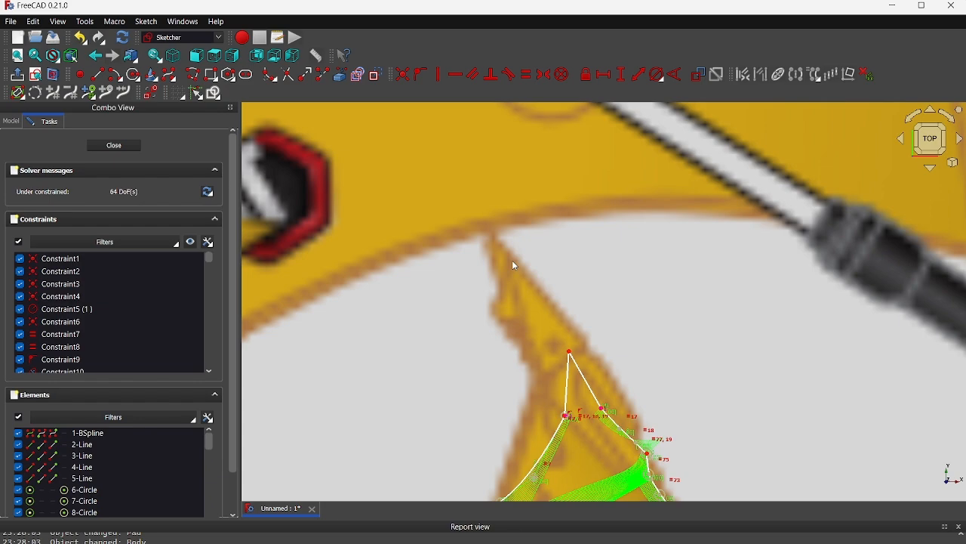
scroll(514, 264, up, 2)
scroll(514, 265, down, 2)
scroll(513, 265, down, 3)
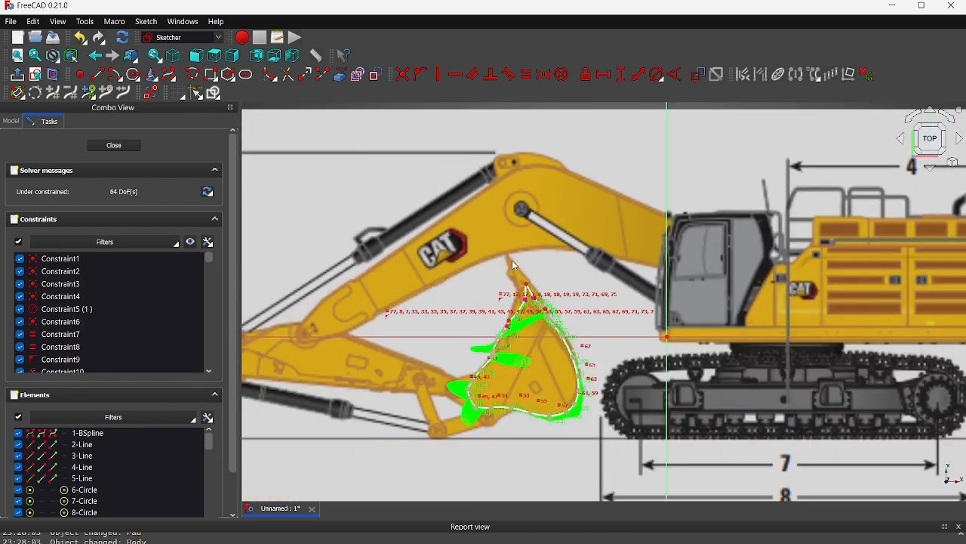
scroll(514, 265, down, 2)
scroll(513, 265, up, 4)
scroll(628, 355, up, 4)
middle_drag(626, 352, 672, 258)
scroll(475, 244, up, 3)
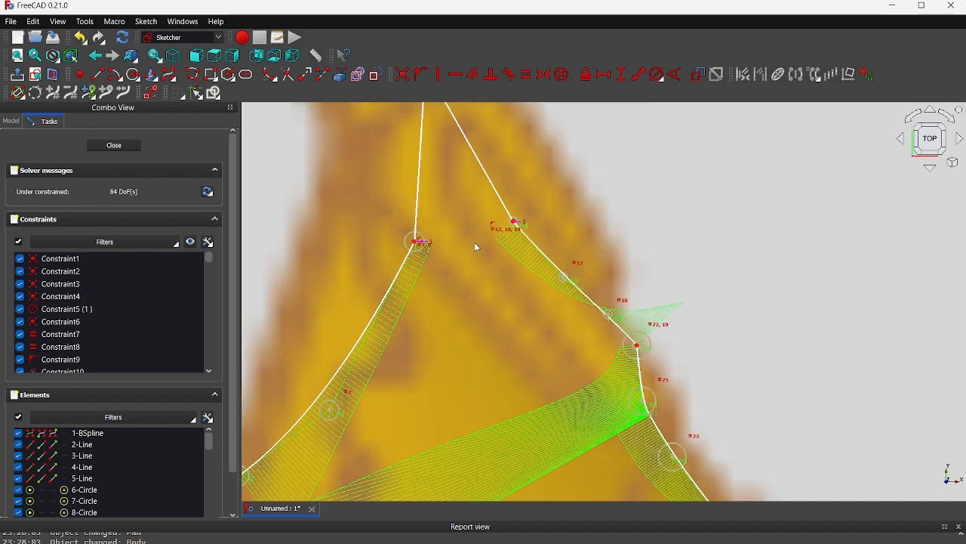
scroll(478, 247, up, 5)
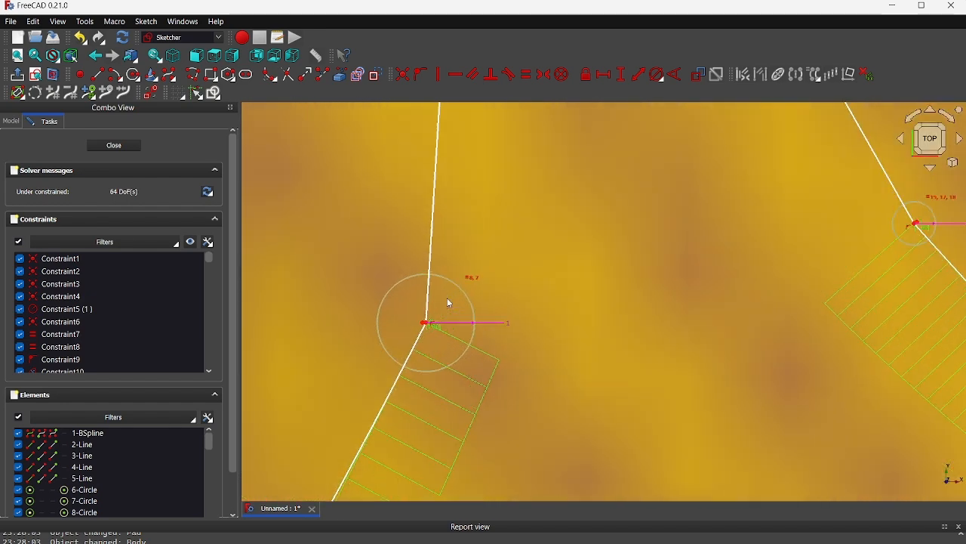
scroll(450, 303, up, 6)
mouse_move(450, 302)
middle_down()
mouse_move(561, 228)
mouse_move(580, 229)
middle_up()
scroll(419, 335, up, 3)
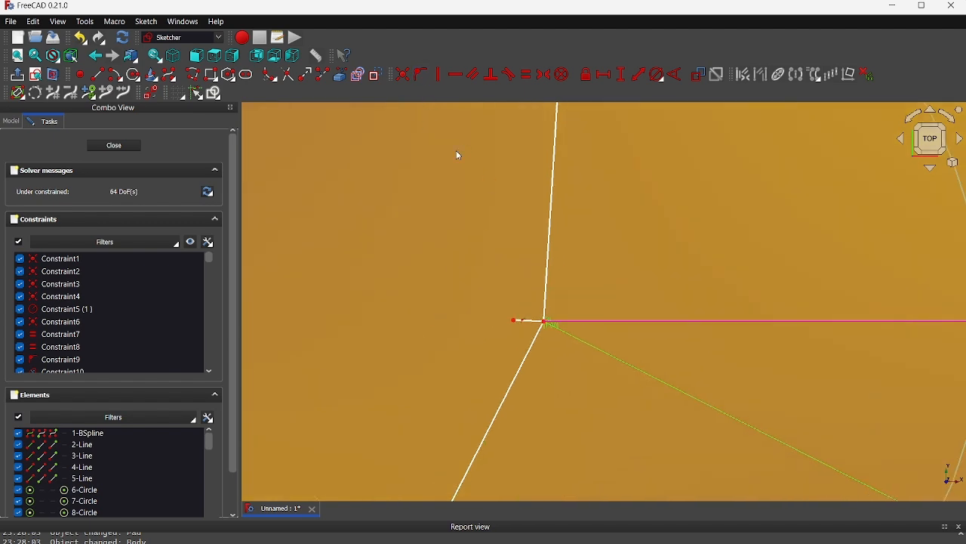
click(525, 321)
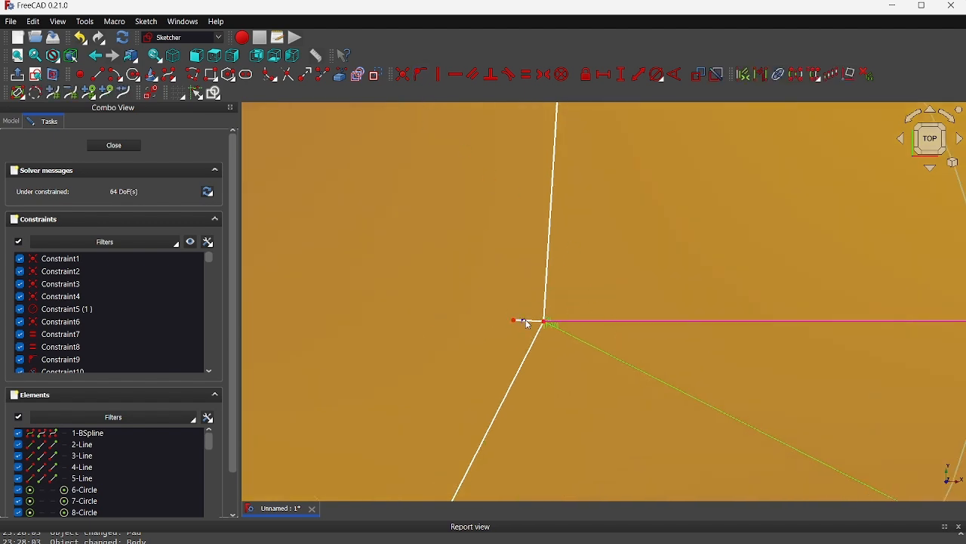
click(524, 321)
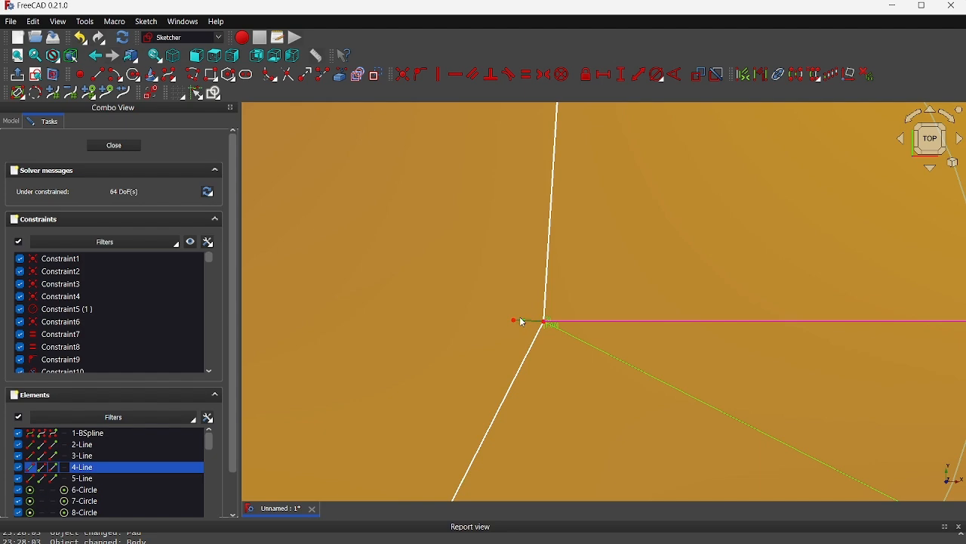
key(Delete)
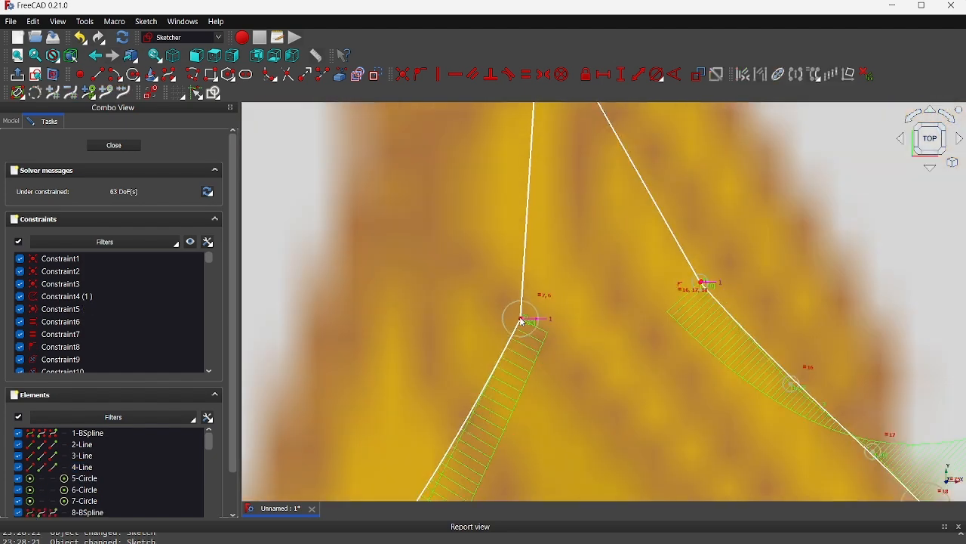
- Delete the tiny stray line where the front tip edge meets the short front B-spline
middle_drag(523, 323, 375, 359)
scroll(523, 321, up, 8)
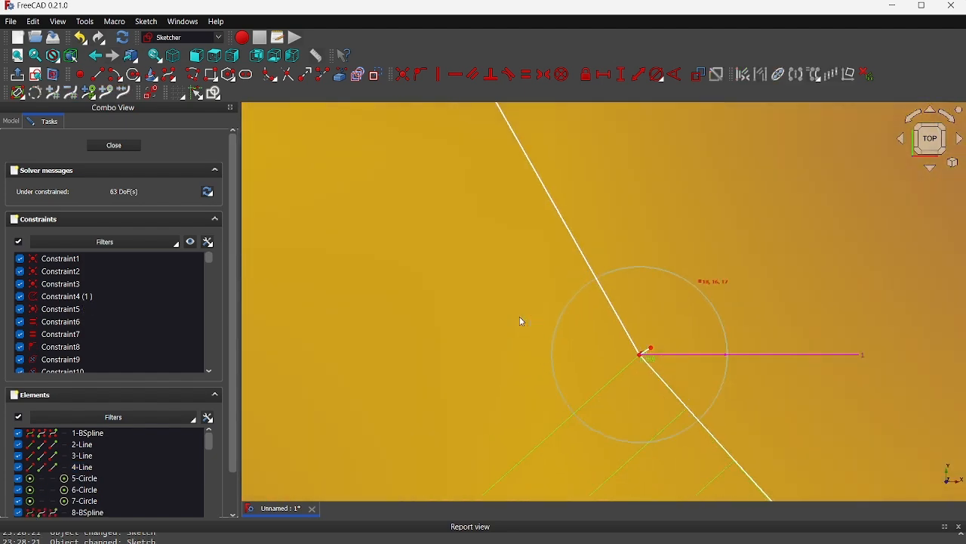
click(554, 378)
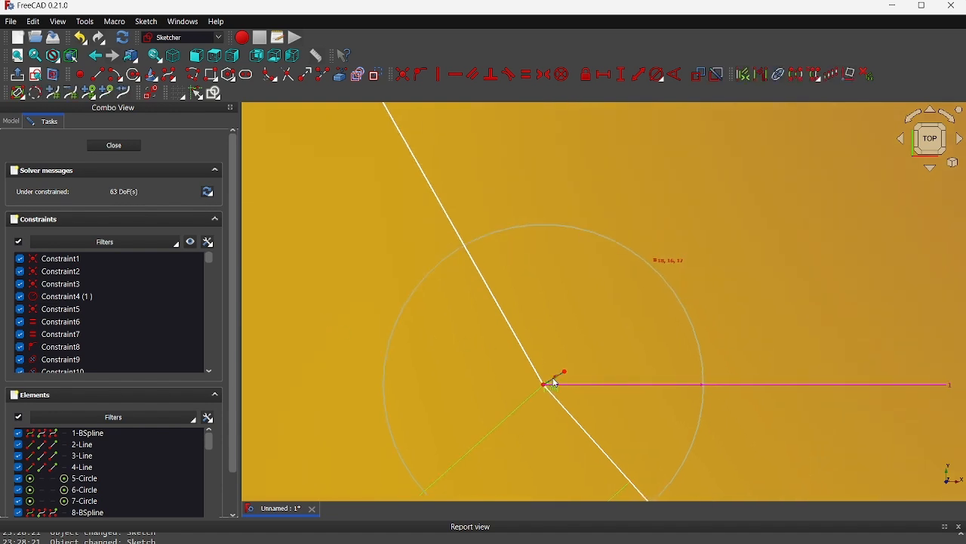
key(Delete)
- Examine the front corner where the short front B-spline meets the main spline for overlaps or gaps
scroll(556, 383, down, 8)
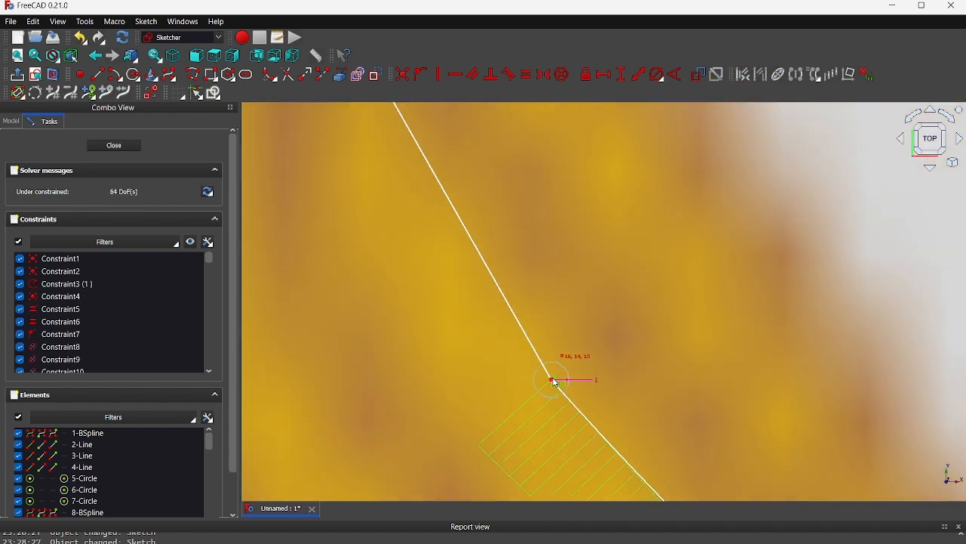
scroll(559, 385, up, 6)
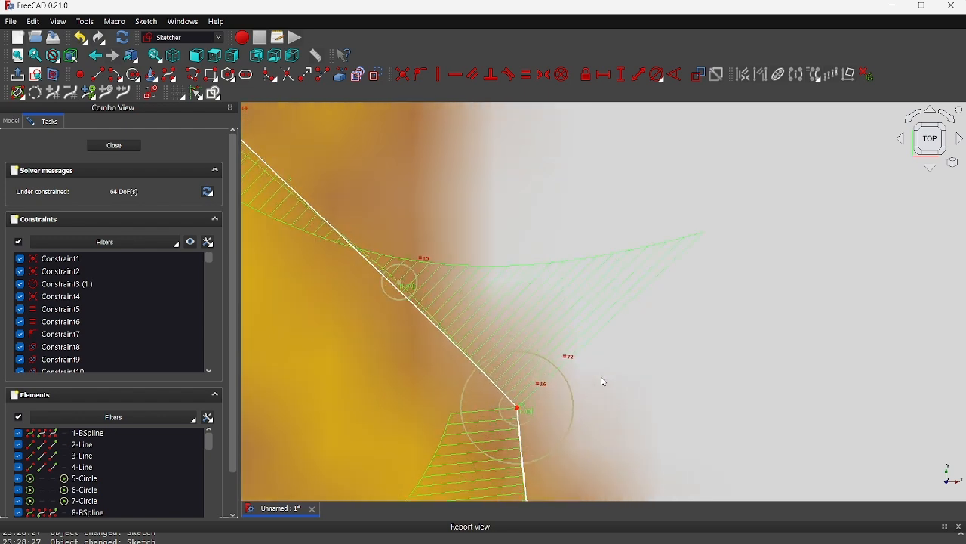
scroll(603, 381, up, 5)
middle_drag(602, 382, 919, 113)
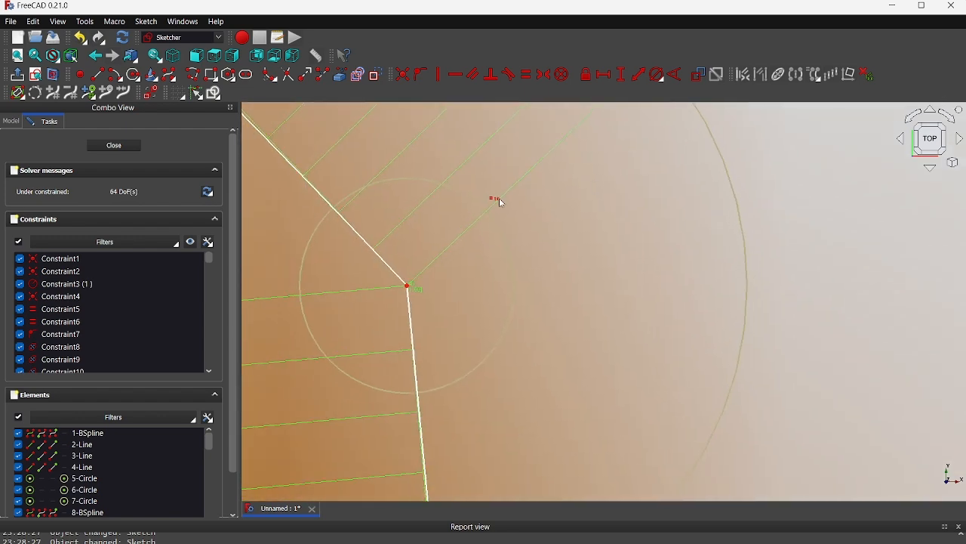
scroll(499, 202, up, 3)
scroll(499, 202, up, 3)
mouse_move(508, 188)
middle_down()
mouse_move(610, 179)
mouse_move(773, 133)
middle_up()
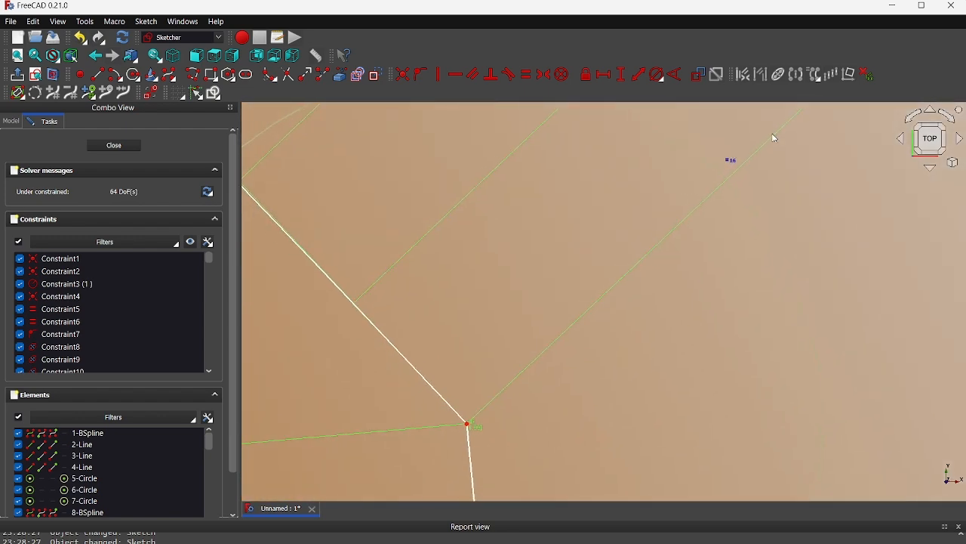
scroll(776, 138, down, 8)
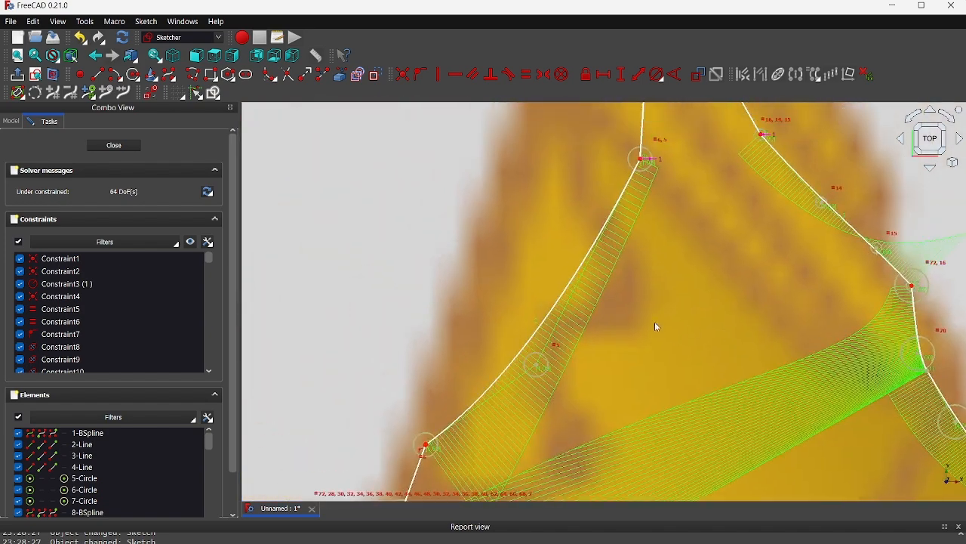
- Trim the short rear line's end where it overshoots the lower end of the rear B-spline
scroll(409, 403, up, 10)
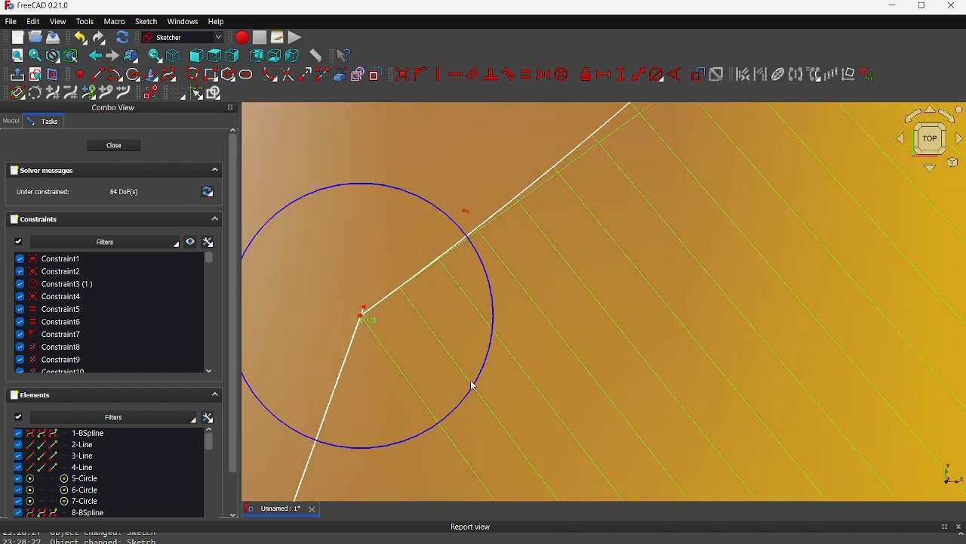
scroll(474, 386, up, 3)
middle_drag(470, 384, 655, 411)
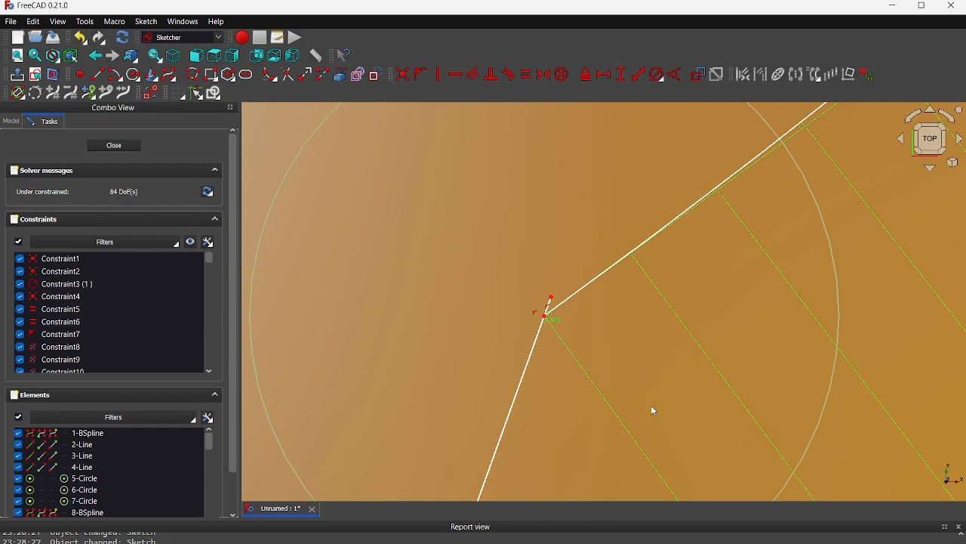
click(550, 303)
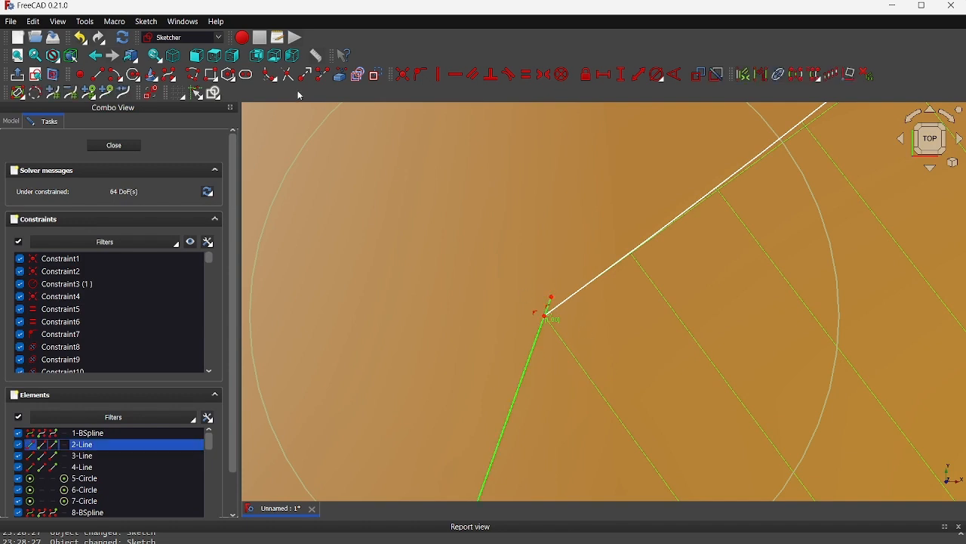
click(293, 77)
click(548, 306)
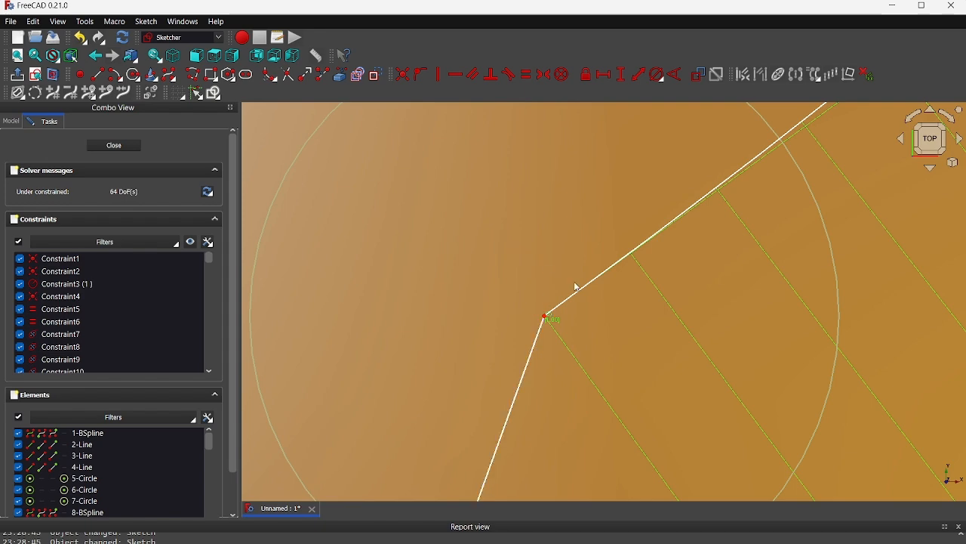
drag(580, 288, 587, 279)
- Check the joint between the short rear line and the main spline, then close the sketch to rebuild the pad
scroll(587, 279, down, 10)
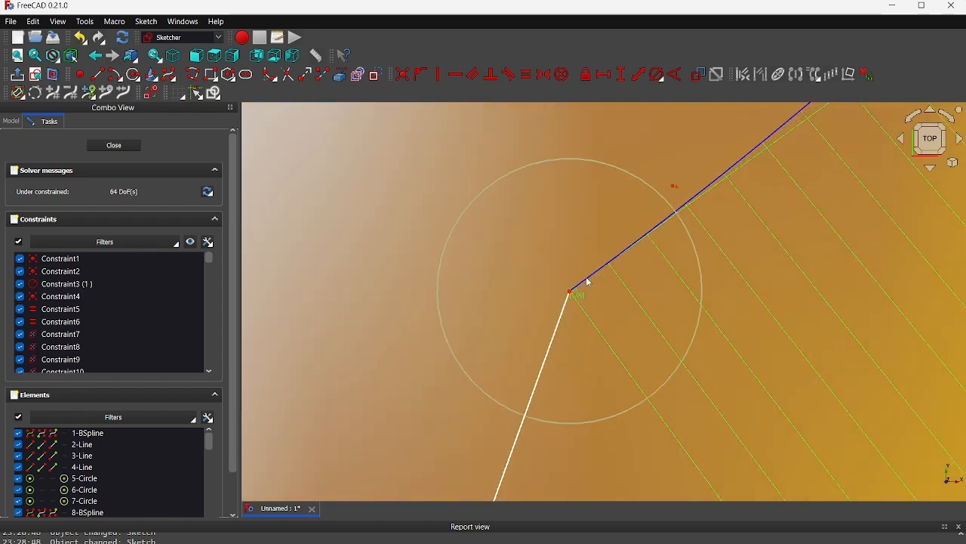
middle_drag(586, 280, 577, 106)
scroll(504, 315, up, 5)
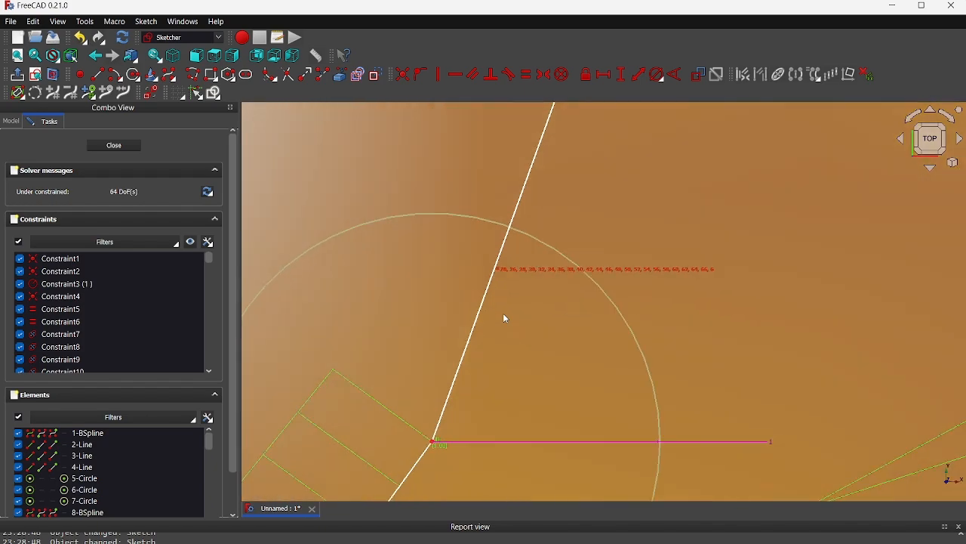
scroll(544, 179, down, 4)
scroll(547, 181, down, 8)
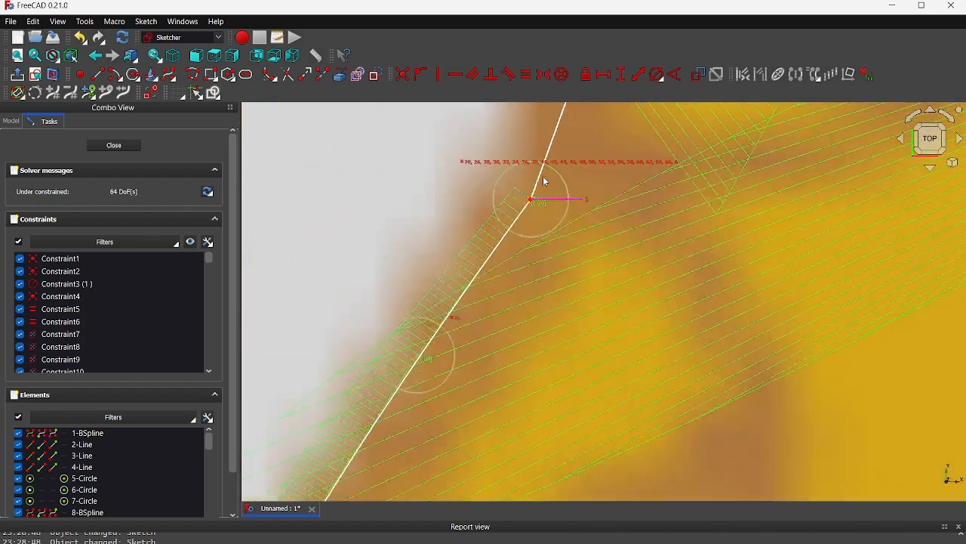
click(95, 146)
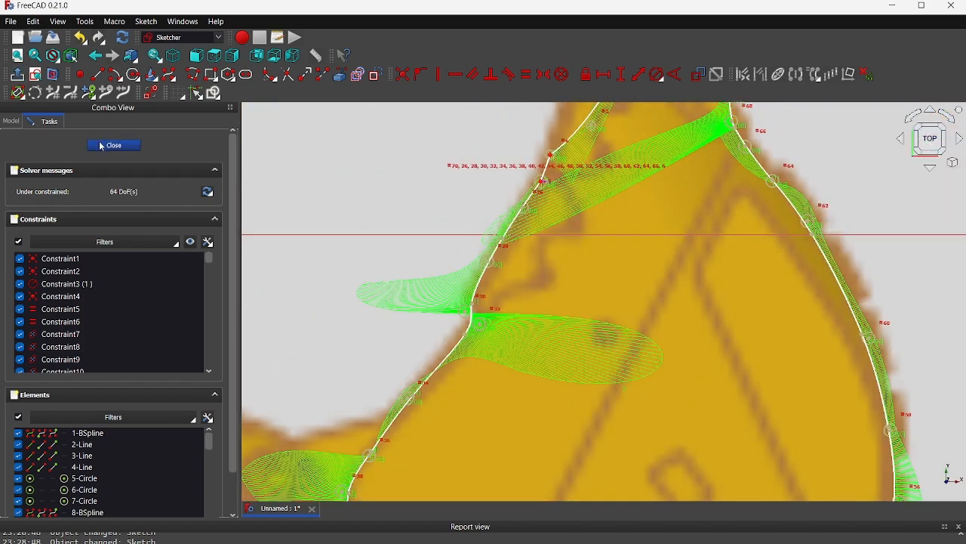
- Hide the excavator reference image and view the padded bucket body on its own
mouse_move(413, 276)
middle_down()
mouse_move(525, 273)
mouse_move(495, 276)
mouse_move(505, 276)
mouse_move(514, 247)
mouse_move(494, 276)
mouse_move(589, 272)
mouse_move(630, 287)
mouse_move(626, 321)
mouse_move(572, 312)
mouse_move(618, 283)
mouse_move(683, 312)
mouse_move(613, 319)
mouse_move(663, 303)
mouse_move(679, 278)
mouse_move(571, 274)
mouse_move(552, 291)
middle_up()
scroll(678, 277, down, 5)
click(106, 130)
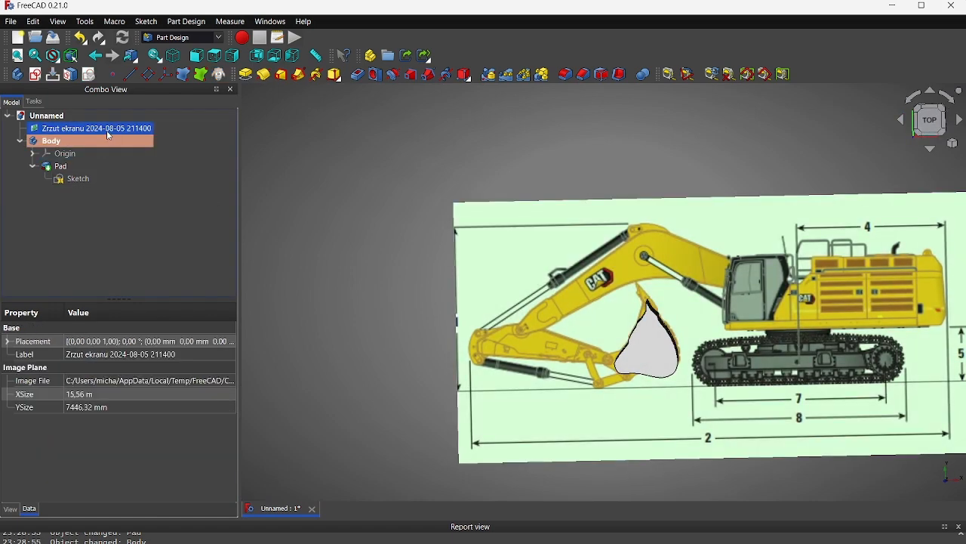
key(space)
middle_drag(568, 251, 675, 289)
middle_drag(662, 348, 594, 294)
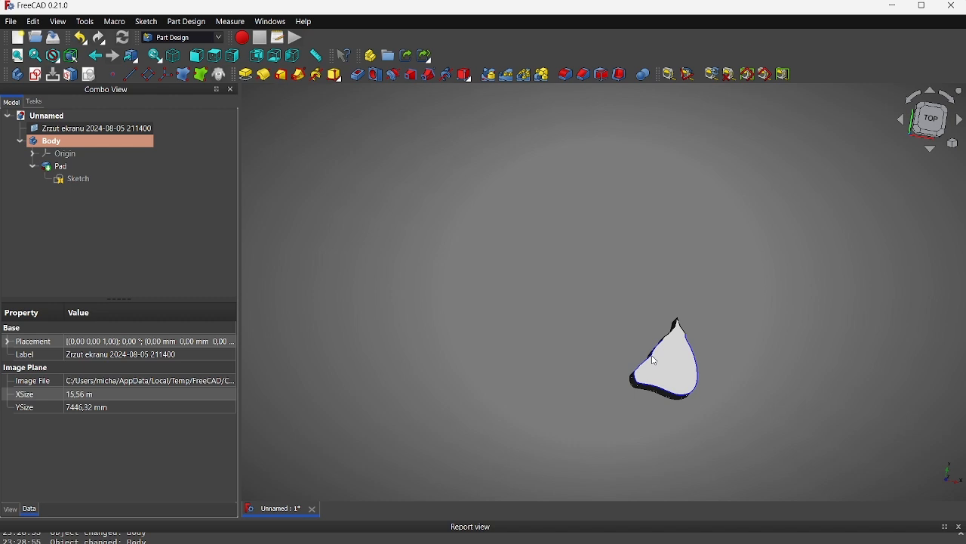
scroll(685, 377, up, 5)
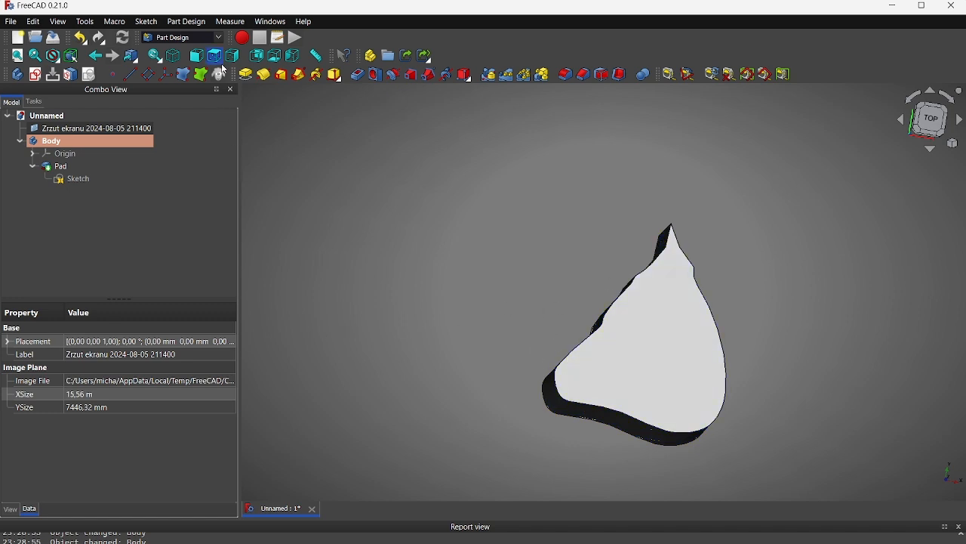
click(187, 38)
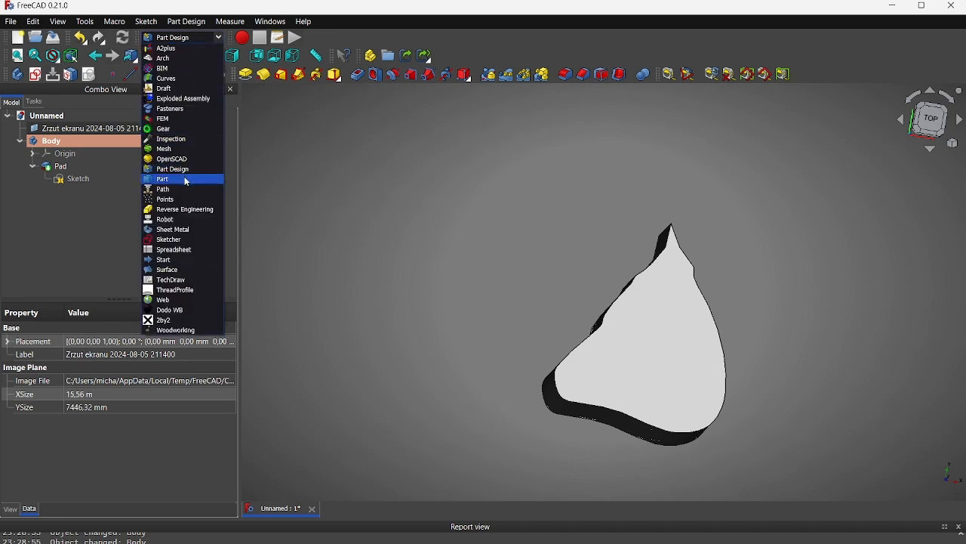
click(369, 181)
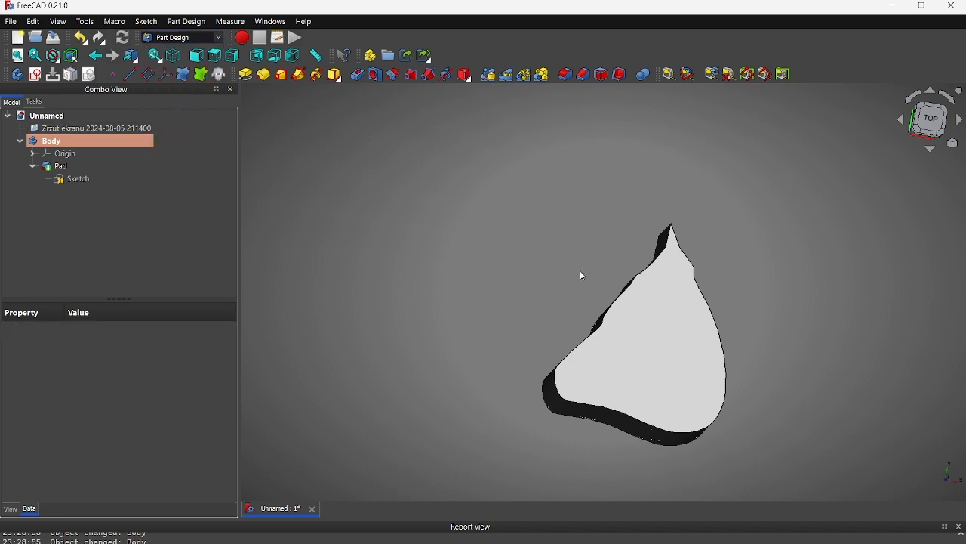
click(155, 181)
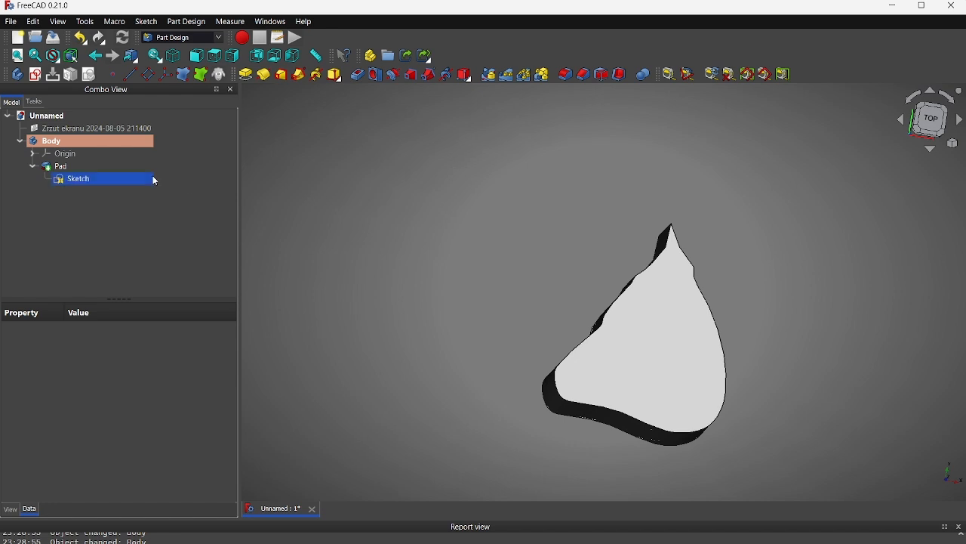
- Create a new sketch on the XY plane in the bucket body and bring the padded profile into view
click(36, 78)
scroll(672, 259, down, 5)
click(662, 202)
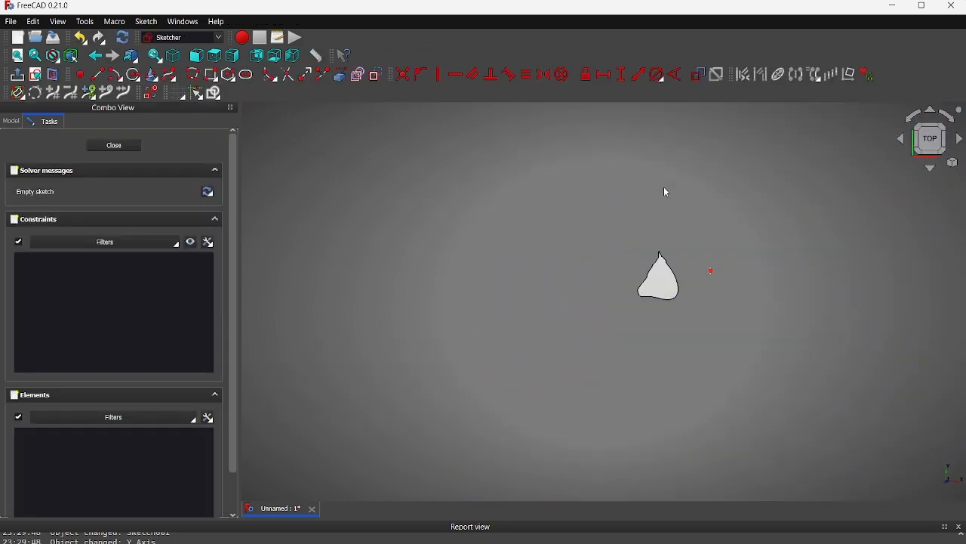
scroll(669, 274, up, 5)
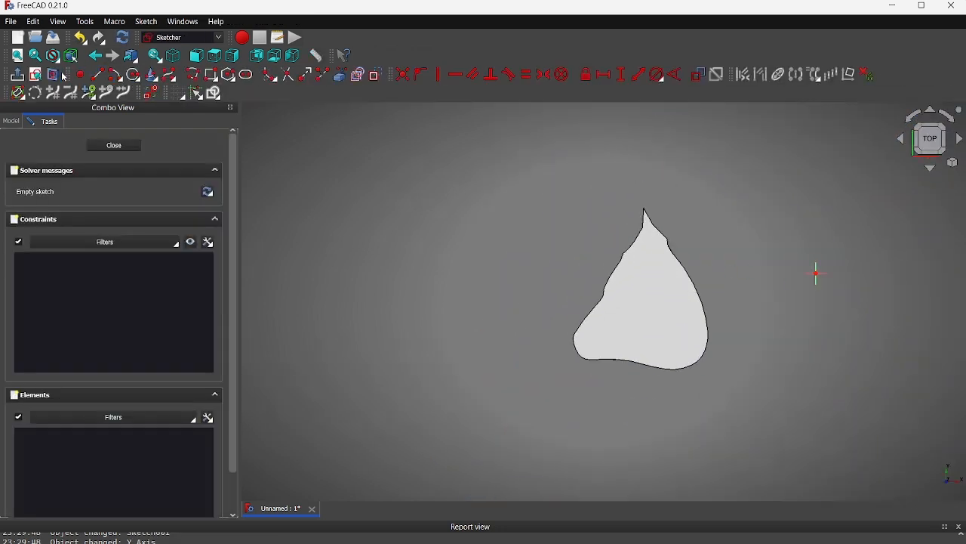
- Start a B-spline just below the pointed tip, placing its first five control points just inside the outline down the long curved edge
click(169, 78)
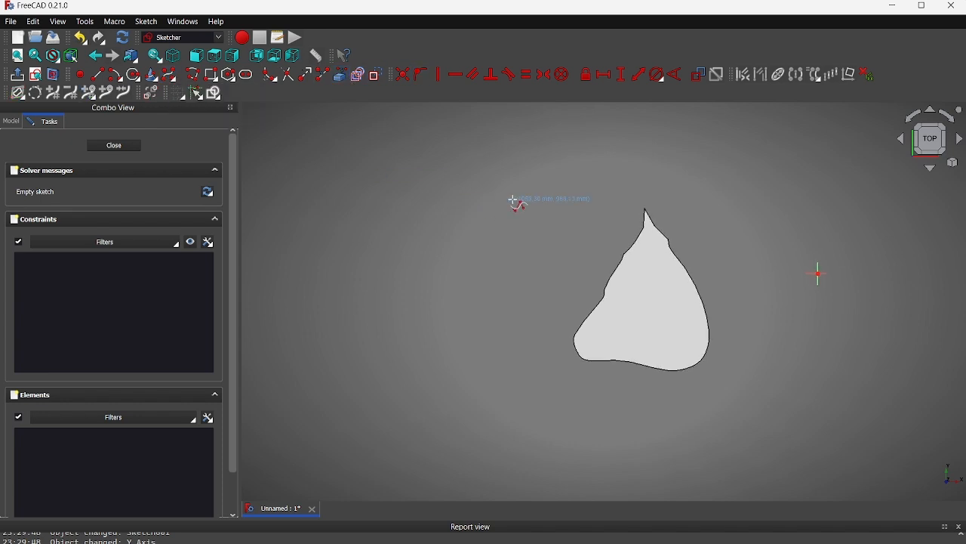
scroll(705, 279, up, 5)
scroll(783, 397, down, 1)
scroll(692, 345, down, 1)
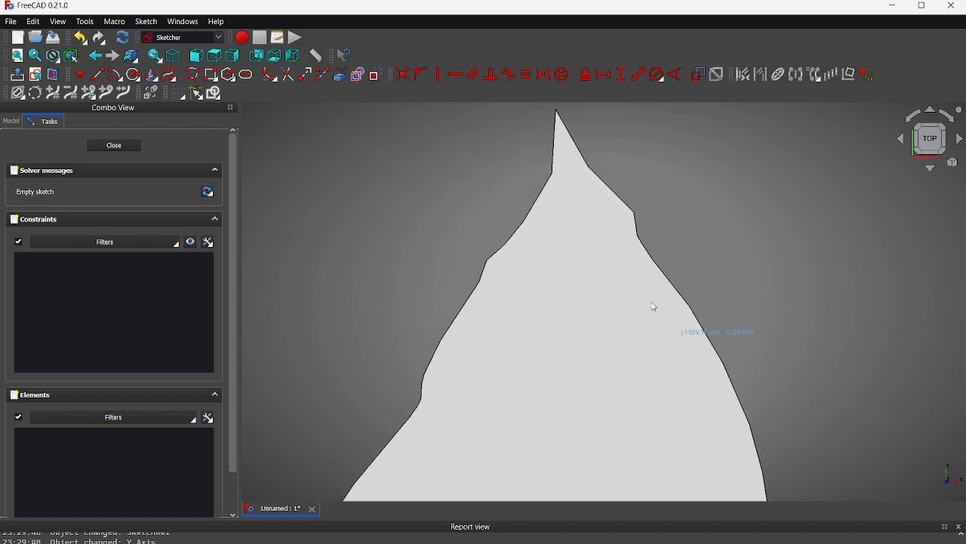
click(545, 173)
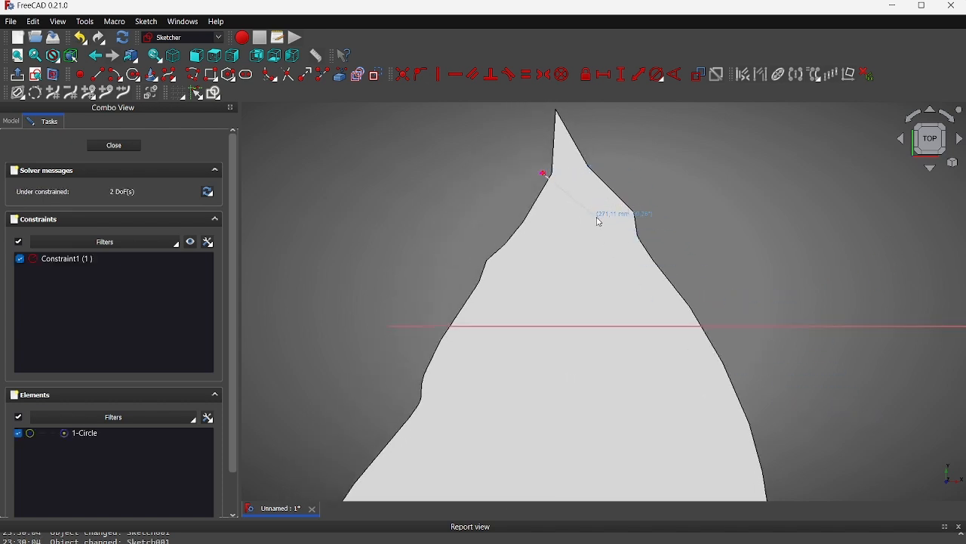
click(591, 188)
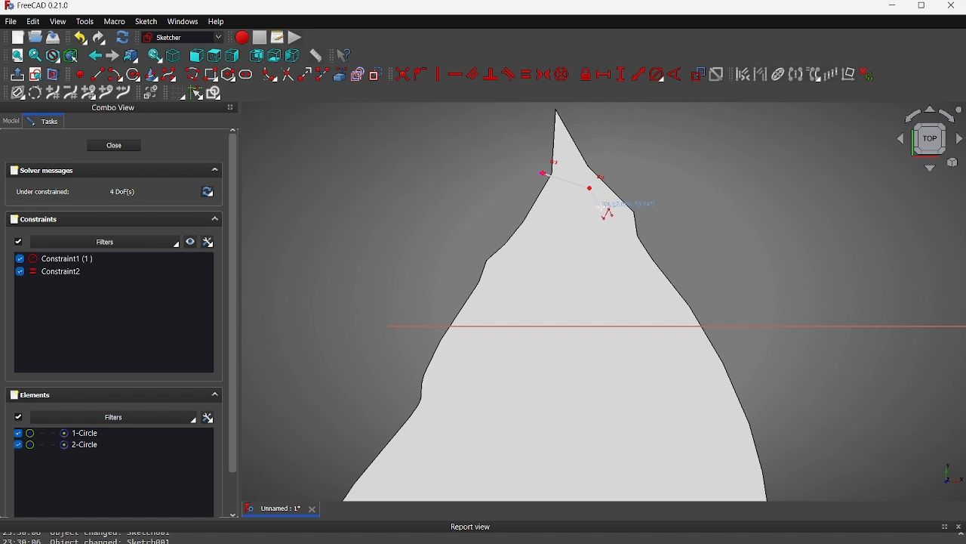
click(610, 215)
click(667, 288)
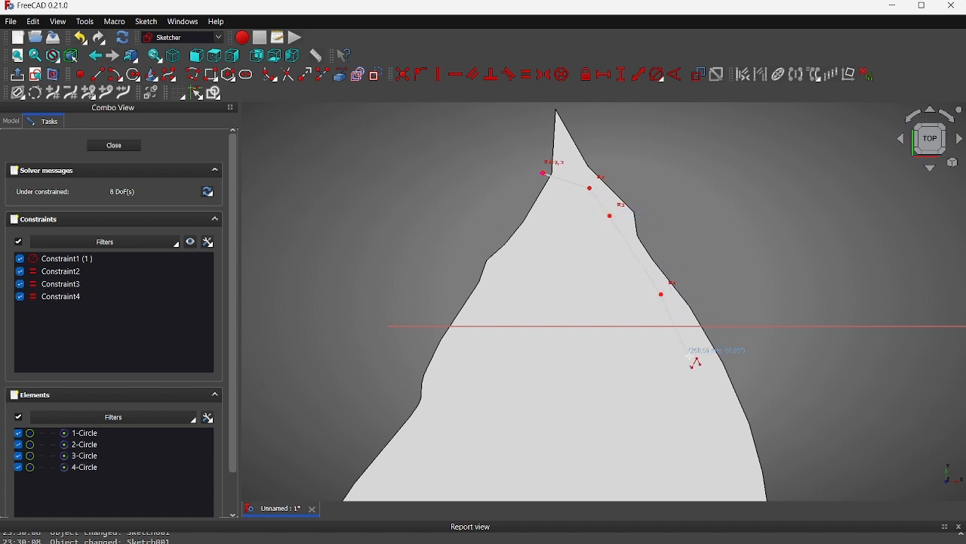
middle_drag(695, 352, 552, 143)
click(586, 184)
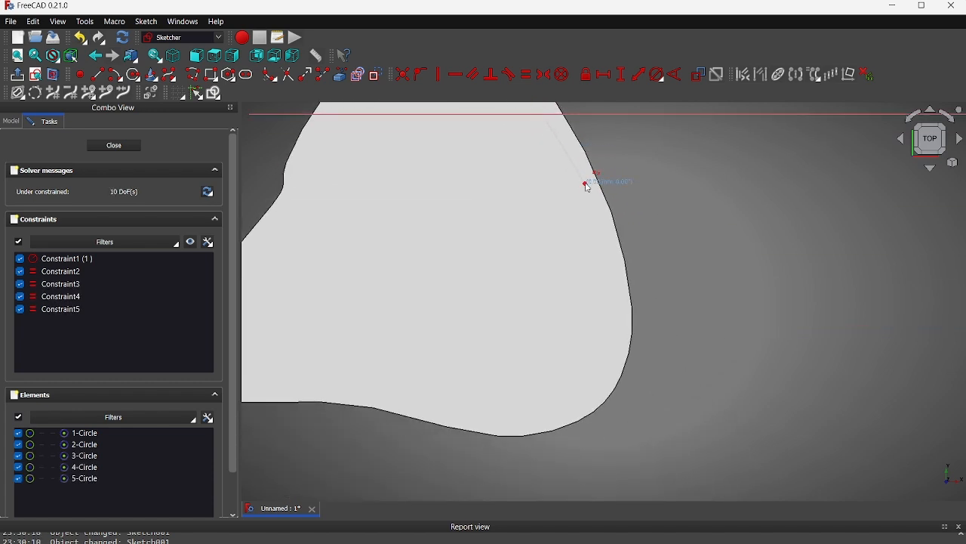
- Continue the B-spline with six closely spaced control points just inside the curved edge and around the large rounded lower corner
click(604, 233)
click(615, 280)
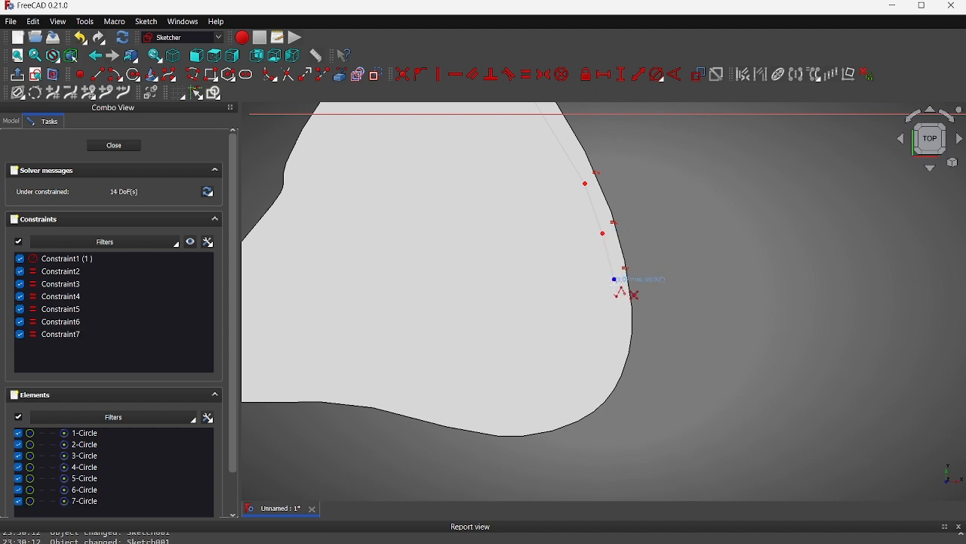
click(616, 320)
click(613, 356)
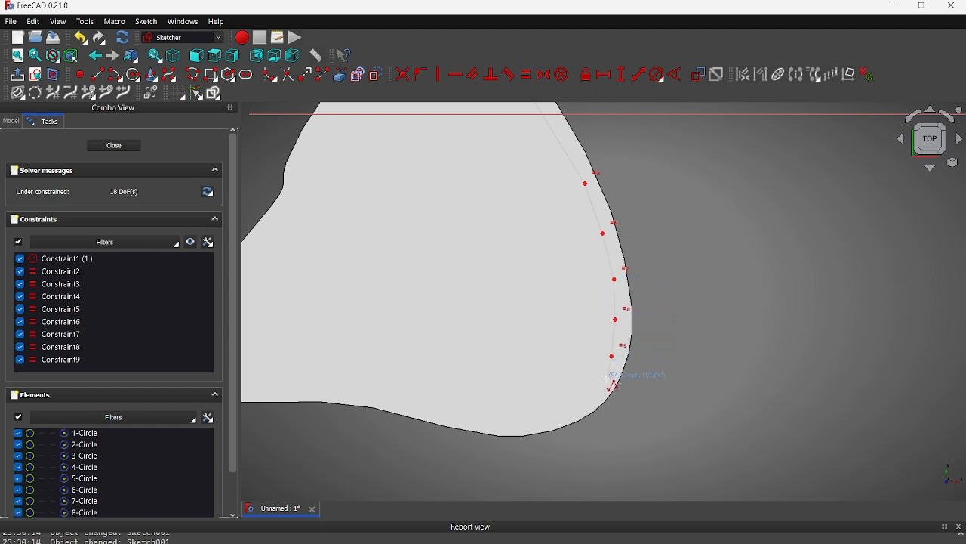
click(603, 384)
click(589, 399)
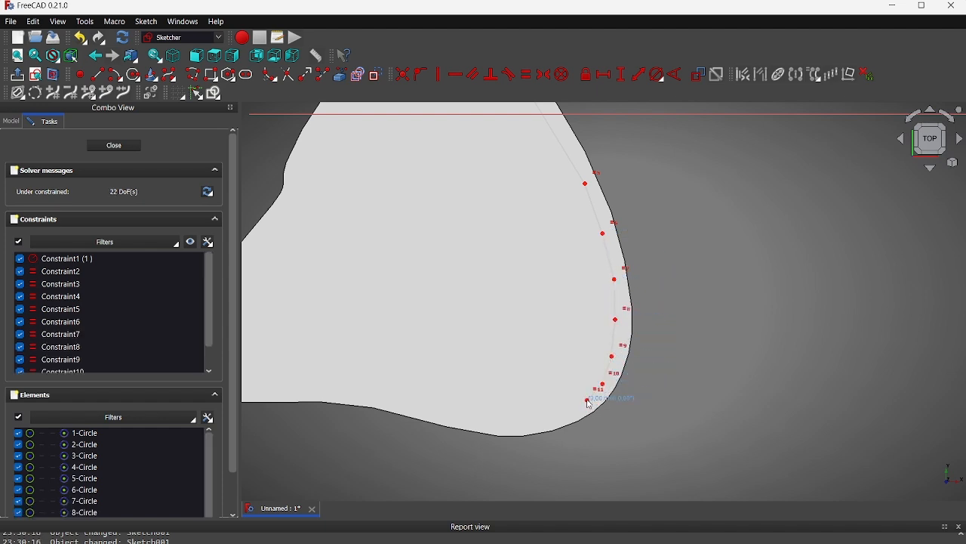
- Extend the B-spline's control points just inside the lower edge and around the opposite small rounded corner
click(541, 420)
click(490, 423)
click(433, 410)
middle_drag(488, 404, 687, 404)
click(577, 395)
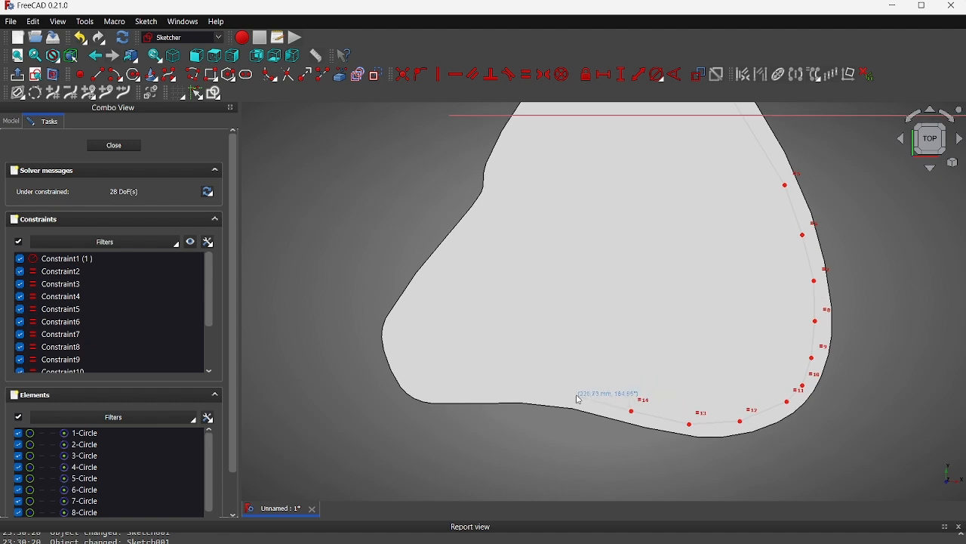
click(515, 392)
click(442, 394)
click(421, 372)
click(420, 337)
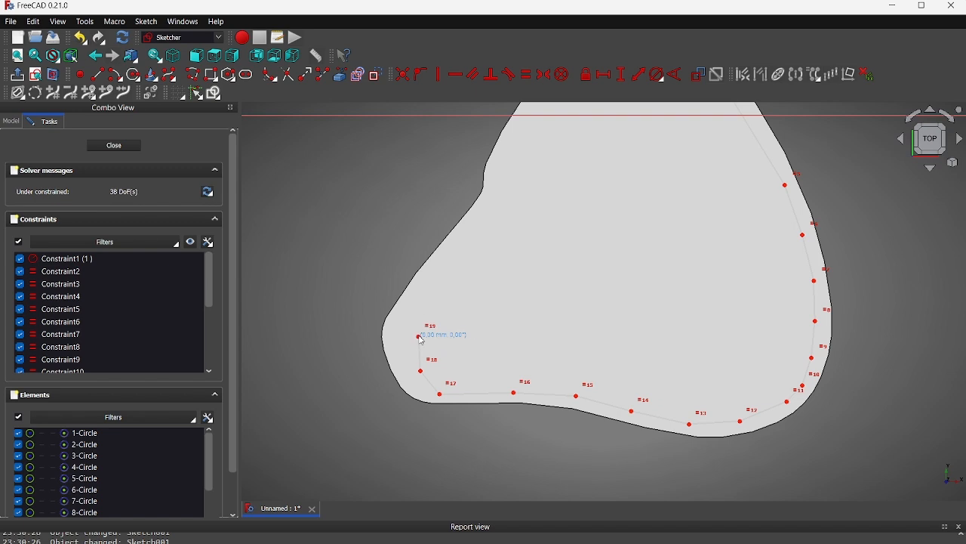
- Bring the B-spline out past the bucket's open side, close it at its starting point below the tip, and exit the sketch
click(419, 291)
click(396, 229)
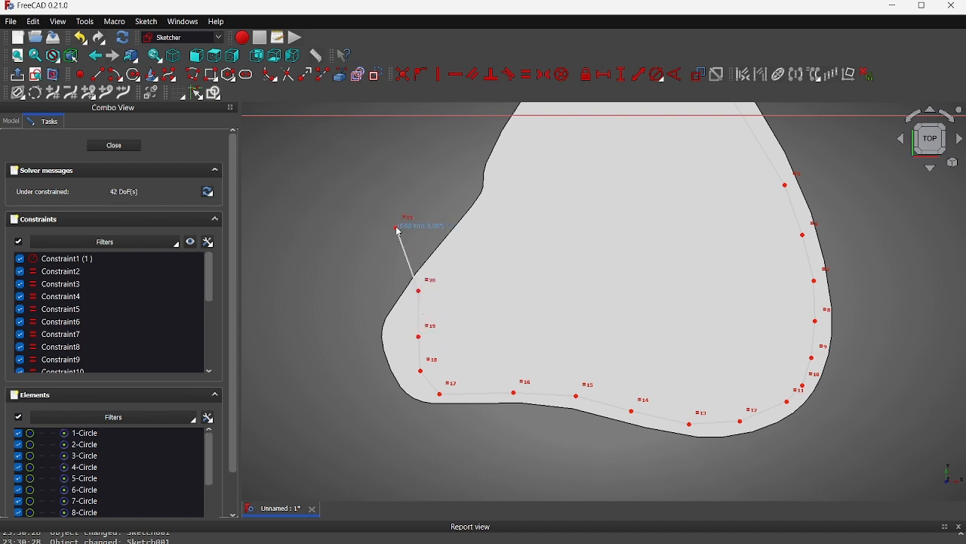
middle_drag(421, 317, 457, 490)
middle_drag(568, 187, 456, 351)
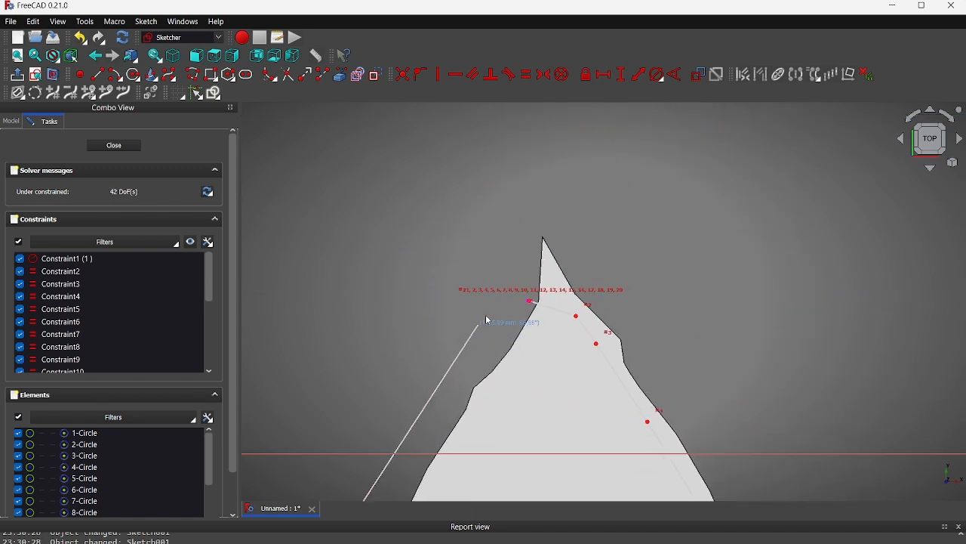
click(531, 303)
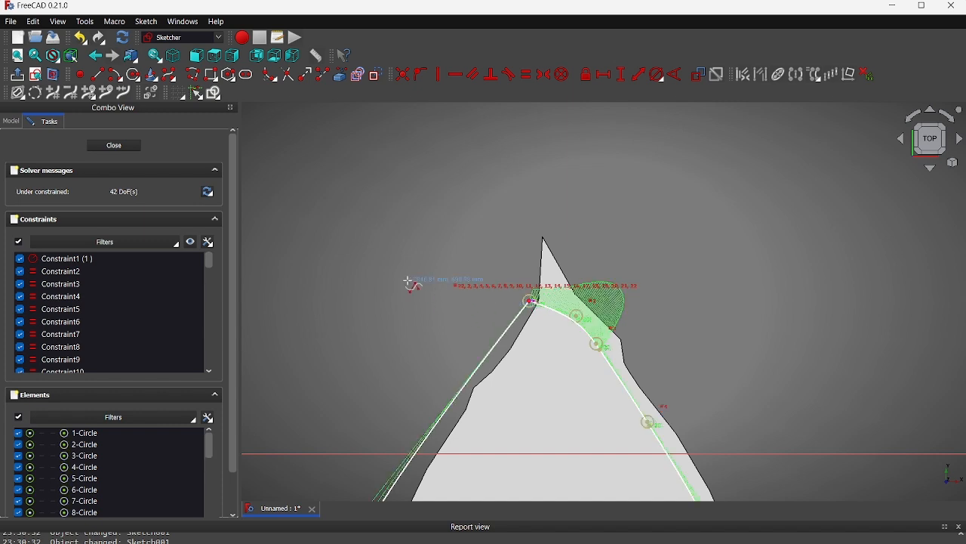
click(112, 145)
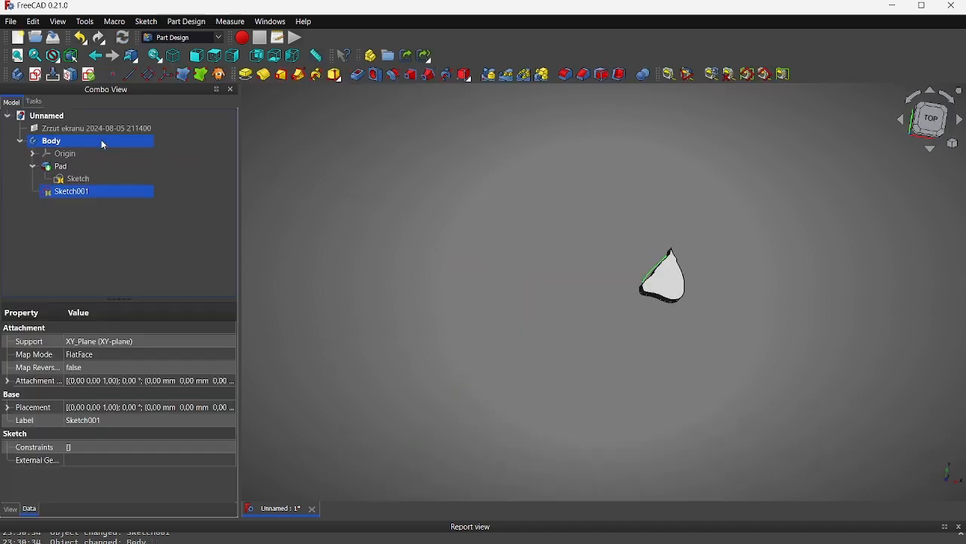
- Inspect the bucket from the open side and hide the first pad so only the new inner sketch shows
mouse_move(433, 244)
middle_down()
mouse_move(564, 279)
mouse_move(566, 251)
middle_up()
scroll(561, 213, up, 3)
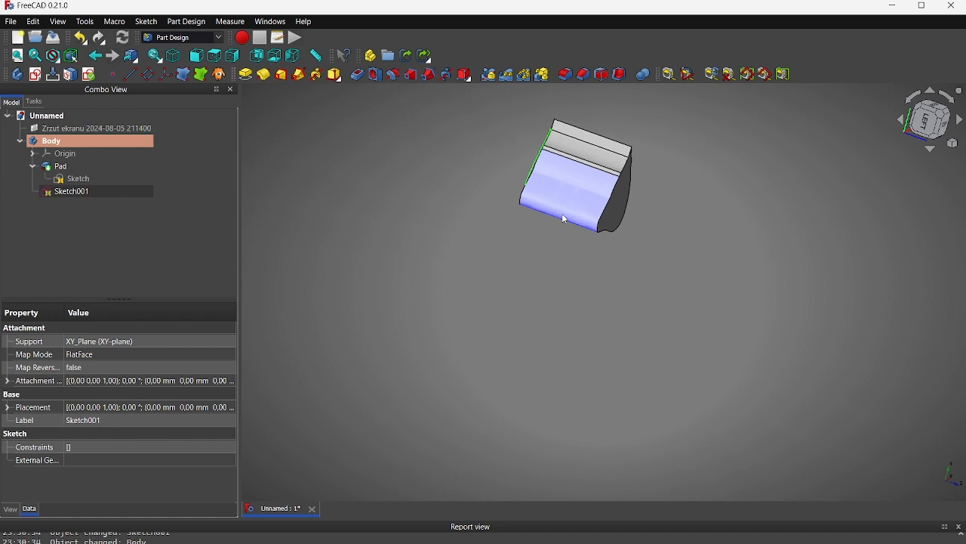
middle_drag(561, 213, 510, 283)
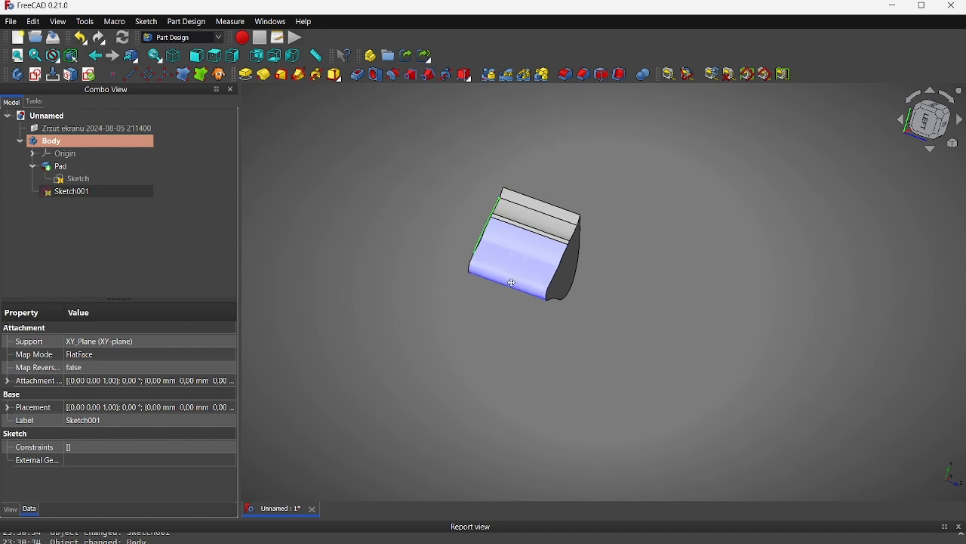
click(59, 166)
key(space)
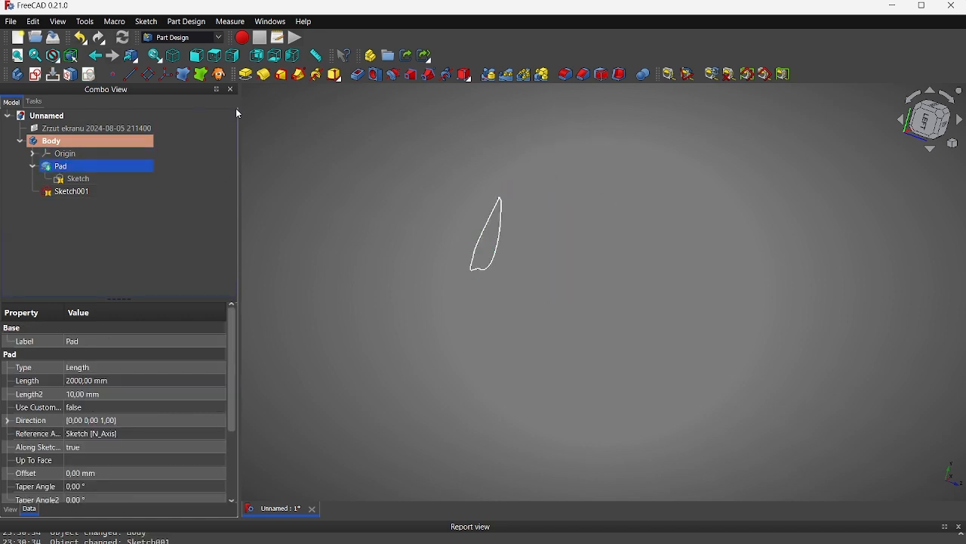
- Pad the new inner sketch along its normal with a length of 2000 - 40 mm
click(98, 194)
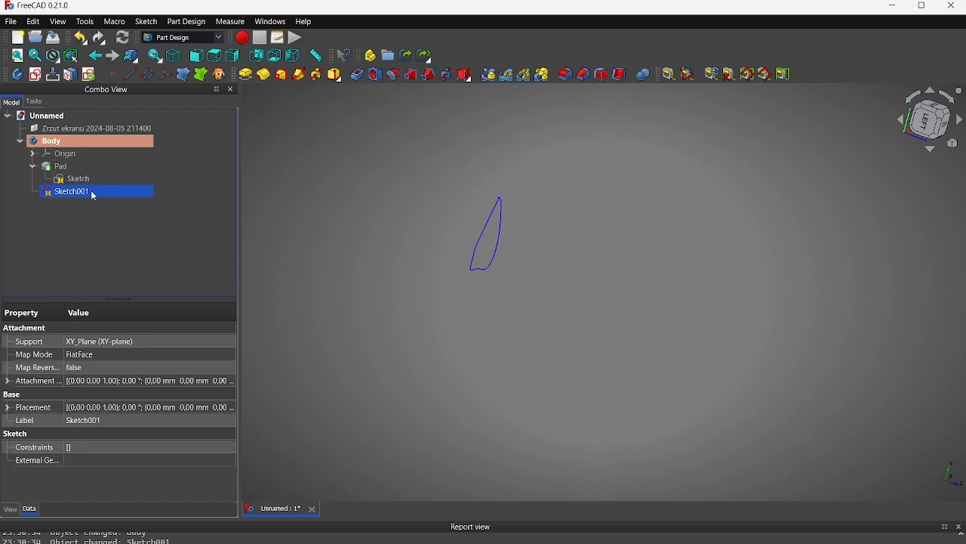
click(252, 78)
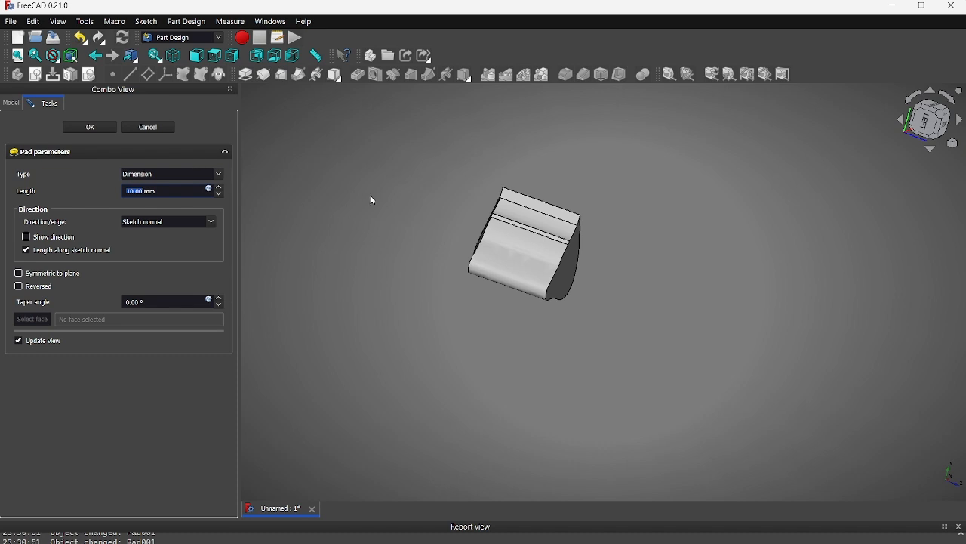
scroll(370, 197, up, 3)
middle_drag(370, 196, 811, 521)
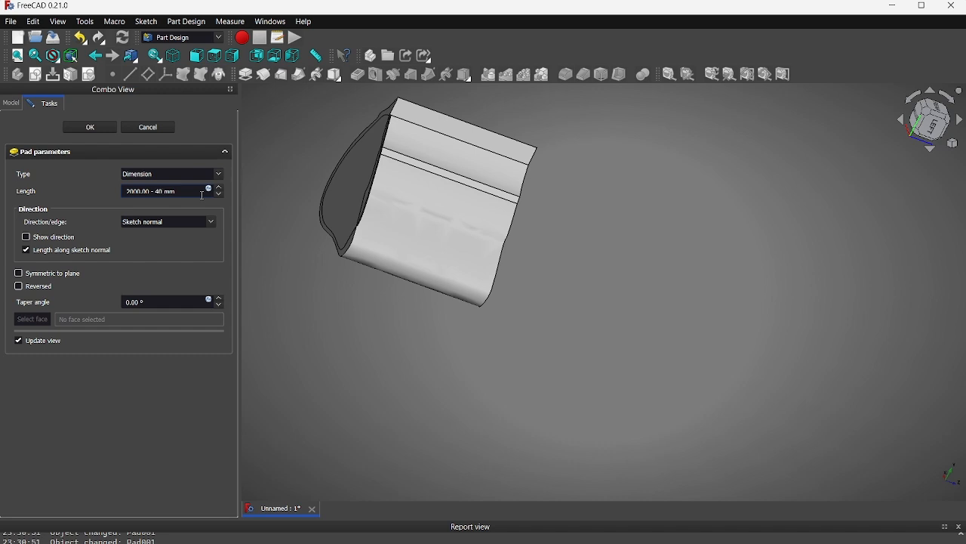
click(90, 128)
- Open the Transform tool for the inner pad, set its translation increment to 20 mm, and accept
middle_drag(481, 205, 548, 263)
scroll(350, 244, up, 2)
click(548, 263)
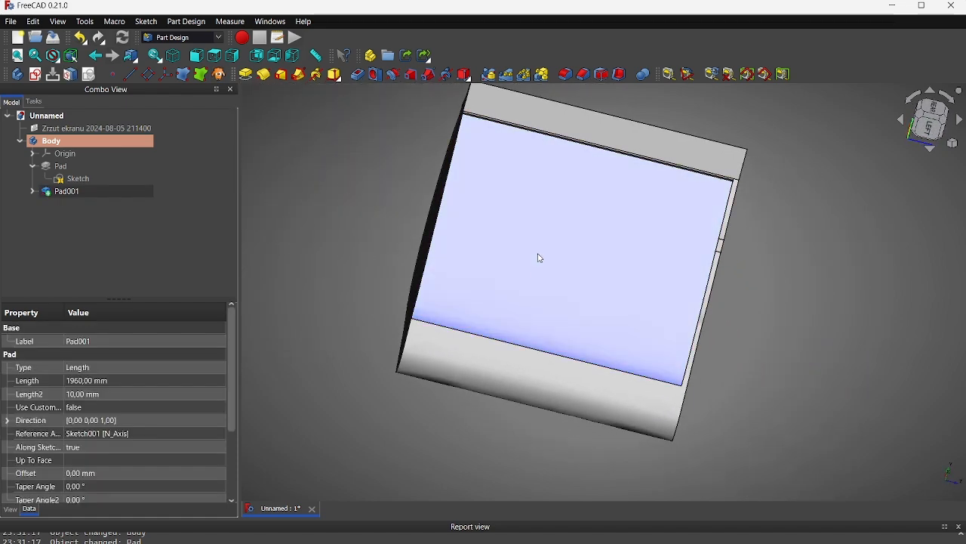
right_click(540, 259)
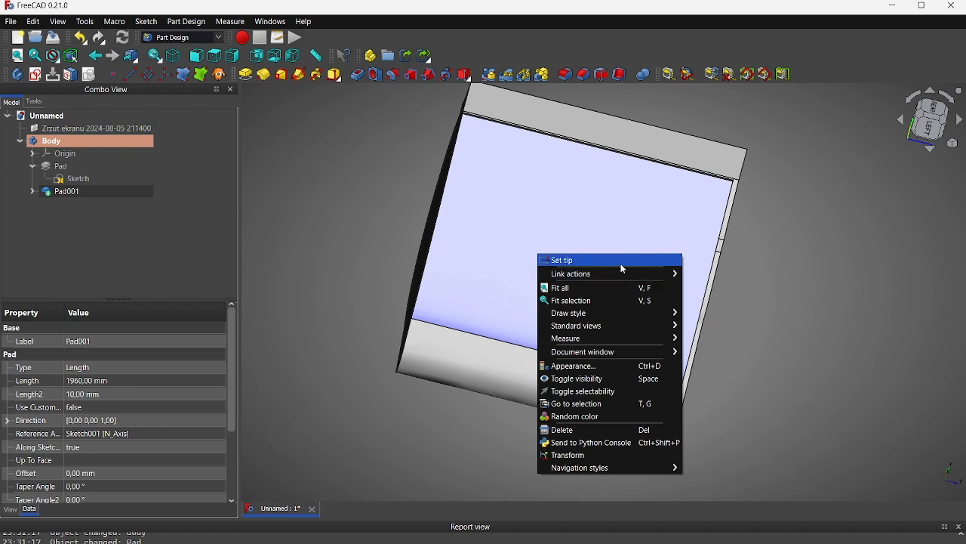
click(569, 455)
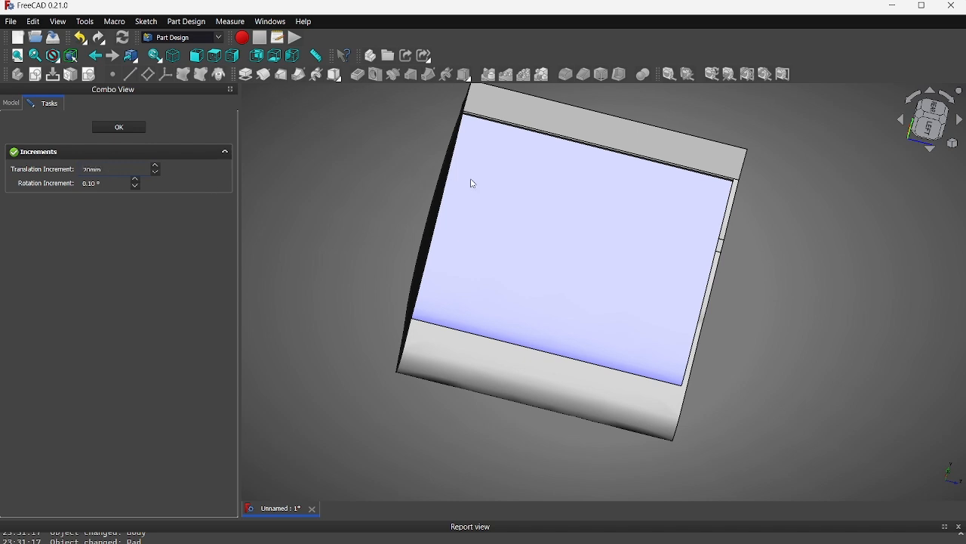
click(120, 128)
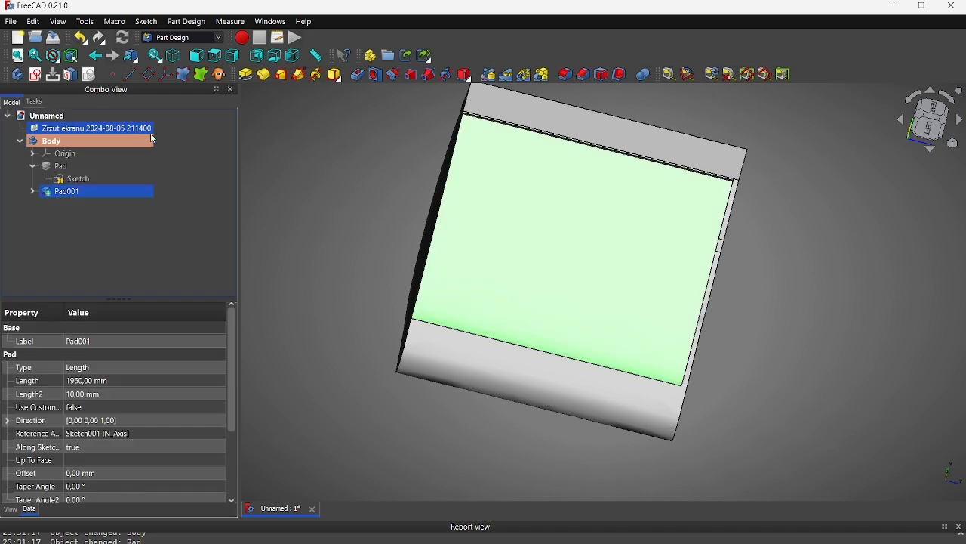
right_click(132, 194)
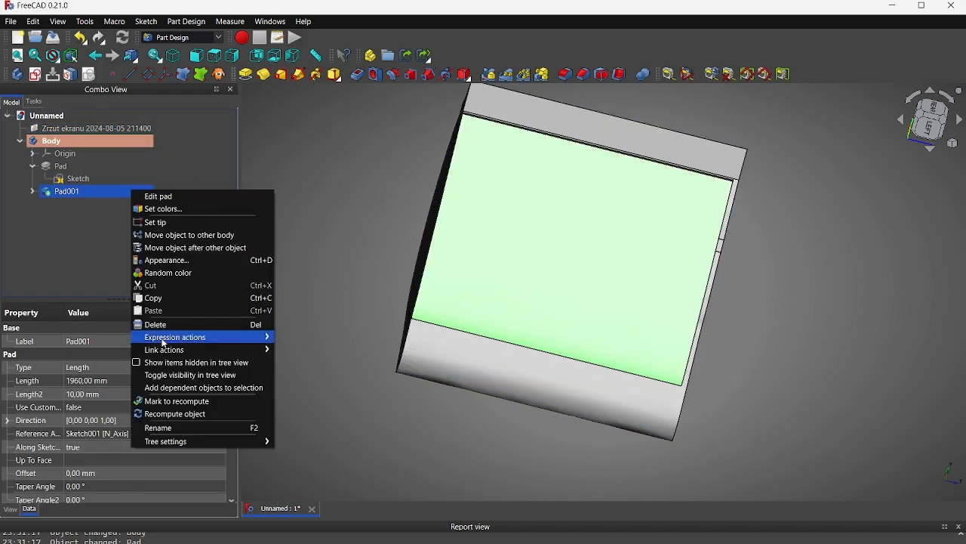
click(58, 195)
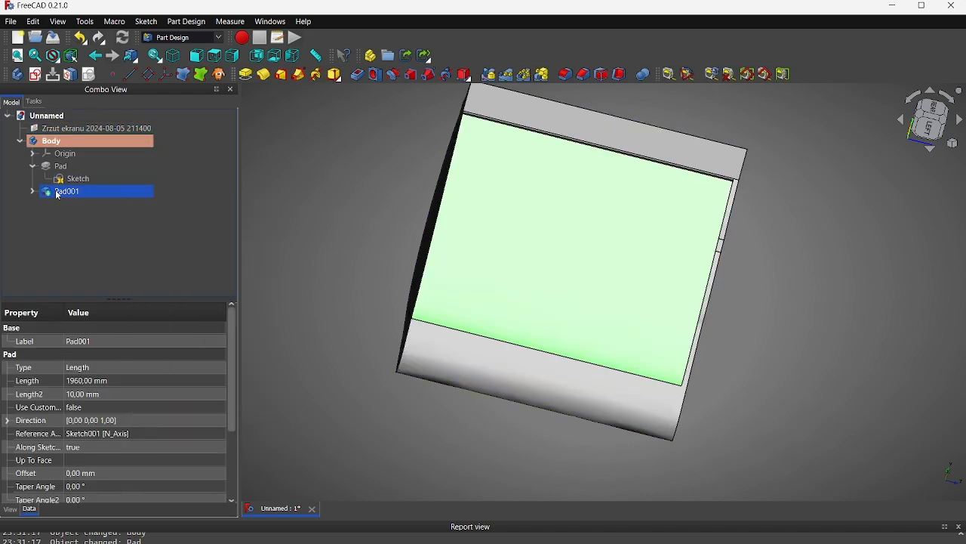
right_click(58, 195)
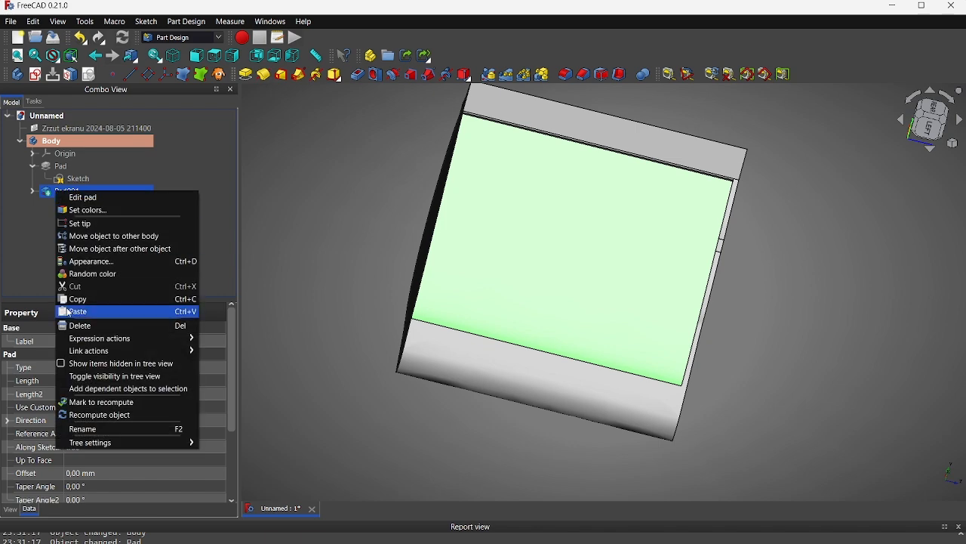
click(465, 279)
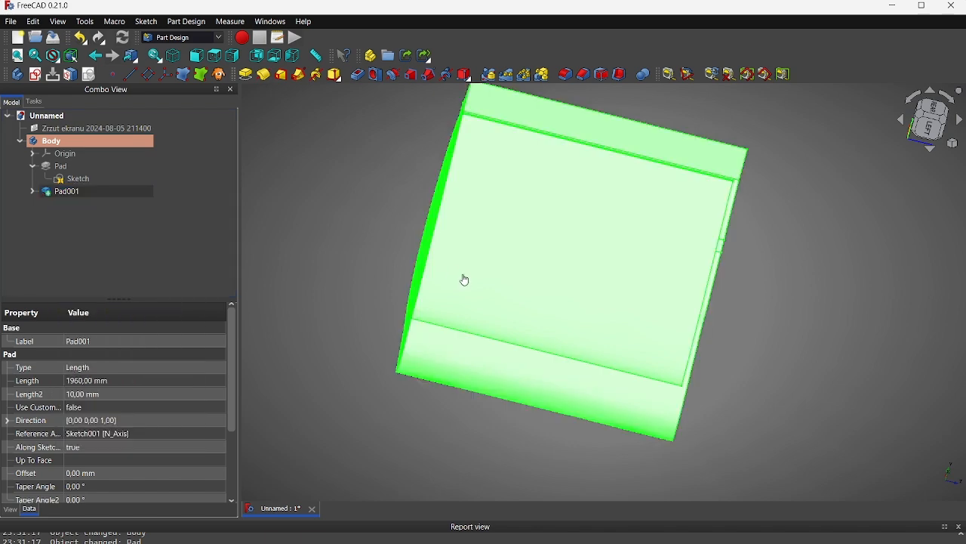
click(119, 190)
right_click(119, 190)
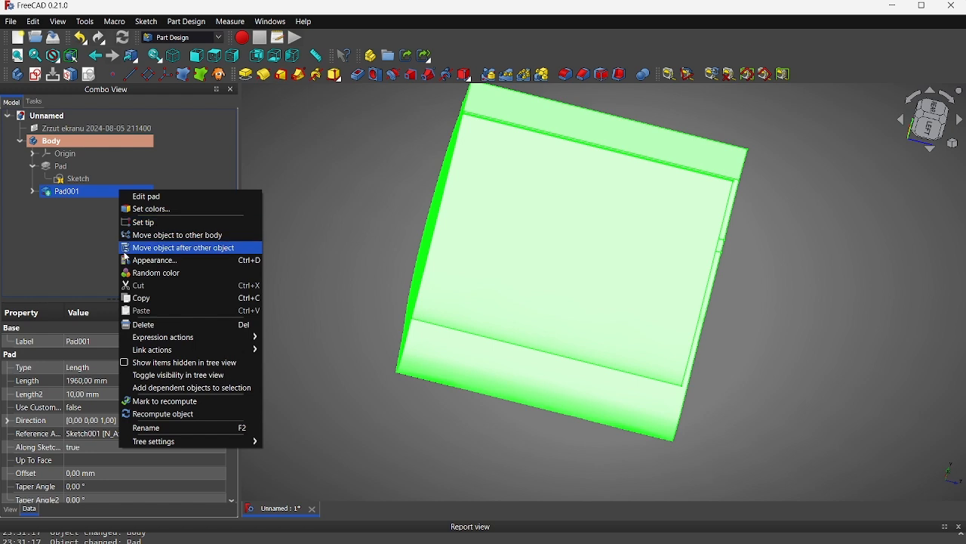
click(82, 192)
ctrl+click(67, 168)
click(66, 168)
click(67, 192)
click(507, 237)
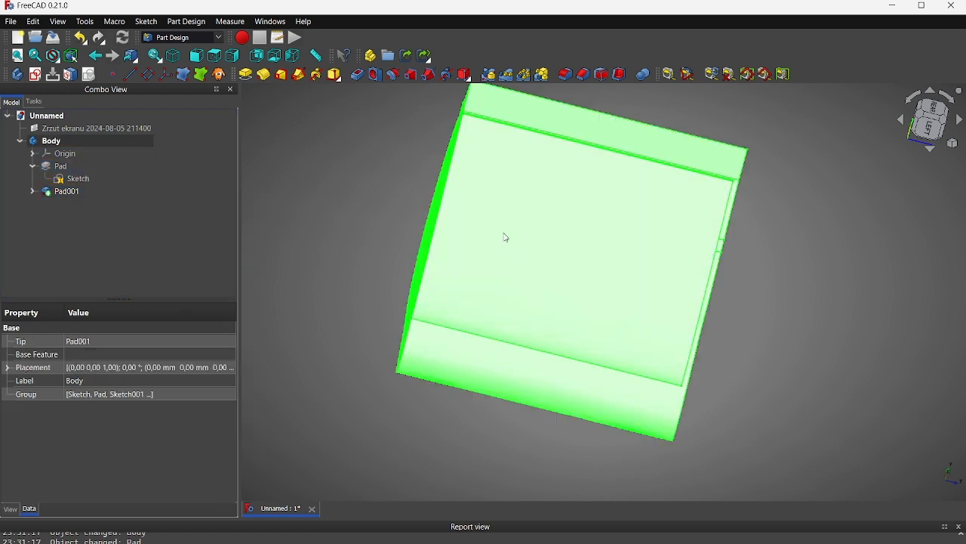
- Try to shift the inner pad along its extrusion direction using the Transform tool with the 20 mm translation increment
click(783, 282)
click(675, 255)
right_click(677, 256)
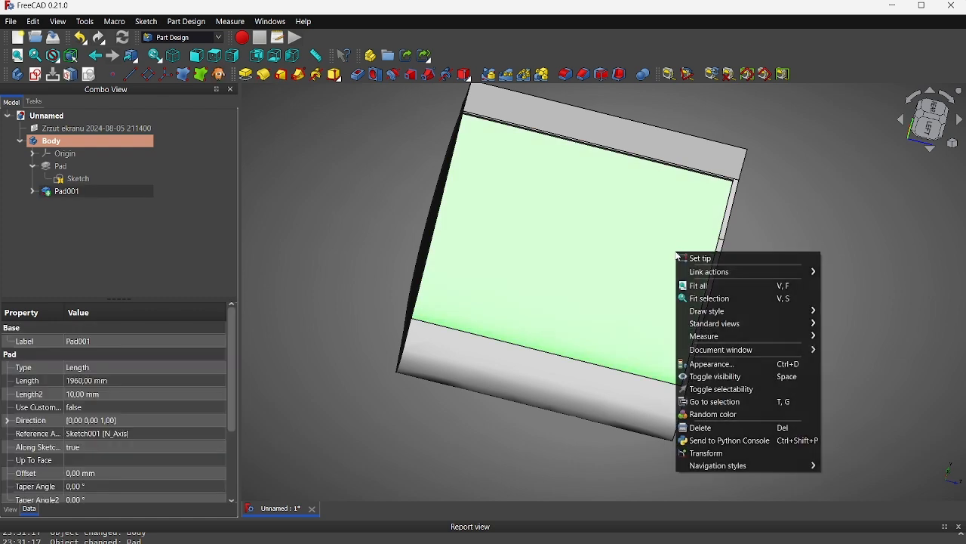
click(709, 454)
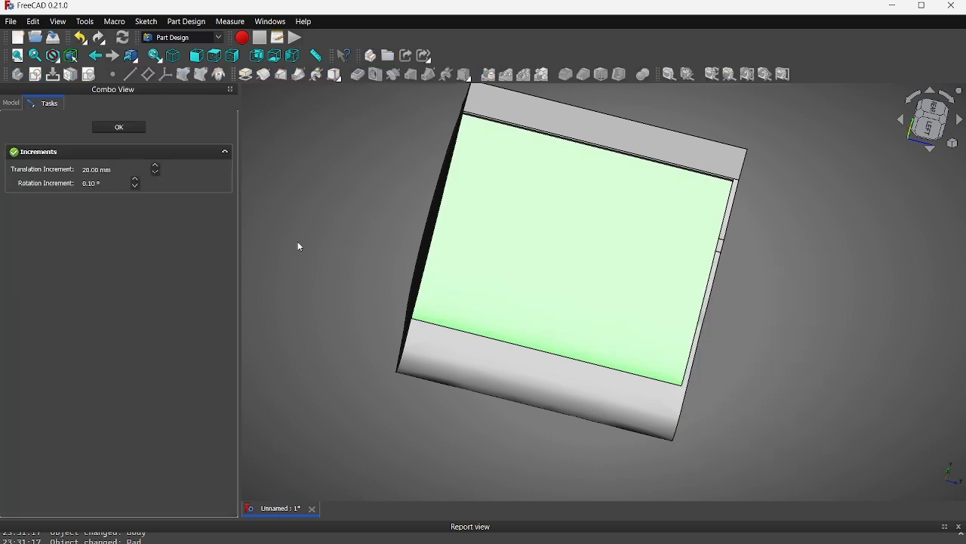
scroll(571, 279, down, 5)
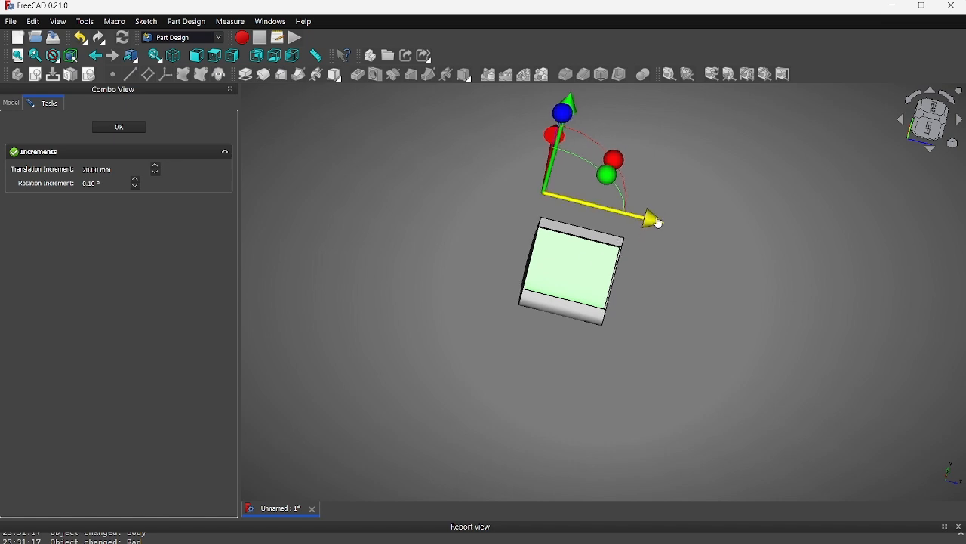
mouse_move(656, 220)
mouse_down()
mouse_move(659, 227)
mouse_move(642, 215)
mouse_up()
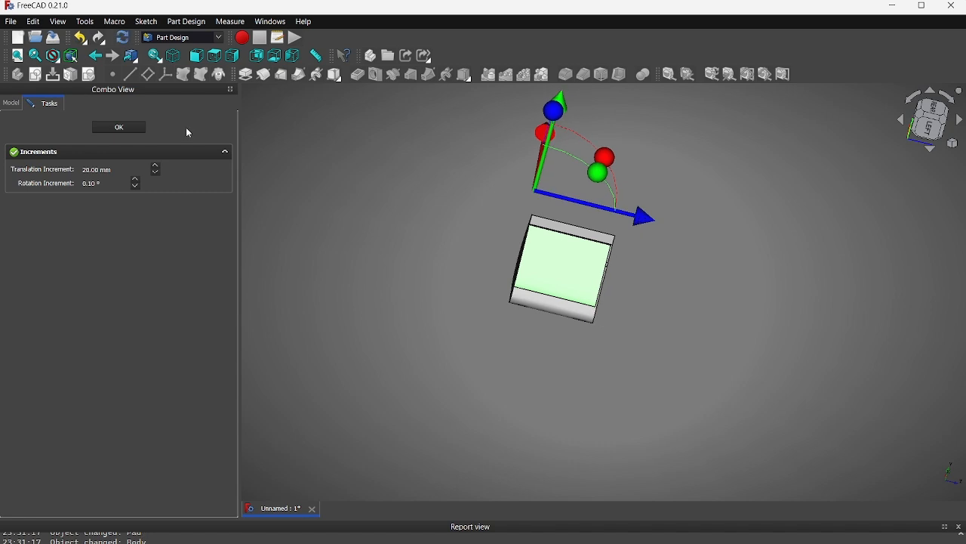
click(119, 127)
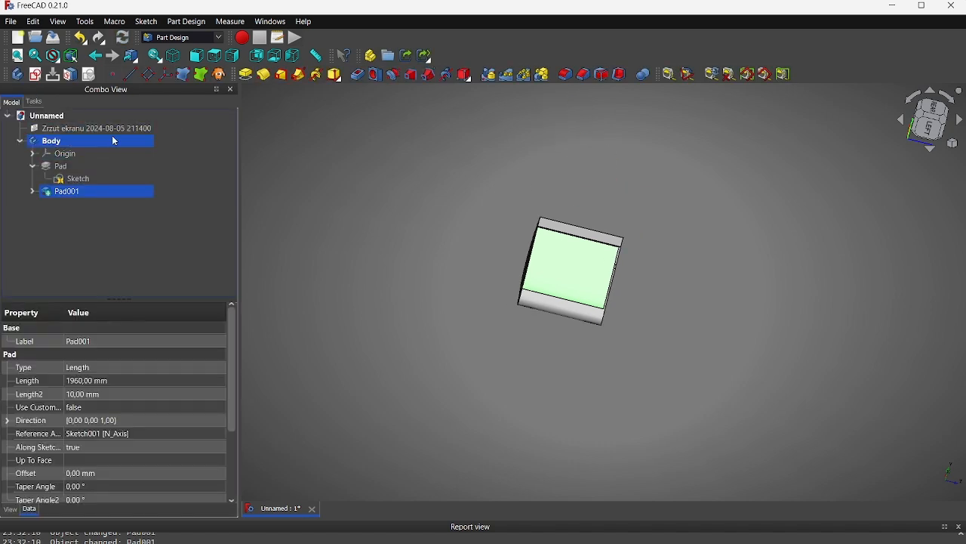
- Compare the outer and inner pads by switching their visibility, leaving the inner pad shown
click(60, 169)
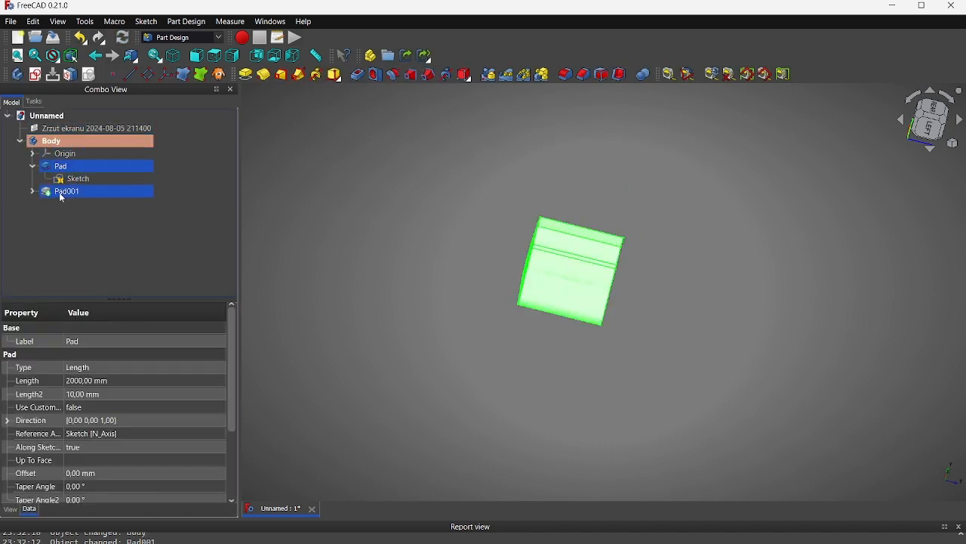
click(63, 194)
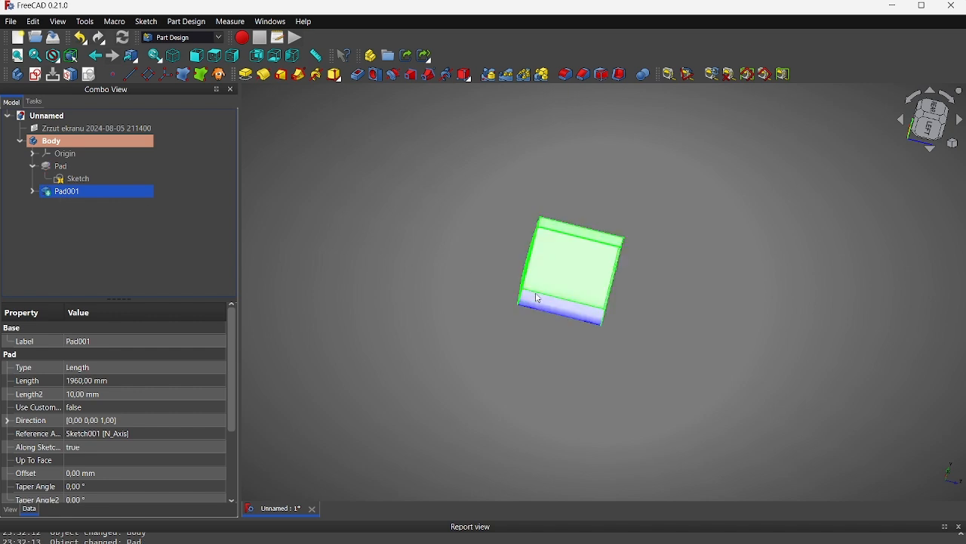
scroll(536, 295, up, 4)
mouse_move(581, 309)
middle_down()
mouse_move(742, 311)
mouse_move(440, 282)
mouse_move(712, 310)
mouse_move(566, 311)
middle_up()
click(81, 192)
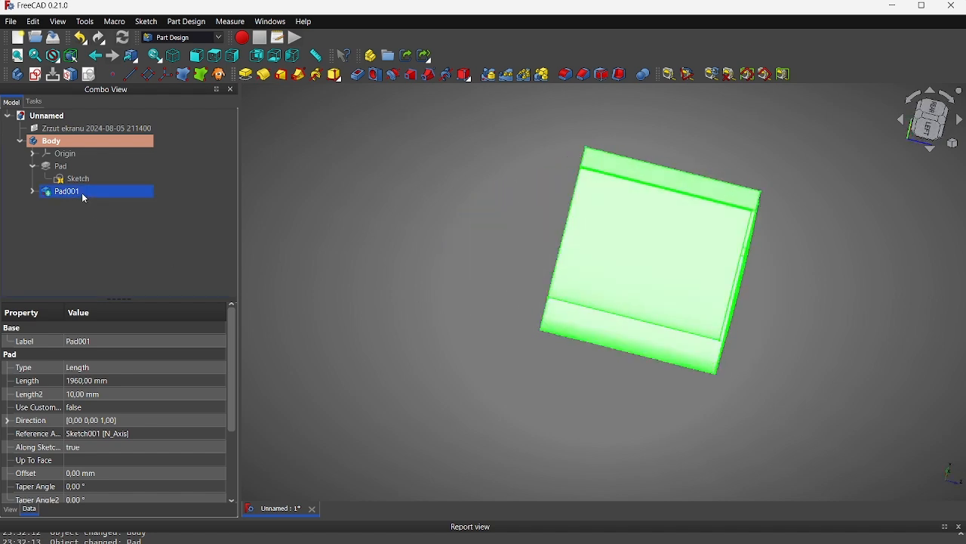
- Create a new body and try to move the inner pad out of the first body into it
click(18, 74)
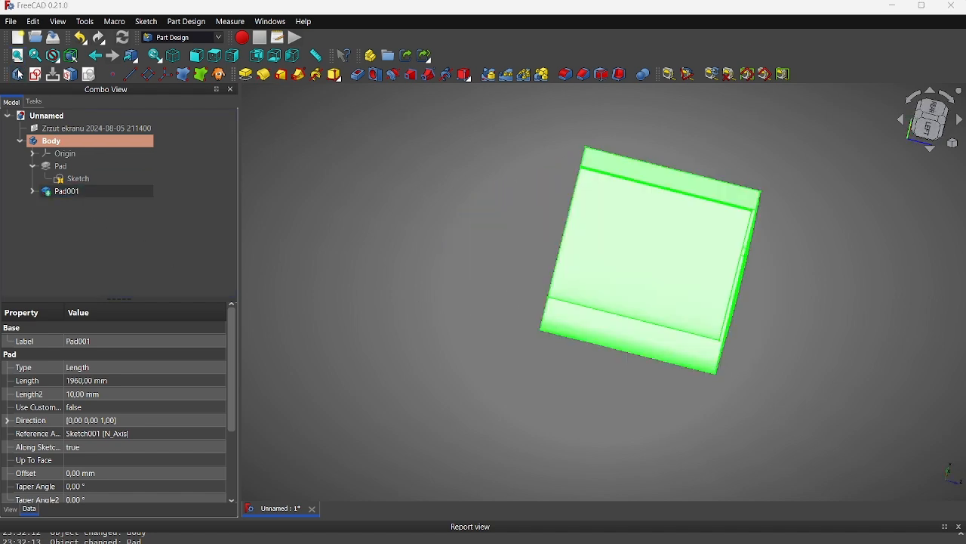
click(552, 325)
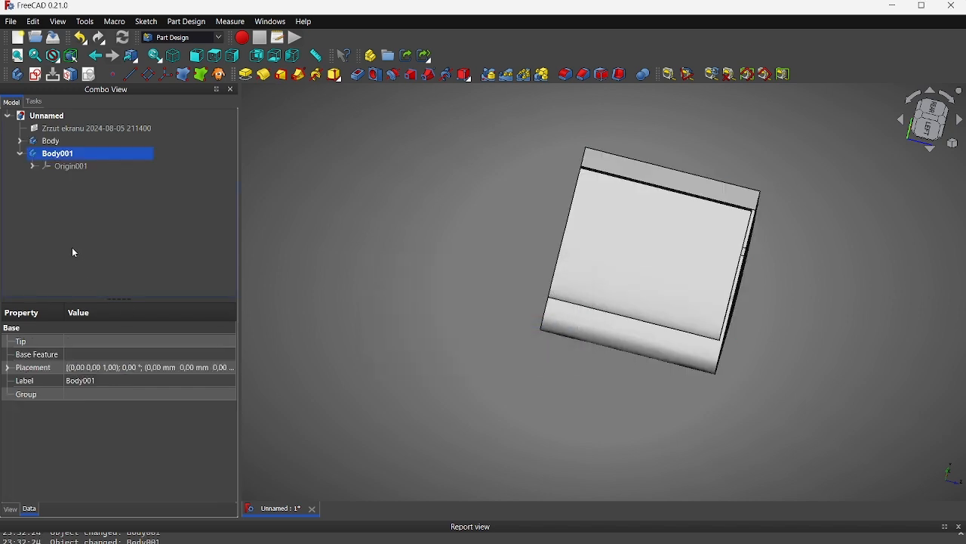
click(21, 141)
mouse_move(76, 191)
mouse_down()
mouse_move(76, 206)
mouse_move(102, 216)
mouse_up()
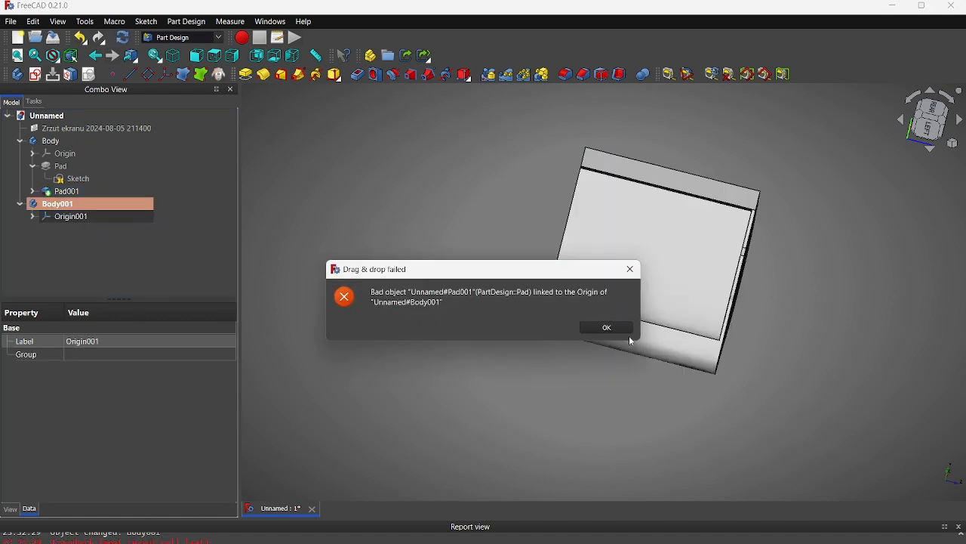
click(606, 328)
- Expand the inner pad and try to move its sketch into the new empty body
click(111, 191)
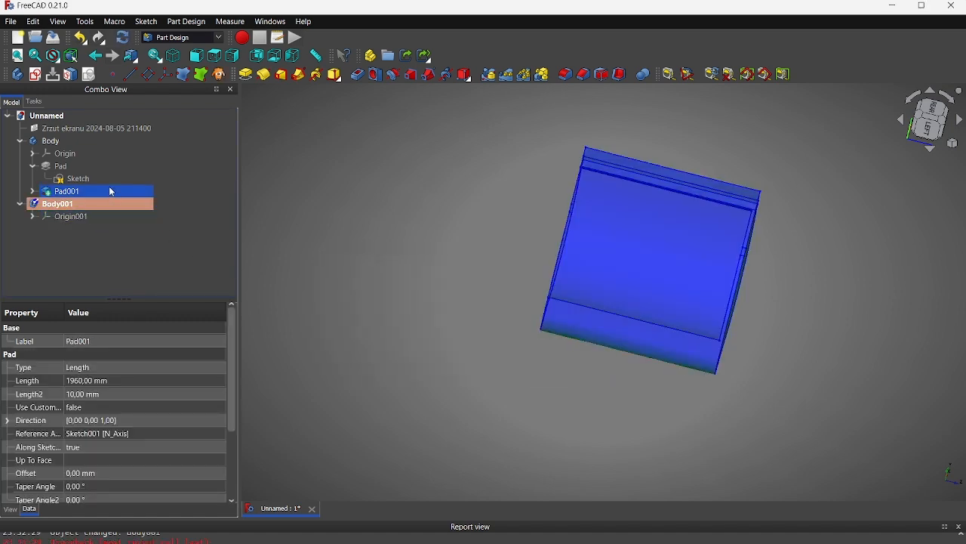
click(32, 191)
click(70, 204)
mouse_move(69, 204)
mouse_down()
mouse_move(76, 230)
mouse_move(101, 216)
mouse_up()
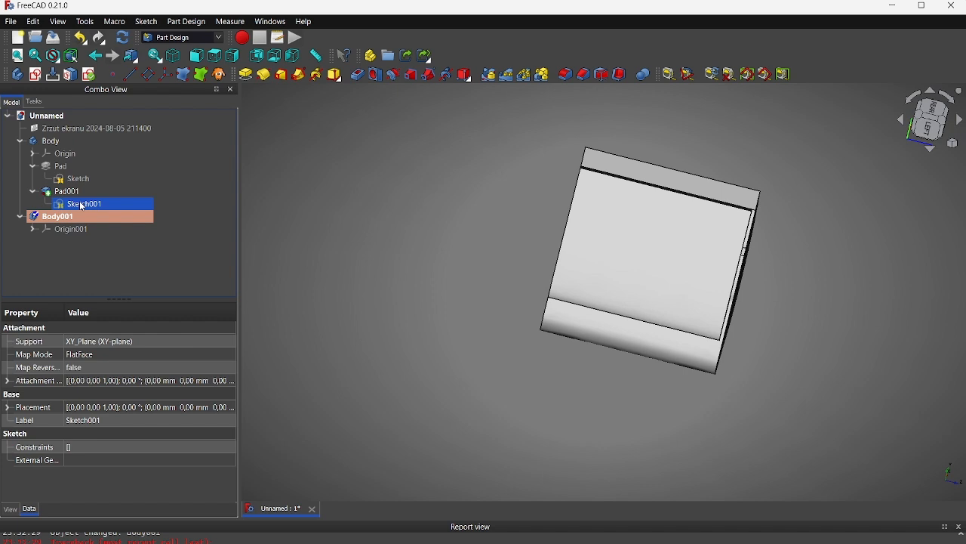
- Clone the inner pad into its own body and delete the empty body created earlier
click(73, 193)
click(219, 74)
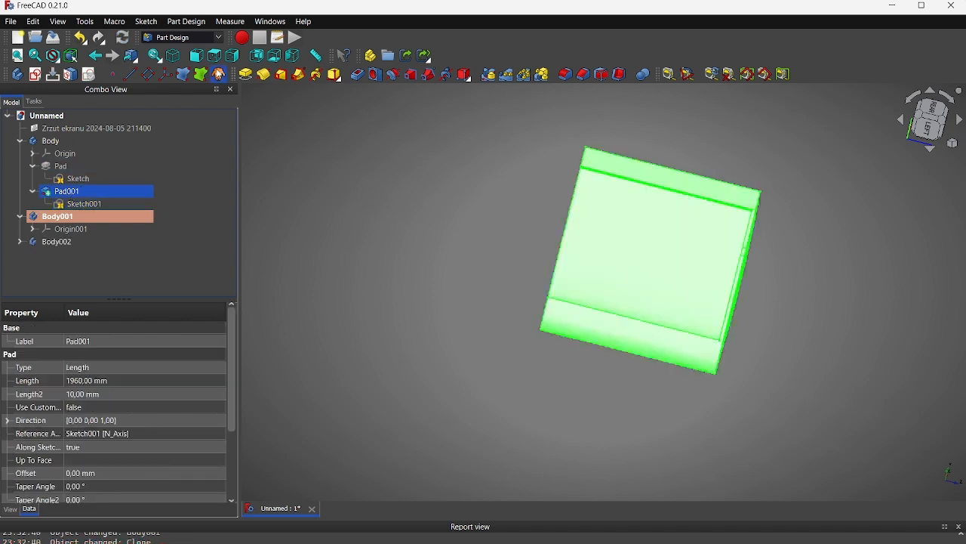
click(66, 219)
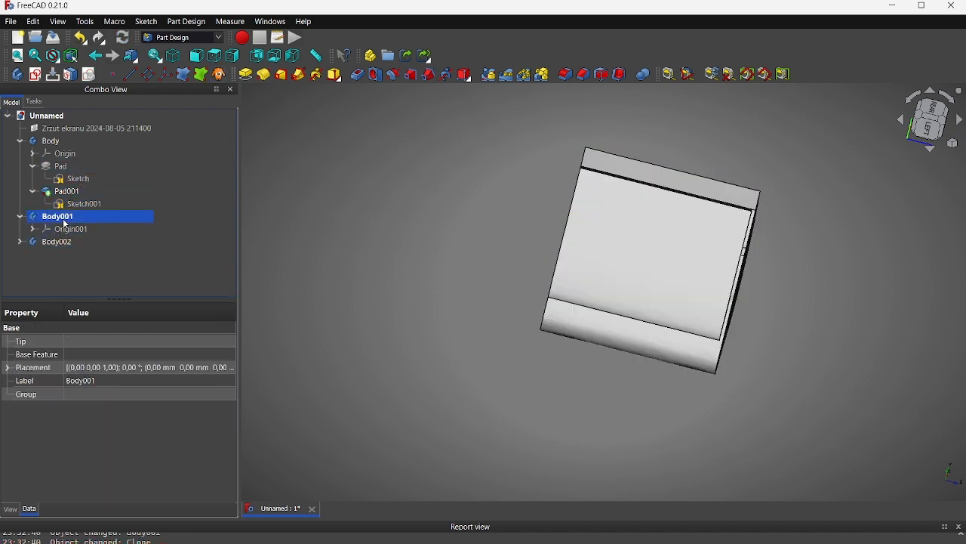
key(Delete)
click(20, 217)
click(60, 242)
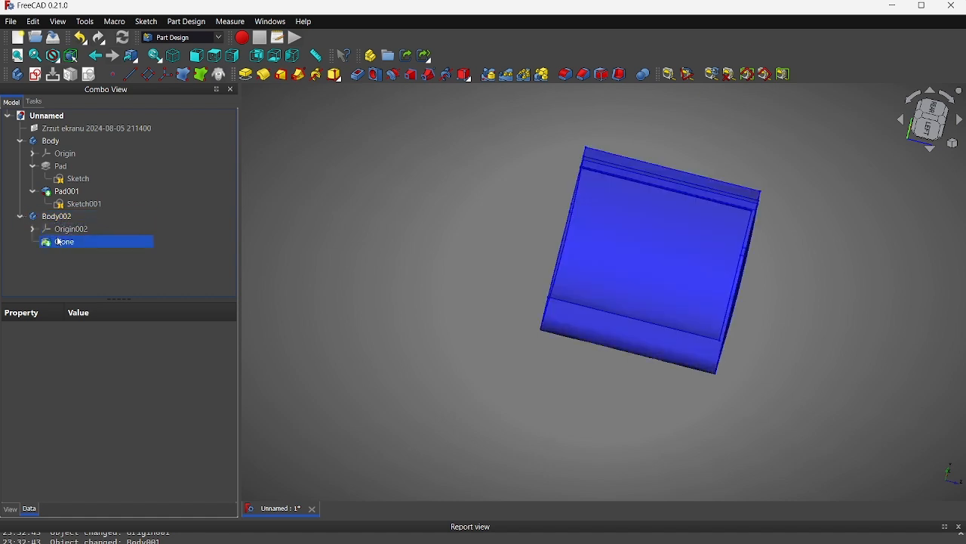
- Check the clone by hiding the original inner pad, and delete the body containing the clone
click(64, 197)
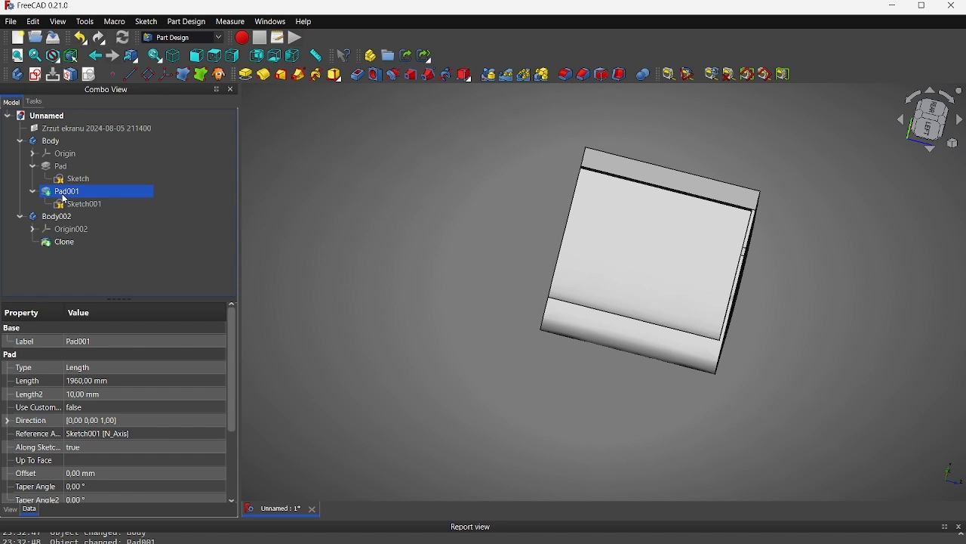
click(67, 241)
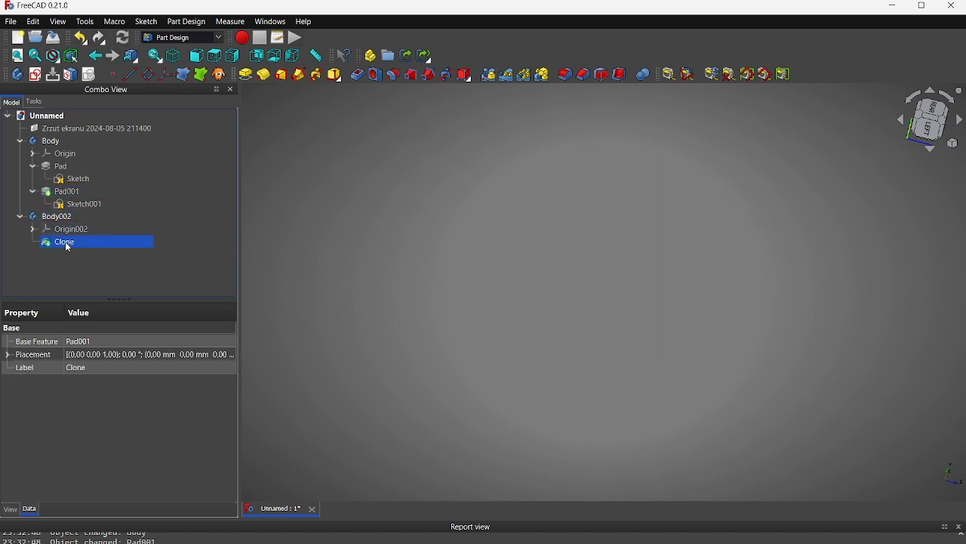
click(47, 217)
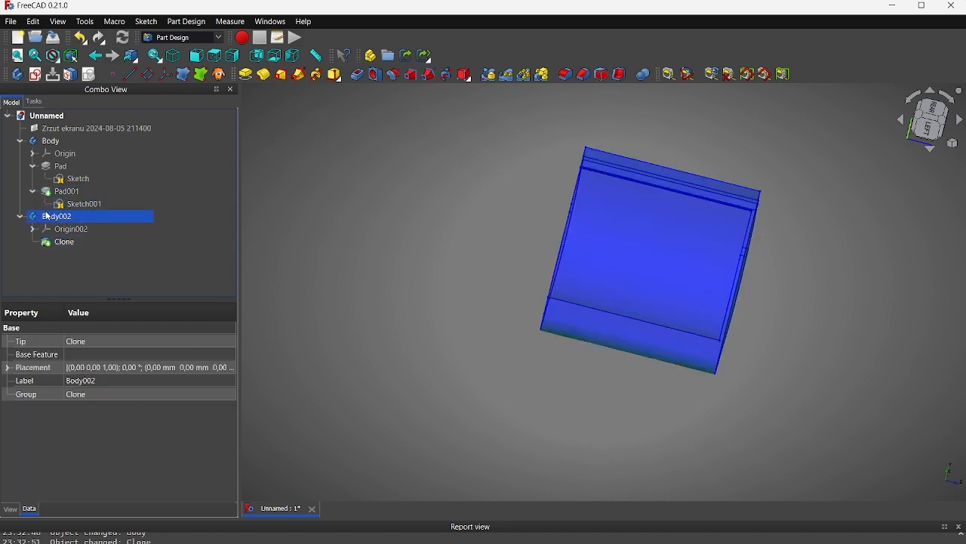
key(Delete)
- Create a fresh body, show the inner pad and its sketch, and try to move the sketch into that body
click(22, 77)
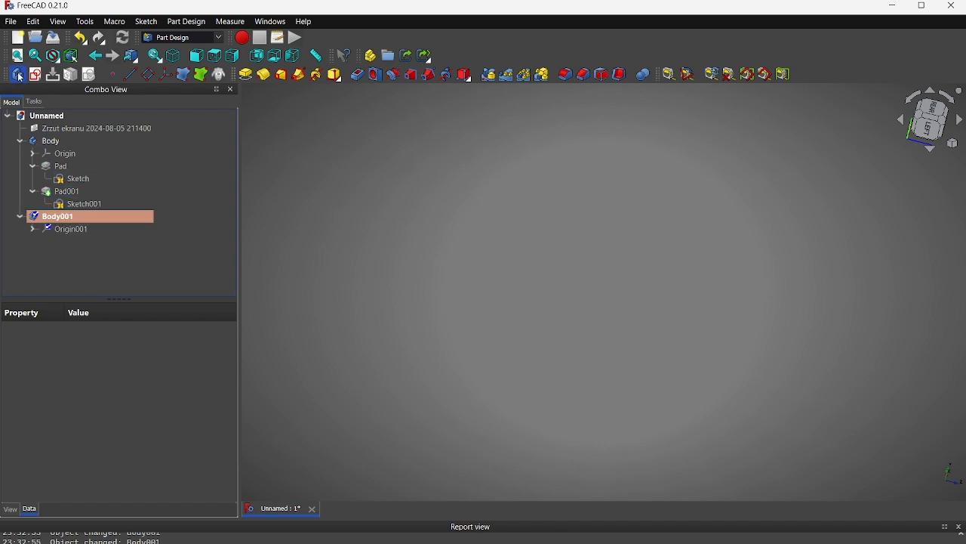
ctrl+click(95, 195)
click(96, 196)
key(space)
click(96, 203)
key(space)
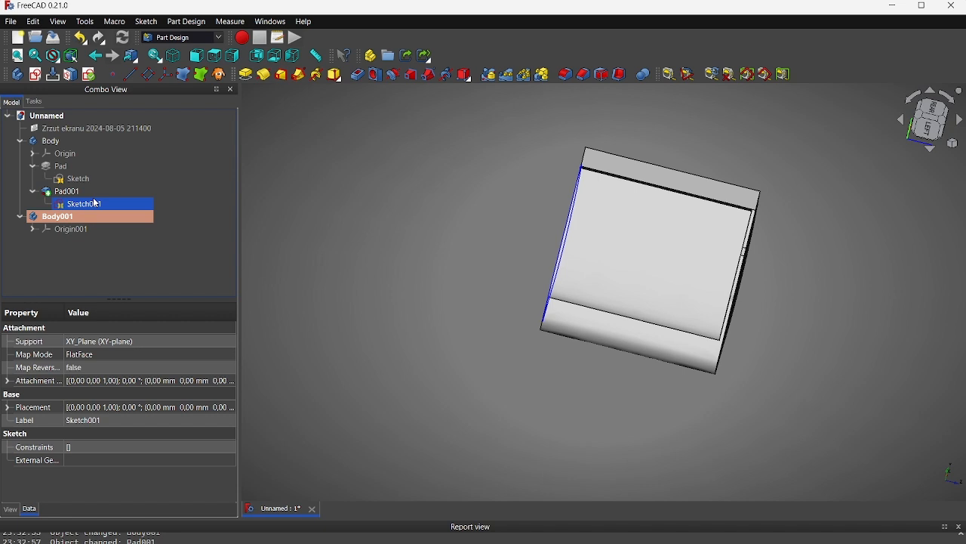
mouse_move(97, 204)
mouse_down()
mouse_move(95, 240)
mouse_move(90, 217)
mouse_up()
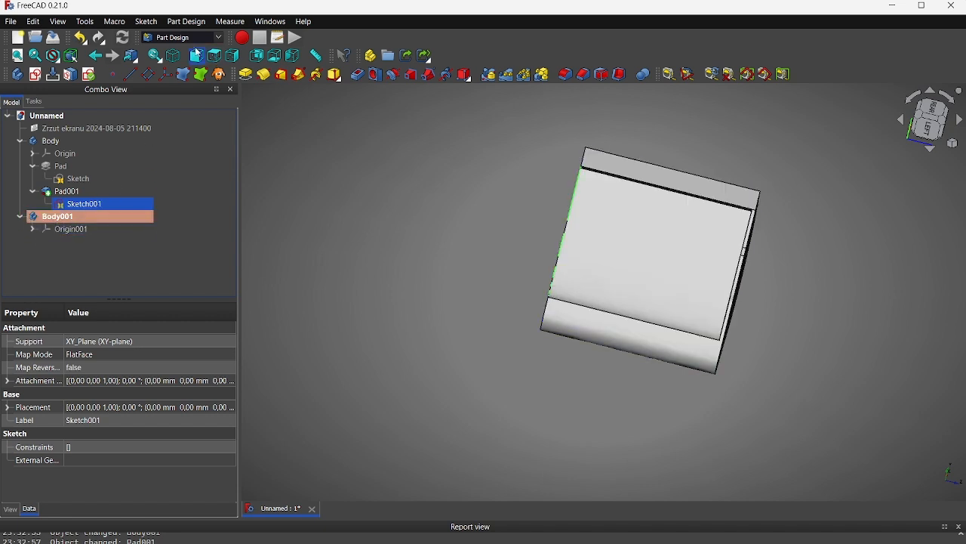
- Clone the inner pad's sketch in the Draft workbench and place the 2D clone in the new body
click(204, 38)
click(172, 89)
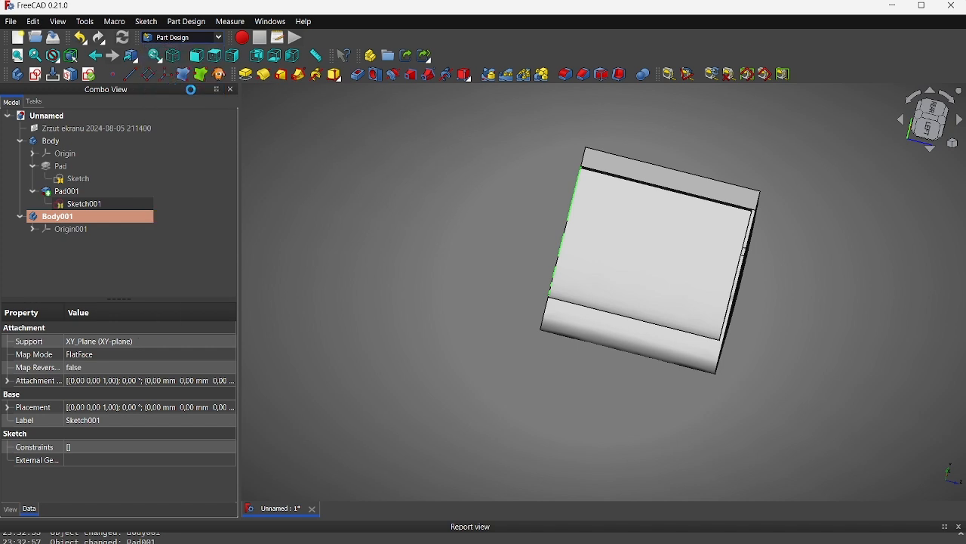
click(690, 78)
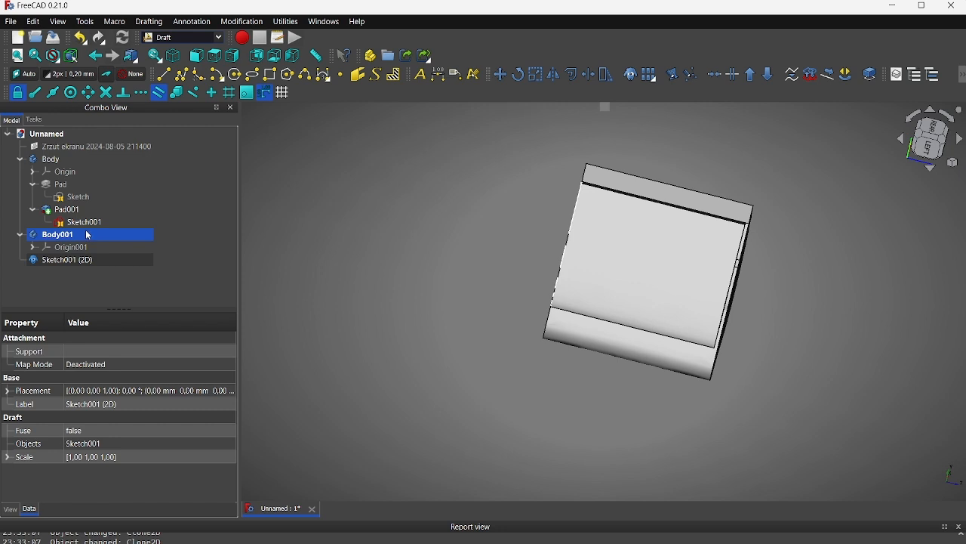
drag(73, 258, 99, 237)
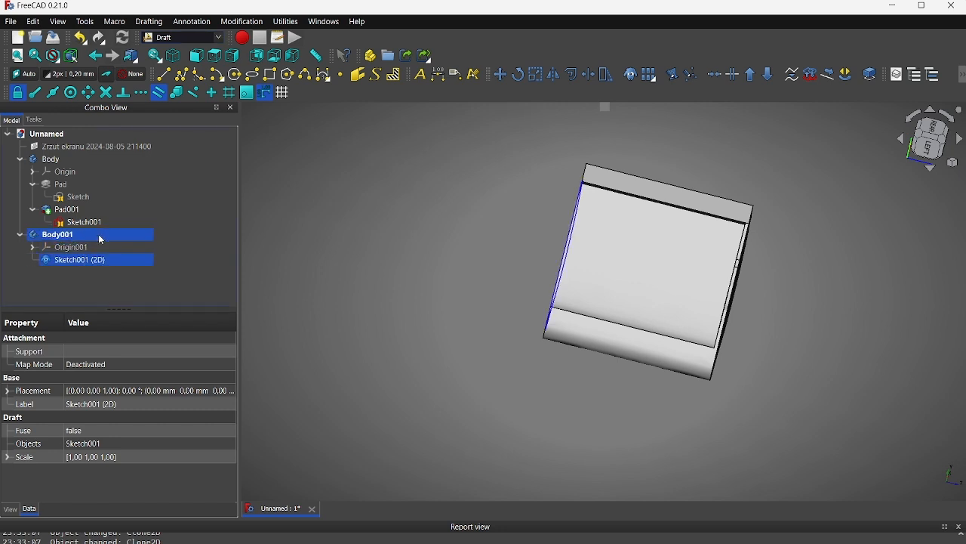
double_click(98, 238)
double_click(92, 260)
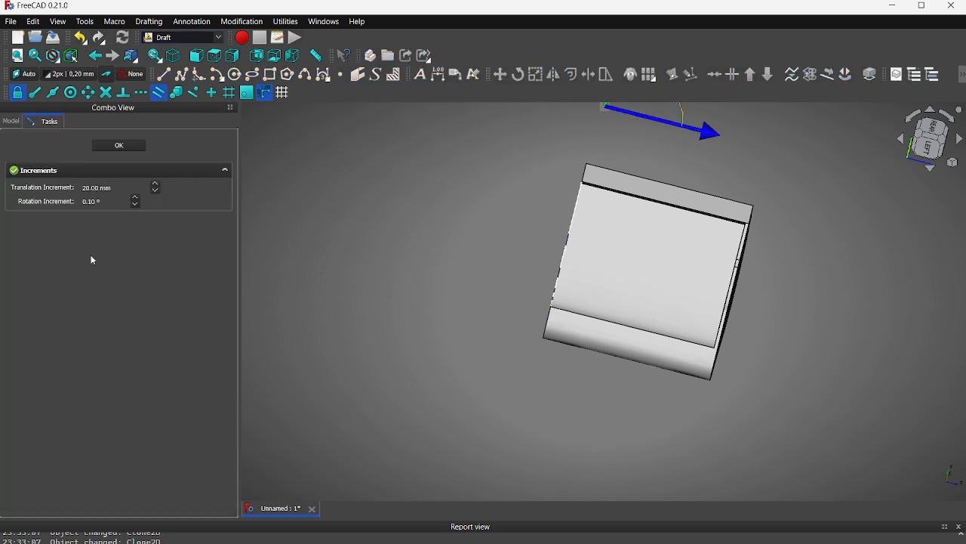
click(119, 145)
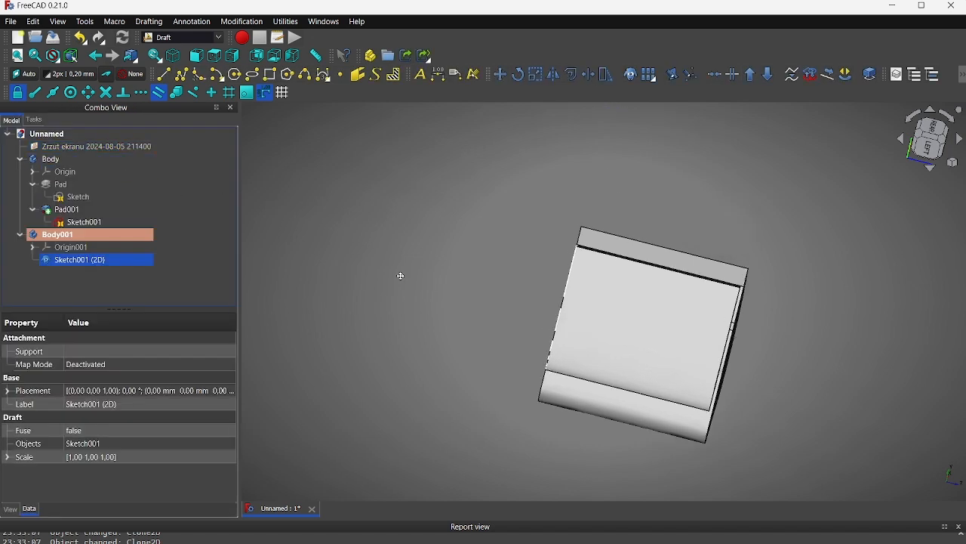
- Delete the inner pad while keeping its sketch, and try to move that original sketch into the new body
click(79, 212)
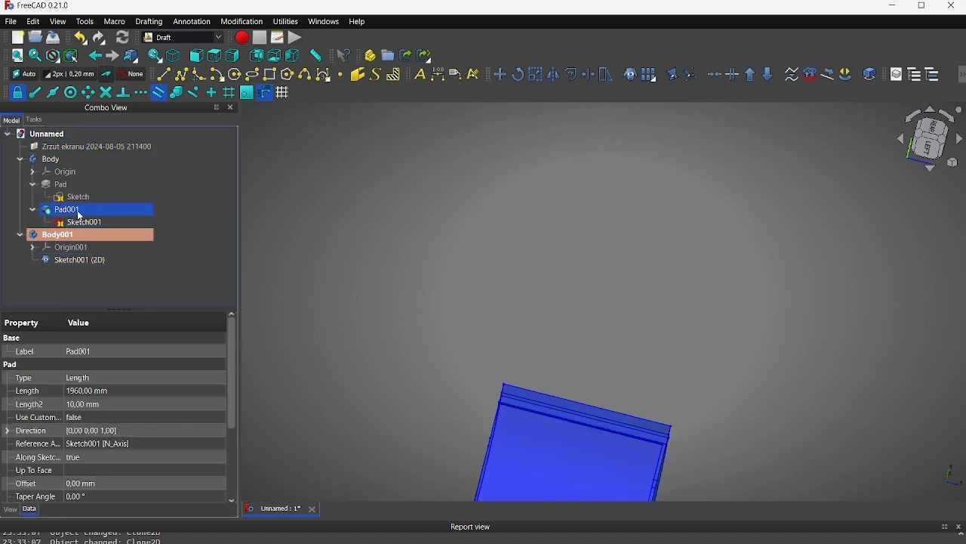
key(Delete)
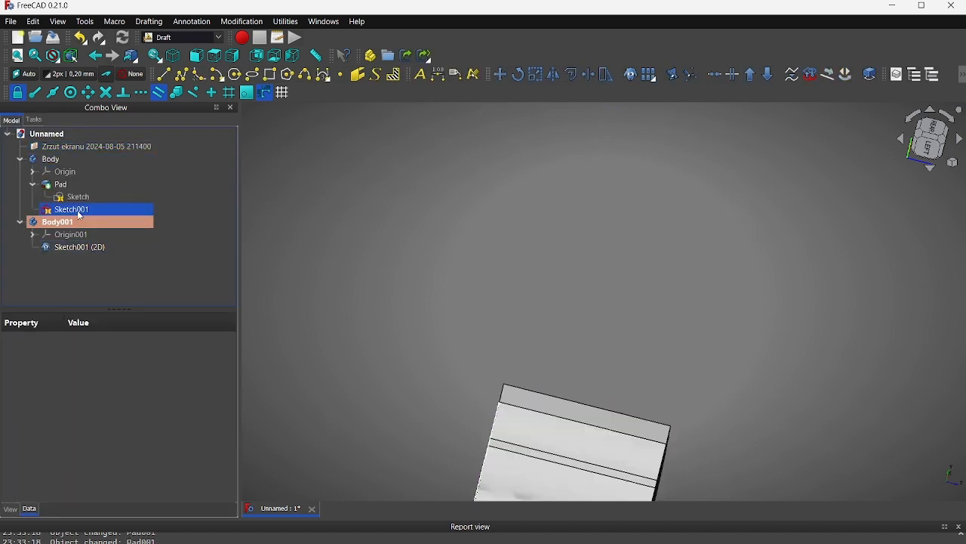
double_click(80, 213)
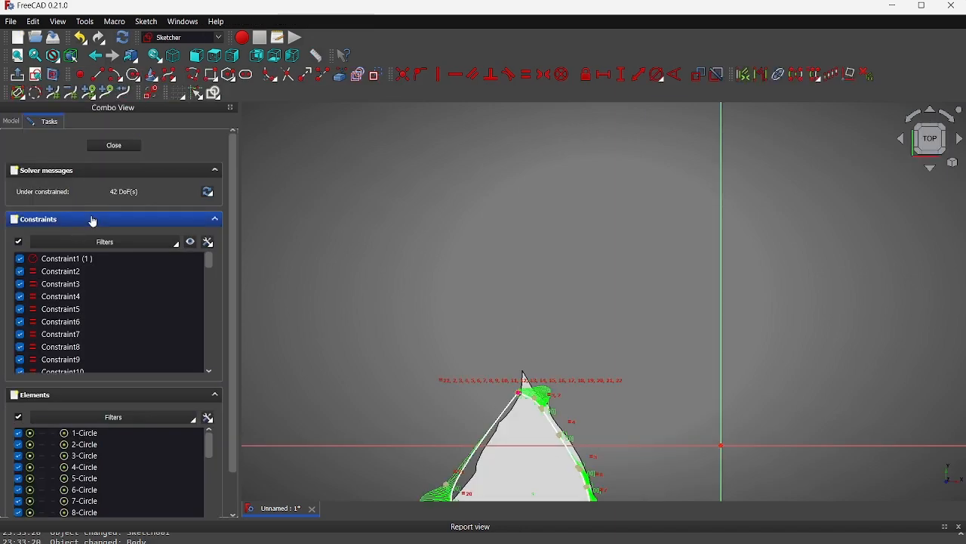
click(109, 147)
drag(75, 210, 93, 229)
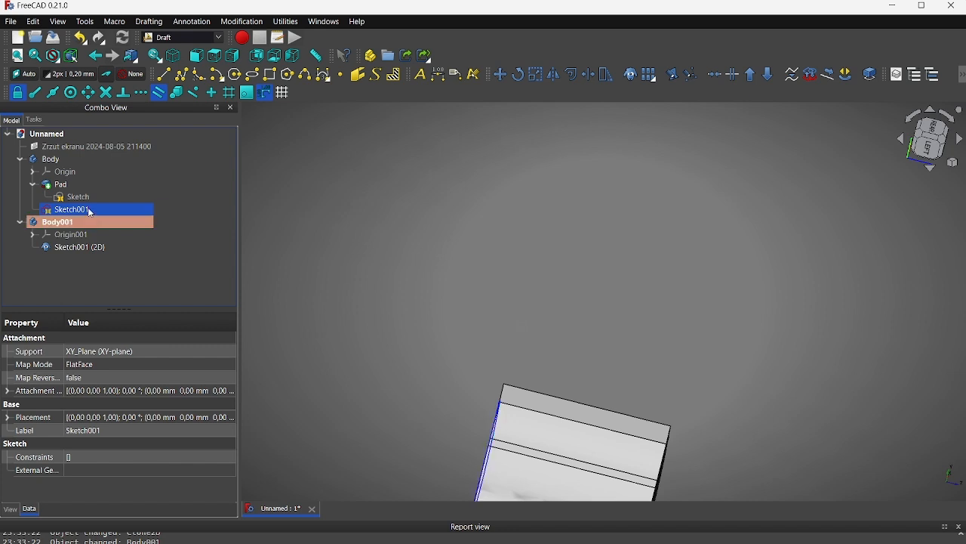
- Delete the original inner sketch from the first body, accepting that its 2D clone references it
middle_drag(464, 269, 423, 141)
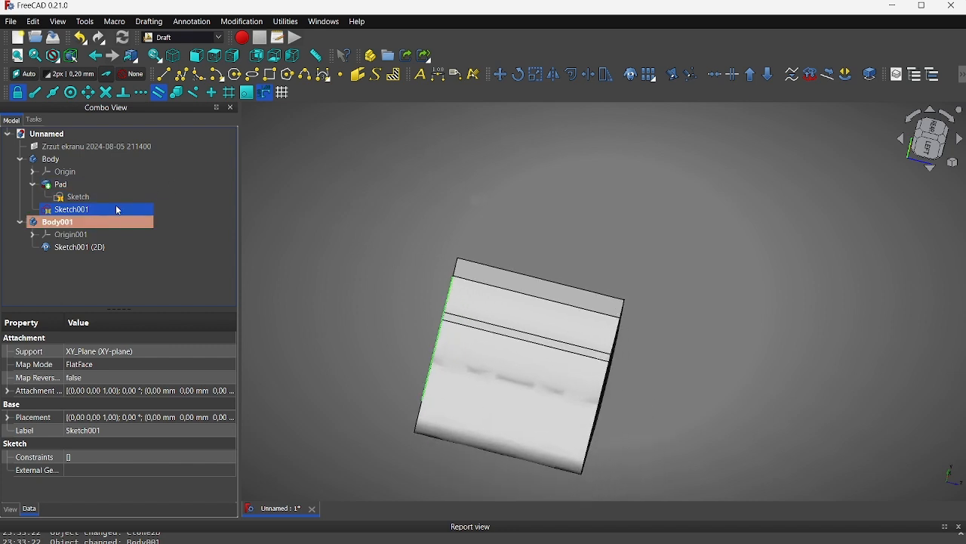
click(83, 247)
click(85, 210)
key(Delete)
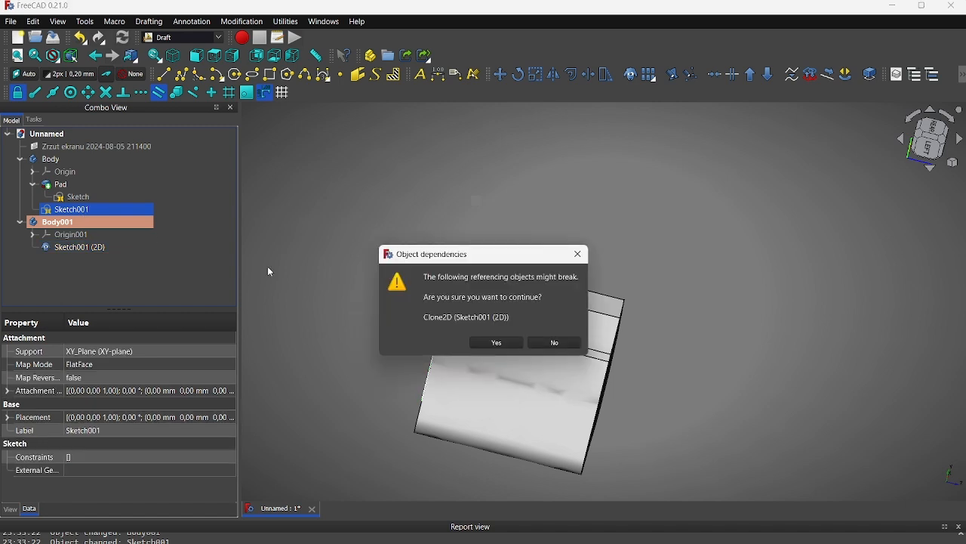
click(510, 340)
- Hide the first body and inspect the cloned inner profile on its own
click(83, 173)
click(79, 160)
key(space)
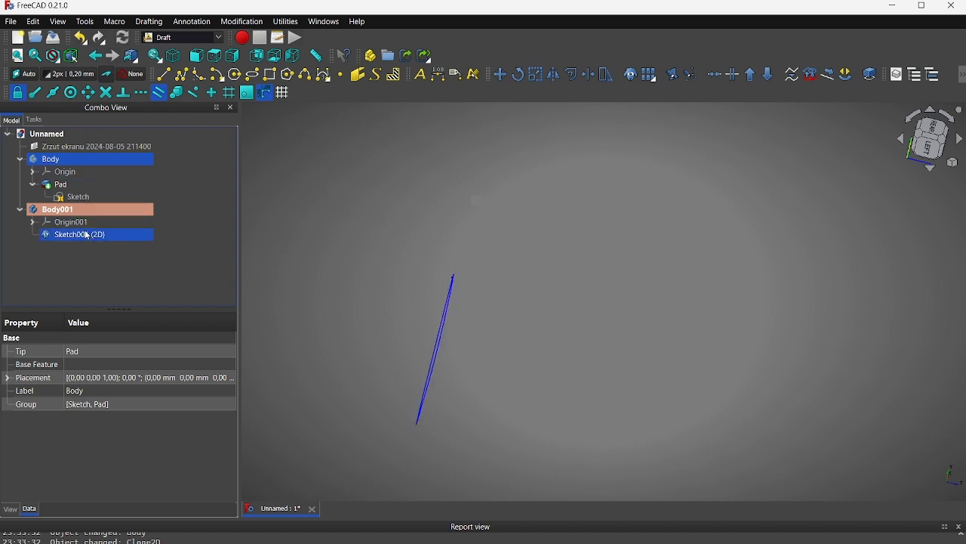
mouse_move(492, 276)
mouse_down()
mouse_move(580, 262)
mouse_move(619, 270)
mouse_move(505, 255)
mouse_up()
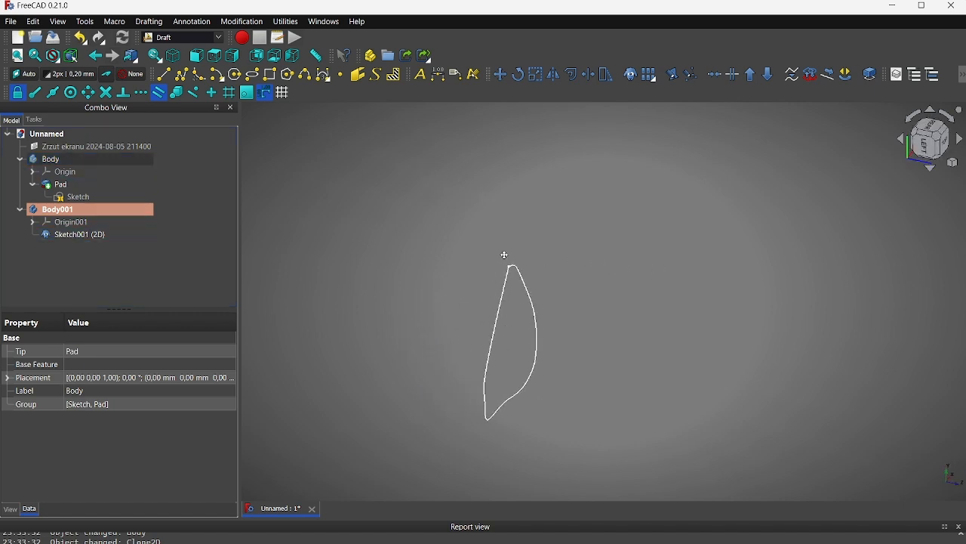
- Switch to the Part Design workbench and pad the cloned inner profile 1960 mm in the second body
click(291, 94)
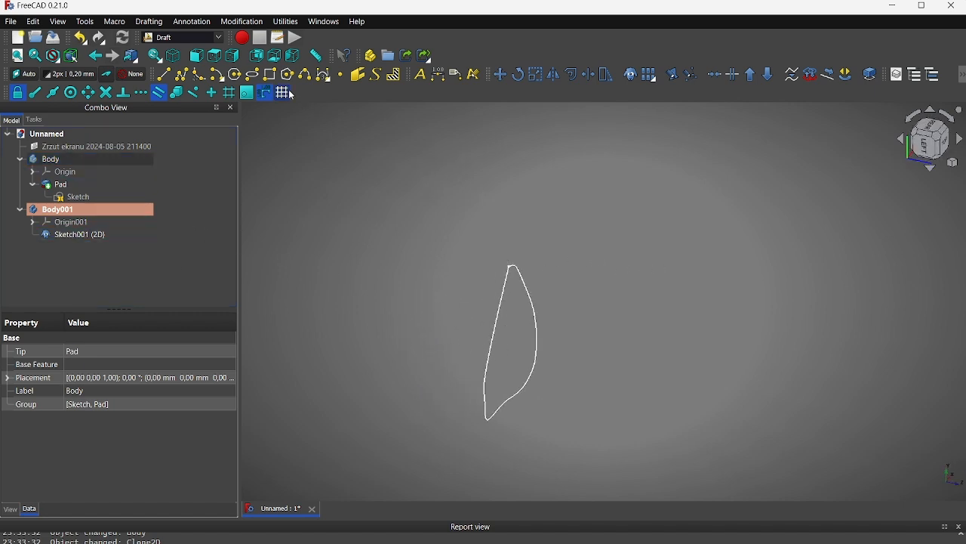
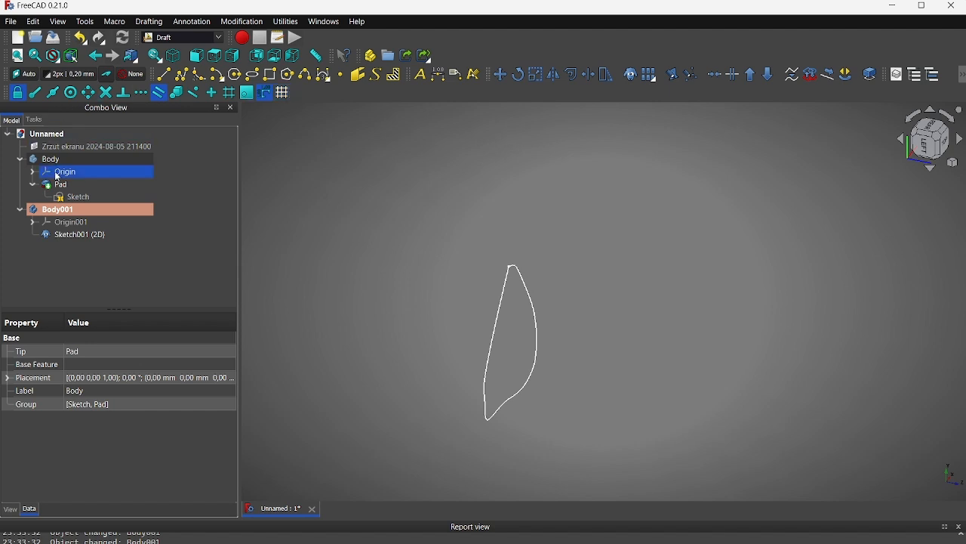
double_click(89, 211)
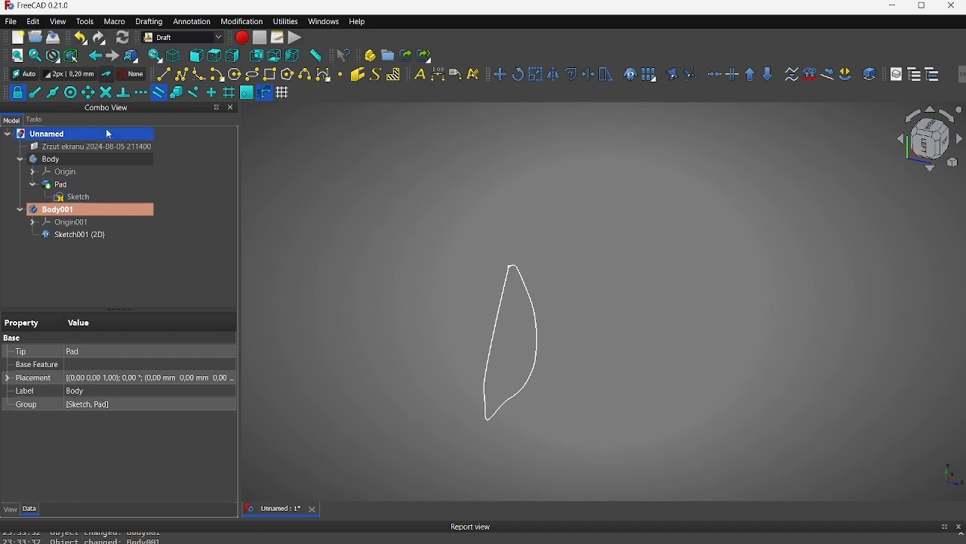
click(59, 237)
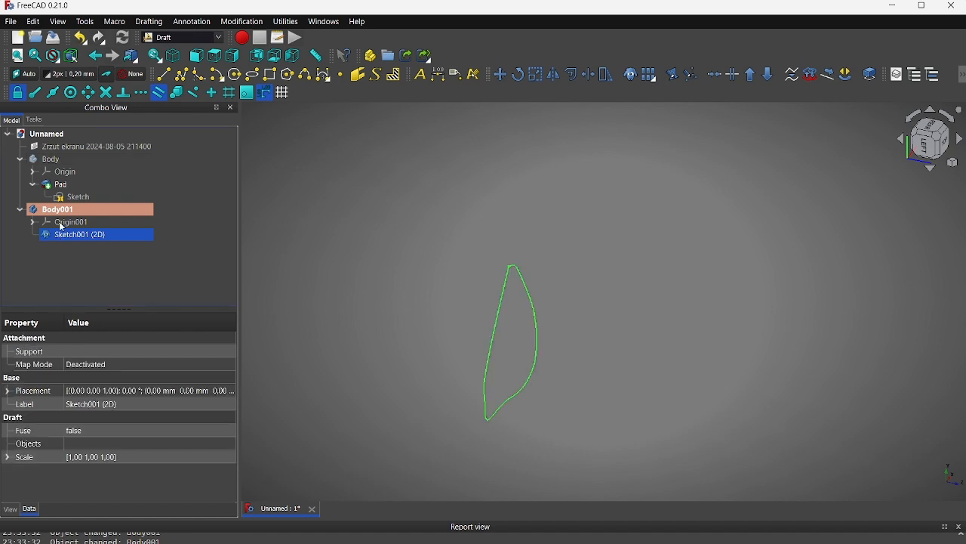
click(186, 37)
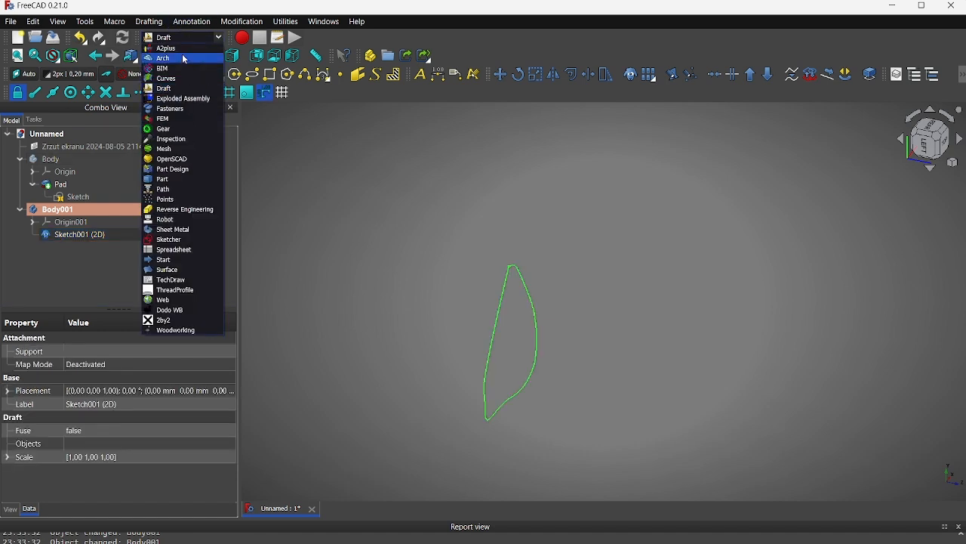
click(169, 170)
click(11, 101)
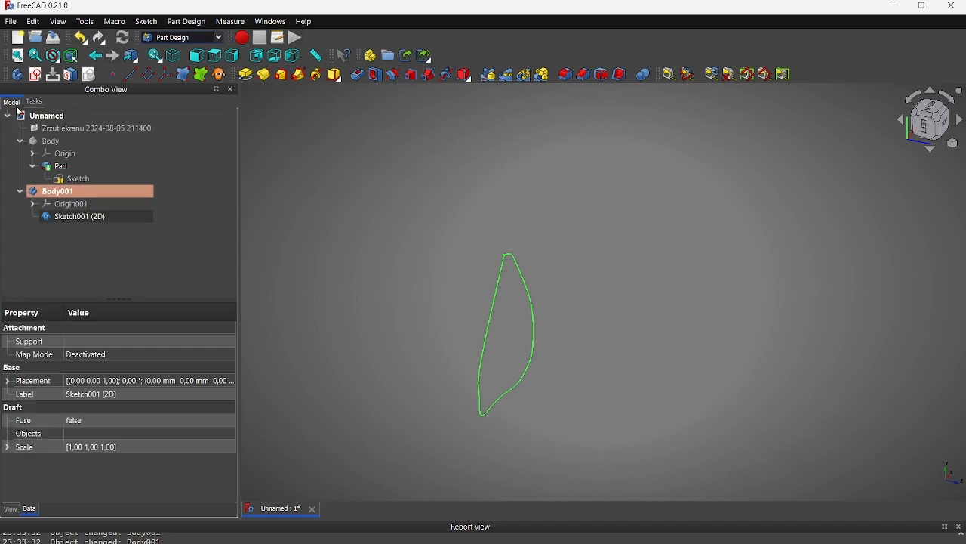
click(78, 222)
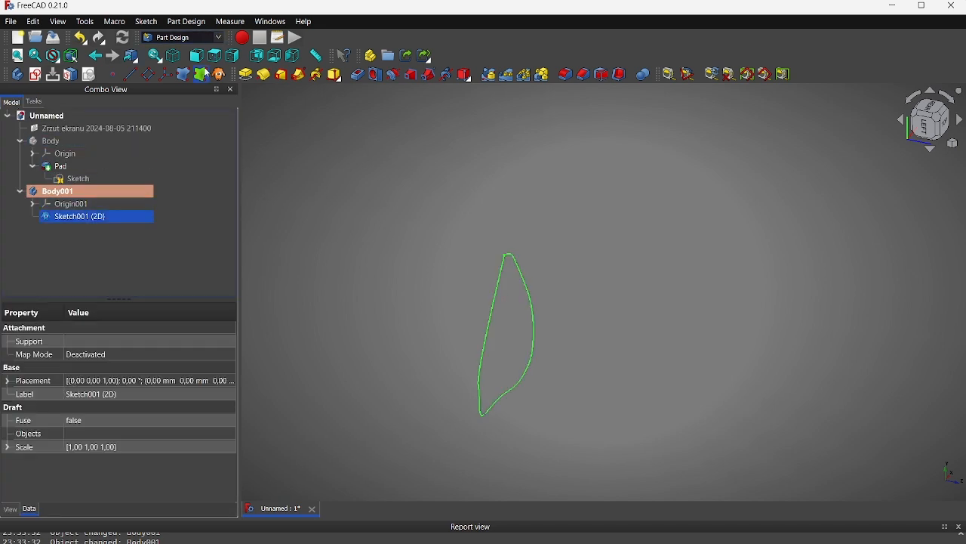
click(247, 75)
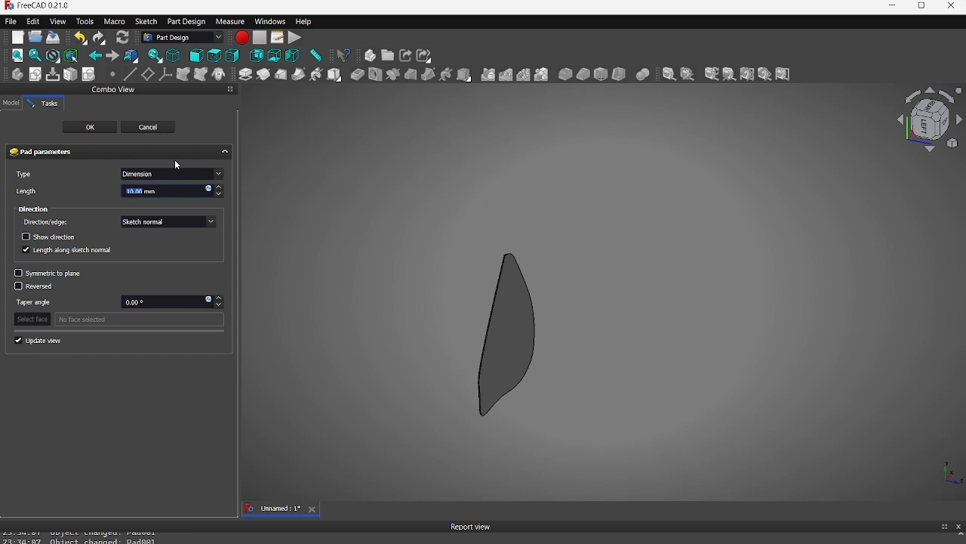
text(1960)
click(90, 127)
- Show the first body again and transform the second body by 20 mm along the Z axis
click(59, 166)
click(58, 141)
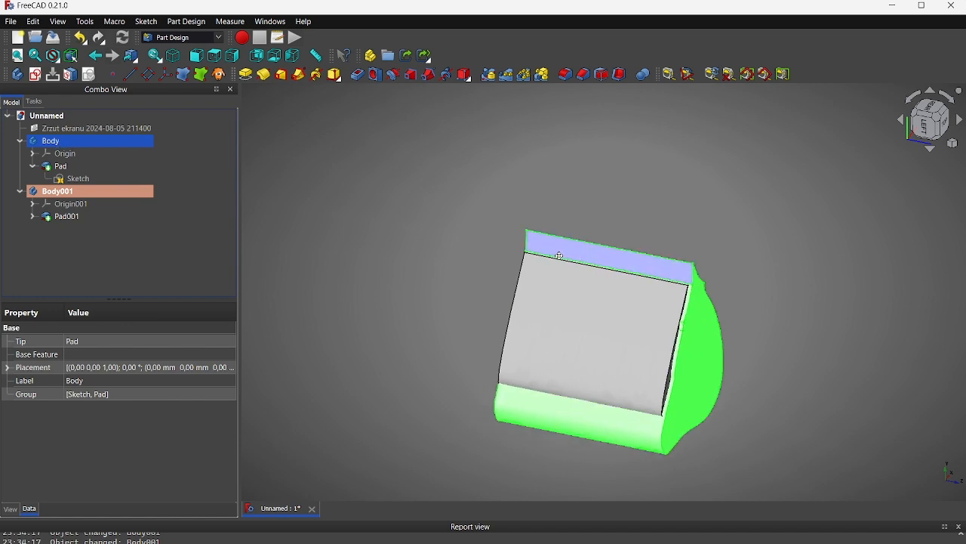
click(112, 216)
right_click(112, 217)
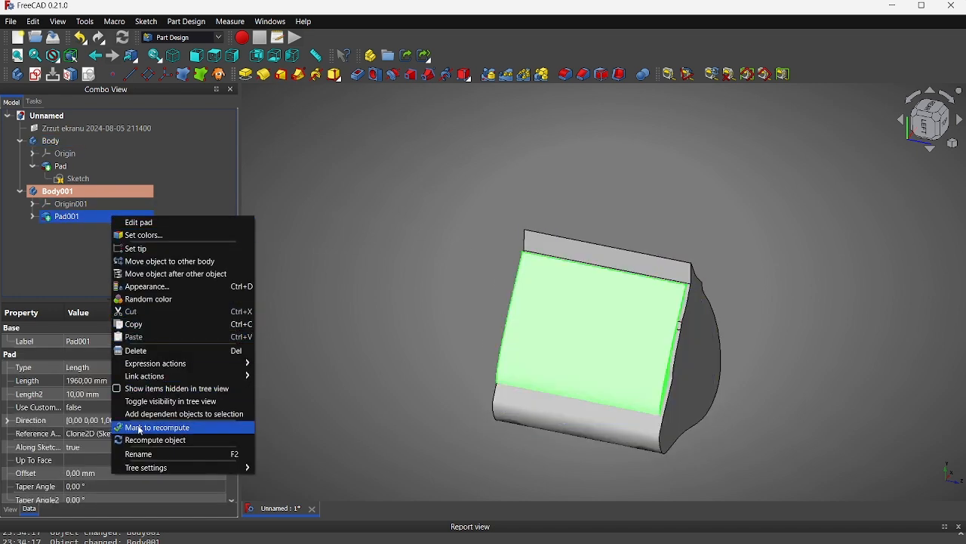
click(45, 194)
right_click(45, 196)
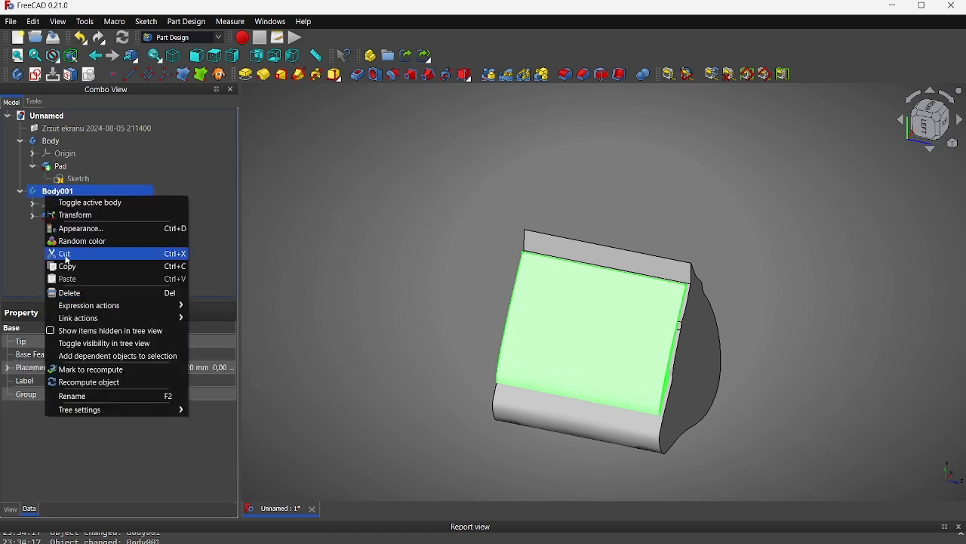
click(85, 217)
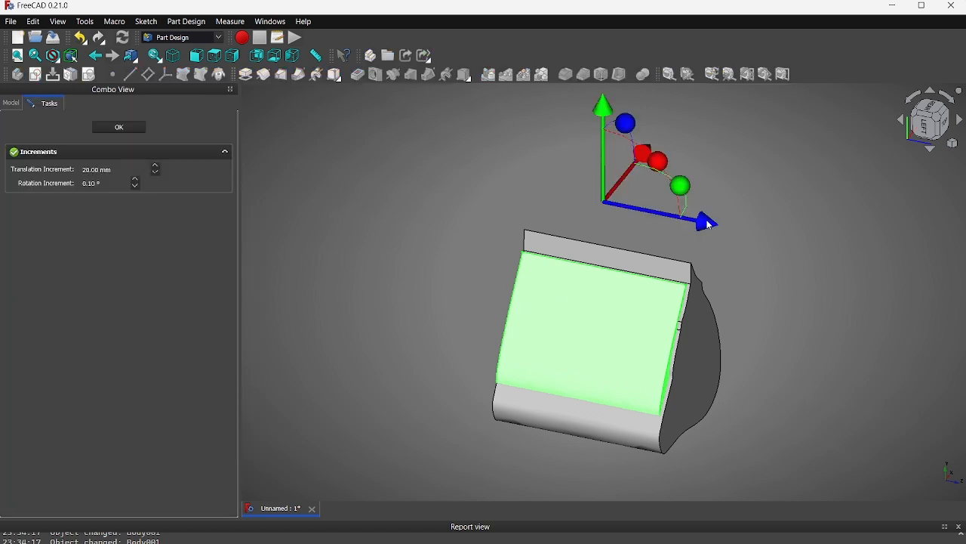
drag(708, 223, 709, 223)
middle_drag(712, 227, 598, 261)
scroll(512, 302, up, 2)
scroll(509, 297, up, 4)
scroll(482, 300, down, 4)
scroll(596, 275, down, 3)
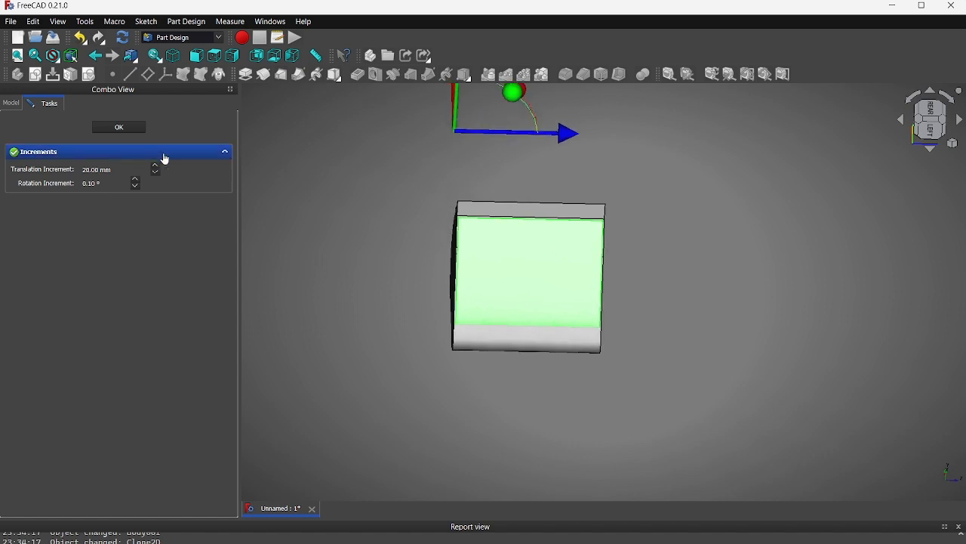
click(139, 126)
click(187, 234)
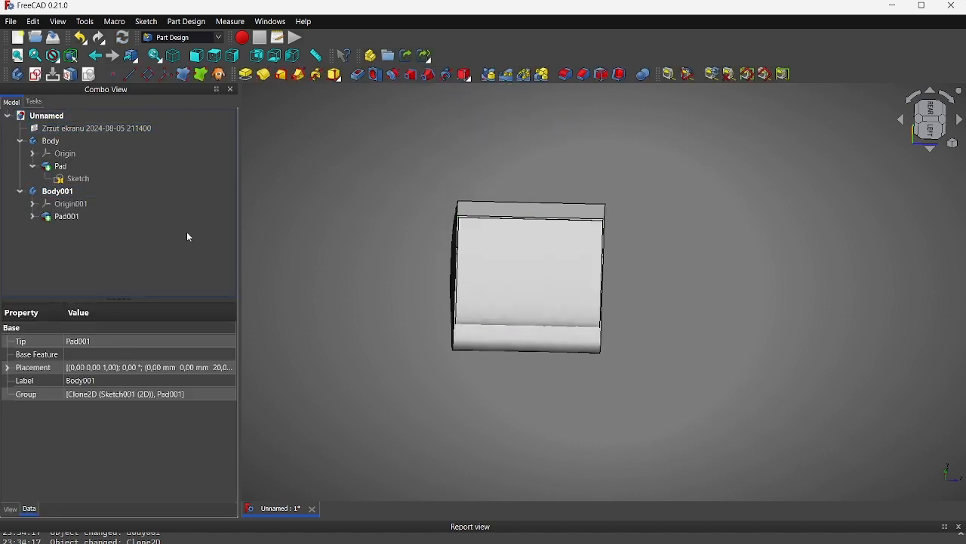
- Set the shape color of the inner body, Body001, to orange
click(57, 192)
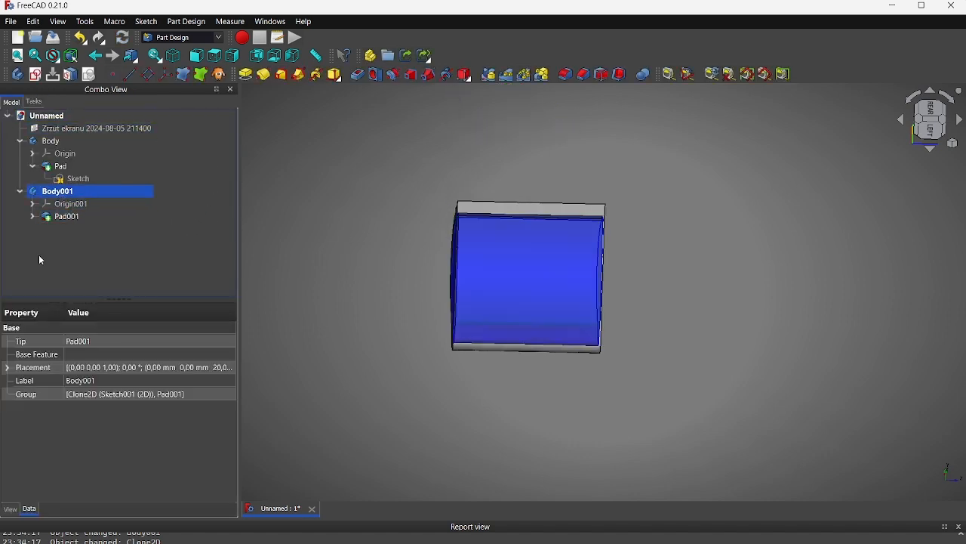
click(10, 510)
scroll(58, 487, down, 5)
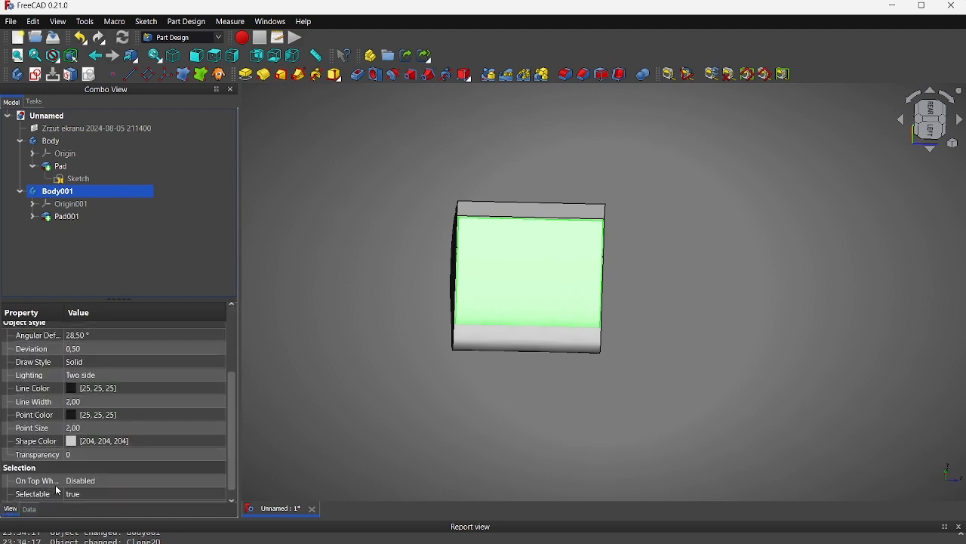
click(117, 445)
click(130, 447)
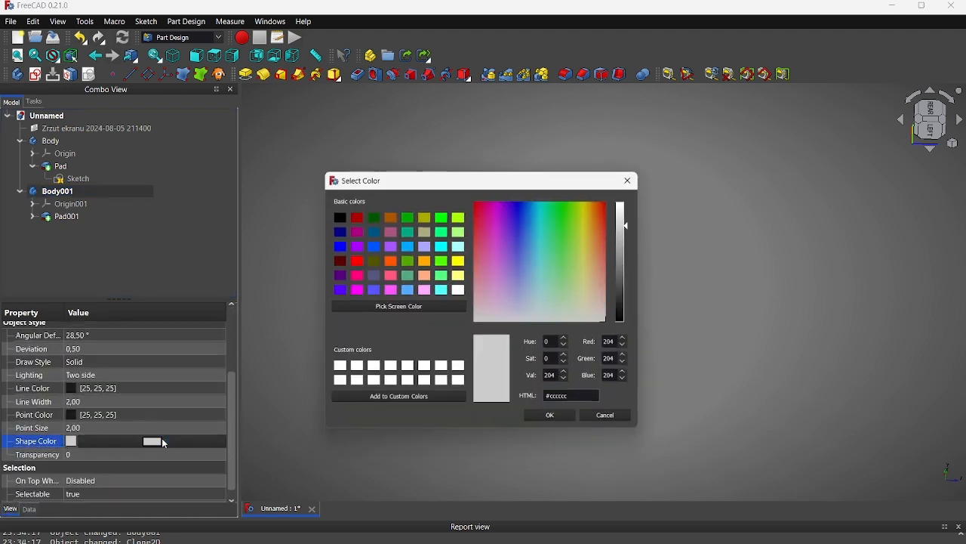
click(389, 261)
click(544, 420)
middle_drag(490, 374, 564, 389)
click(564, 389)
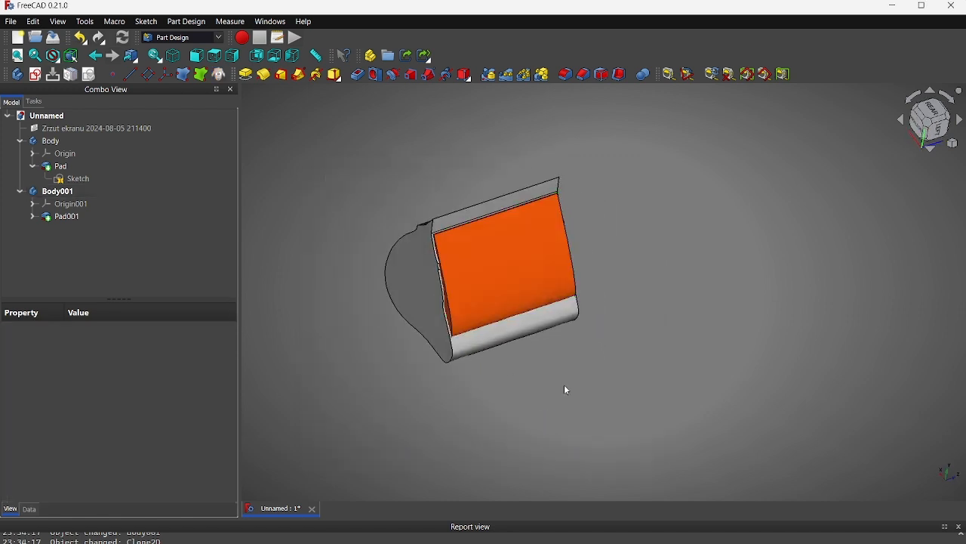
- Set the outer body's shape color to black (#000000) and check the contrast with the inner body
click(47, 142)
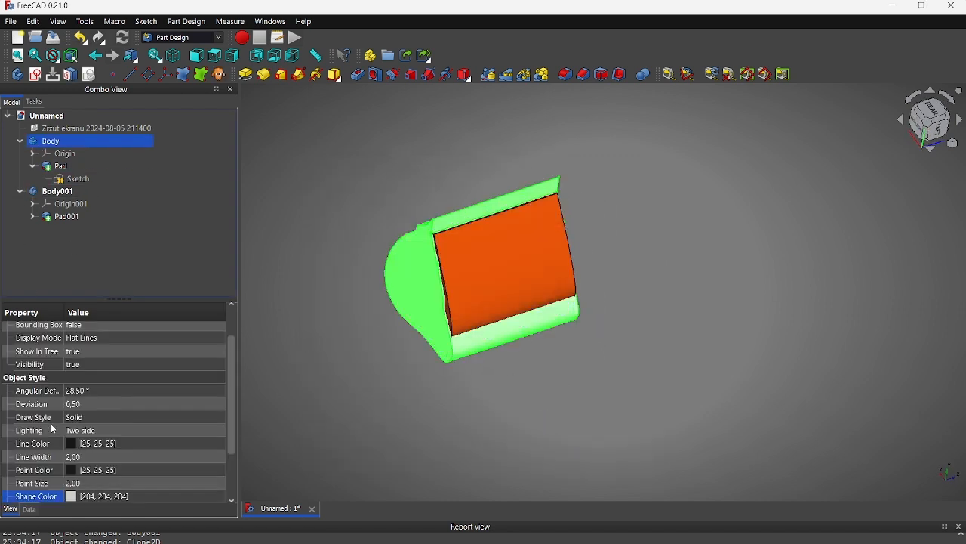
click(139, 495)
click(155, 497)
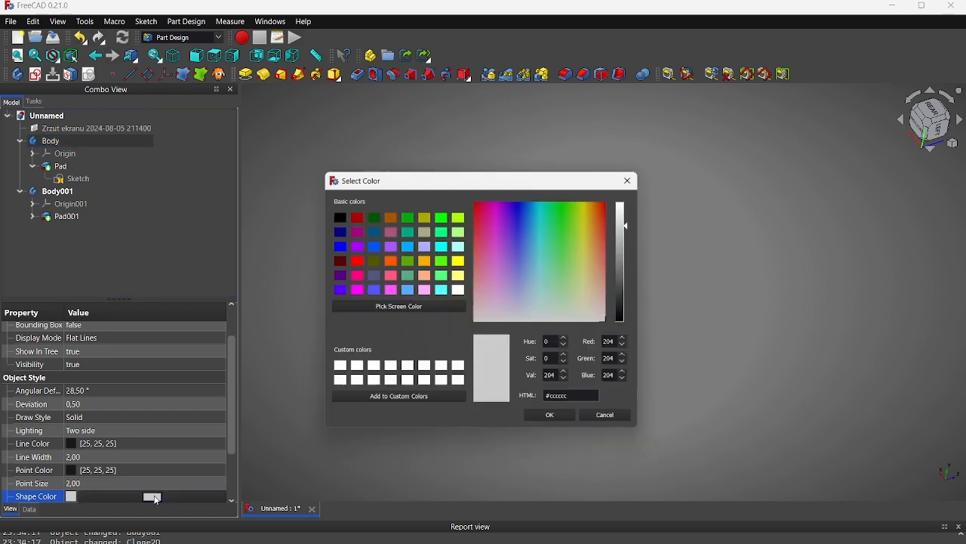
click(335, 216)
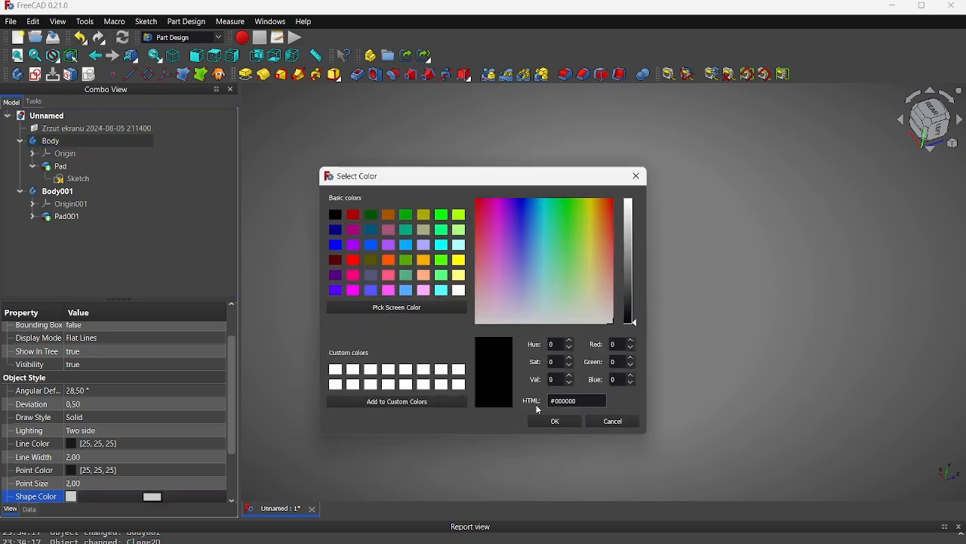
click(542, 420)
click(497, 406)
middle_drag(497, 406, 398, 459)
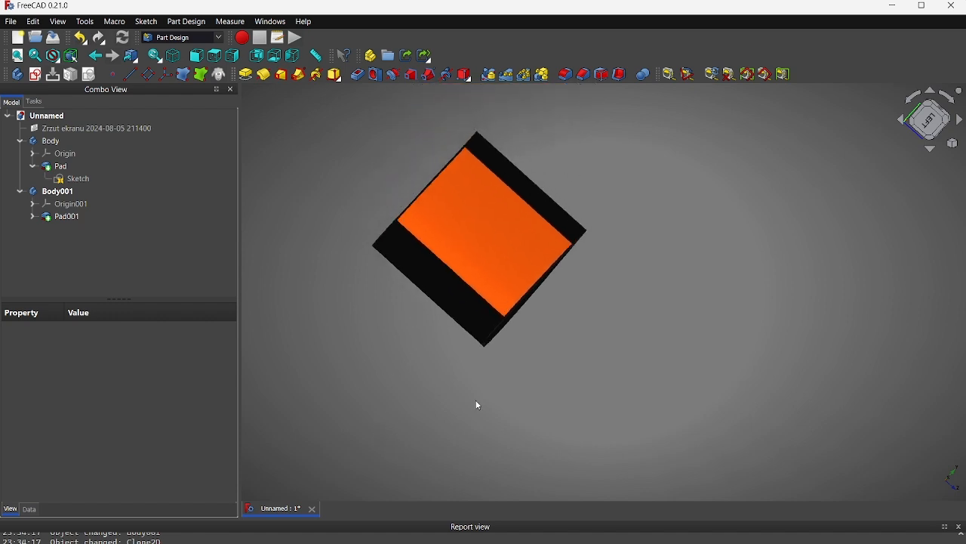
middle_drag(636, 339, 721, 437)
- Cut the inner body out of the outer body with a Part workbench Boolean cut to hollow the bucket
click(48, 142)
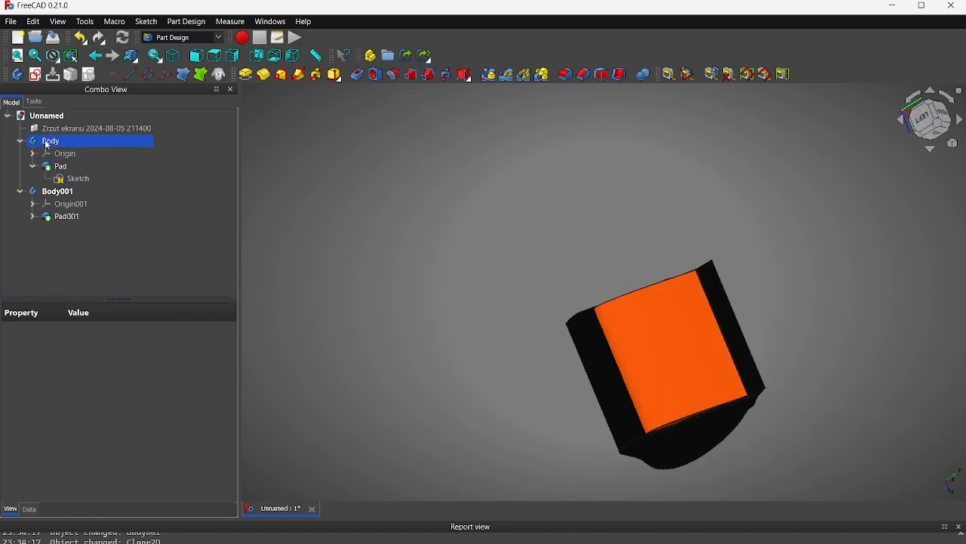
click(68, 204)
click(64, 193)
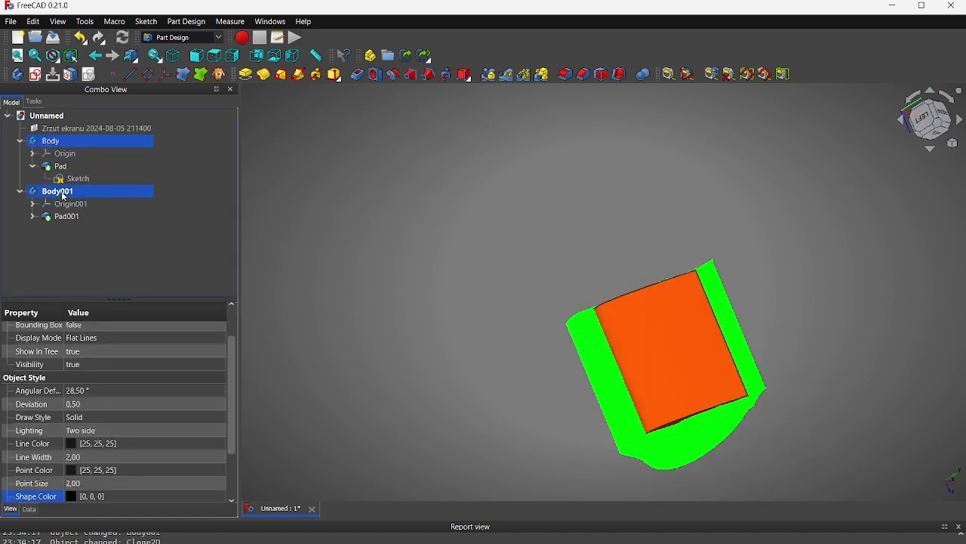
click(169, 38)
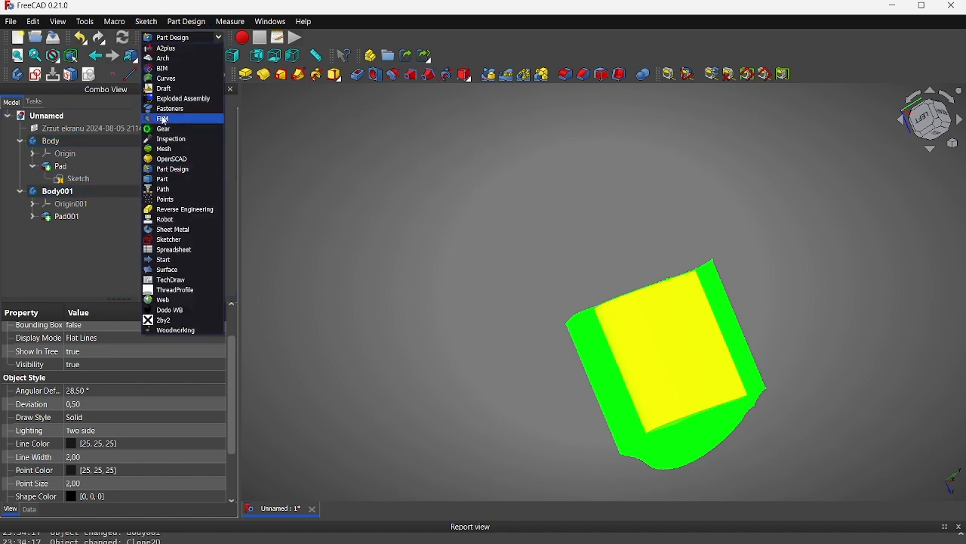
click(162, 179)
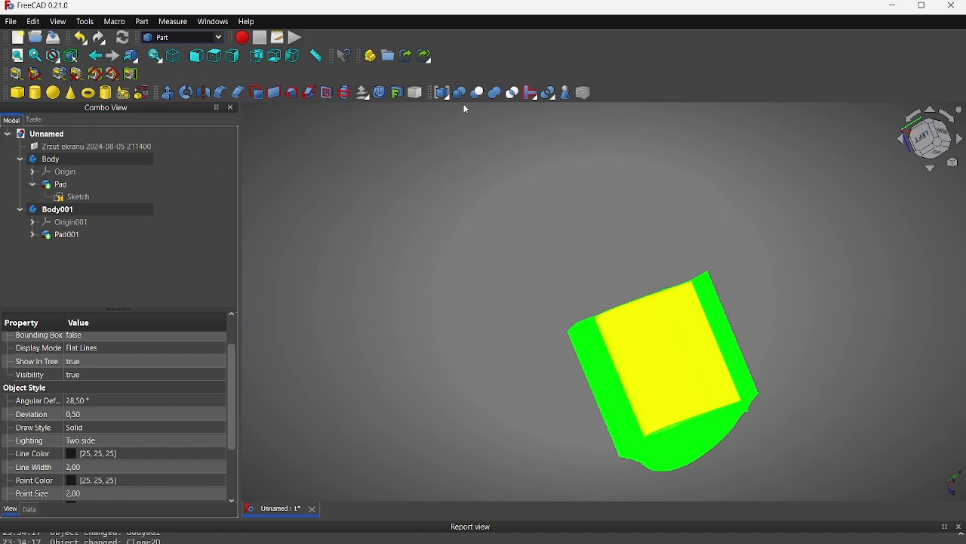
click(476, 92)
middle_drag(533, 199, 737, 171)
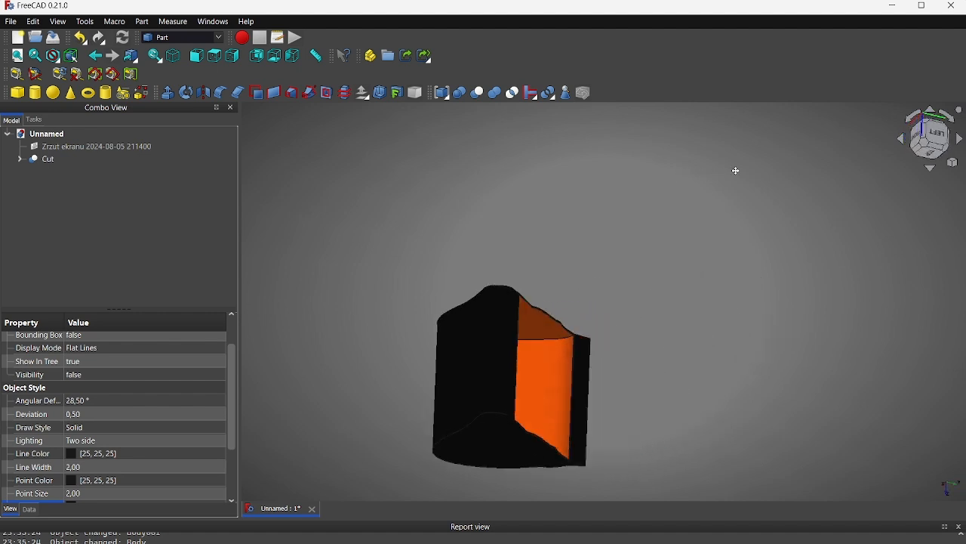
- Set the shape color of the cut result to white (#ffffff) and check the hollow bucket
click(33, 163)
click(19, 161)
scroll(94, 450, down, 2)
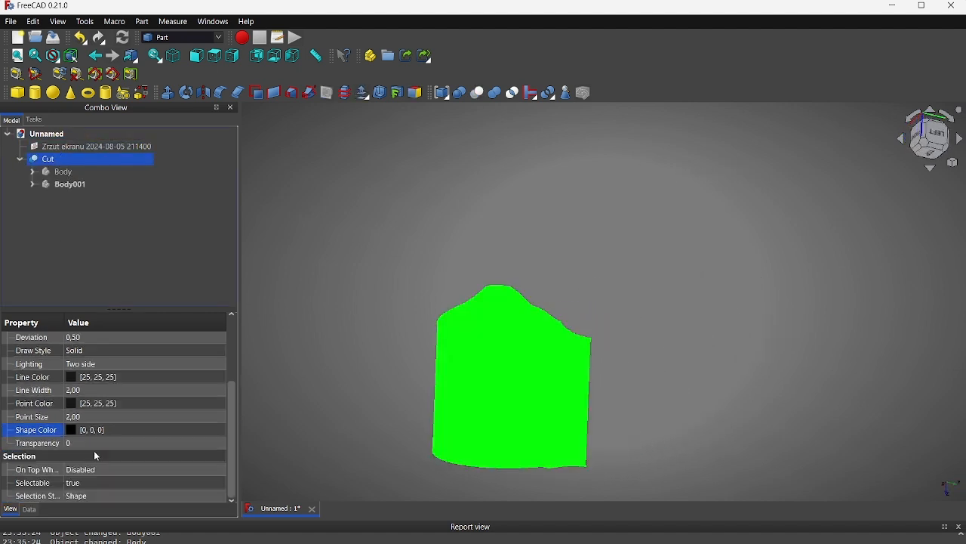
click(76, 430)
click(165, 435)
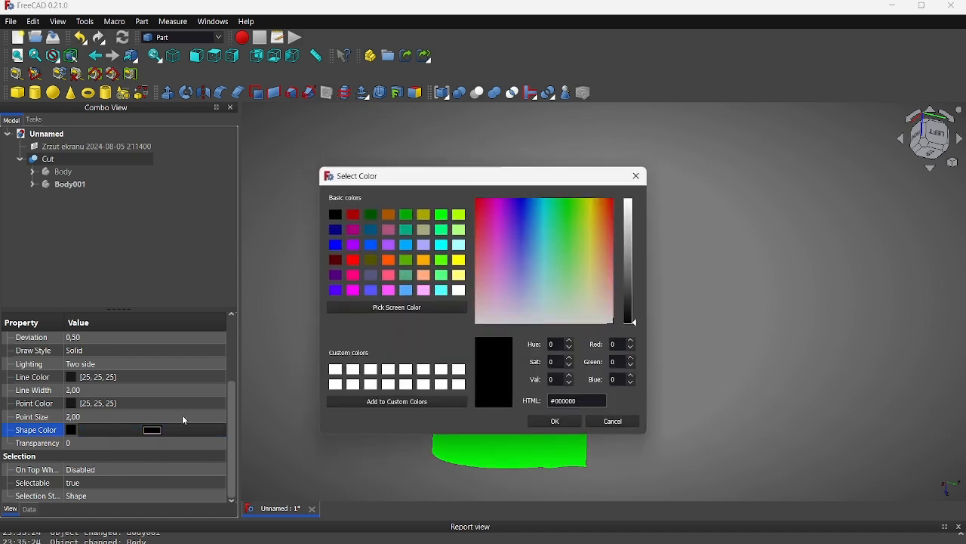
click(340, 370)
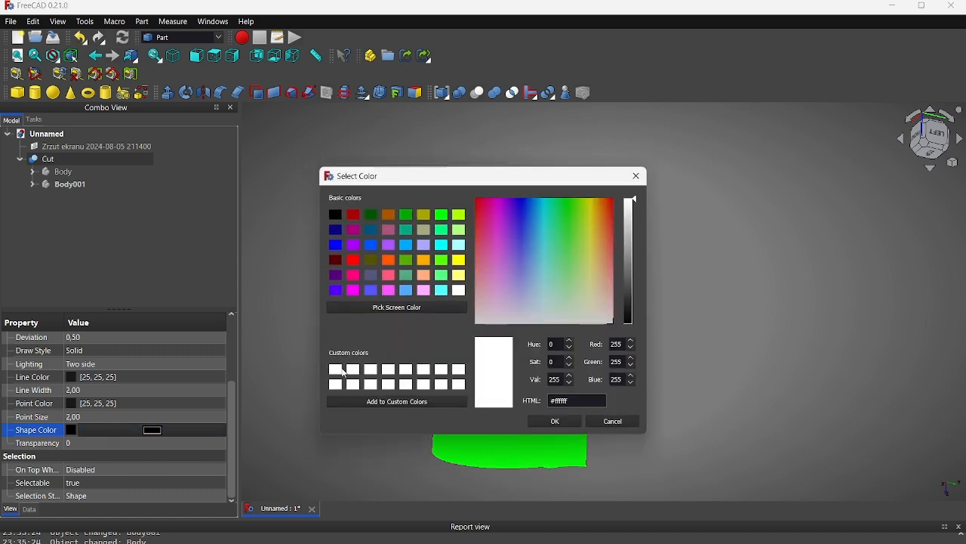
click(556, 422)
click(678, 423)
middle_drag(677, 424, 751, 395)
- Show the reference image again and compare the hollow bucket with it from the top and at an angle
click(57, 157)
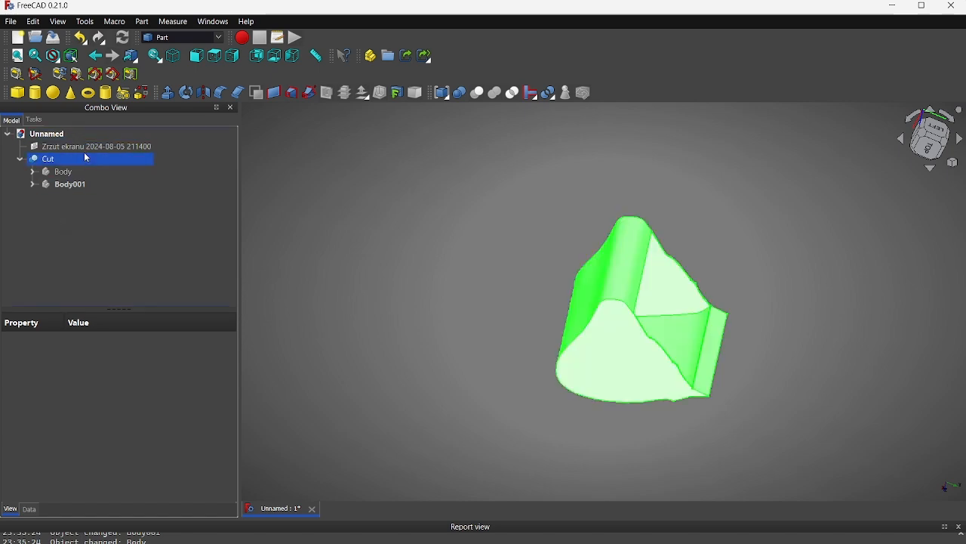
ctrl+click(84, 148)
click(82, 149)
key(space)
middle_drag(420, 216, 274, 323)
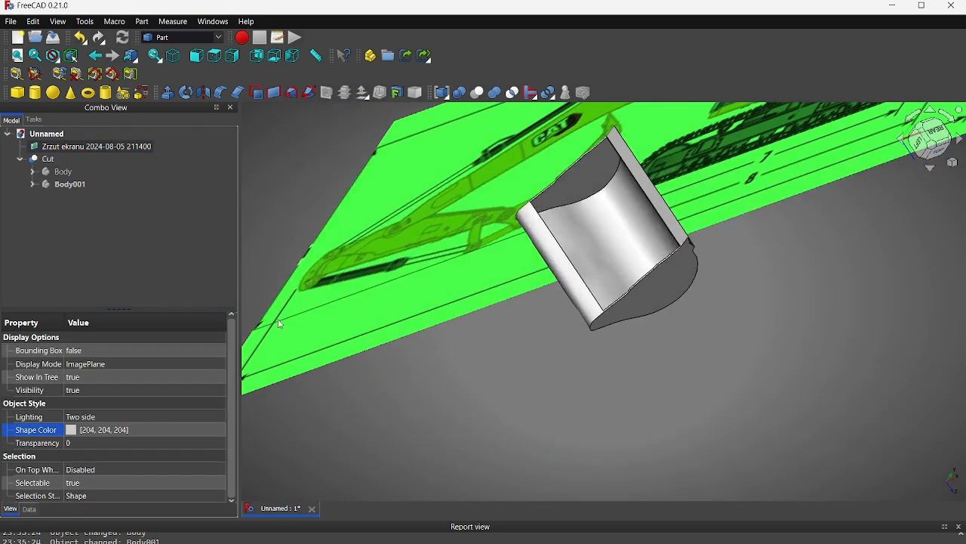
click(938, 151)
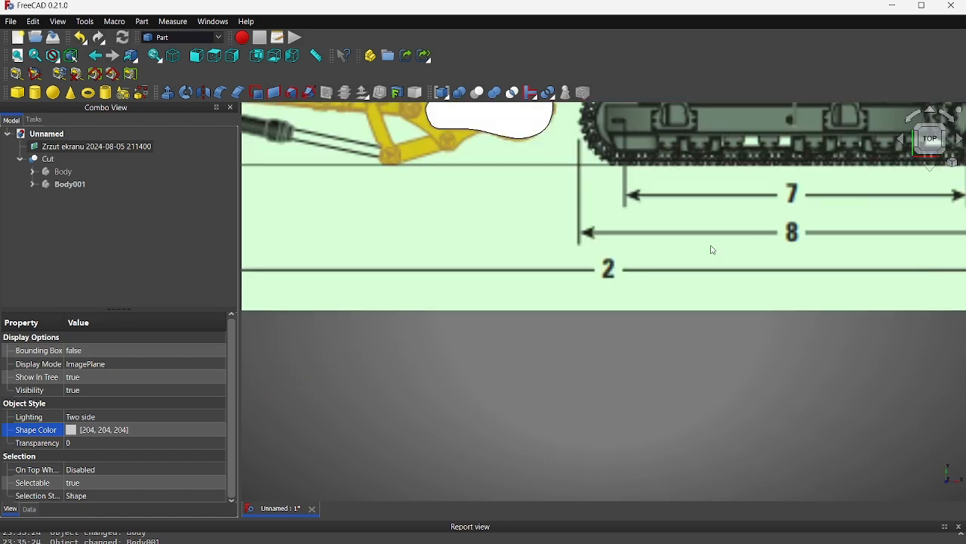
scroll(706, 258, down, 4)
middle_drag(709, 255, 668, 360)
scroll(562, 299, up, 5)
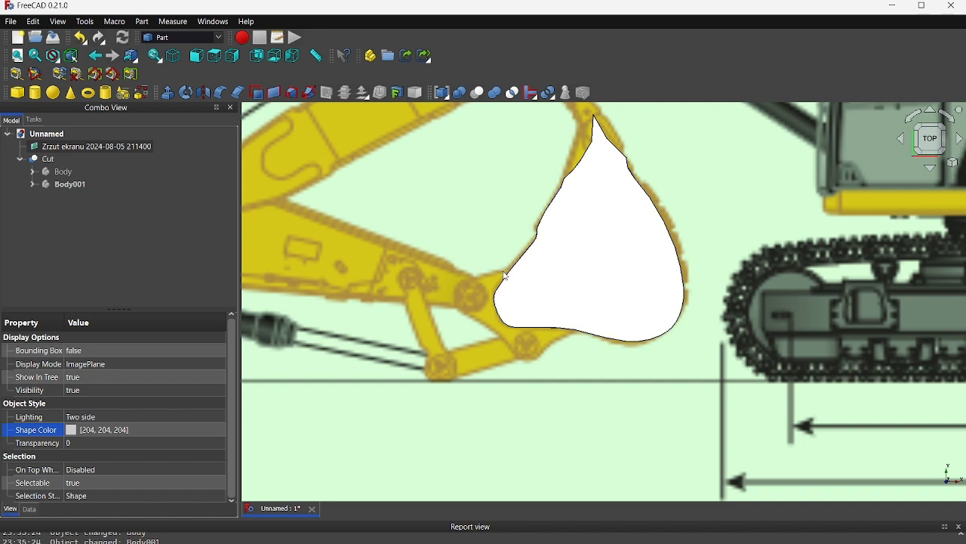
scroll(505, 277, down, 2)
middle_drag(503, 272, 547, 305)
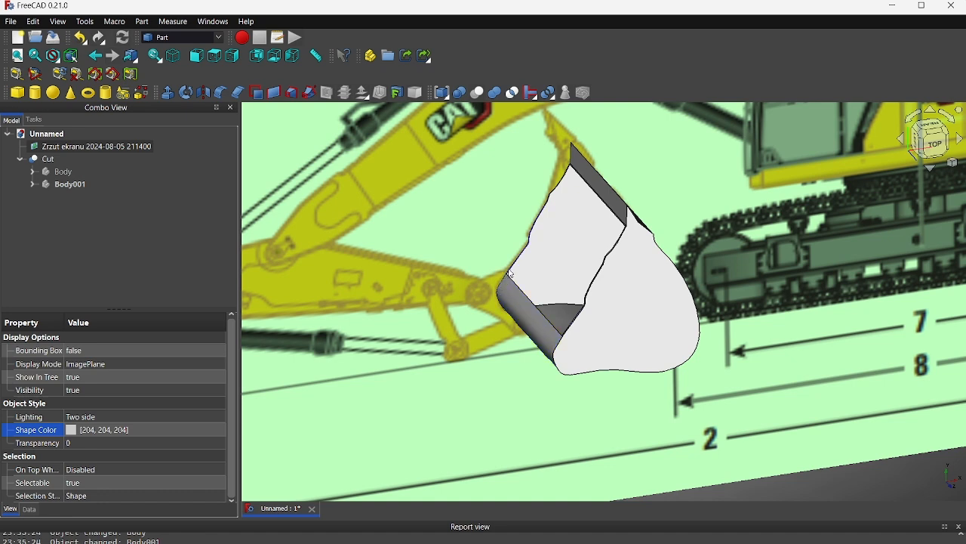
- Switch to the web browser and search Bing for "cat 374 extreme duty bucket"
middle_drag(519, 345, 559, 334)
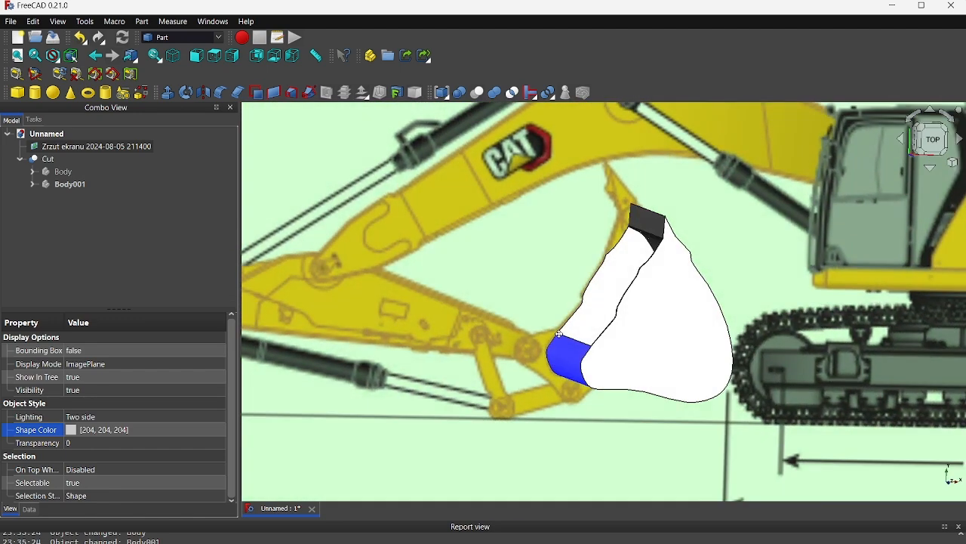
mouse_move(566, 543)
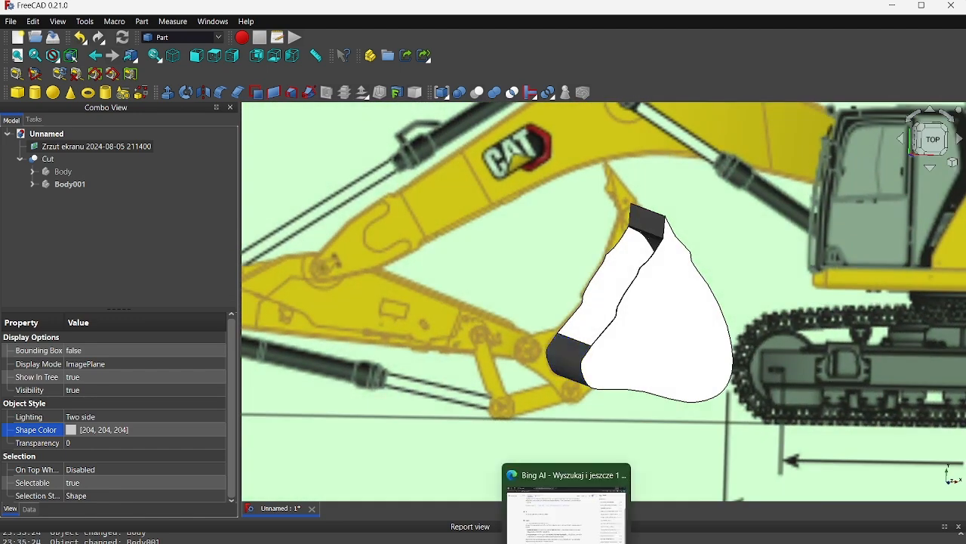
click(566, 513)
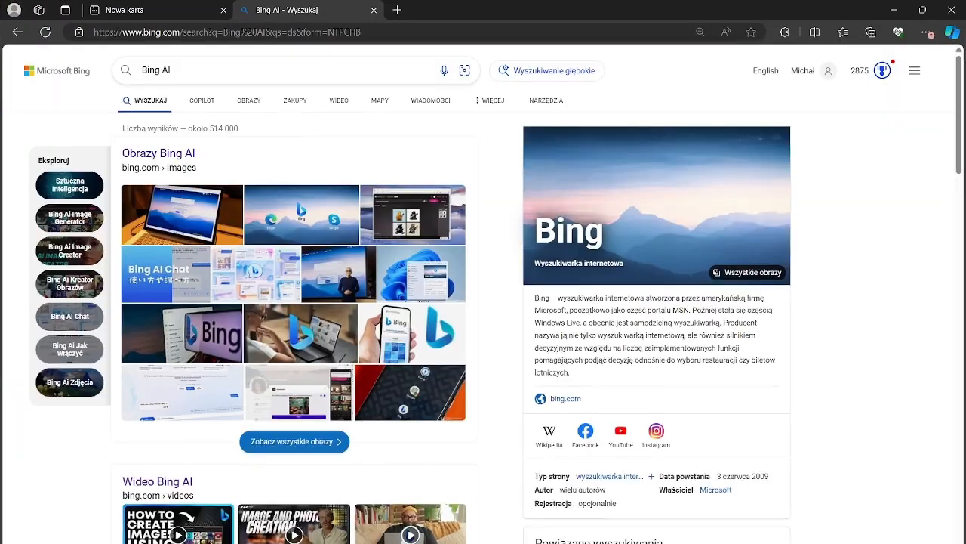
click(566, 543)
click(566, 543)
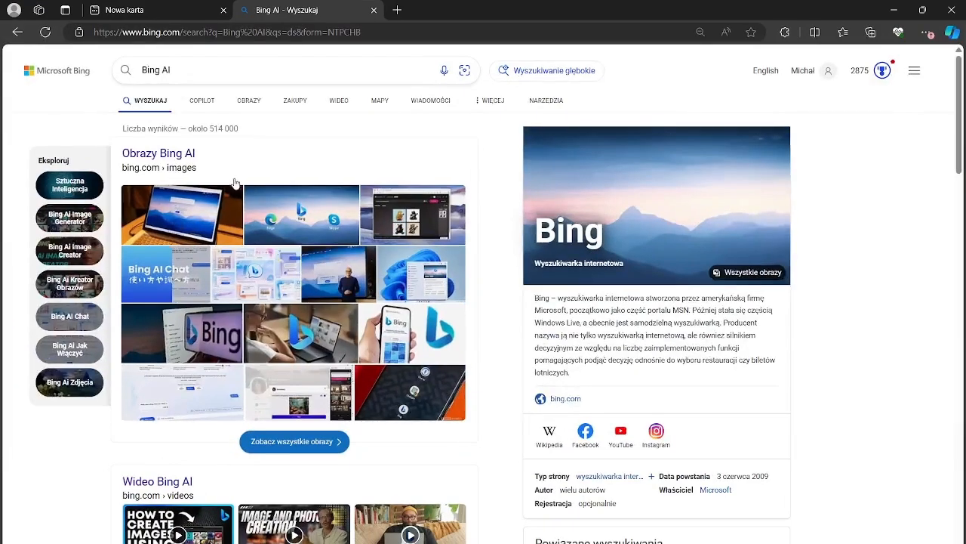
click(217, 68)
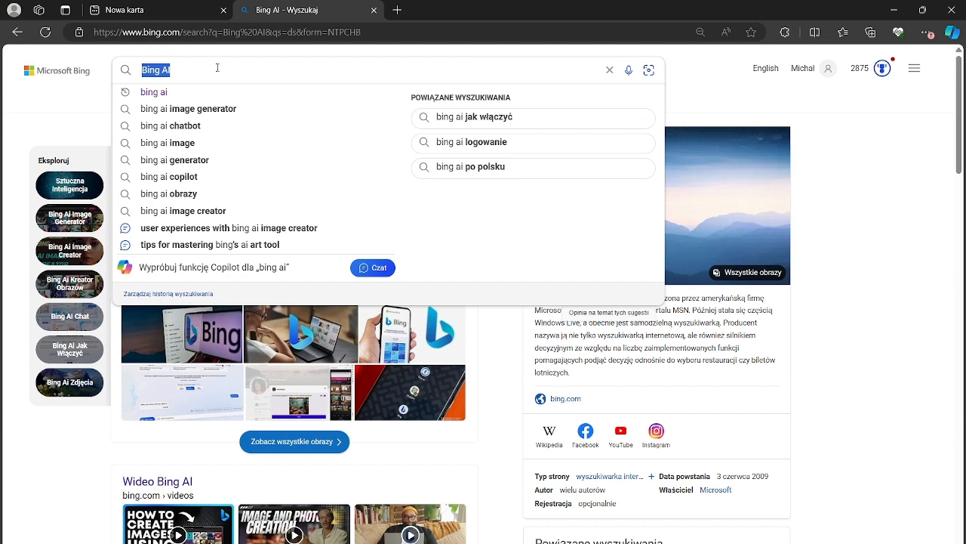
text(cat )
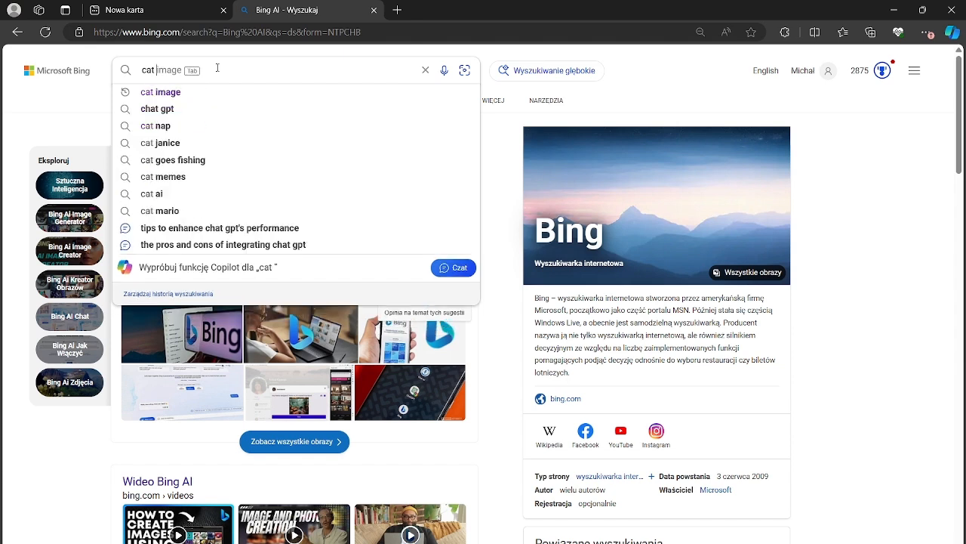
text(374 )
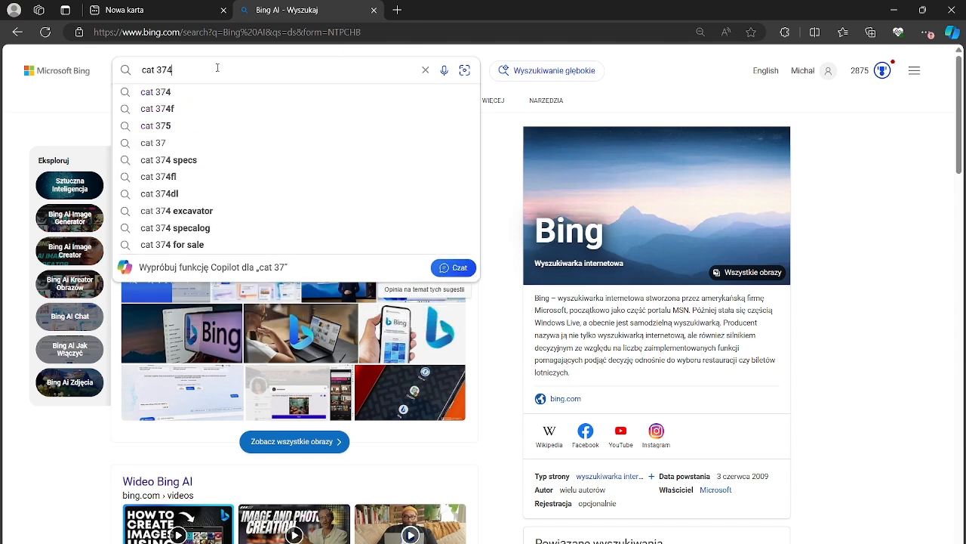
text(ext)
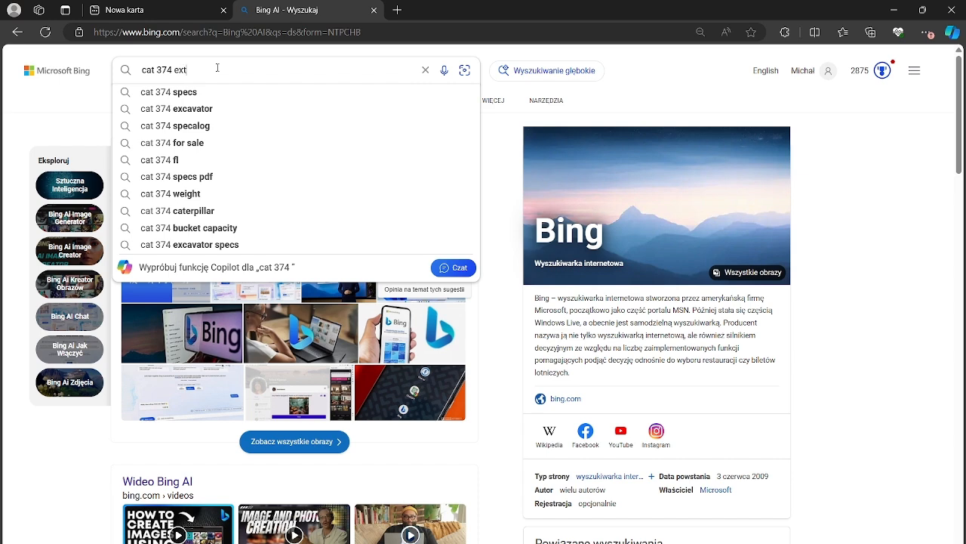
text(rem)
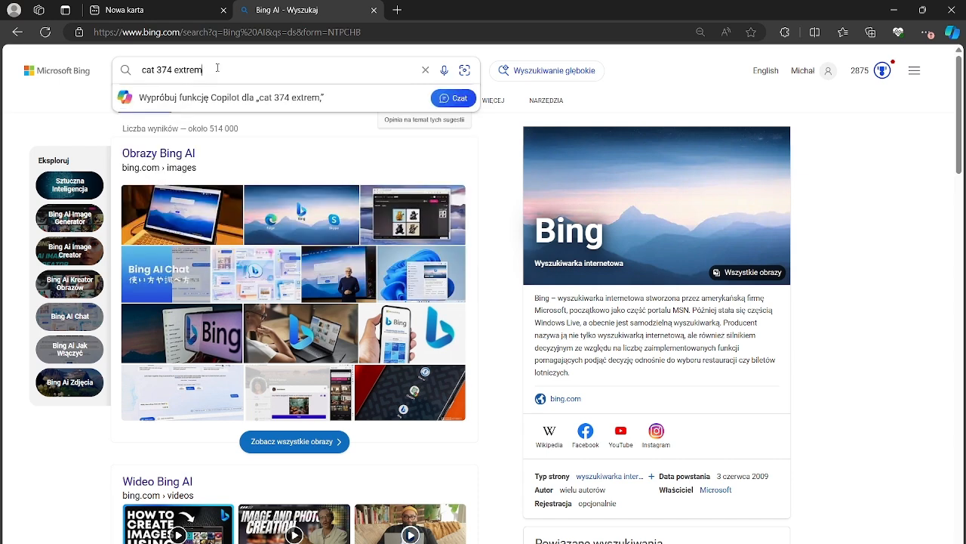
text(,e duty bucket)
key(Return)
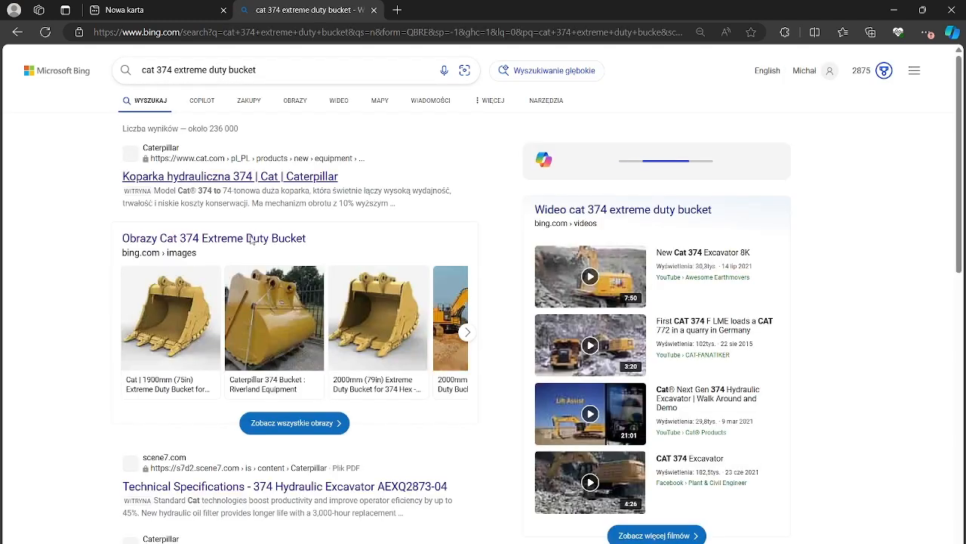
- Show the image results for the bucket search and examine the bucket photos up close
click(204, 105)
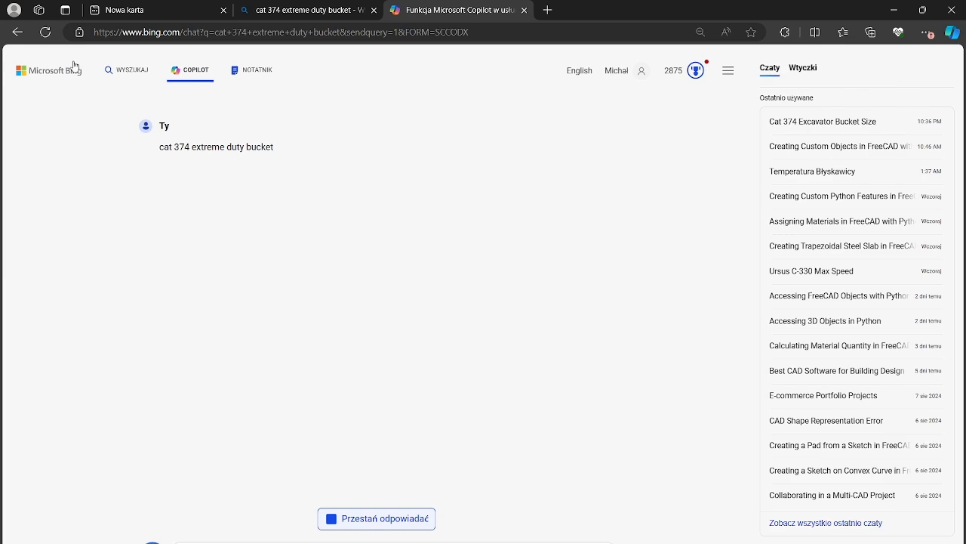
click(16, 32)
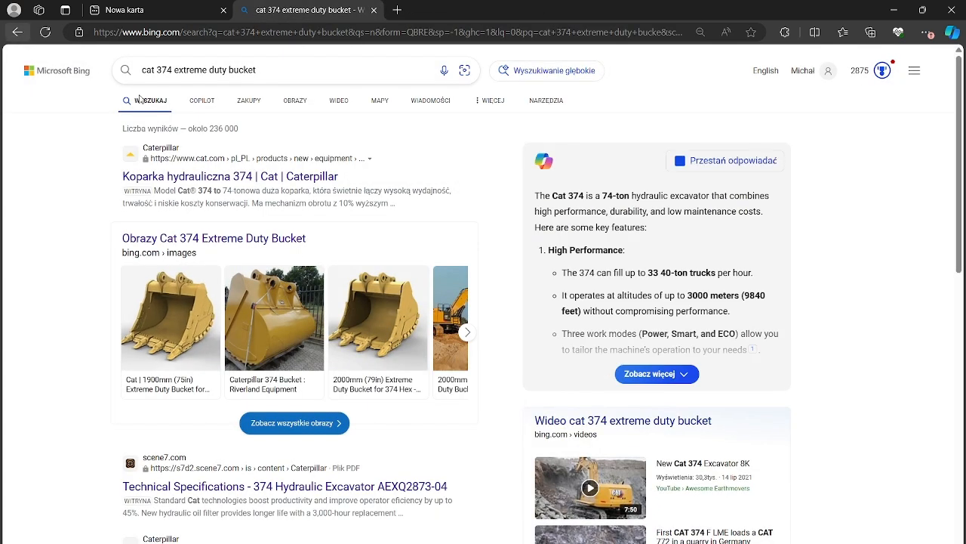
click(294, 101)
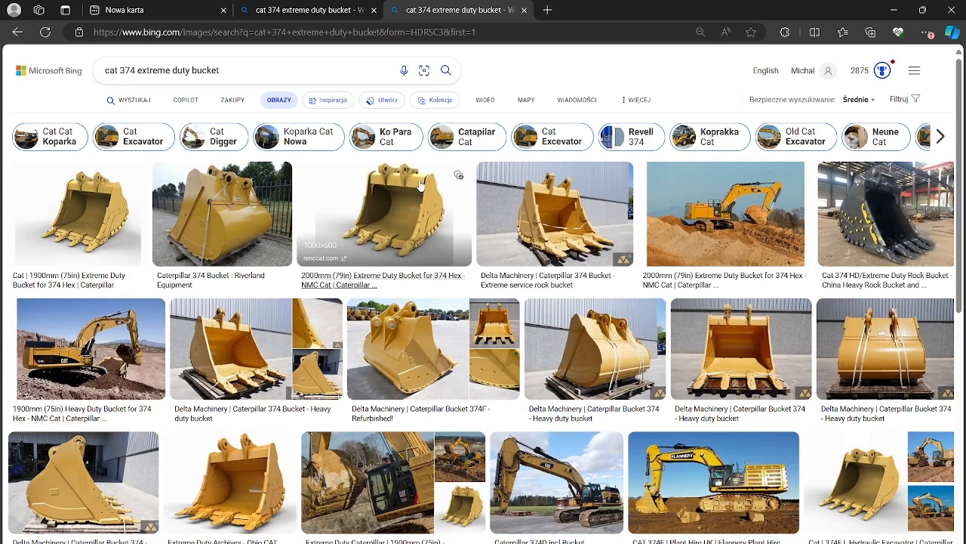
ctrl+scroll(239, 200, up, 5)
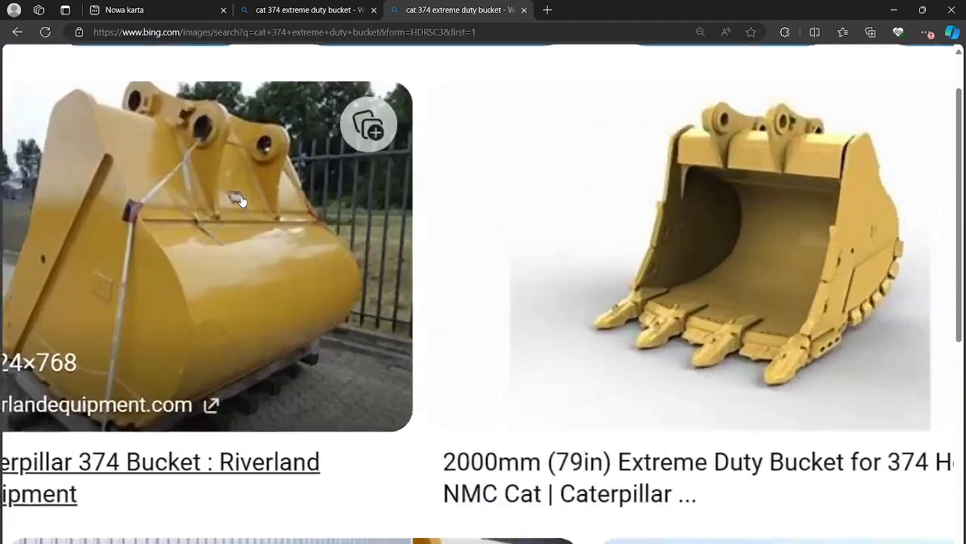
ctrl+scroll(240, 200, down, 5)
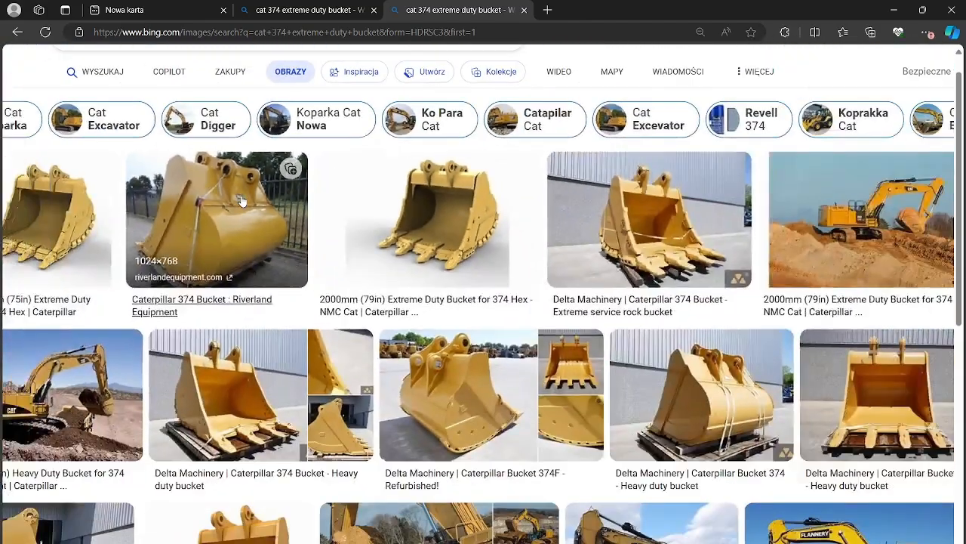
ctrl+scroll(242, 201, down, 2)
- Open the photo of the refurbished Caterpillar Bucket 374F, compare it with neighbouring photos and return to it to study the mounting brackets
click(447, 343)
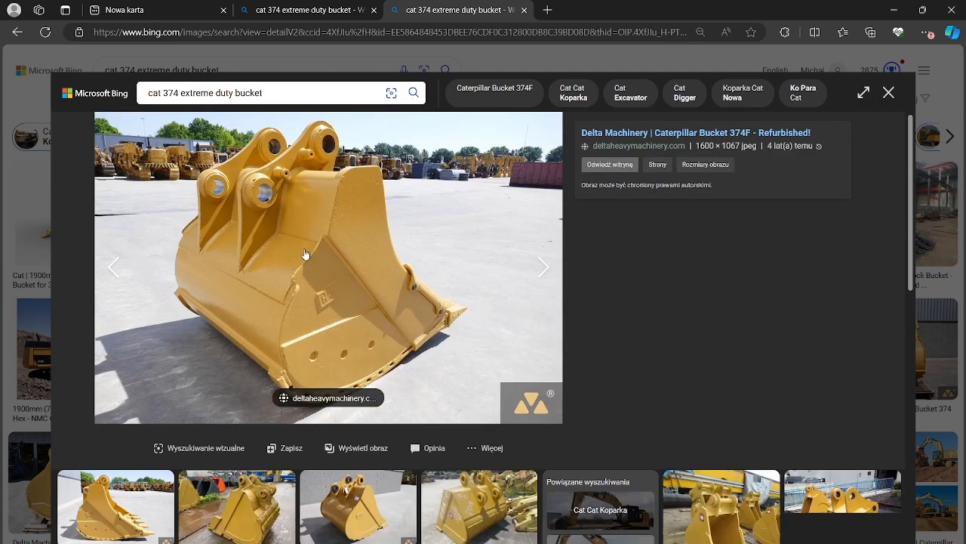
key(Right)
key(Right)
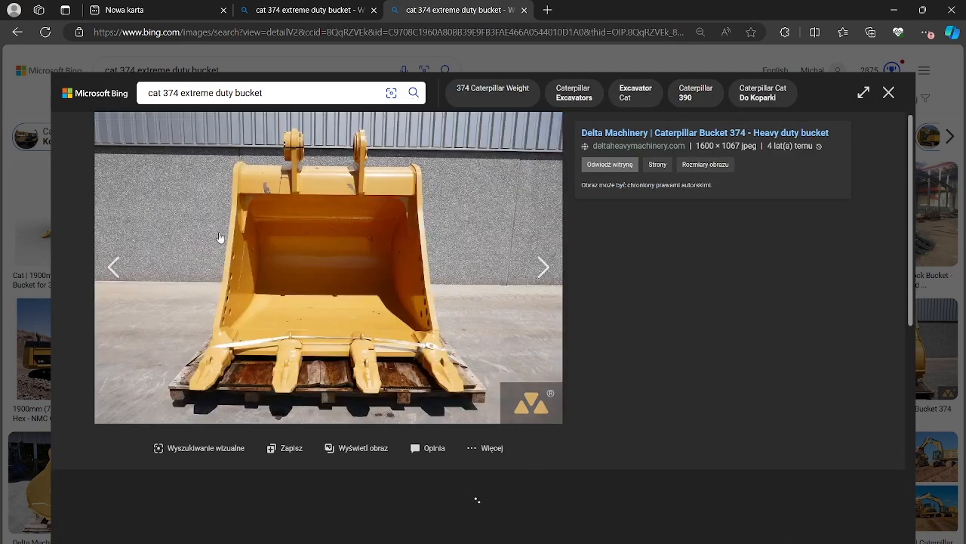
click(119, 265)
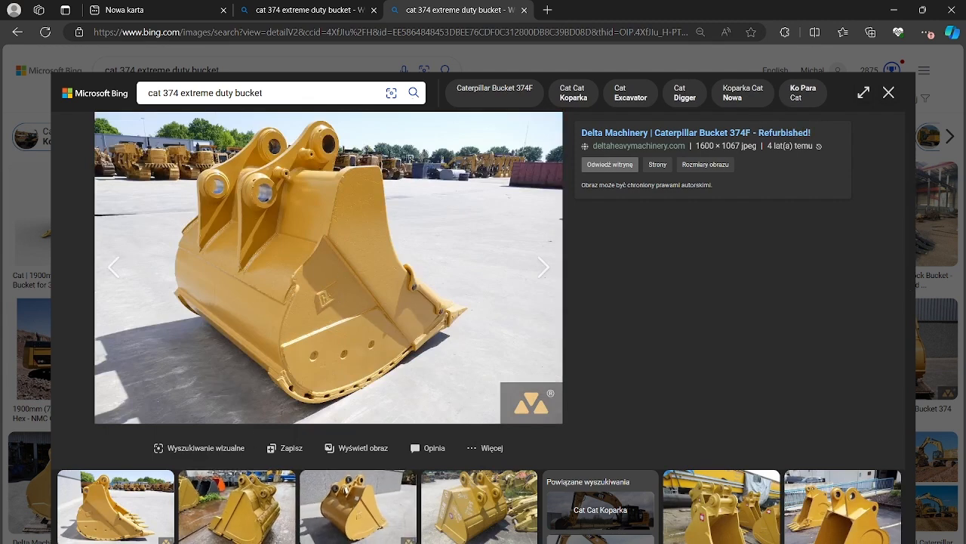
- Switch back to FreeCAD and create a new body in the Part Design workbench
click(650, 542)
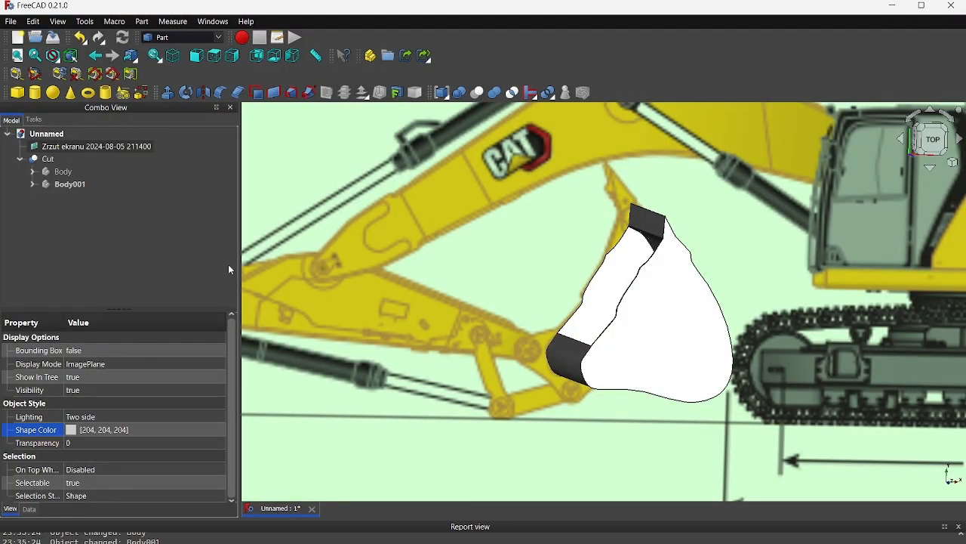
click(125, 246)
click(181, 37)
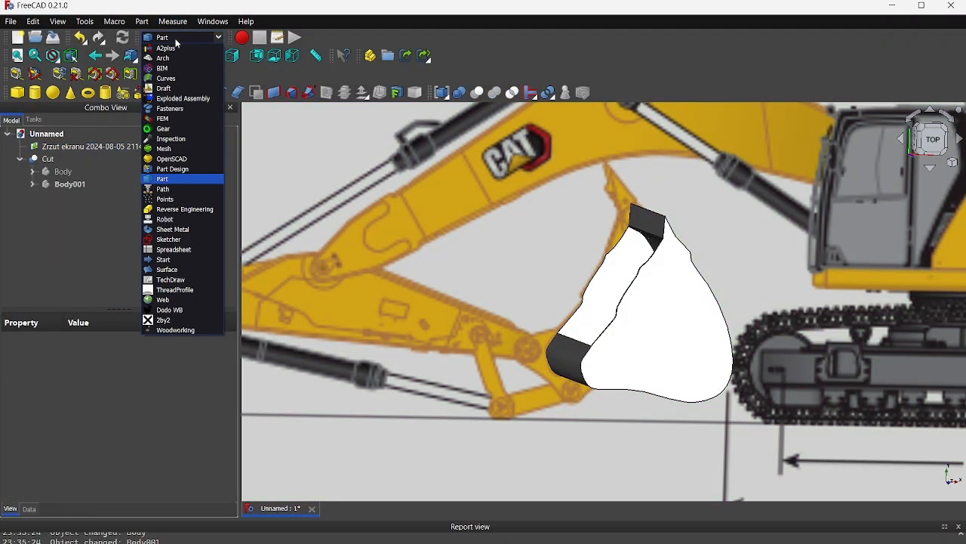
click(180, 169)
click(39, 142)
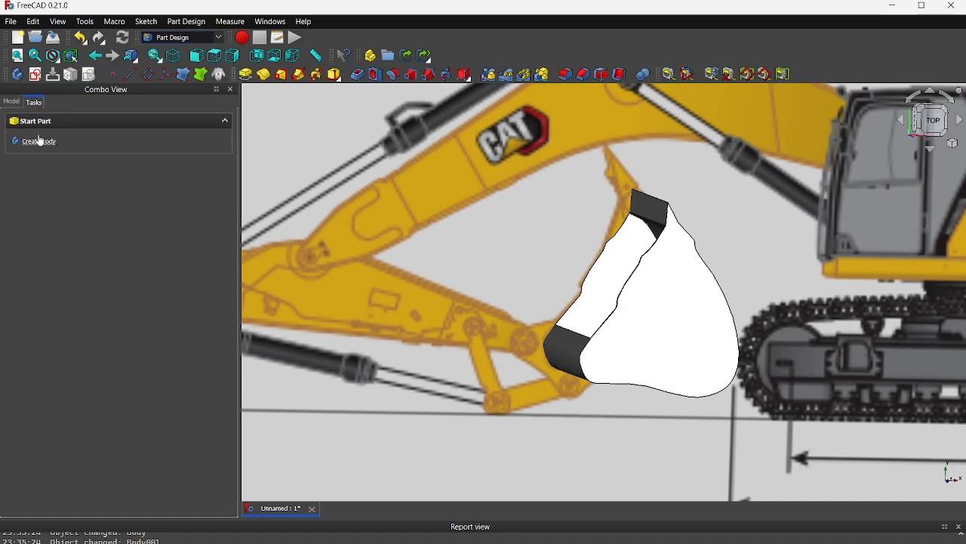
click(11, 104)
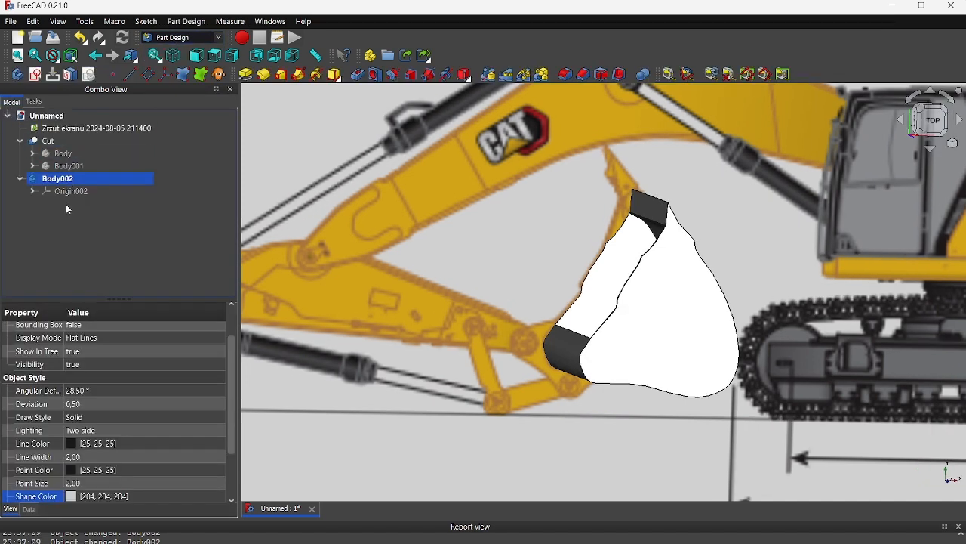
- Rename the new body as Mount Part
click(34, 508)
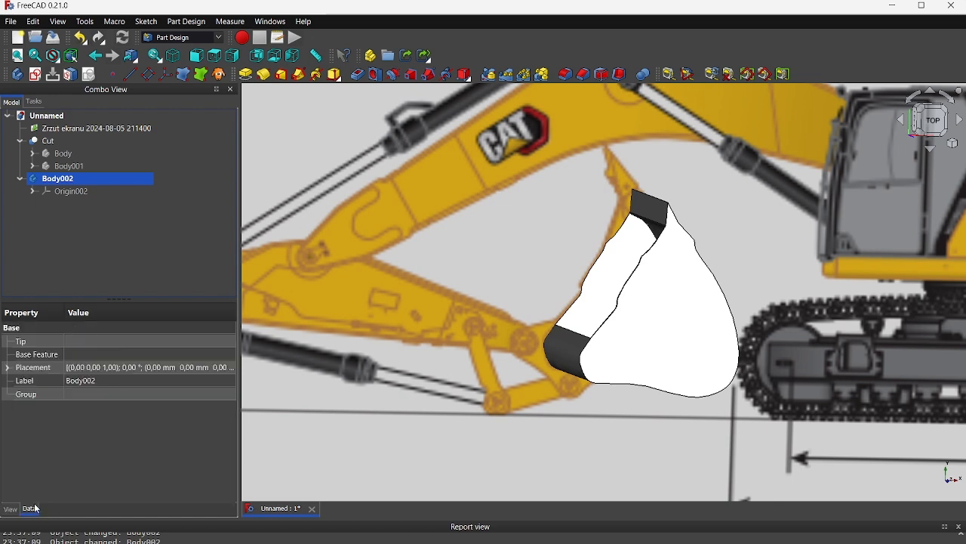
click(98, 382)
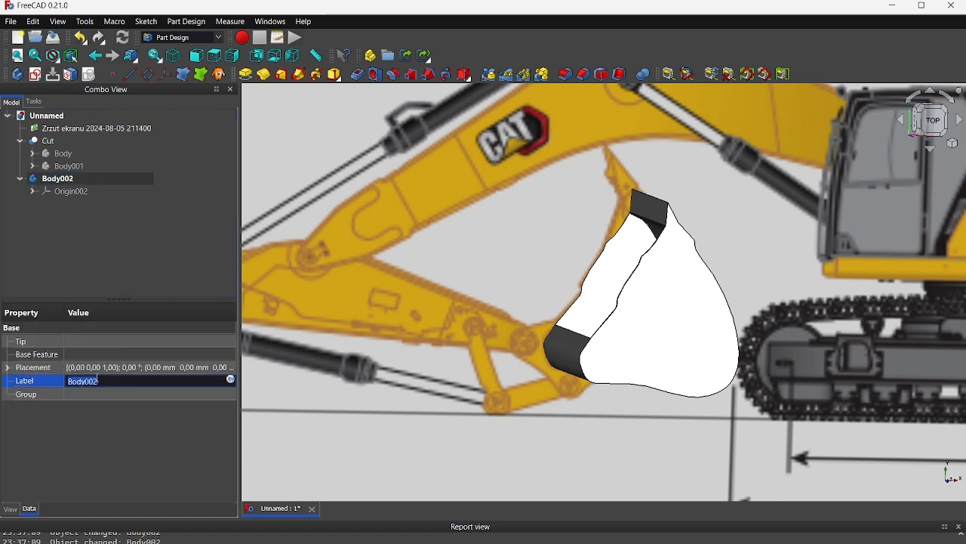
text(Mount Pr)
key(Return)
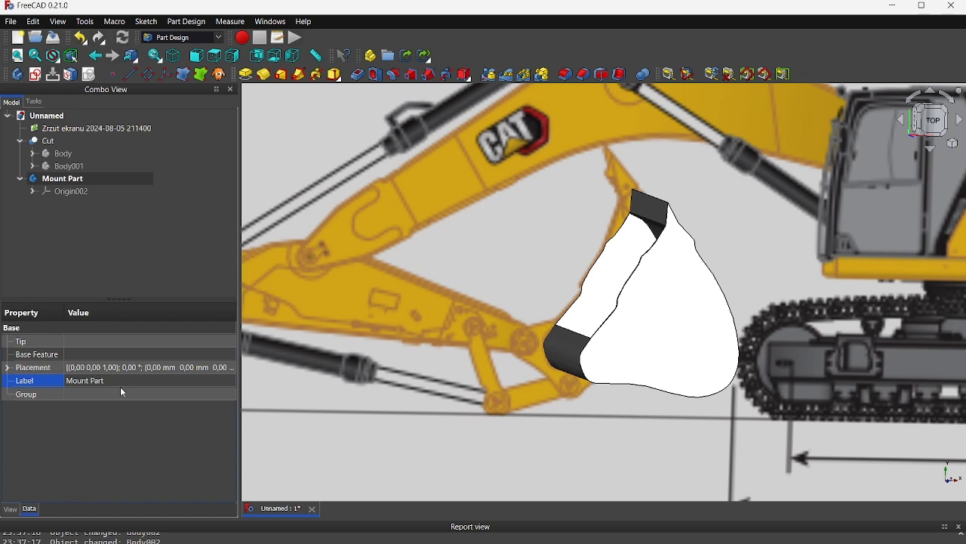
- Create a sketch on the XY base plane of the Mount Part body
middle_drag(433, 367, 395, 305)
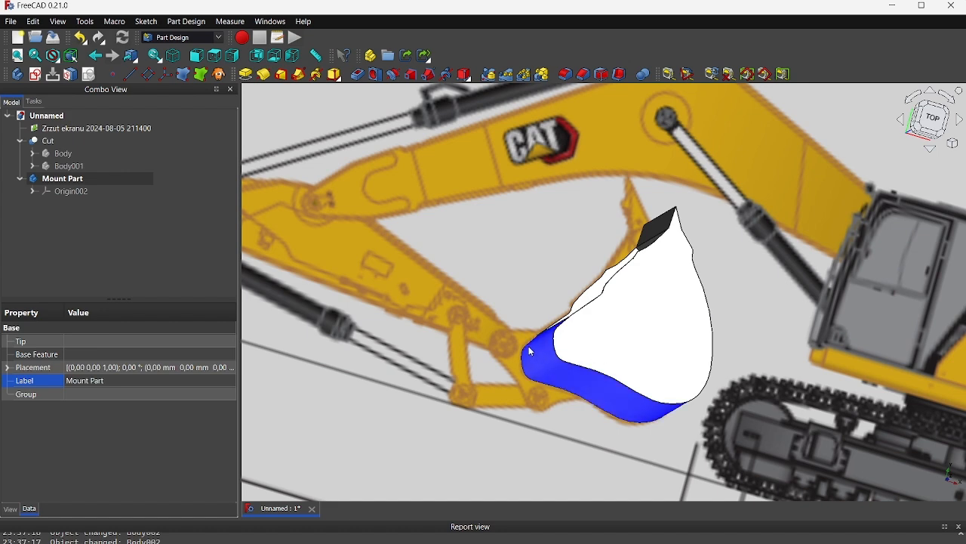
middle_drag(545, 336, 559, 371)
middle_drag(514, 330, 510, 357)
middle_drag(556, 387, 582, 401)
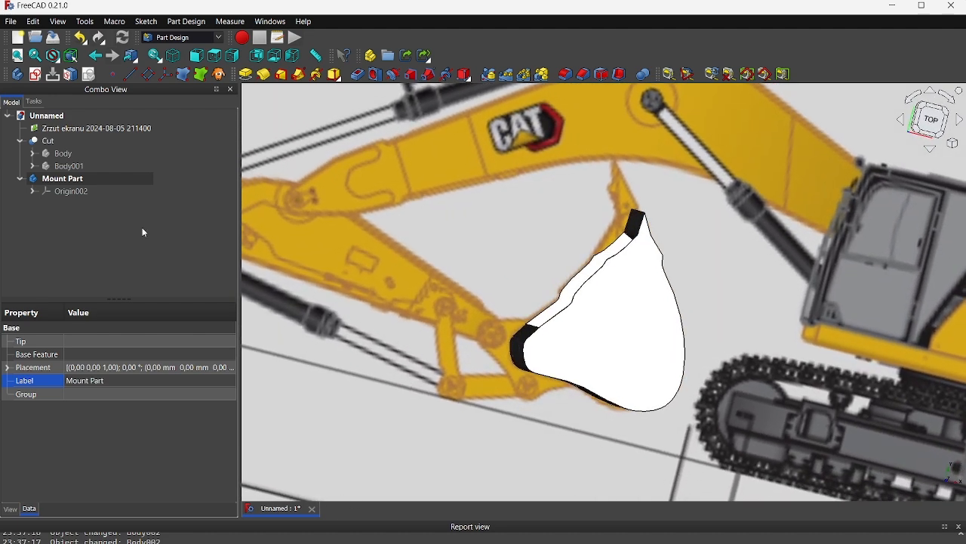
click(61, 131)
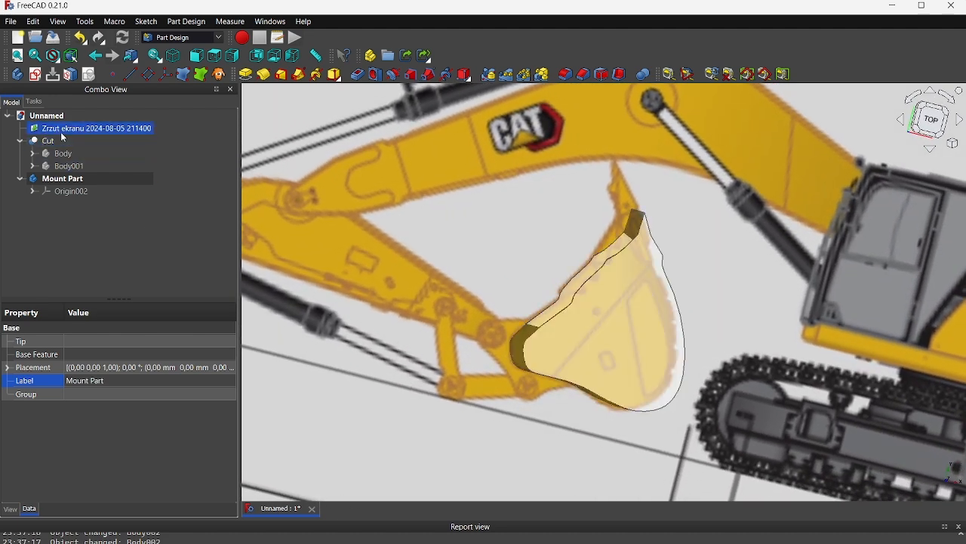
click(49, 179)
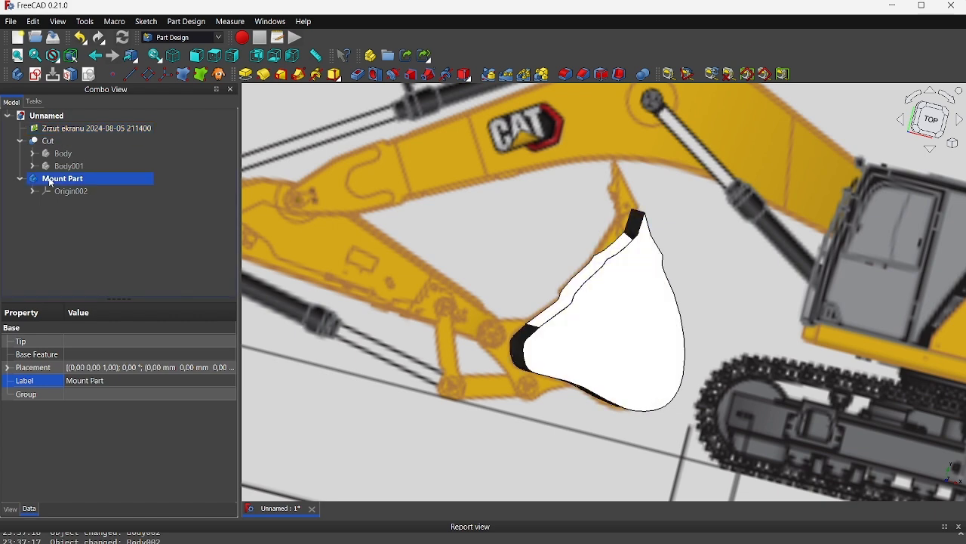
click(36, 75)
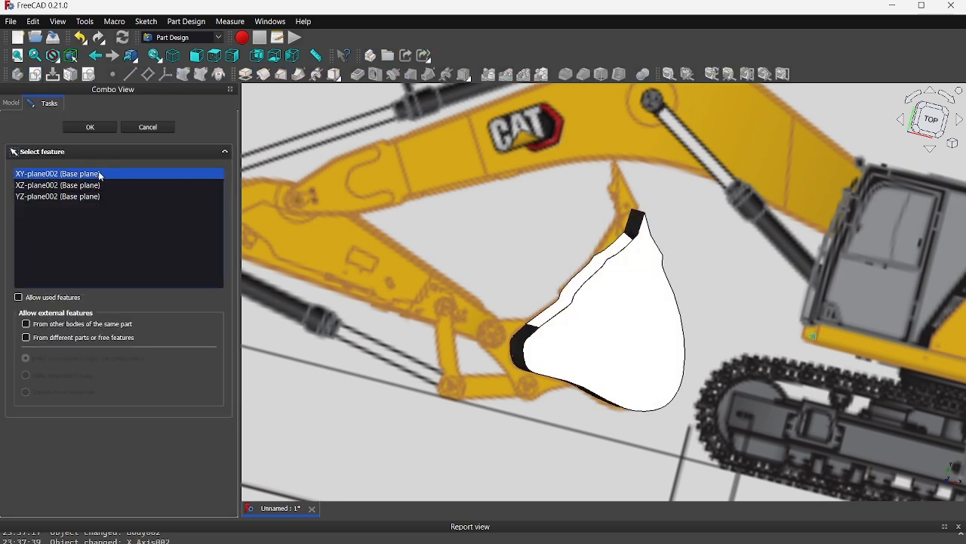
click(90, 128)
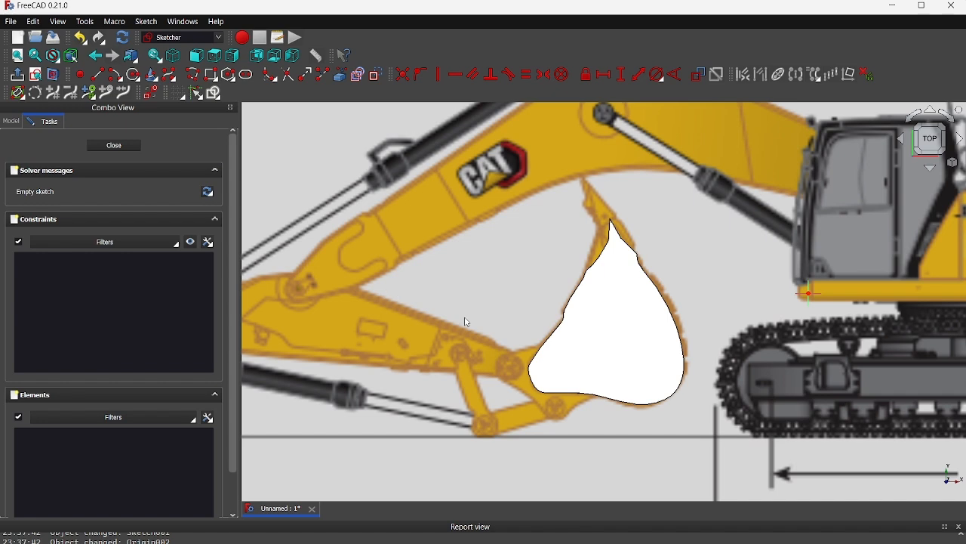
- Start a B-spline and section the view at the sketch plane to expose the bracket in the reference image
middle_drag(537, 346, 558, 353)
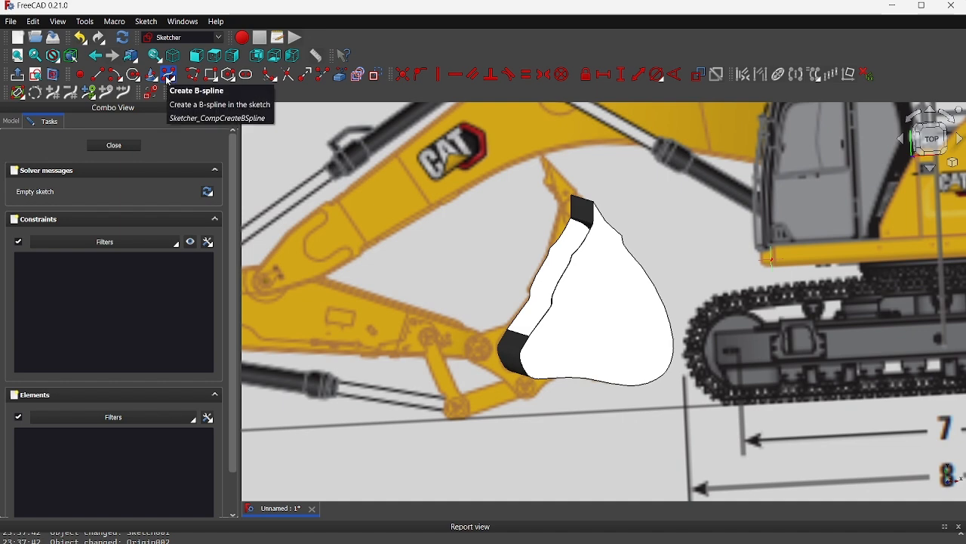
click(169, 77)
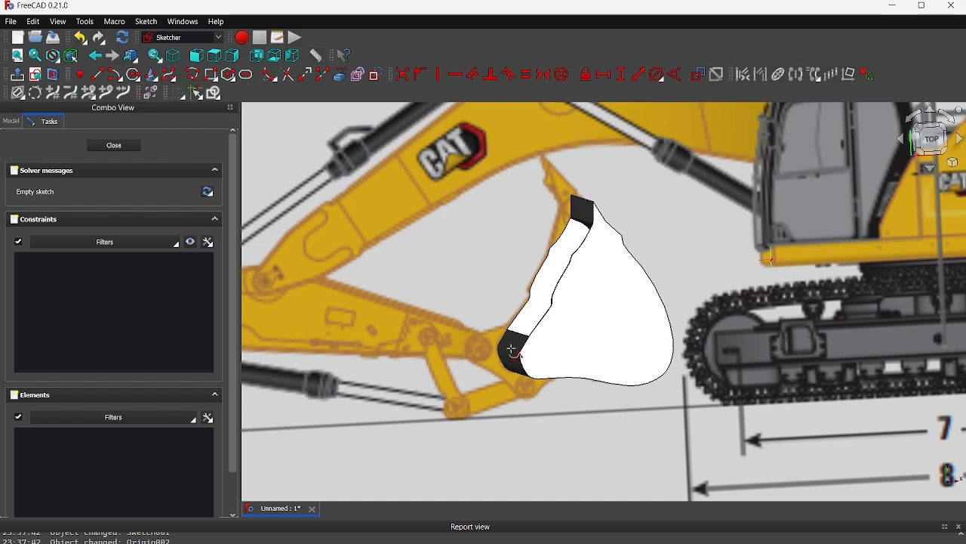
scroll(511, 340, up, 10)
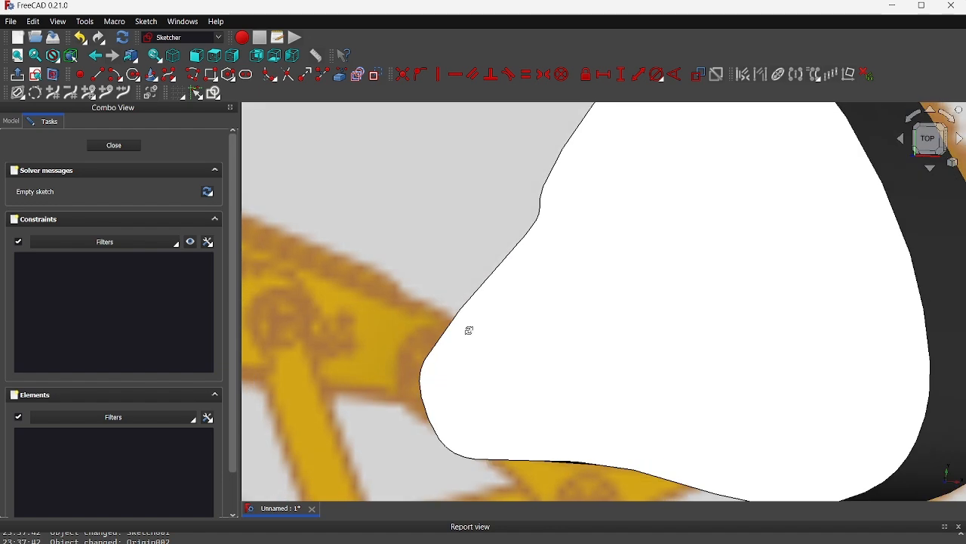
click(53, 75)
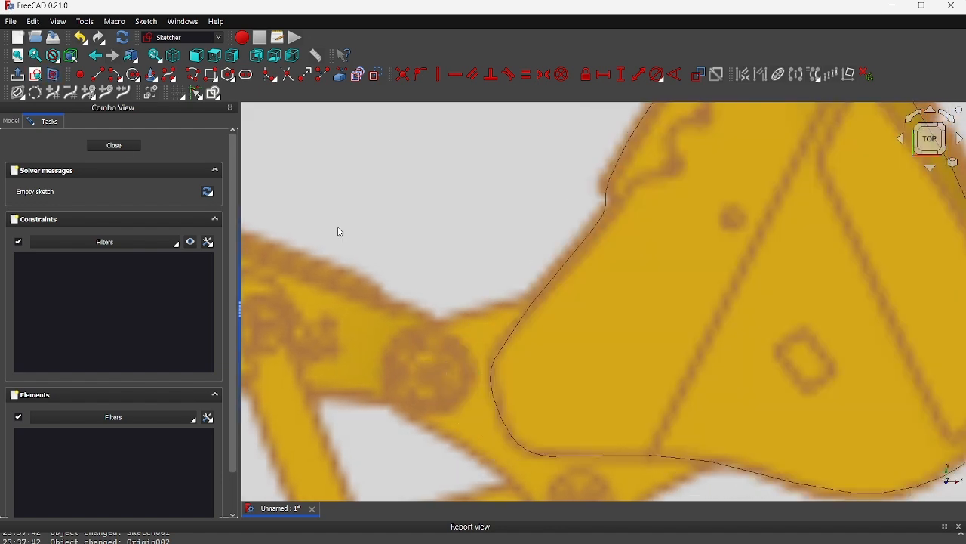
scroll(600, 352, up, 4)
scroll(607, 367, up, 2)
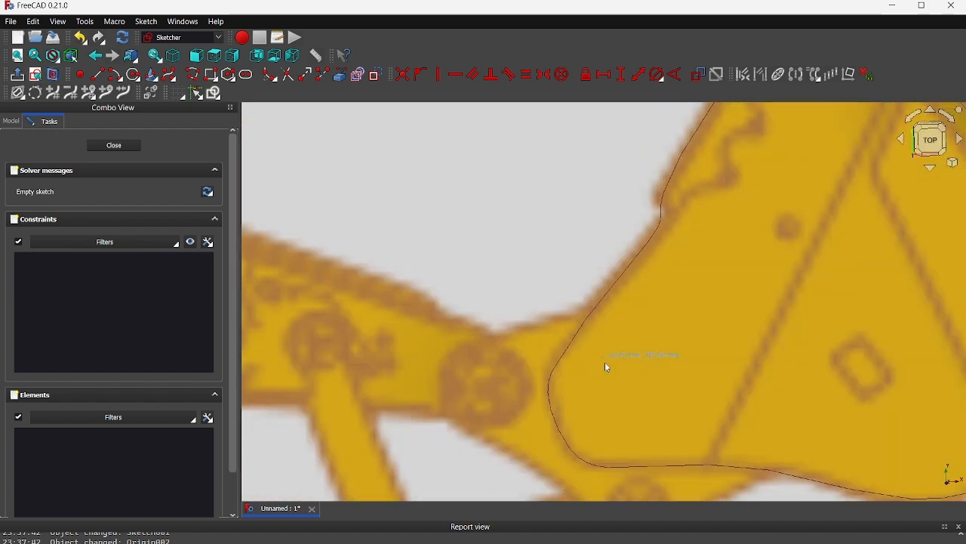
- Trace the bracket's outer outline with B-spline points from the bucket's upper corner around the upper pin boss and along its lower side
double_click(588, 314)
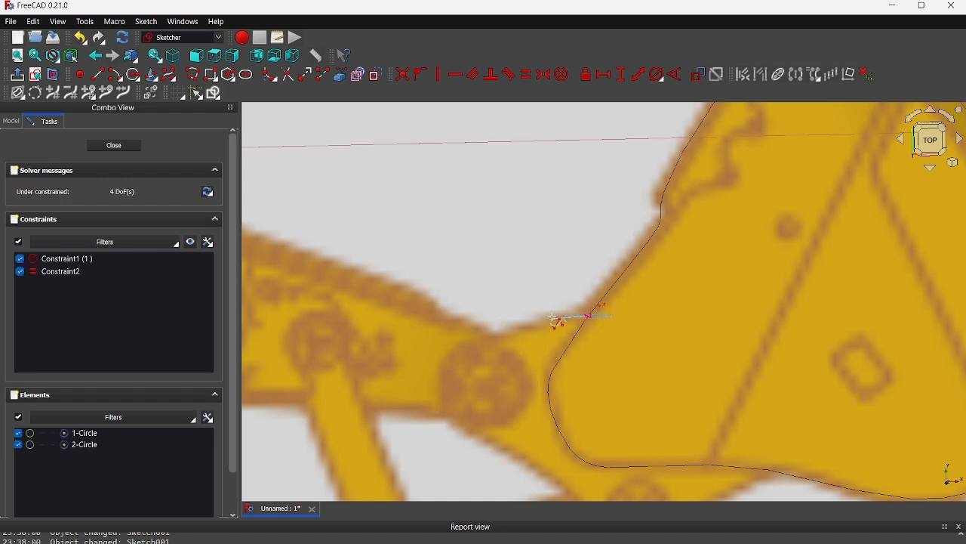
click(556, 320)
click(490, 337)
click(458, 354)
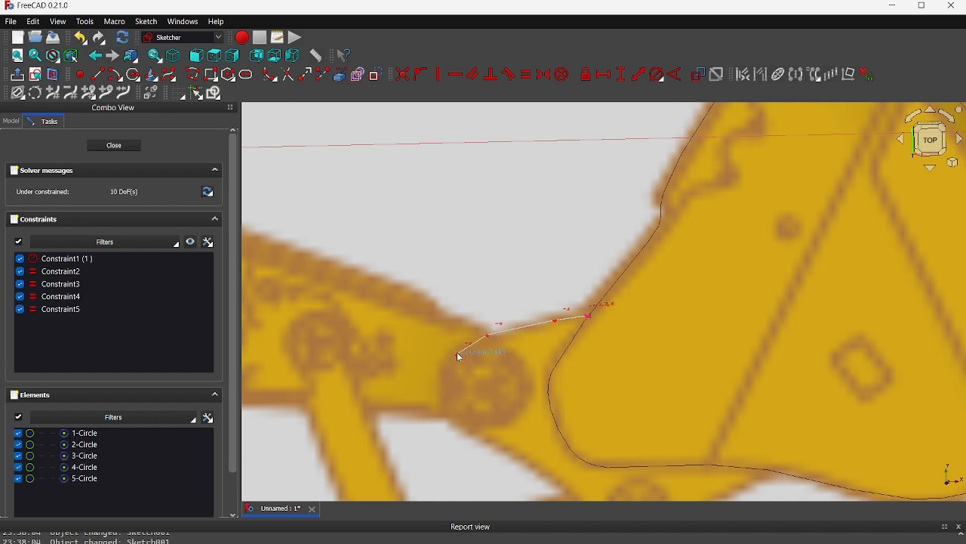
click(446, 382)
click(452, 408)
click(483, 436)
mouse_move(483, 438)
middle_down()
mouse_move(445, 332)
mouse_move(413, 312)
middle_up()
click(417, 315)
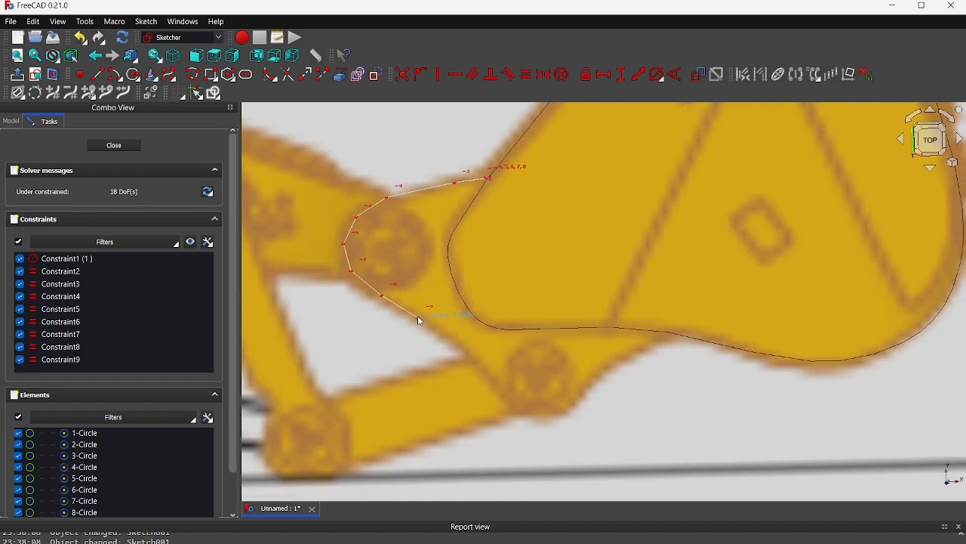
- Continue the B-spline down around the lower pin boss and out to the bracket's pointed end against the bucket's underside
click(455, 349)
click(495, 385)
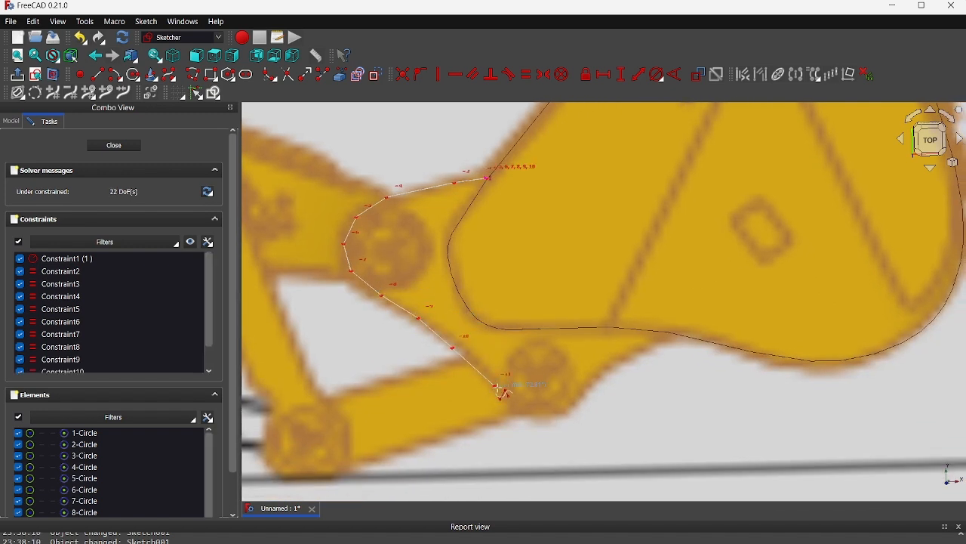
click(522, 413)
click(558, 418)
click(574, 410)
click(601, 380)
click(645, 345)
click(678, 336)
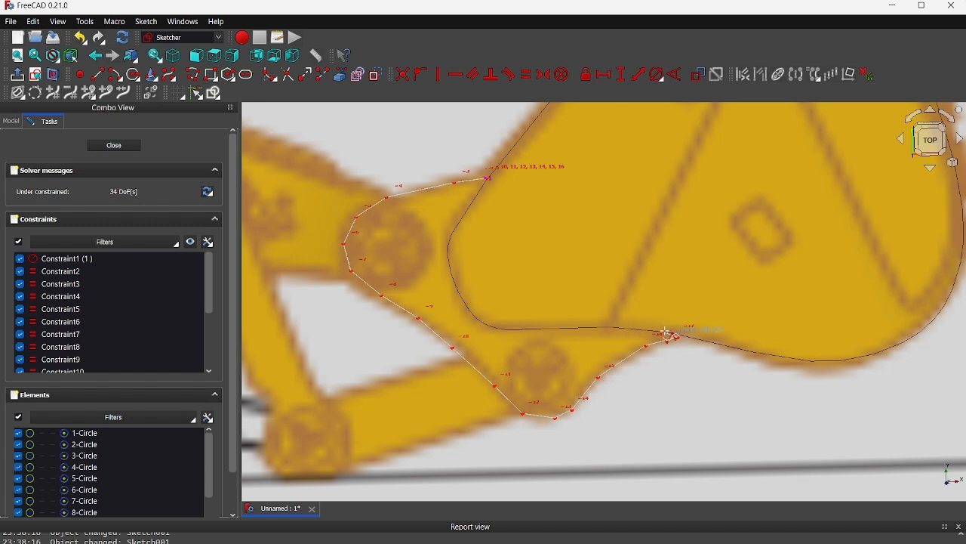
- Continue the B-spline back along the bucket's underside to the start of its rounded corner
click(664, 335)
click(650, 332)
click(636, 333)
click(602, 329)
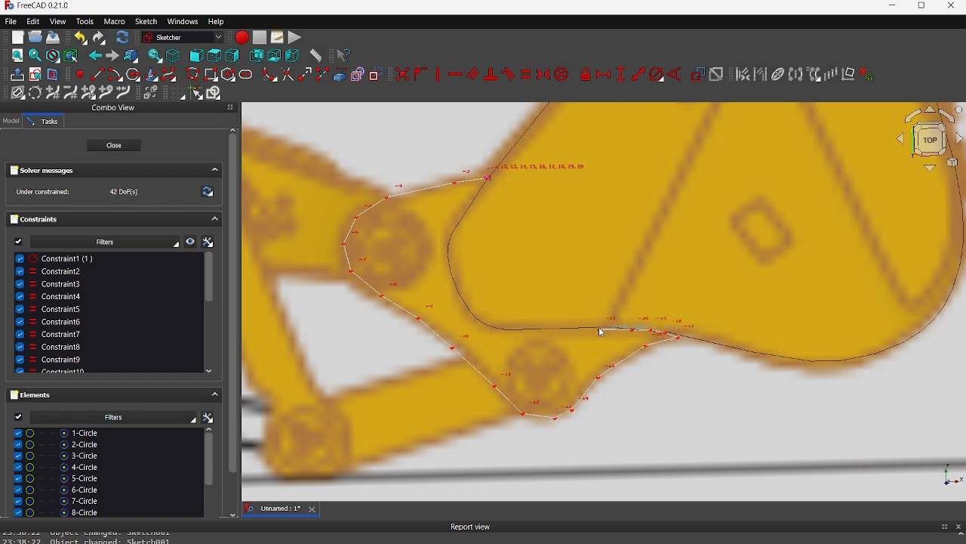
click(572, 330)
click(529, 331)
click(507, 329)
- Follow the bucket's rounded corner up to the first point and finish the B-spline as a closed bracket outline
click(487, 329)
click(475, 320)
click(462, 303)
click(451, 273)
click(445, 247)
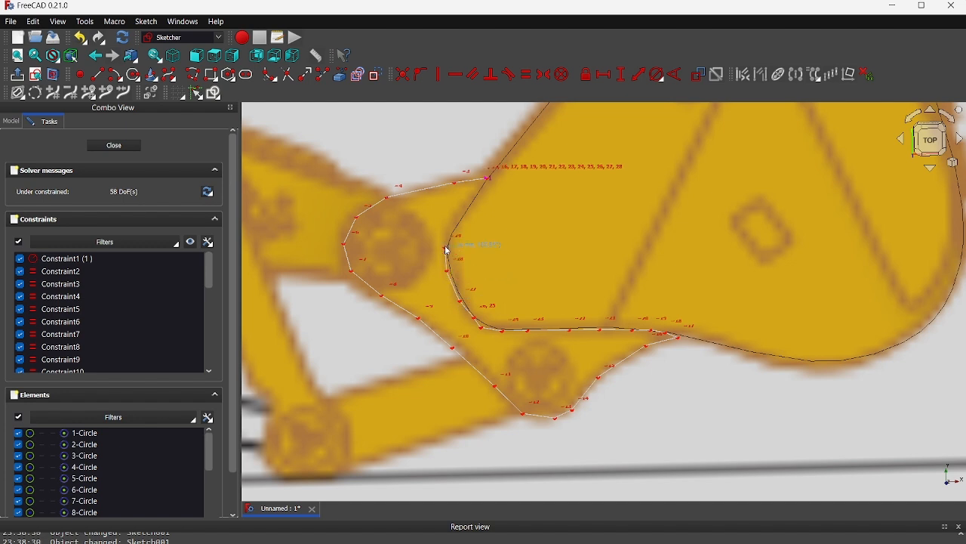
click(455, 230)
click(474, 204)
scroll(489, 179, up, 5)
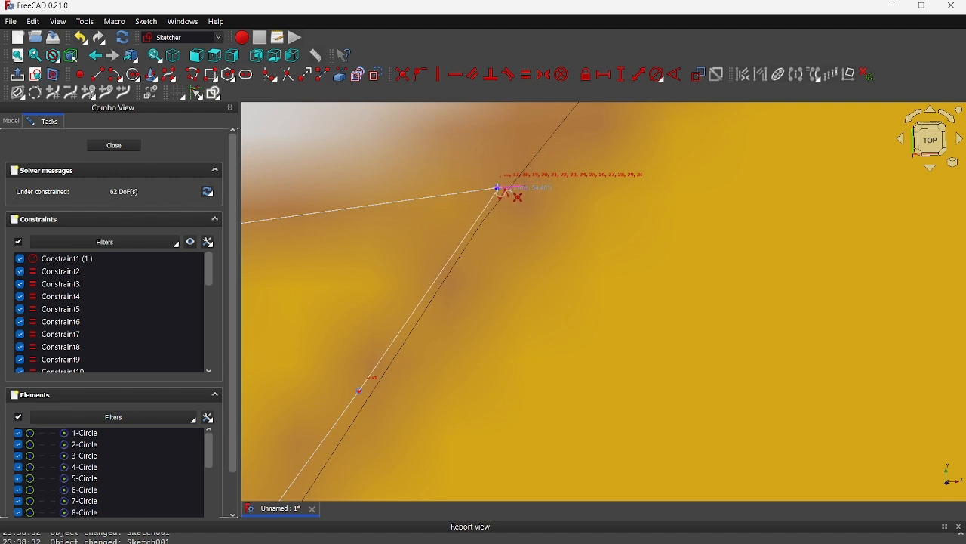
right_click(530, 185)
scroll(531, 185, down, 10)
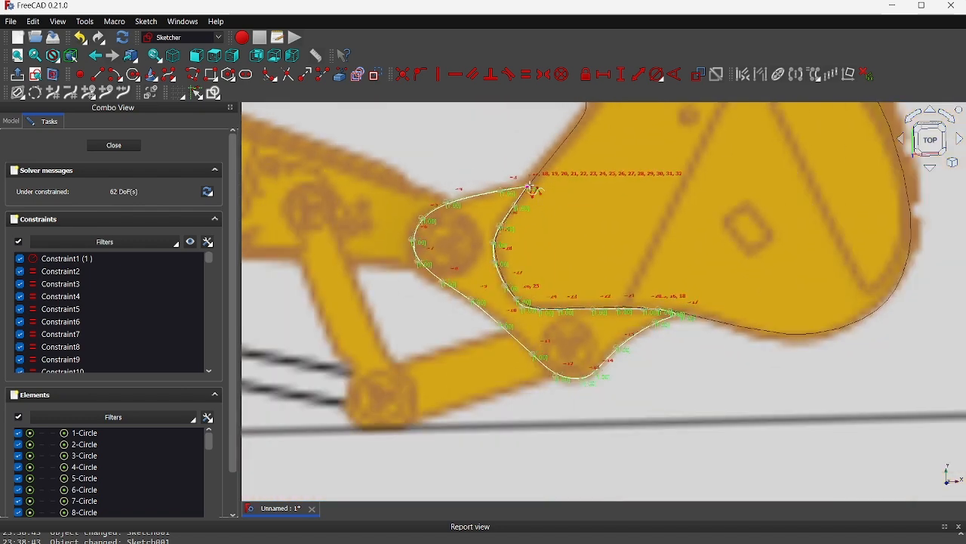
- Close the sketch and examine how the bracket outline fits against the bucket's curved wall
click(114, 145)
mouse_move(523, 257)
middle_down()
mouse_move(566, 287)
mouse_move(593, 265)
mouse_move(486, 241)
mouse_move(571, 269)
mouse_move(563, 285)
middle_up()
scroll(521, 323, up, 6)
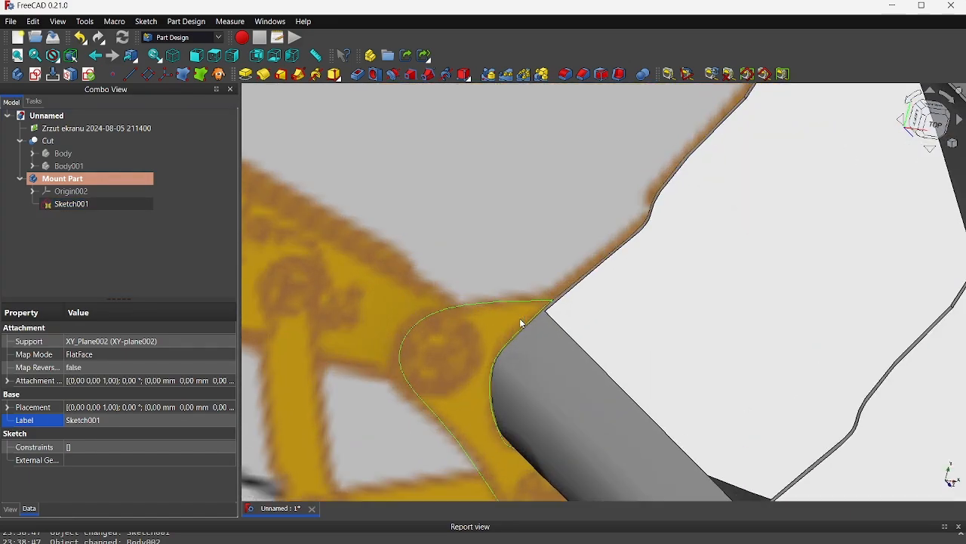
middle_drag(565, 323, 505, 257)
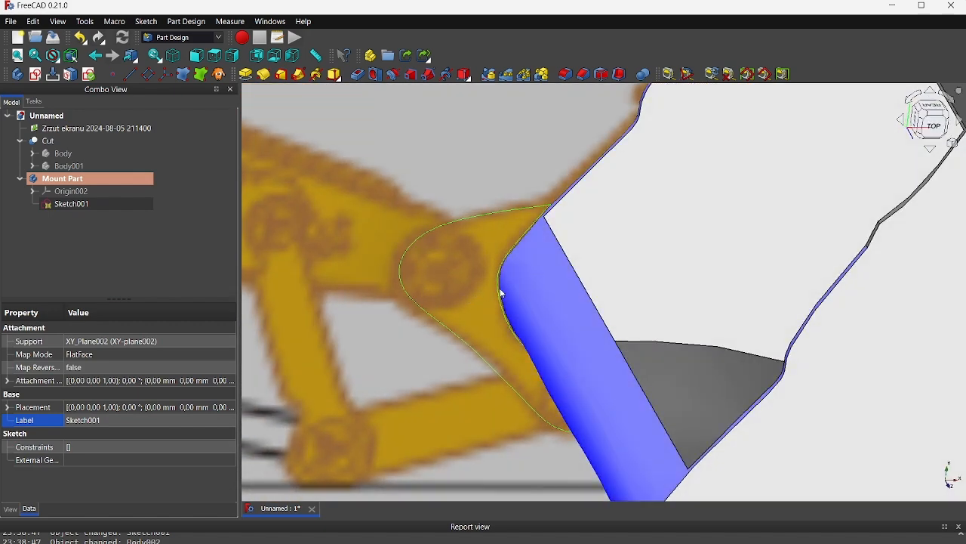
- Reopen the bracket sketch for editing and turn off the section view to show the whole bucket
double_click(59, 203)
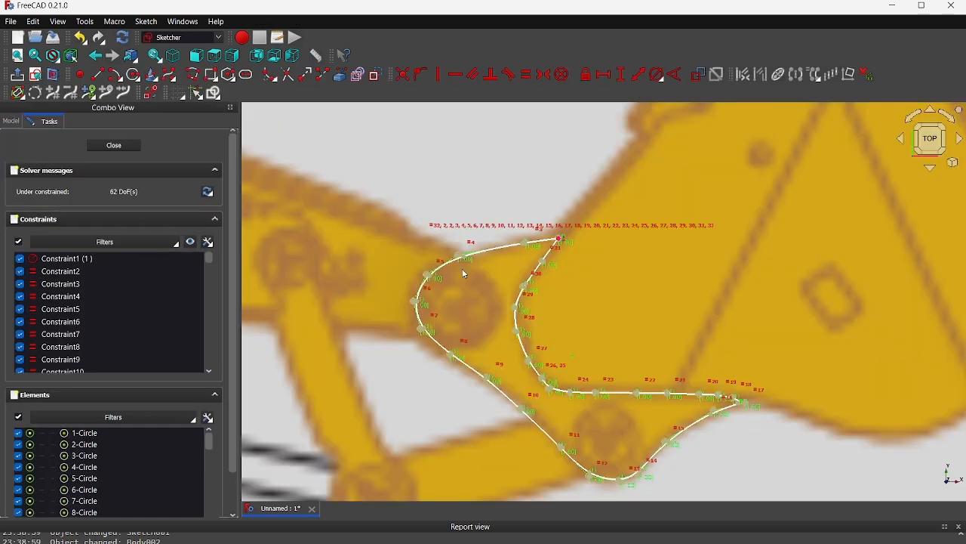
scroll(466, 274, up, 4)
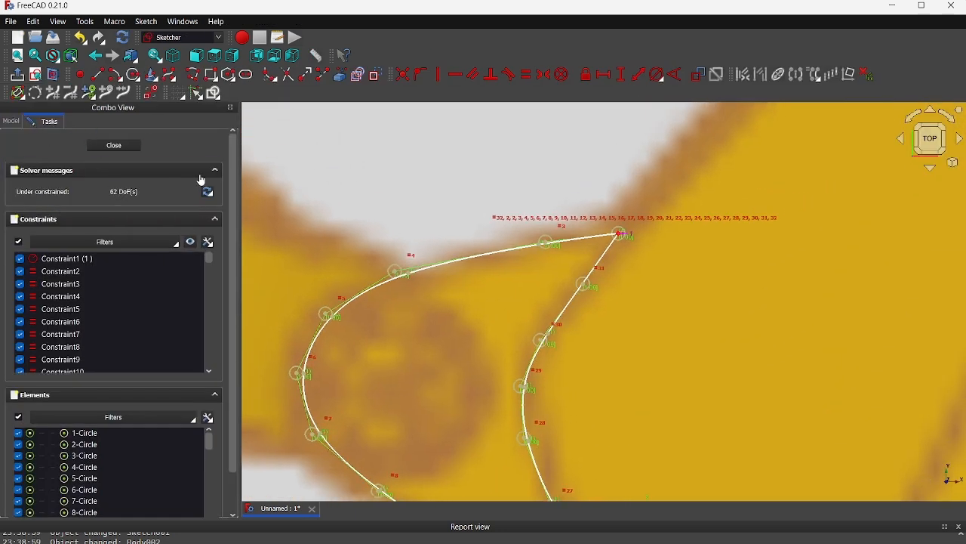
scroll(371, 260, down, 4)
click(55, 74)
middle_drag(317, 197, 406, 252)
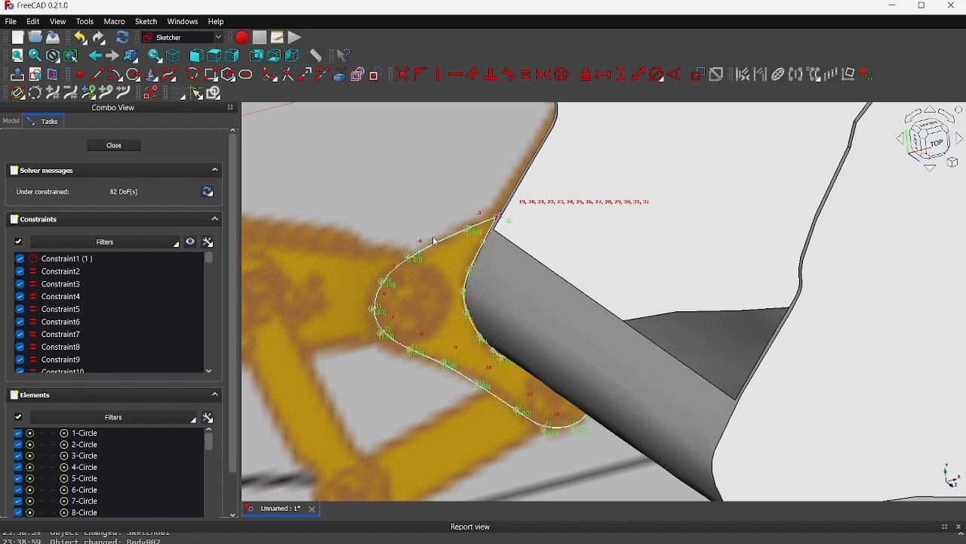
- Draw a line across the bracket's narrow upper tip, joining the inner and outer sides of the outline
click(98, 76)
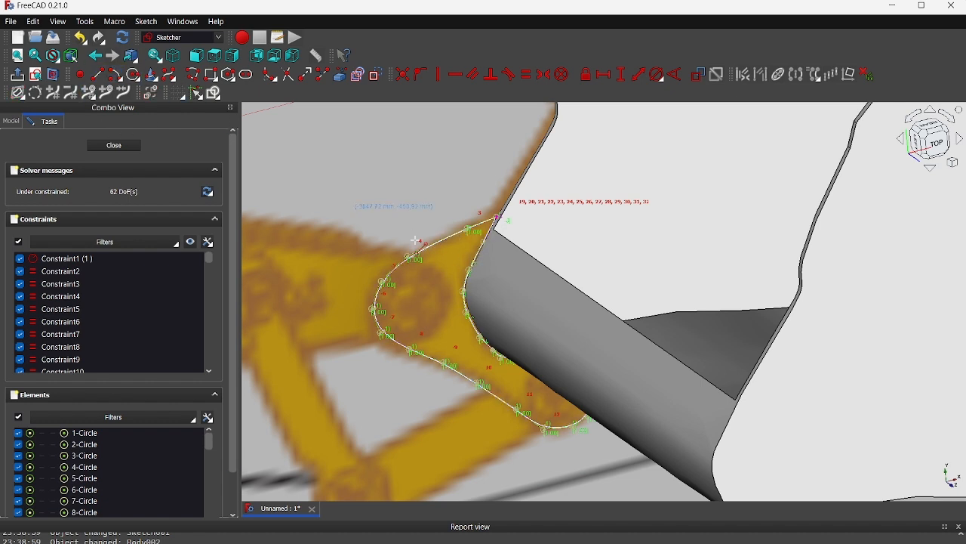
click(477, 257)
click(450, 234)
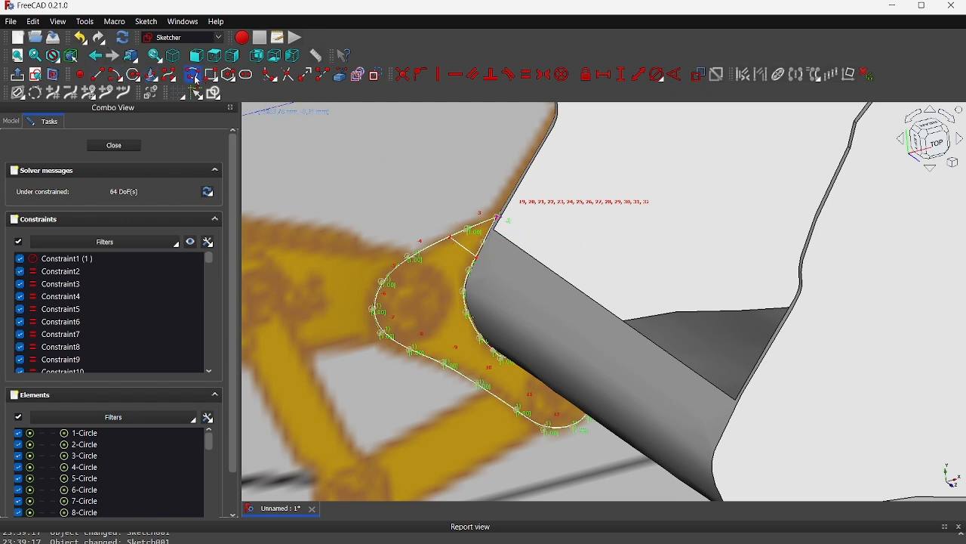
- Start a polyline at the end of the cross line on the bracket's outer edge
click(193, 75)
scroll(452, 238, up, 5)
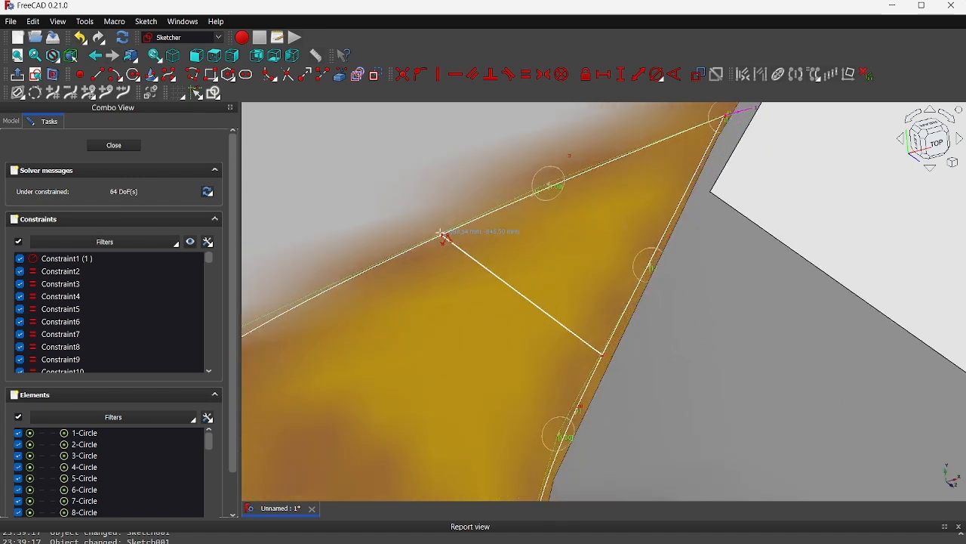
scroll(445, 237, up, 4)
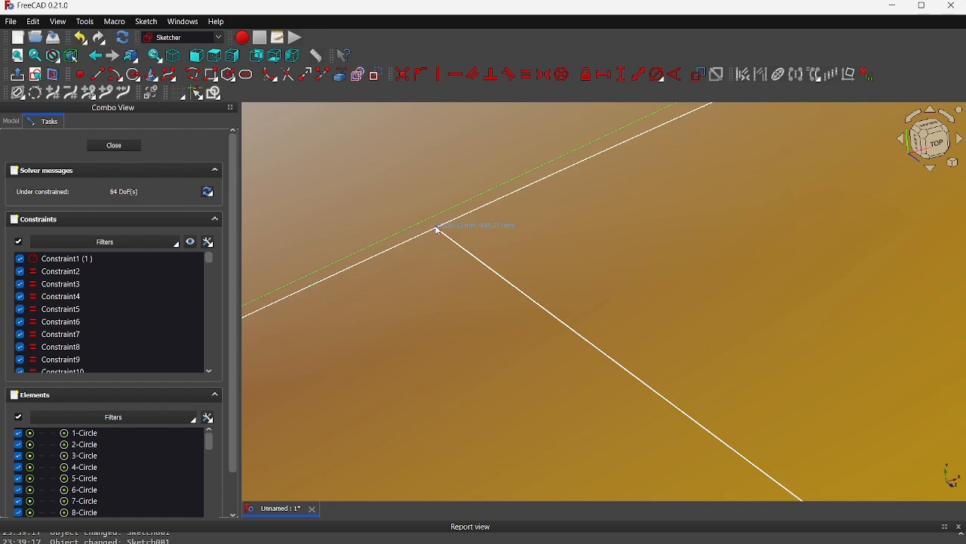
- Draw a closing line from the diagonal line's end on the upper outline to the slanted right edge of the profile
scroll(438, 228, down, 5)
click(438, 228)
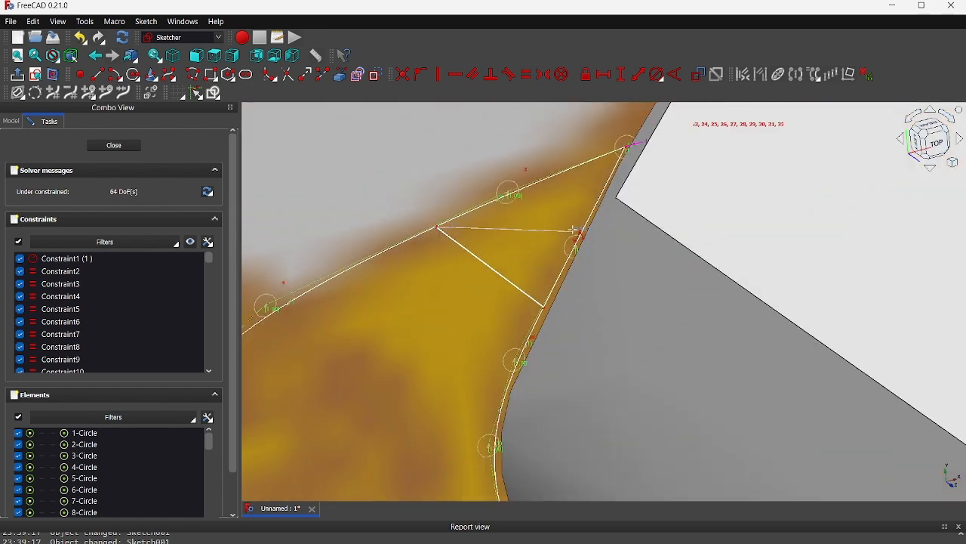
click(597, 211)
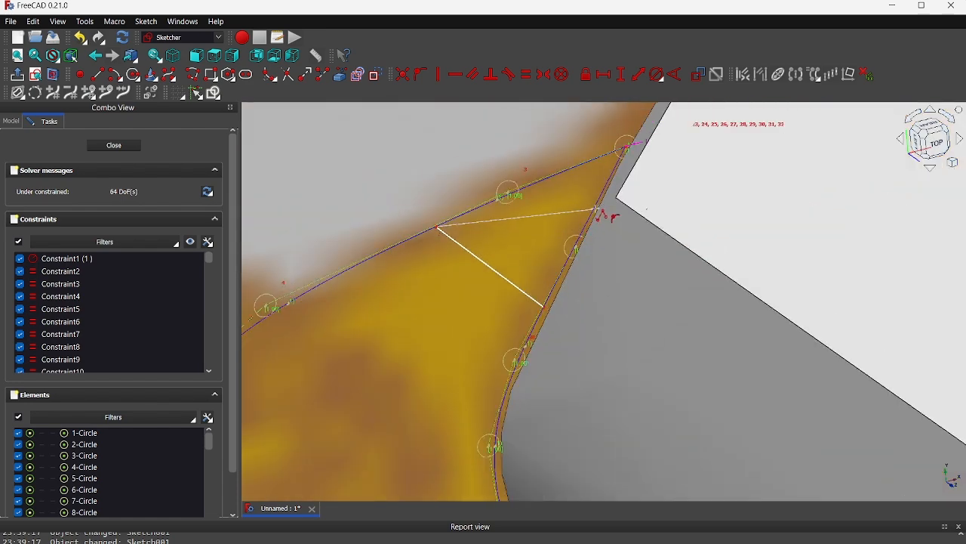
click(595, 209)
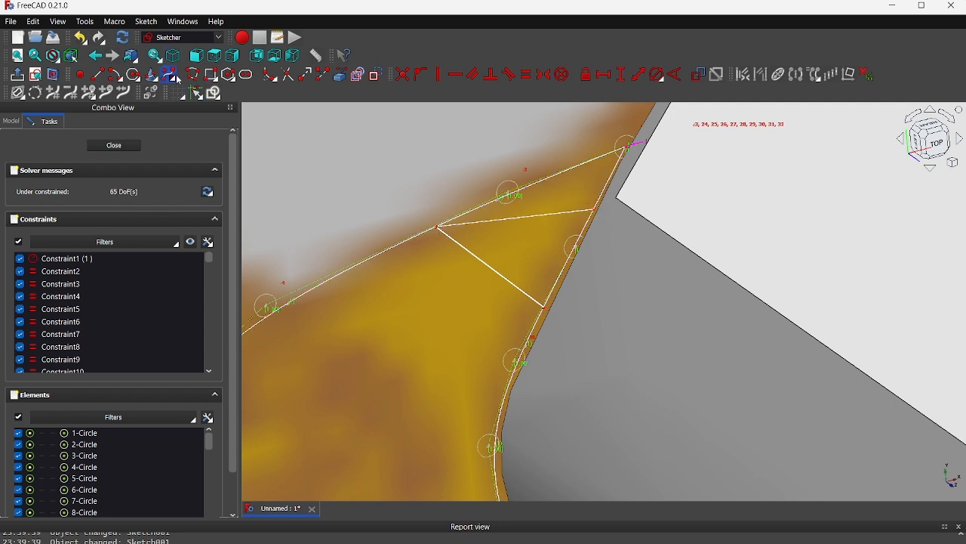
- Trim both sides of the outline spline's pointed tip beyond the new closing line
click(287, 75)
click(547, 181)
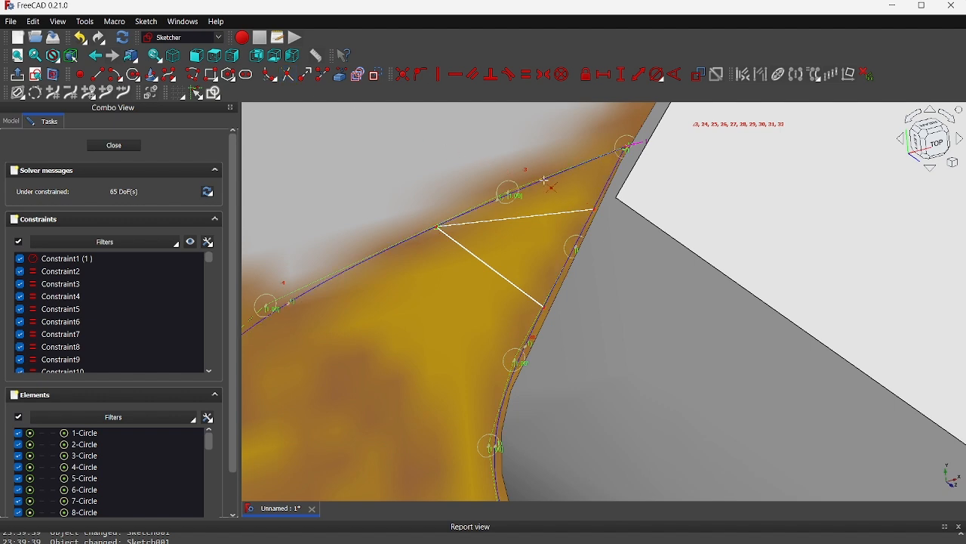
click(611, 185)
right_click(504, 271)
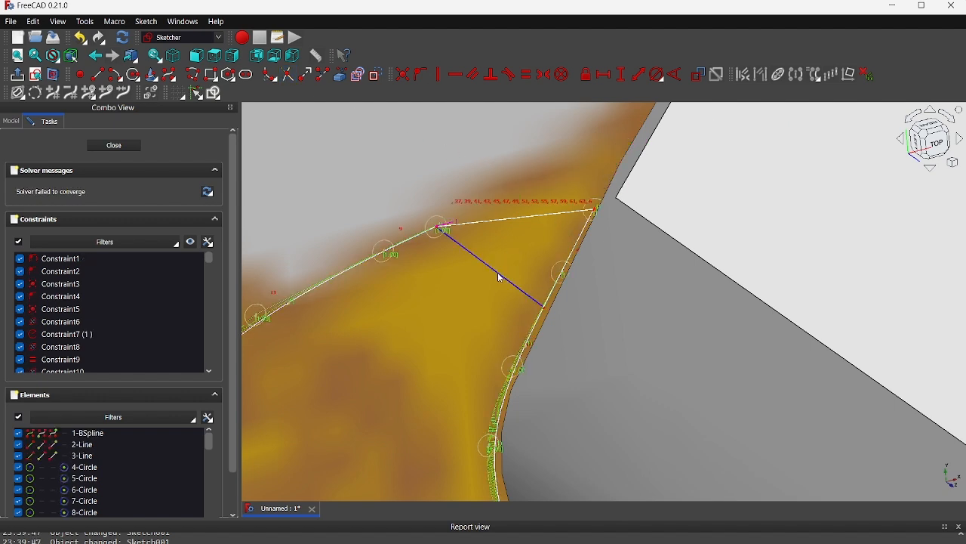
- Trim the old diagonal line inside the profile corner and delete its leftover stub
click(497, 272)
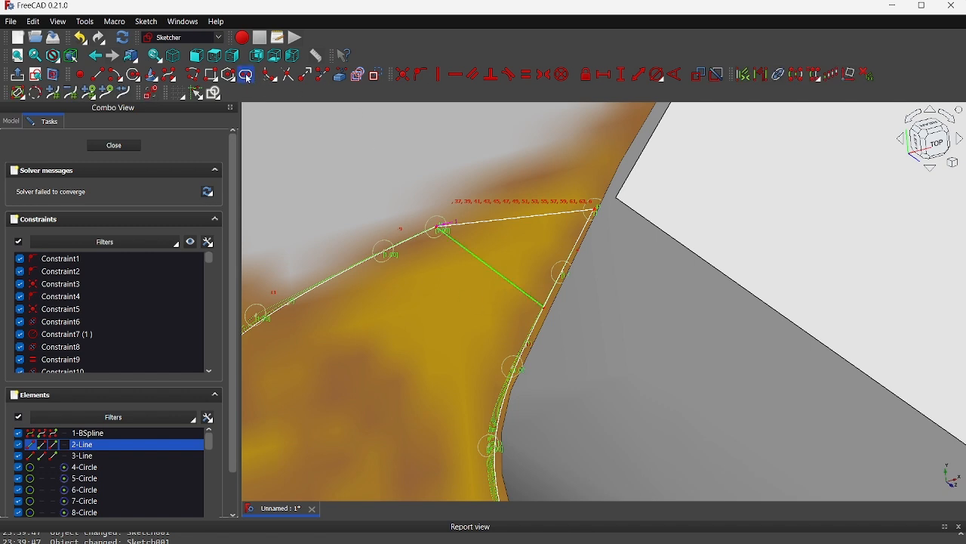
click(289, 76)
click(521, 290)
scroll(441, 197, up, 2)
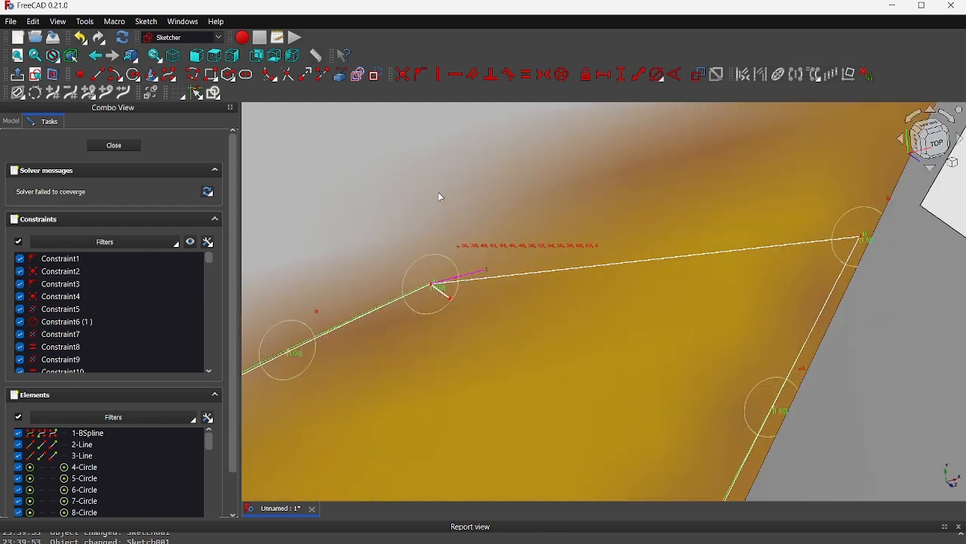
scroll(448, 266, up, 2)
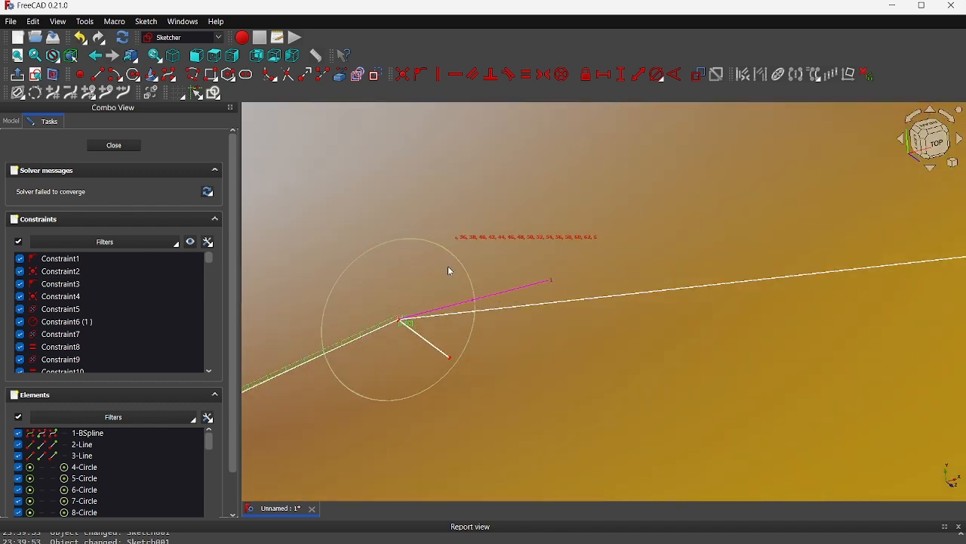
click(436, 348)
key(Delete)
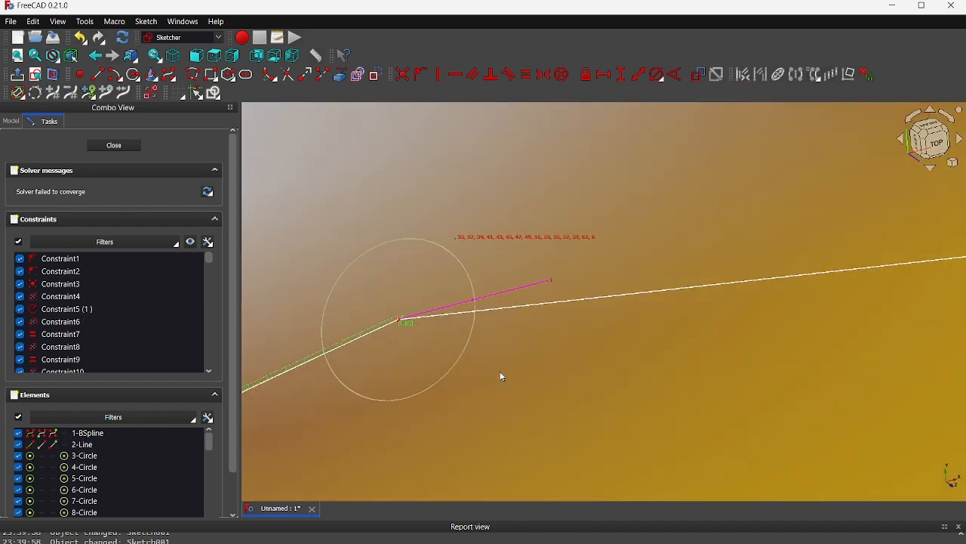
- Examine the trimmed corner closely, checking where the closing line meets both ends of the outline spline
scroll(577, 436, down, 5)
scroll(537, 310, up, 4)
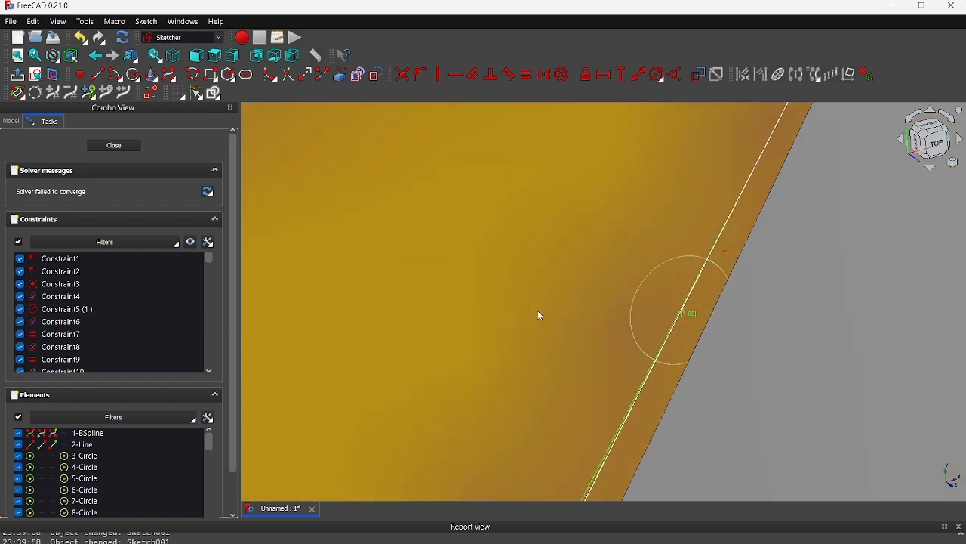
scroll(537, 310, down, 6)
middle_drag(537, 311, 583, 189)
mouse_move(547, 389)
middle_down()
mouse_move(557, 383)
mouse_move(516, 451)
middle_up()
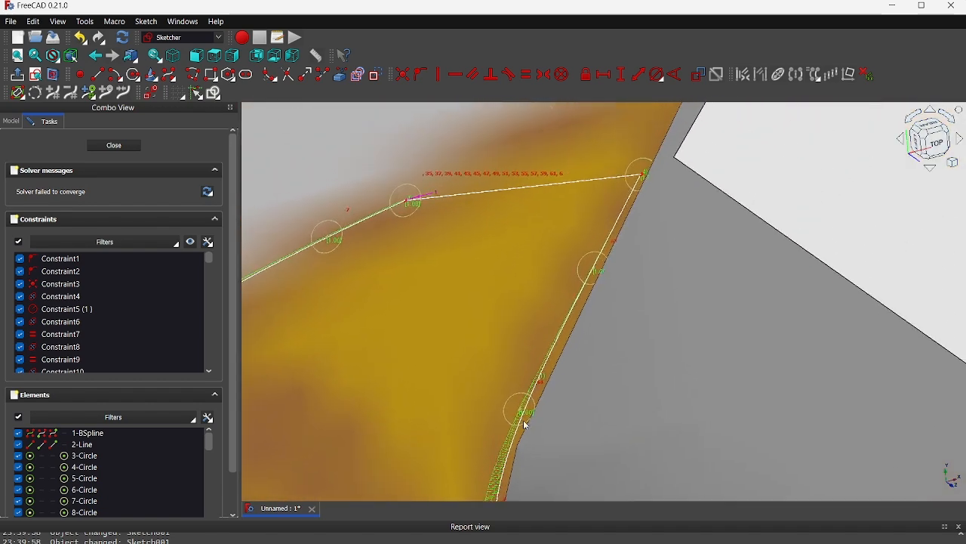
scroll(598, 255, up, 5)
mouse_move(598, 255)
middle_down()
mouse_move(709, 323)
mouse_move(876, 397)
middle_up()
scroll(397, 257, up, 2)
scroll(398, 257, up, 3)
middle_drag(397, 257, 633, 304)
scroll(490, 257, up, 10)
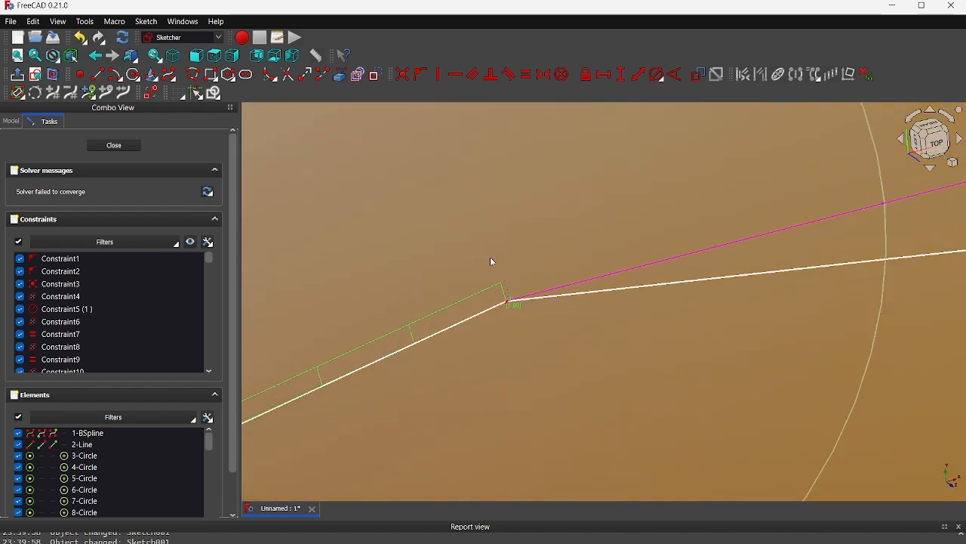
- Close the sketch and compare the finished outline with the reference image and the cabin body
click(588, 345)
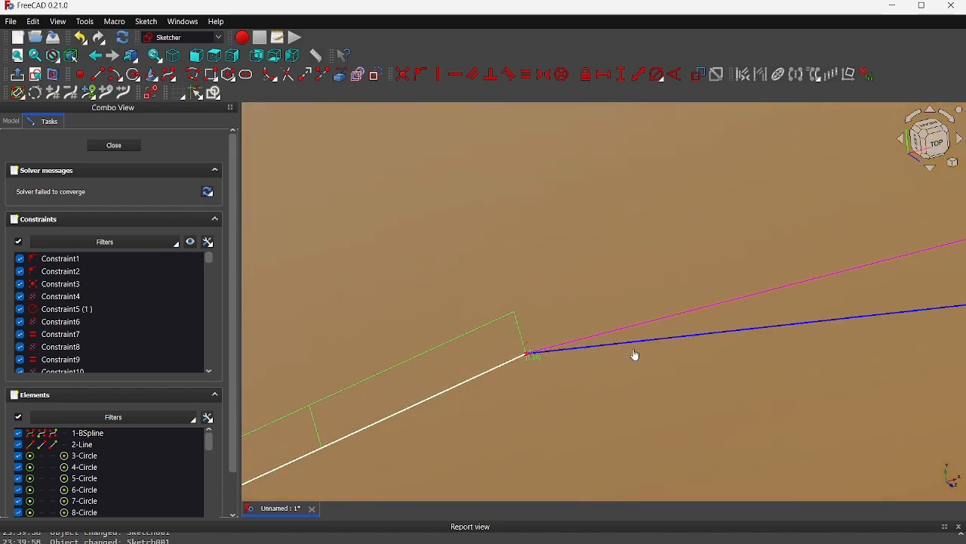
mouse_move(615, 403)
mouse_down()
mouse_move(602, 348)
mouse_move(606, 384)
mouse_up()
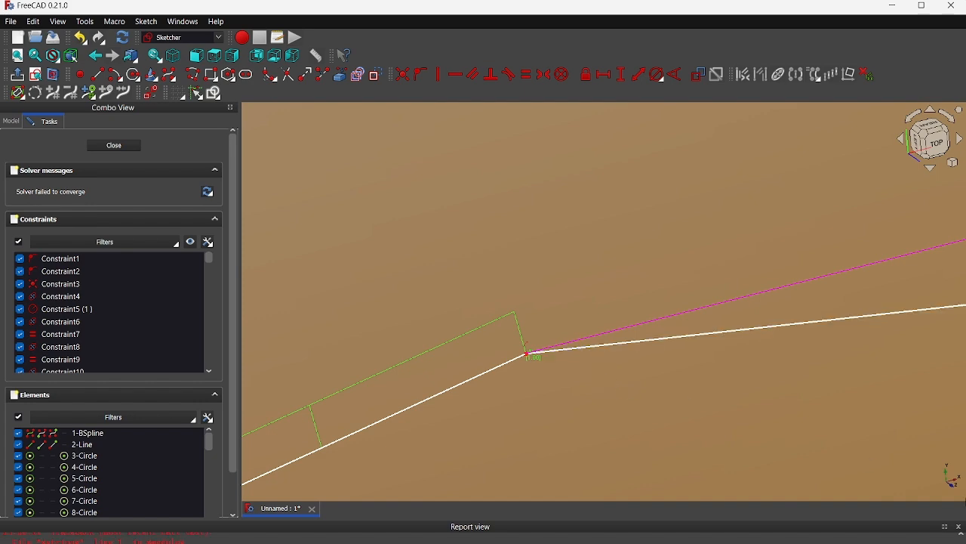
click(961, 527)
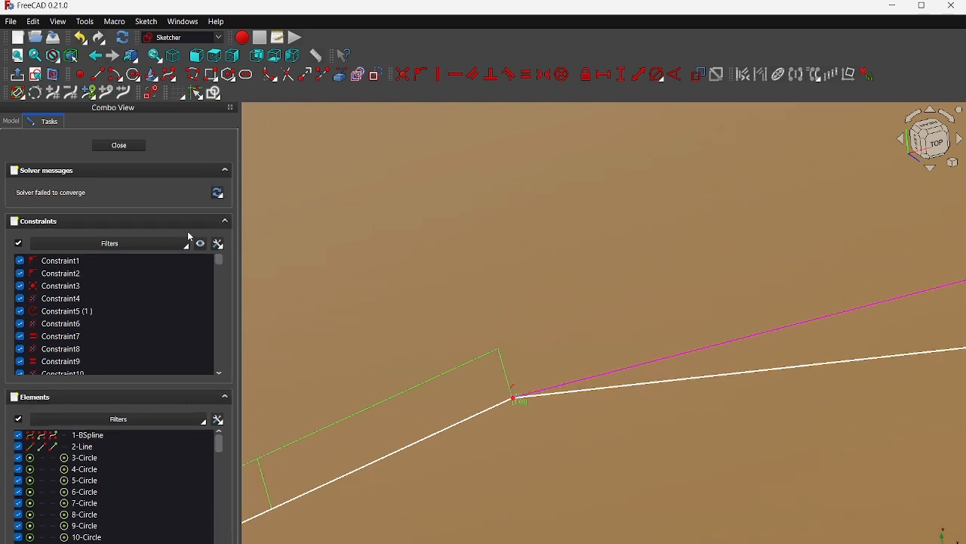
click(119, 145)
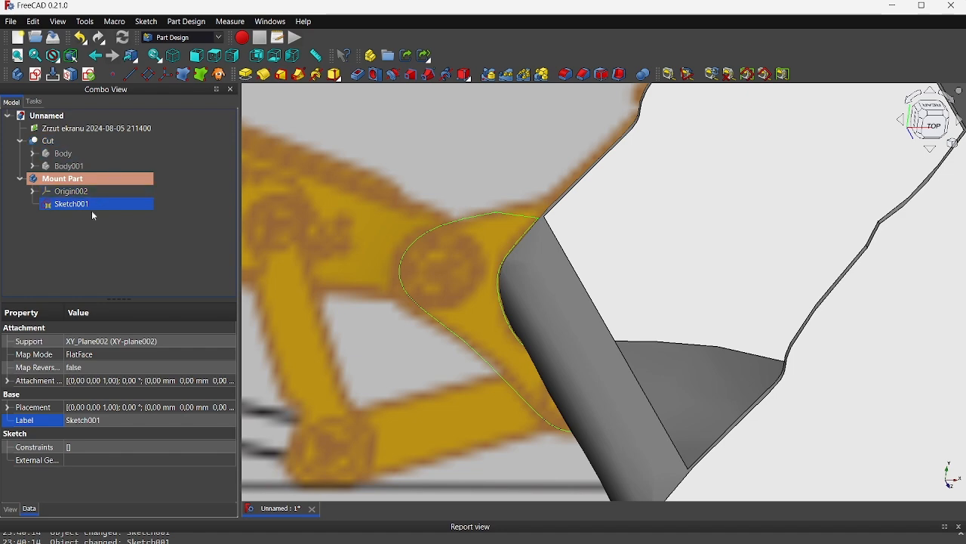
mouse_move(403, 252)
middle_down()
mouse_move(459, 202)
mouse_move(542, 187)
mouse_move(537, 121)
mouse_move(557, 50)
mouse_move(443, 65)
middle_up()
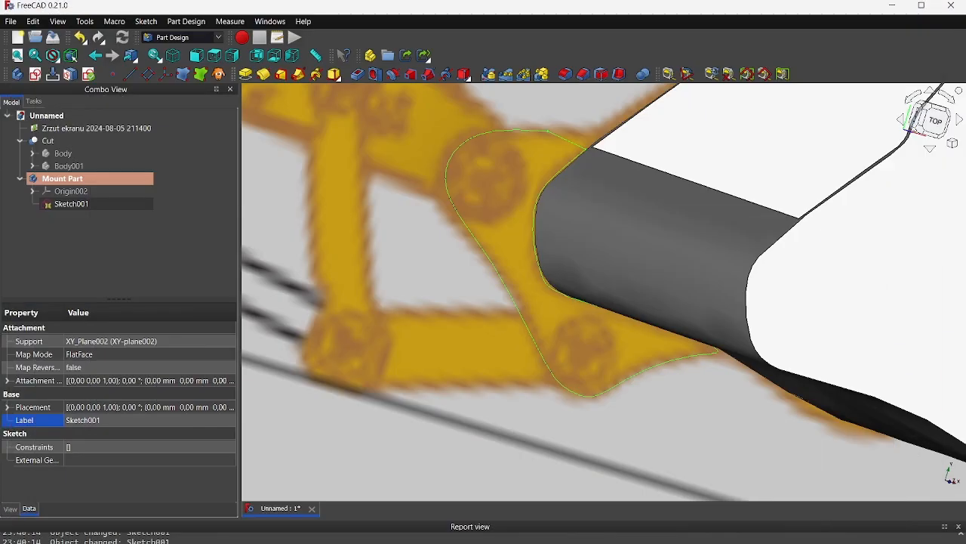
mouse_move(586, 342)
middle_down()
mouse_move(554, 332)
mouse_move(591, 345)
mouse_move(722, 339)
mouse_move(539, 313)
mouse_move(503, 315)
mouse_move(509, 332)
middle_up()
click(509, 332)
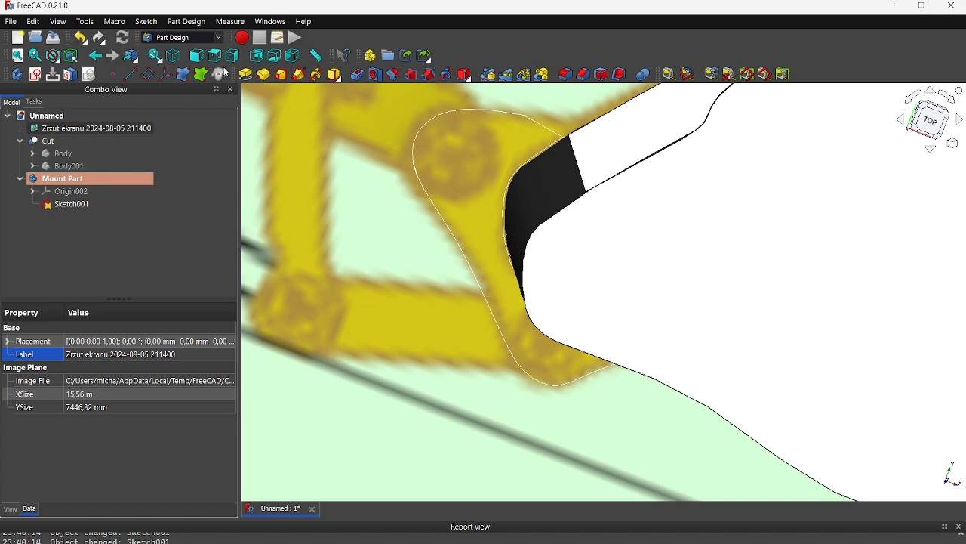
- Reopen Sketch001, draw a circle about 222 mm in diameter and move it over the upper pivot in the reference image
double_click(66, 204)
scroll(378, 209, up, 3)
middle_drag(375, 209, 332, 196)
click(134, 75)
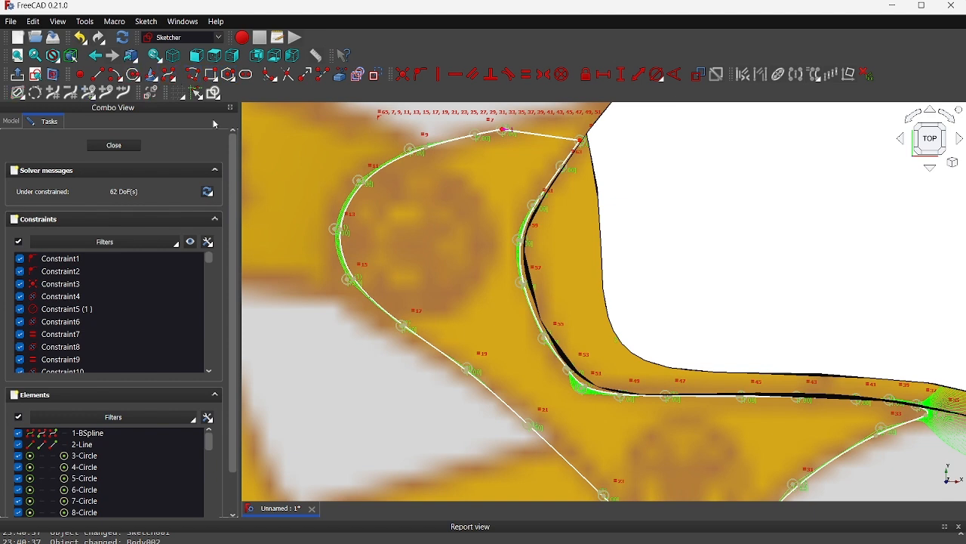
click(399, 197)
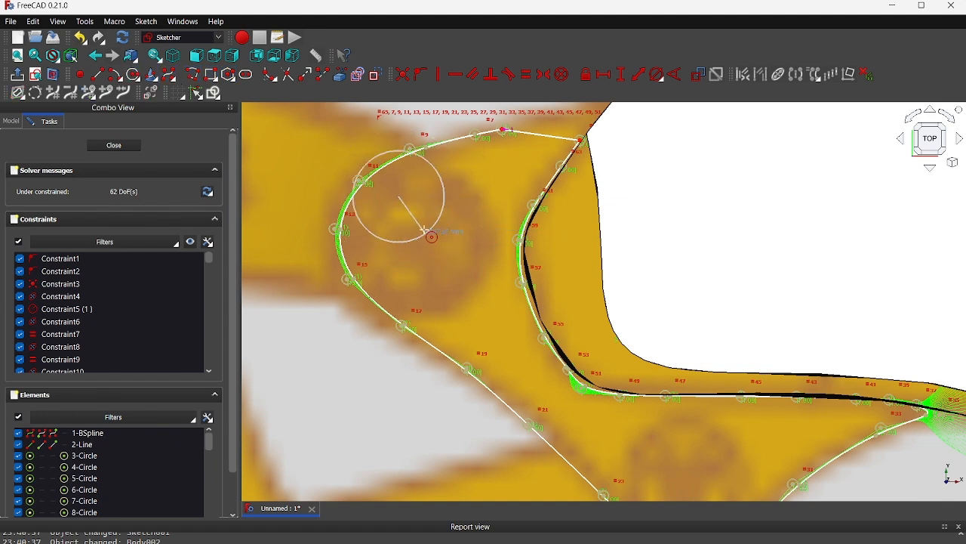
click(427, 245)
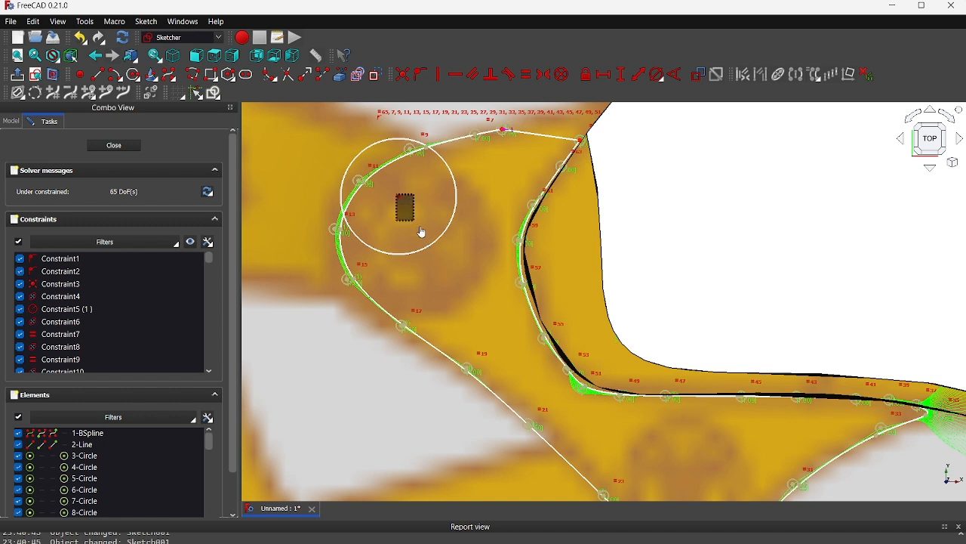
drag(398, 196, 435, 244)
- Constrain the upper pivot circle's diameter to 222 mm and nudge its centre slightly to the right
click(491, 245)
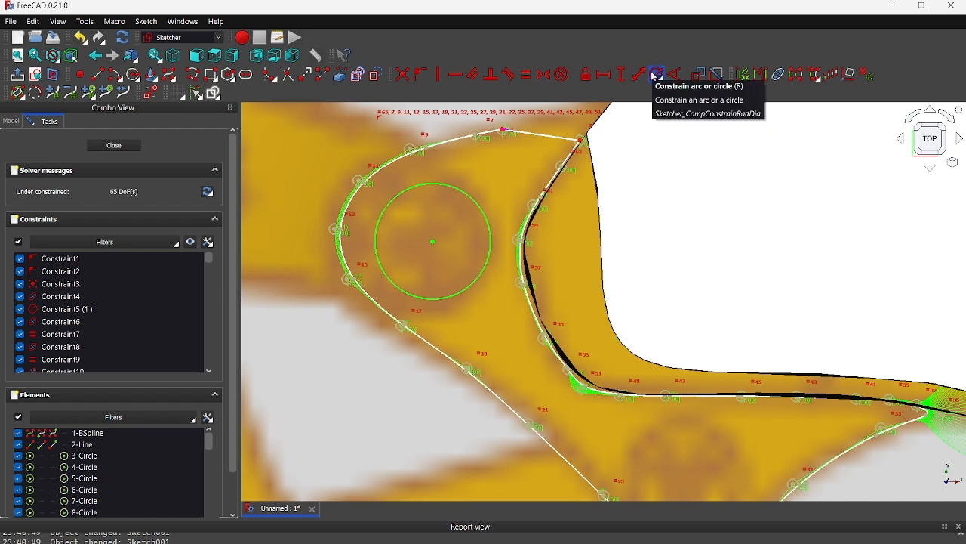
click(655, 74)
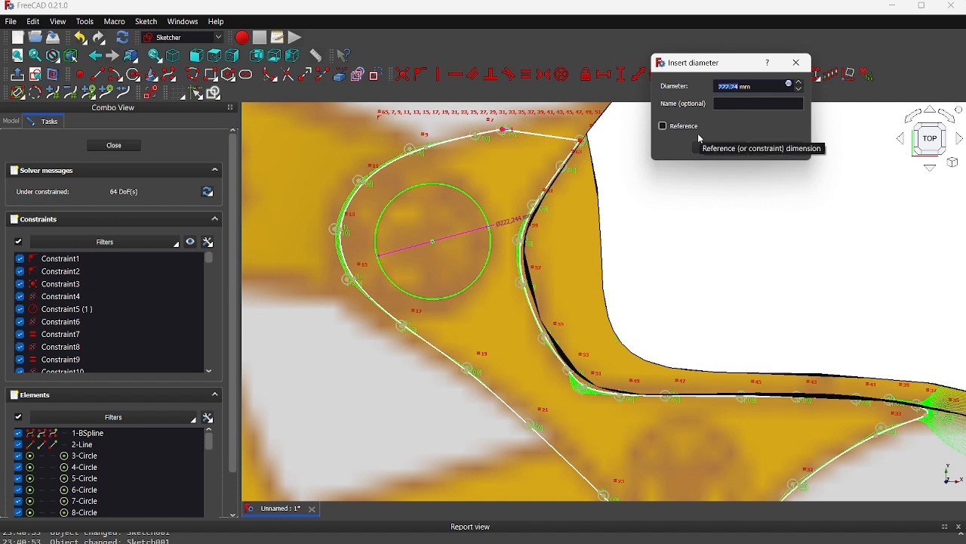
key(Right)
key(Return)
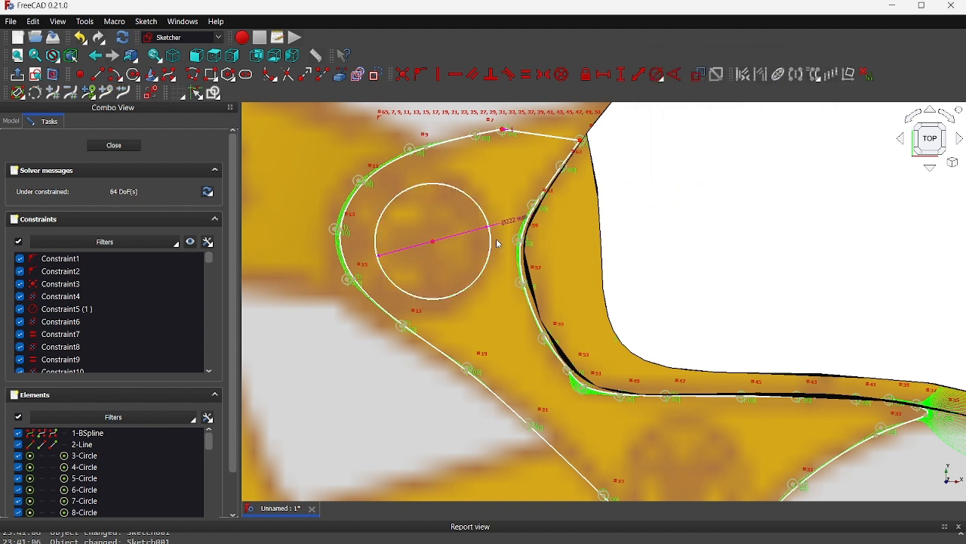
drag(434, 244, 441, 242)
- Draw a construction line across the mount profile from the upper outline, past the circle's centre, to the lower outline
middle_drag(504, 334, 480, 305)
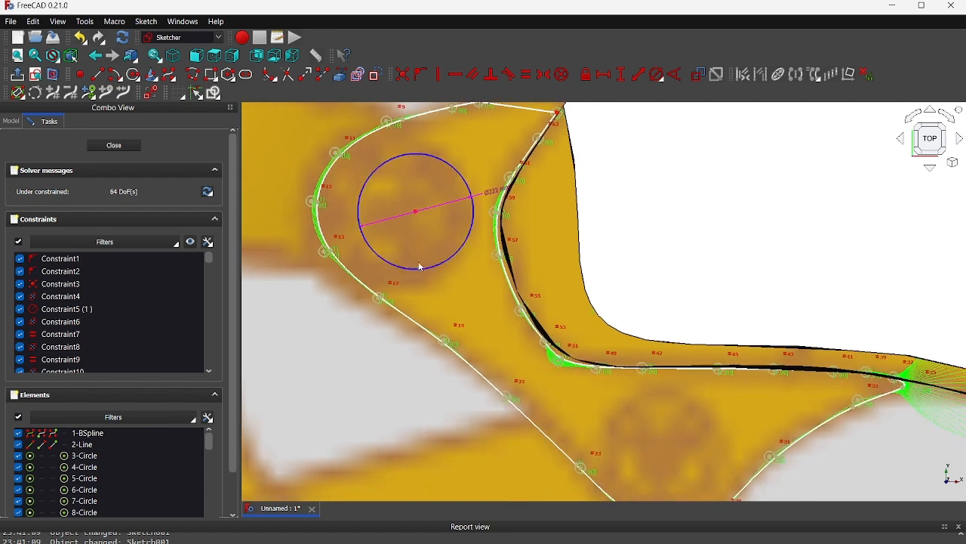
scroll(315, 238, down, 3)
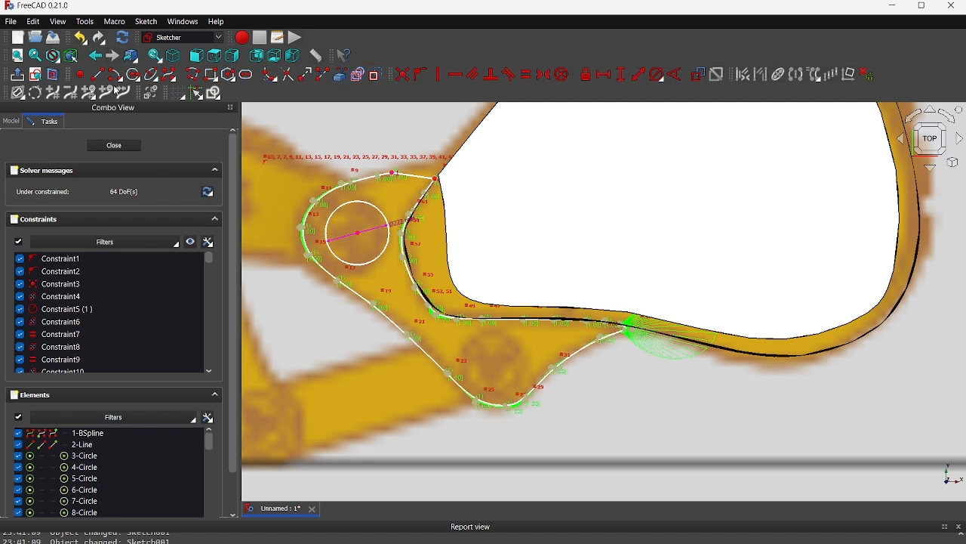
click(379, 77)
click(348, 183)
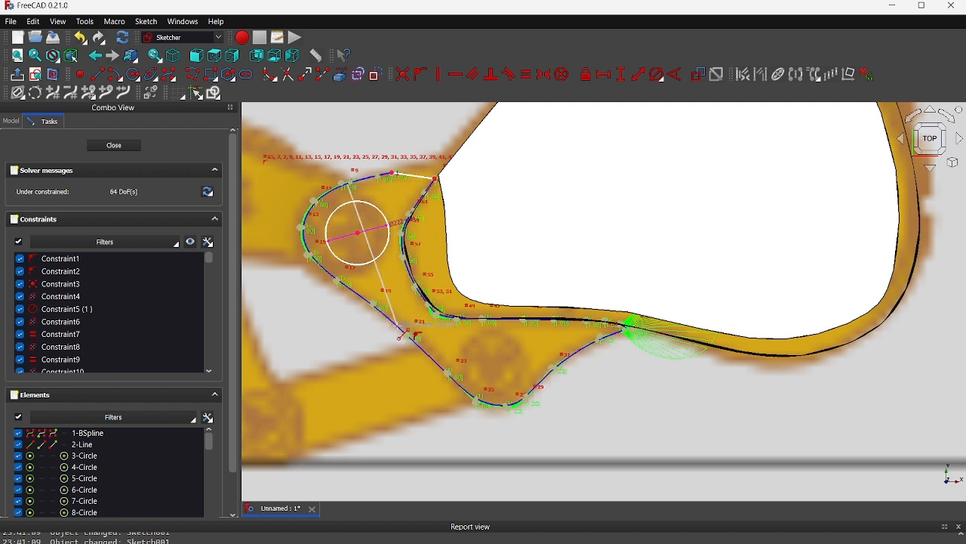
click(398, 327)
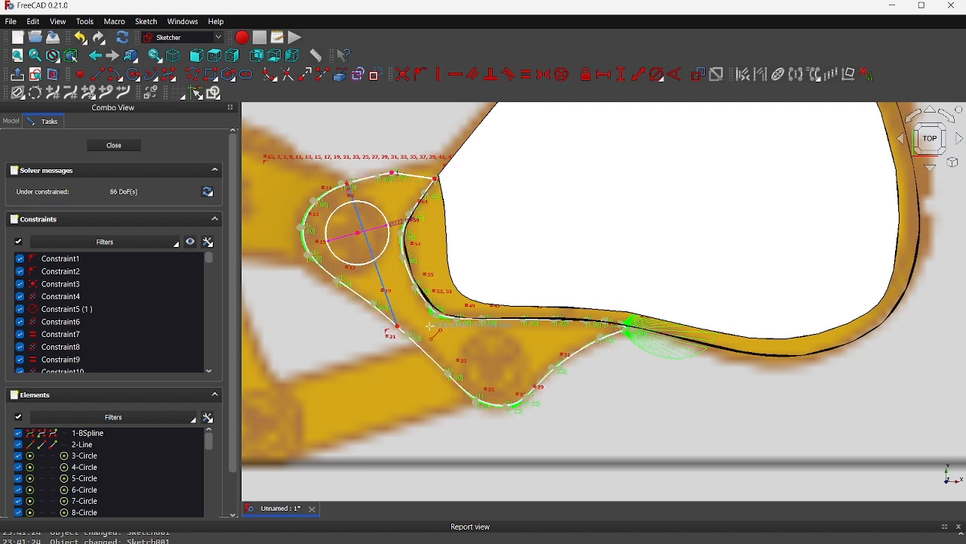
- Constrain the circle's centre onto the construction line and slide the line's upper end left along the outline
click(365, 231)
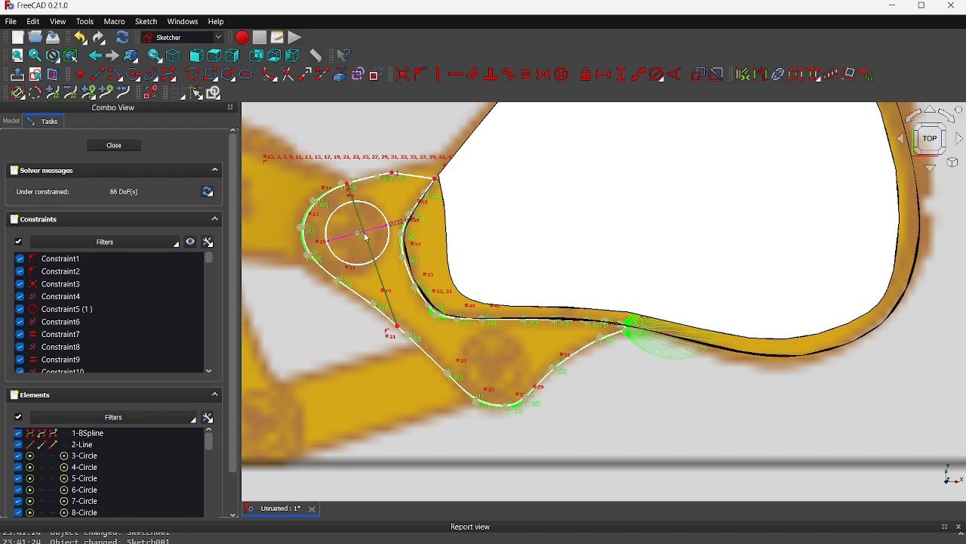
click(424, 77)
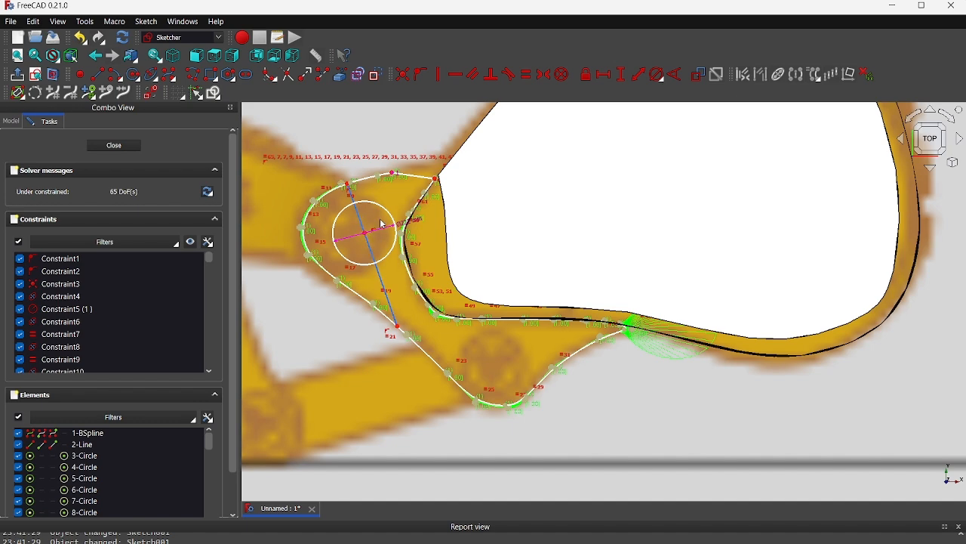
scroll(382, 224, up, 4)
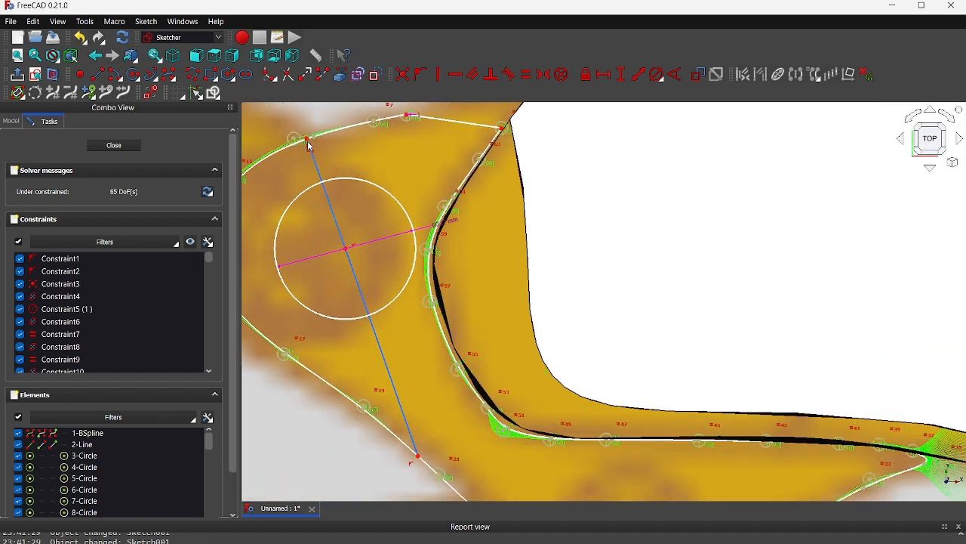
drag(308, 143, 284, 151)
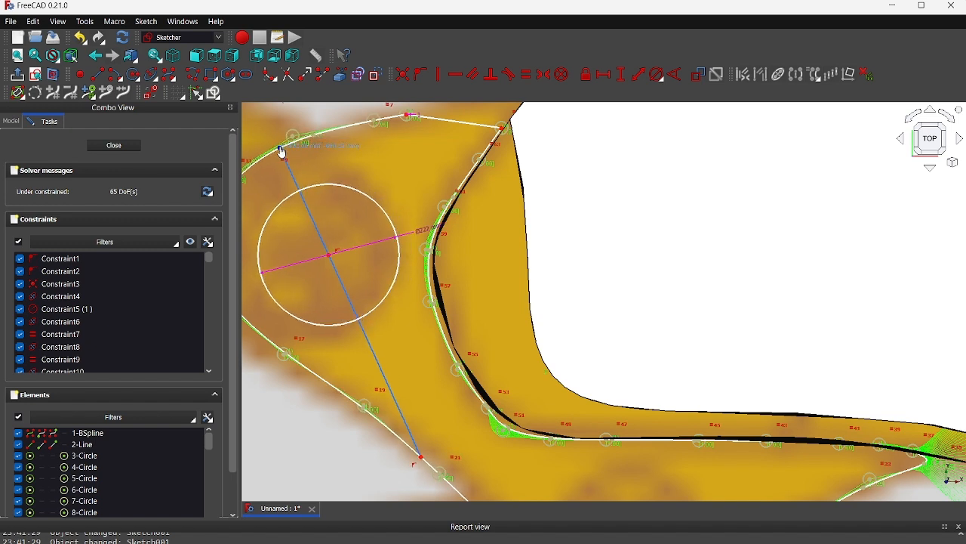
middle_drag(328, 154, 394, 157)
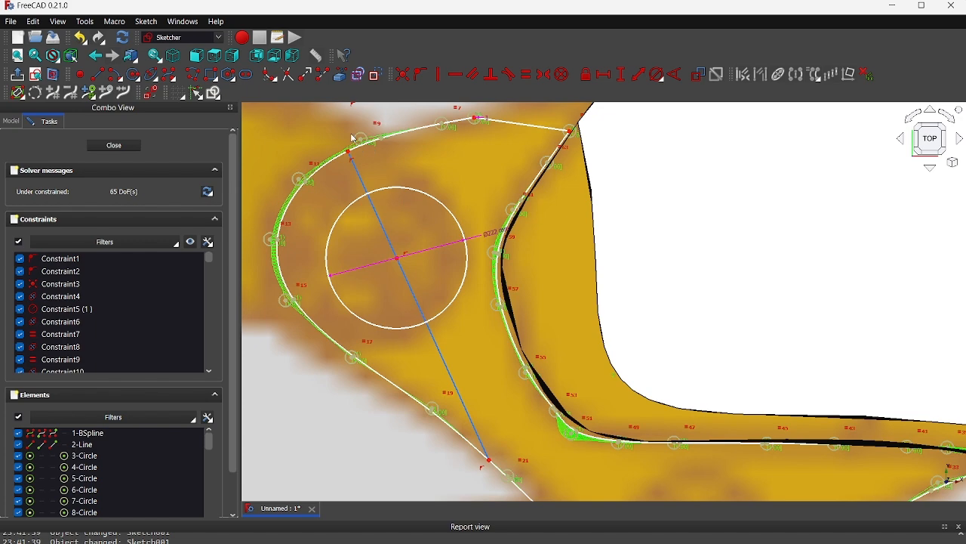
- Constrain the vertical distance between the upper pivot circle's centre and the construction line's upper end to 167.73 mm
scroll(349, 137, up, 4)
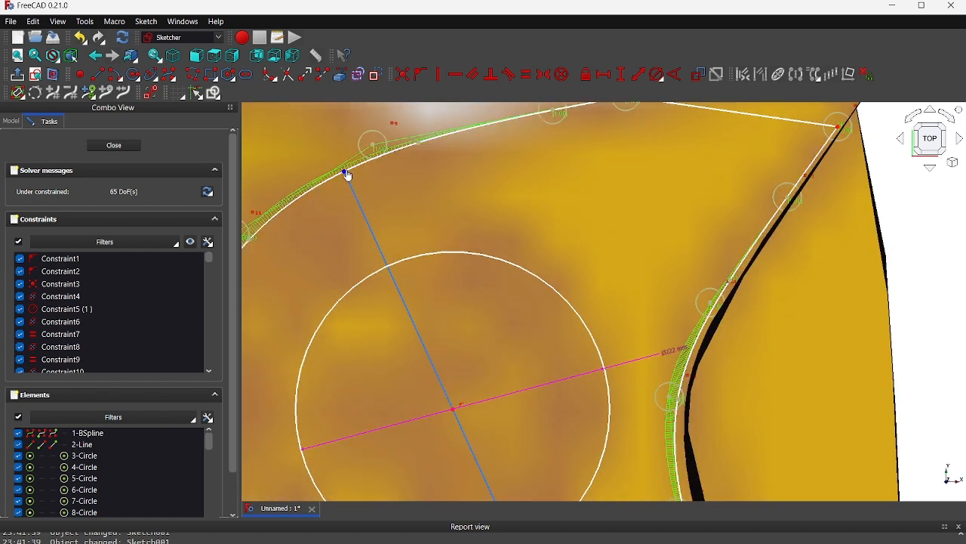
click(380, 269)
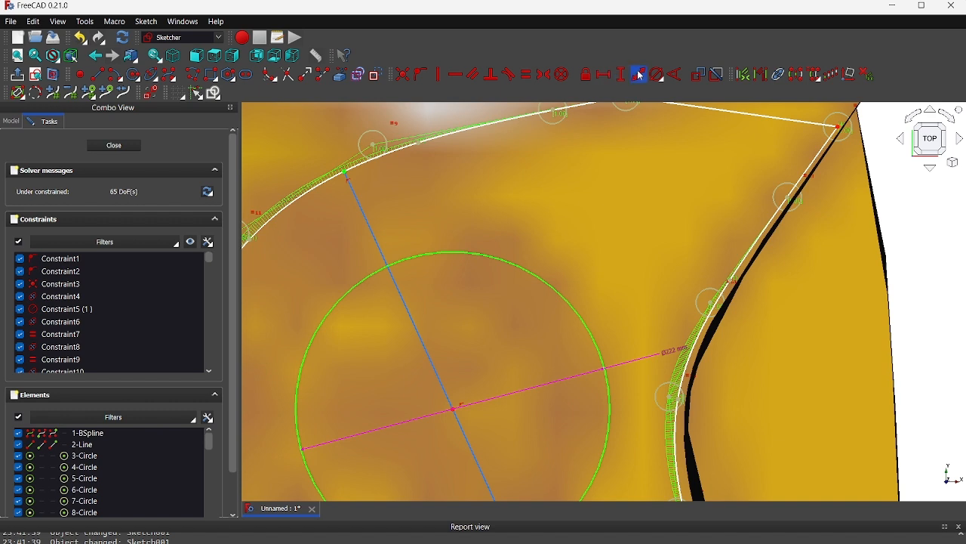
click(454, 225)
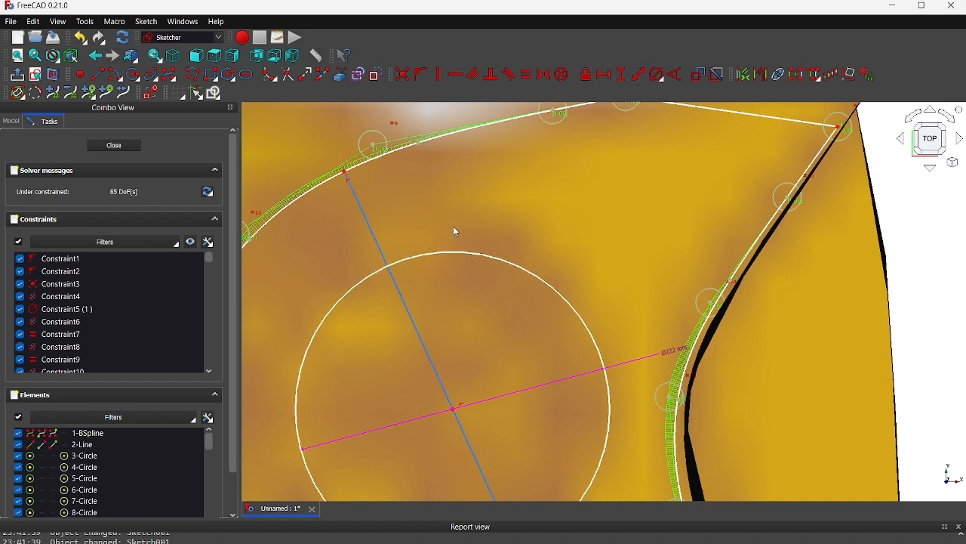
click(453, 410)
click(346, 175)
key(i)
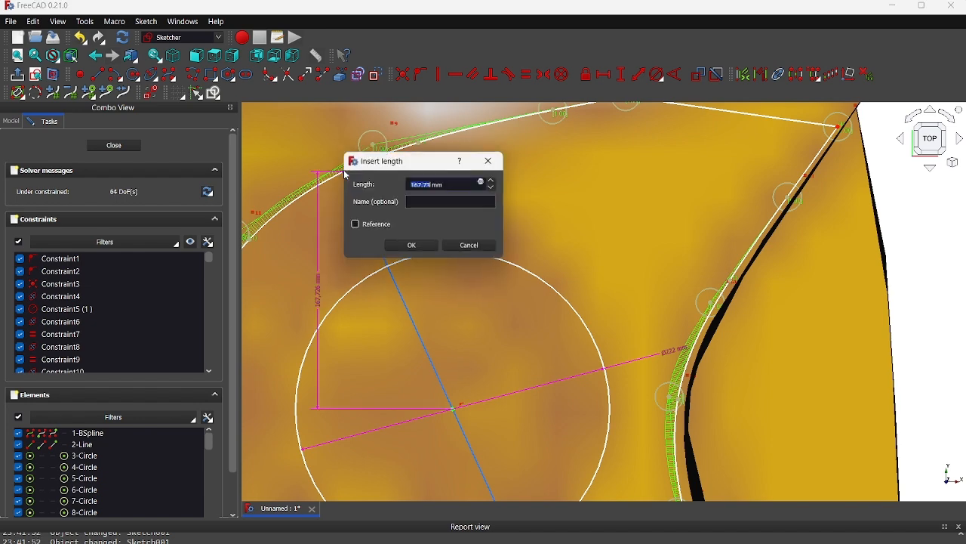
click(401, 244)
- Constrain the vertical distance from the circle's centre to the construction line's lower end to 317.50 mm and nudge the circle slightly right
middle_drag(410, 325, 333, 180)
mouse_move(388, 247)
middle_down()
mouse_move(339, 135)
mouse_move(391, 217)
middle_up()
scroll(339, 136, down, 4)
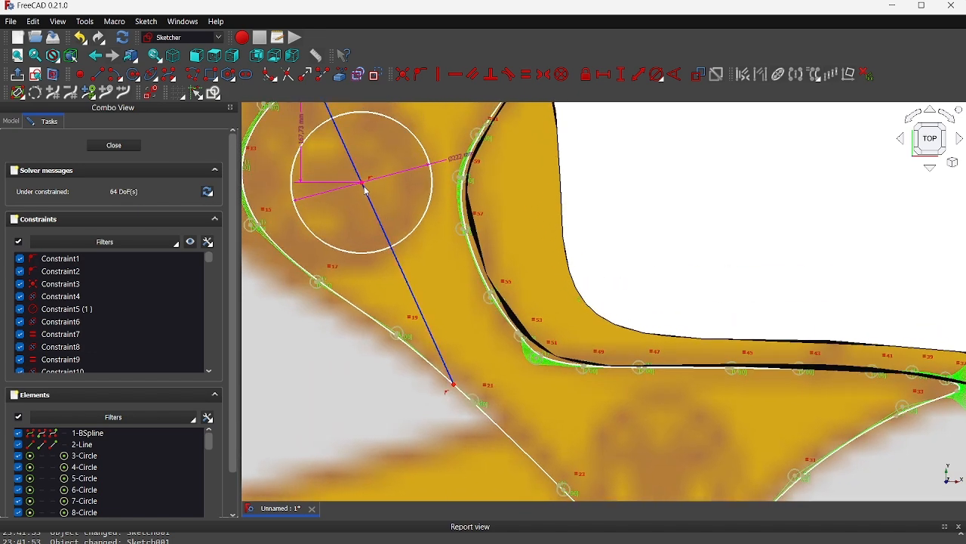
click(363, 183)
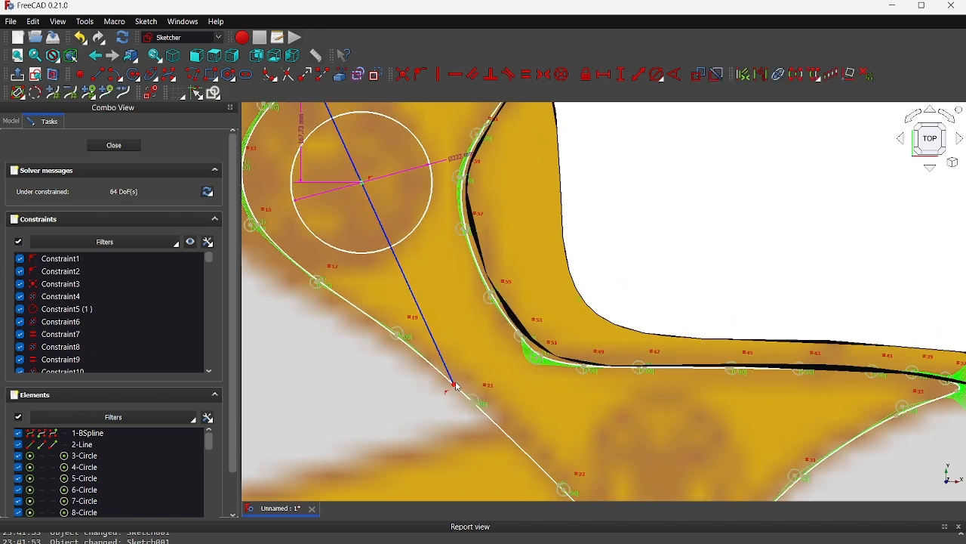
key(i)
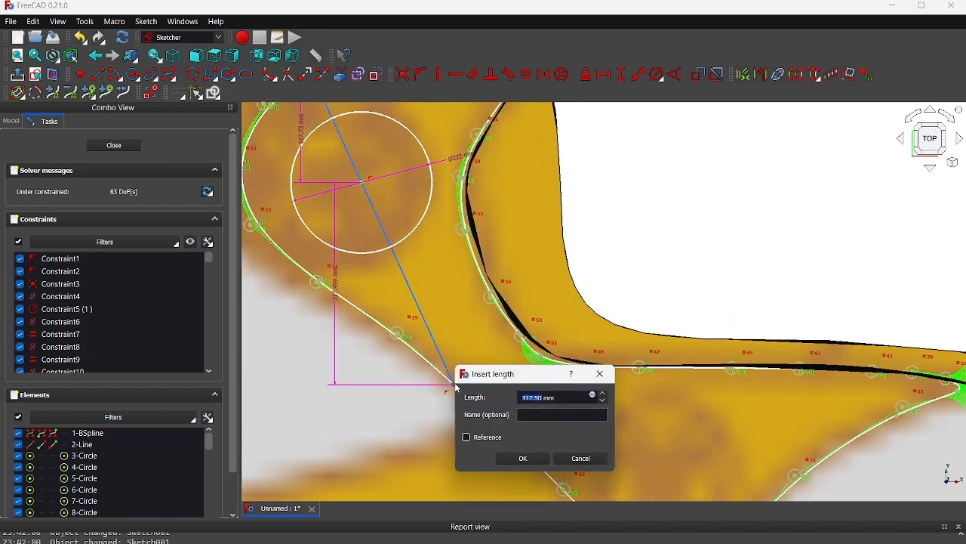
key(Return)
middle_drag(495, 426, 582, 532)
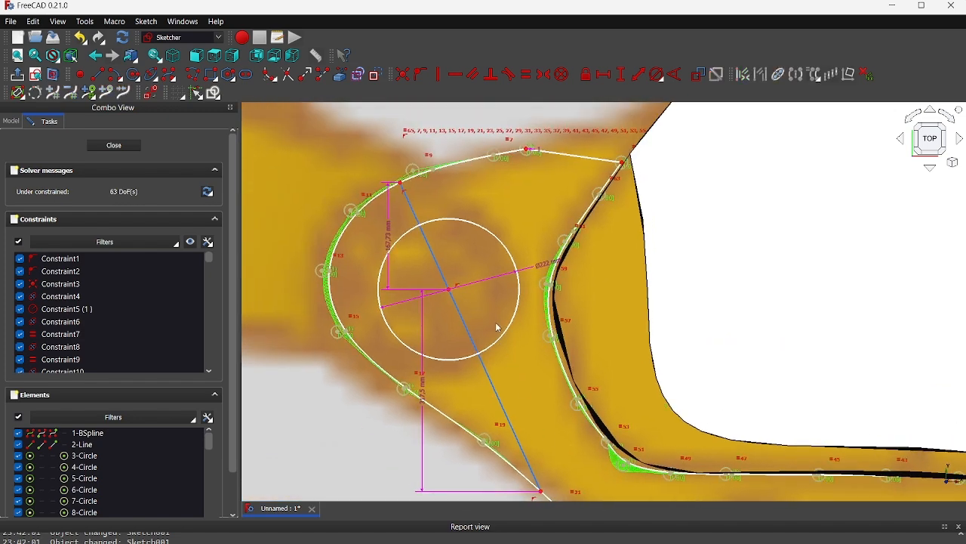
mouse_move(505, 333)
mouse_down()
mouse_move(520, 339)
mouse_move(512, 333)
mouse_up()
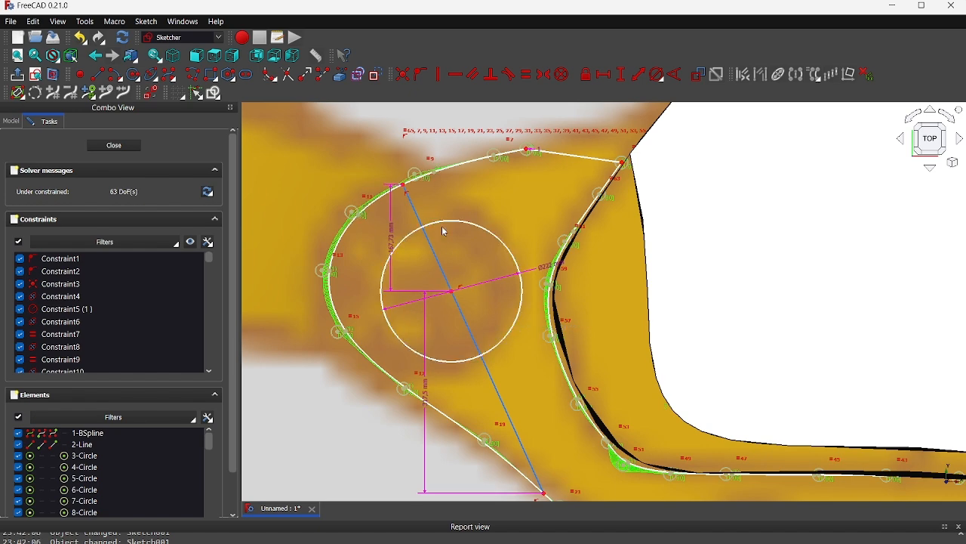
- Draw a circle about 202 mm in diameter and move it over the lower pivot in the reference image
middle_drag(539, 310, 285, 115)
mouse_move(471, 265)
middle_down()
mouse_move(502, 270)
mouse_move(525, 246)
middle_up()
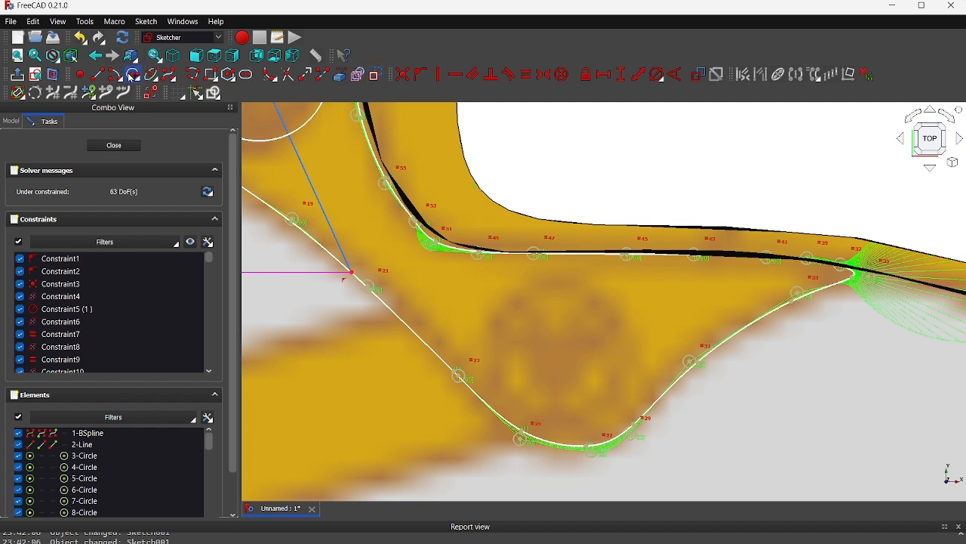
click(133, 75)
click(527, 300)
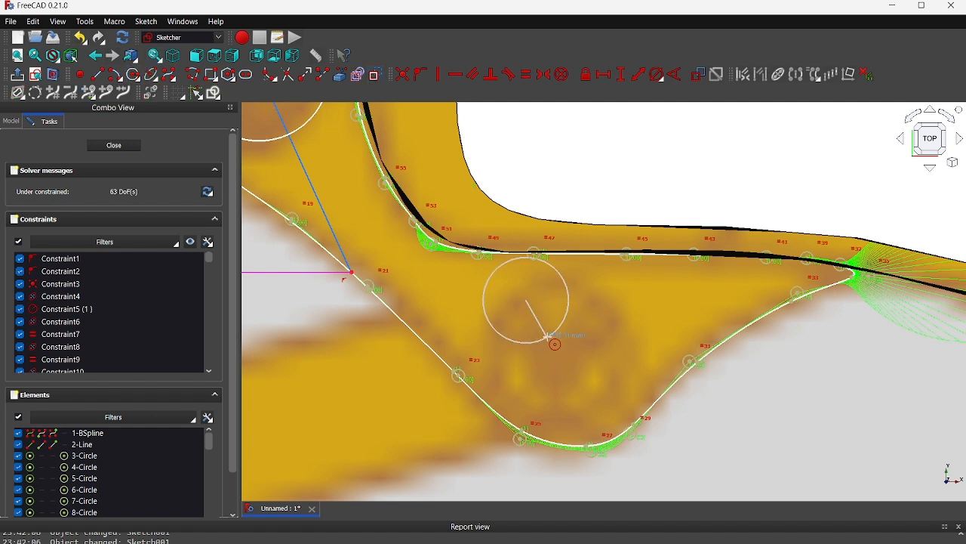
click(556, 355)
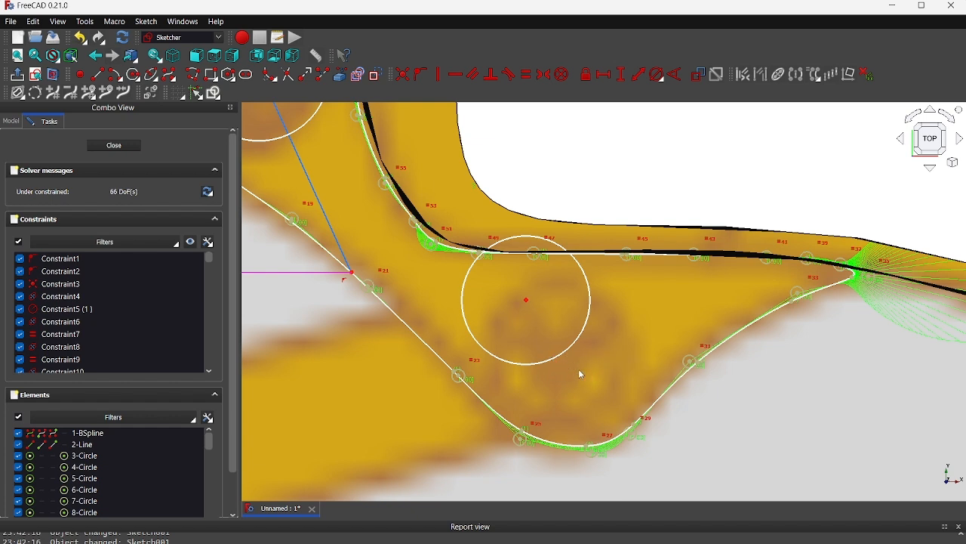
drag(530, 304, 567, 346)
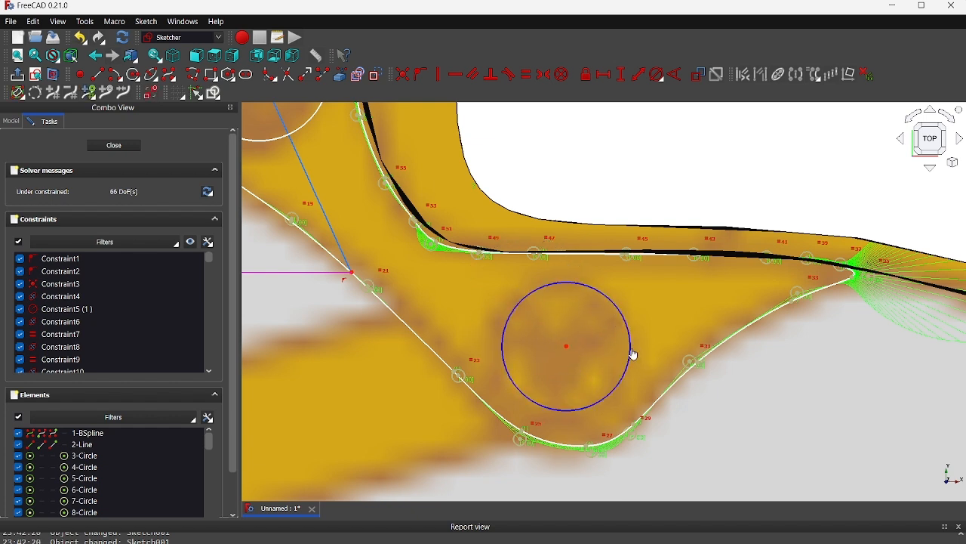
- Constrain the lower pivot circle's diameter to 222 mm, nudge its centre slightly up and left, and close the sketch
click(631, 351)
click(656, 75)
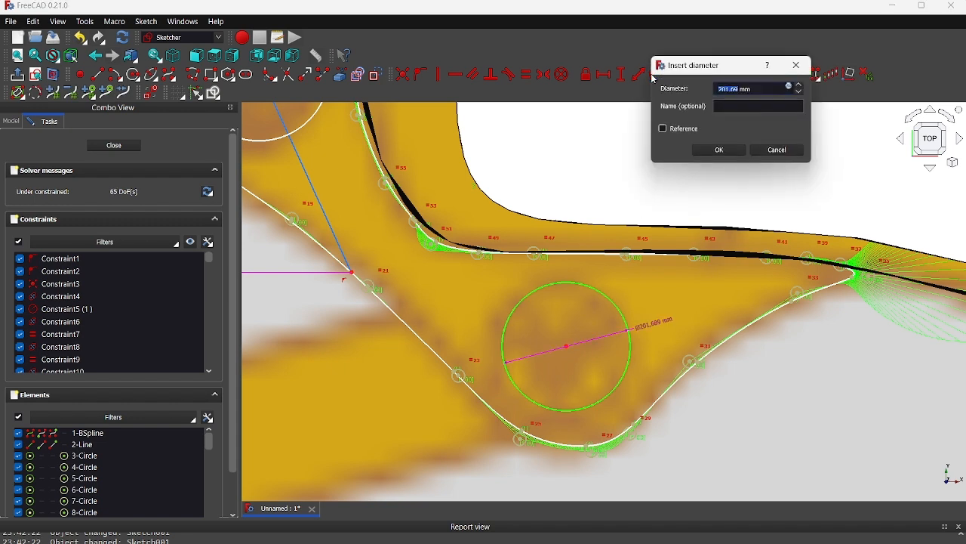
text(222)
key(Return)
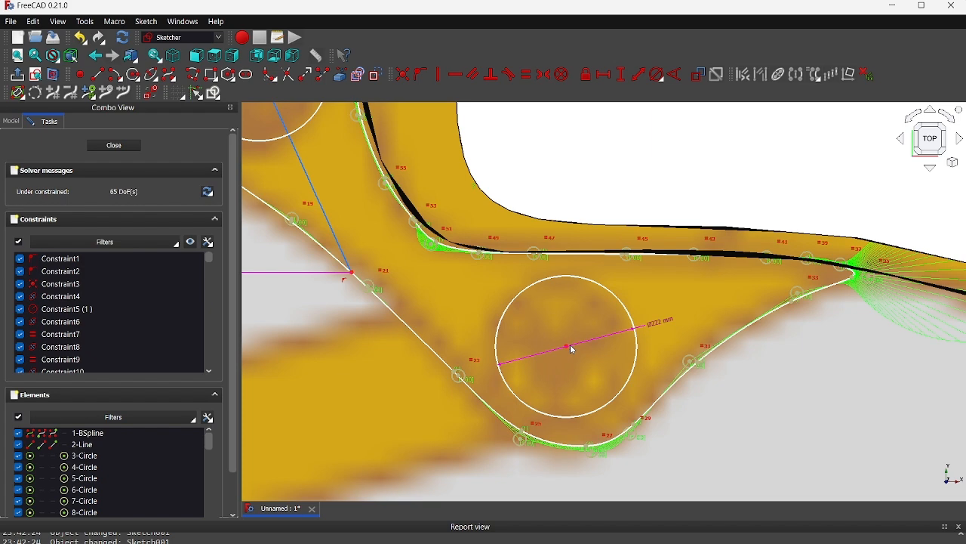
drag(568, 348, 564, 342)
click(113, 145)
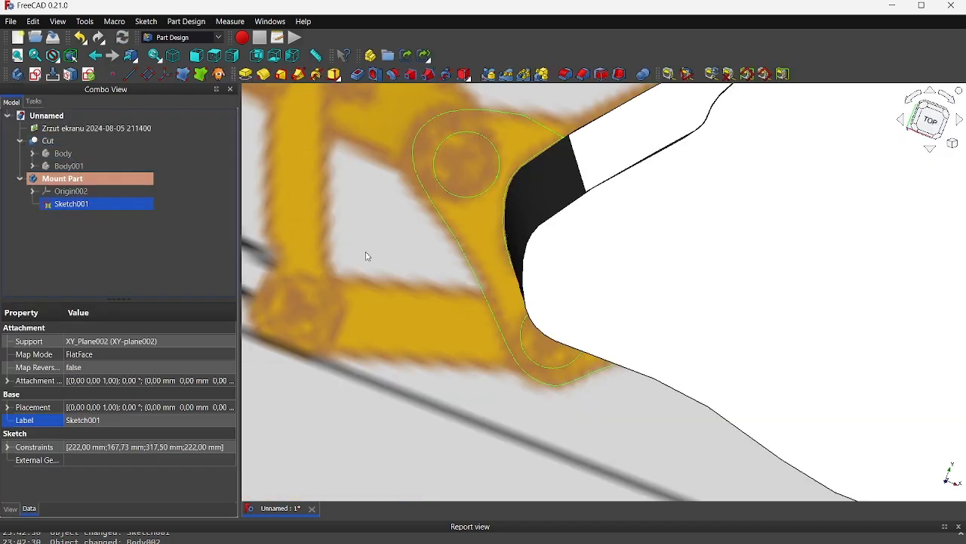
- Pad Sketch001 into a solid mount plate, raising the length above the default 10 mm
mouse_move(401, 255)
middle_down()
mouse_move(479, 236)
mouse_move(446, 239)
middle_up()
click(246, 74)
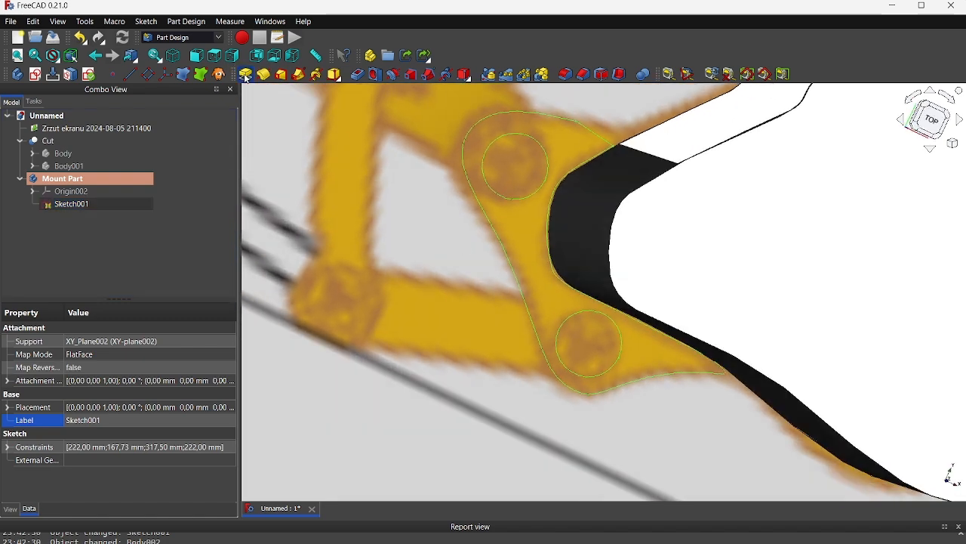
scroll(320, 167, down, 10)
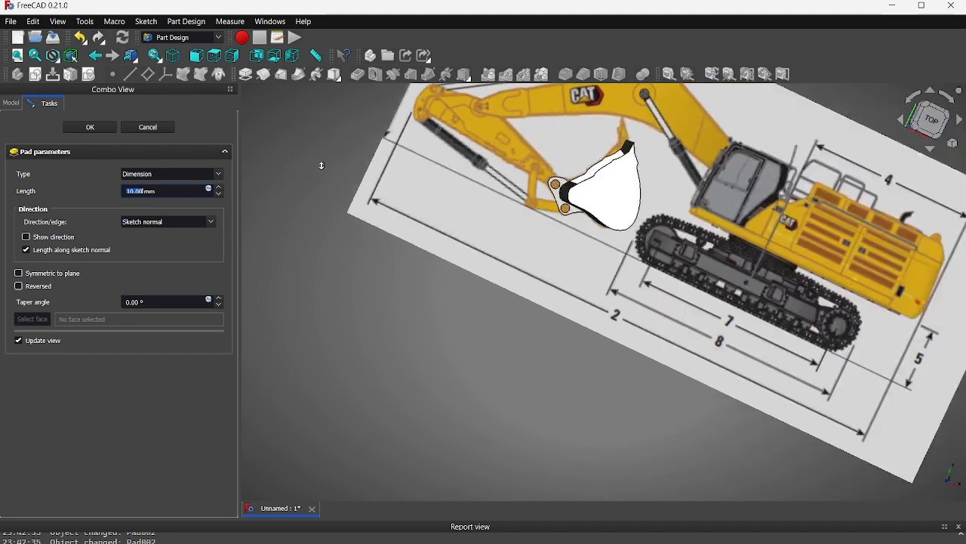
middle_drag(293, 155, 269, 228)
click(444, 240)
middle_drag(487, 248, 571, 268)
scroll(509, 257, up, 8)
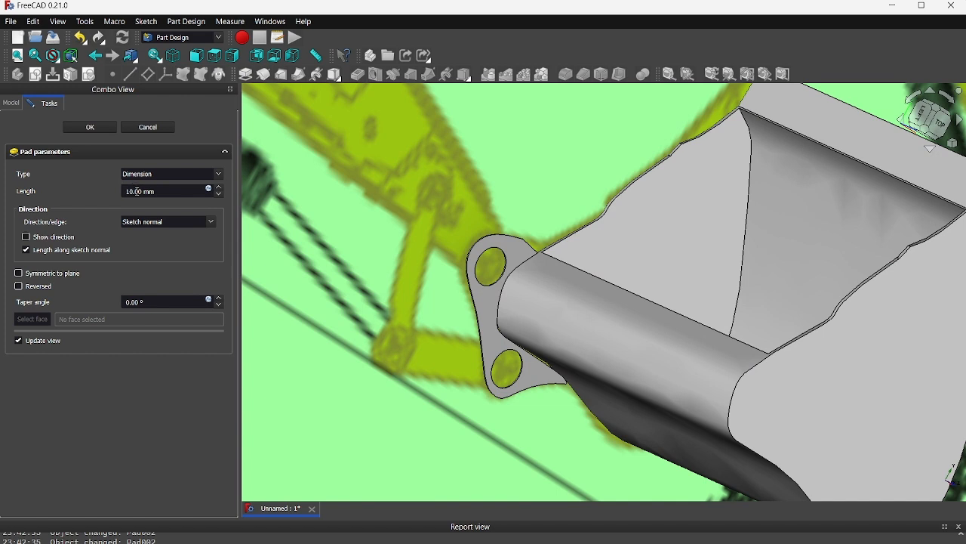
click(135, 192)
key(Return)
middle_drag(337, 230, 439, 242)
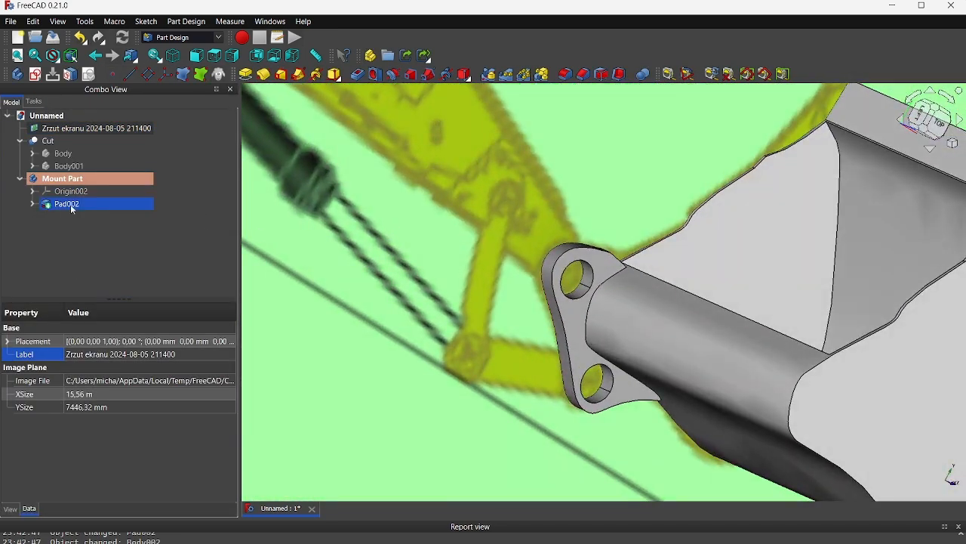
- Select Mount Part, and examine the placement of the mounting plates on the bucket photo in the browser before returning to FreeCAD
click(59, 183)
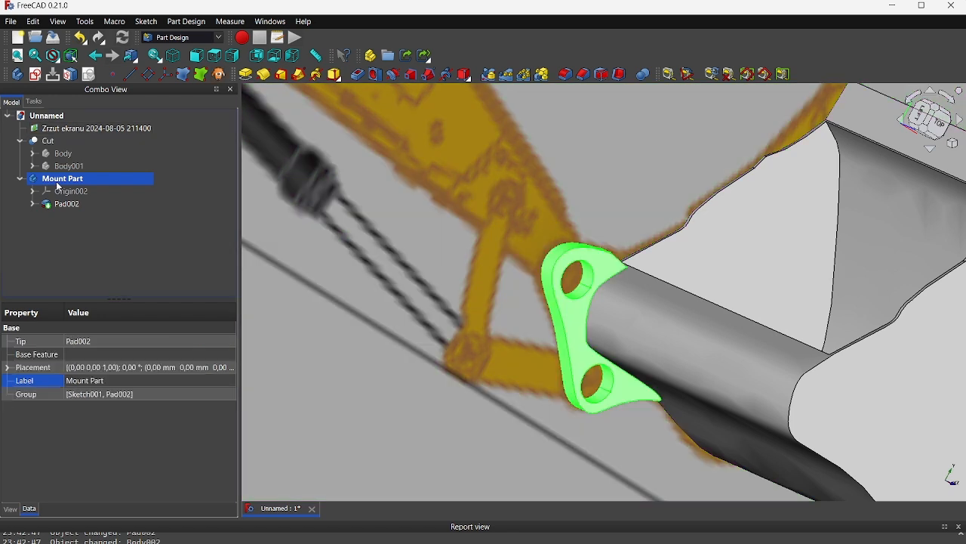
ctrl+click(97, 195)
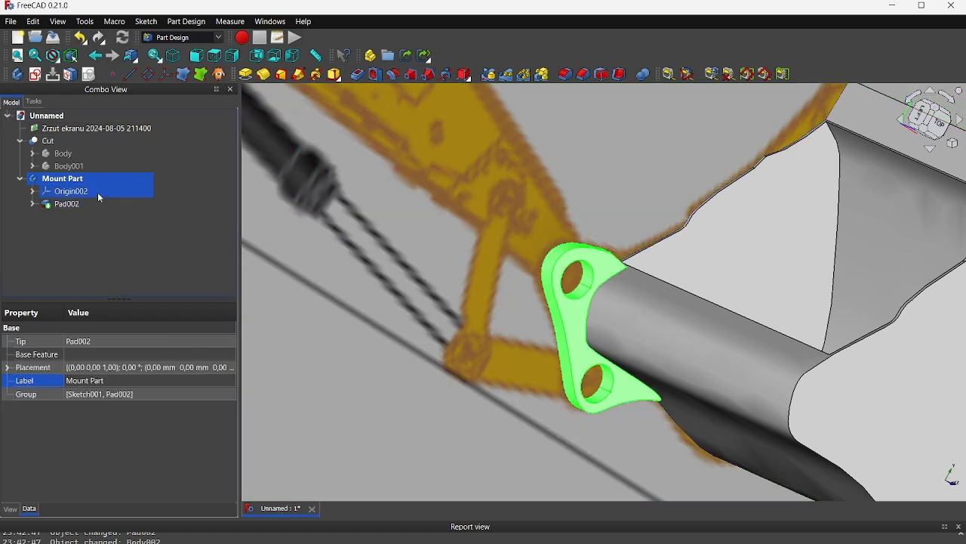
ctrl+click(97, 192)
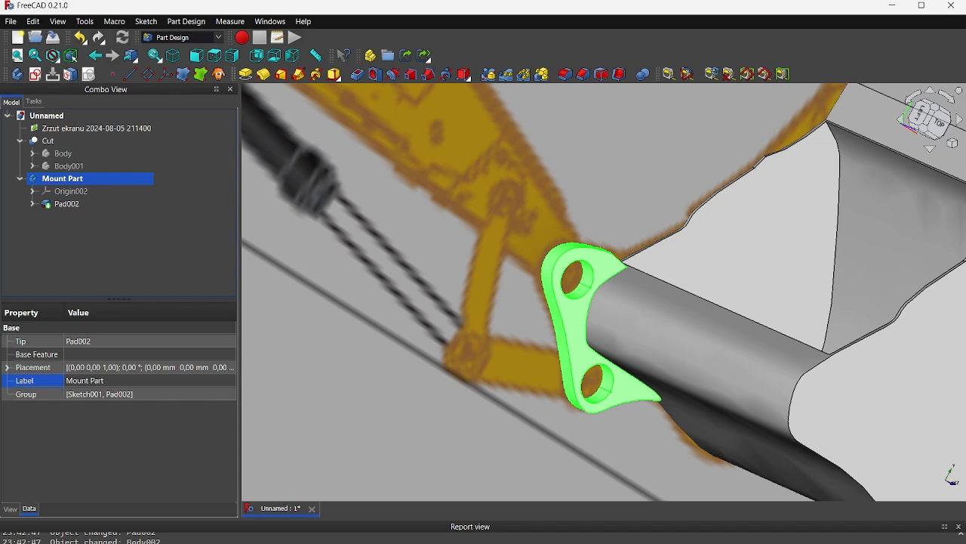
key(alt+Tab)
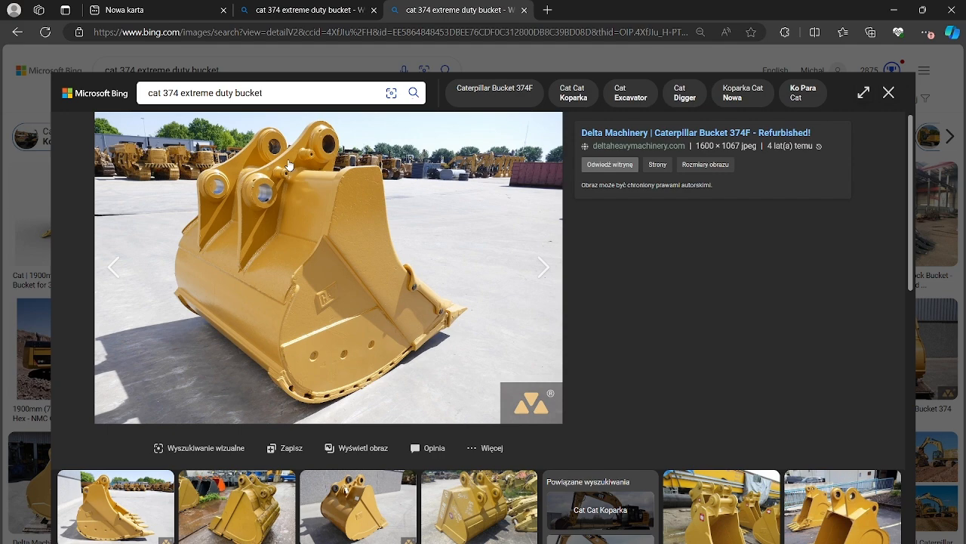
mouse_move(621, 543)
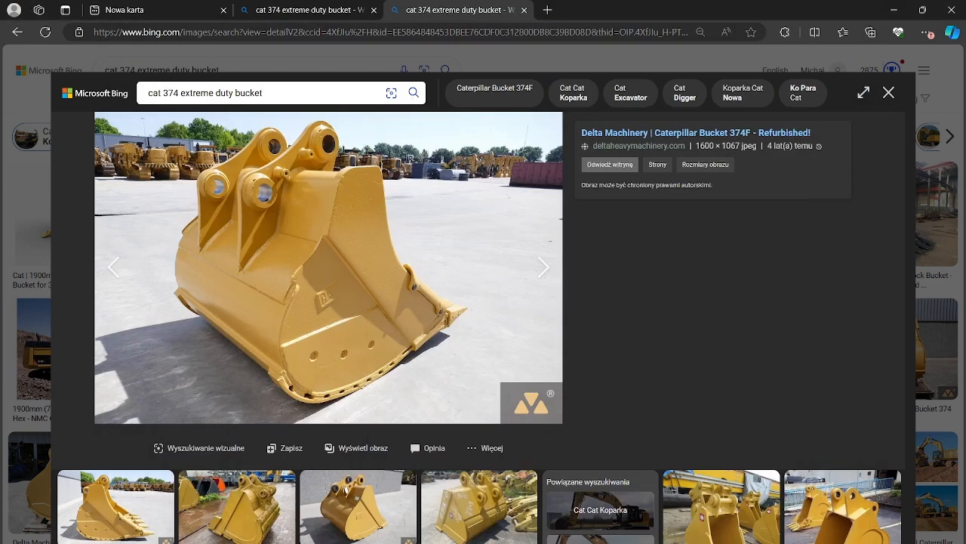
mouse_move(650, 543)
click(649, 508)
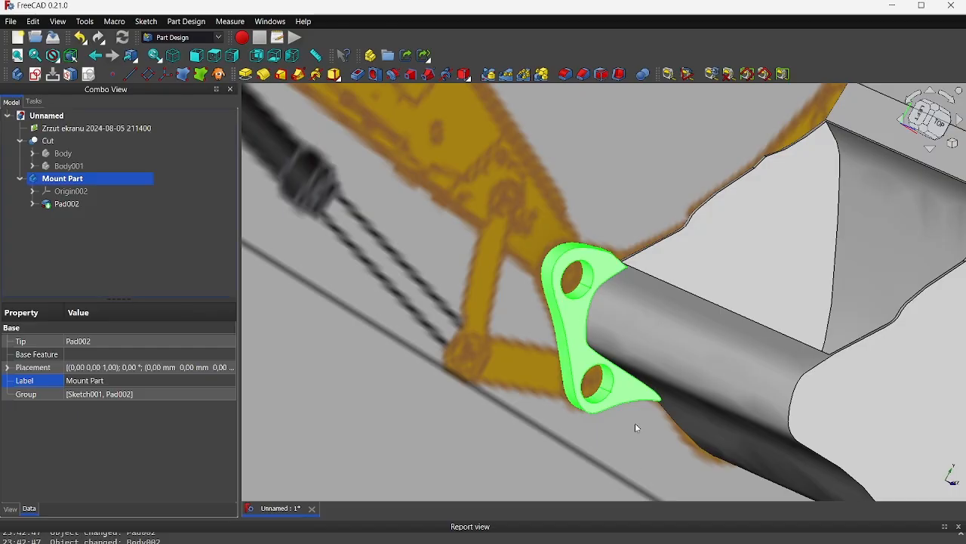
- Start the Transform command on the Mount Part body
middle_drag(392, 286, 417, 311)
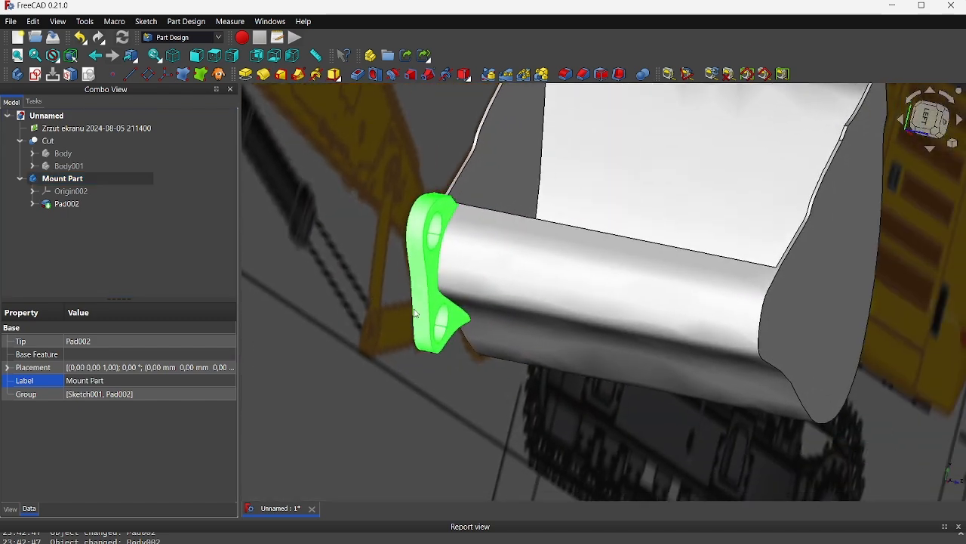
click(72, 202)
right_click(72, 202)
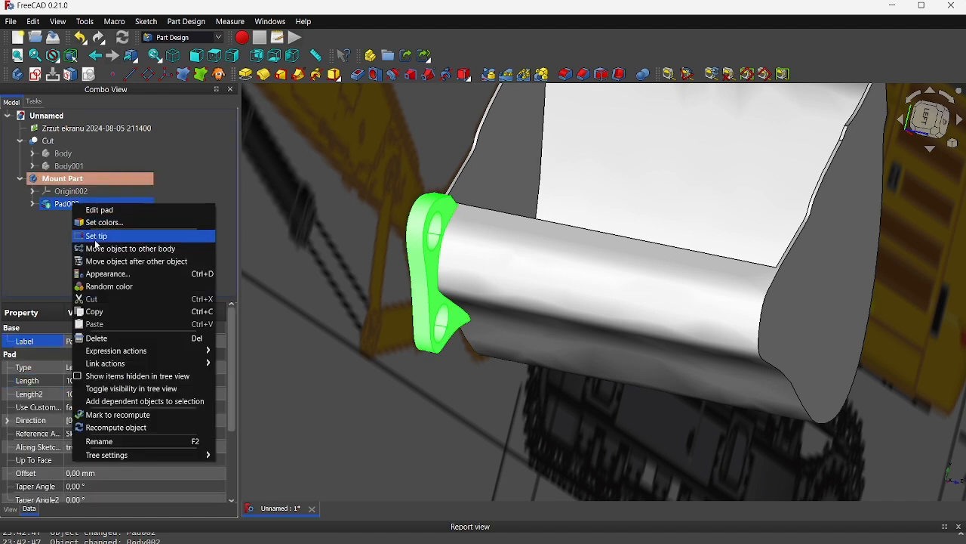
click(58, 183)
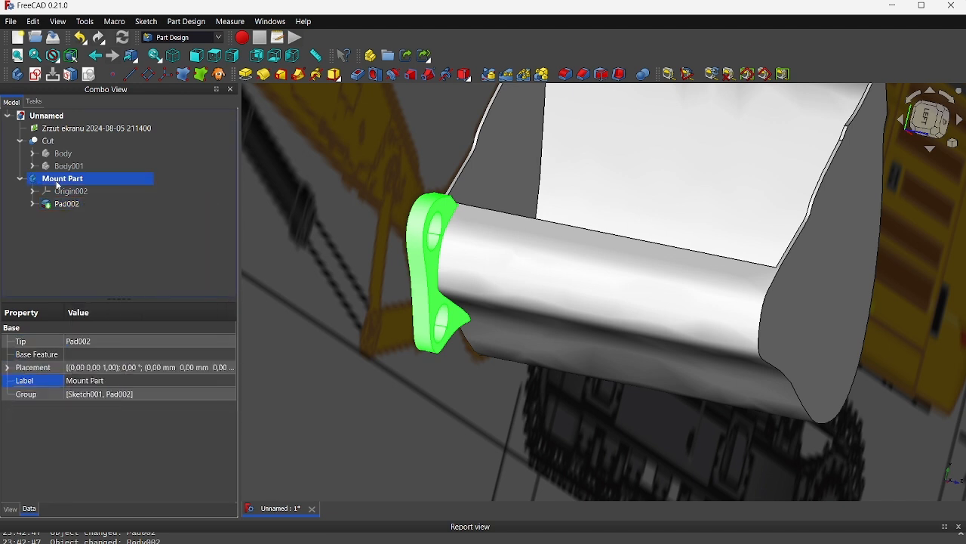
right_click(58, 183)
click(76, 201)
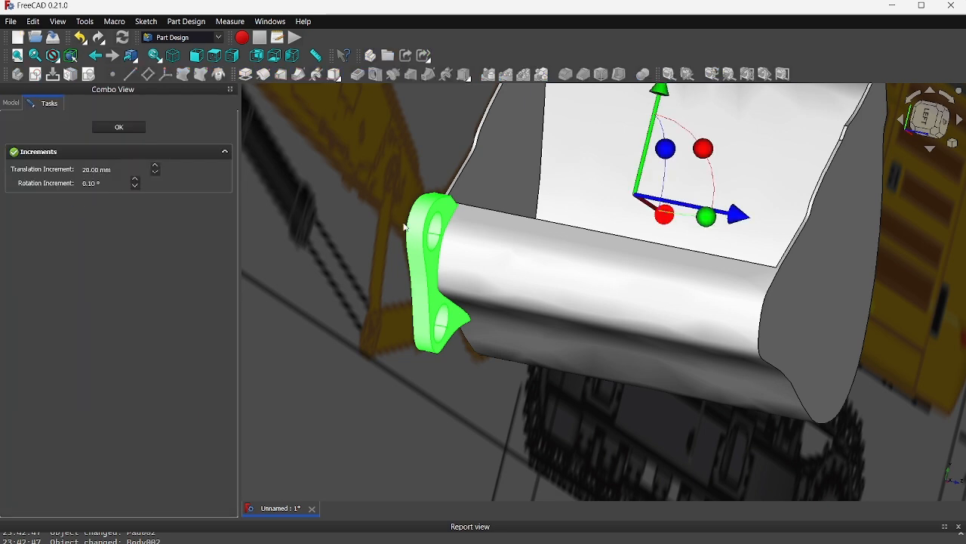
scroll(596, 224, up, 2)
middle_drag(596, 224, 634, 298)
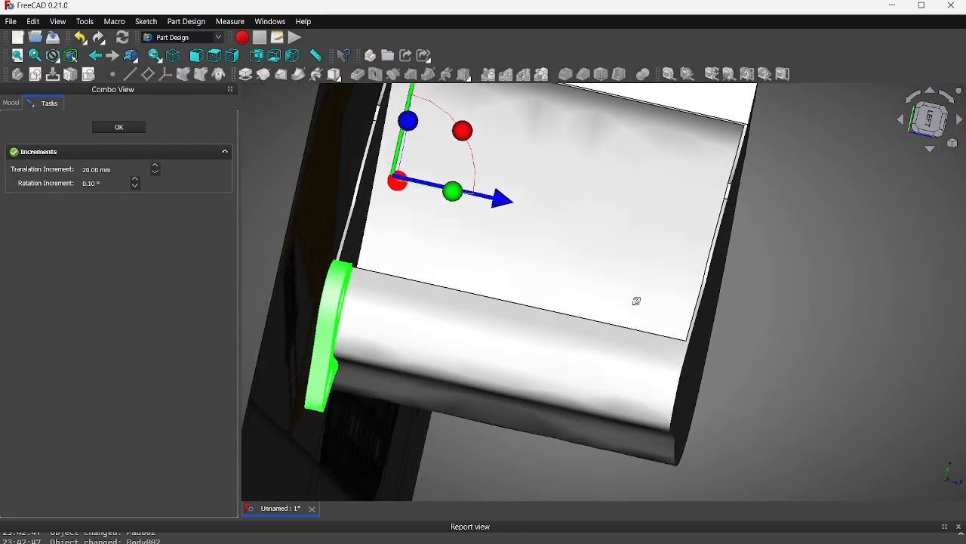
click(18, 104)
click(50, 132)
key(space)
middle_drag(338, 258, 372, 278)
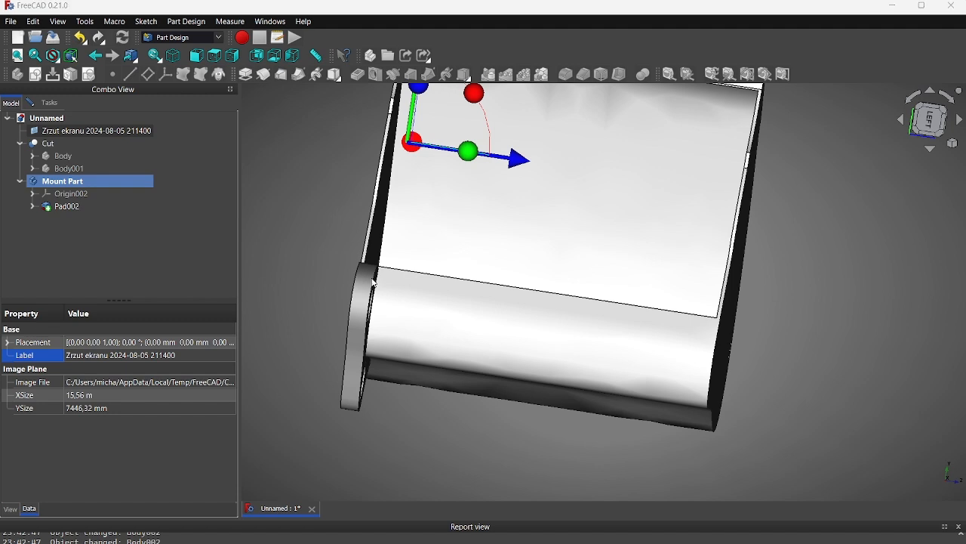
- Switch to Calculator, divide 1960 by 2 and subtract 50 from the result
key(alt+Tab)
text(1960/2)
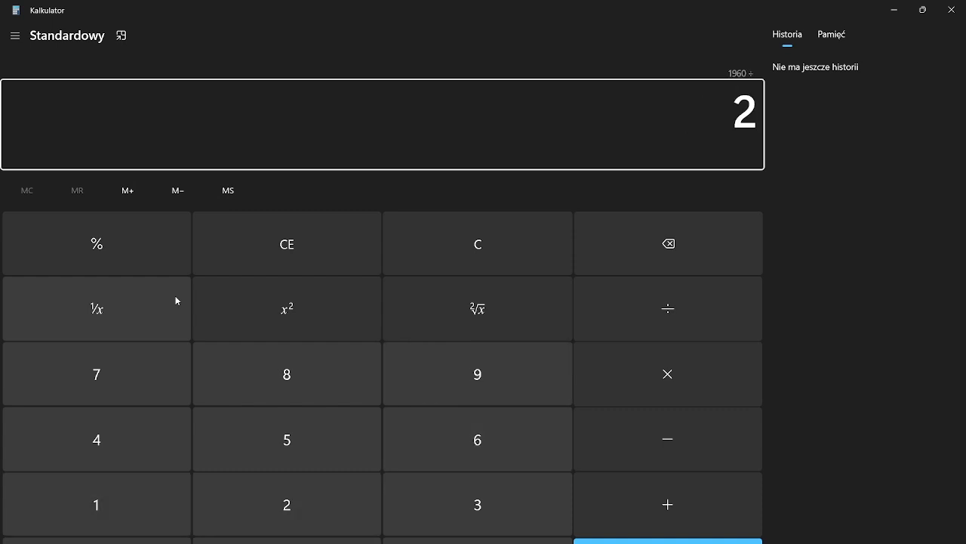
key(Return)
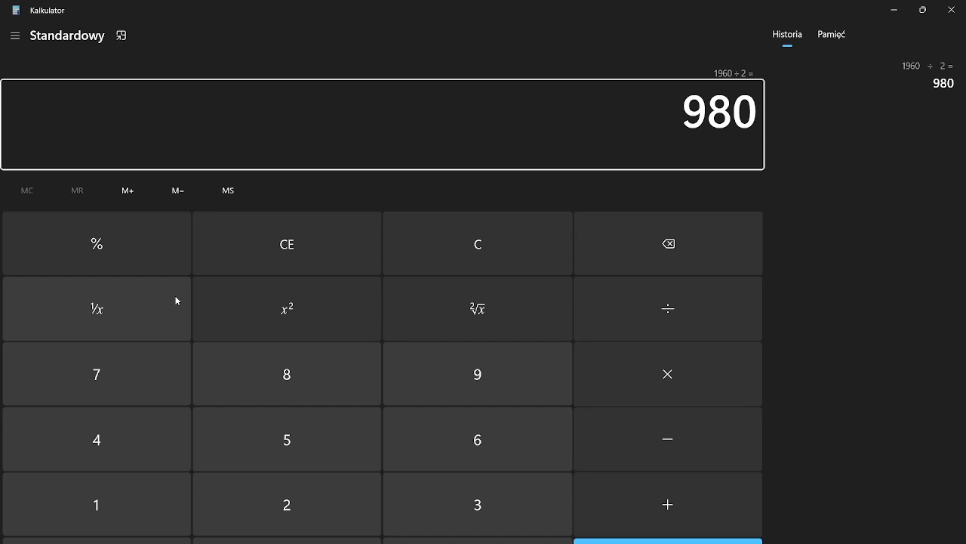
text(-50)
key(Return)
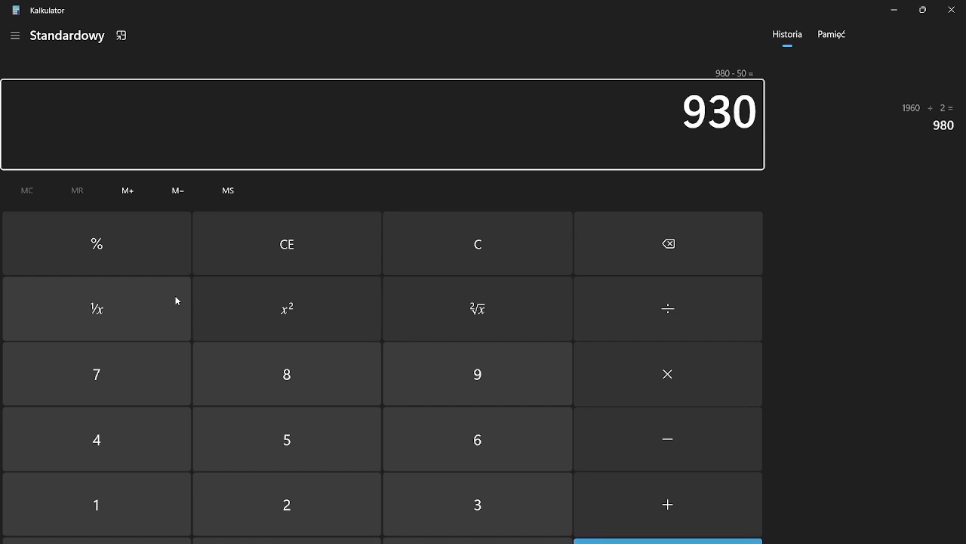
- Return to FreeCAD and set the translation increment for transforming the Mount Part to 930 mm
click(900, 10)
middle_drag(444, 245, 385, 354)
click(59, 100)
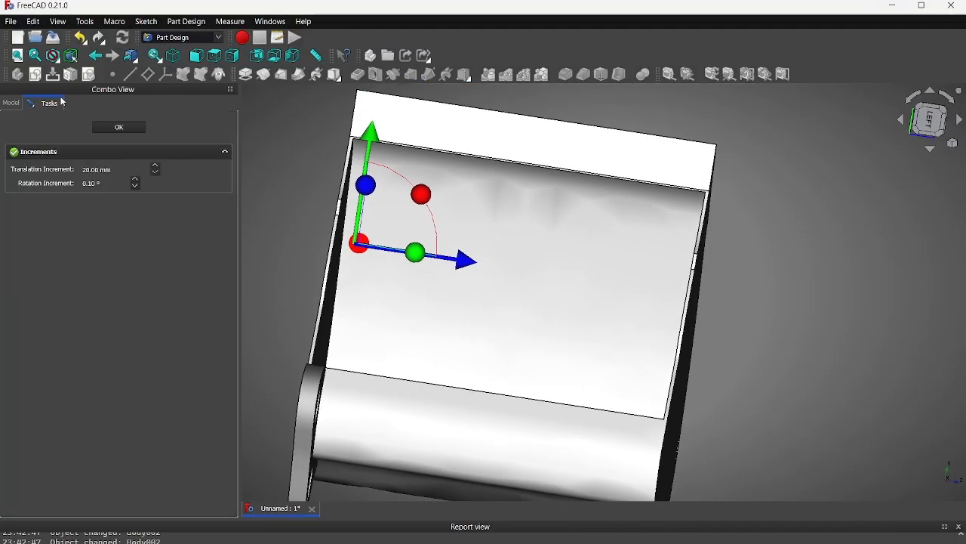
double_click(102, 171)
key(BackSpace)
text(0.01mm)
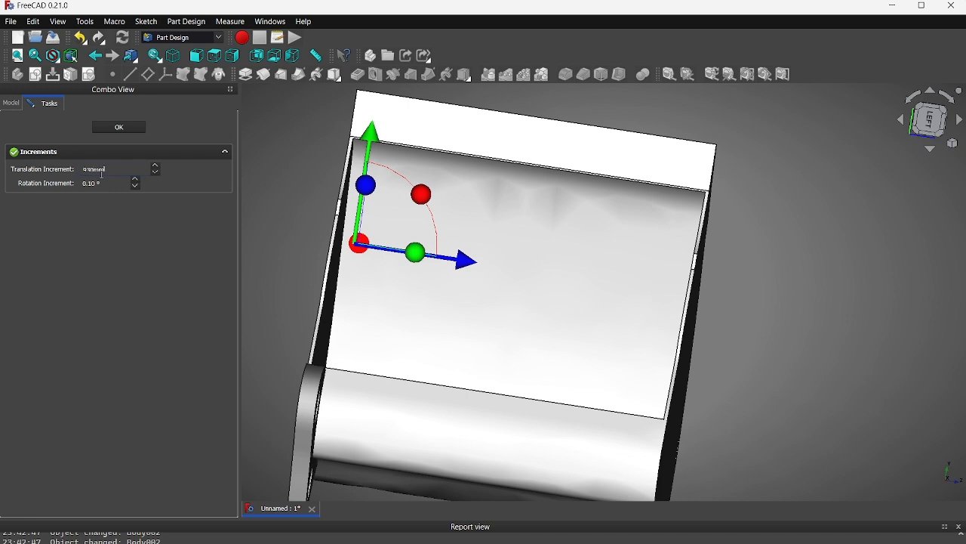
key(Return)
- Restart the Transform command on Mount Part and move it 930 mm along the Z axis across the bucket's width
click(57, 203)
right_click(57, 204)
click(51, 181)
right_click(51, 181)
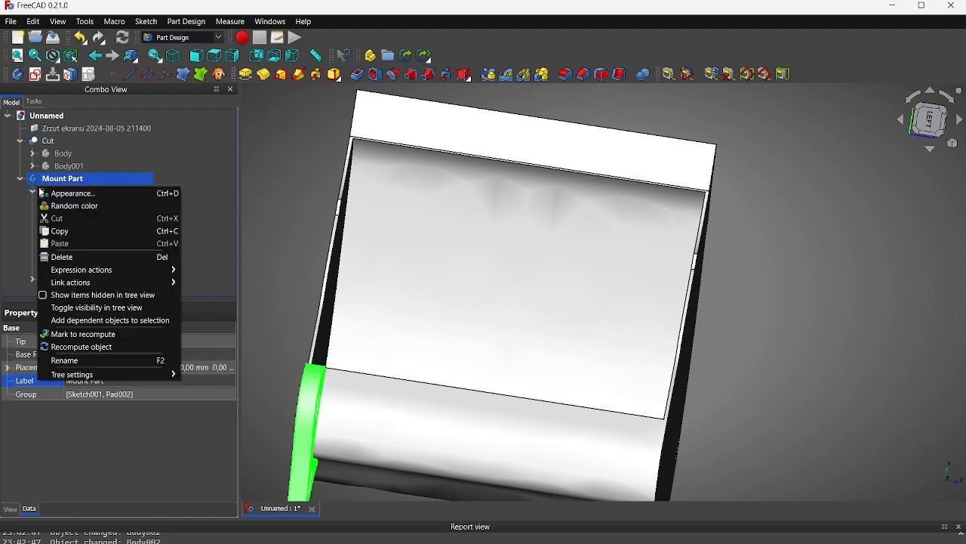
click(49, 177)
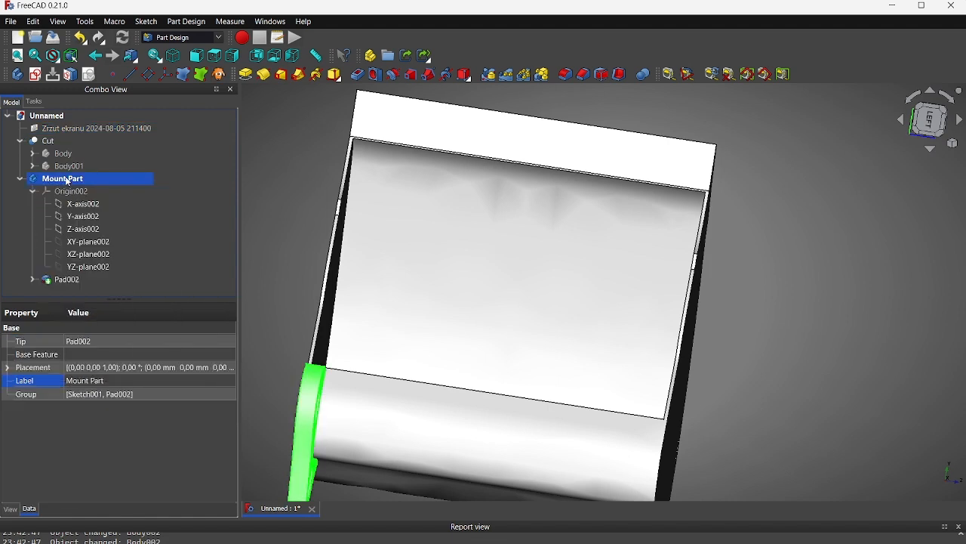
double_click(62, 180)
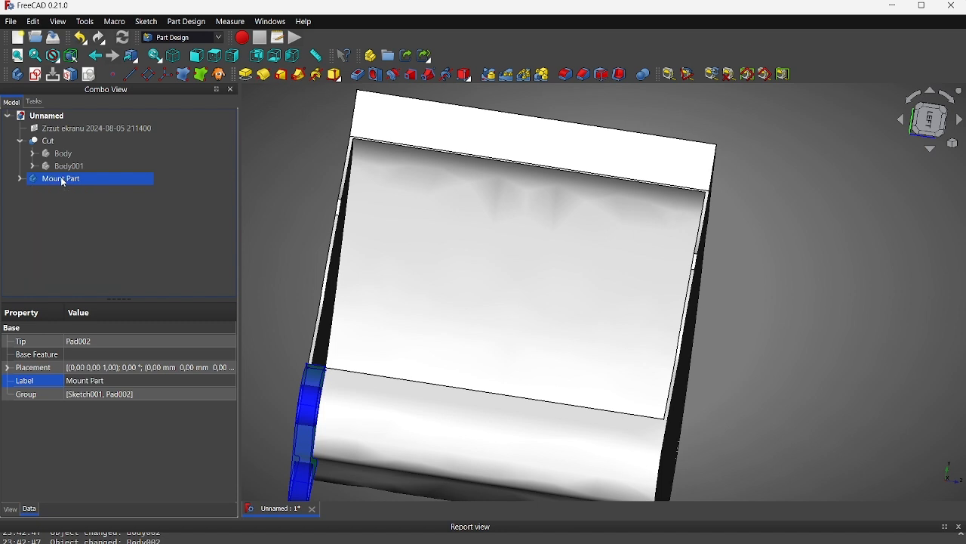
right_click(62, 179)
click(77, 197)
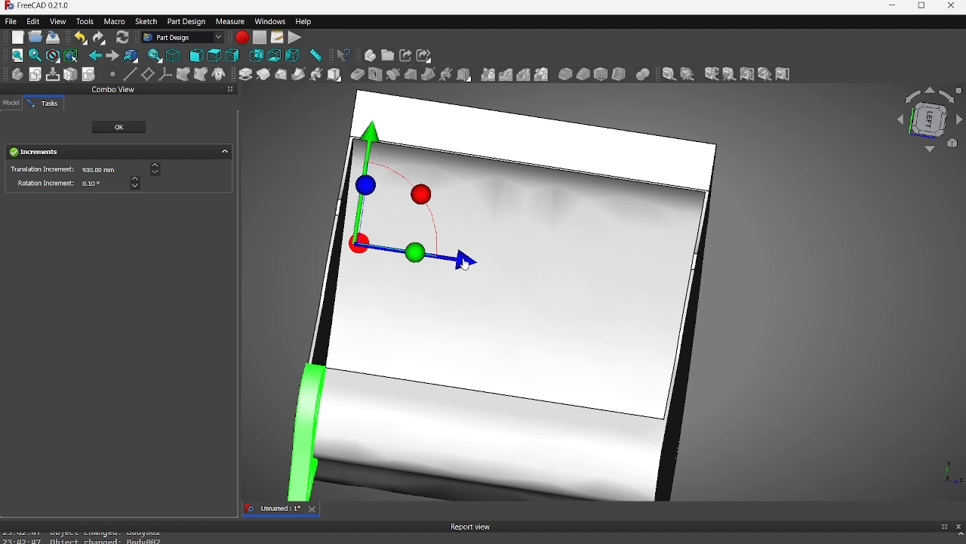
drag(464, 259, 607, 293)
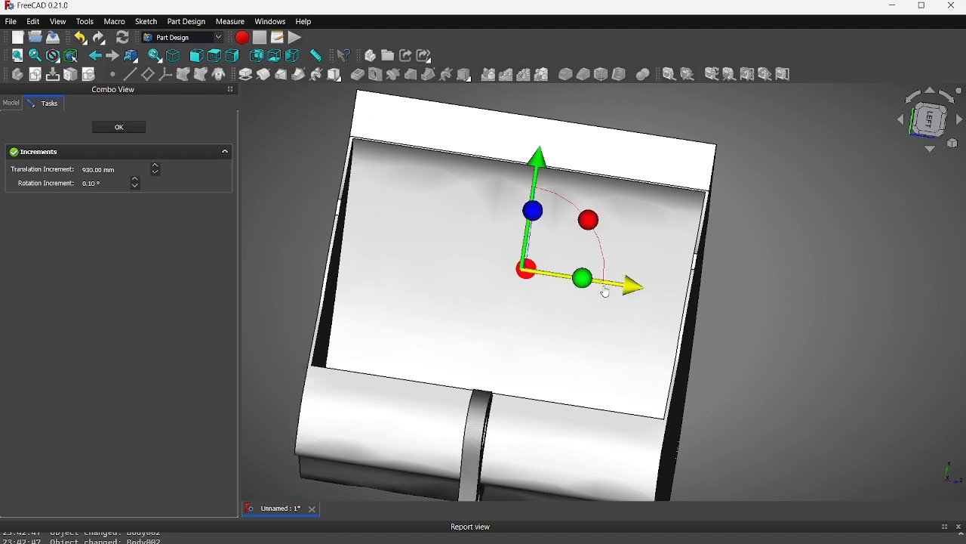
middle_drag(707, 332, 756, 255)
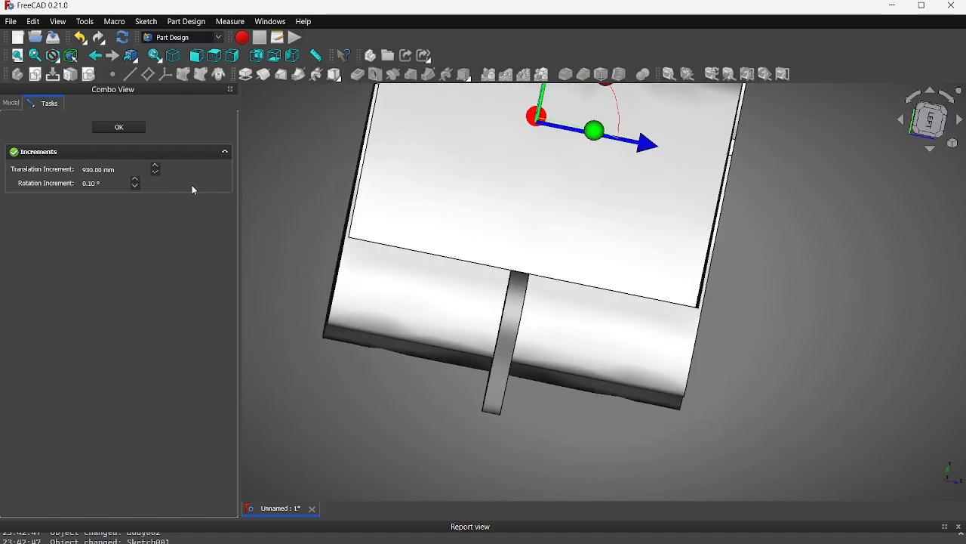
- Set the translation increment to 50 mm and reopen the Transform command on Mount Part
click(133, 164)
key(ctrl+a)
key(BackSpace)
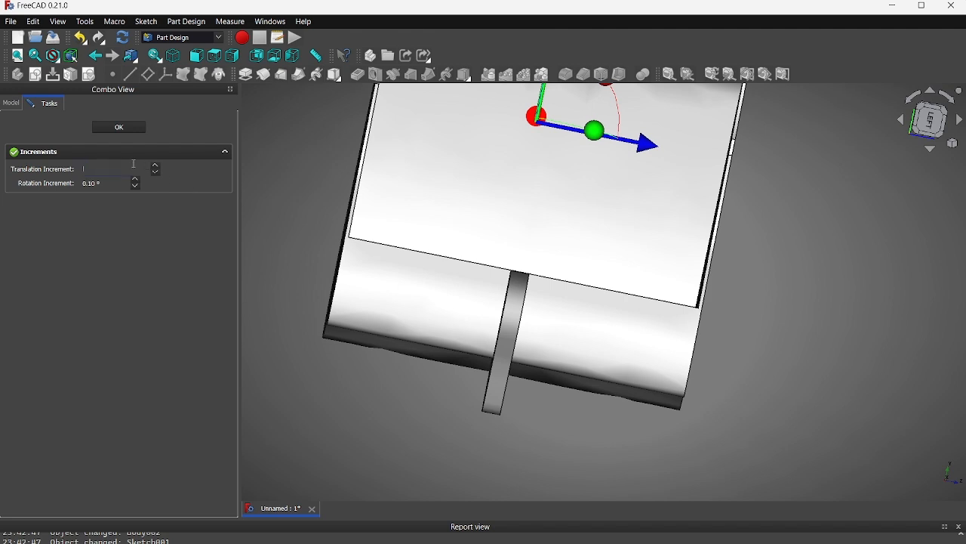
text(10mm)
key(Return)
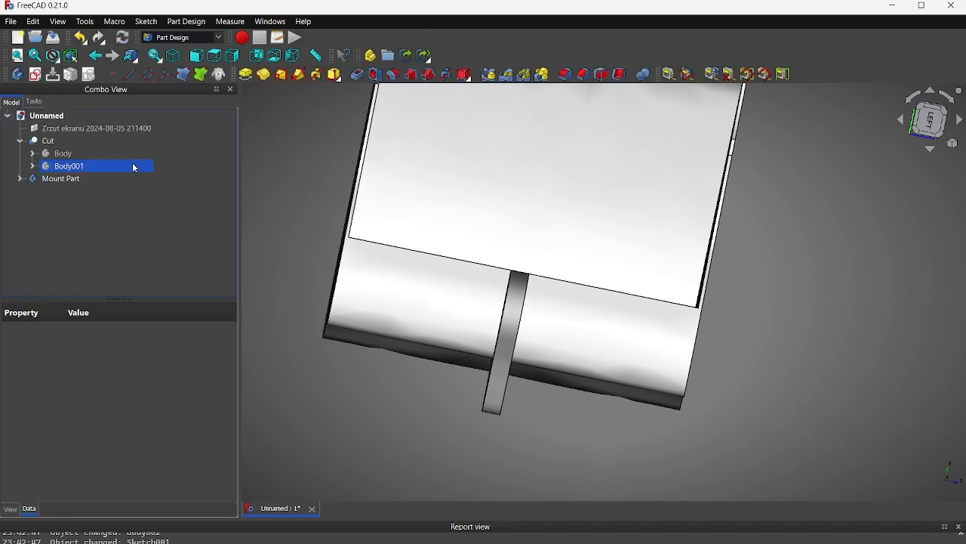
right_click(91, 178)
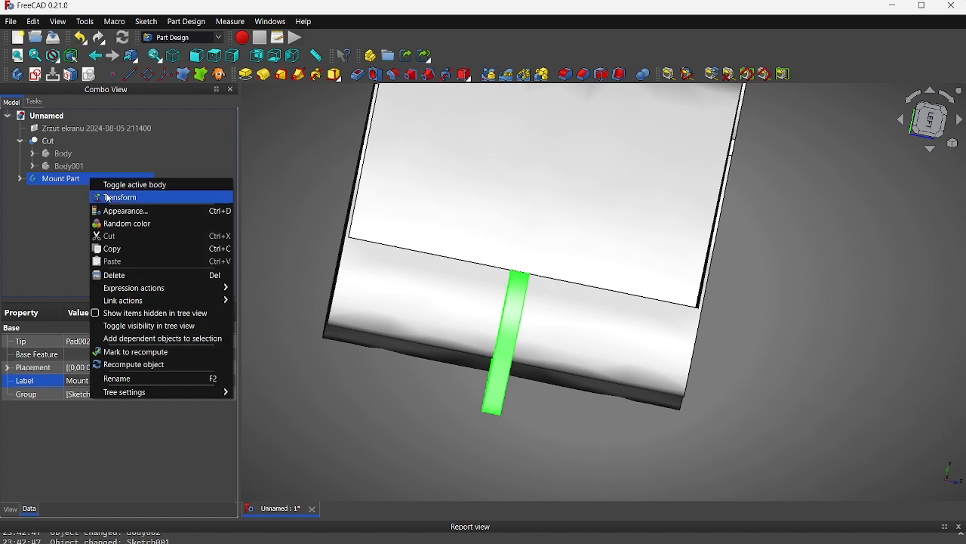
click(106, 195)
mouse_move(640, 144)
mouse_down()
mouse_move(592, 134)
mouse_move(657, 147)
mouse_move(641, 144)
mouse_up()
middle_drag(423, 228, 489, 290)
- Set the translation increment to 500 mm, move Mount Part 500 mm back along the Z axis and finish the transform
double_click(120, 174)
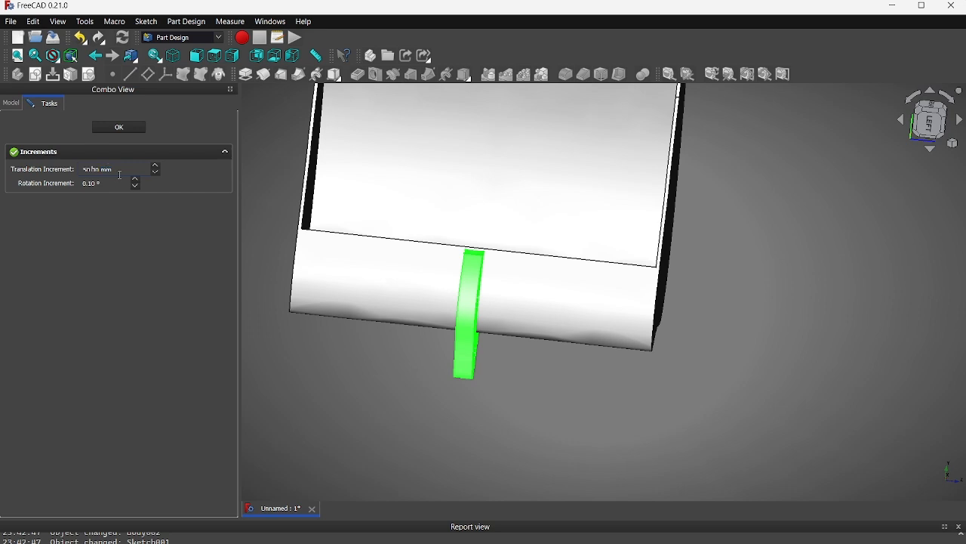
text(0)
scroll(427, 334, down, 3)
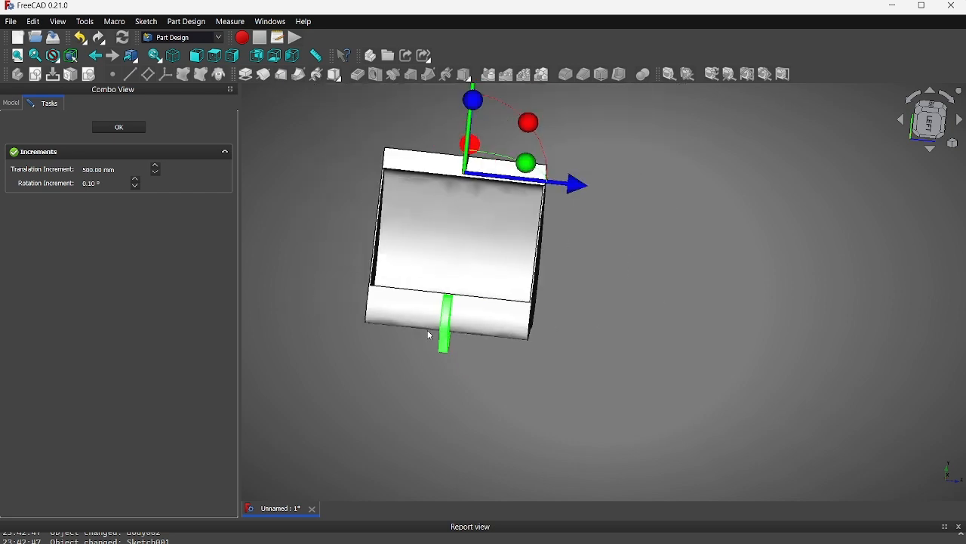
middle_drag(426, 338, 429, 333)
drag(576, 194, 517, 188)
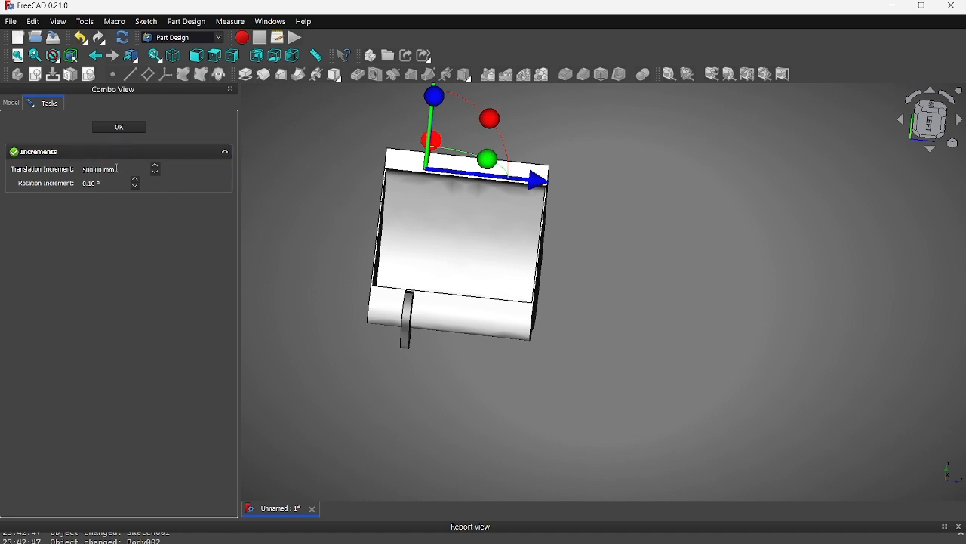
click(125, 132)
click(60, 166)
click(73, 179)
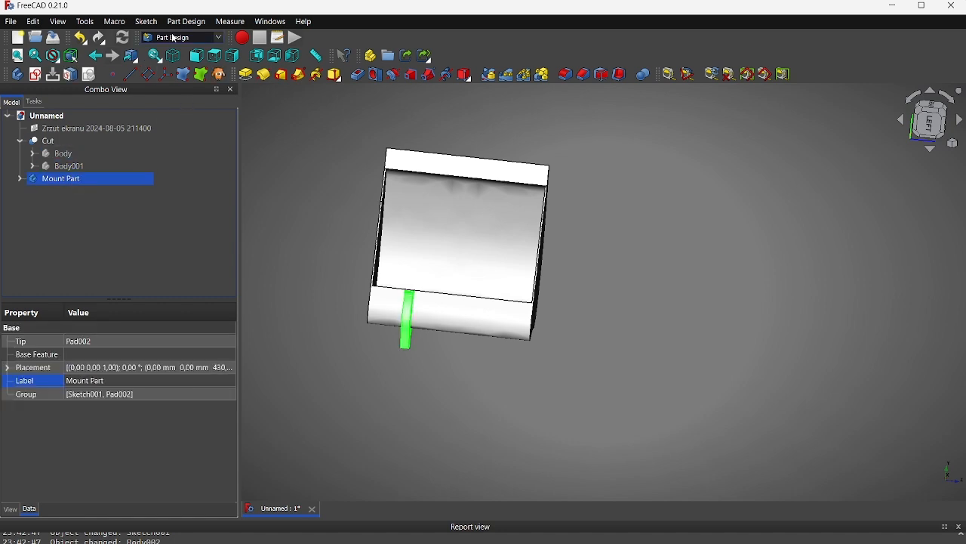
click(510, 77)
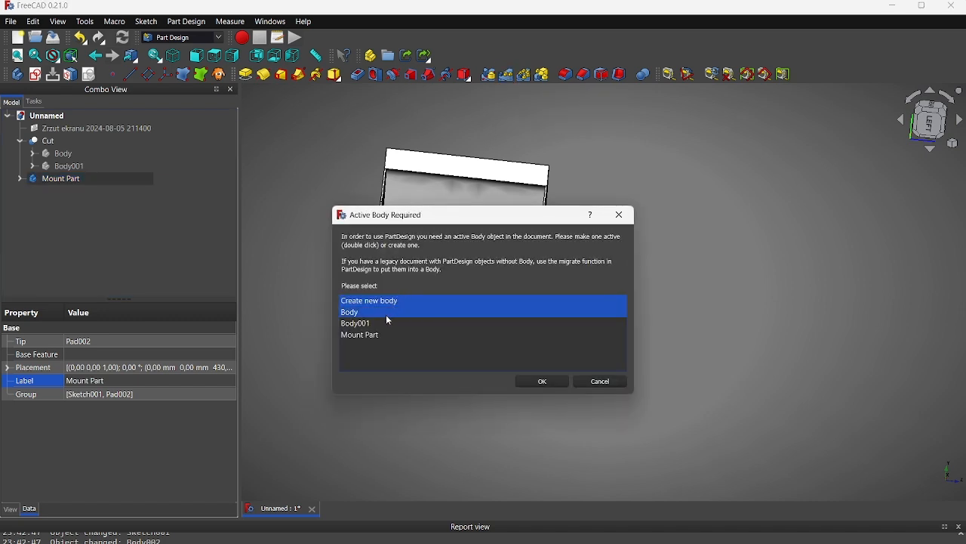
click(381, 336)
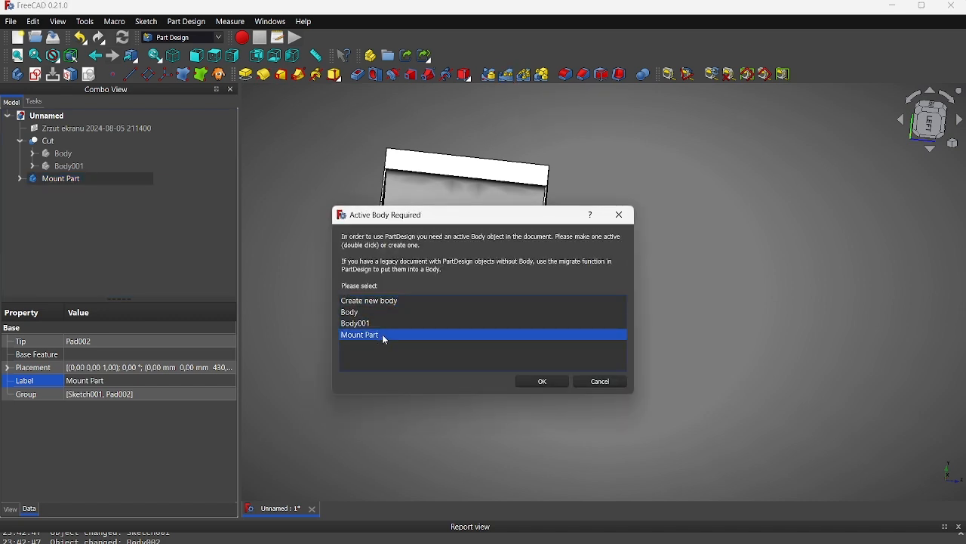
click(543, 381)
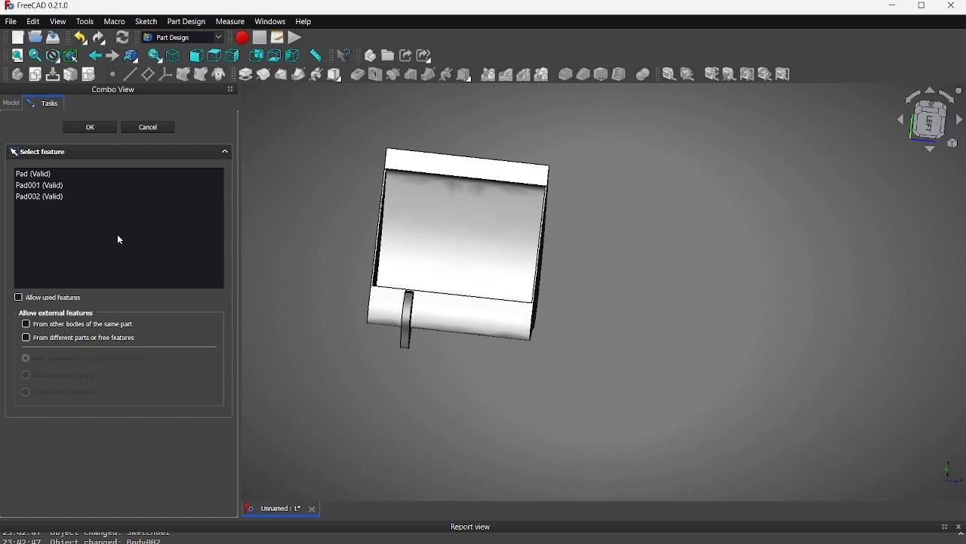
click(148, 129)
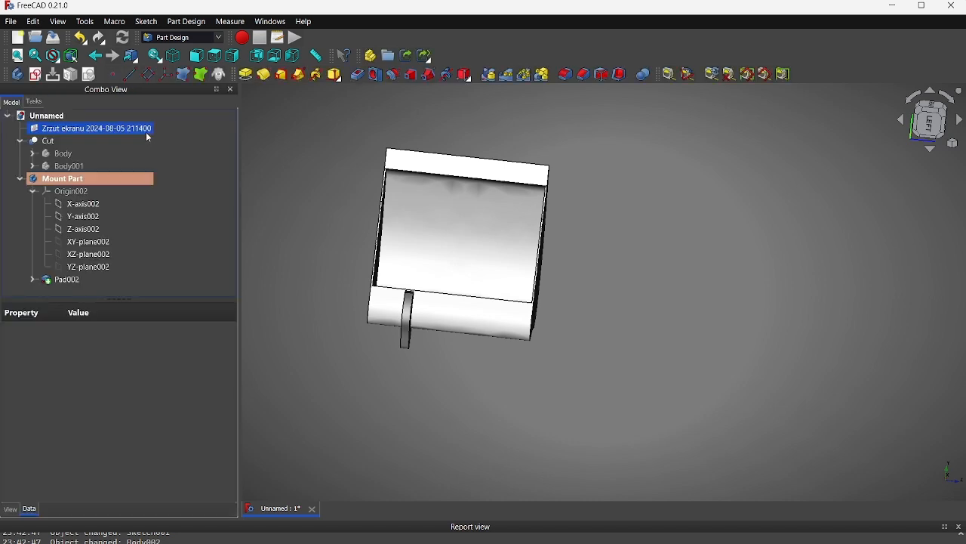
- Switch to the Draft workbench and start an orthogonal array of Pad002
click(185, 38)
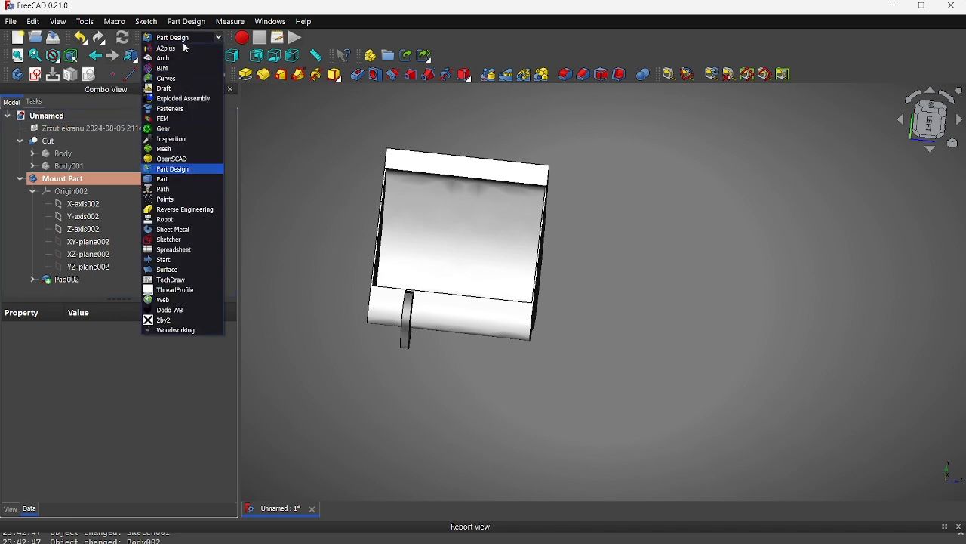
click(163, 88)
click(126, 273)
click(102, 287)
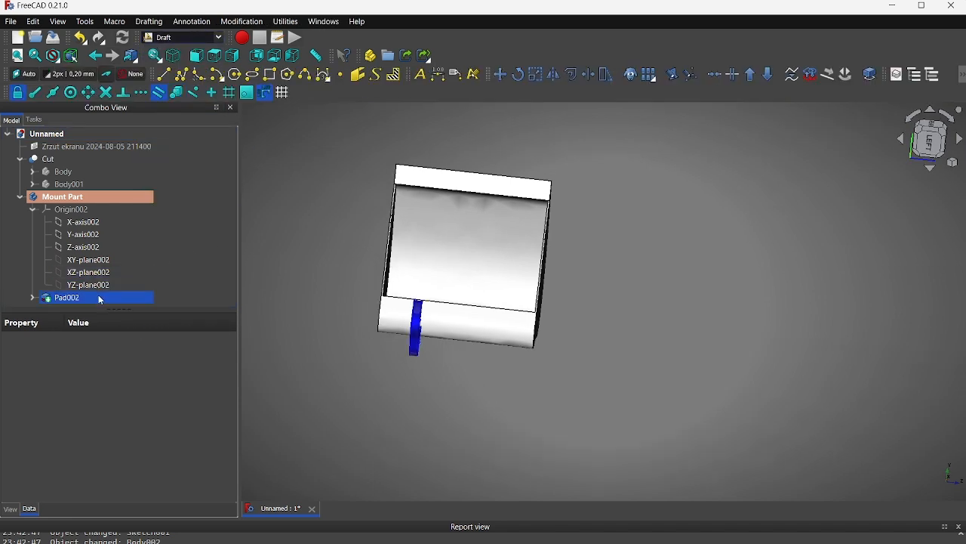
click(85, 275)
click(84, 299)
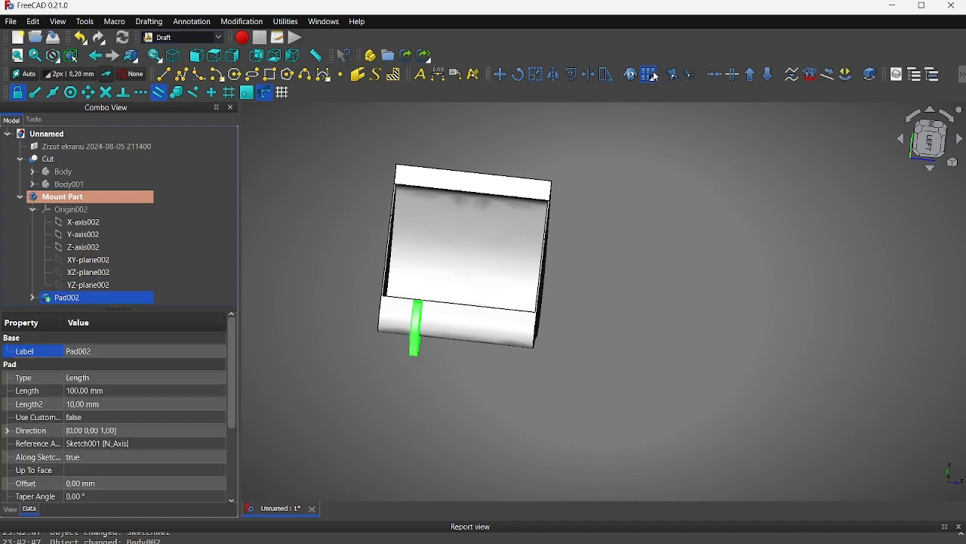
click(654, 78)
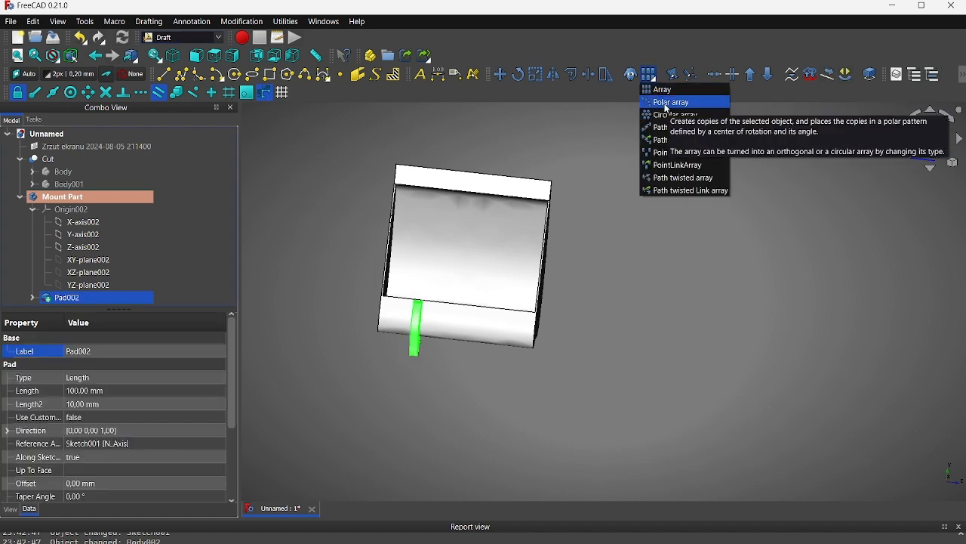
click(670, 92)
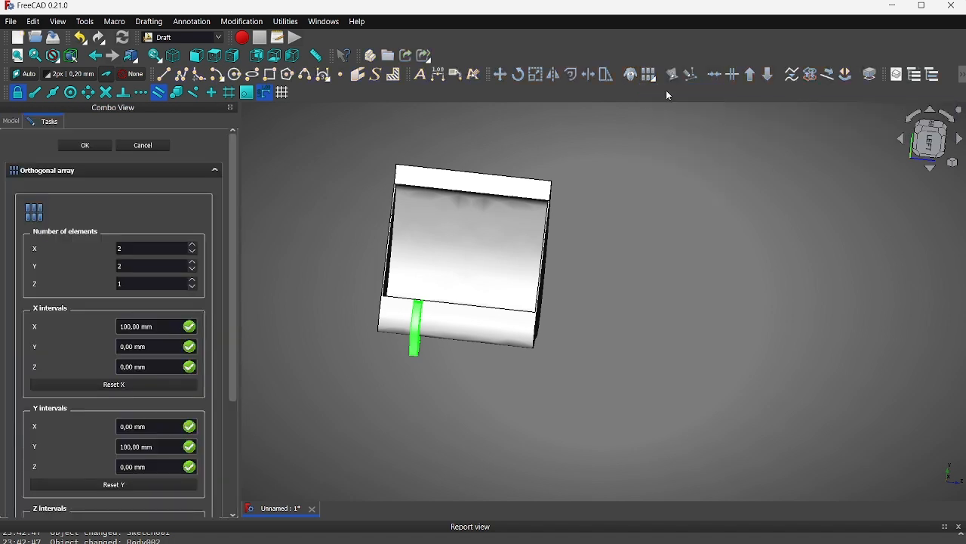
- Set the array's number of elements to 1 in X, 1 in Y and 2 in Z
middle_drag(291, 278, 278, 248)
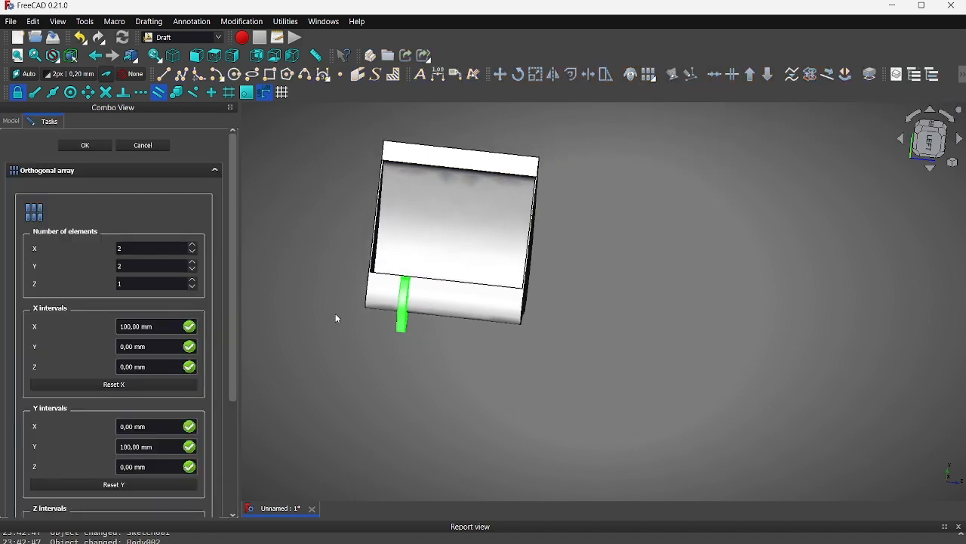
click(132, 281)
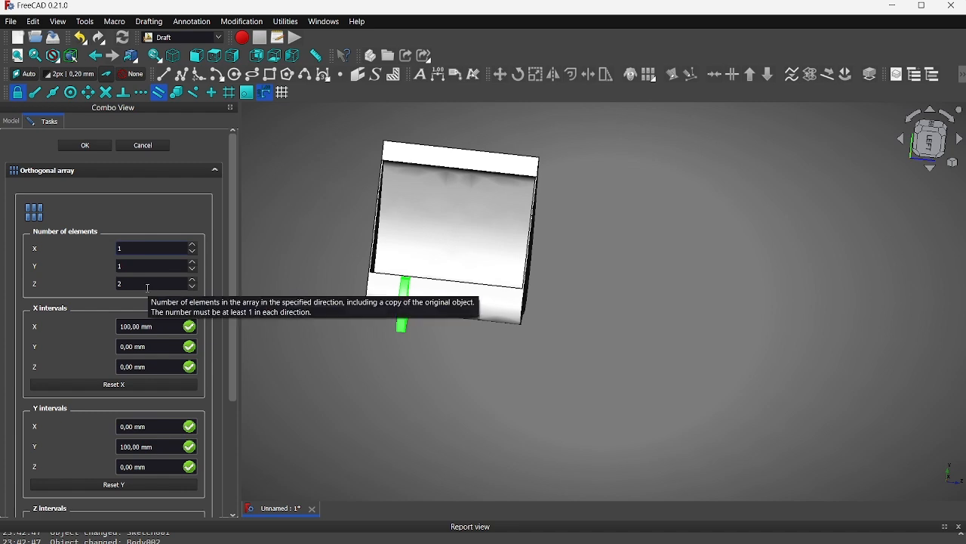
double_click(148, 289)
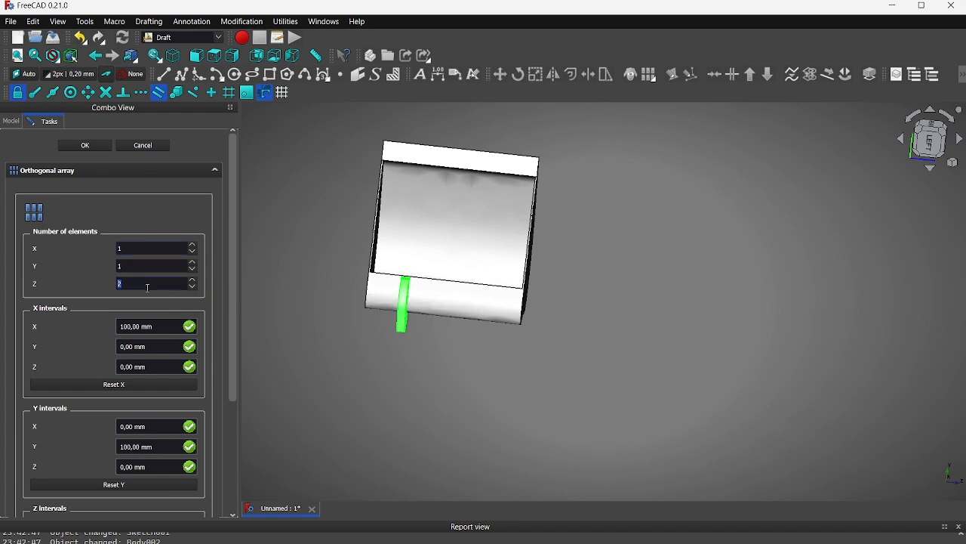
click(74, 268)
- Set the array's Z interval to 500 mm and create the fused array of the mounting plate
scroll(89, 312, down, 3)
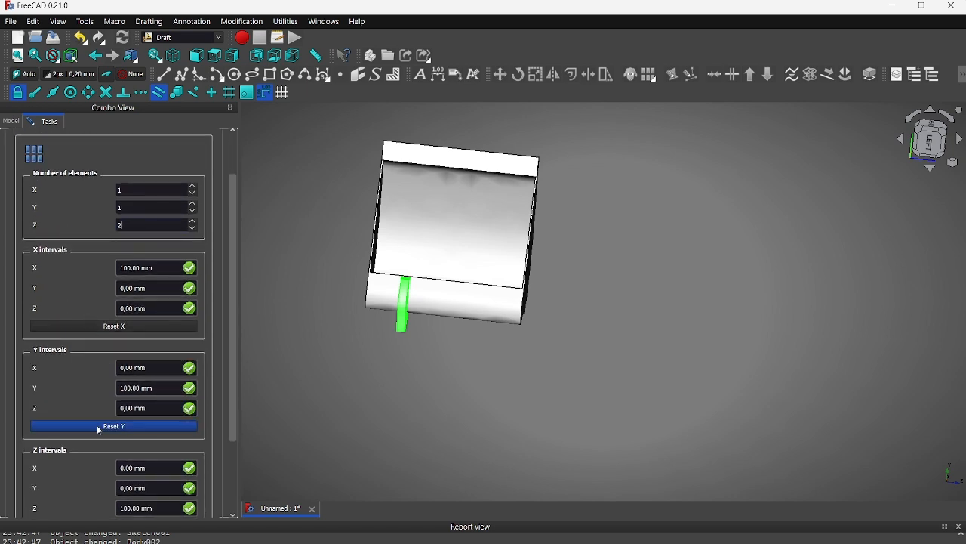
click(125, 508)
key(BackSpace)
text(5)
scroll(83, 404, down, 3)
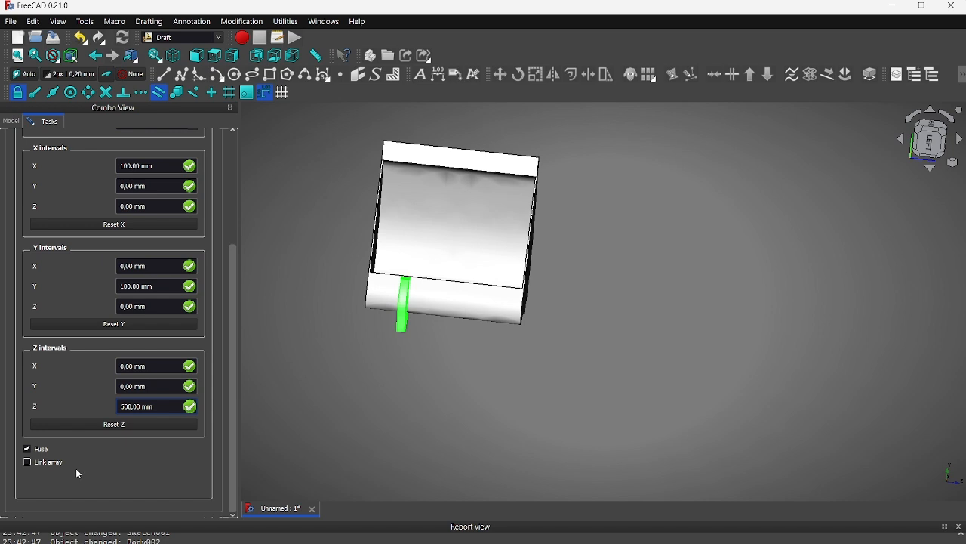
scroll(78, 474, up, 5)
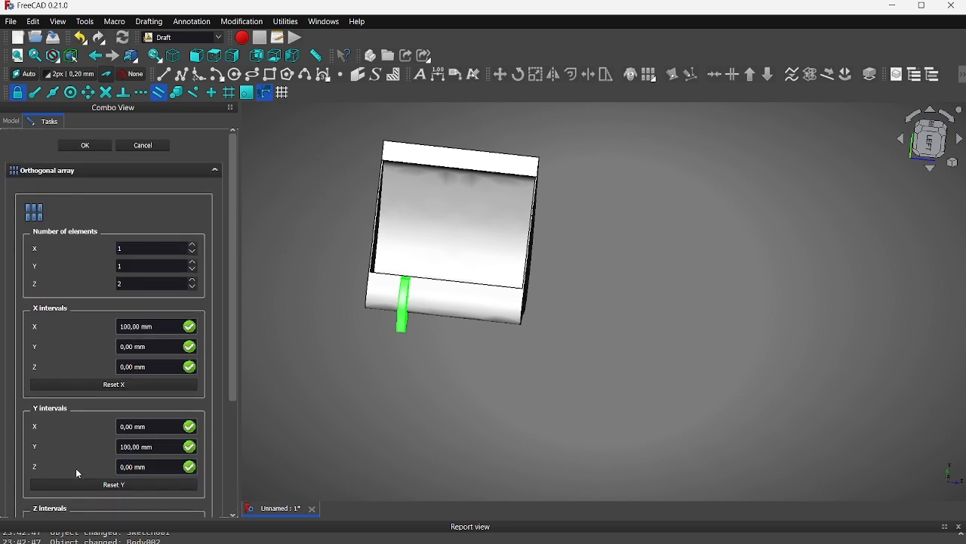
click(88, 151)
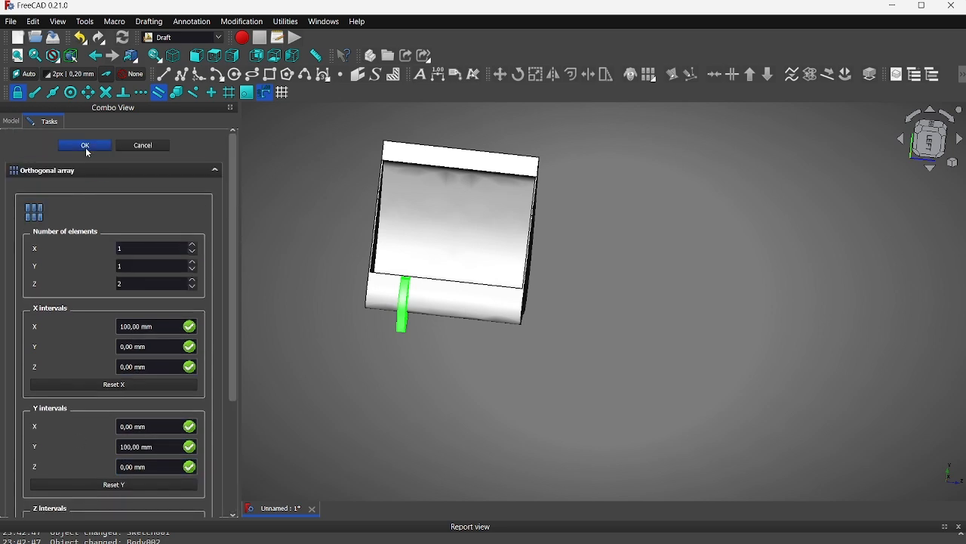
middle_drag(357, 339, 440, 362)
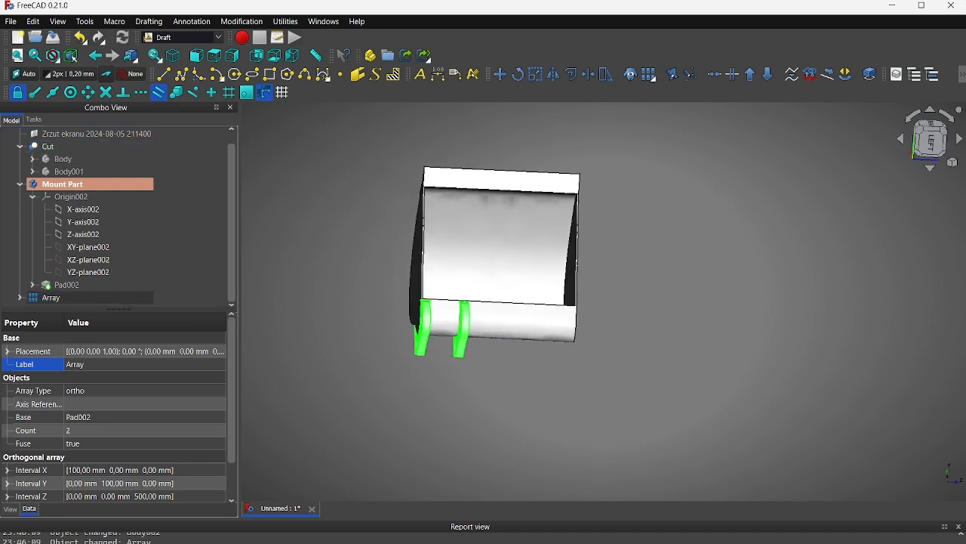
- Try to move the Array into the Mount Part body in the model tree
click(93, 300)
drag(92, 302, 115, 185)
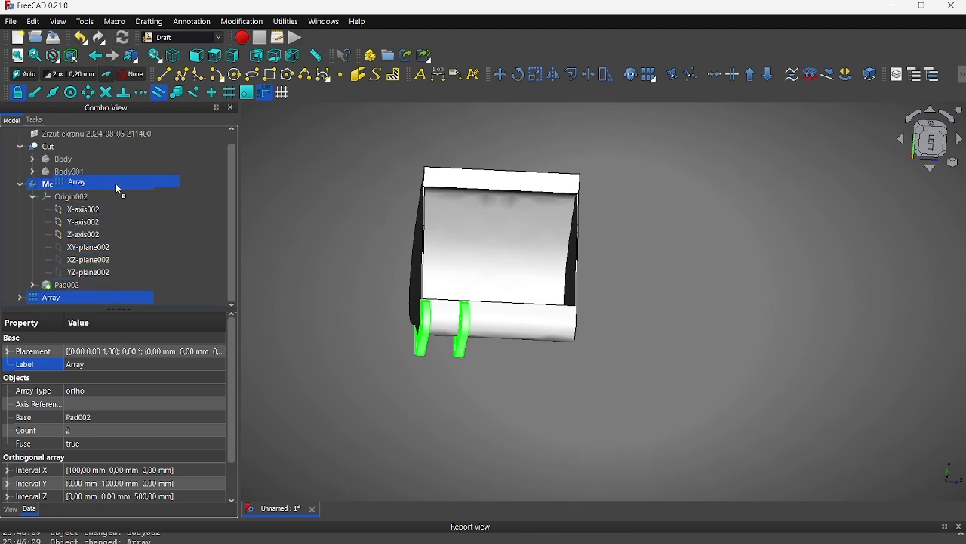
click(92, 299)
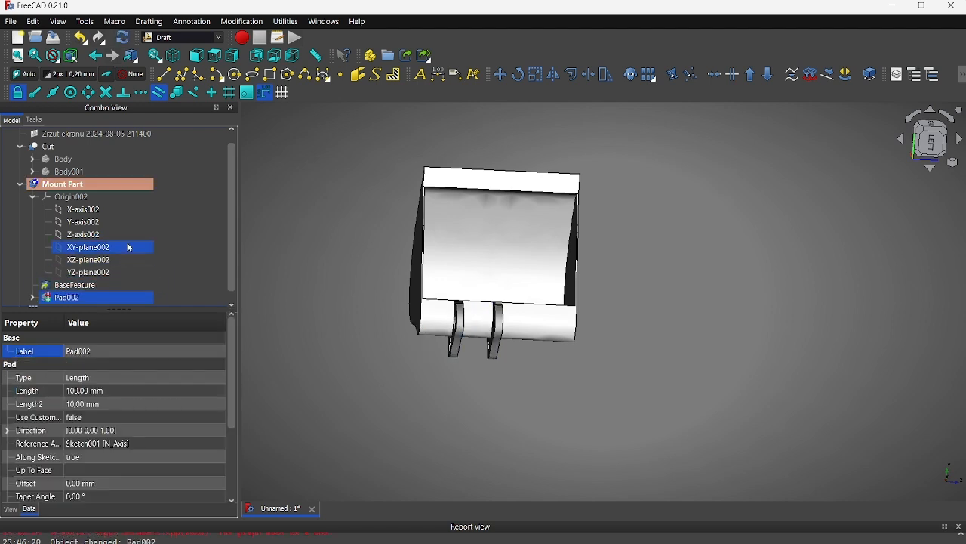
scroll(131, 300, down, 1)
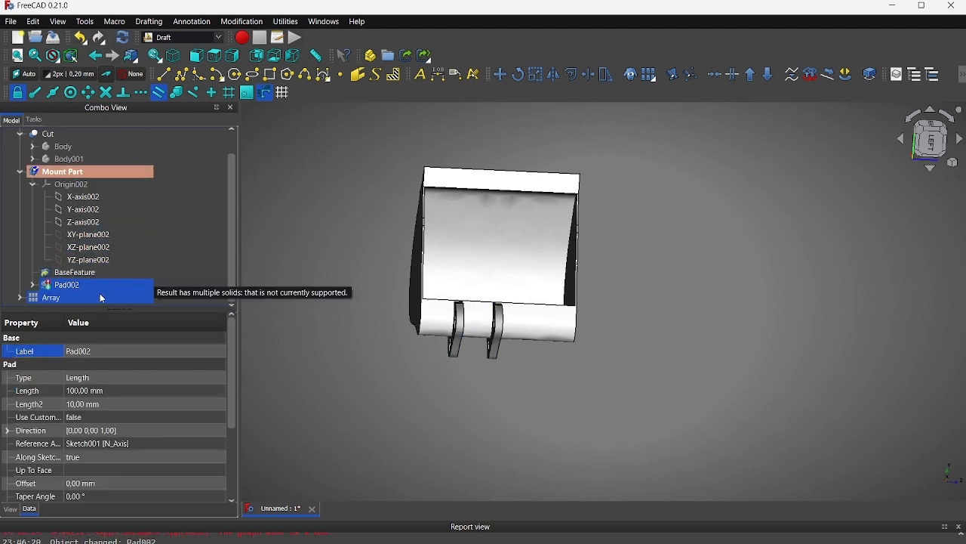
- Show Pad002 in place of BaseFeature and highlight it with the Array to compare their plates
click(102, 297)
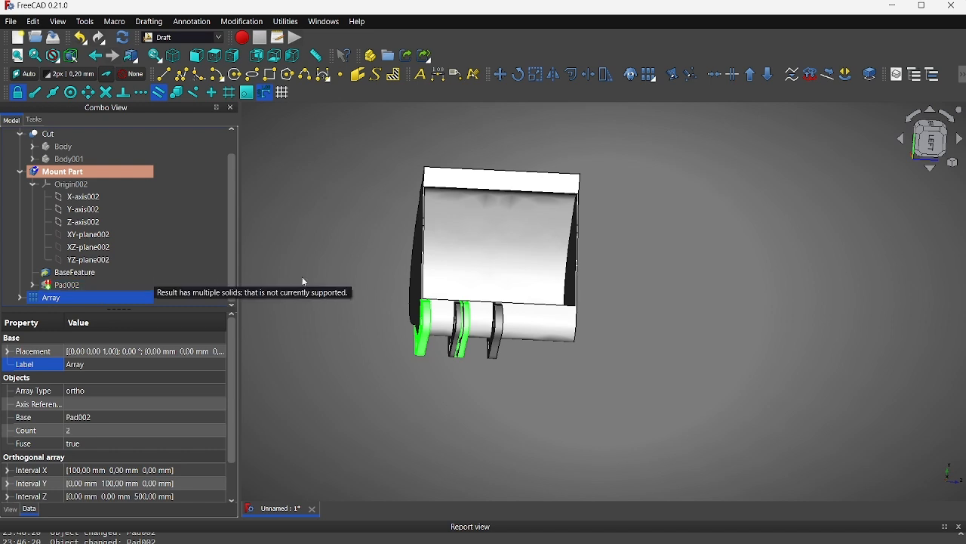
click(94, 286)
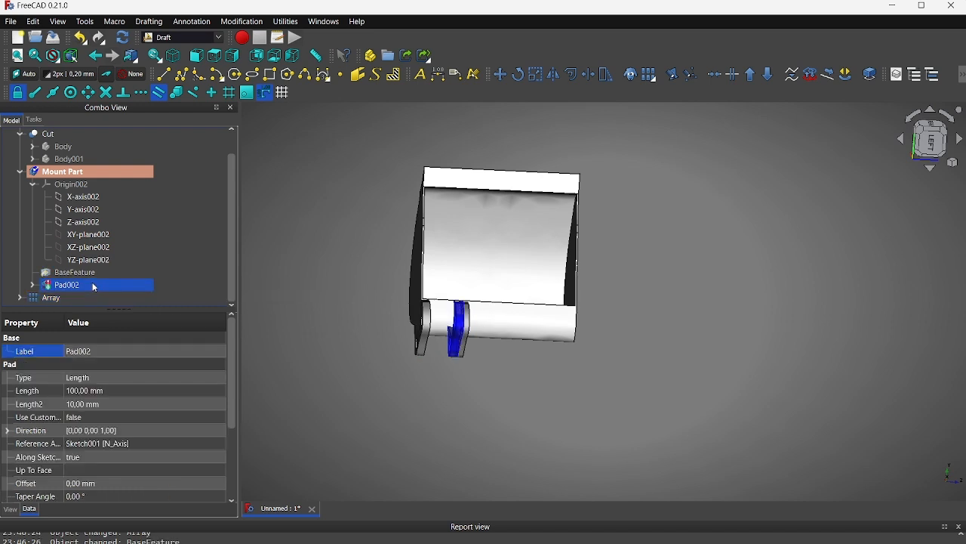
ctrl+click(89, 298)
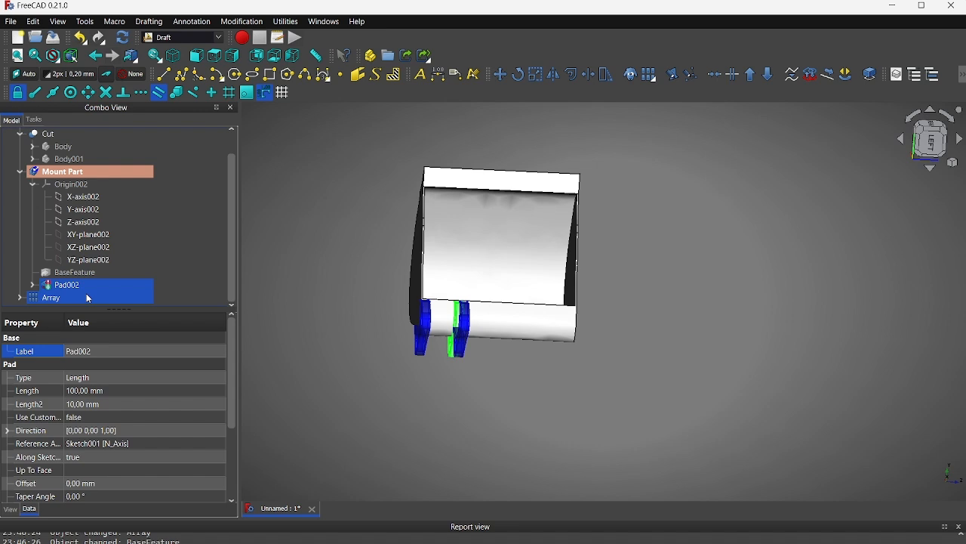
click(89, 299)
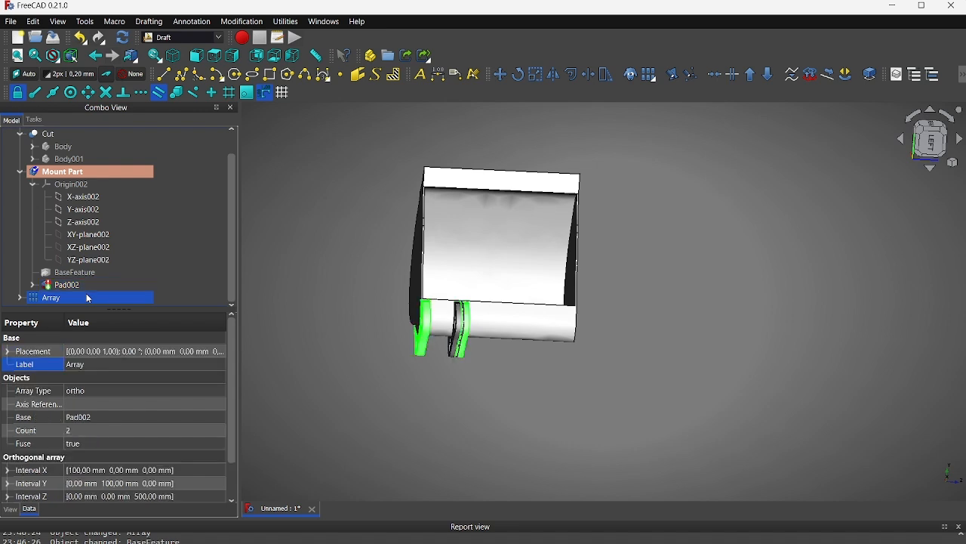
- Start transforming the Array and try a translation increment of 1960 mm divided by 2 along its Z axis
right_click(88, 295)
click(92, 298)
click(93, 188)
drag(94, 188, 90, 189)
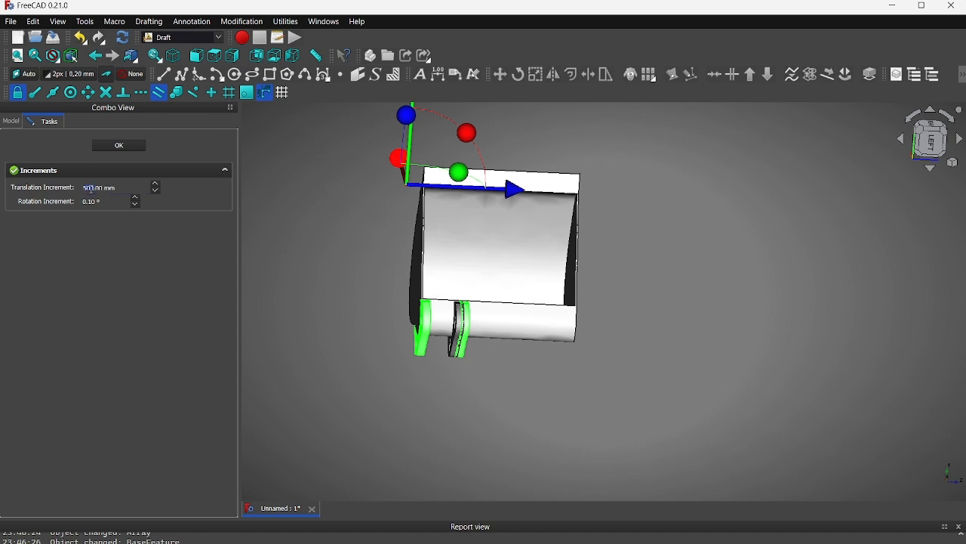
text(1950.00 mm / 2)
mouse_move(534, 195)
mouse_down()
mouse_move(571, 204)
mouse_move(545, 206)
mouse_up()
click(138, 187)
text(4500)
key(BackSpace)
key(BackSpace)
key(BackSpace)
key(BackSpace)
key(BackSpace)
key(BackSpace)
key(BackSpace)
key(BackSpace)
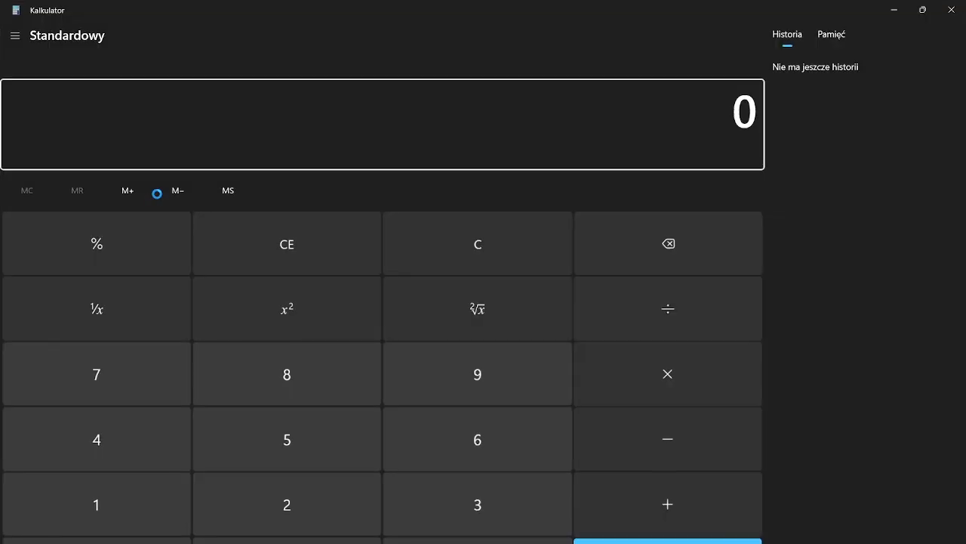
- Switch to Calculator and compute 1960 ÷ 2 − 500 for the plate offset, then return to FreeCAD
text(19)
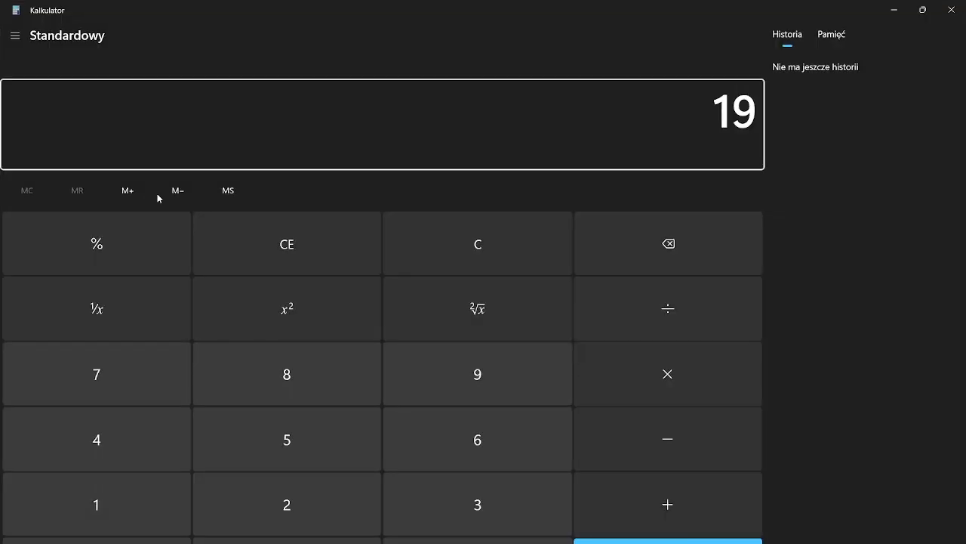
text(60/2)
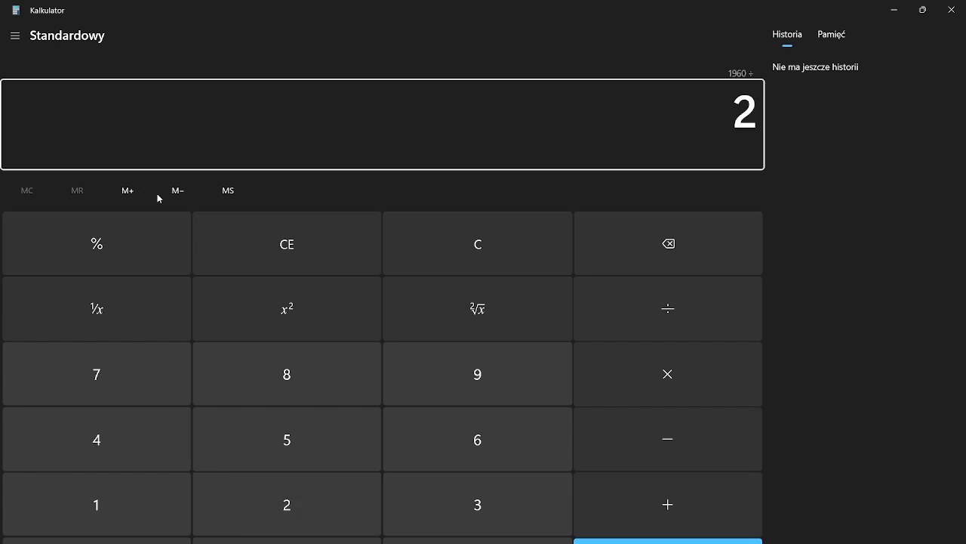
text(-)
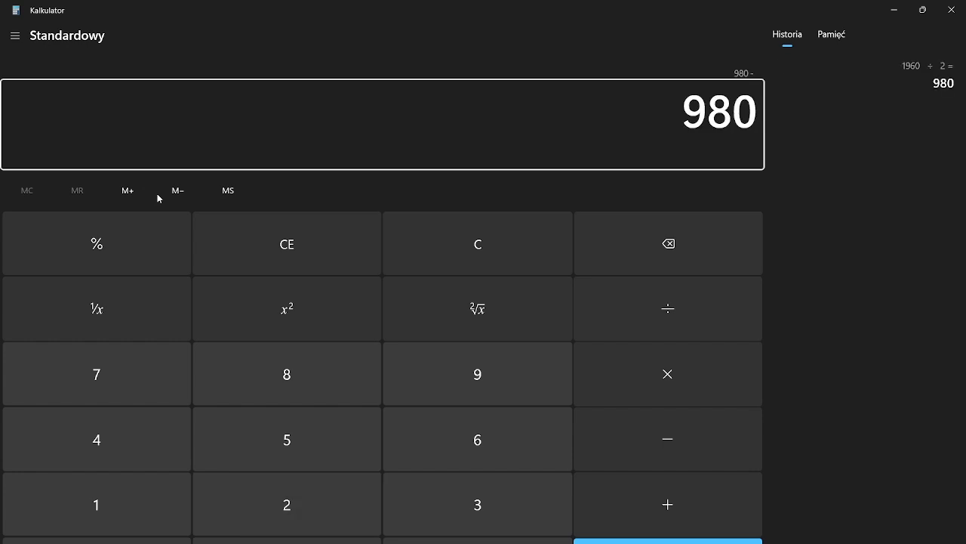
text(500)
key(Return)
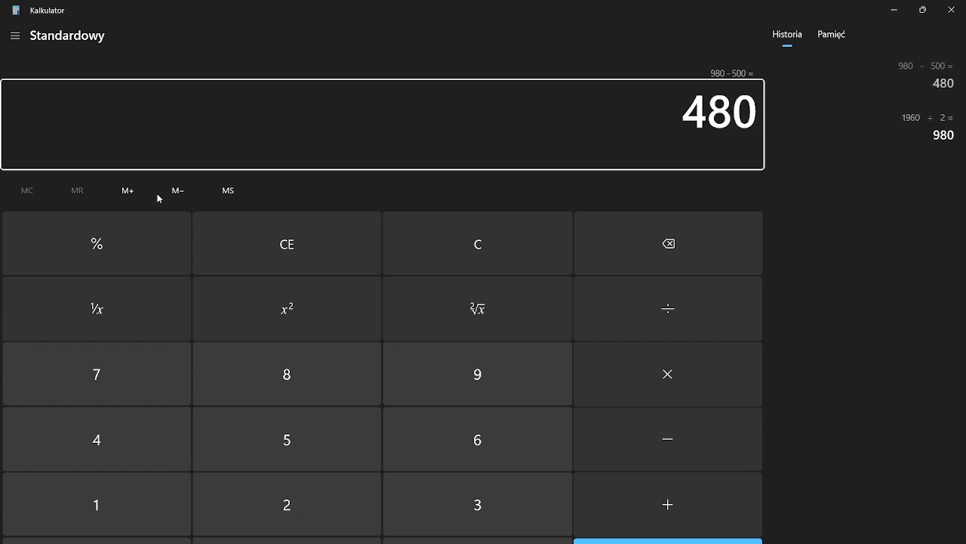
click(893, 10)
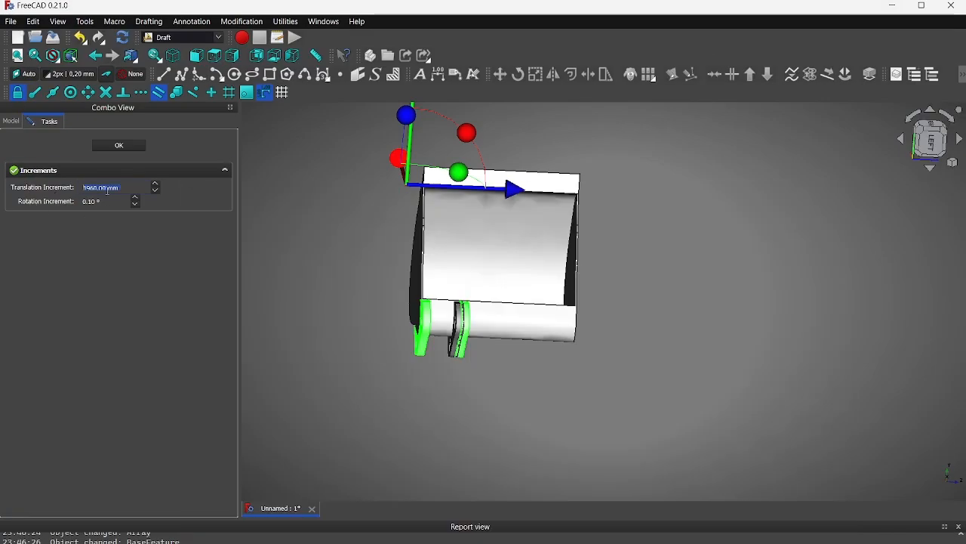
- Try shifting the Array along its Z axis with a 480 mm translation increment and move it back
text(480)
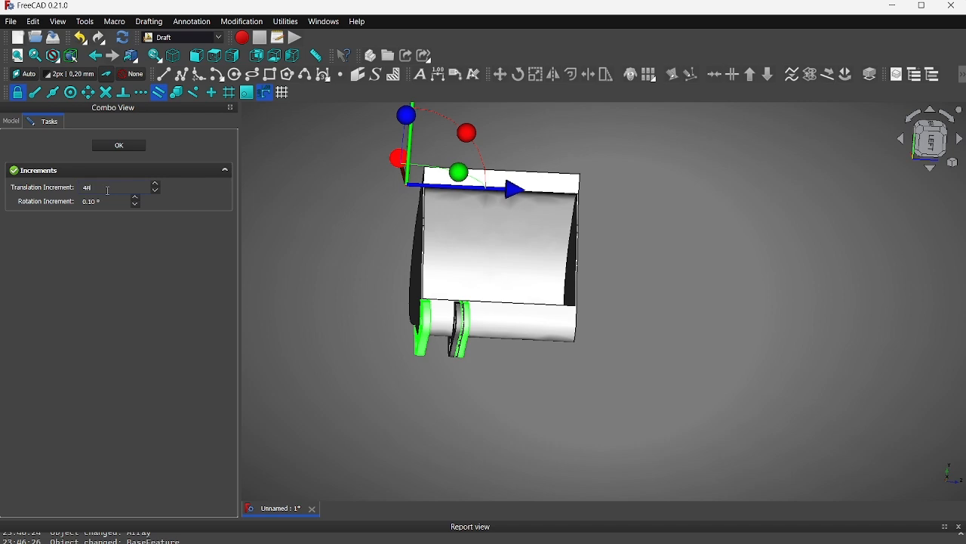
text(mm)
drag(526, 195, 556, 204)
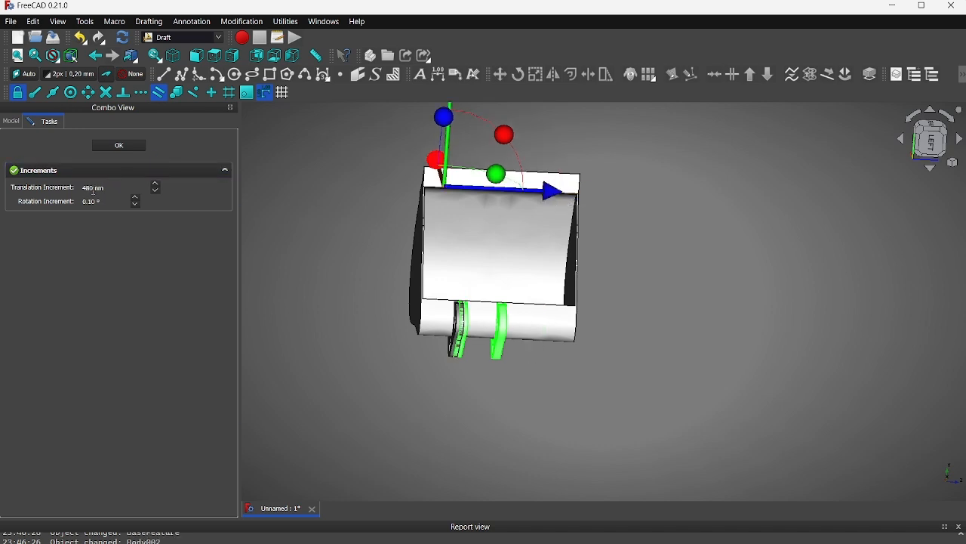
drag(551, 190, 489, 195)
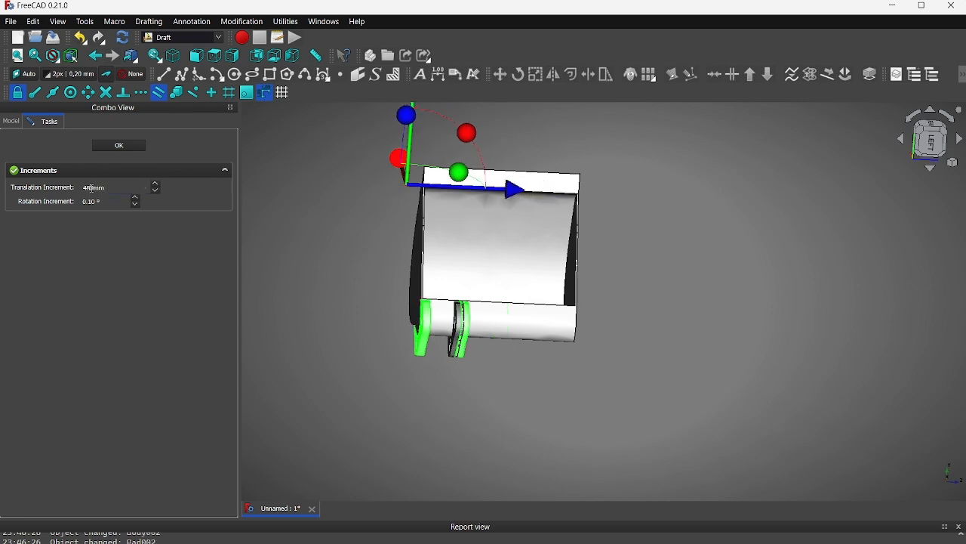
- Try a 500 mm translation increment for moving the Array along its Z axis
key(BackSpace)
key(BackSpace)
text(500)
click(356, 257)
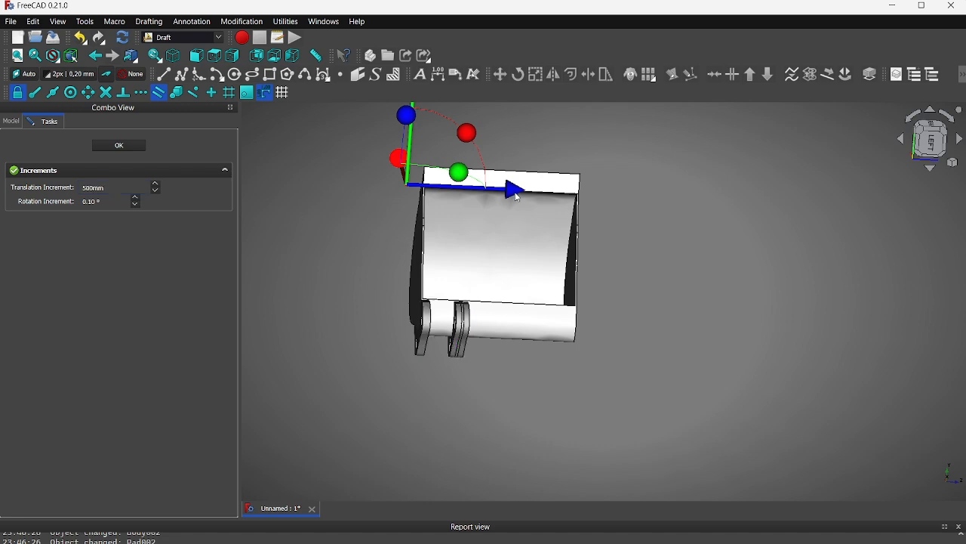
mouse_move(521, 196)
mouse_down()
mouse_move(581, 206)
mouse_move(537, 213)
mouse_move(507, 203)
mouse_up()
- Switch to Calculator, compute 1960 ÷ 2 again, and return to FreeCAD
click(596, 543)
mouse_move(664, 542)
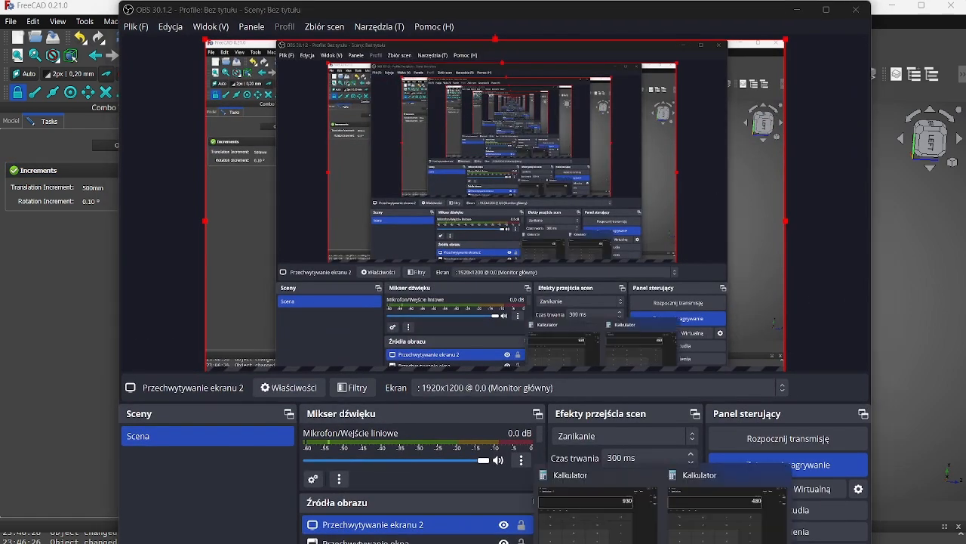
click(727, 509)
key(BackSpace)
key(BackSpace)
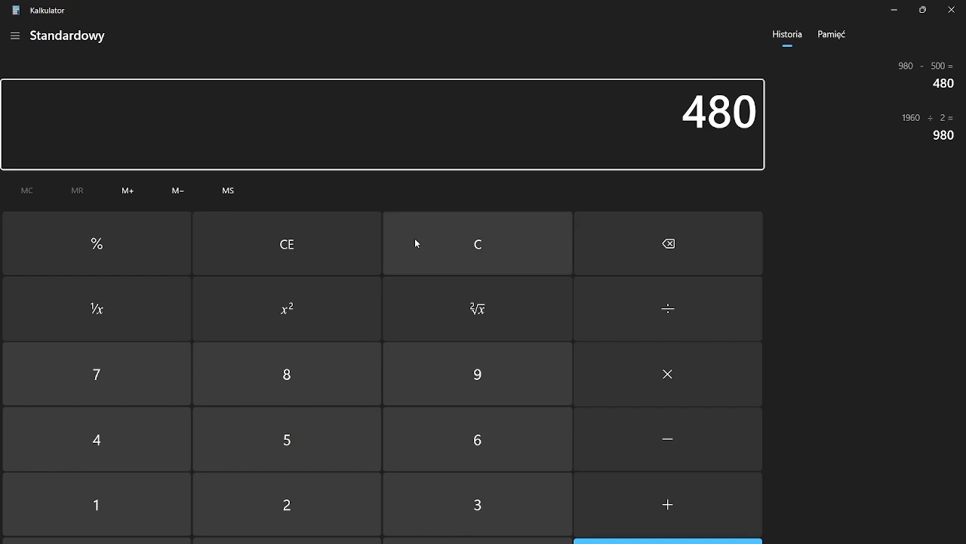
click(324, 246)
text(1 )
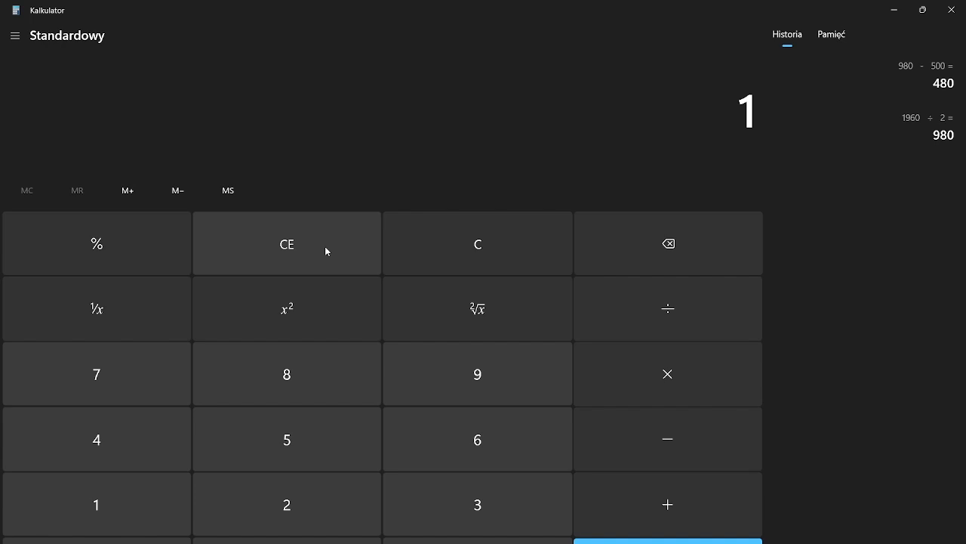
text(960)
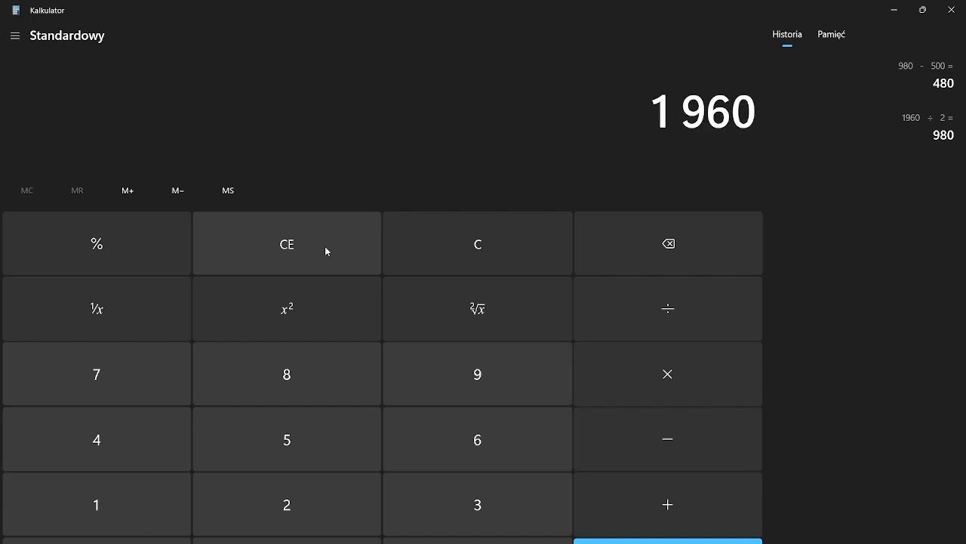
key(slash)
text(2)
key(Return)
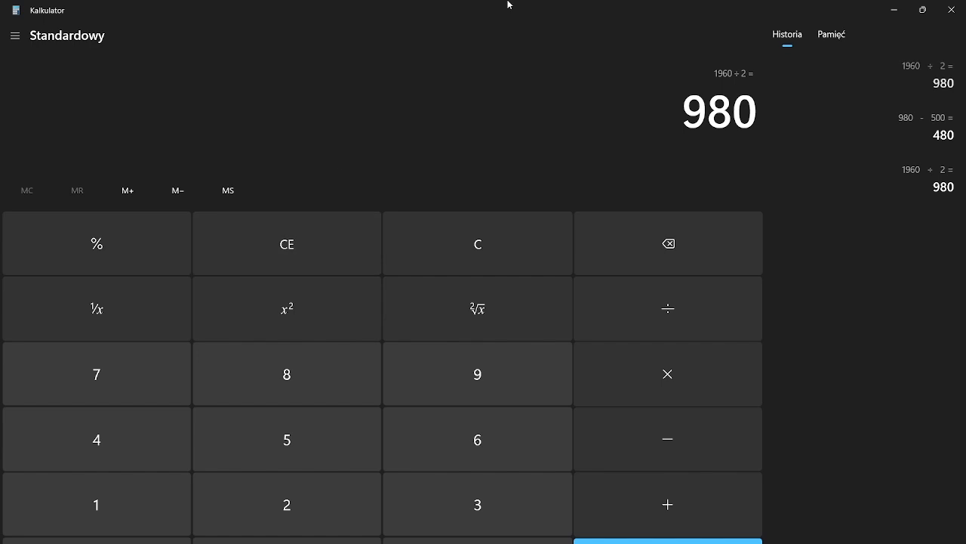
click(894, 9)
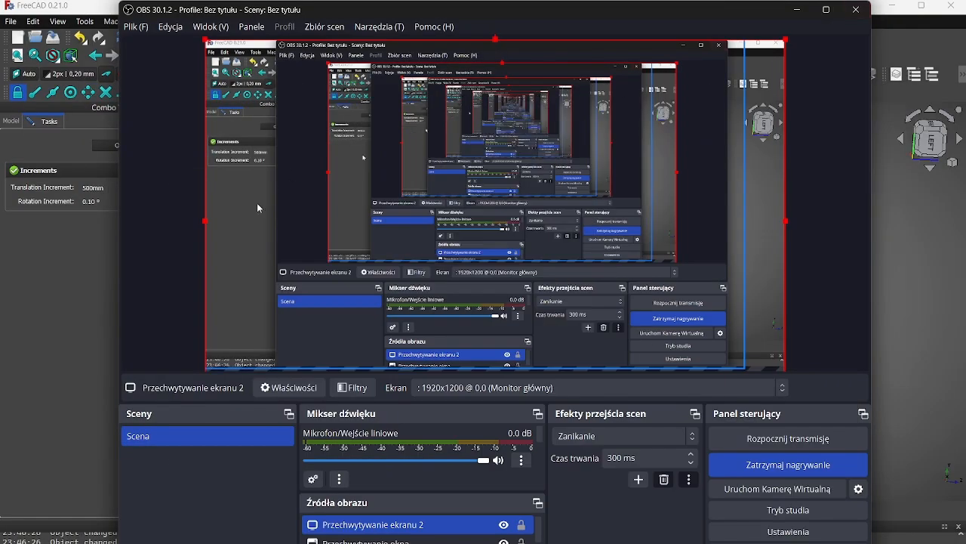
click(86, 441)
- Try moving the Array along its Z axis with a 1000 mm translation increment, then move it back
click(121, 188)
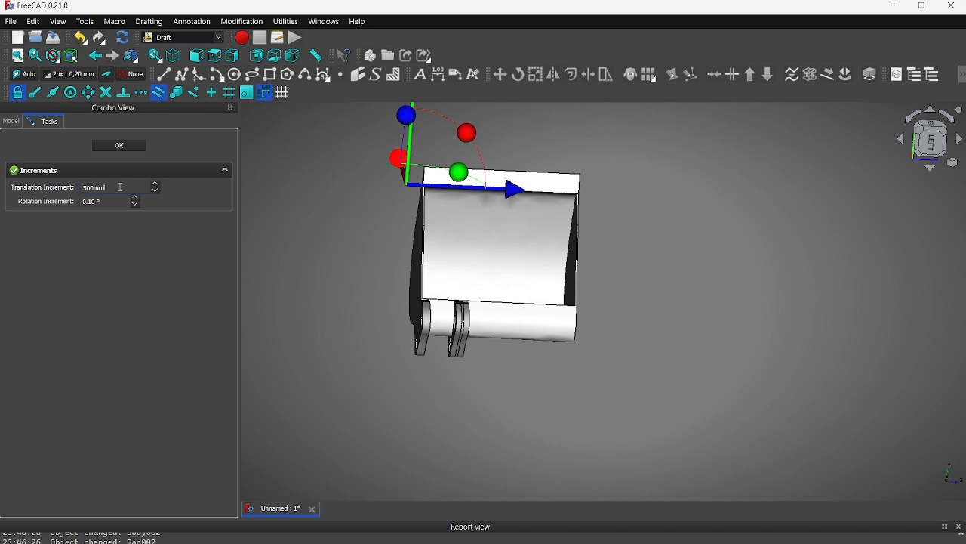
text(1m)
text(0mm)
drag(511, 193, 566, 198)
middle_drag(610, 274, 546, 283)
click(125, 190)
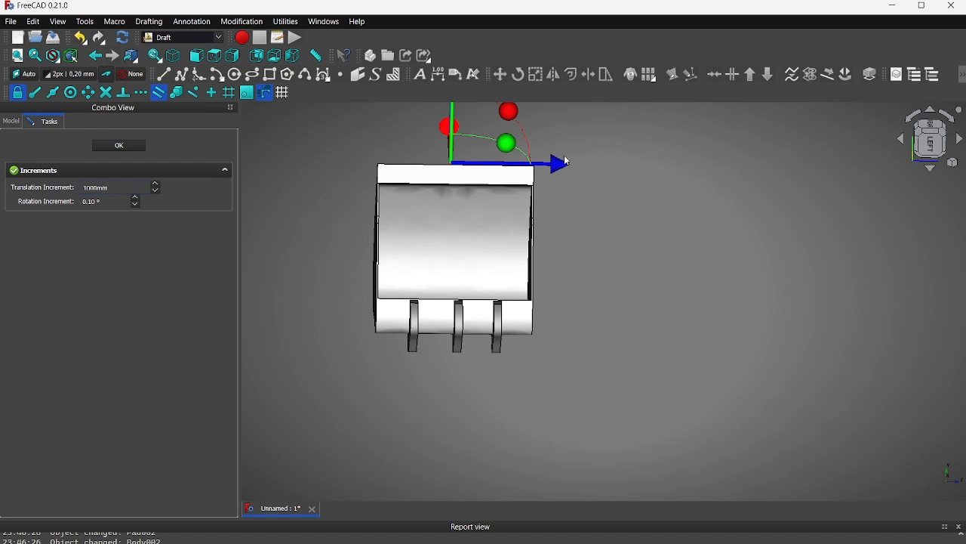
drag(537, 168, 460, 182)
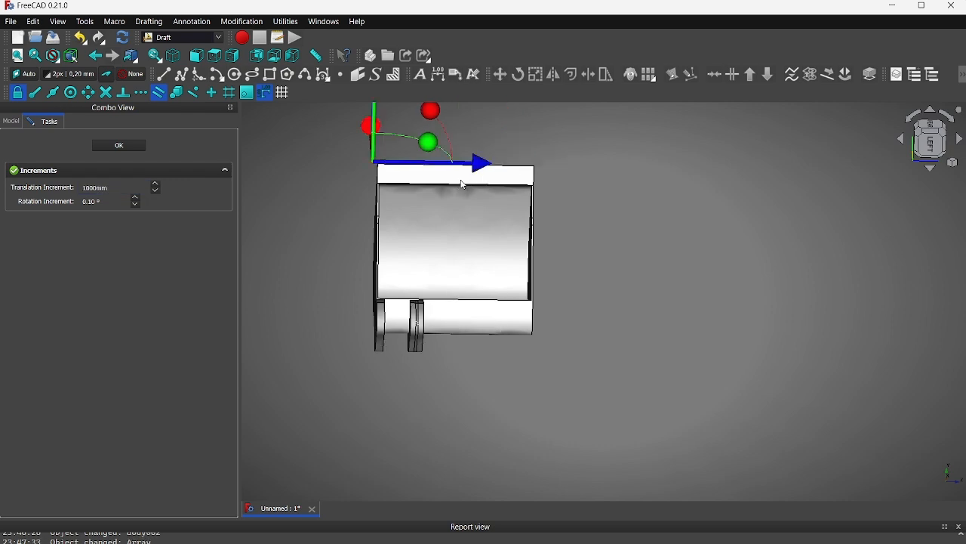
- Try a 980 mm translation increment for moving the Array along its Z axis
click(93, 188)
key(BackSpace)
key(BackSpace)
key(BackSpace)
text(98)
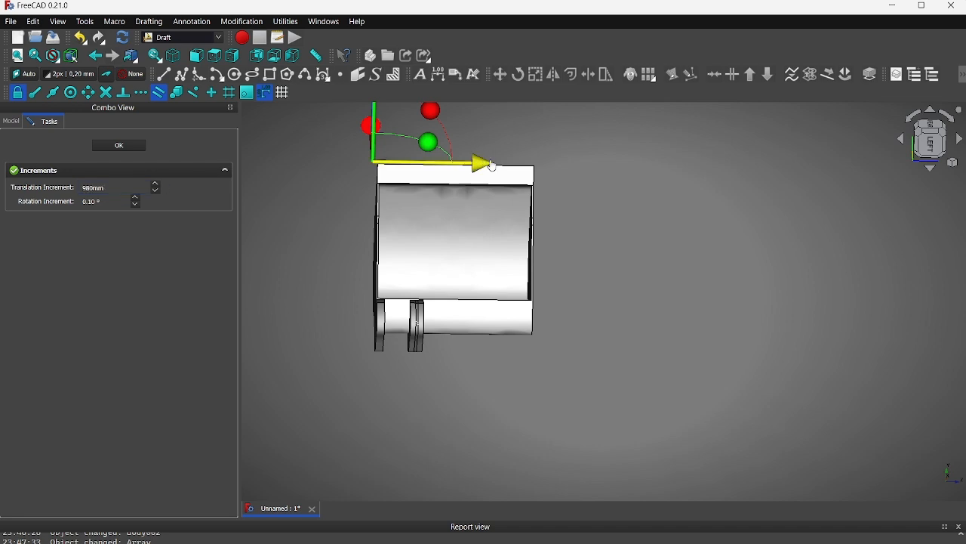
mouse_move(518, 174)
mouse_down()
mouse_move(533, 180)
mouse_move(502, 180)
mouse_up()
- Set the translation increment to 955 mm and move the Array one increment along its Z axis
click(130, 186)
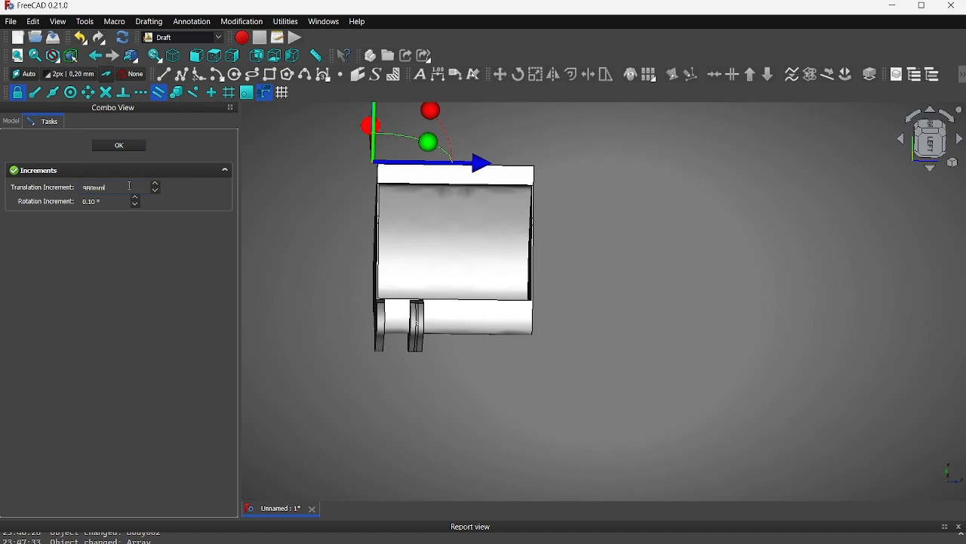
key(BackSpace)
key(BackSpace)
text(55)
drag(489, 164, 523, 176)
middle_drag(552, 238, 558, 268)
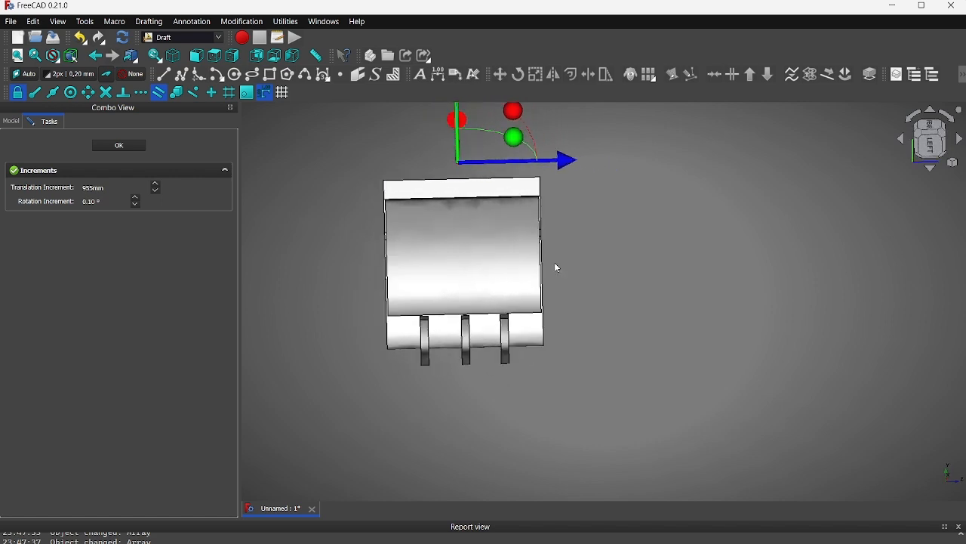
- Hide the original Pad002 plate in the model tree and return to the Array's transform settings
click(10, 121)
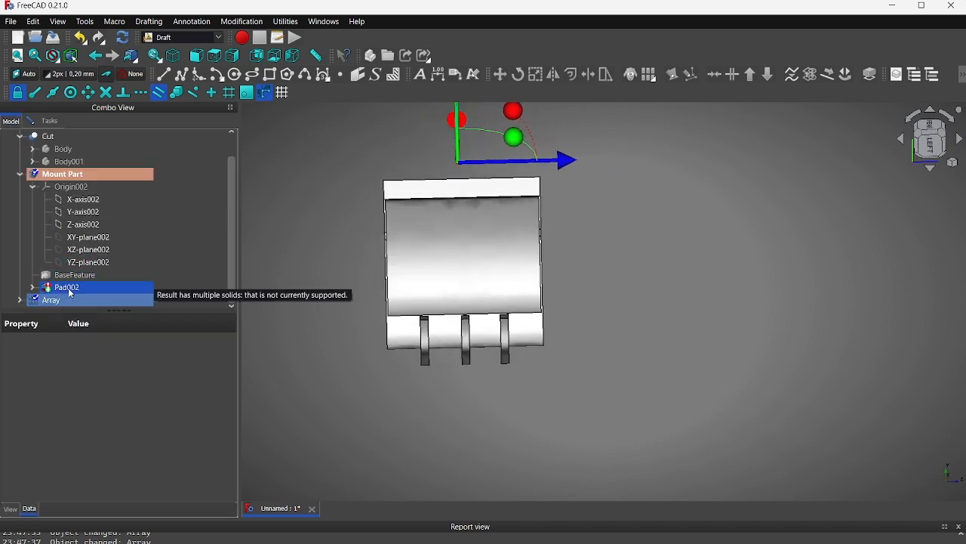
click(70, 290)
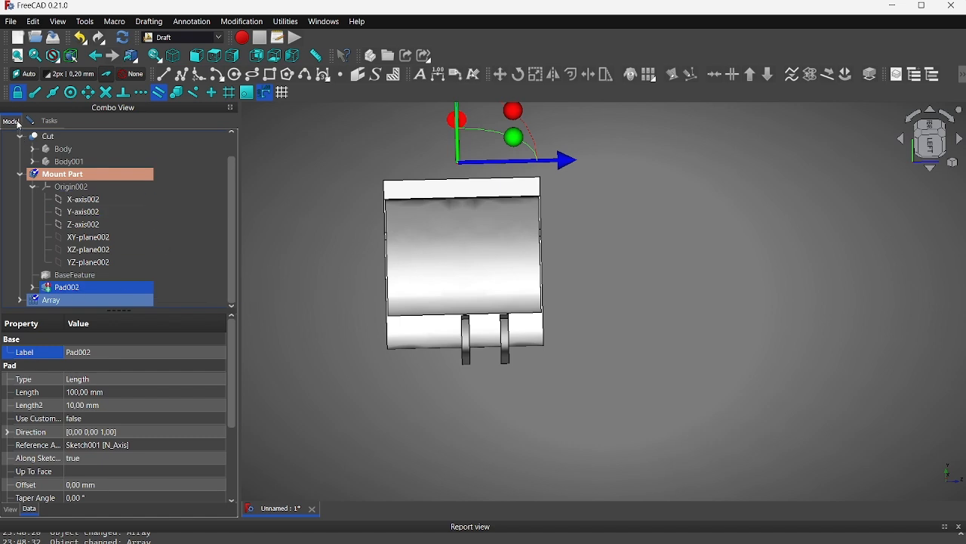
click(48, 122)
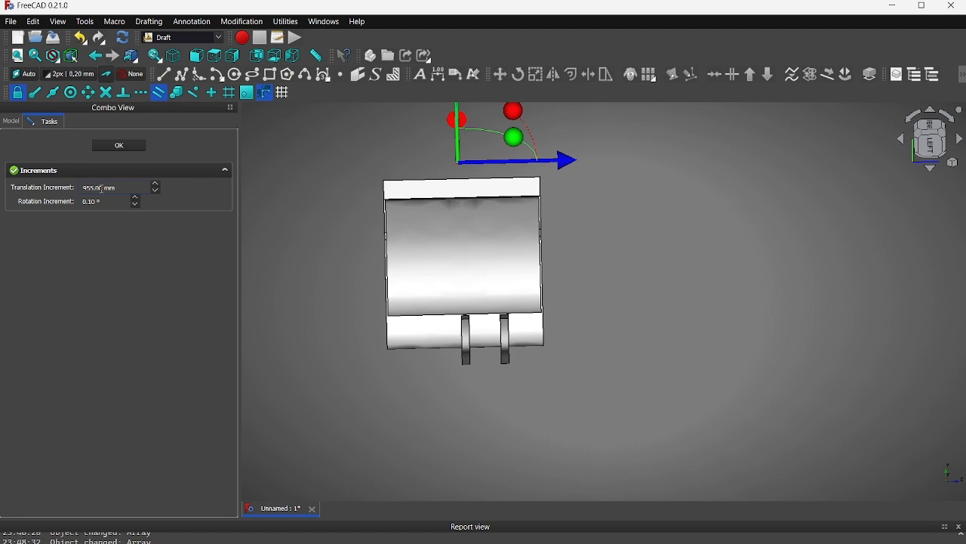
- Move the Array back toward the bucket's side and try repositioning it along its Z axis
key(BackSpace)
drag(512, 171, 472, 184)
click(90, 190)
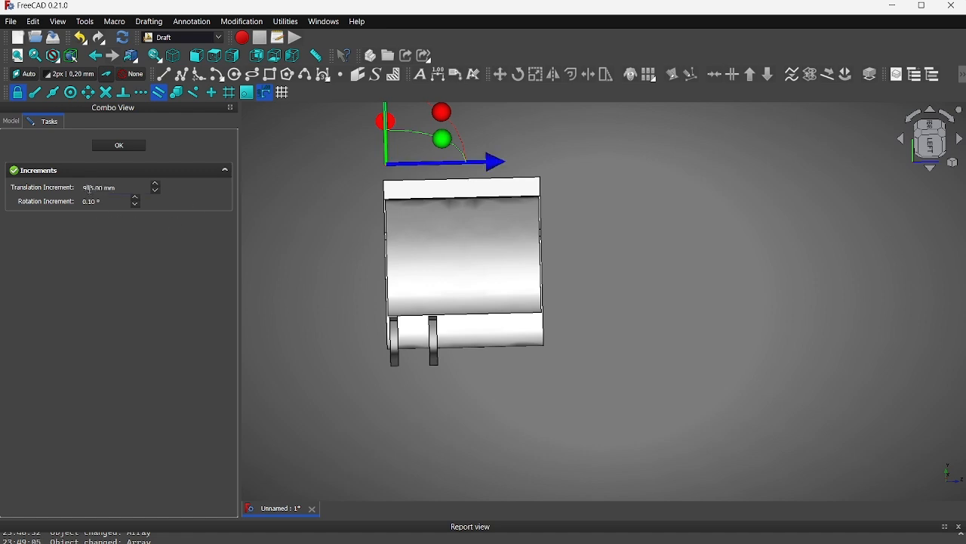
drag(504, 164, 539, 173)
- Move the Array back again and try shifting it along its Z axis with a 915 mm translation increment
click(91, 187)
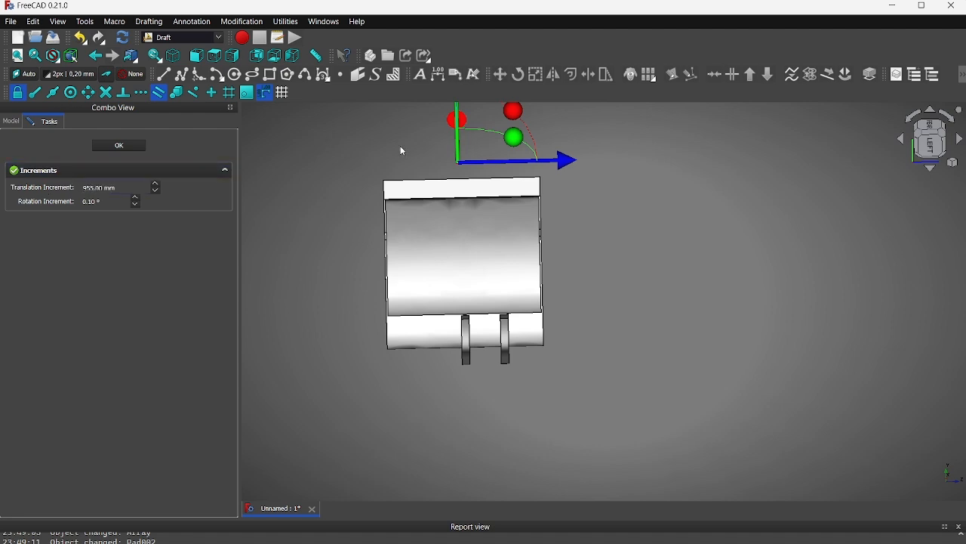
drag(565, 163, 471, 177)
click(89, 189)
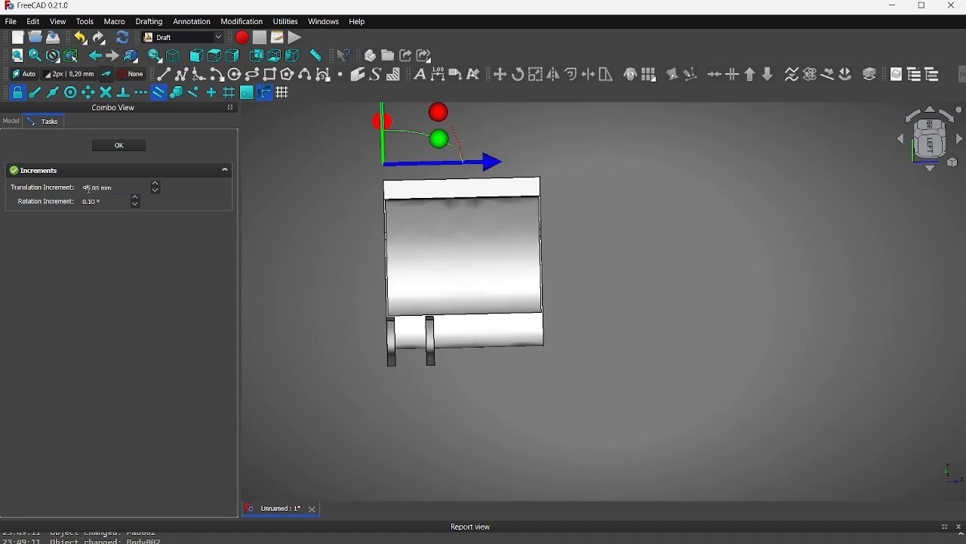
drag(482, 163, 541, 173)
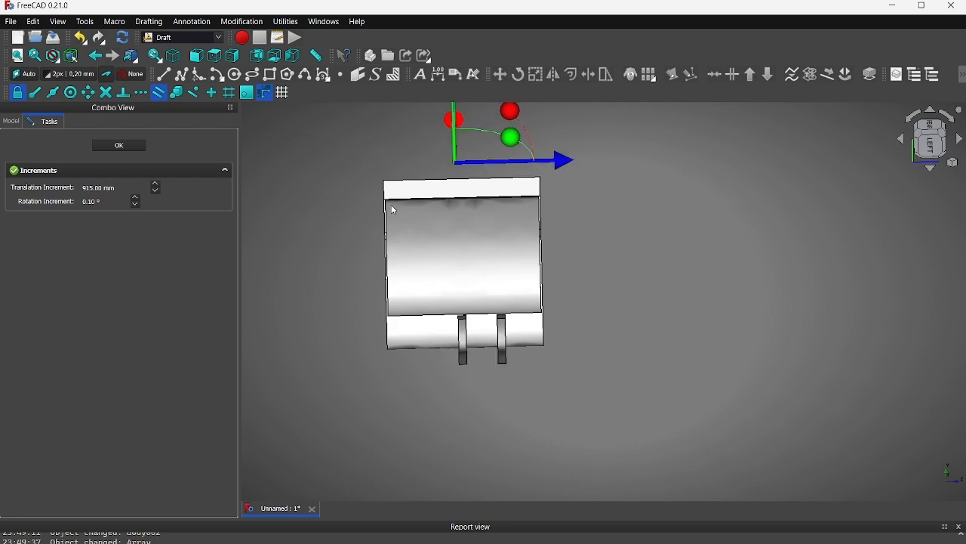
- Set the translation increment to 1 mm and shift the Array back along its Z axis to centre the plates across the bucket
click(121, 188)
drag(559, 164, 542, 169)
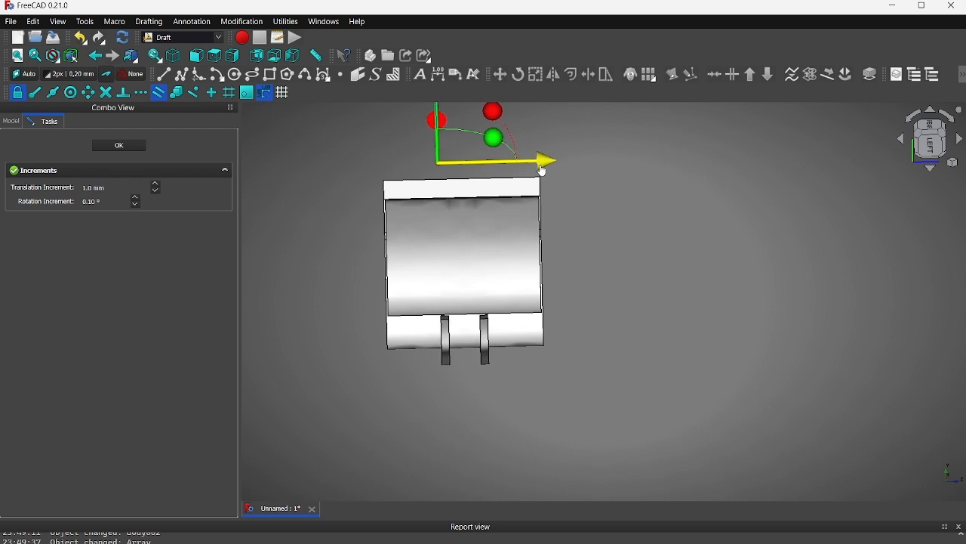
drag(539, 167, 540, 165)
- Move the Array slightly along its X axis so the mount plates sit closer against the bucket's curved rear
middle_drag(593, 226, 592, 73)
middle_drag(584, 223, 408, 259)
scroll(566, 282, up, 5)
middle_drag(566, 281, 354, 166)
scroll(608, 231, up, 6)
middle_drag(764, 272, 597, 301)
scroll(597, 301, down, 8)
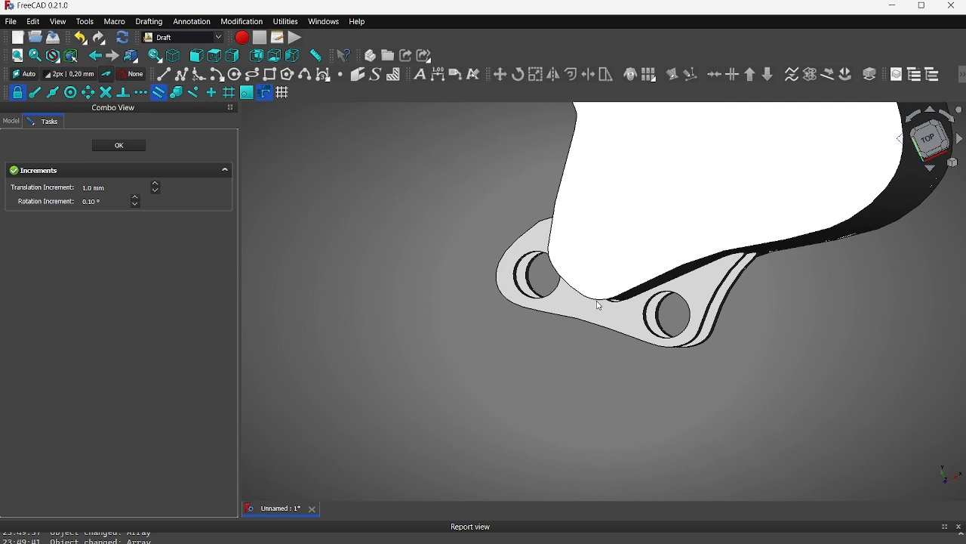
scroll(597, 302, down, 3)
middle_drag(597, 302, 503, 404)
scroll(503, 404, down, 2)
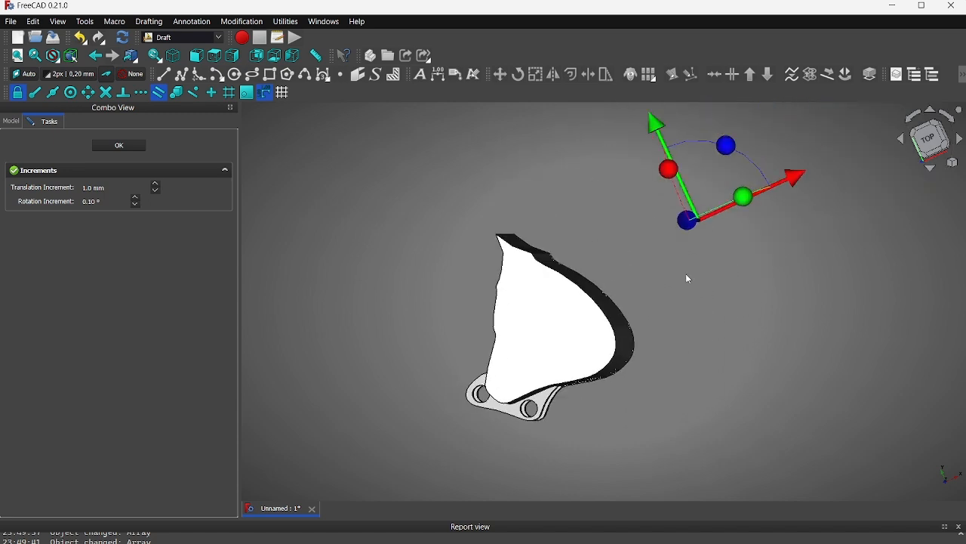
drag(791, 183, 797, 181)
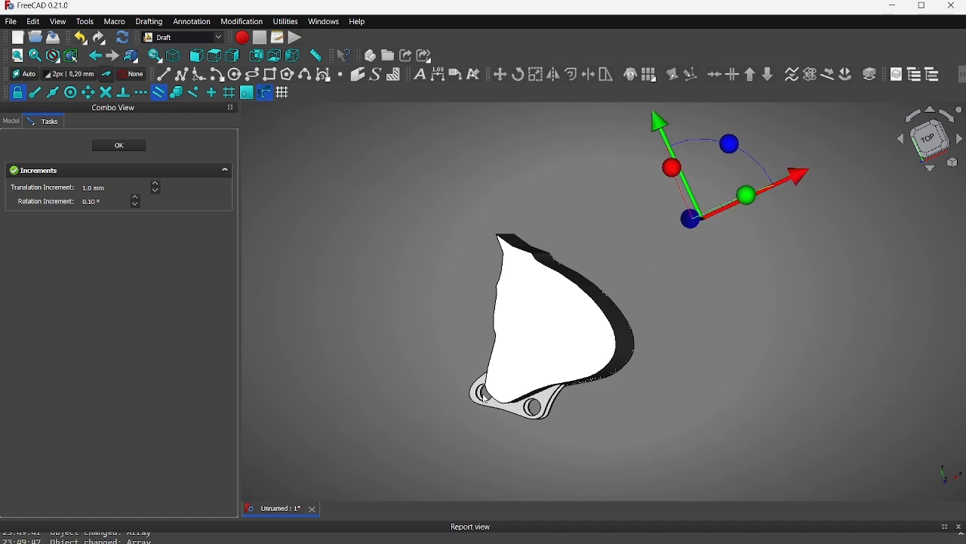
- Fine-tune the Array's X position to 35 mm against the bucket's rear edge and finish the transform
scroll(487, 398, up, 10)
scroll(533, 319, down, 6)
middle_drag(408, 319, 316, 338)
scroll(272, 271, down, 10)
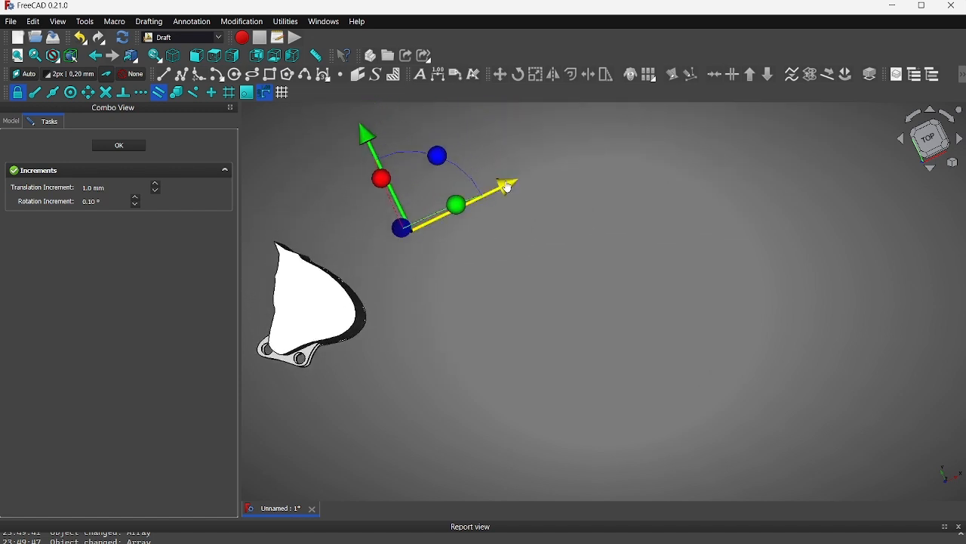
scroll(304, 355, up, 1)
scroll(304, 355, up, 6)
scroll(706, 352, down, 3)
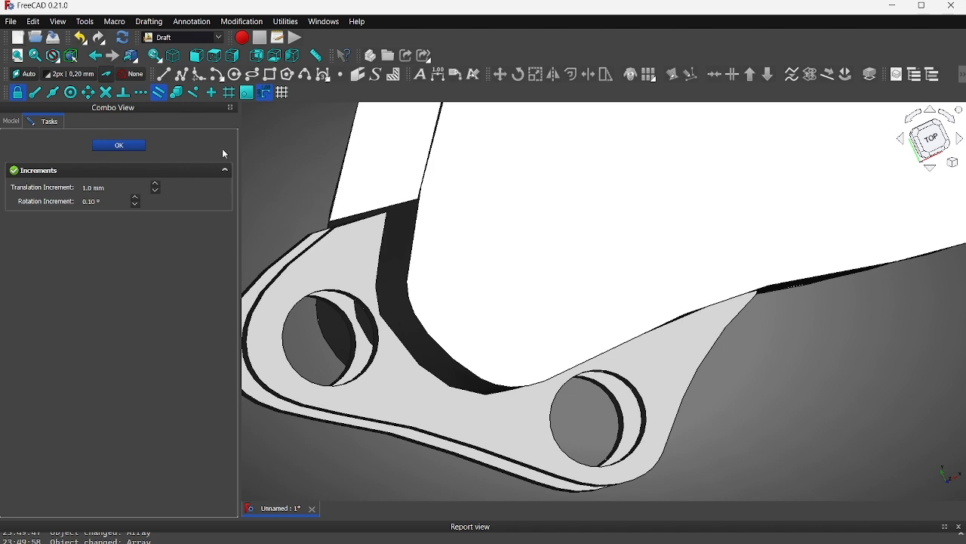
scroll(506, 252, down, 5)
middle_drag(506, 252, 638, 247)
click(20, 171)
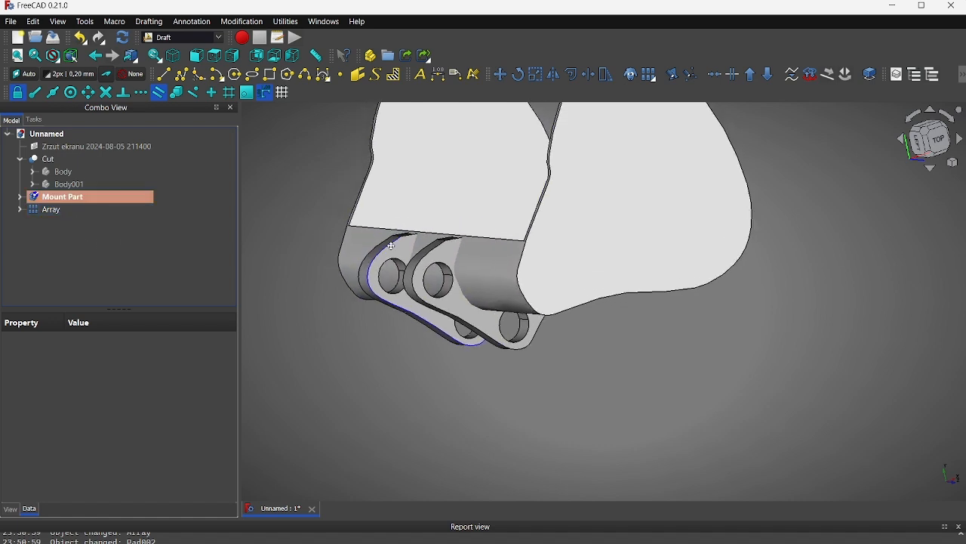
- Select the Array together with the bucket's Cut and switch to the Part workbench
click(34, 200)
click(44, 210)
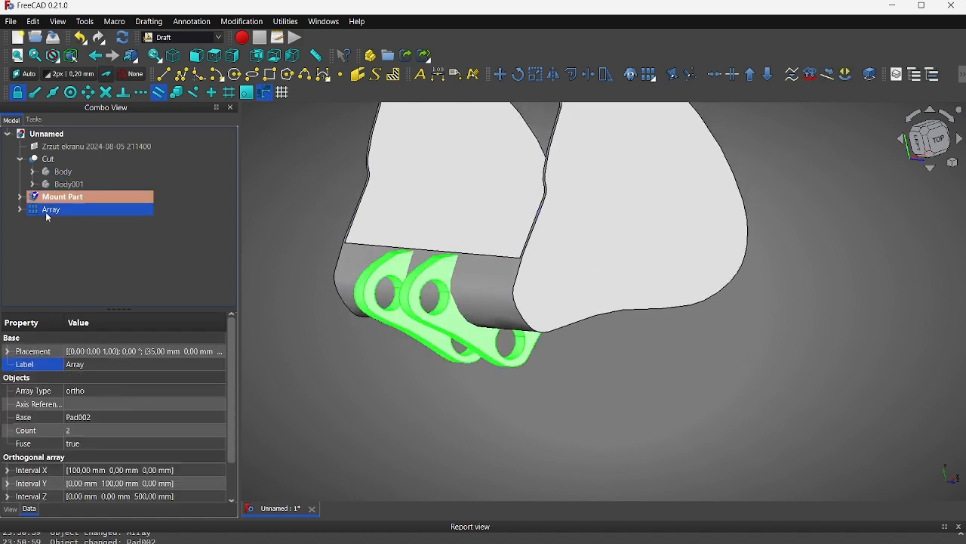
click(65, 185)
click(67, 201)
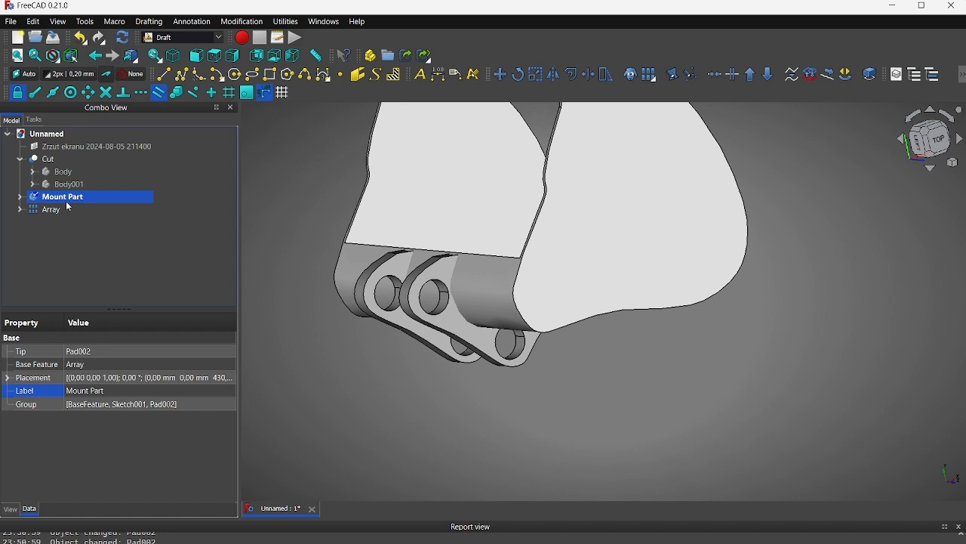
click(50, 211)
click(44, 159)
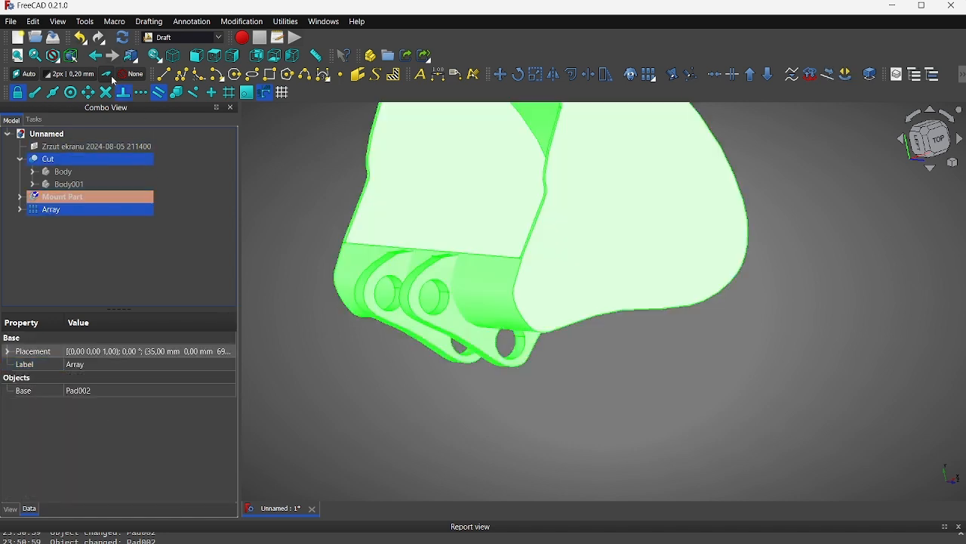
click(171, 39)
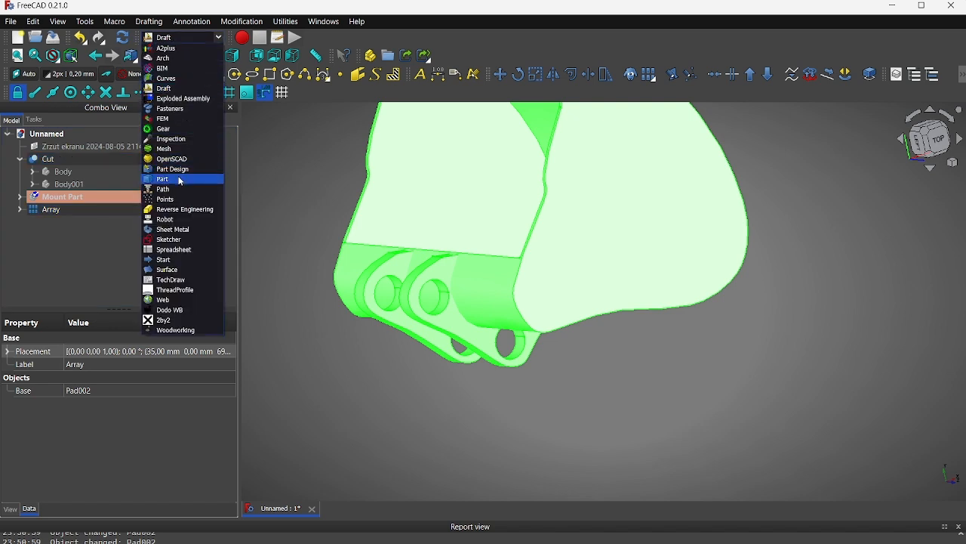
click(180, 180)
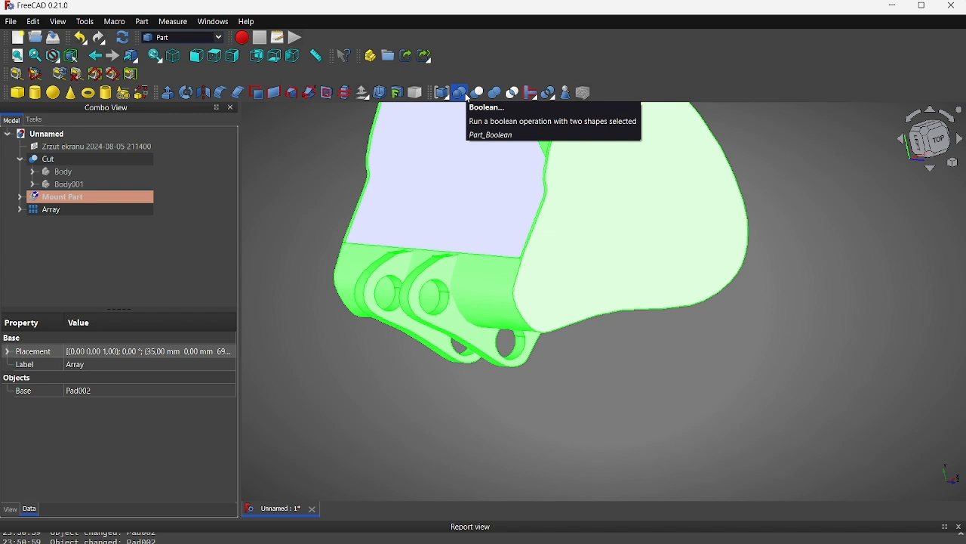
- Try to fuse the selected Array and Cut into one shape, and undo the fusion
click(495, 92)
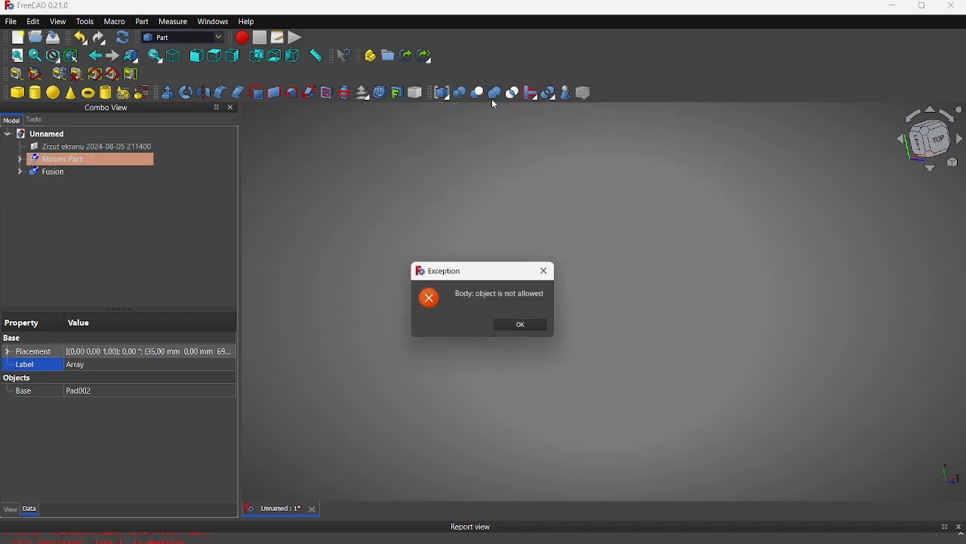
click(521, 325)
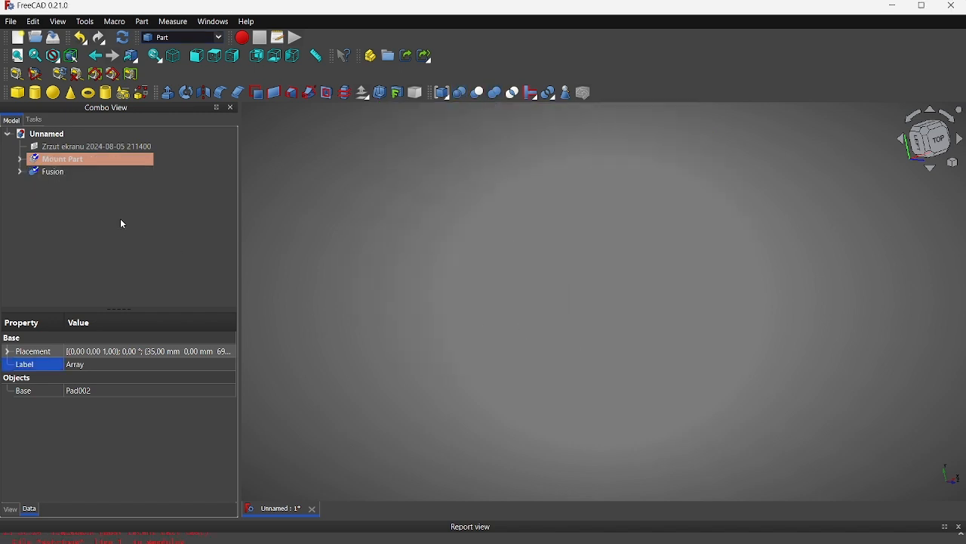
click(77, 182)
key(ctrl+z)
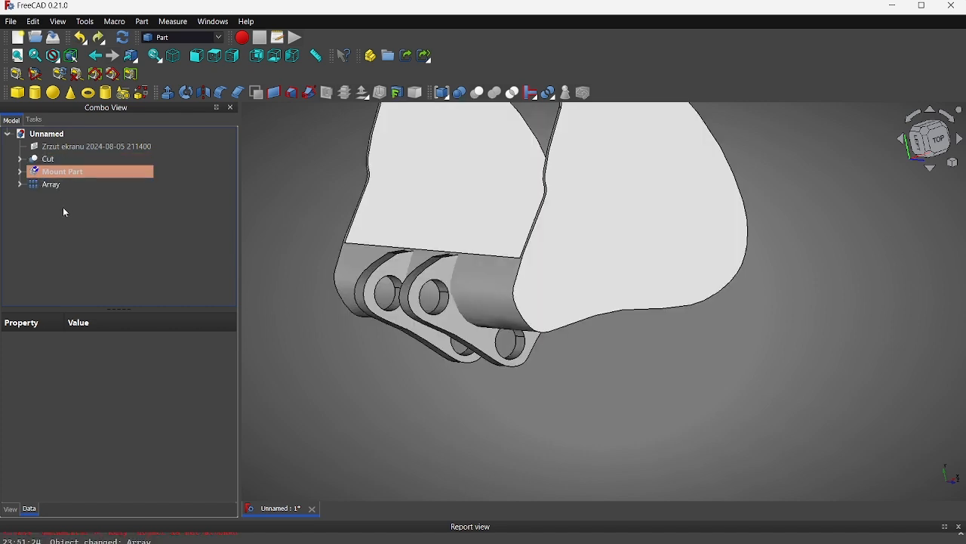
- Check the Mount Part and Array and recompute the document, agreeing to proceed despite dependency cycles
click(56, 178)
click(54, 184)
click(69, 211)
click(46, 188)
click(52, 175)
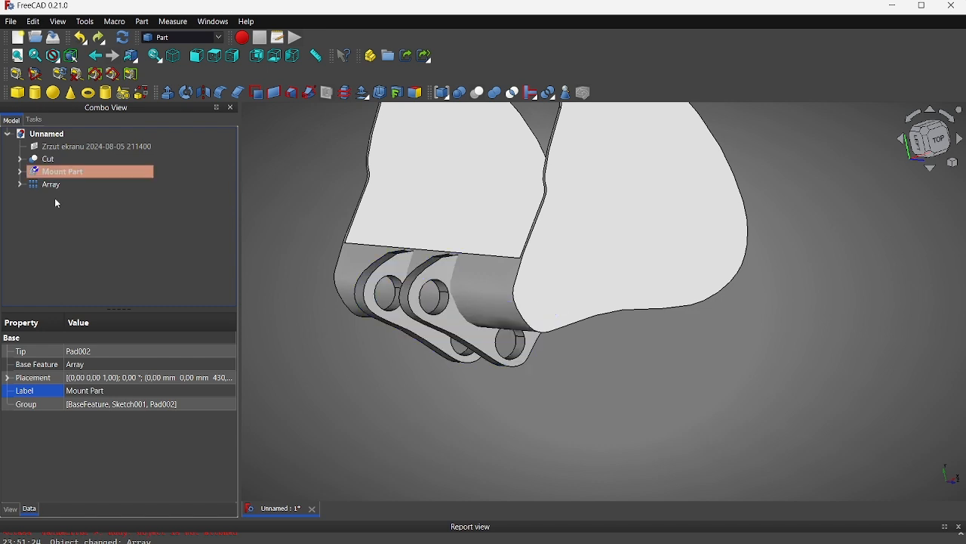
click(55, 198)
click(123, 37)
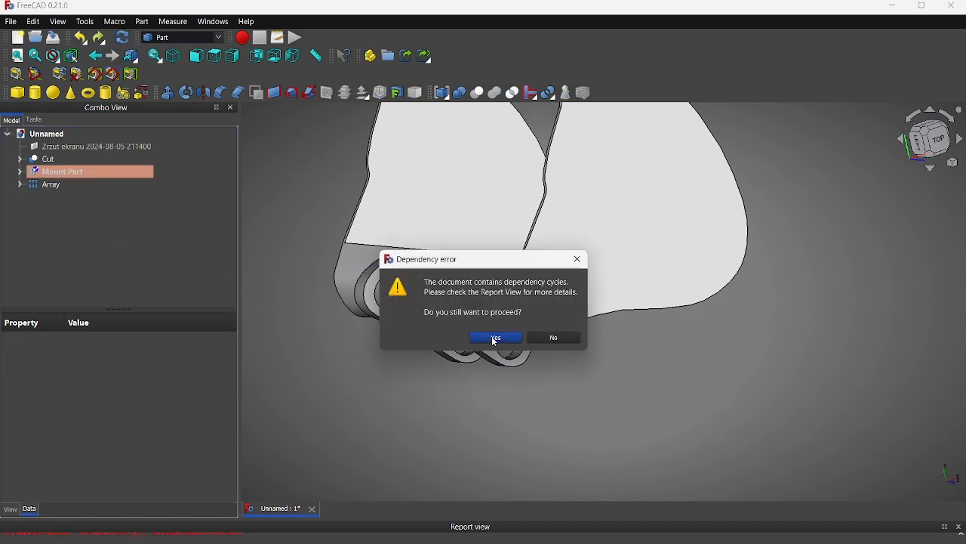
click(495, 339)
- Delete the BaseFeature from the Mount Part body and collapse the body in the model tree
click(21, 172)
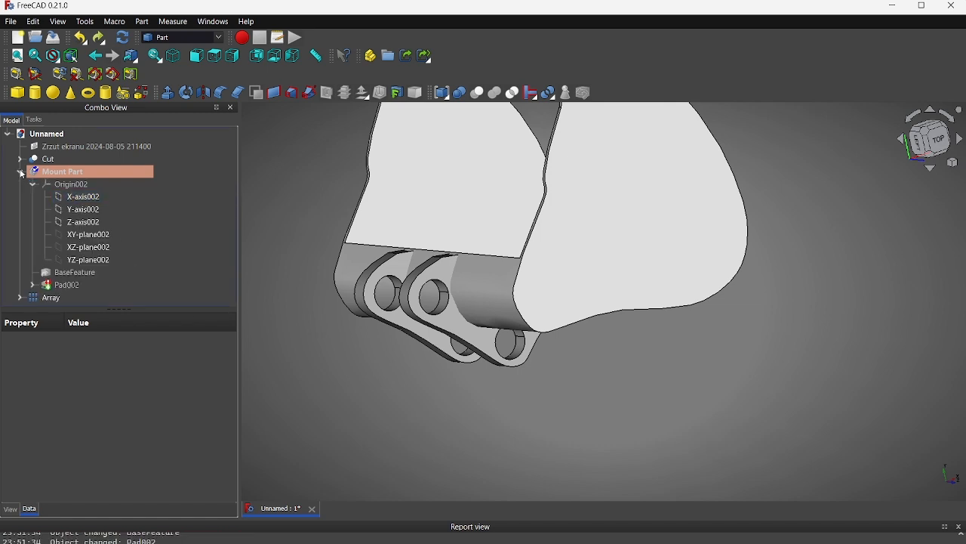
click(76, 285)
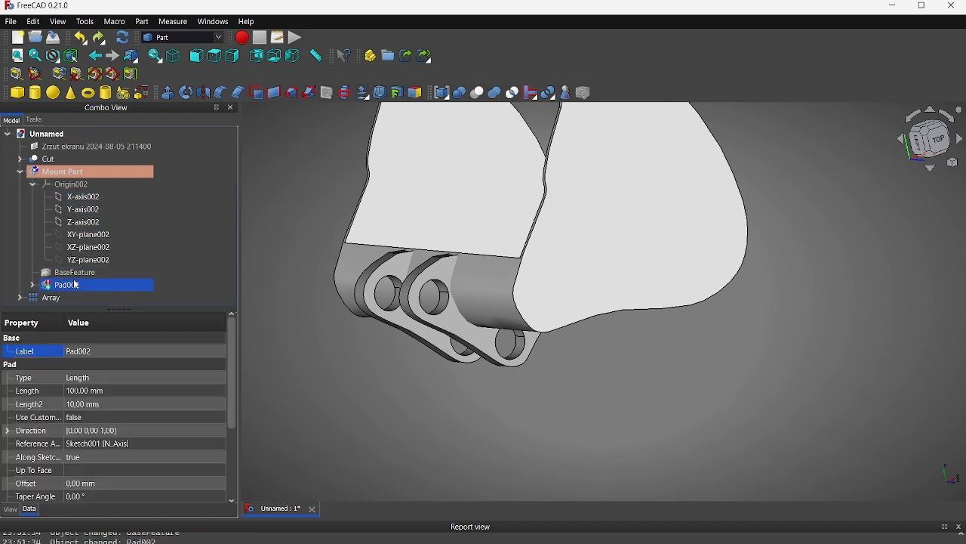
click(73, 276)
key(Delete)
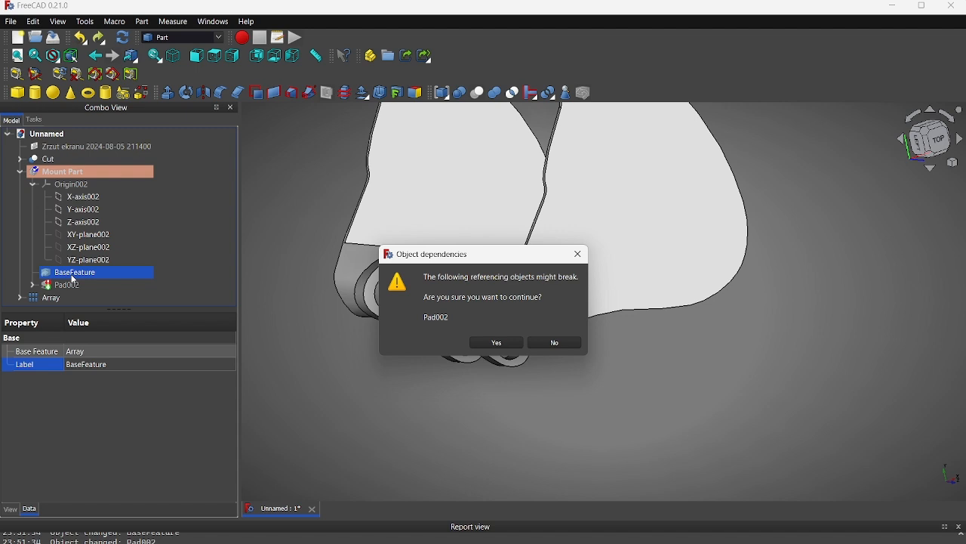
key(Return)
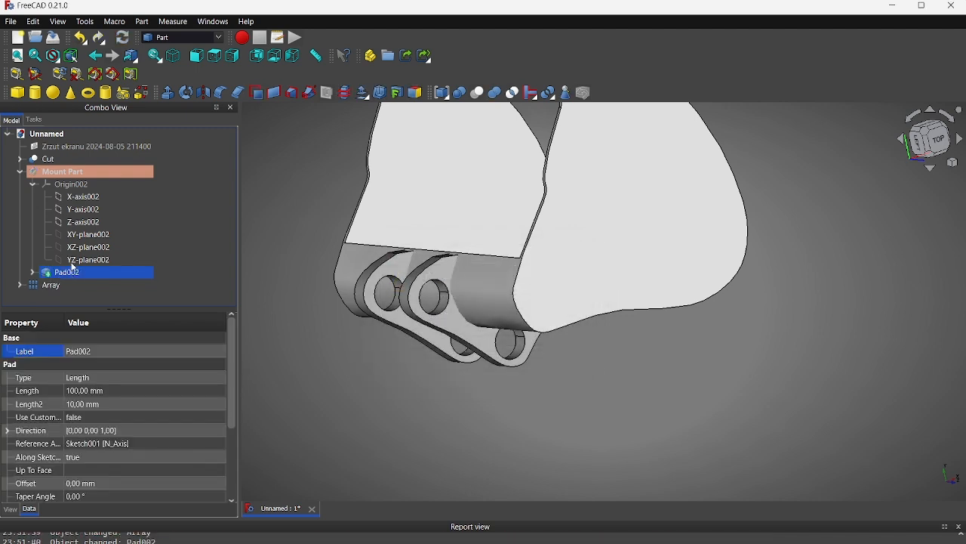
click(21, 172)
click(53, 244)
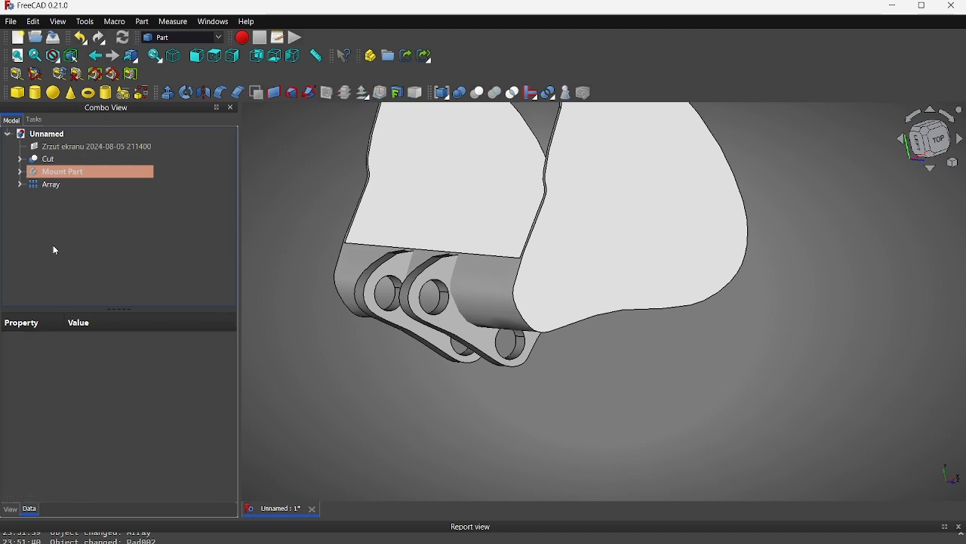
click(62, 175)
click(51, 184)
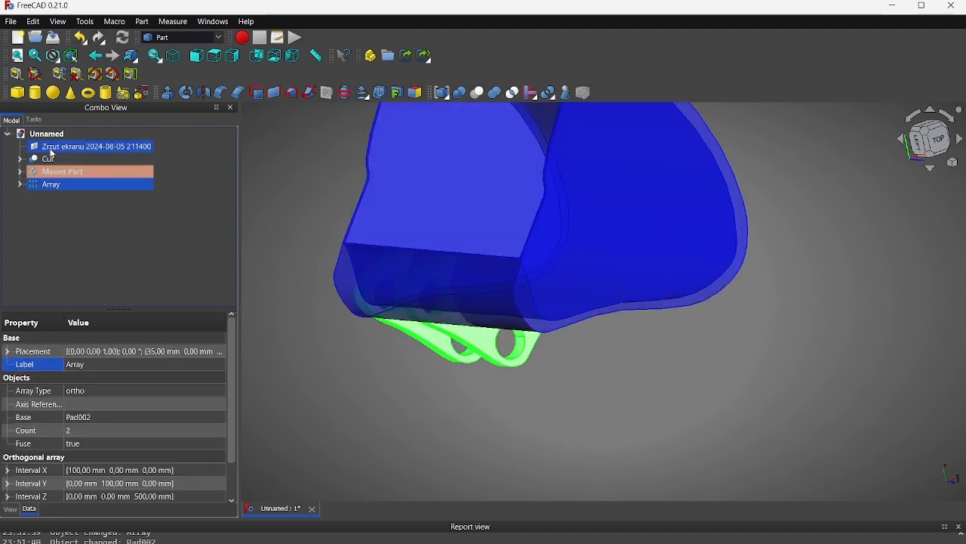
click(50, 159)
right_click(50, 158)
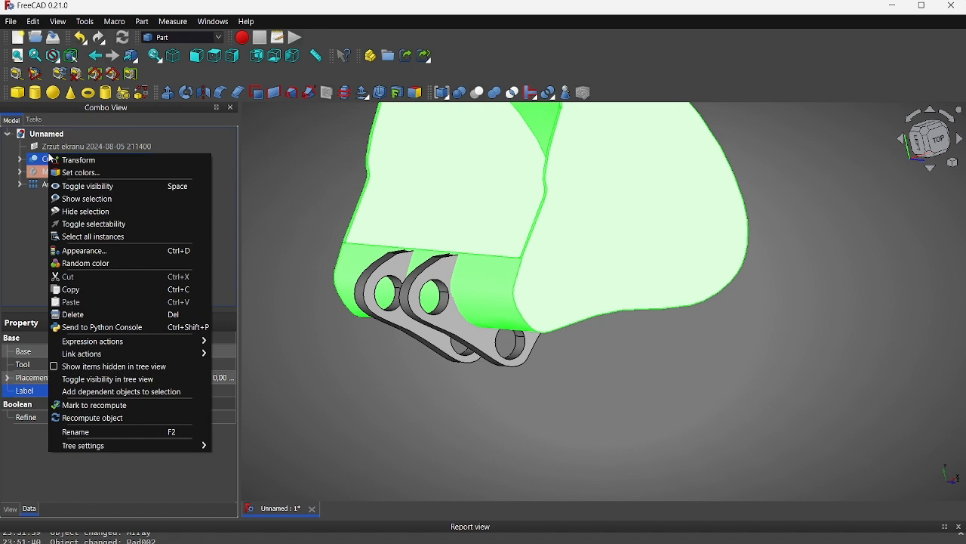
click(74, 160)
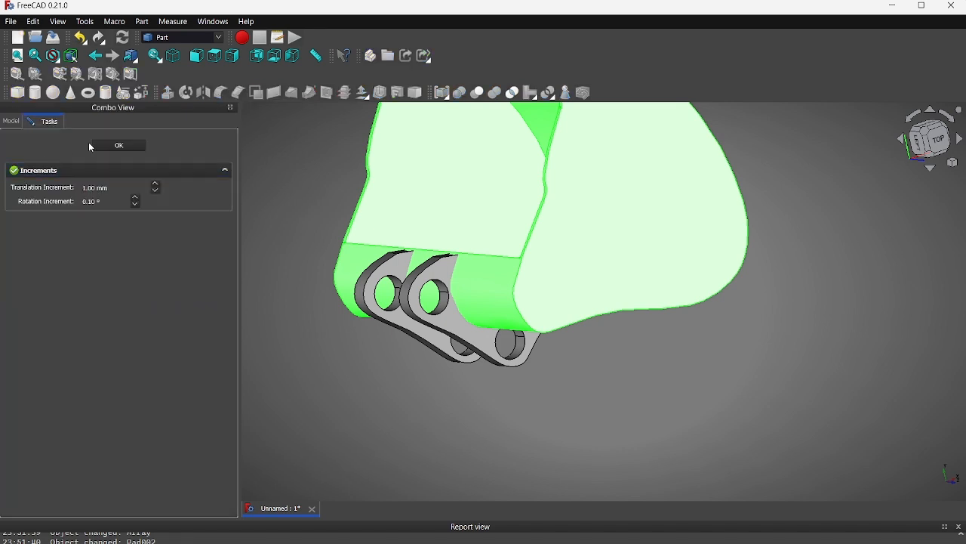
click(114, 146)
- Fuse the Array of mount plates and the bucket's Cut into a single shape with a Boolean union
click(69, 192)
click(58, 175)
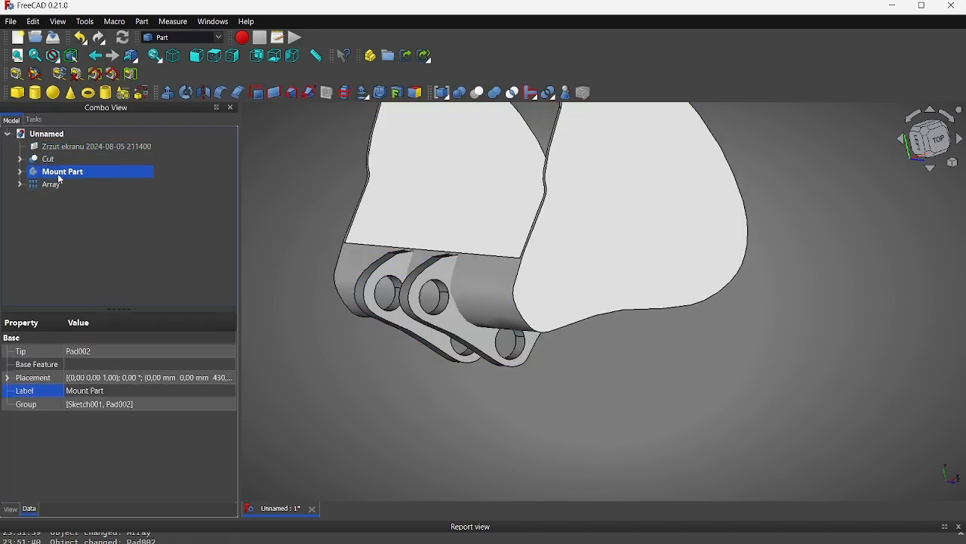
click(58, 181)
click(52, 161)
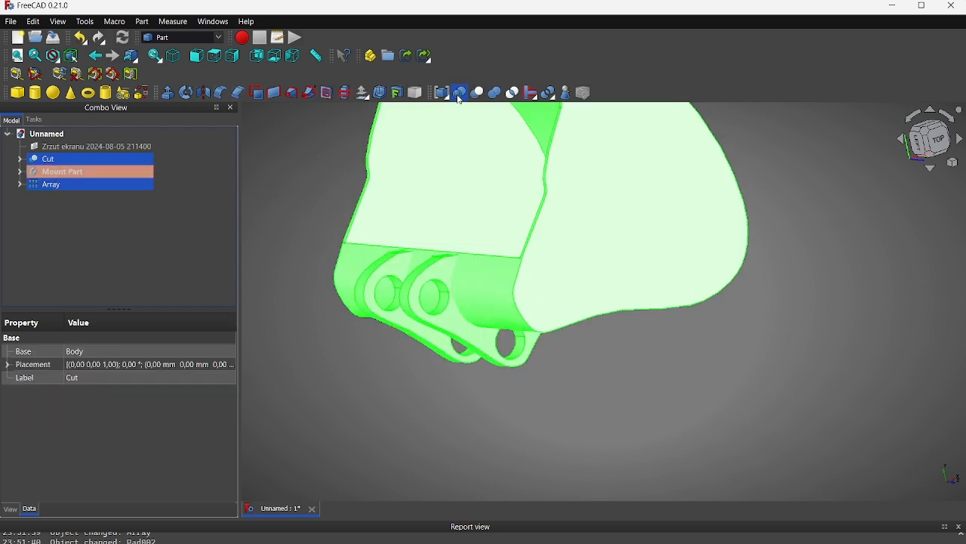
click(494, 93)
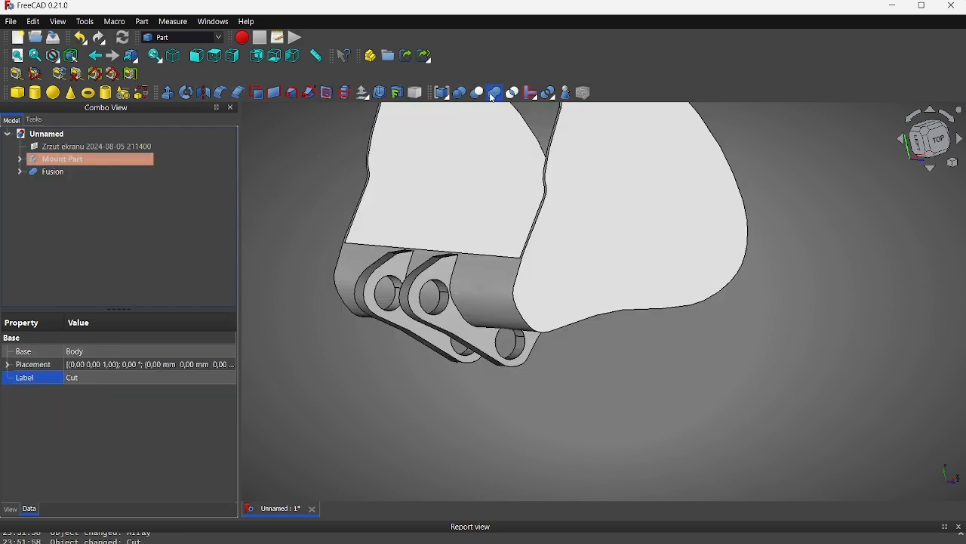
- Transform the Fusion by moving the whole bucket 151 mm along its X axis
click(461, 237)
drag(462, 237, 412, 204)
middle_drag(411, 205, 399, 297)
scroll(382, 328, down, 4)
click(75, 175)
right_click(75, 175)
click(85, 179)
middle_drag(504, 228, 455, 328)
mouse_move(502, 204)
mouse_down()
mouse_move(594, 156)
mouse_move(509, 216)
mouse_move(510, 207)
mouse_up()
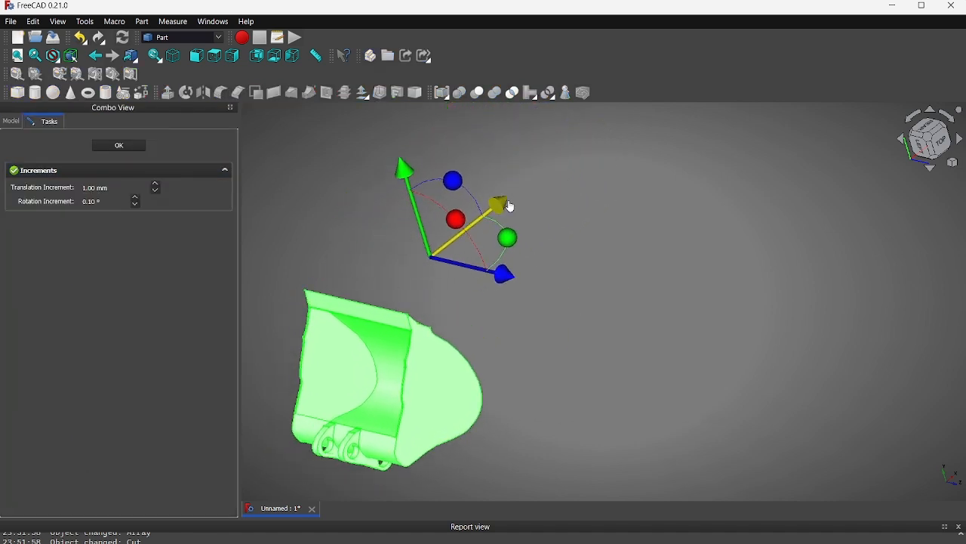
click(120, 145)
- Compare the fused bucket and its mount plates from several angles with the Cat 374 extreme duty bucket photo in the browser
middle_drag(388, 312, 509, 268)
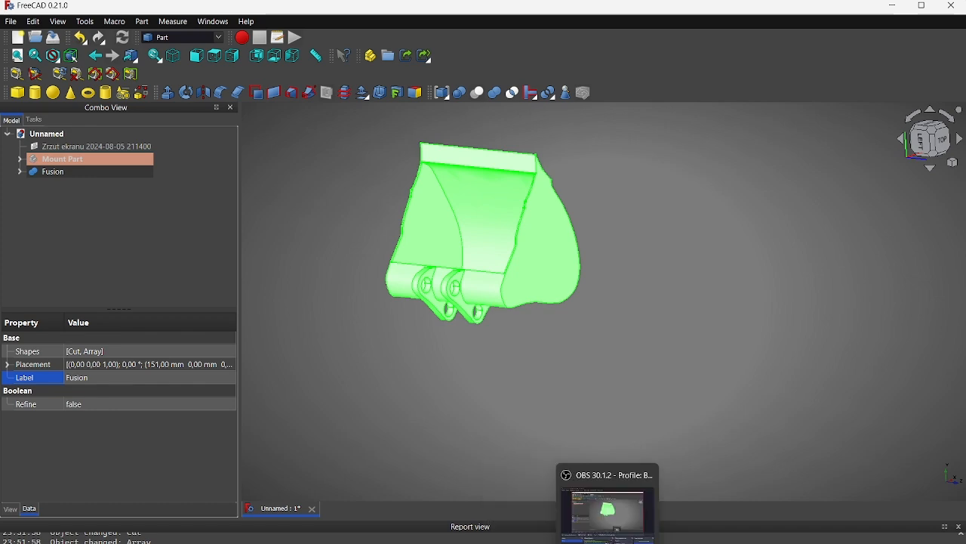
click(604, 452)
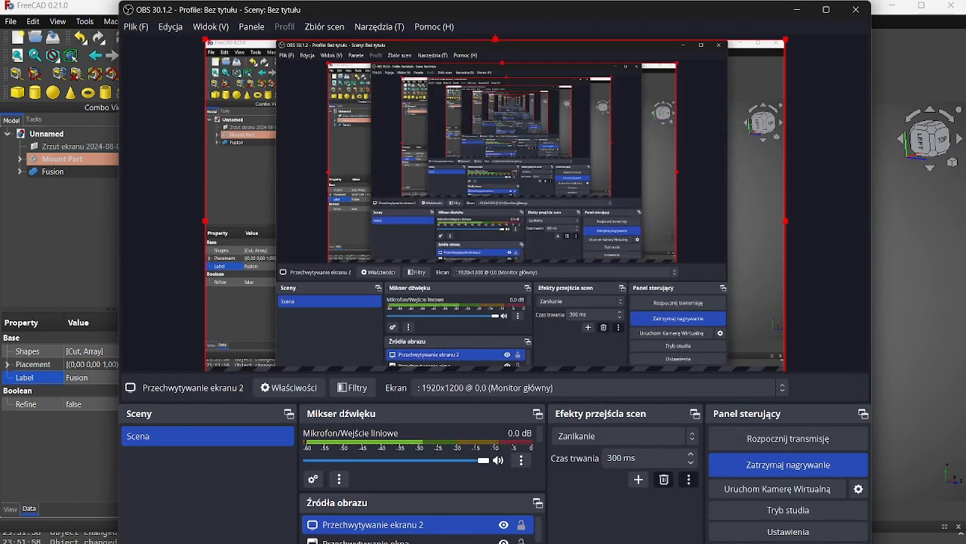
click(608, 542)
middle_drag(592, 434, 521, 395)
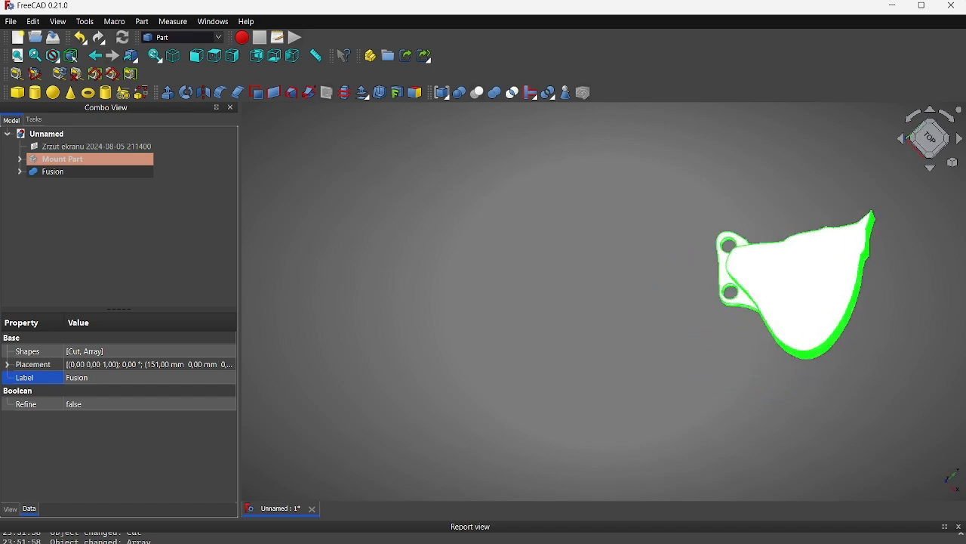
key(alt+Tab)
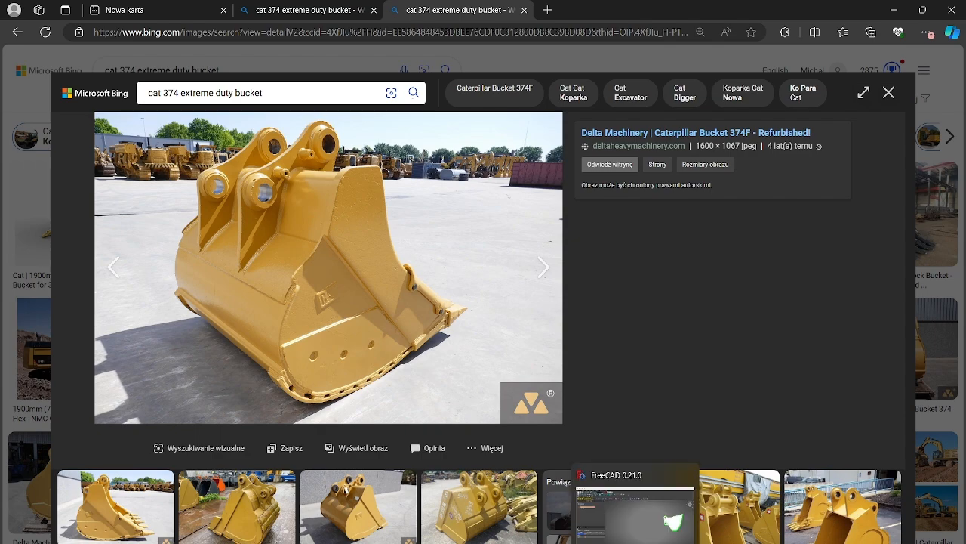
key(alt+Tab)
mouse_move(801, 393)
middle_down()
mouse_move(811, 490)
mouse_move(904, 398)
mouse_move(869, 354)
mouse_move(904, 410)
mouse_move(808, 471)
mouse_move(646, 446)
mouse_move(671, 488)
mouse_move(596, 493)
mouse_move(958, 341)
mouse_move(857, 350)
mouse_move(774, 407)
middle_up()
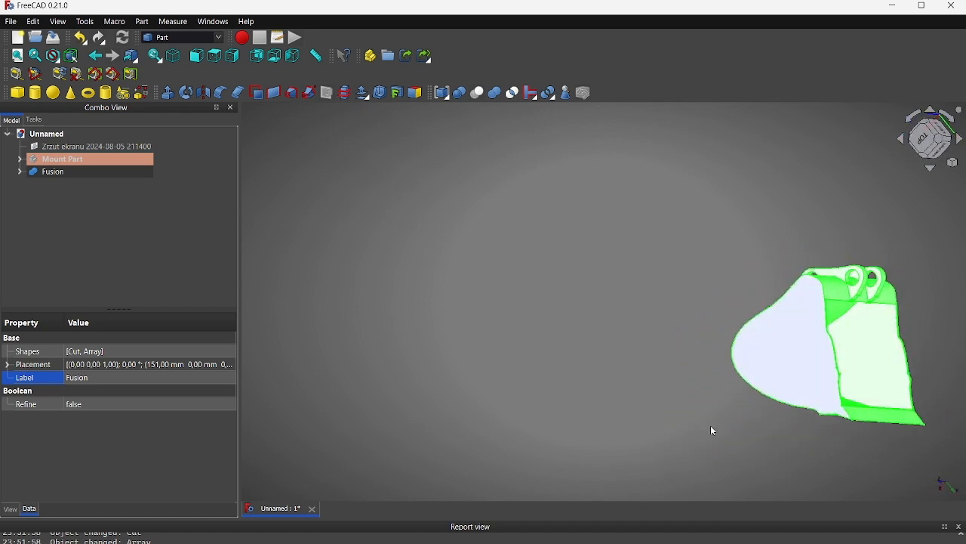
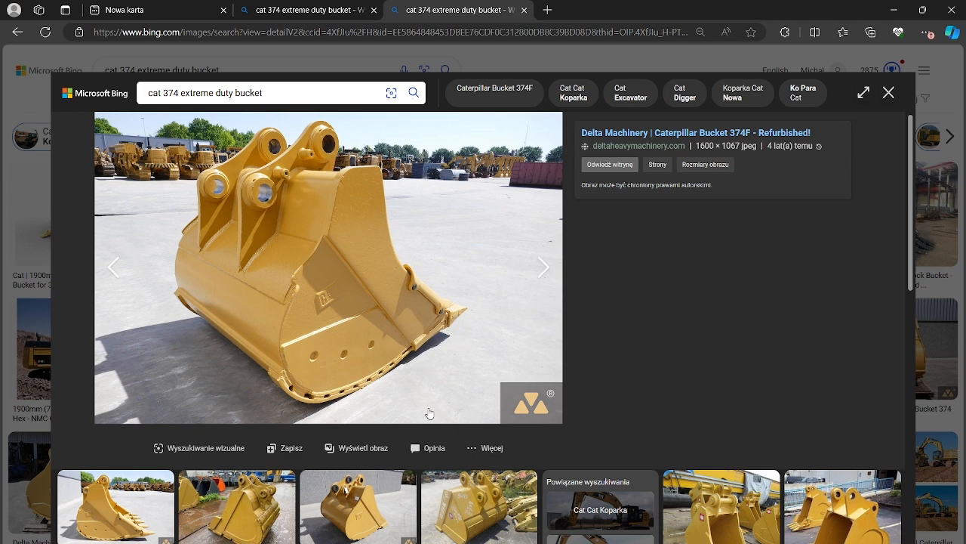
- Look over more Cat bucket photos in the browser, switch to FreeCAD and rename the Fusion as Bucket
scroll(455, 367, down, 2)
scroll(456, 367, down, 2)
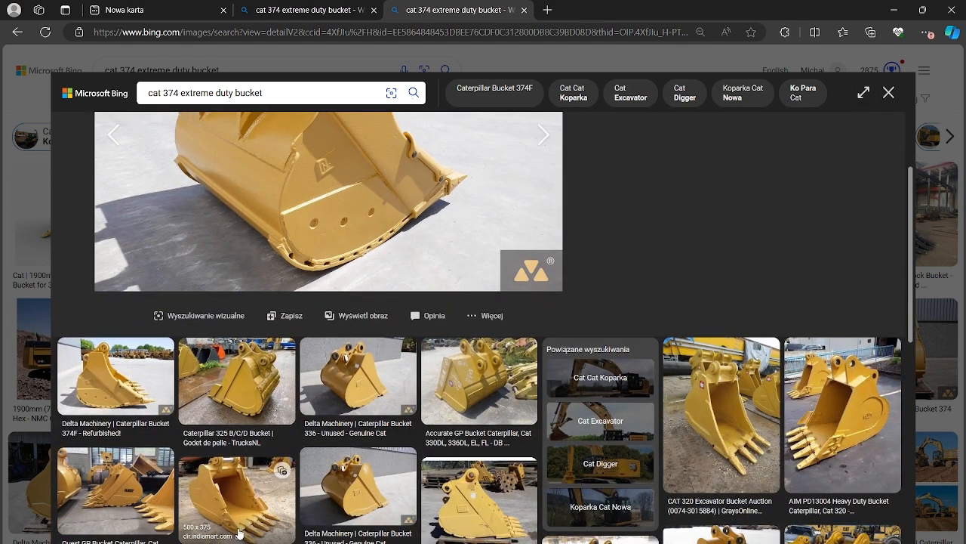
click(593, 542)
middle_drag(592, 376, 559, 351)
click(35, 176)
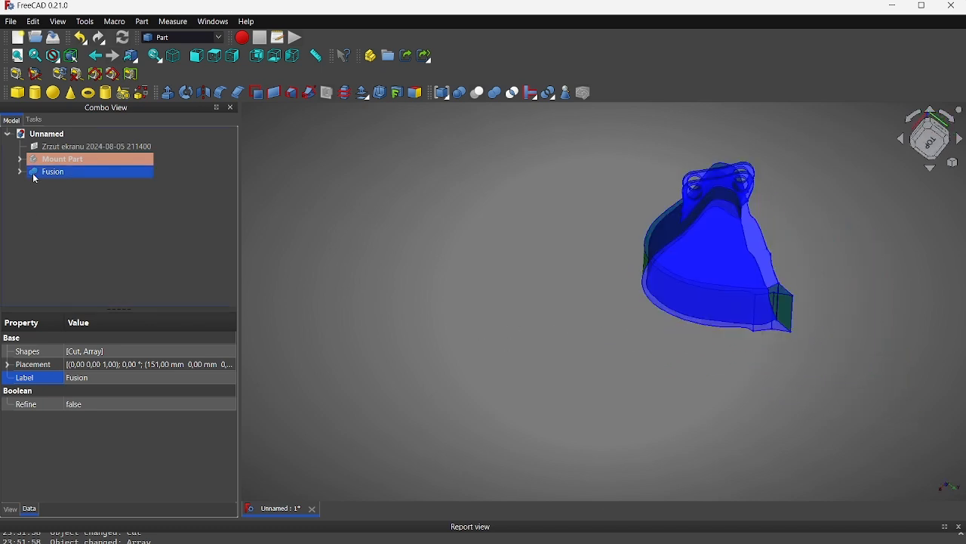
click(34, 175)
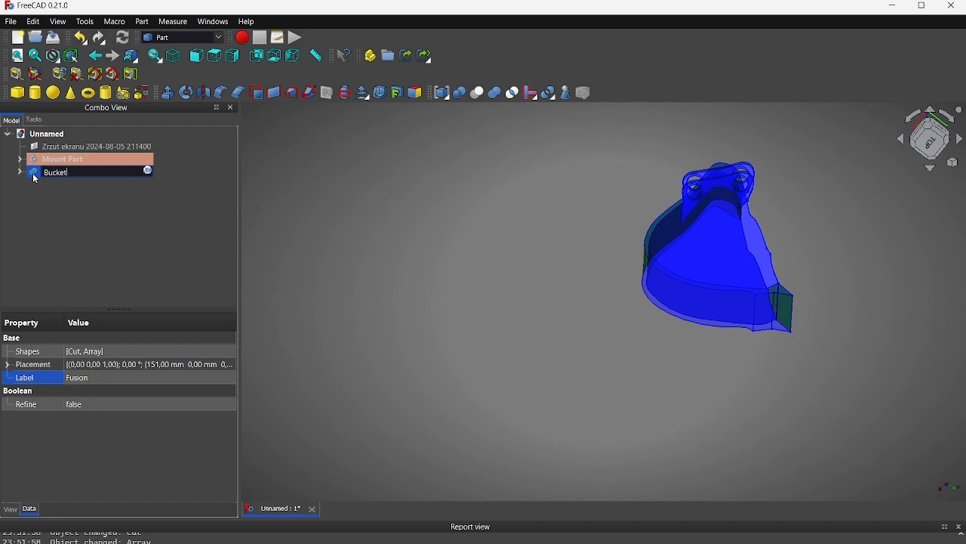
key(Return)
- Select the bucket's flat side face and change to the Part Design workbench
click(580, 251)
middle_drag(580, 250, 453, 309)
click(479, 321)
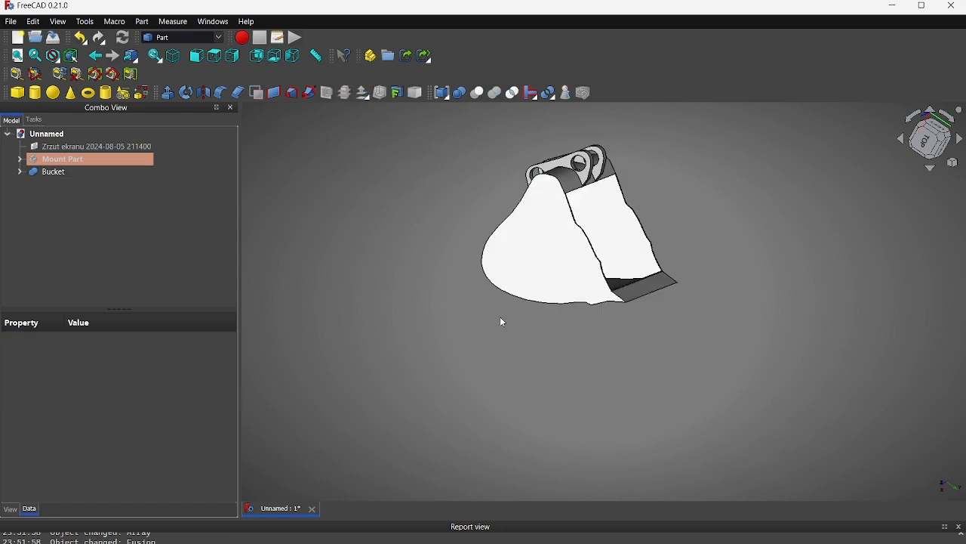
click(560, 258)
middle_drag(559, 257, 617, 324)
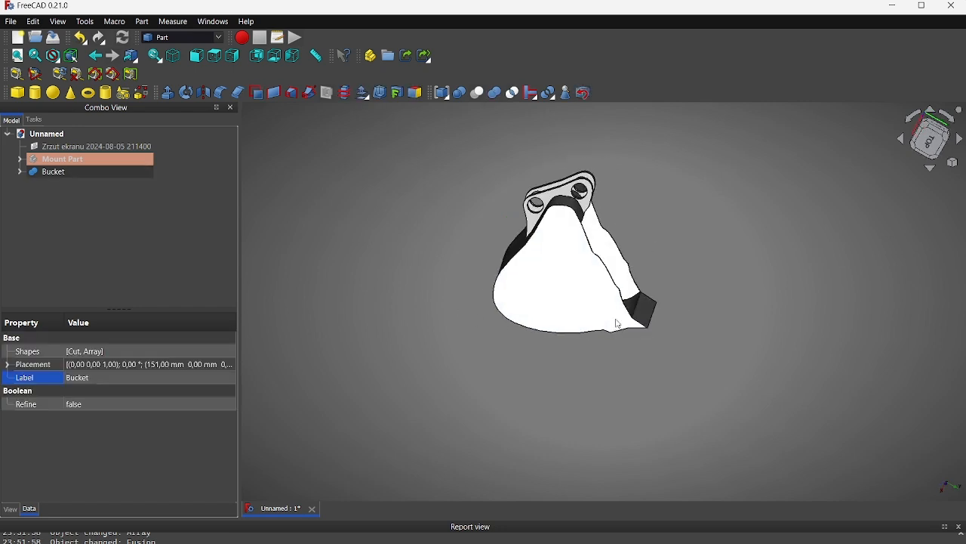
click(537, 367)
click(582, 281)
click(185, 37)
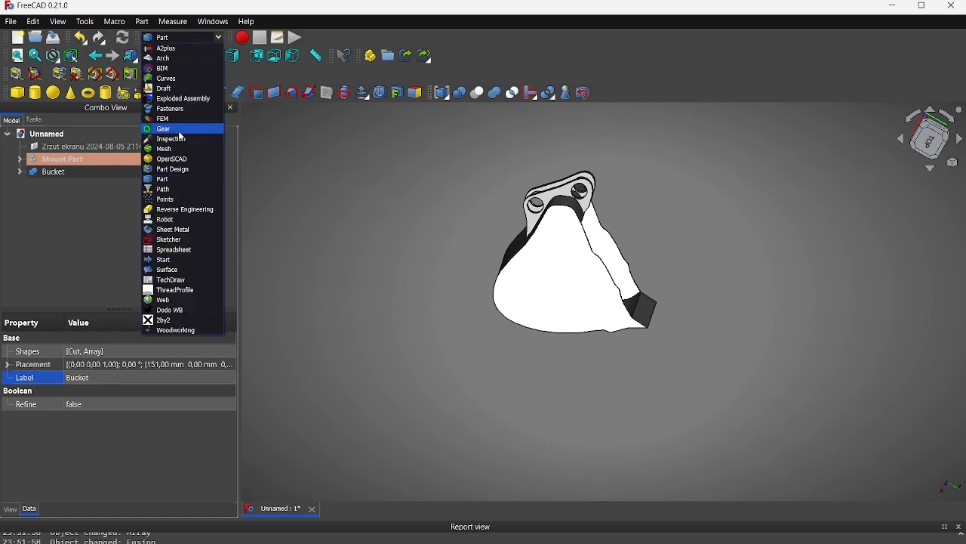
click(179, 171)
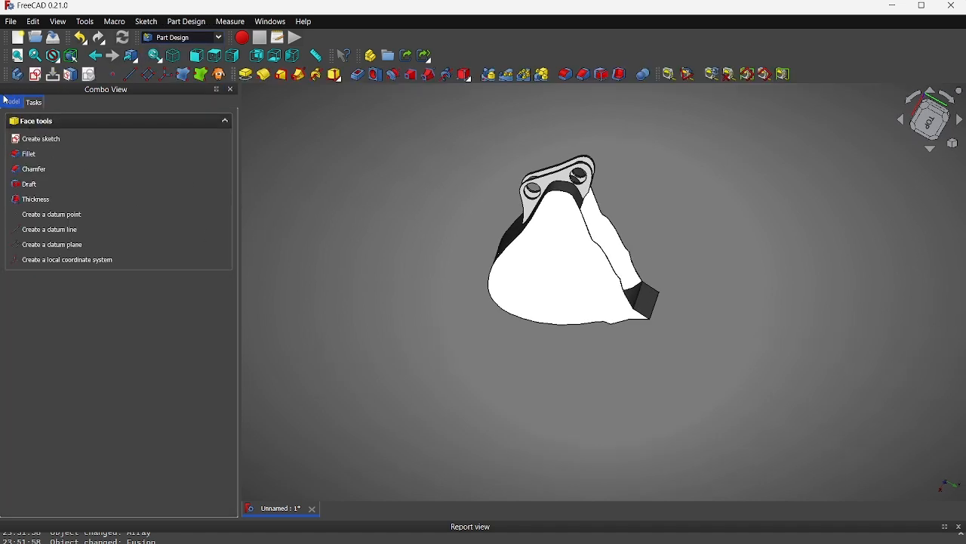
click(552, 248)
click(553, 264)
click(553, 264)
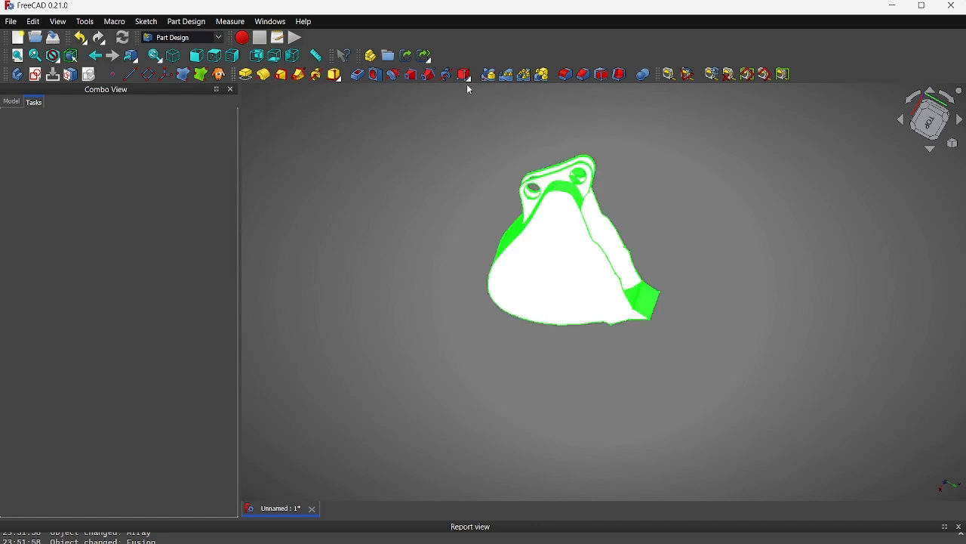
click(187, 74)
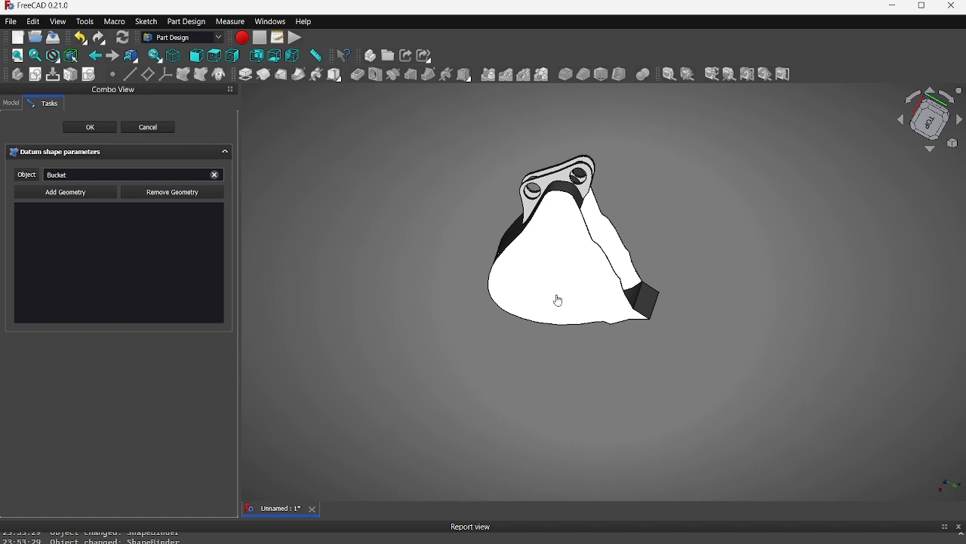
click(169, 130)
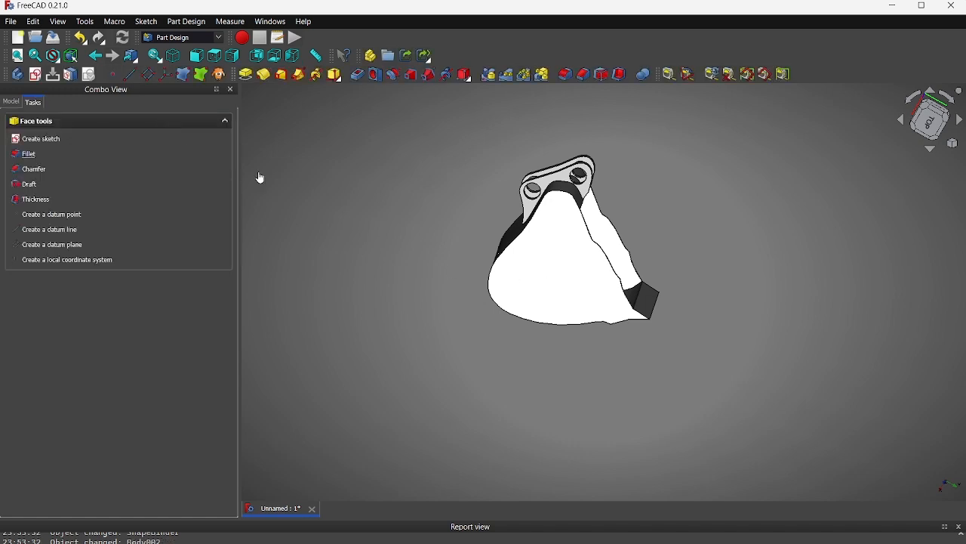
- Try to create a sub-shape binder from the bucket's side face without a new body
click(597, 277)
scroll(596, 277, up, 5)
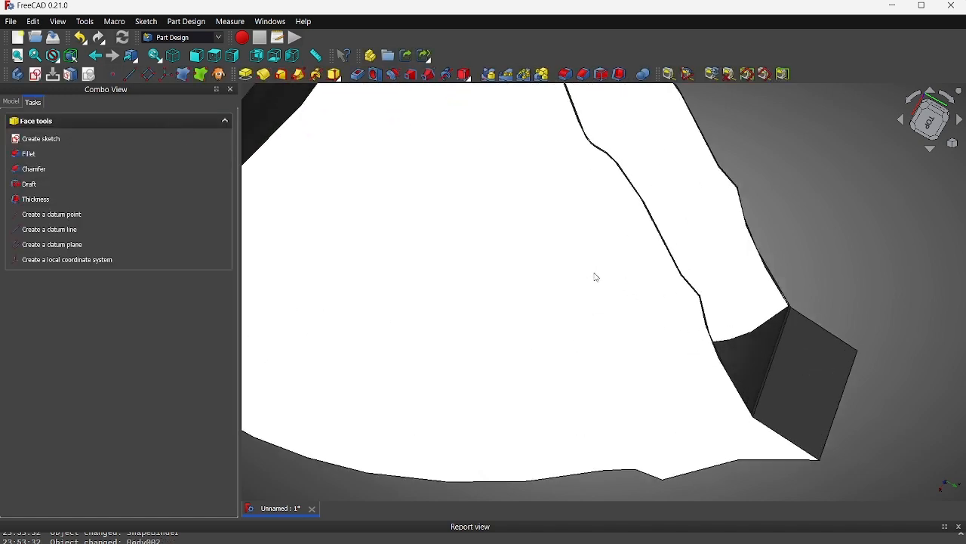
click(680, 275)
scroll(662, 332, down, 5)
middle_drag(658, 330, 595, 335)
click(611, 368)
click(610, 362)
click(609, 363)
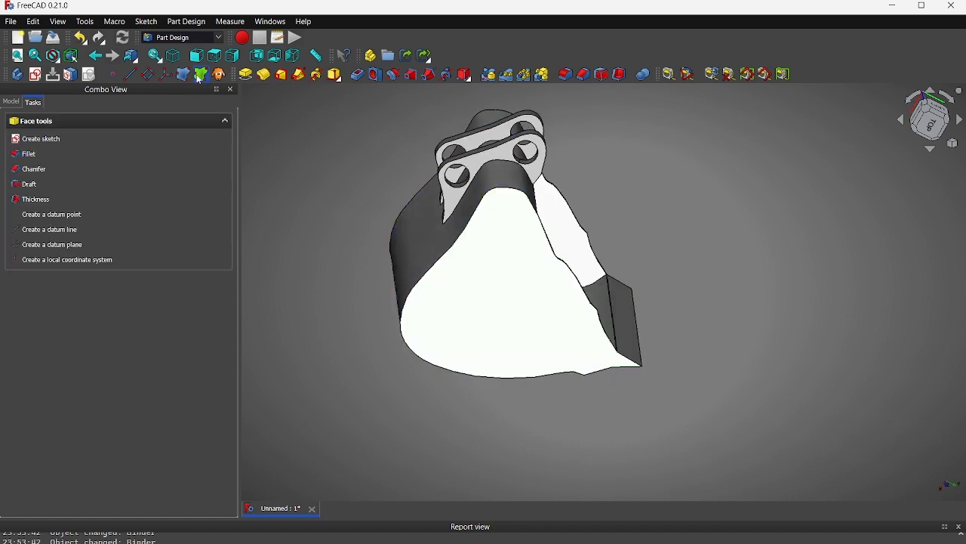
- Create a new body based on the fused Bucket and select it in the model tree
click(18, 74)
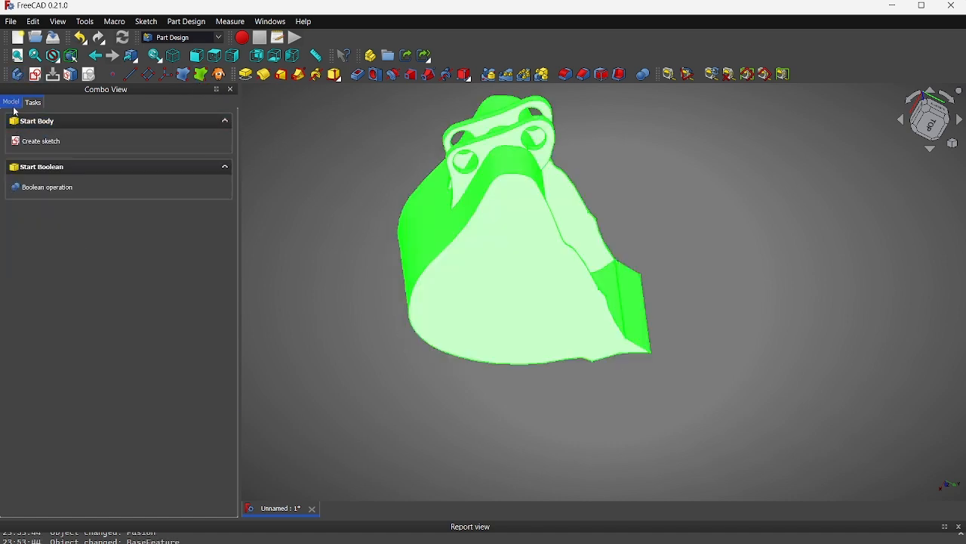
click(11, 102)
click(45, 164)
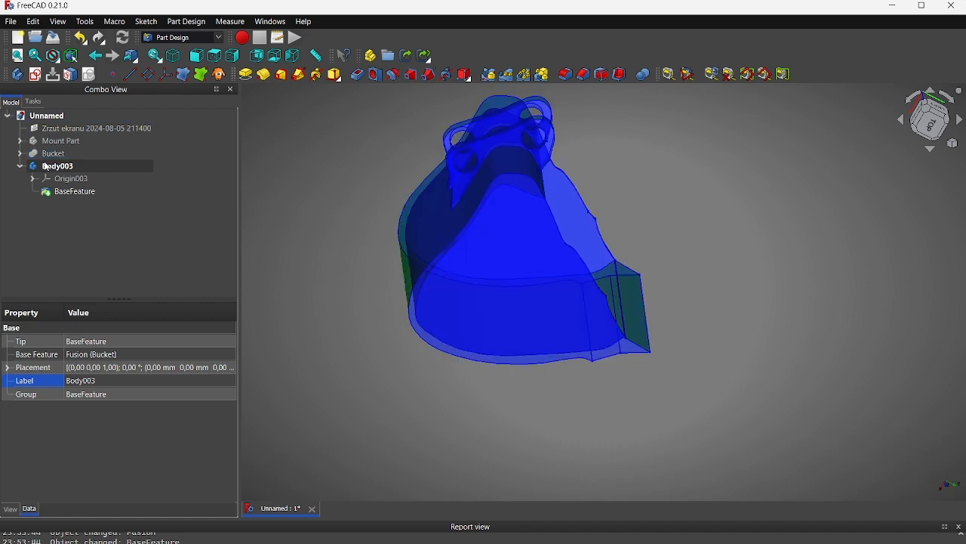
click(425, 395)
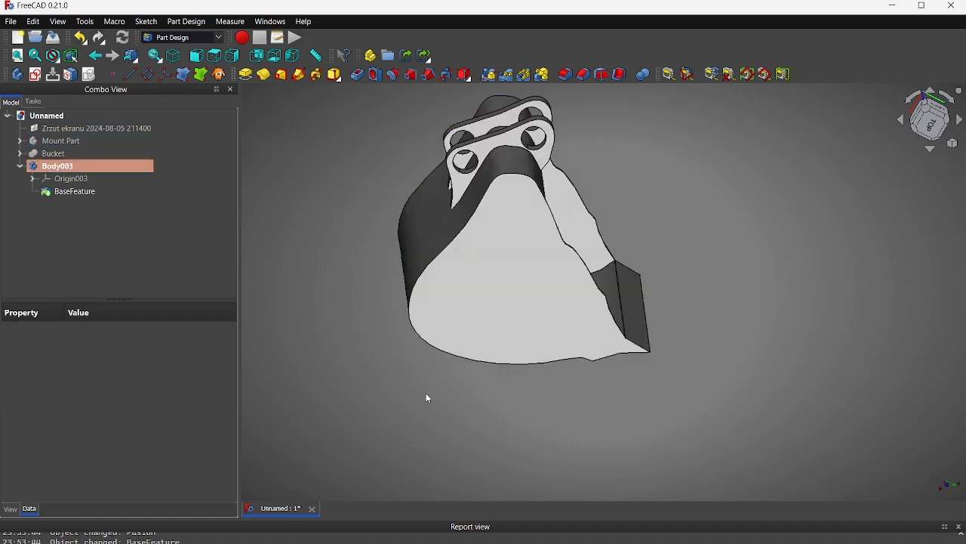
- Create a sub-shape binder from the bucket's flat side face in Body003 and delete that body's BaseFeature
click(502, 329)
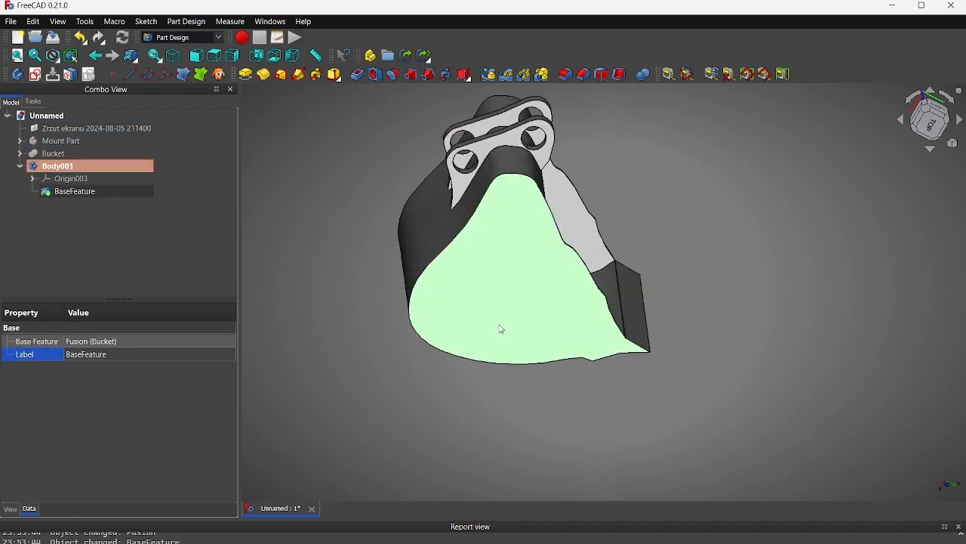
click(201, 74)
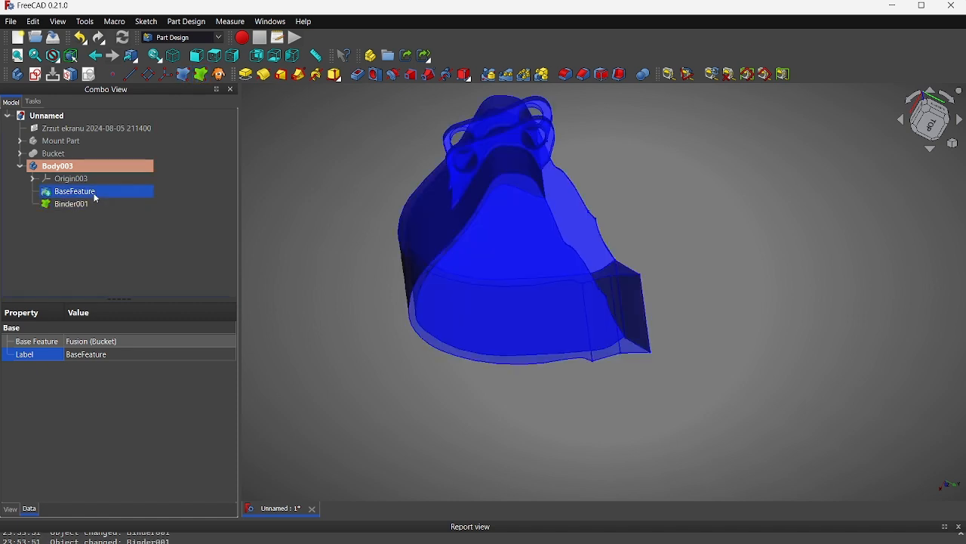
key(Delete)
key(Return)
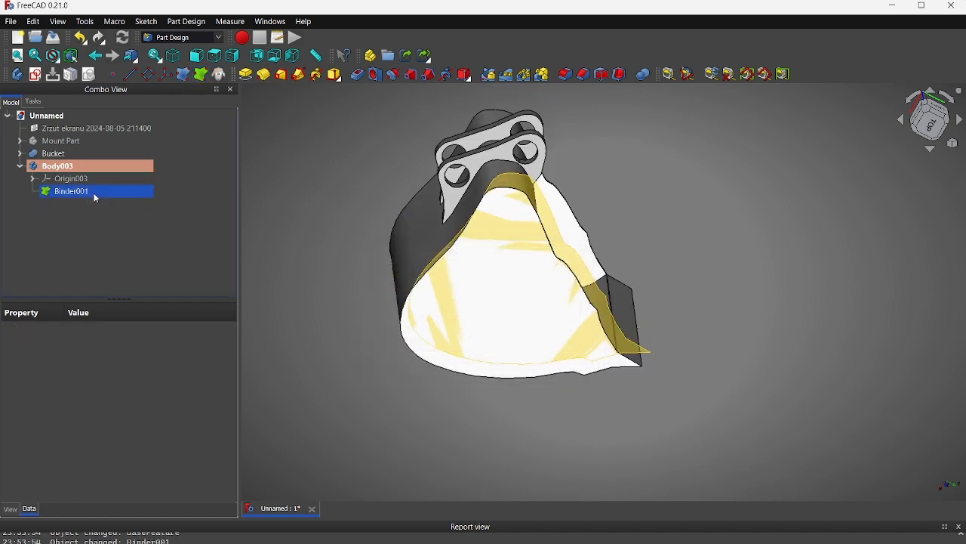
- Hide the Bucket, leaving the side-face binder on display, and inspect the binder's pointed front tip up close
click(88, 192)
middle_drag(618, 289, 363, 310)
click(74, 166)
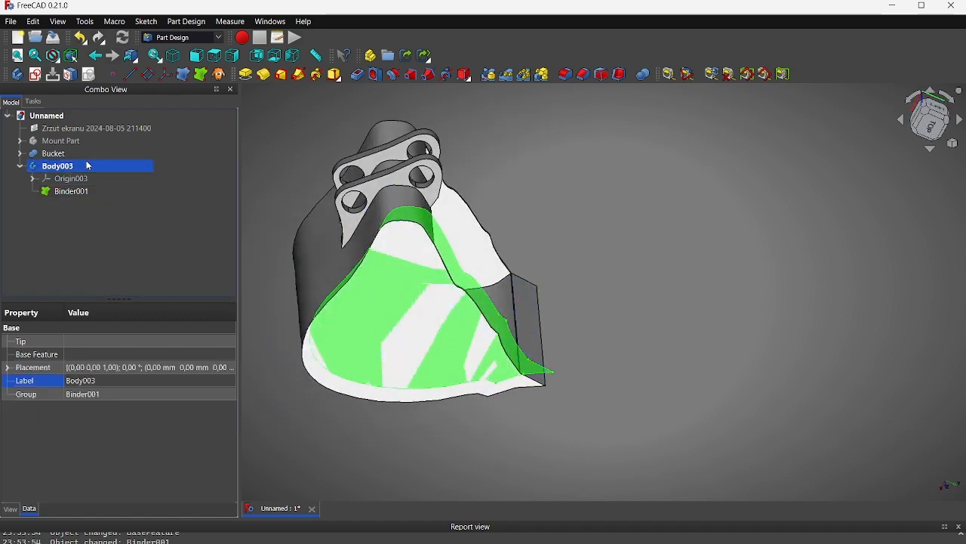
click(76, 156)
middle_drag(476, 351, 409, 278)
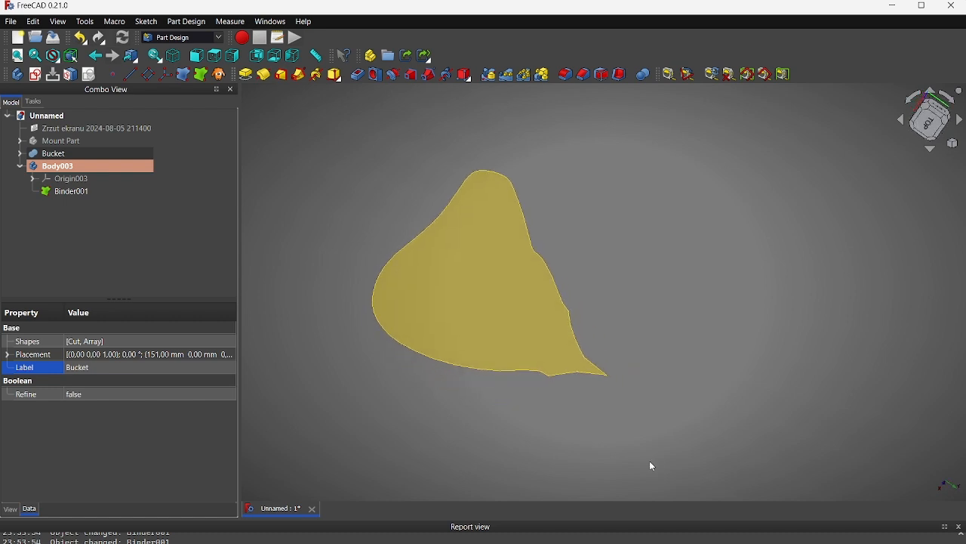
scroll(642, 337, up, 3)
middle_drag(642, 337, 628, 247)
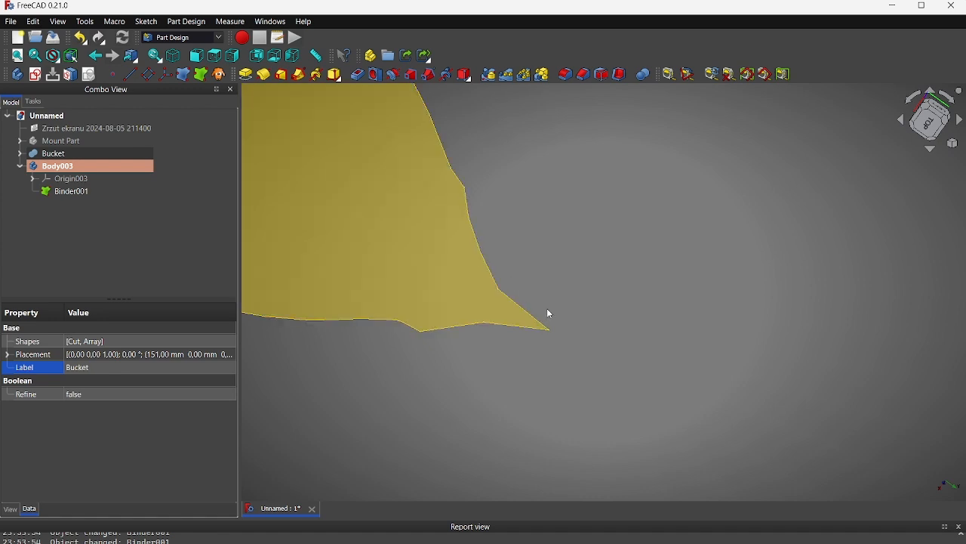
middle_drag(616, 325, 648, 308)
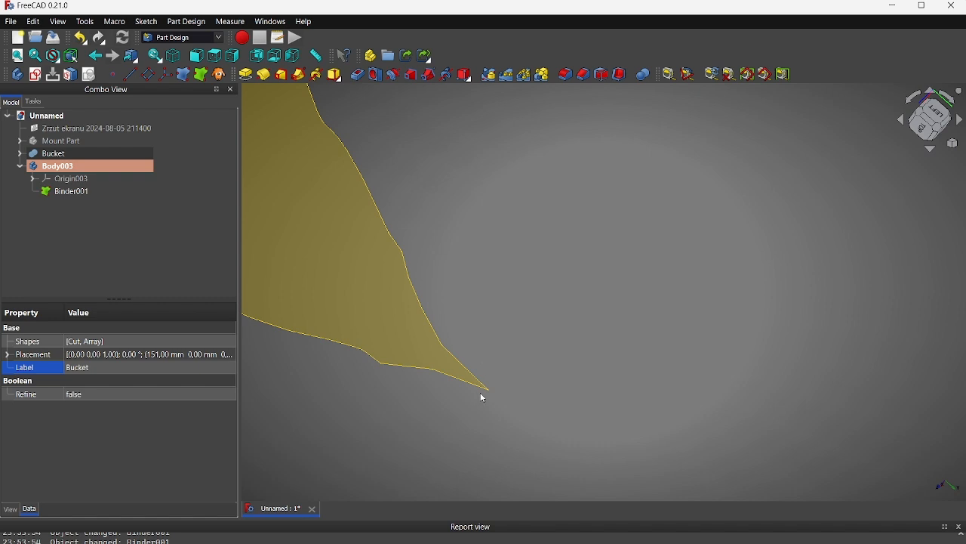
key(XF86AudioMicMute)
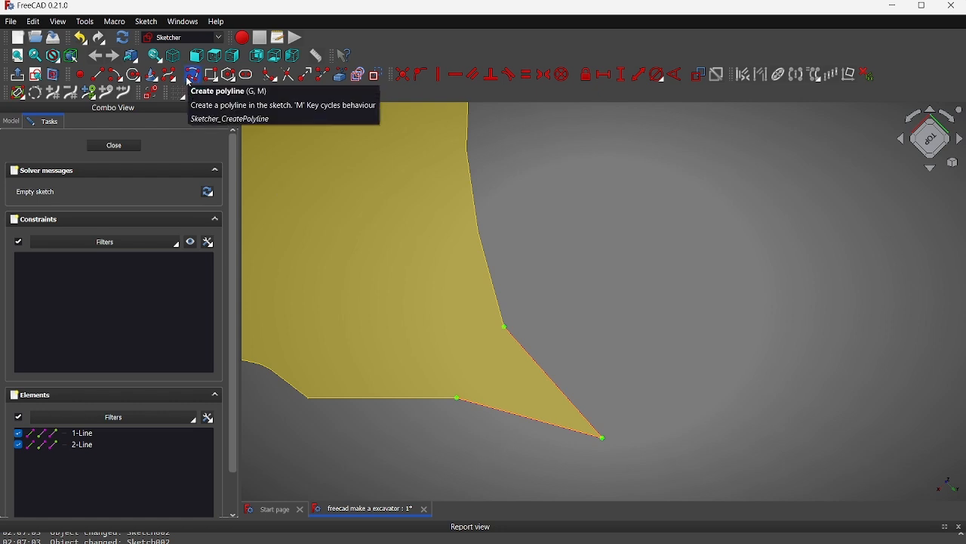
- Sketch a closed six-sided polyline tooth profile around the bucket's pointed tip and pull its outermost corner into line with the lower edge
click(191, 75)
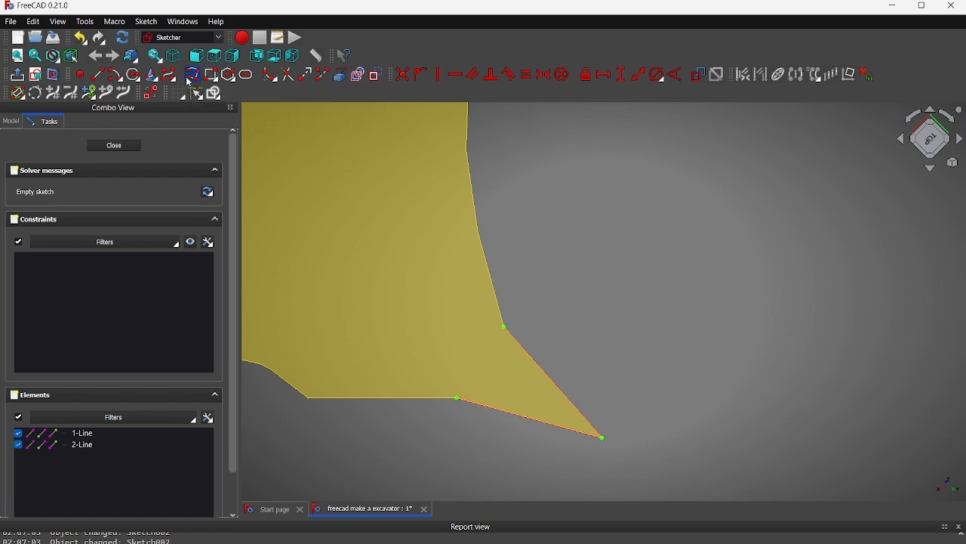
click(511, 316)
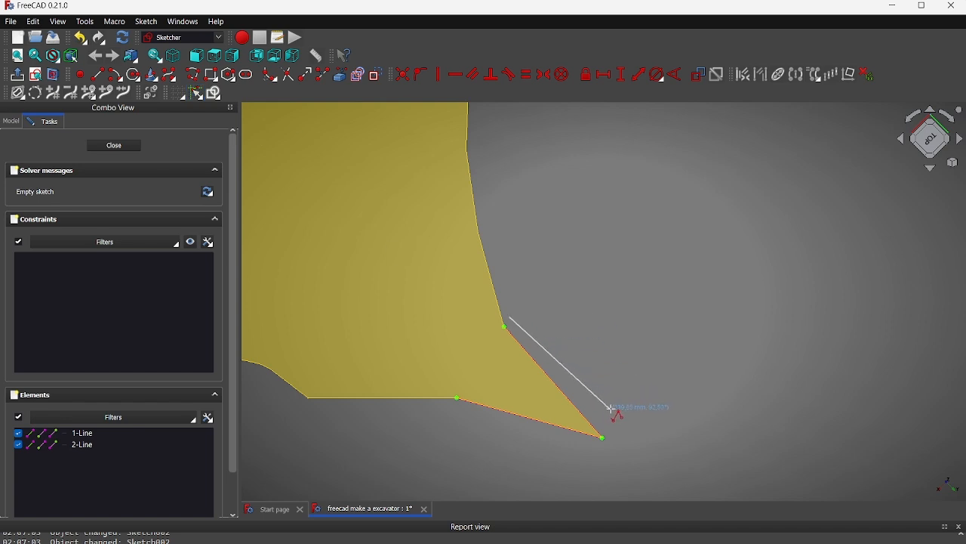
click(627, 439)
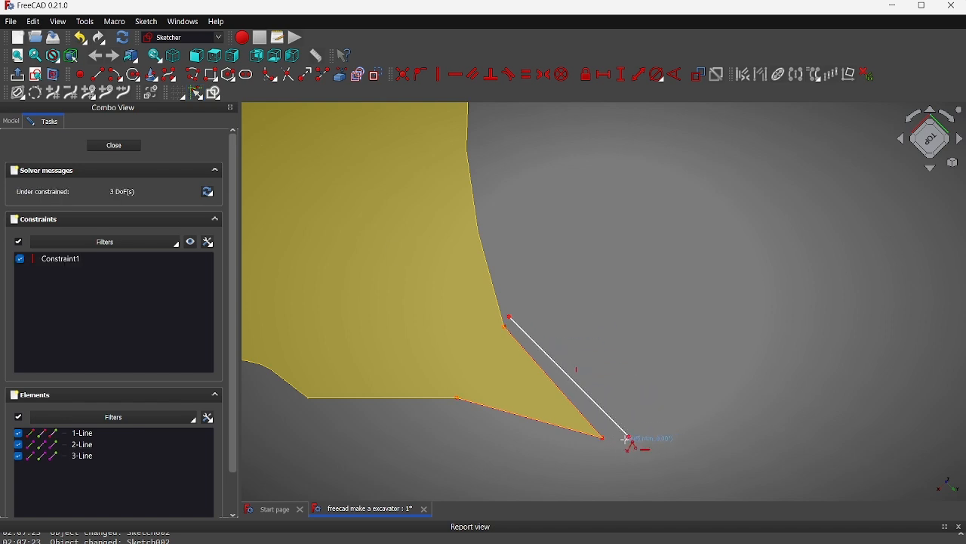
click(707, 455)
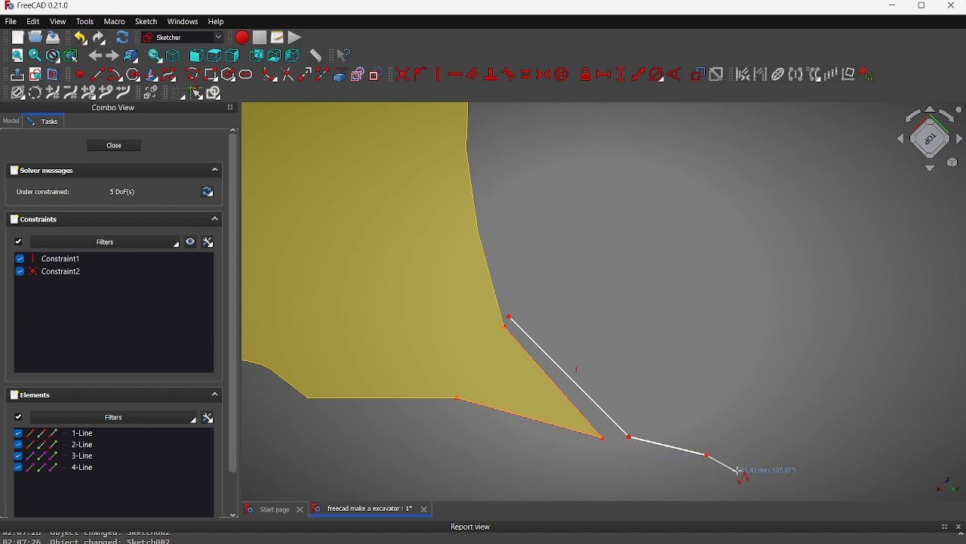
middle_drag(740, 446, 745, 284)
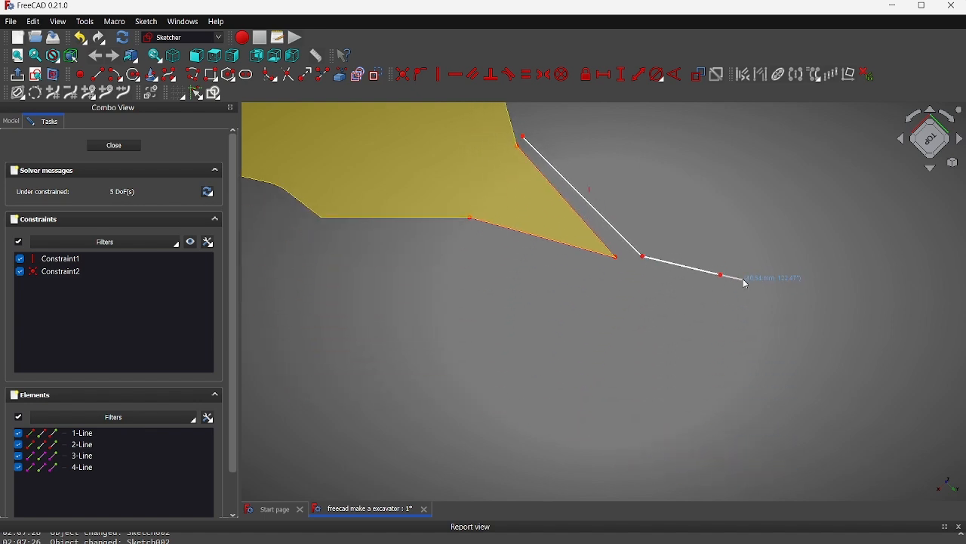
click(664, 294)
click(607, 270)
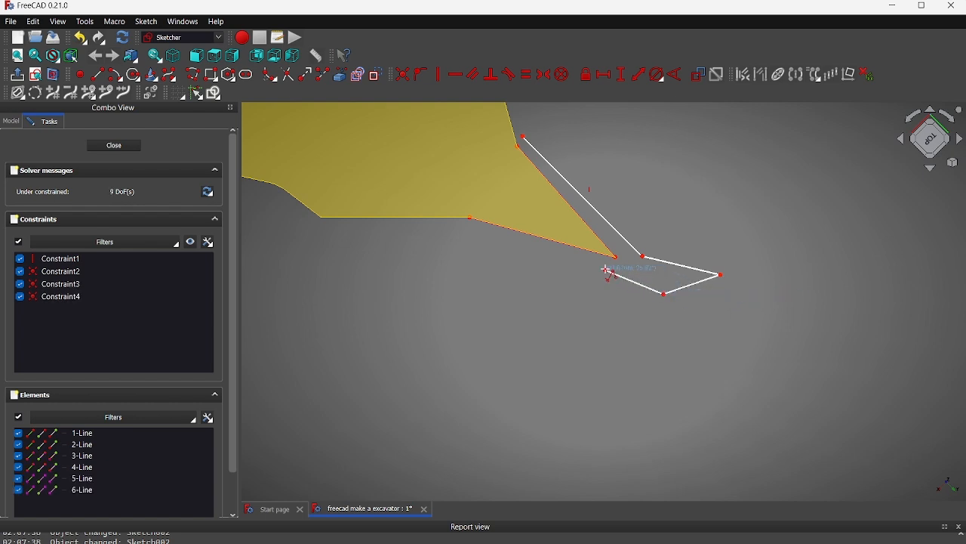
click(465, 234)
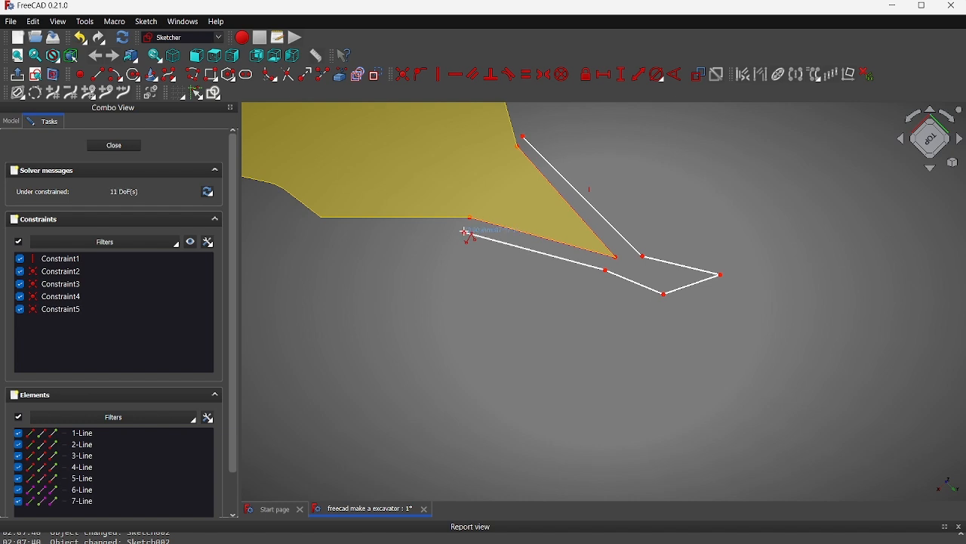
click(525, 139)
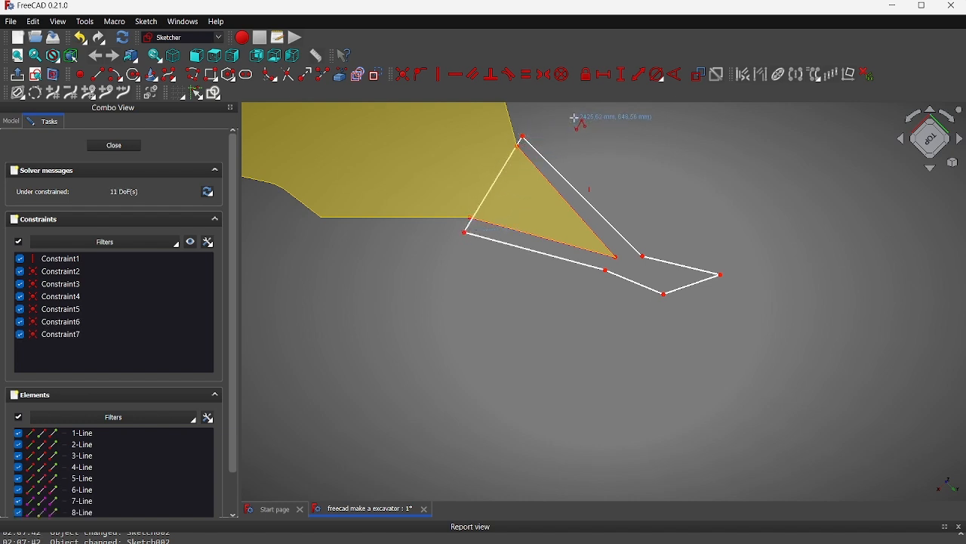
mouse_move(575, 119)
middle_down()
mouse_move(551, 162)
mouse_move(479, 183)
mouse_move(608, 151)
mouse_move(582, 182)
mouse_move(593, 187)
mouse_move(571, 184)
mouse_move(637, 234)
middle_up()
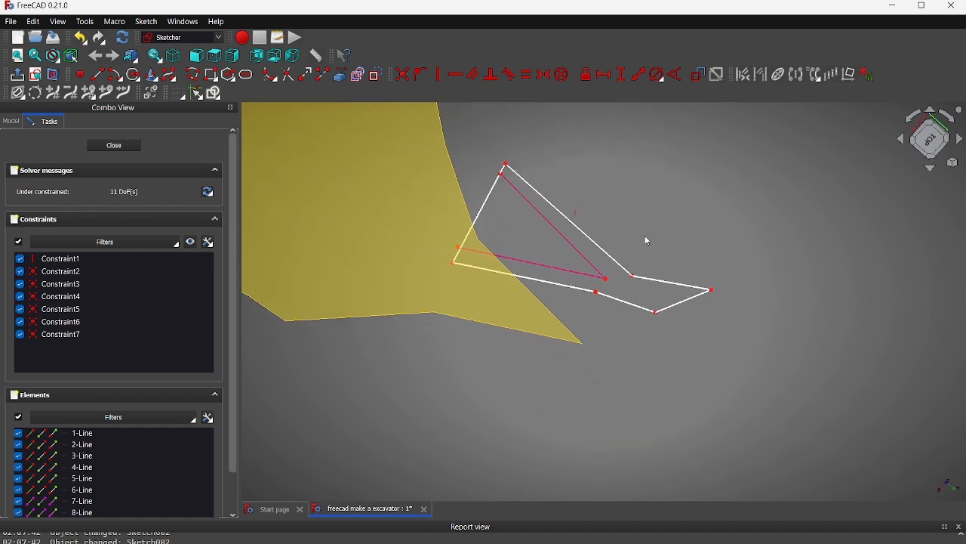
drag(715, 293, 725, 334)
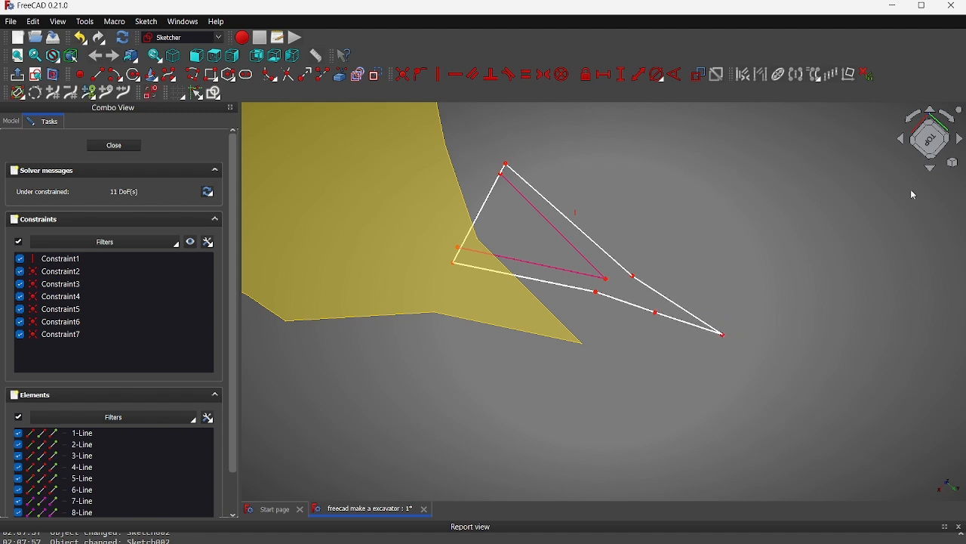
- Trace the two projected edges of the bucket's tip with a polyline inside the tooth profile
click(931, 139)
mouse_move(882, 144)
middle_down()
mouse_move(748, 285)
mouse_move(663, 321)
mouse_move(732, 286)
mouse_move(752, 290)
middle_up()
scroll(487, 451, up, 4)
click(191, 75)
click(519, 354)
click(422, 426)
click(546, 418)
right_click(589, 432)
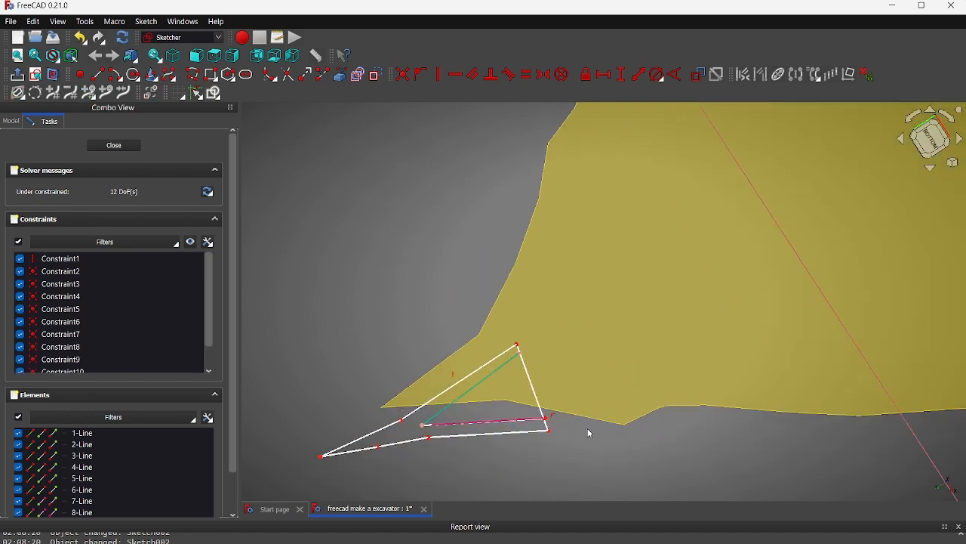
scroll(529, 381, up, 5)
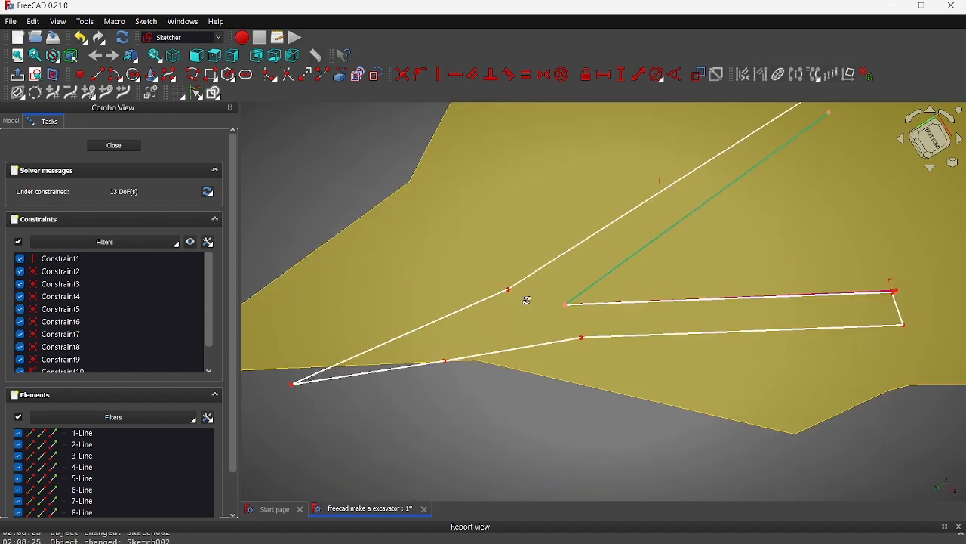
- Make the tooth profile's lower rear corner coincident with the end of the traced inner polyline and remove the redundant constraint
scroll(819, 304, up, 5)
click(771, 308)
click(765, 297)
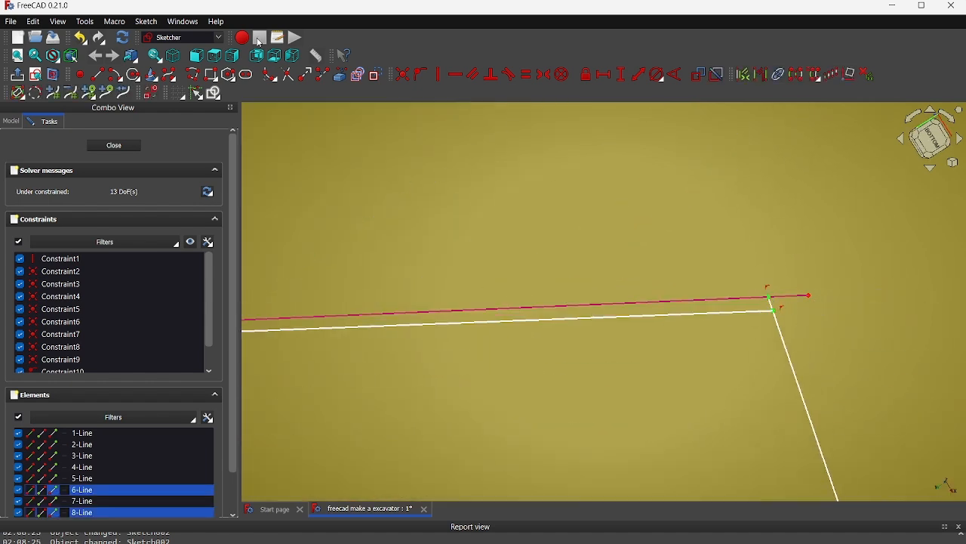
click(405, 73)
click(118, 194)
key(Delete)
- Join the profile's lower rear corner to the end of the projected lower edge and delete the redundant constraint
scroll(370, 278, down, 10)
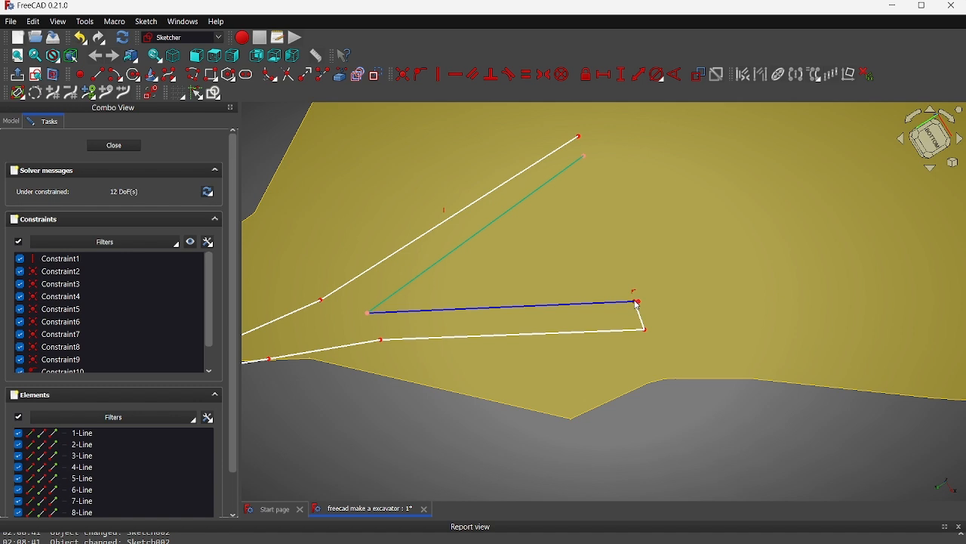
click(635, 301)
click(638, 302)
click(402, 74)
click(119, 194)
key(Delete)
- Draw a short line closing the upper arm between the outer profile's end and the inner polyline's end
click(97, 74)
click(580, 135)
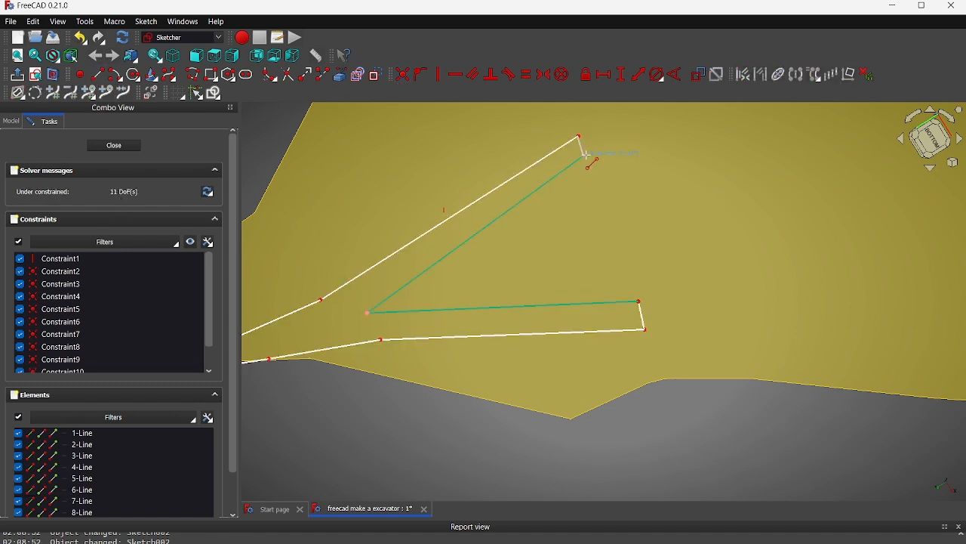
click(586, 156)
right_click(611, 166)
- Make the meeting points at the upper arm's rear end coincident and delete the redundant constraint
scroll(580, 136, up, 13)
drag(596, 239, 640, 237)
click(583, 147)
click(615, 127)
click(402, 74)
click(119, 194)
key(Delete)
- Apply horizontal constraints to the short rear edges of both tooth arms and finish the sketch
mouse_move(595, 203)
mouse_down()
mouse_move(520, 231)
mouse_move(553, 239)
mouse_up()
click(548, 238)
click(455, 75)
scroll(527, 258, down, 15)
scroll(541, 278, up, 9)
click(558, 381)
click(456, 77)
scroll(642, 205, down, 6)
mouse_move(643, 205)
middle_down()
mouse_move(626, 199)
mouse_move(817, 317)
mouse_move(568, 362)
mouse_move(535, 384)
middle_up()
scroll(455, 282, up, 5)
click(114, 146)
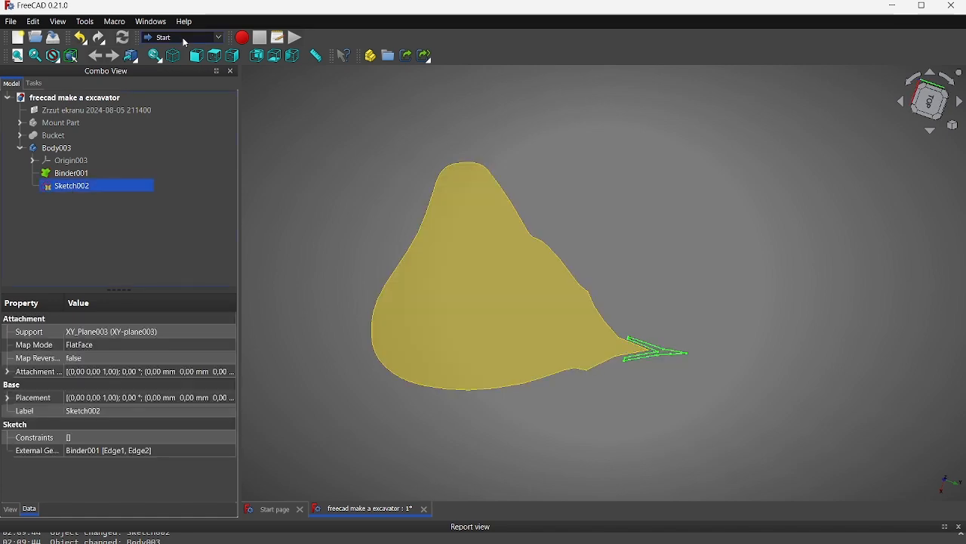
- Pad the tooth sketch by 170 mm in Part Design, with Body003 as the active body
click(185, 37)
click(170, 169)
click(246, 74)
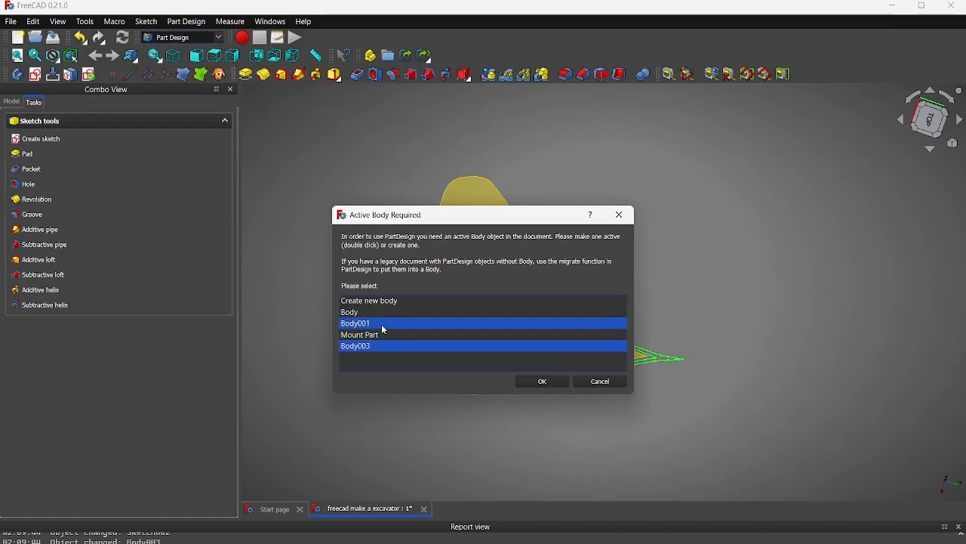
click(541, 383)
middle_drag(643, 373, 500, 412)
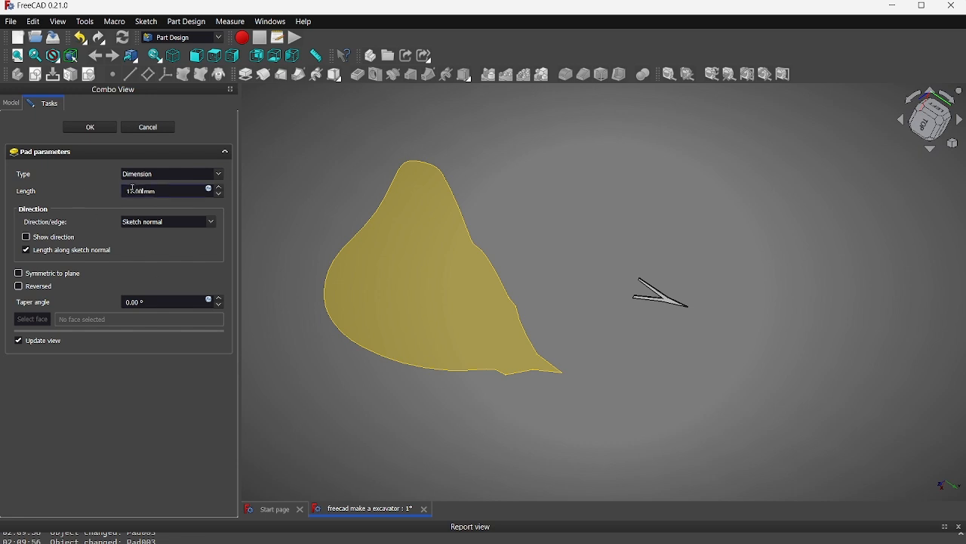
key(Escape)
mouse_move(746, 248)
middle_down()
mouse_move(640, 233)
mouse_move(593, 315)
mouse_move(662, 290)
mouse_move(690, 250)
mouse_move(576, 395)
mouse_move(672, 317)
middle_up()
- Show the Bucket and examine how the padded tooth sits on its front edge
click(11, 101)
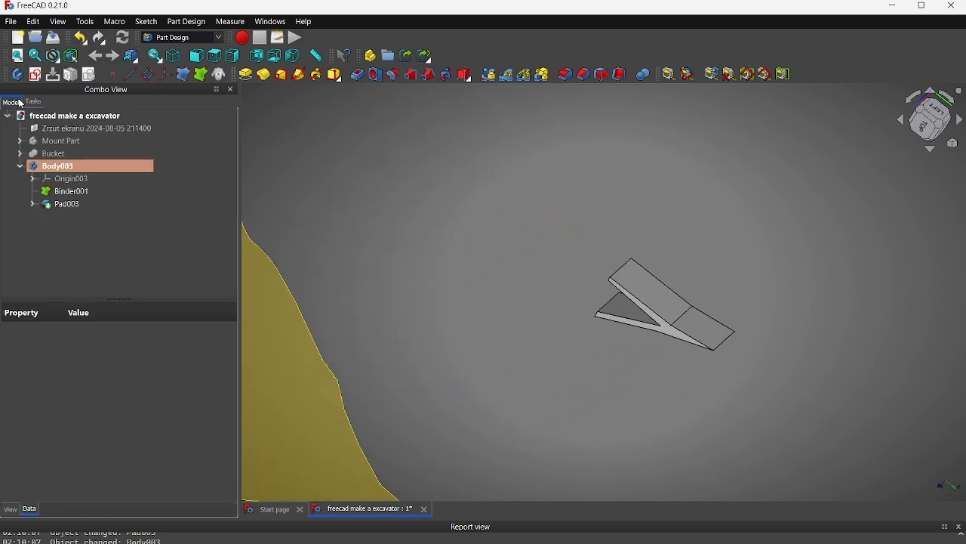
key(space)
click(642, 186)
middle_drag(641, 185, 515, 297)
middle_drag(478, 327, 541, 205)
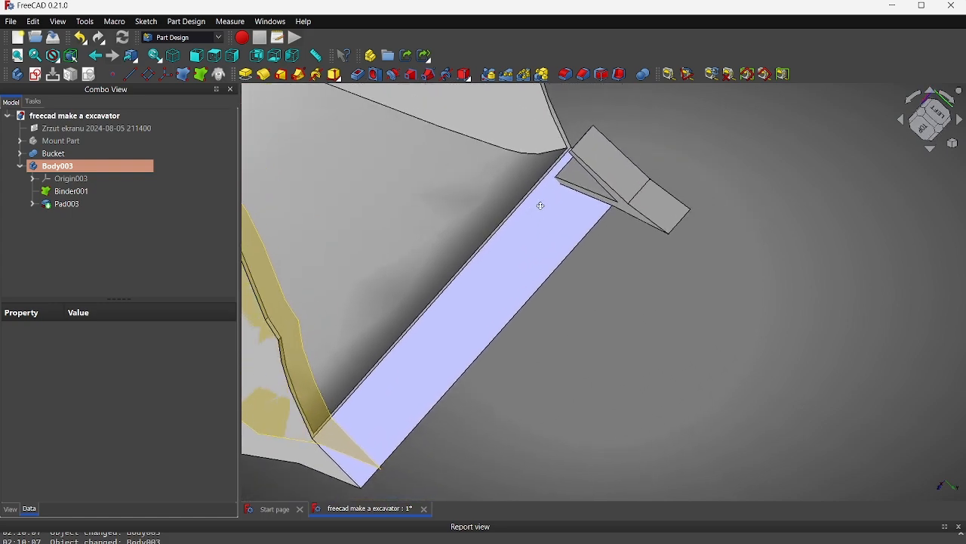
- Add an ISO 4017 hex head screw from the Fasteners workbench
click(201, 38)
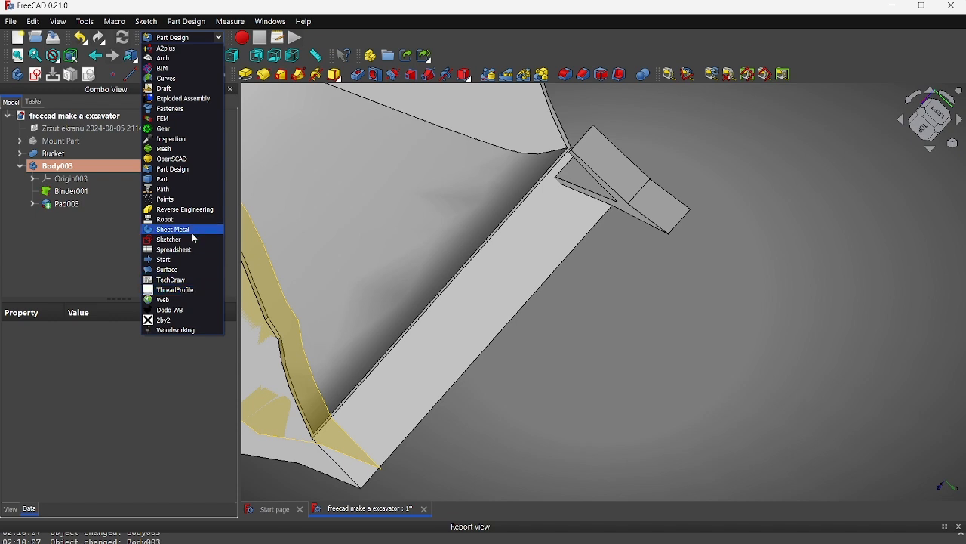
click(178, 112)
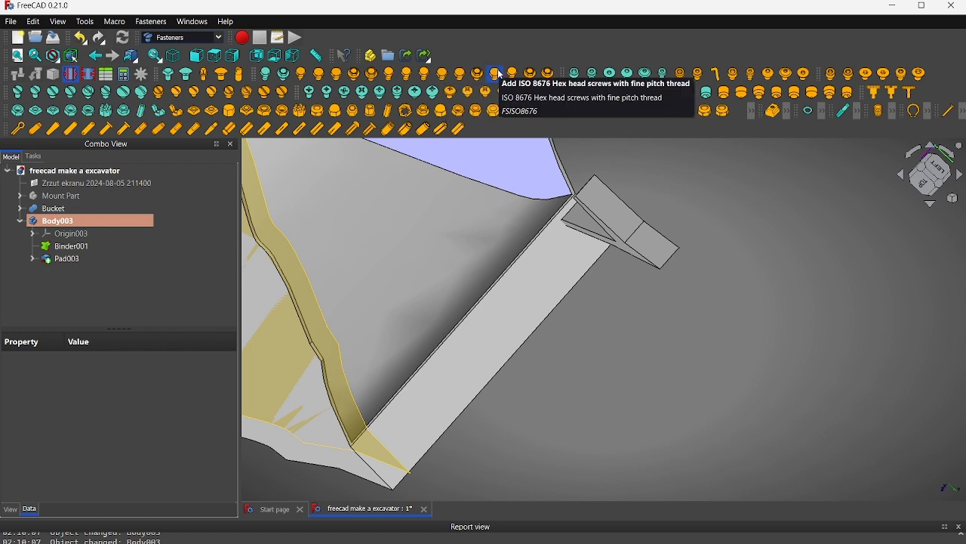
click(443, 75)
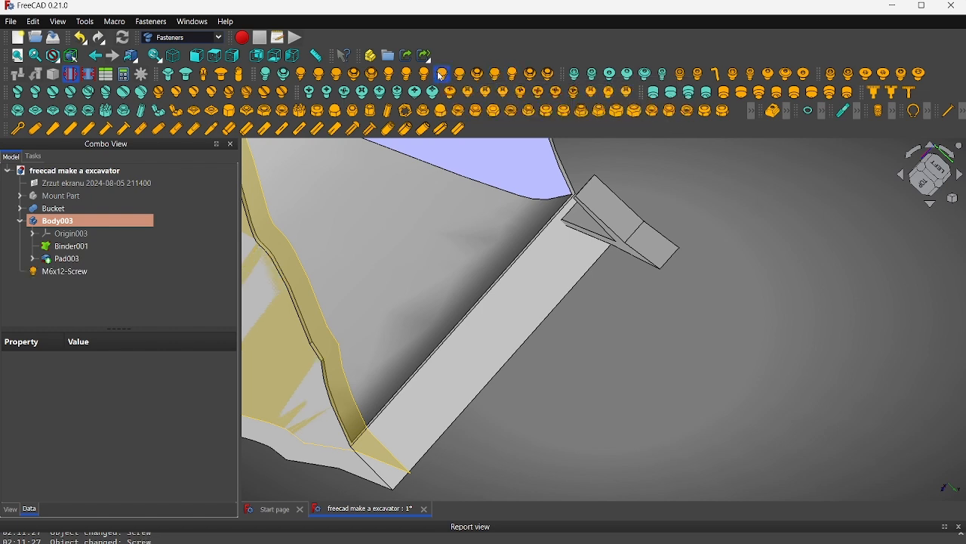
- Hide the Bucket and Body003 and select the new screw
scroll(523, 344, down, 9)
click(57, 209)
key(space)
click(56, 219)
key(space)
click(65, 271)
scroll(482, 335, up, 14)
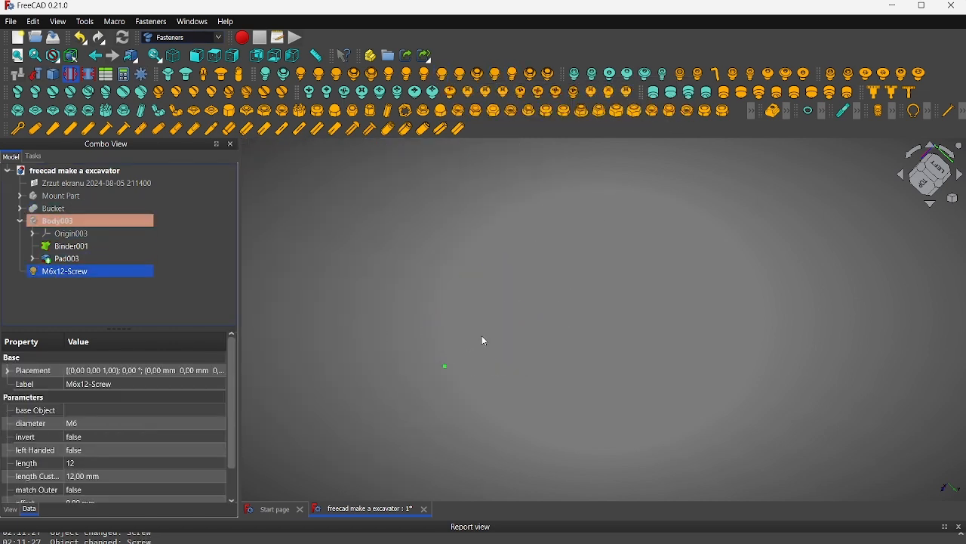
- Set the screw's diameter to M20
click(157, 423)
click(156, 424)
scroll(149, 469, down, 5)
click(96, 445)
scroll(389, 370, down, 8)
click(68, 287)
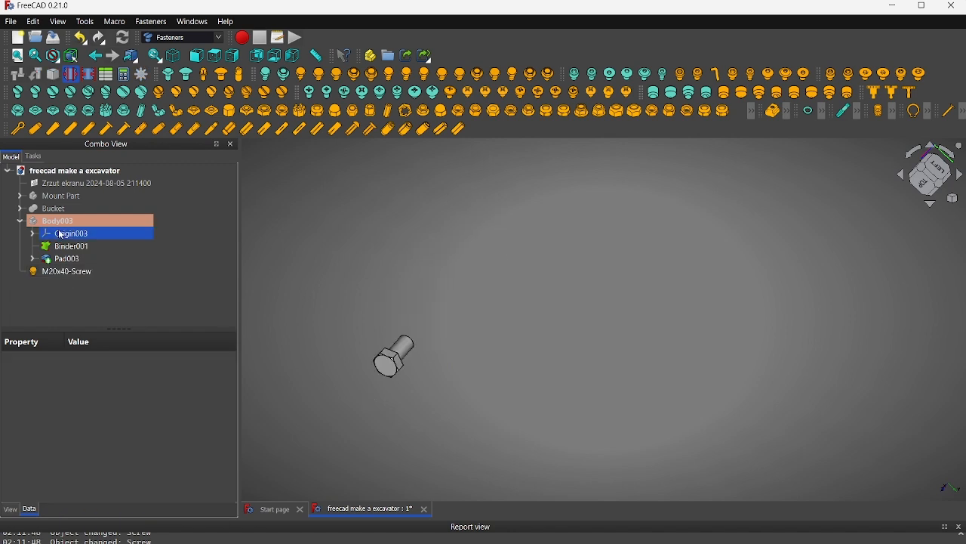
- Show Body003 again for comparison and set the screw's diameter to M24
click(59, 220)
key(space)
scroll(392, 281, down, 6)
middle_drag(391, 282, 399, 285)
scroll(438, 181, up, 5)
click(73, 271)
click(211, 422)
click(211, 422)
click(80, 516)
click(77, 298)
scroll(431, 404, down, 6)
- Give the M24 screw a custom length of 75 mm
click(73, 271)
scroll(125, 431, down, 2)
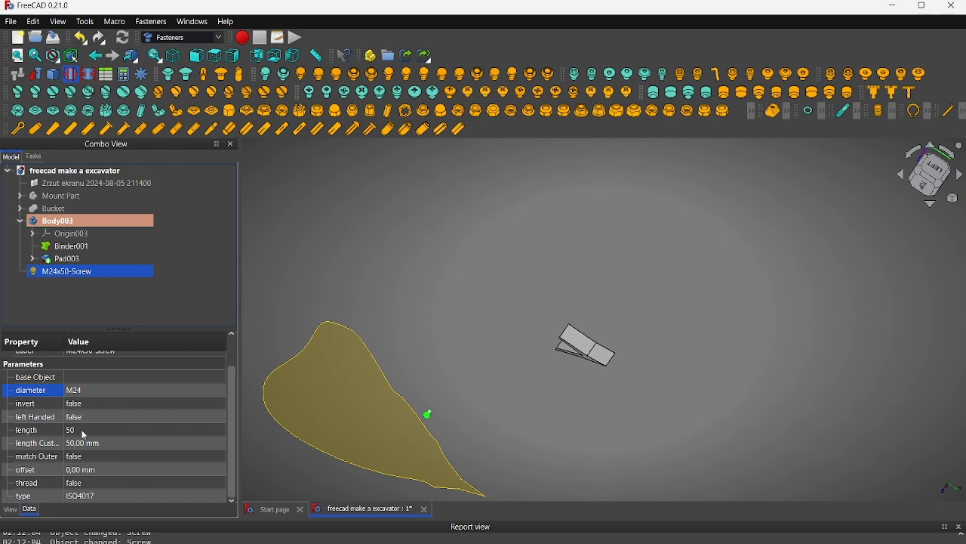
click(83, 433)
click(99, 443)
text(75)
key(Return)
click(505, 420)
- Measure the distance between the rear ends of the tooth's two arms with the linear measurement in Part Design
scroll(505, 419, up, 5)
middle_drag(777, 349, 664, 370)
click(558, 368)
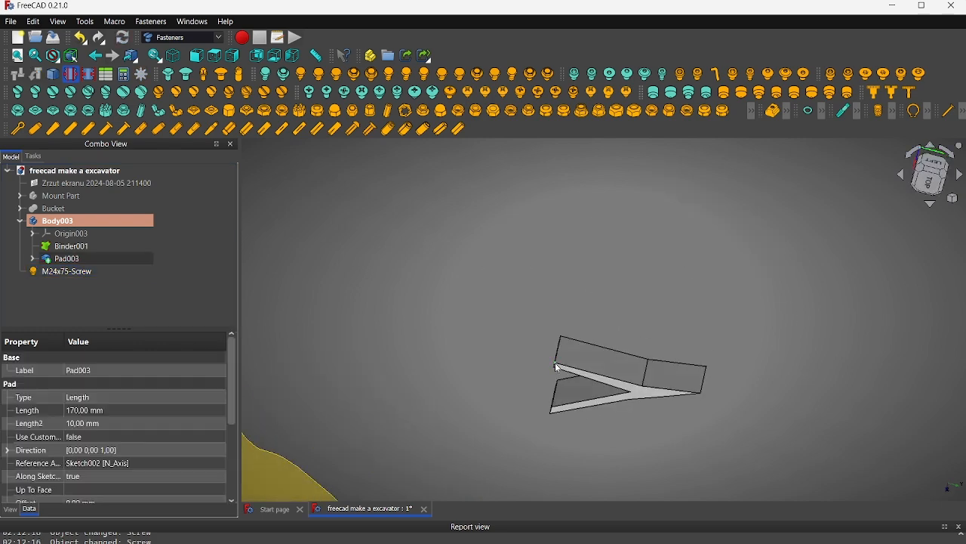
click(181, 37)
click(175, 168)
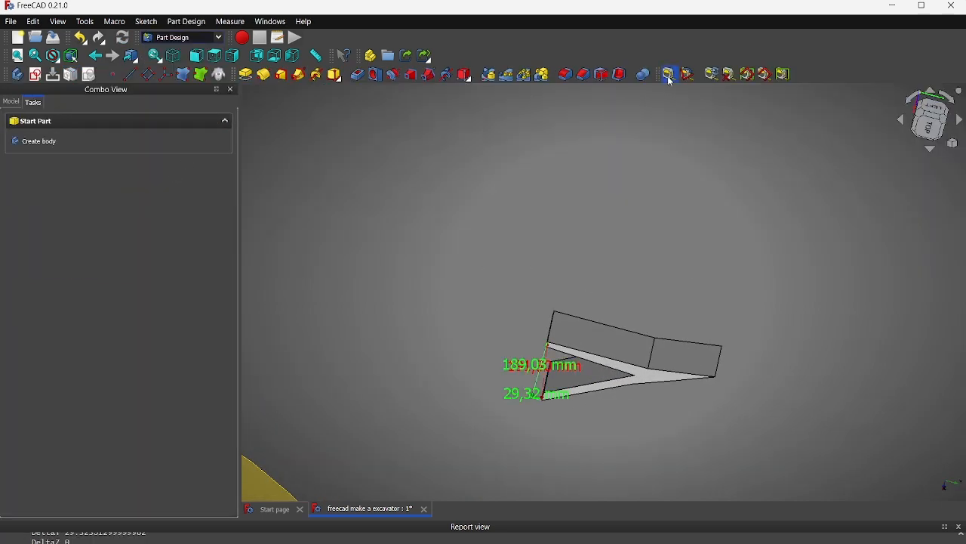
click(669, 75)
scroll(509, 388, up, 5)
middle_drag(576, 333, 699, 382)
scroll(603, 333, up, 2)
scroll(861, 284, down, 10)
middle_drag(780, 416, 628, 317)
scroll(634, 311, down, 2)
- Set the M24 screw's custom length to 211.3 mm
click(11, 101)
click(68, 216)
click(119, 443)
text(1)
text(211,3)
scroll(626, 308, up, 4)
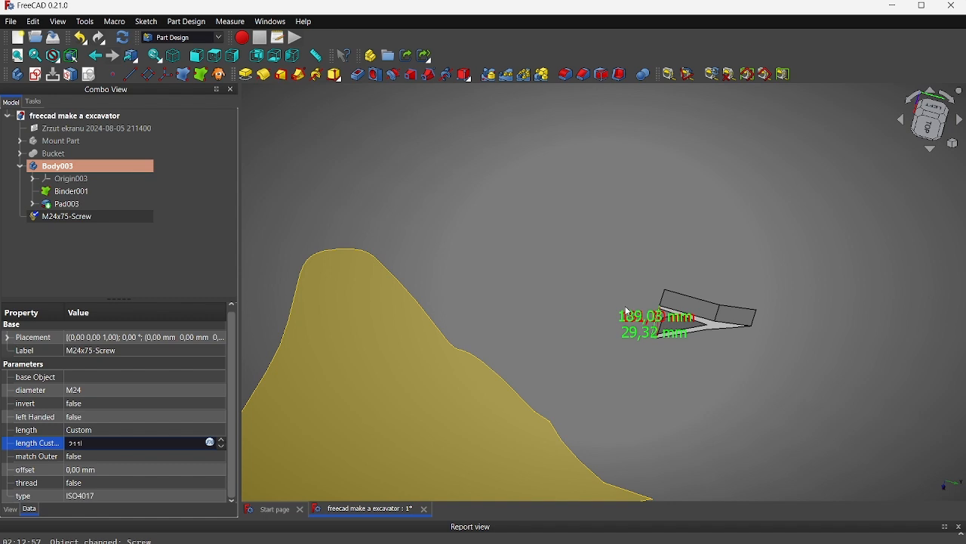
key(Return)
click(827, 387)
- Examine the lengthened screw from several sides, closing in on the chamfered tip of its shank
middle_drag(826, 387, 675, 104)
middle_drag(374, 254, 377, 458)
scroll(419, 404, up, 6)
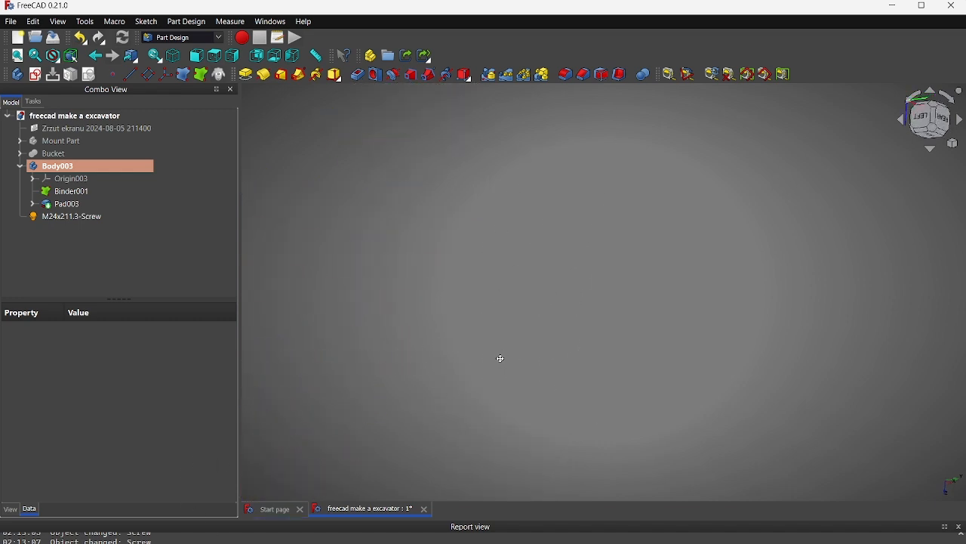
middle_drag(413, 368, 280, 527)
mouse_move(533, 191)
middle_down()
mouse_move(537, 166)
mouse_move(512, 485)
middle_up()
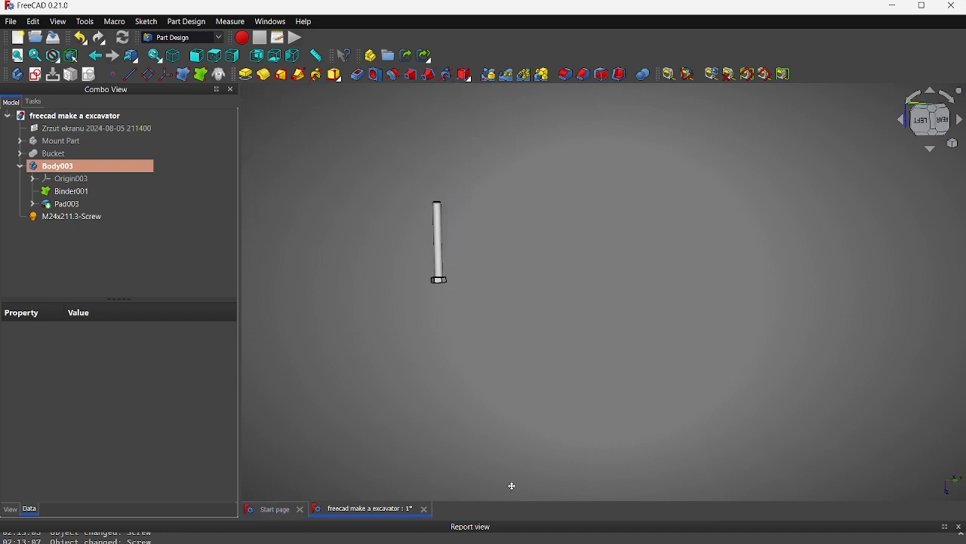
middle_drag(499, 129, 511, 396)
middle_drag(445, 126, 531, 352)
scroll(429, 219, up, 5)
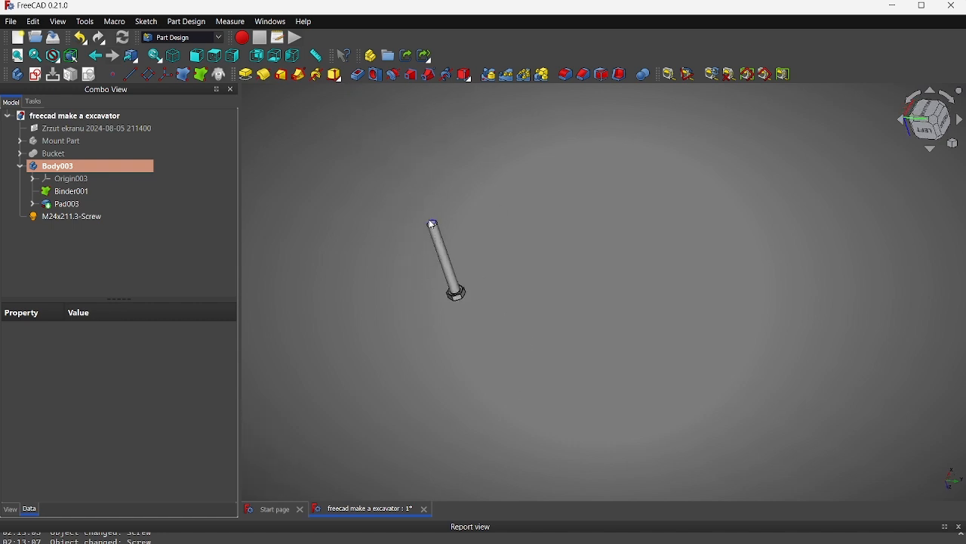
scroll(442, 257, up, 4)
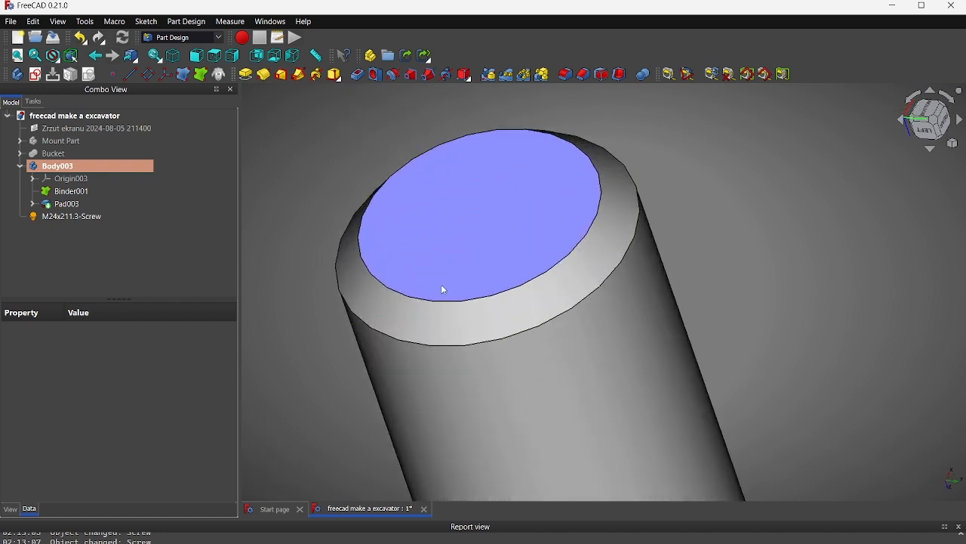
- Take a linear measurement at the rim of the screw's chamfered end face and close the measurement
click(458, 304)
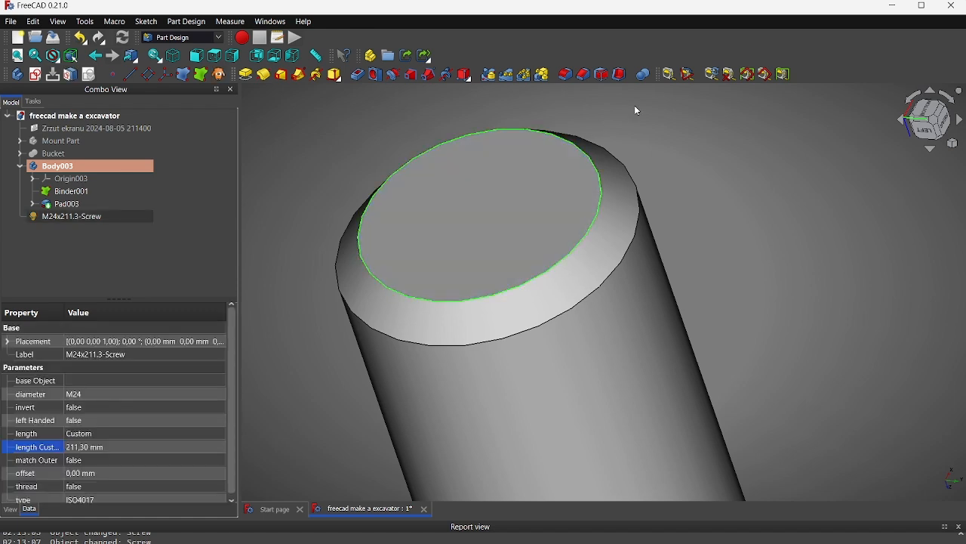
click(669, 74)
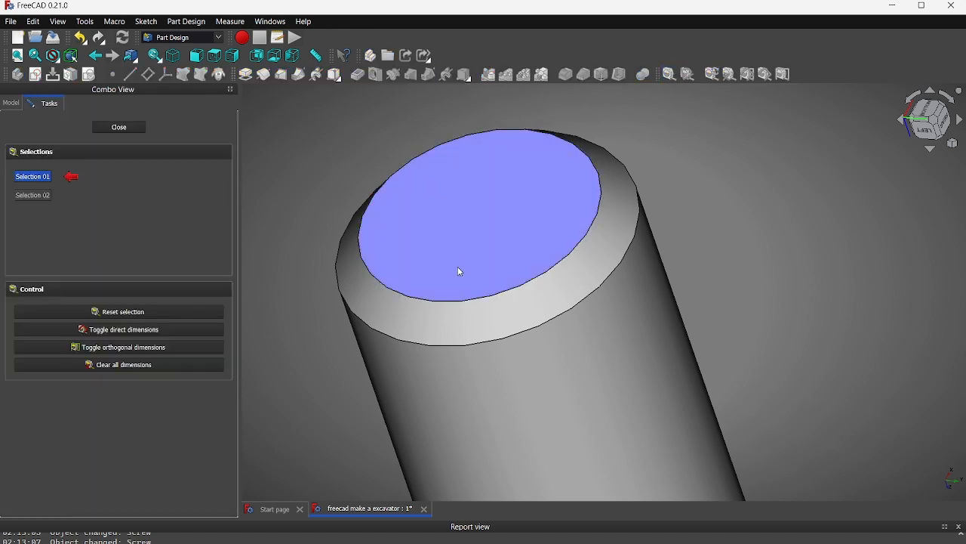
click(450, 304)
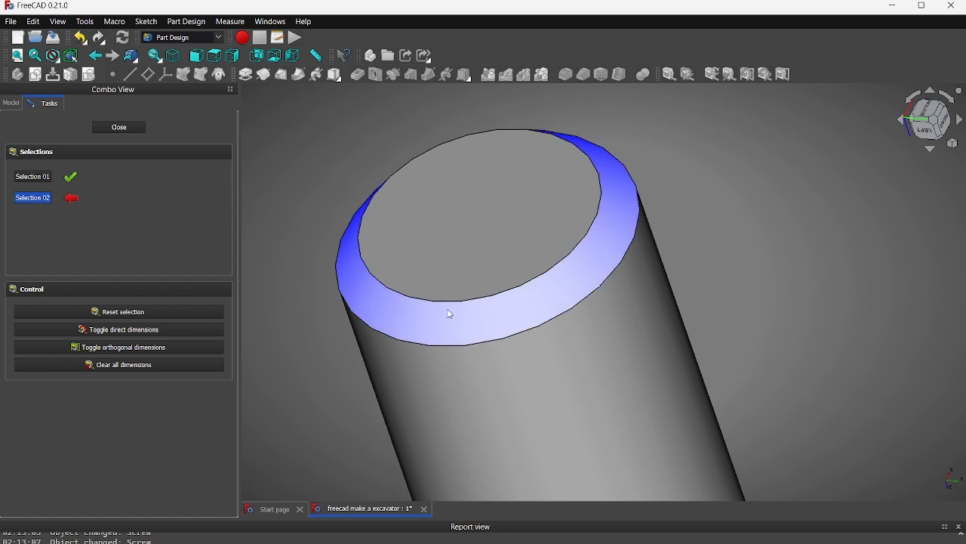
click(461, 308)
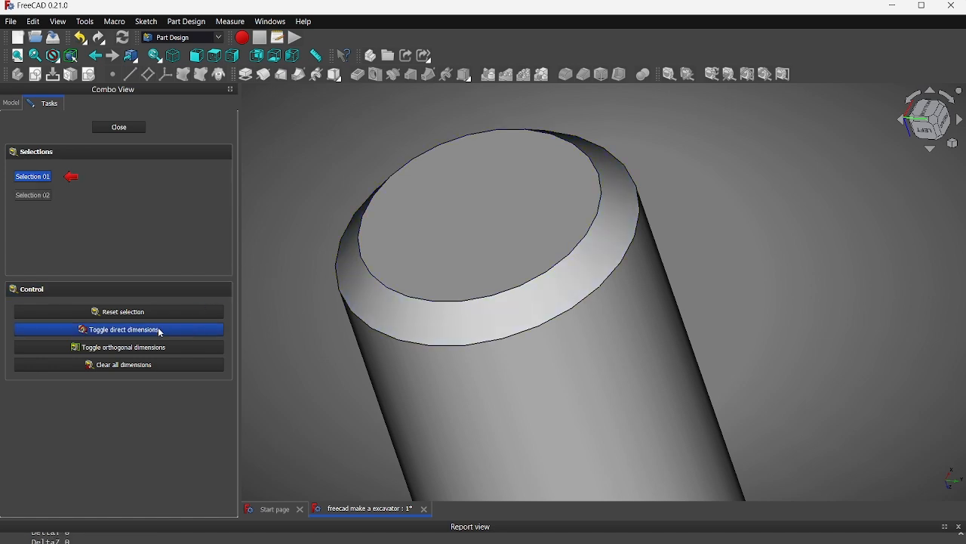
click(119, 126)
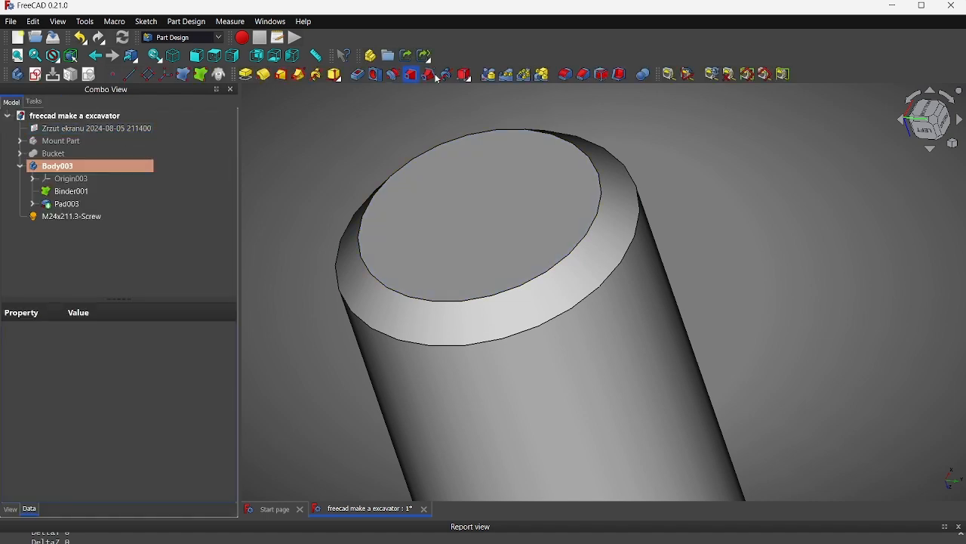
- Create a sketch on the screw's flat end face in Body003, using an independent copy of the face
click(492, 170)
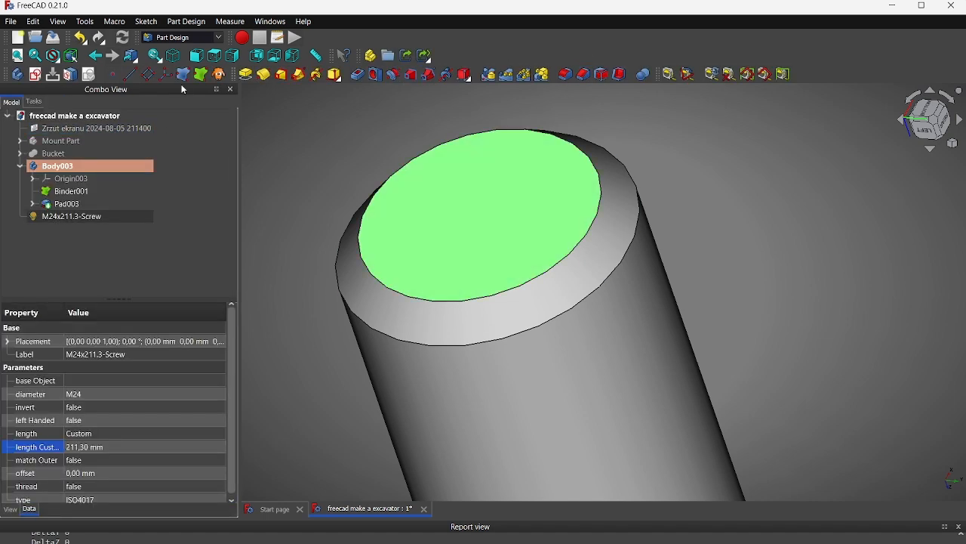
click(43, 77)
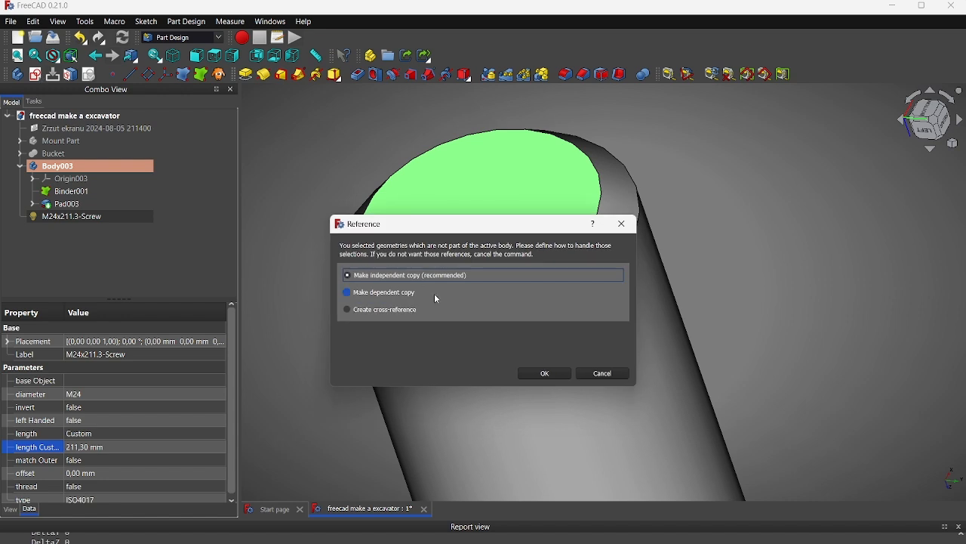
click(546, 373)
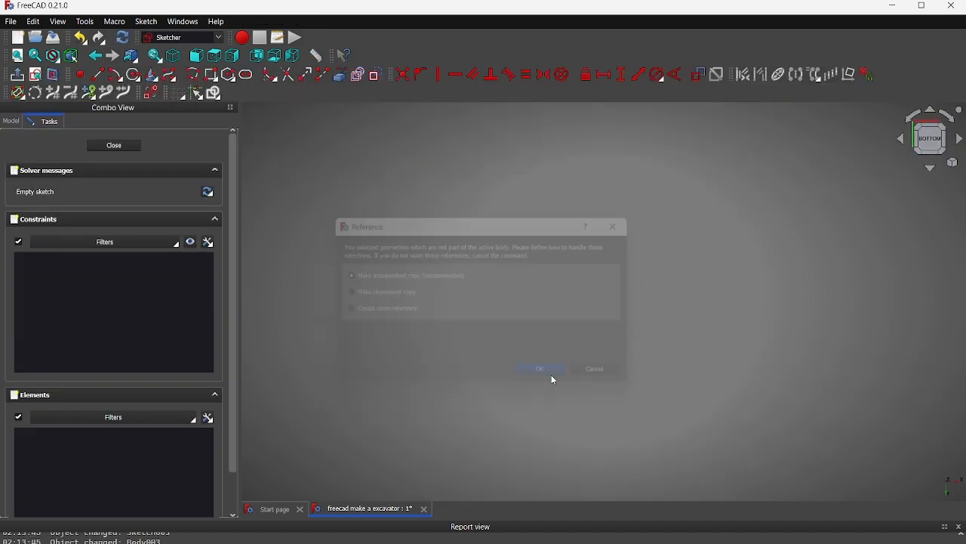
- Try to project the circular rim of the screw's end face as external geometry and leave the sketch
middle_drag(552, 274, 594, 238)
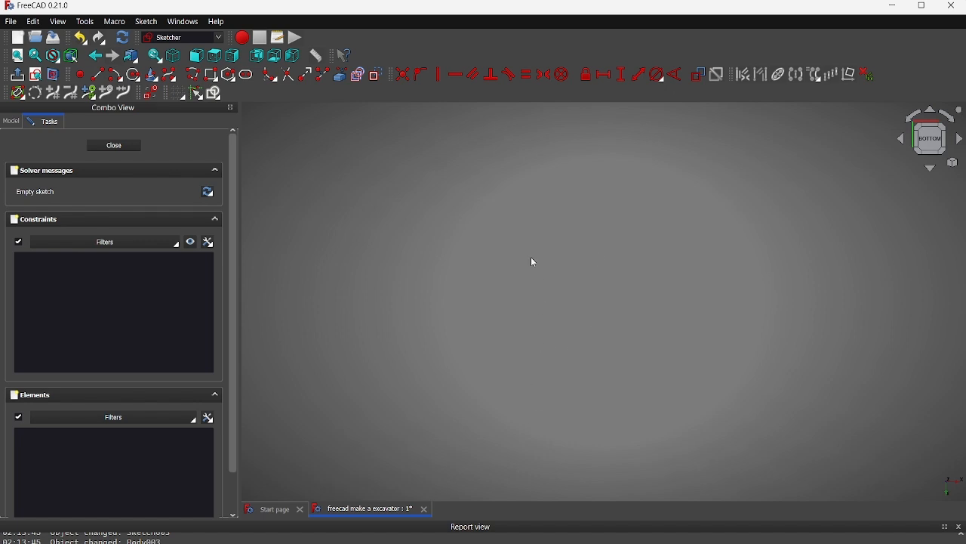
scroll(532, 258, down, 6)
mouse_move(531, 258)
middle_down()
mouse_move(508, 335)
mouse_move(645, 287)
middle_up()
scroll(529, 278, up, 6)
mouse_move(531, 278)
middle_down()
mouse_move(695, 248)
mouse_move(675, 269)
mouse_move(685, 299)
mouse_move(725, 334)
mouse_move(363, 444)
mouse_move(681, 440)
mouse_move(576, 340)
mouse_move(550, 353)
middle_up()
scroll(723, 327, down, 8)
scroll(456, 372, up, 9)
middle_drag(456, 372, 602, 108)
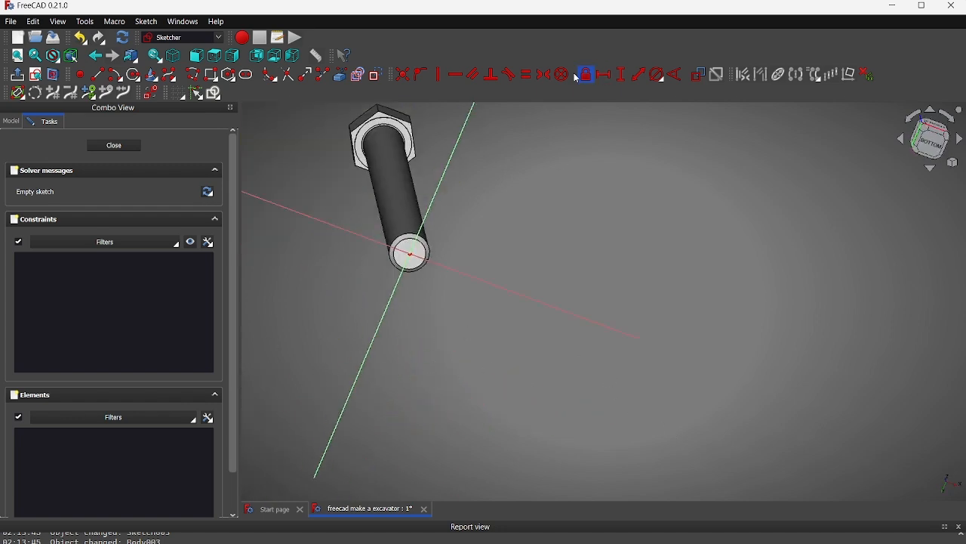
scroll(414, 246, up, 6)
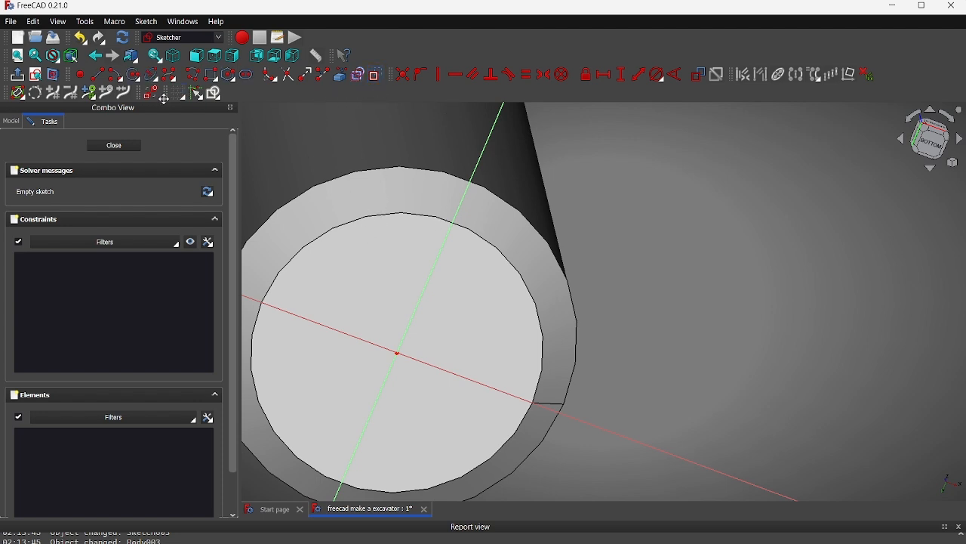
click(346, 76)
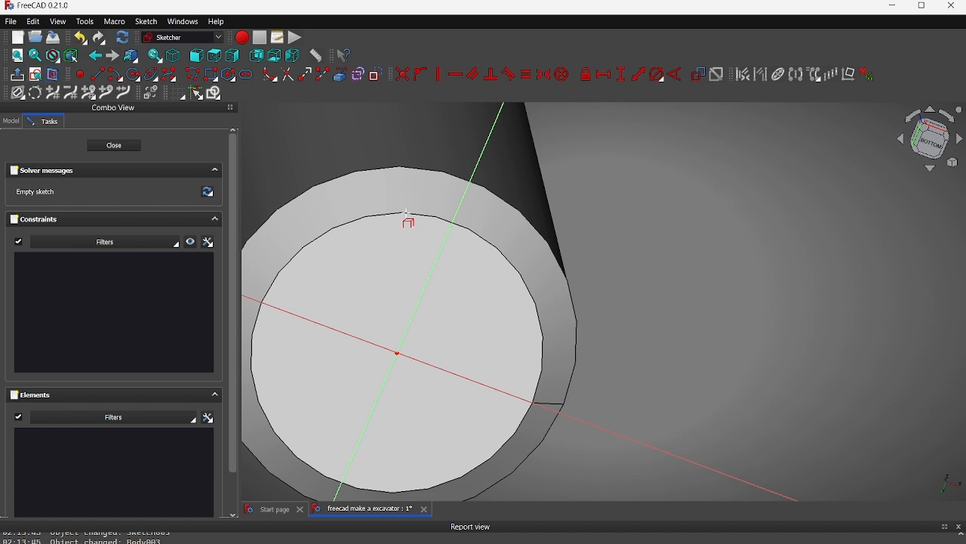
click(114, 146)
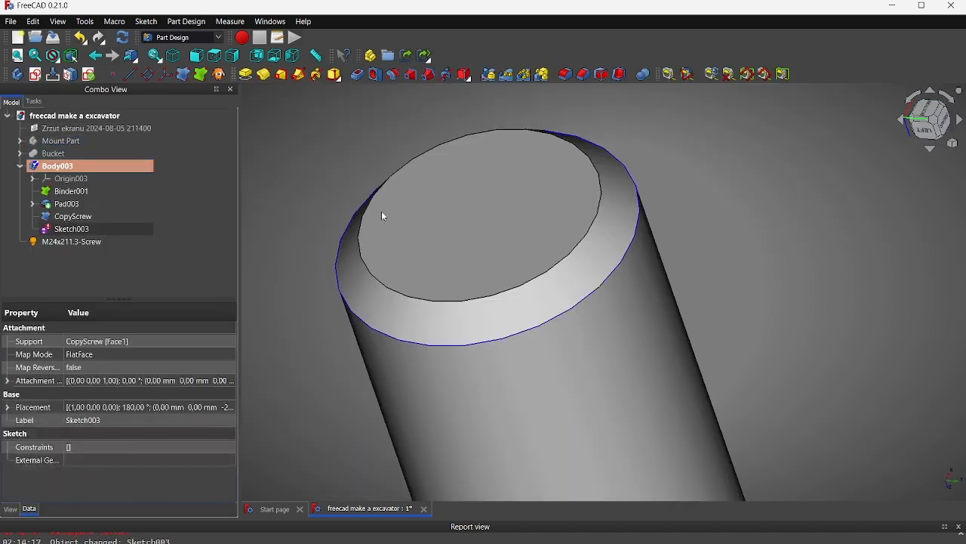
- Delete the empty sketch and the copied screw face from Body003
scroll(407, 207, down, 5)
click(79, 231)
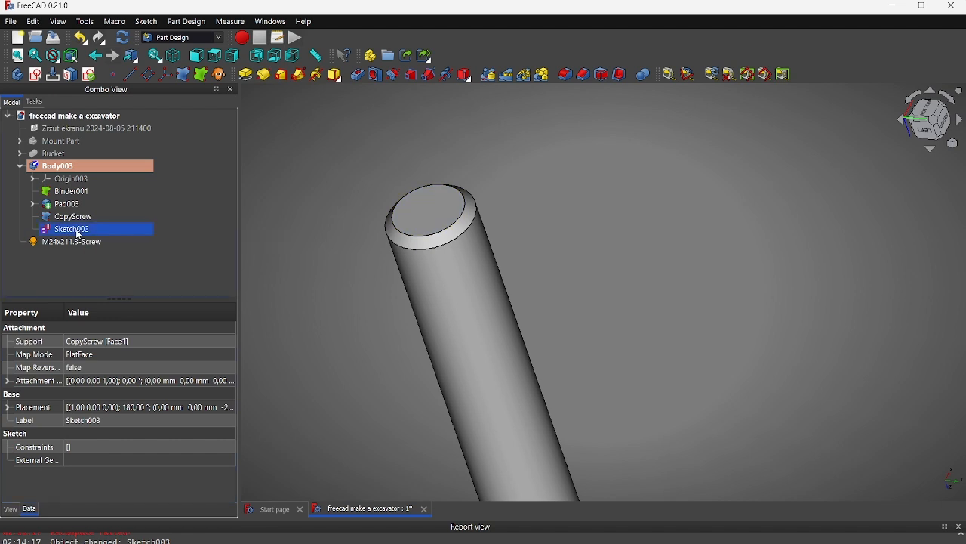
key(Delete)
click(78, 221)
key(Delete)
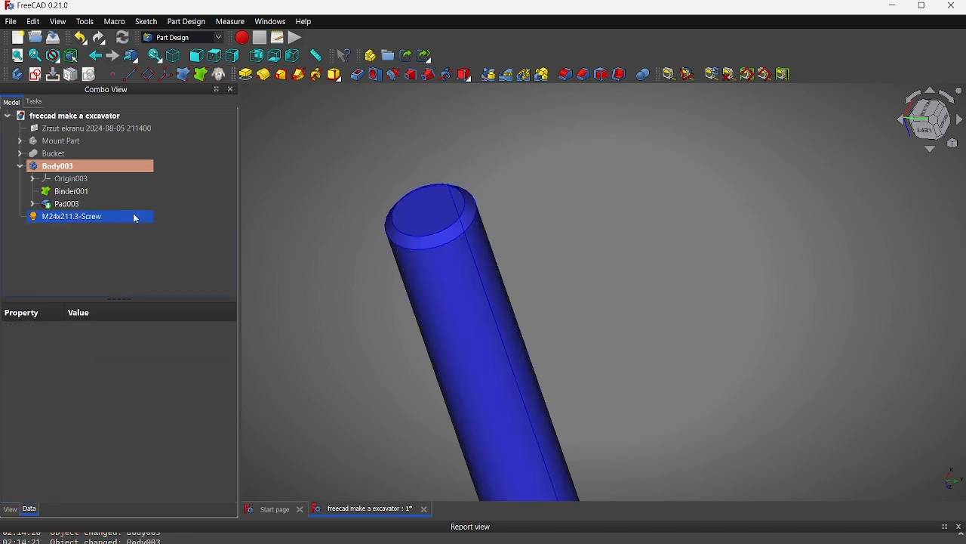
- Show the hidden Bucket again together with the tooth and the screw
mouse_move(365, 186)
middle_down()
mouse_move(468, 397)
mouse_move(617, 429)
mouse_move(660, 343)
mouse_move(538, 203)
mouse_move(550, 202)
mouse_move(546, 136)
mouse_move(539, 186)
mouse_move(524, 149)
mouse_move(520, 203)
mouse_move(502, 178)
middle_up()
scroll(621, 317, up, 10)
middle_drag(621, 316, 585, 175)
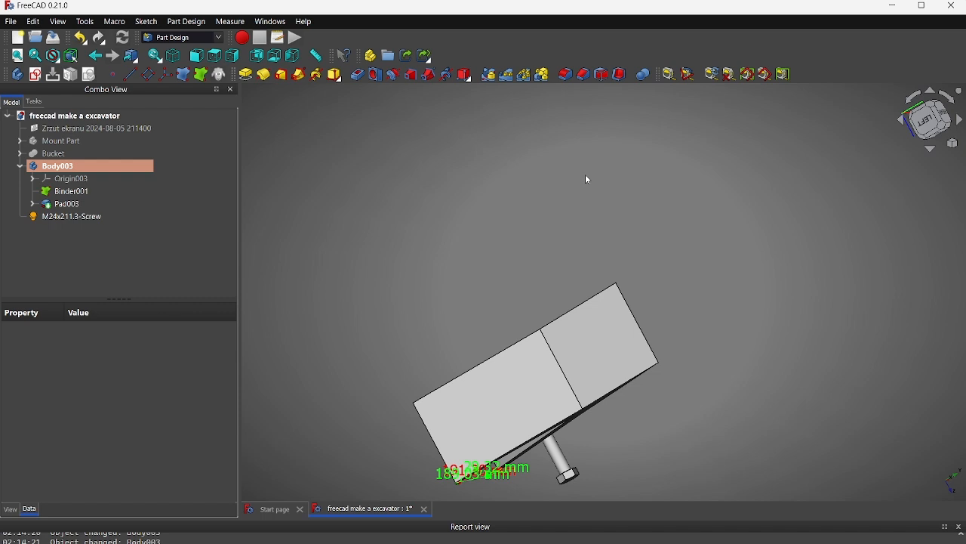
middle_drag(584, 348, 429, 204)
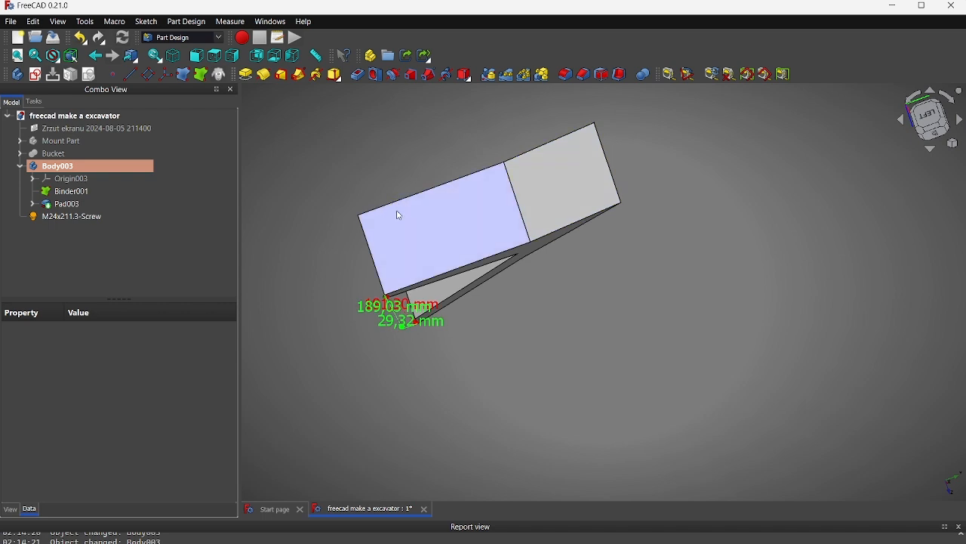
middle_drag(496, 328, 466, 222)
scroll(370, 140, down, 6)
middle_drag(419, 120, 457, 156)
click(87, 217)
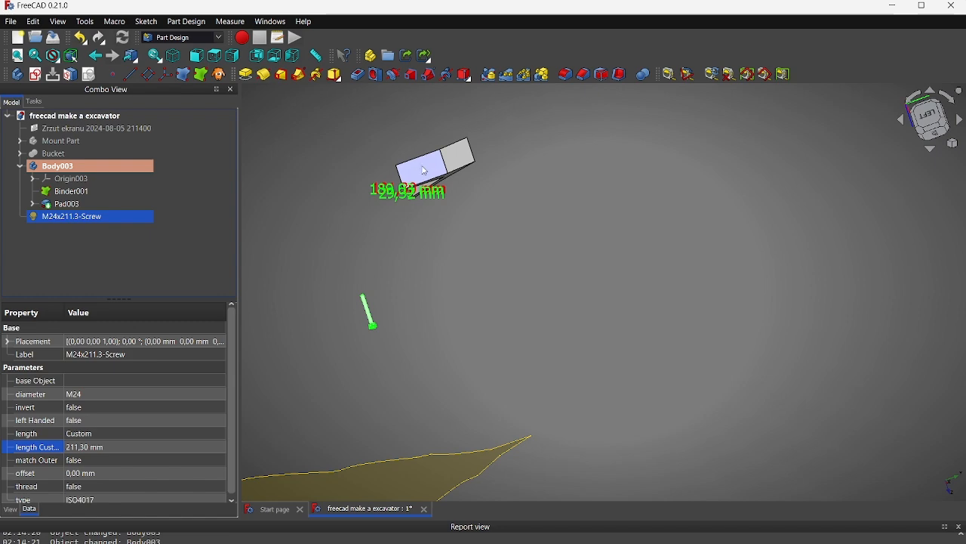
click(68, 202)
click(58, 154)
key(space)
- Examine the tooth and the bucket's front lip from several sides, near and far
middle_drag(604, 226, 483, 286)
click(99, 202)
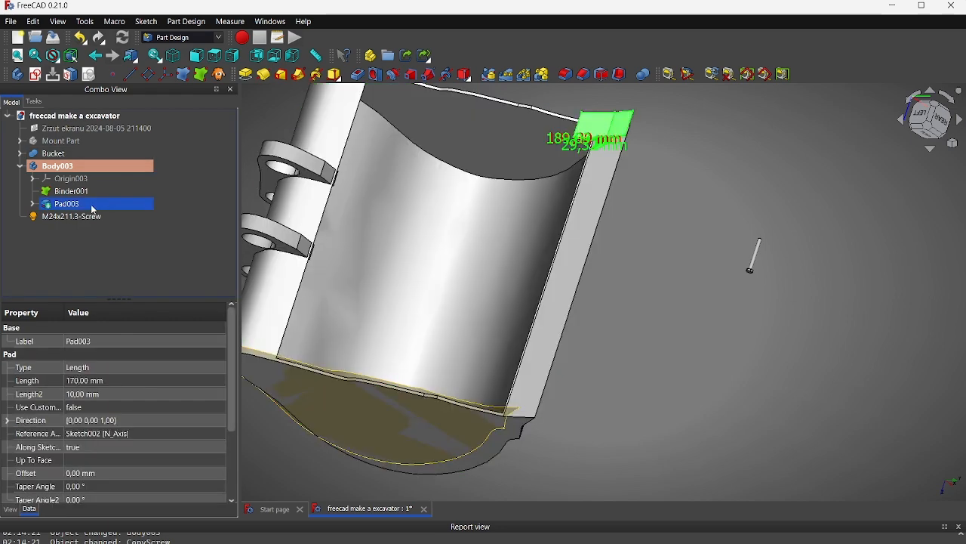
right_click(91, 204)
double_click(71, 216)
drag(695, 335, 565, 384)
middle_drag(604, 249, 683, 230)
scroll(632, 209, up, 5)
scroll(683, 230, down, 10)
drag(700, 466, 703, 472)
scroll(674, 239, up, 10)
middle_drag(727, 412, 698, 290)
scroll(692, 282, down, 6)
scroll(692, 282, up, 3)
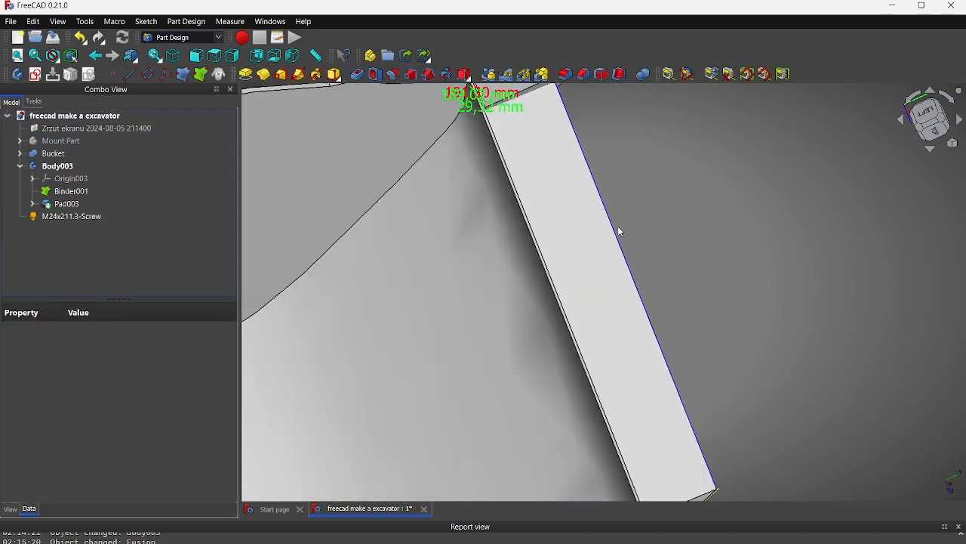
scroll(549, 178, up, 3)
scroll(548, 178, down, 4)
- Rename Body003 as Teeth
click(65, 166)
key(F2)
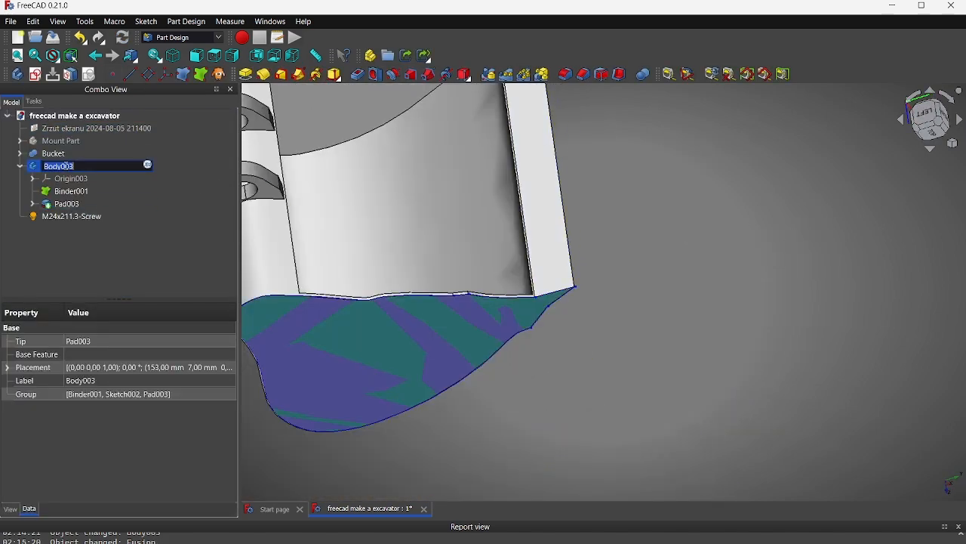
key(Return)
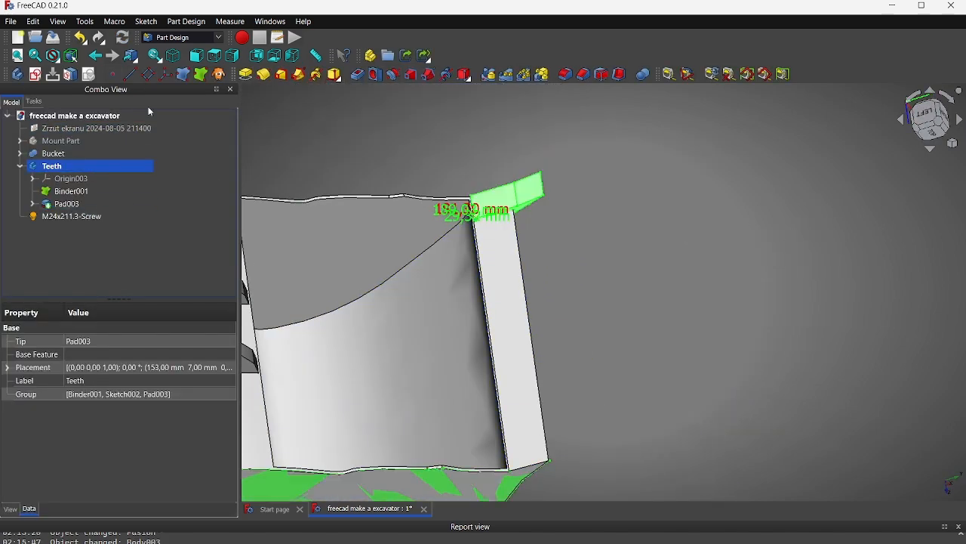
- Create an orthogonal array of Teeth with one element along X and Y and 4 along Z at a 490 mm interval
click(183, 37)
click(162, 86)
click(649, 74)
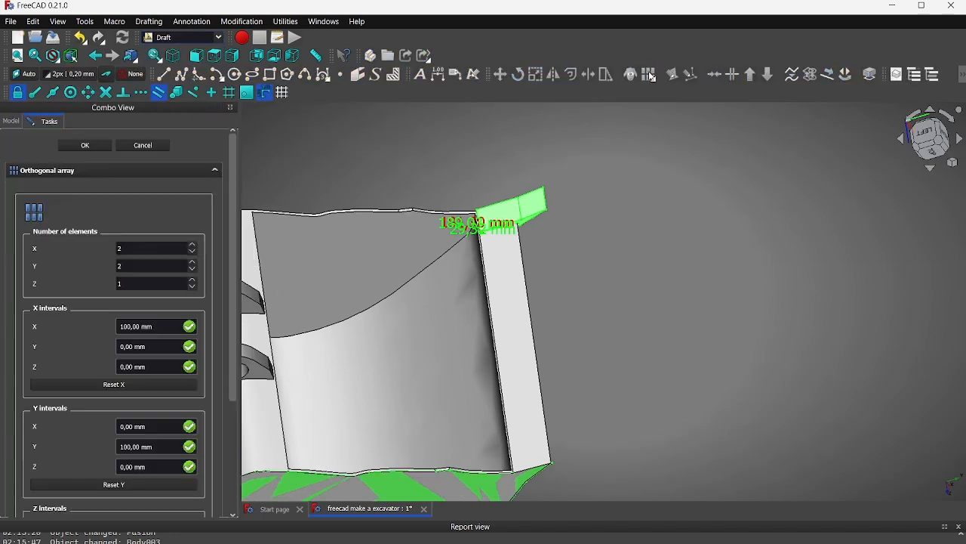
double_click(141, 284)
text(4)
scroll(80, 294, down, 3)
triple_click(130, 406)
text(196)
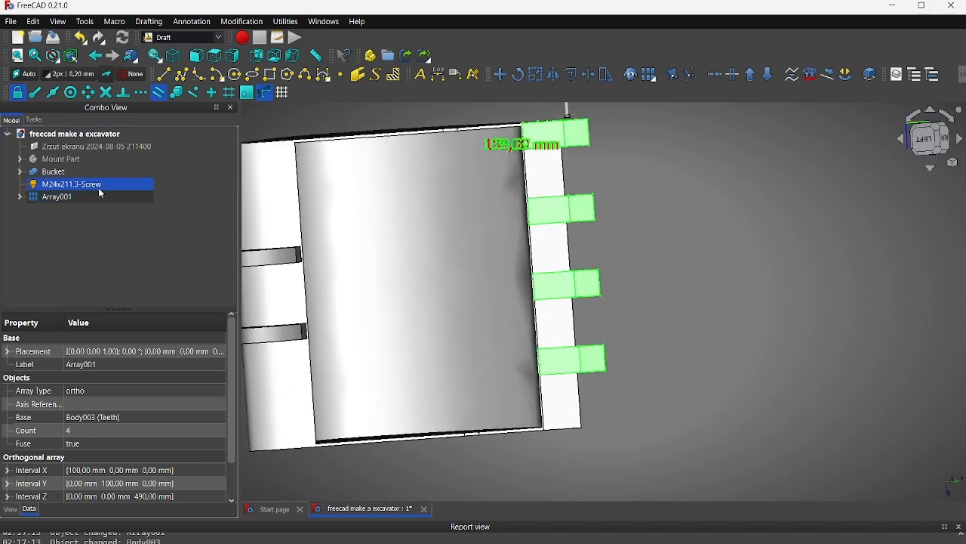
- Shift the tooth array slightly along the bucket lip in Z with Transform
right_click(97, 190)
click(190, 181)
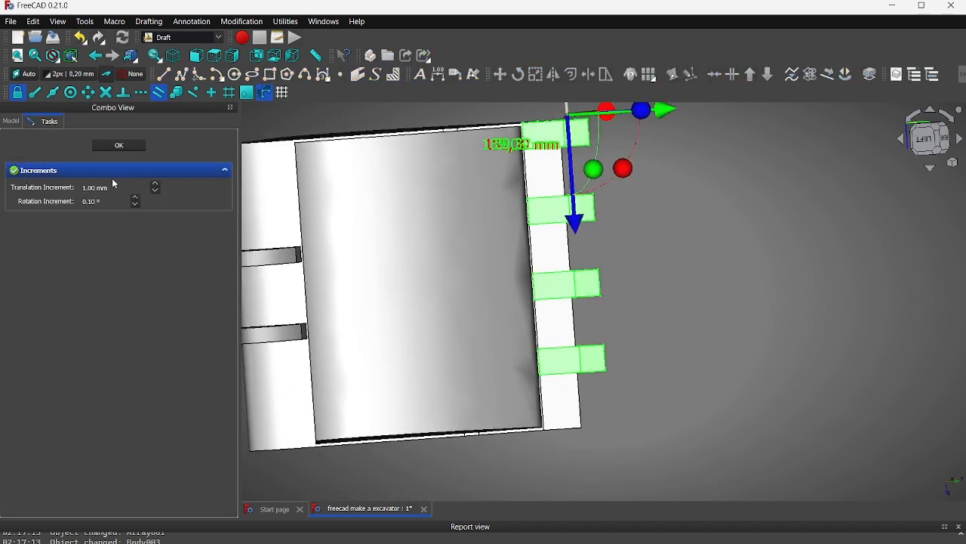
drag(573, 219, 631, 261)
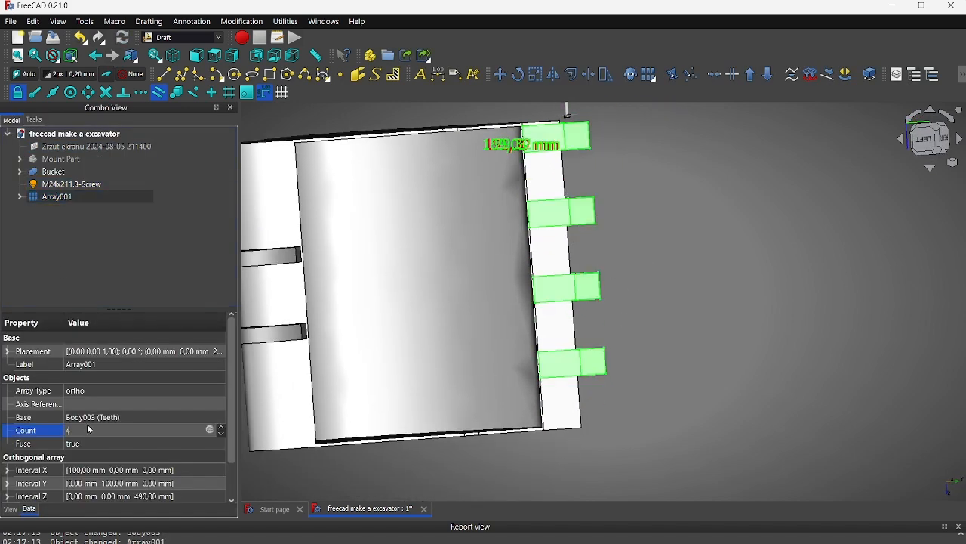
- Try 5 elements along Z with a 390 mm interval in the tooth array, and undo the last change
scroll(151, 421, down, 1)
double_click(113, 496)
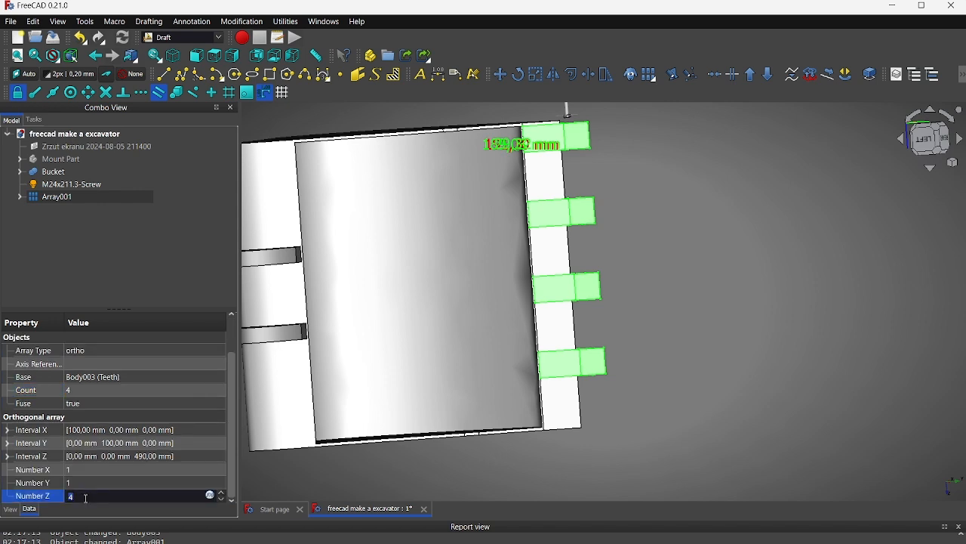
text(5)
key(Return)
click(7, 456)
scroll(106, 480, down, 1)
click(117, 457)
text(390)
key(Return)
key(ctrl+z)
- Set the tooth array's number of elements along Z to 4
click(125, 456)
click(113, 495)
text(4)
key(Return)
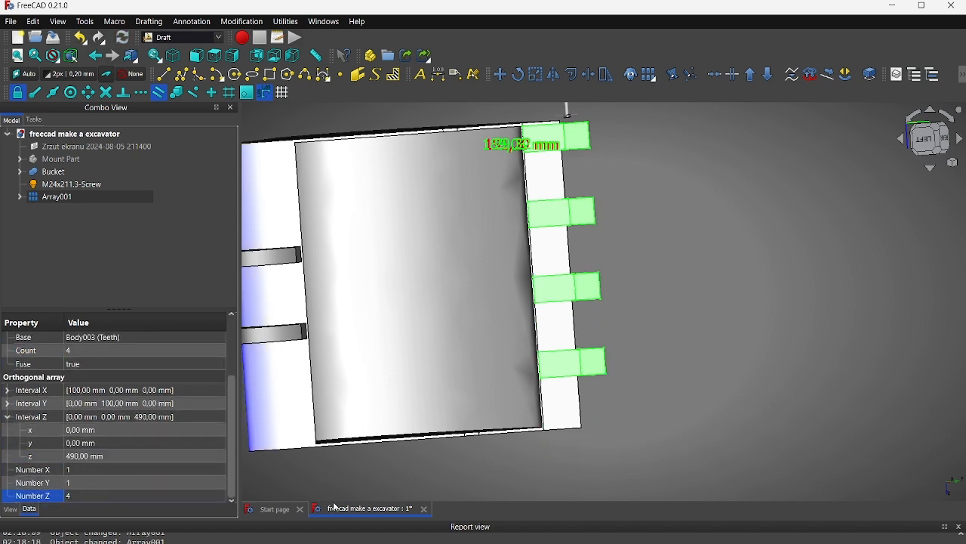
- Try Z intervals for the tooth array calculated from 1960 - 17 * 4, including 1892 mm, 1926 mm and 946 mm
click(143, 457)
text(1960 - 11)
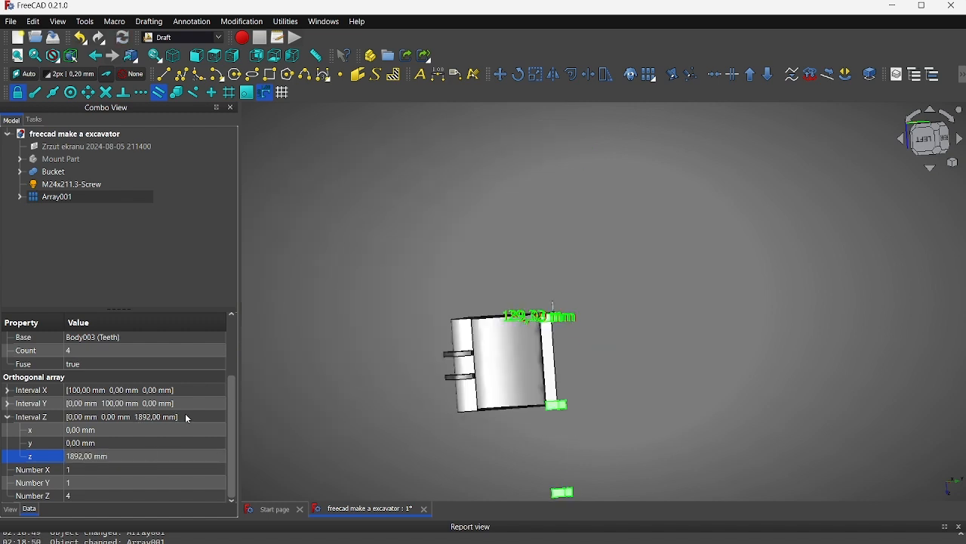
click(149, 456)
key(BackSpace)
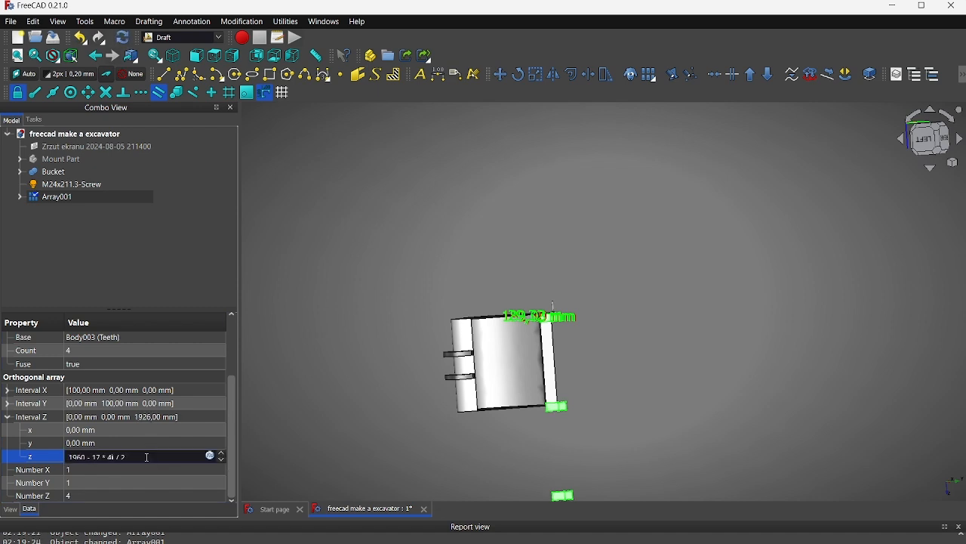
key(Return)
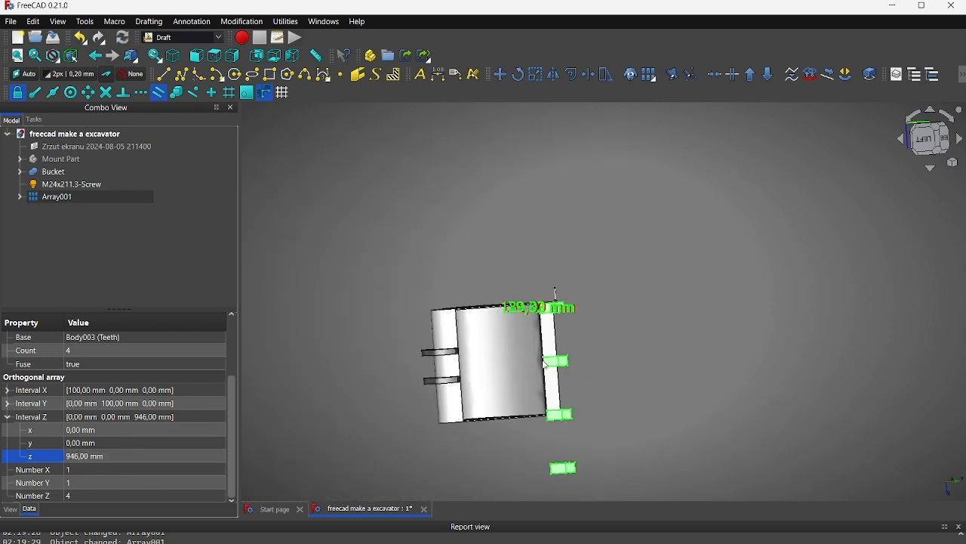
scroll(546, 365, up, 3)
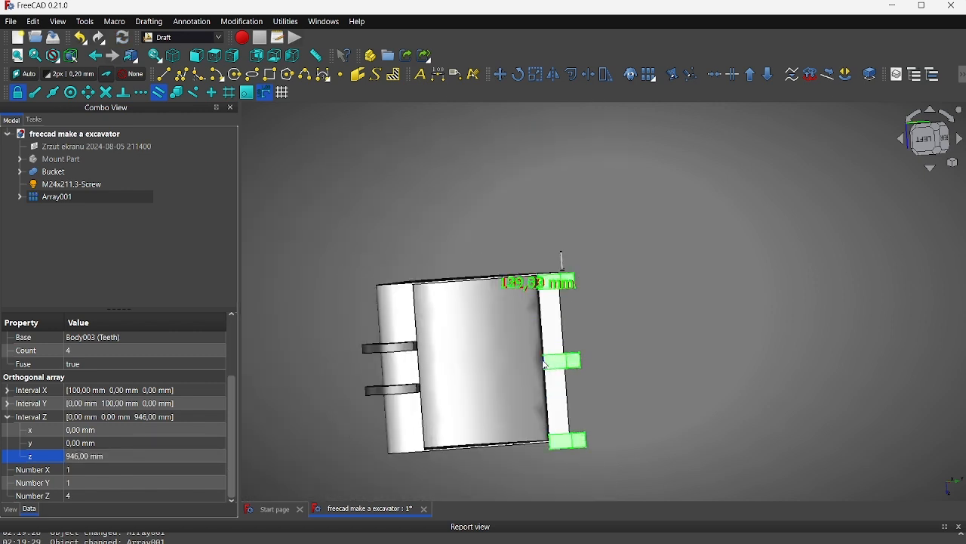
click(180, 458)
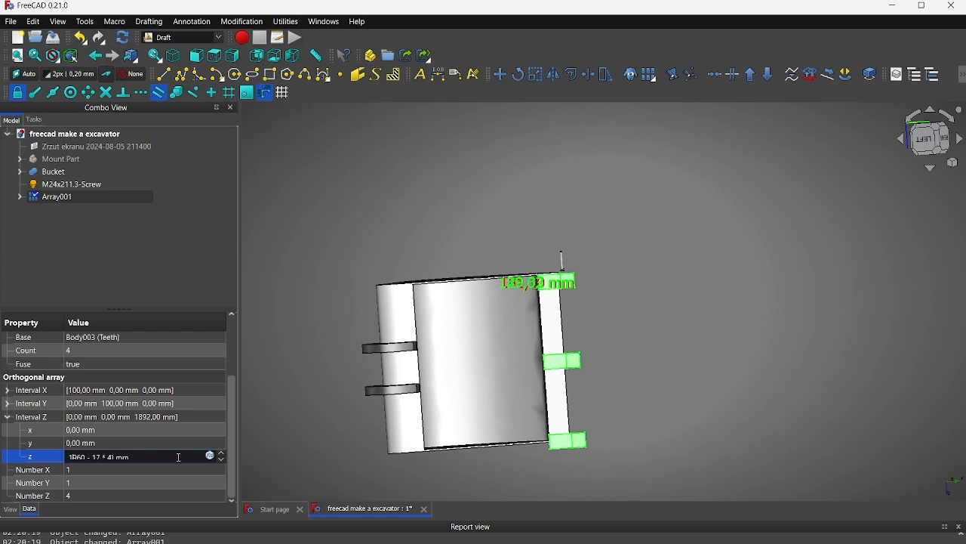
key(Return)
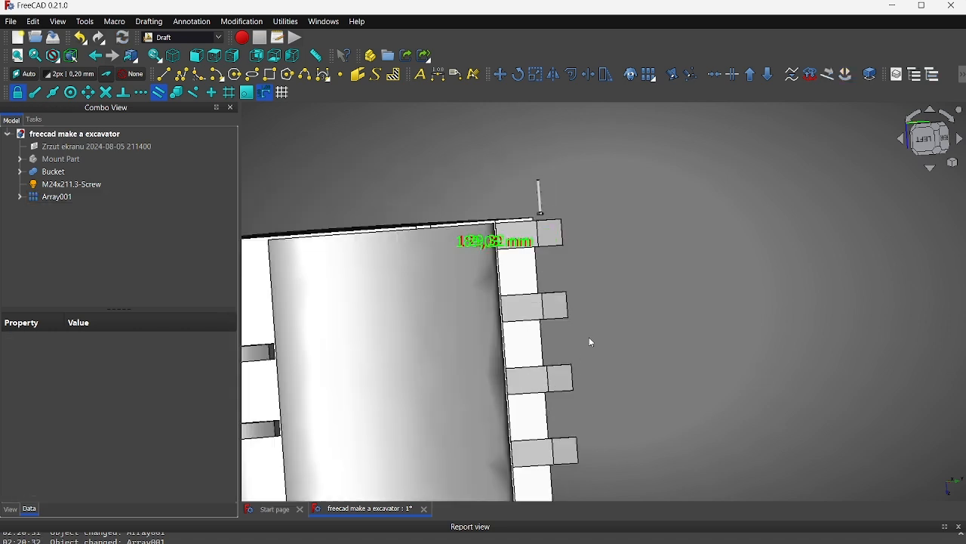
scroll(589, 337, down, 2)
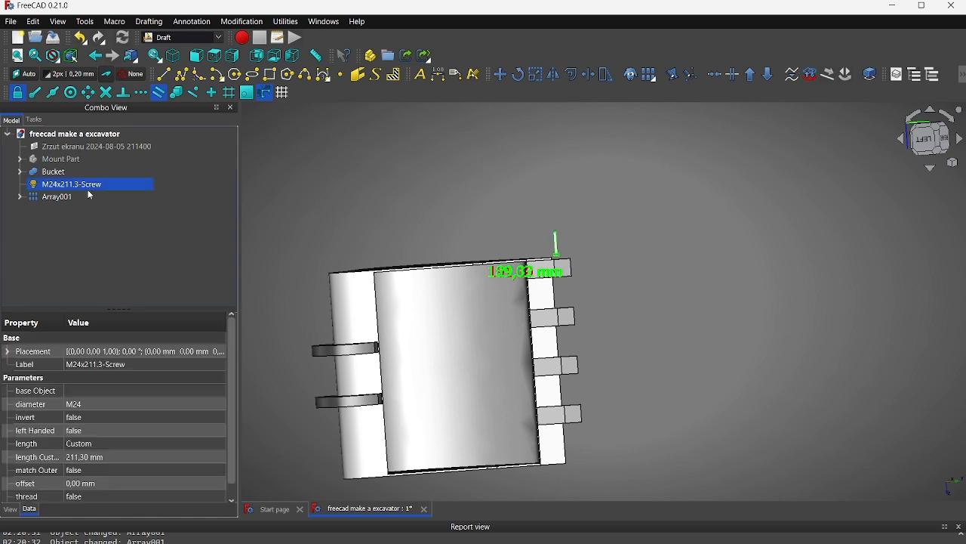
- Try Z intervals of 670 mm, 630 mm and 604 mm for the tooth array
click(50, 197)
click(108, 457)
key(Escape)
click(108, 457)
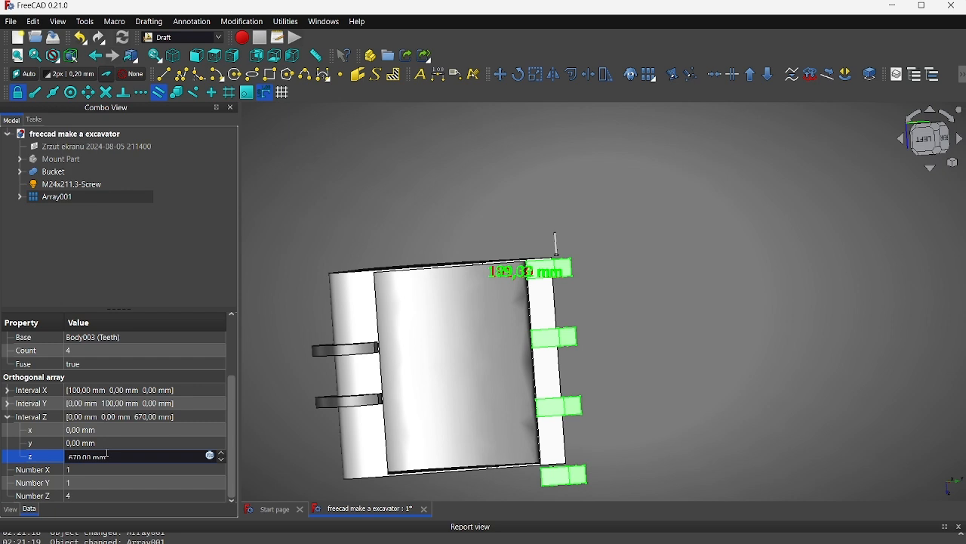
right_click(106, 453)
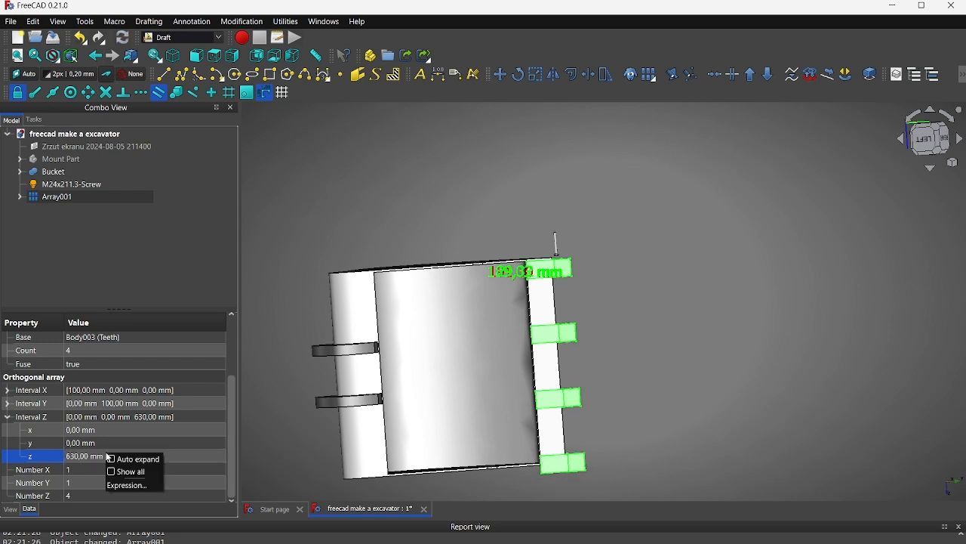
click(80, 457)
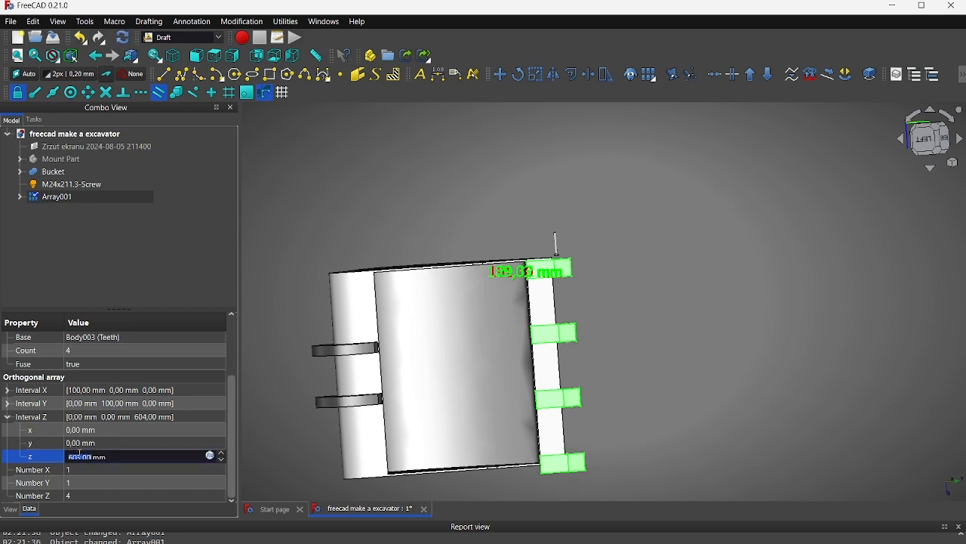
- Fine-tune the tooth array's Z interval against the bucket's far corner, setting it to 594 mm
scroll(81, 456, down, 3)
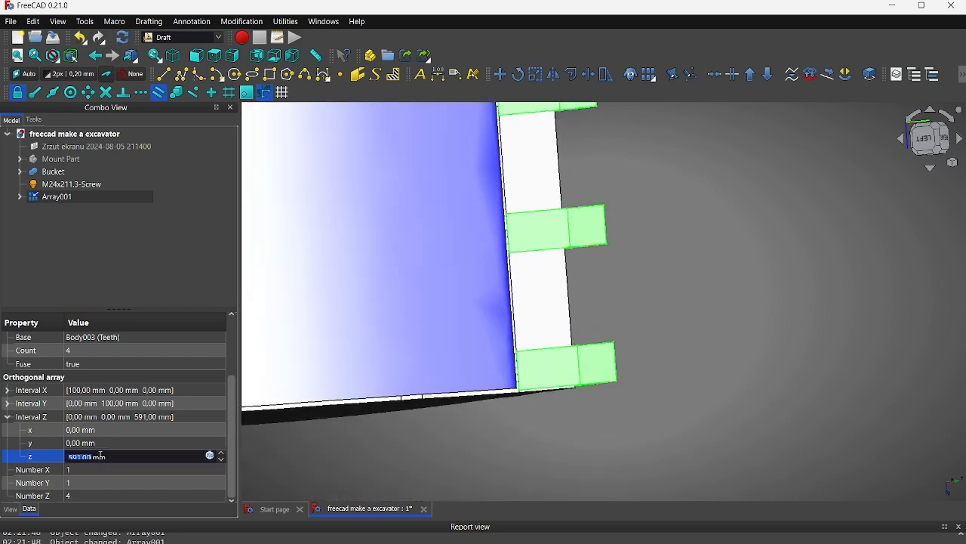
key(Return)
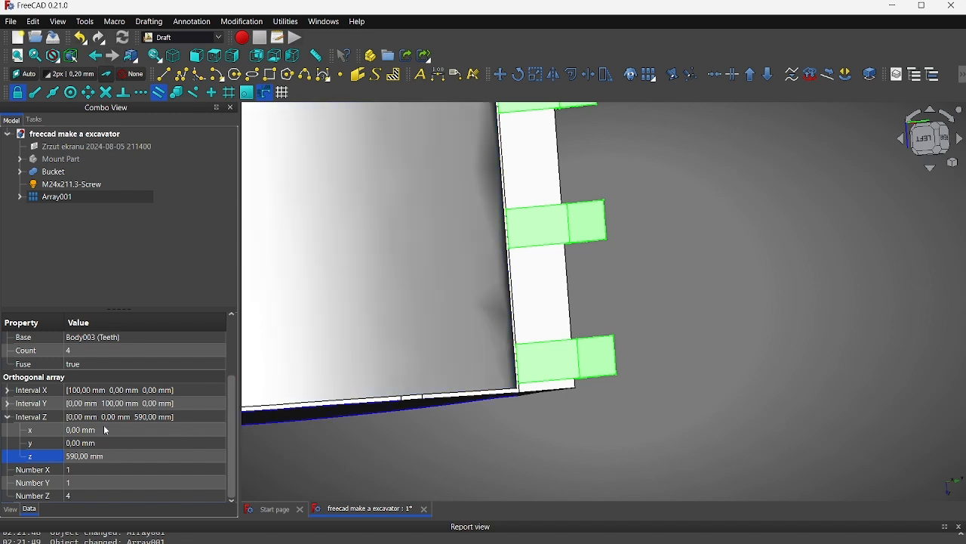
click(107, 447)
click(111, 459)
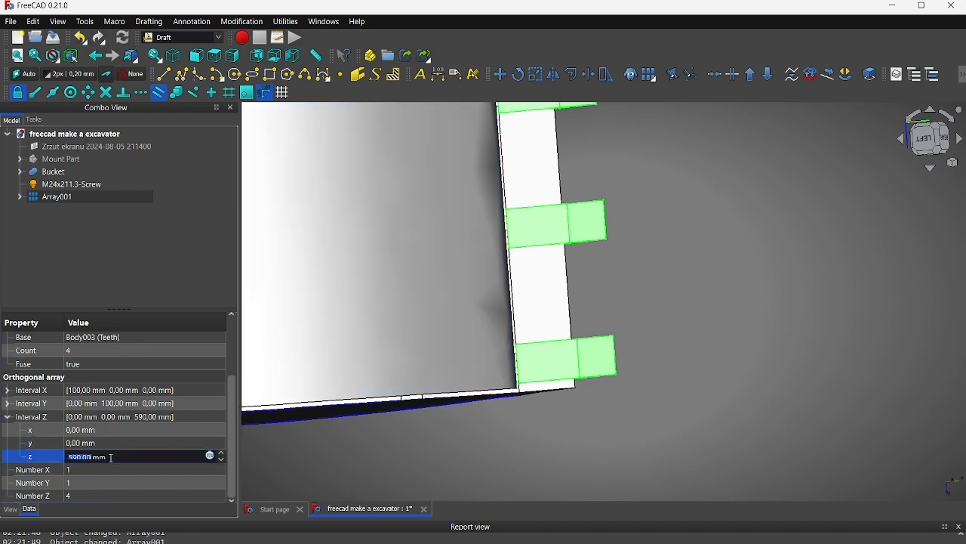
key(Return)
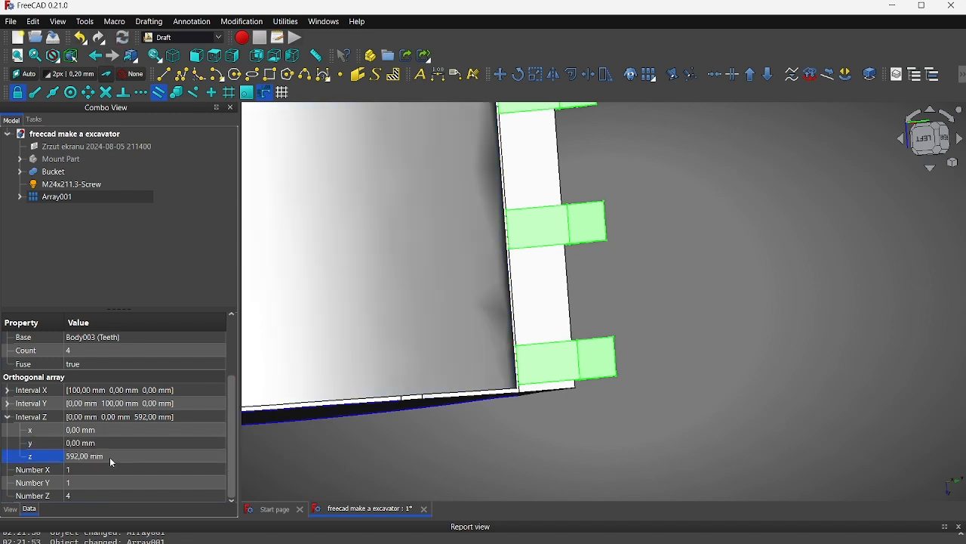
click(109, 457)
key(Return)
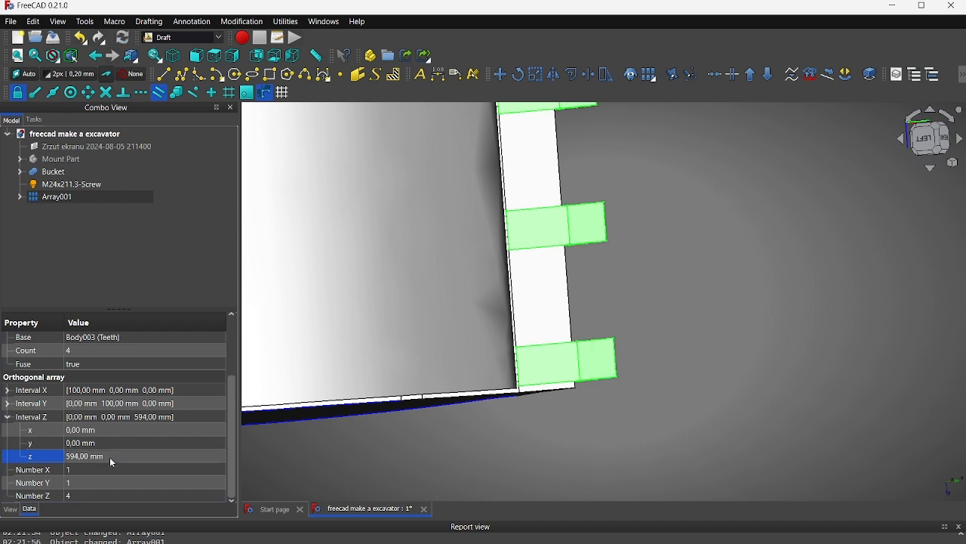
- Fuse the Bucket and the tooth array into one shape with a union in the Part workbench
scroll(565, 311, down, 5)
middle_drag(565, 309, 579, 445)
middle_drag(467, 430, 521, 385)
click(698, 347)
middle_drag(698, 346, 544, 355)
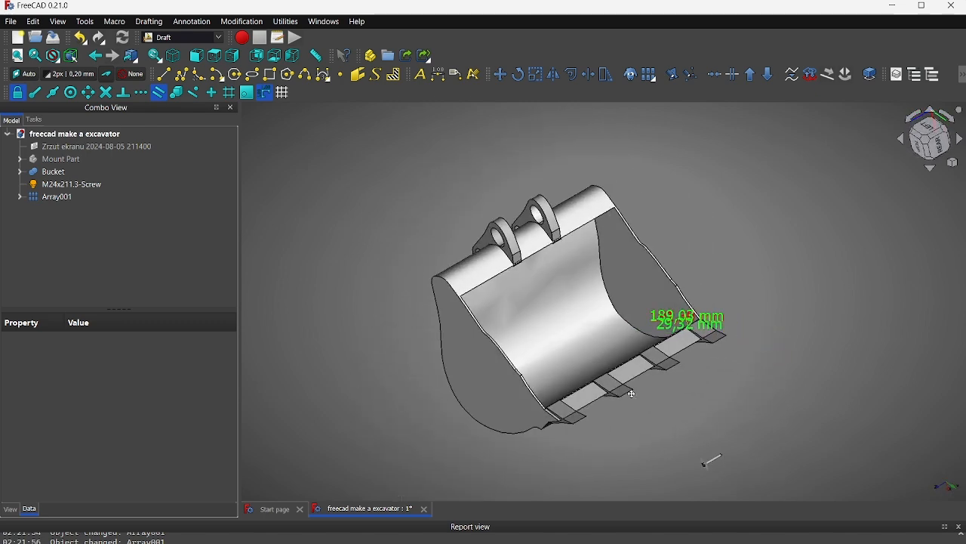
click(58, 189)
click(56, 174)
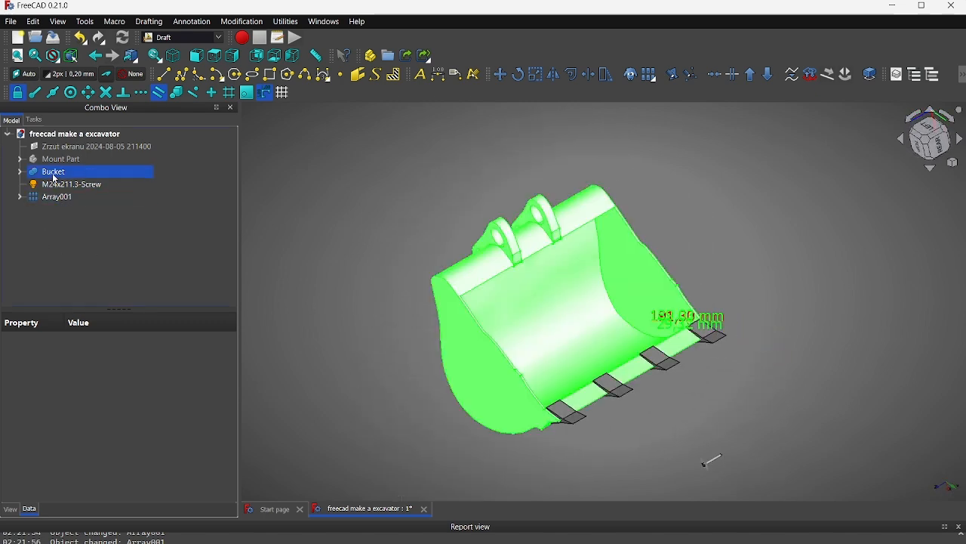
ctrl+click(53, 197)
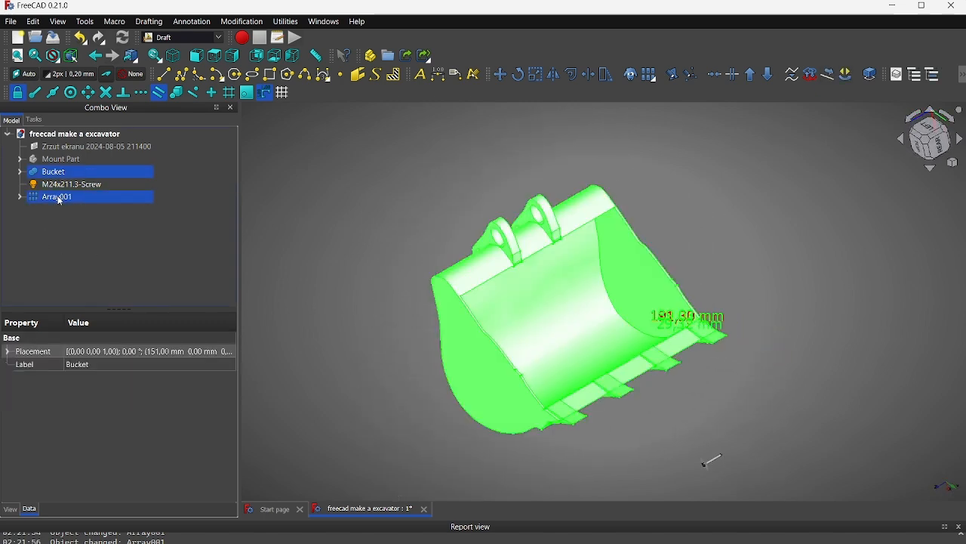
click(184, 37)
click(176, 181)
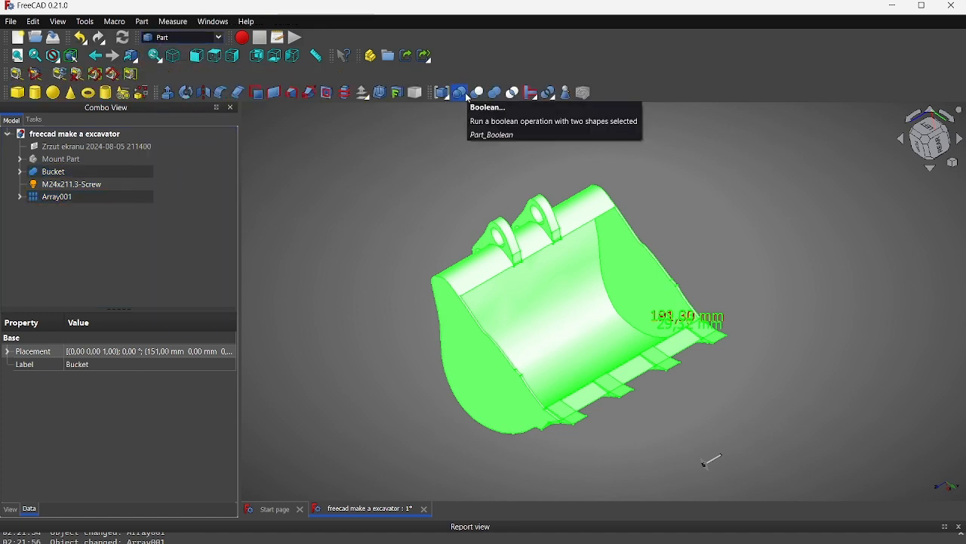
click(498, 94)
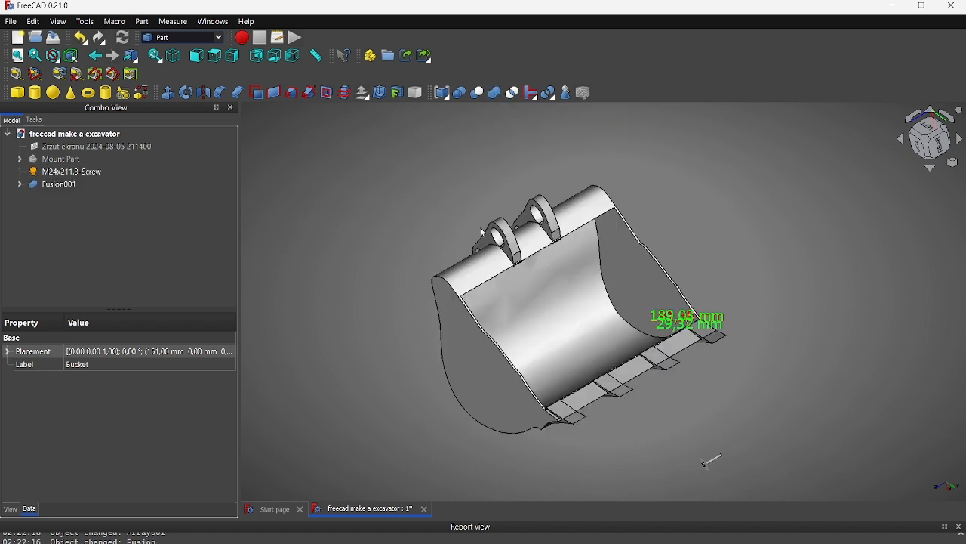
- Rename the fused bucket and teeth, Fusion001, as Bucket Teeths
click(91, 186)
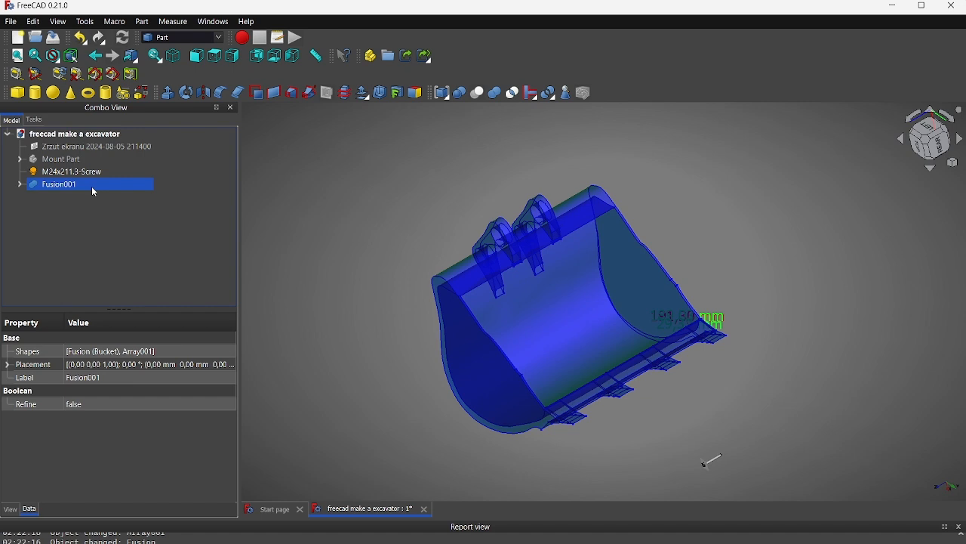
click(92, 186)
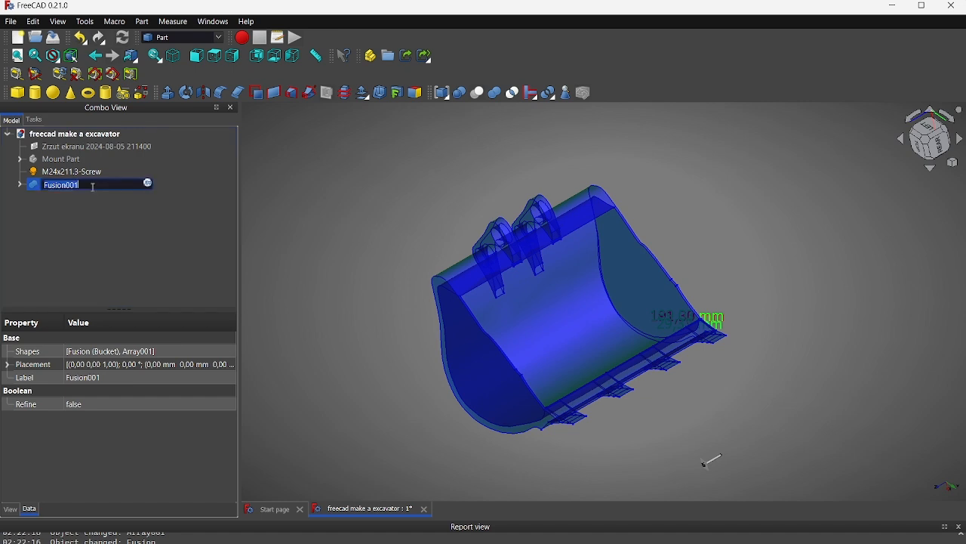
text(b)
key(Return)
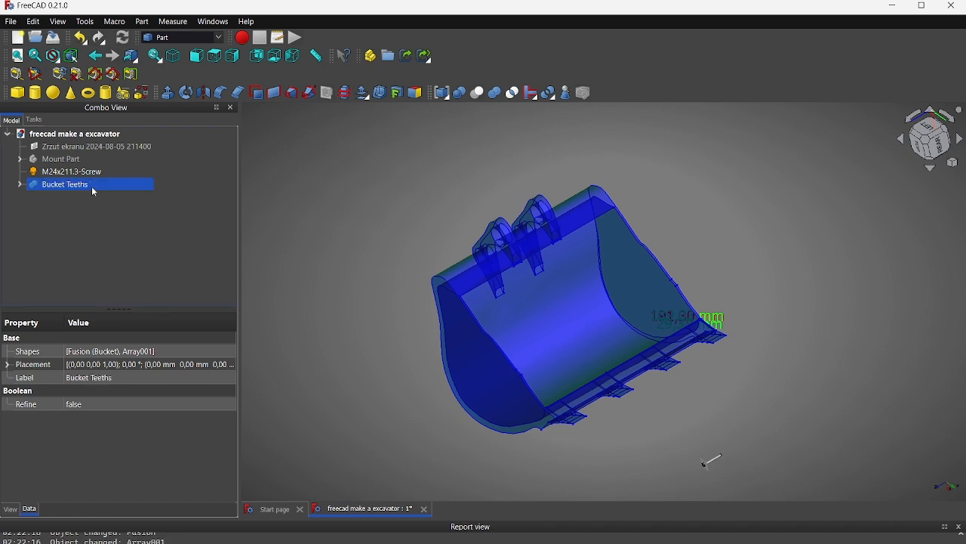
click(680, 232)
middle_drag(667, 233, 650, 244)
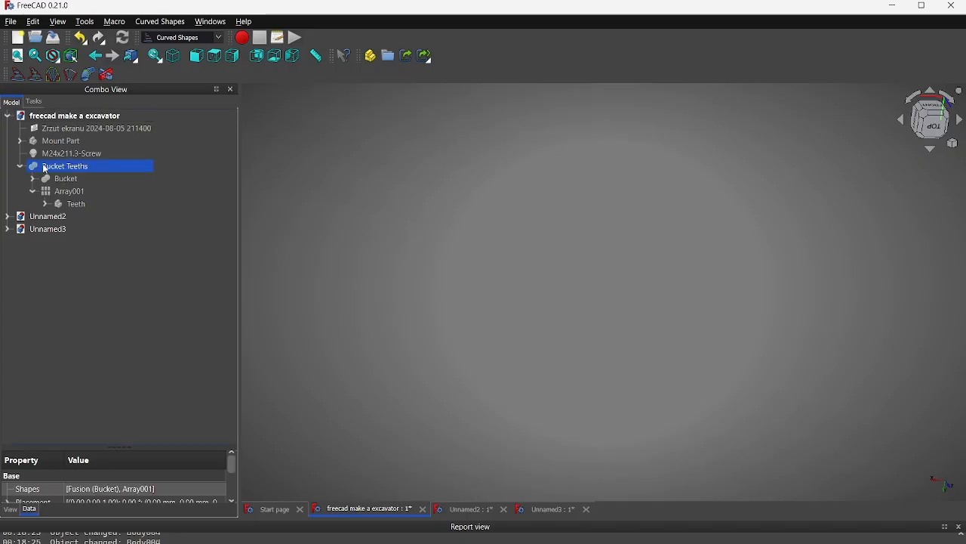
- Make the Bucket Teeths fusion visible and view it from the front
key(space)
click(296, 201)
middle_drag(296, 201, 294, 239)
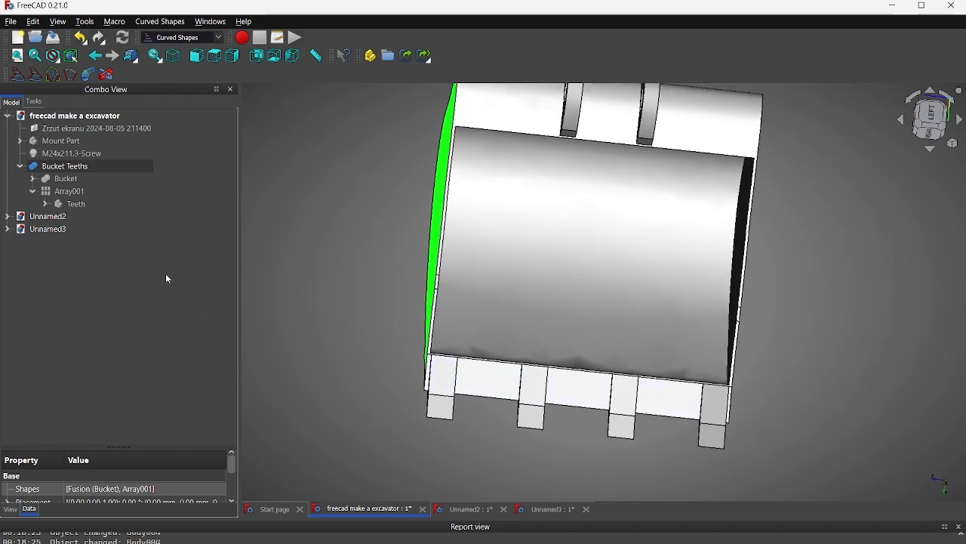
- Create a new Part Design body and add a subshape binder of Bucket Teeths to it
click(170, 37)
click(171, 168)
click(18, 73)
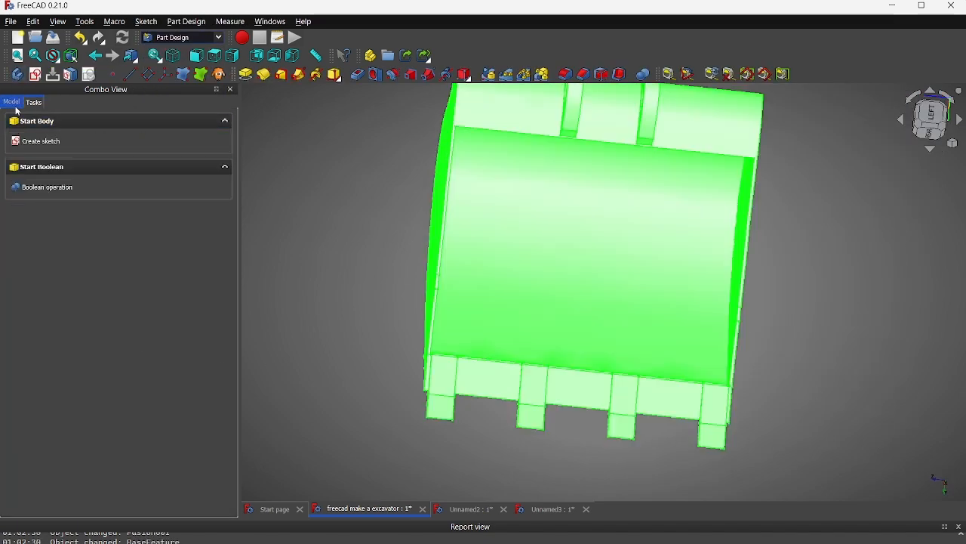
click(11, 102)
click(64, 166)
click(201, 74)
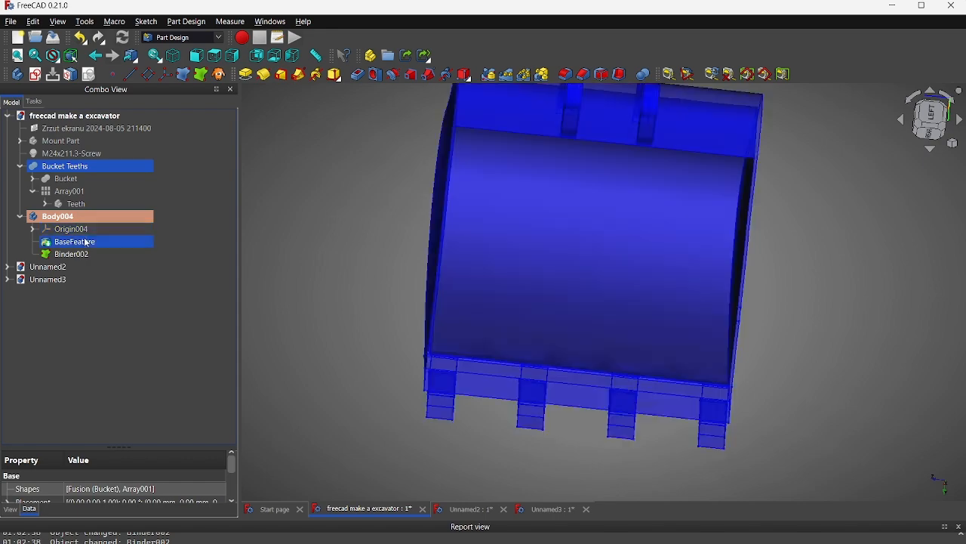
- Remove the BaseFeature from Body004, keeping only the binder, and toggle the visibility of Bucket Teeths
click(66, 167)
key(space)
middle_drag(819, 298, 335, 306)
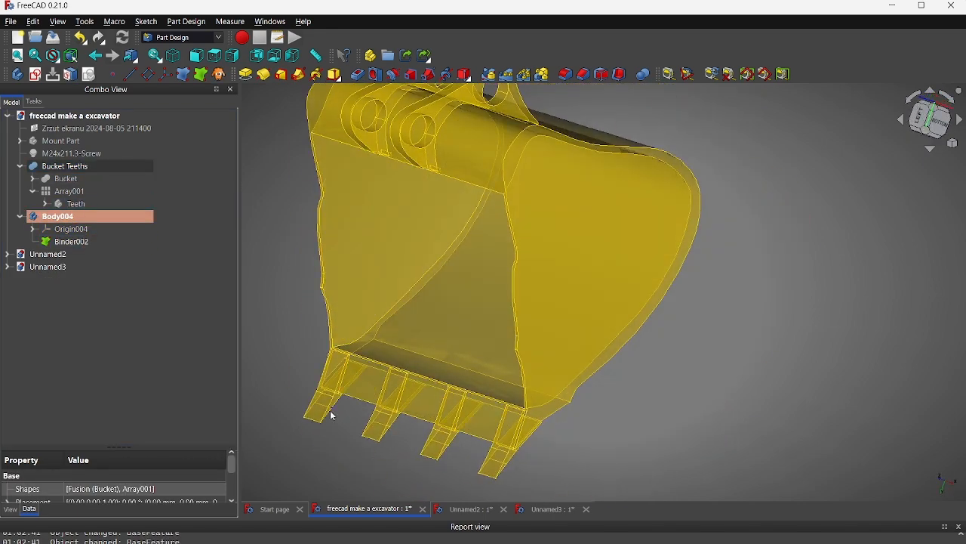
- Browse the available workbenches and look up the Curved Shapes add-on in the Addon Manager
click(163, 37)
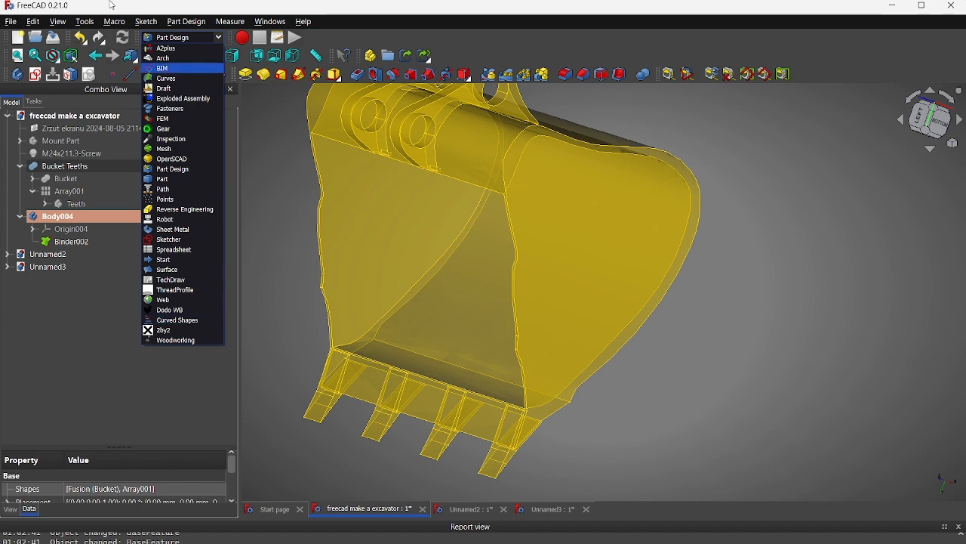
click(84, 22)
click(108, 180)
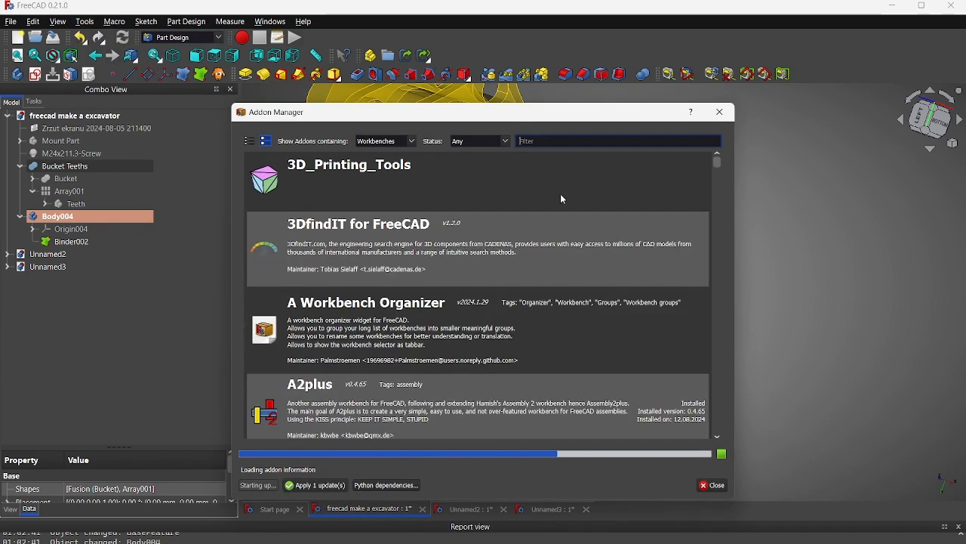
scroll(394, 331, down, 10)
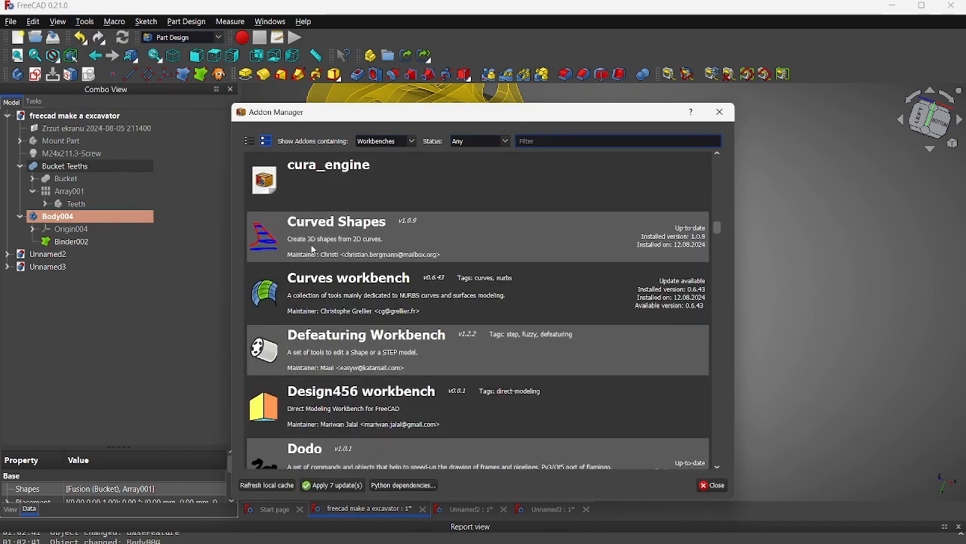
click(720, 111)
- Start a new sketch on the YZ plane of Body004 with Binder002 hidden
middle_drag(337, 287, 366, 210)
middle_drag(452, 314, 538, 306)
click(35, 74)
scroll(538, 274, down, 7)
click(12, 102)
click(66, 245)
key(space)
scroll(496, 189, up, 6)
middle_drag(423, 438, 420, 268)
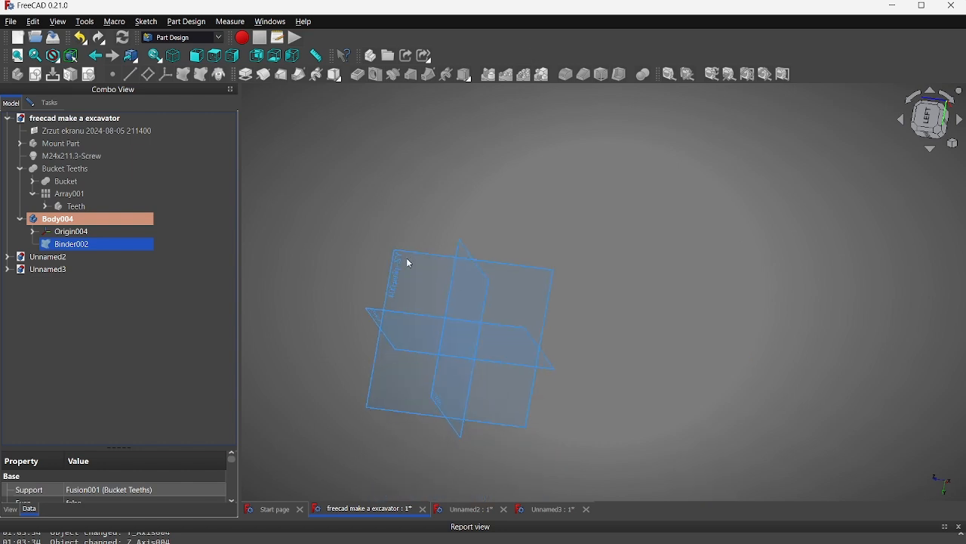
click(420, 268)
scroll(513, 302, down, 8)
scroll(521, 181, up, 8)
mouse_move(422, 151)
middle_down()
mouse_move(484, 297)
mouse_move(330, 390)
middle_up()
scroll(483, 297, up, 2)
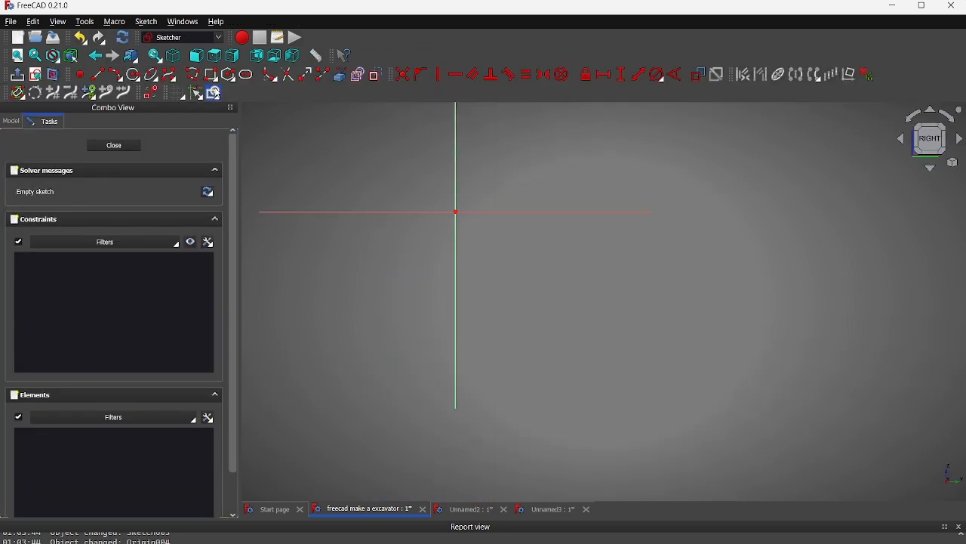
- Sketch a closed profile about 56 mm high at the origin, using a concave arc across the top and three straight lines
click(192, 75)
middle_drag(355, 174, 365, 327)
click(116, 74)
click(388, 293)
click(468, 293)
click(427, 308)
click(192, 74)
click(388, 293)
click(388, 366)
click(468, 366)
click(468, 293)
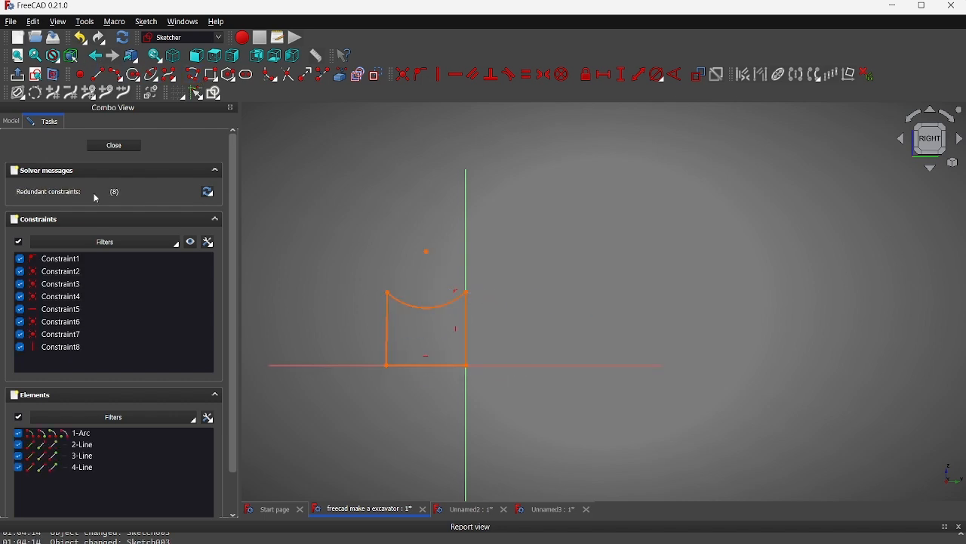
- Constrain the arc's ends horizontally and the left side vertically, and delete the redundant constraints
click(399, 301)
click(455, 74)
click(387, 339)
click(439, 74)
click(466, 323)
click(440, 75)
click(118, 193)
key(Delete)
click(389, 326)
key(i)
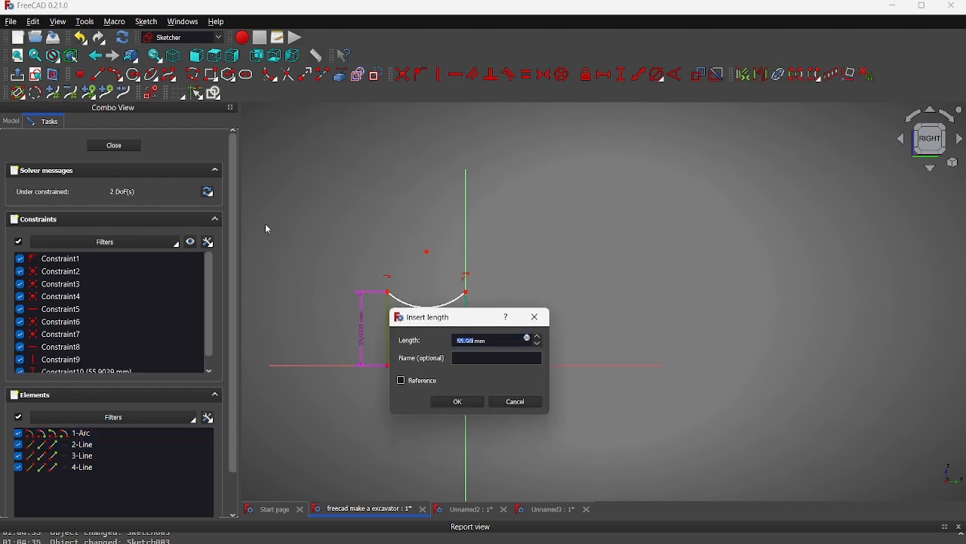
key(Return)
- Close the sketch, examine it in relation to the other parts, and reopen Sketch003 for editing
click(114, 145)
middle_drag(724, 236, 701, 224)
middle_drag(536, 233, 585, 355)
click(74, 205)
click(20, 254)
double_click(70, 292)
scroll(320, 201, up, 6)
mouse_move(320, 203)
middle_down()
mouse_move(276, 322)
mouse_move(297, 343)
middle_up()
scroll(499, 315, up, 6)
middle_drag(481, 314, 241, 285)
click(656, 350)
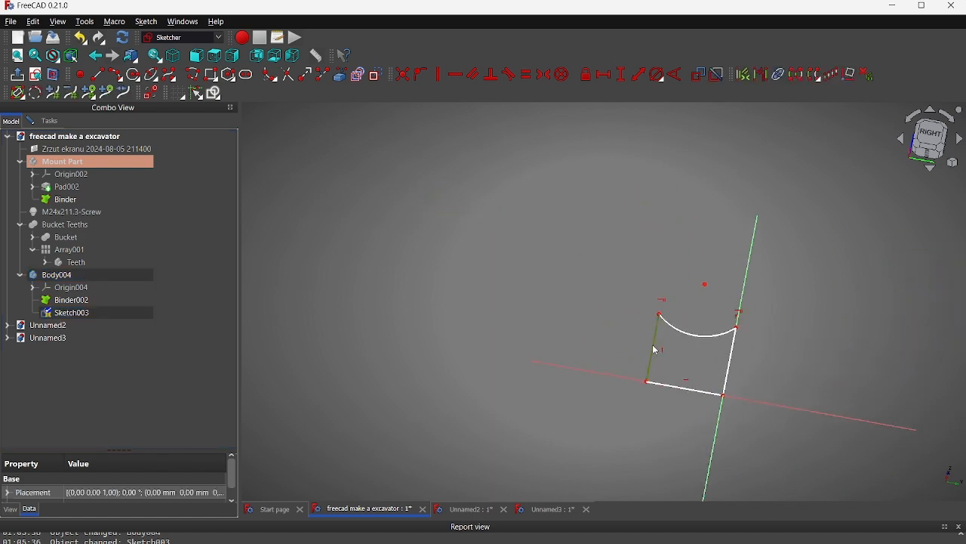
click(654, 346)
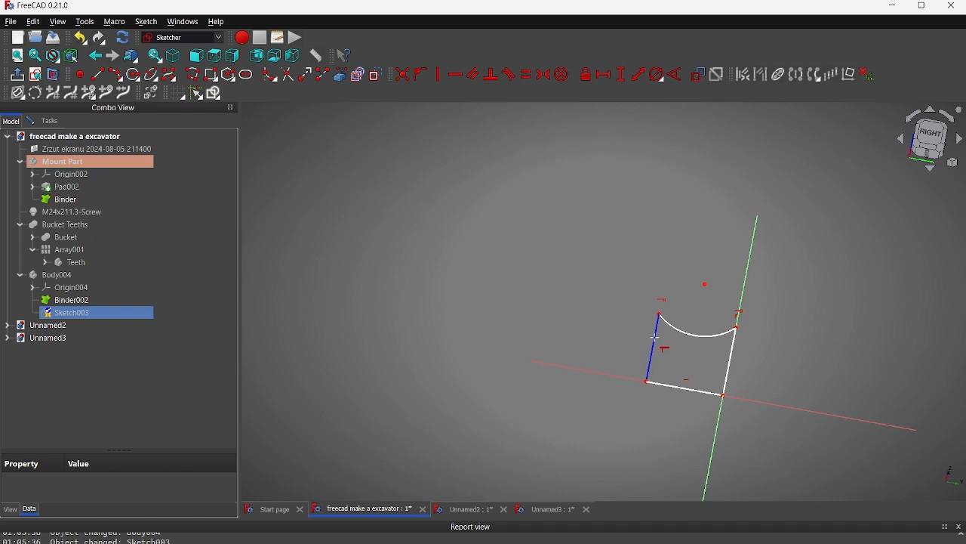
click(605, 74)
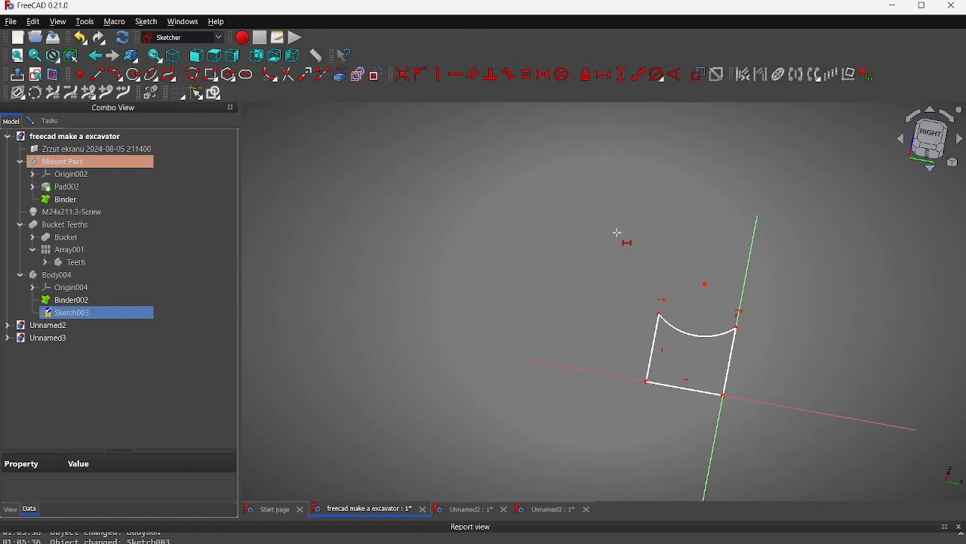
click(653, 346)
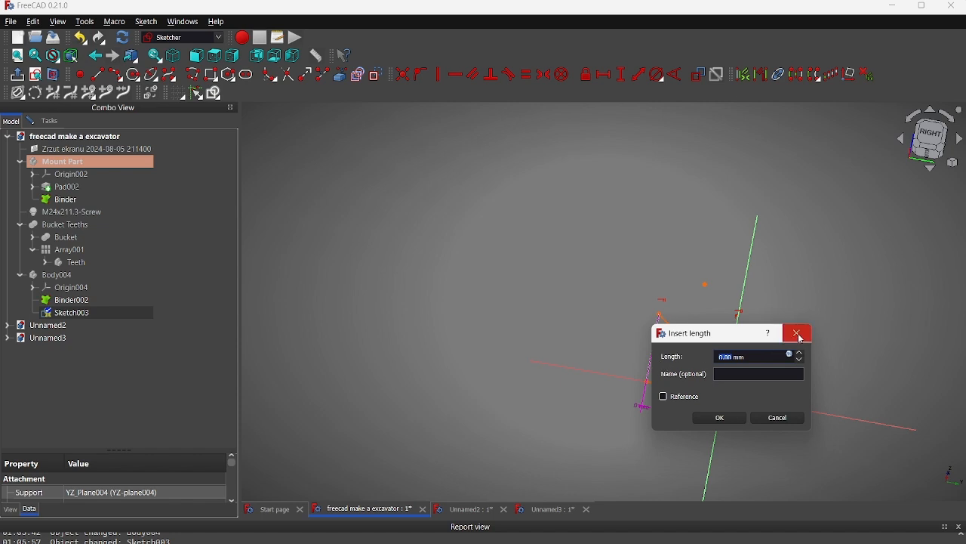
click(798, 333)
- Set the height of the profile's left side to 200 mm with a vertical distance constraint
click(625, 75)
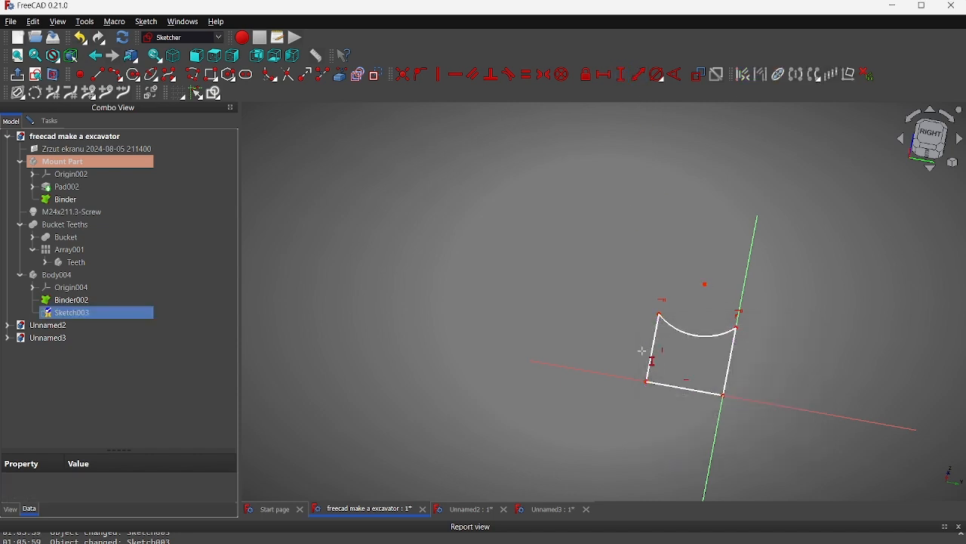
click(653, 363)
text(200)
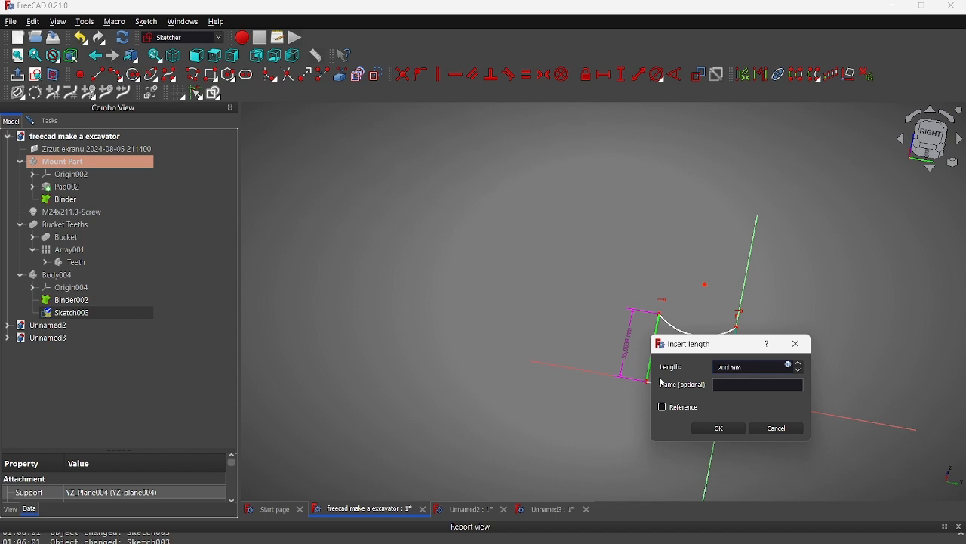
key(Return)
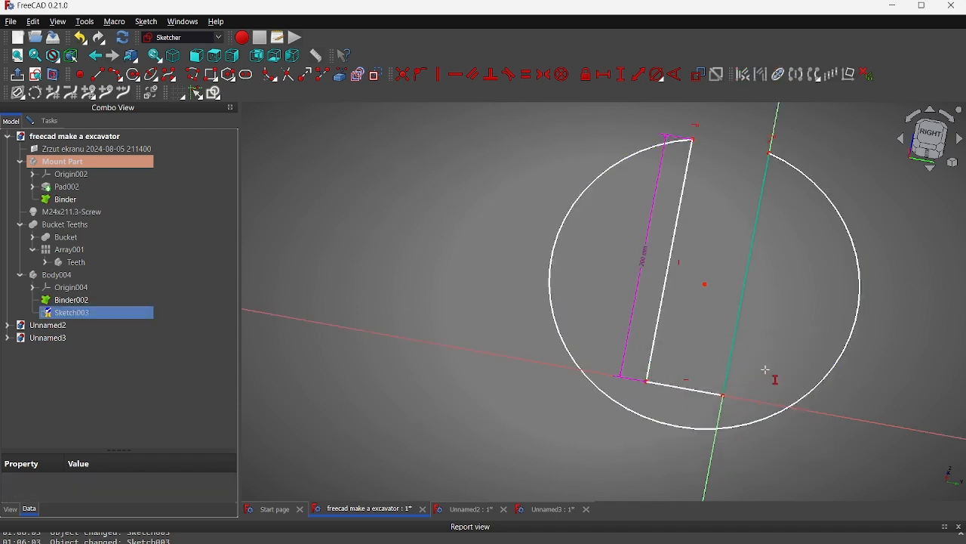
- Set the length of the profile's base line to 390 mm with a horizontal distance constraint
click(685, 393)
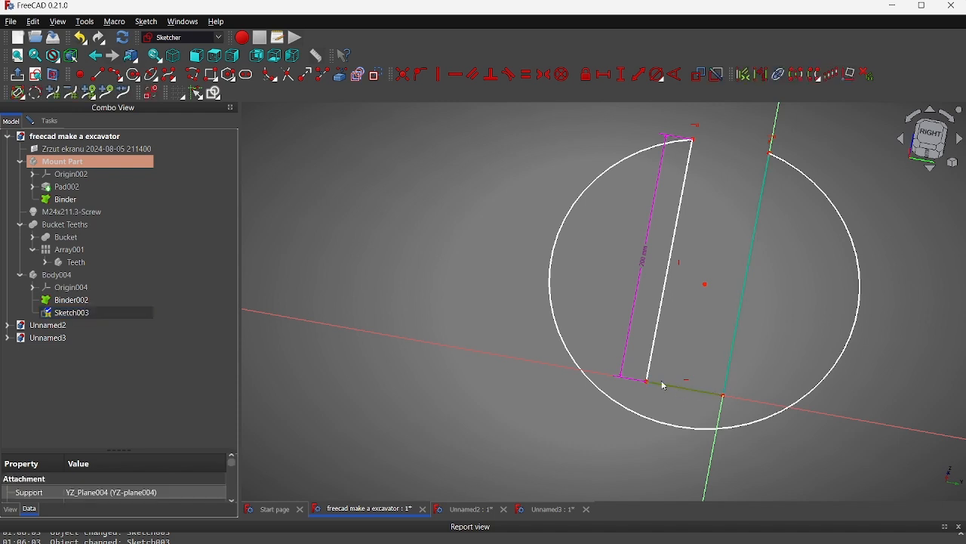
click(606, 75)
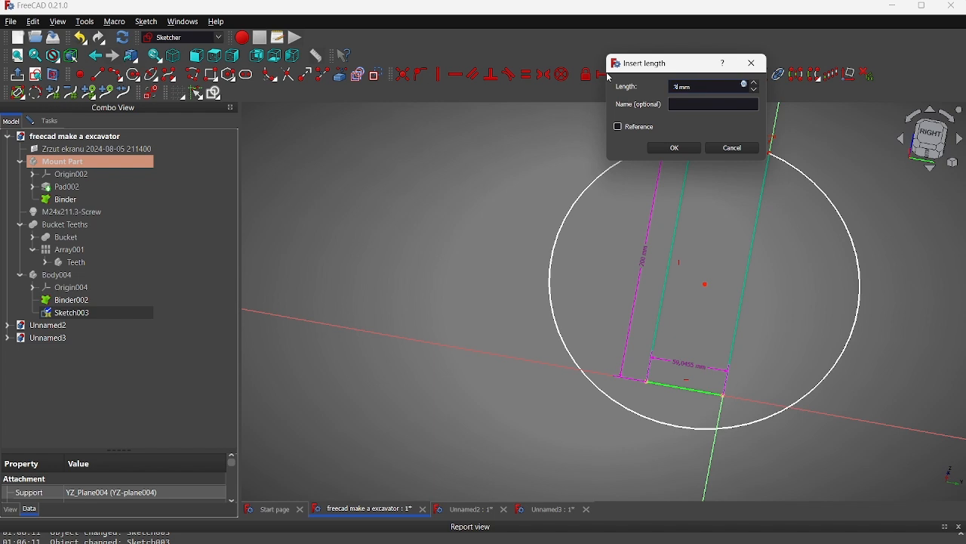
key(Return)
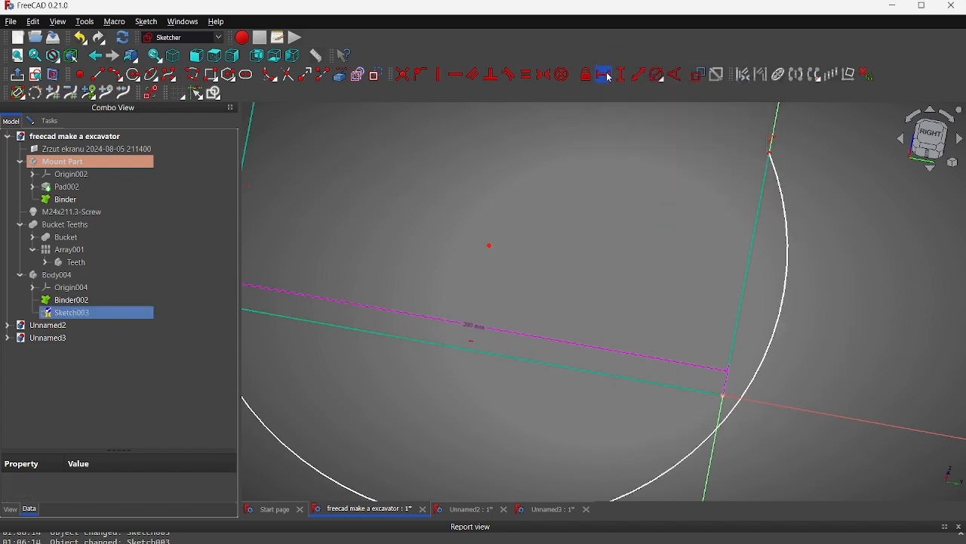
scroll(823, 249, down, 6)
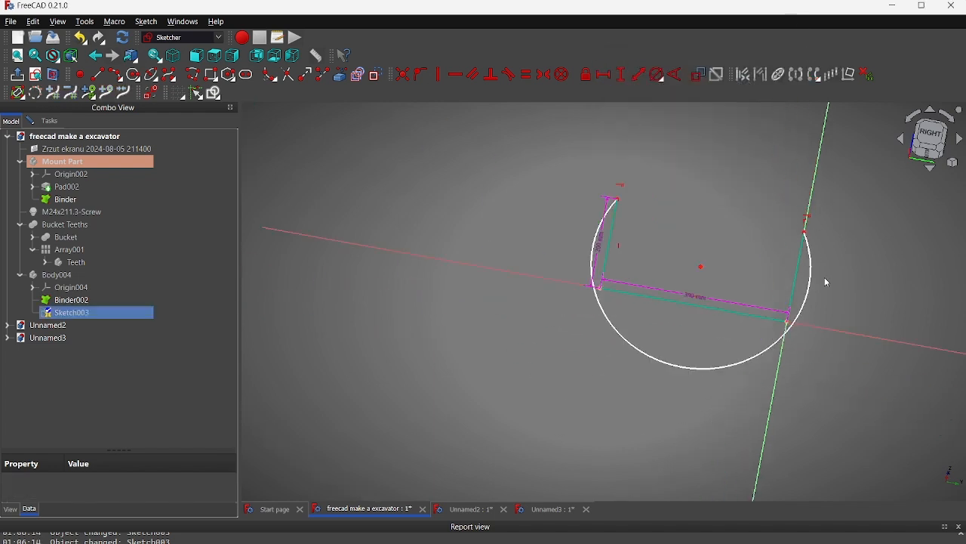
- Flatten the arc into a shallow concave curve by moving its centre above the profile, and add a diameter constraint to it
drag(689, 370, 727, 95)
drag(721, 186, 777, 62)
mouse_move(754, 185)
middle_down()
mouse_move(692, 329)
mouse_move(693, 321)
middle_up()
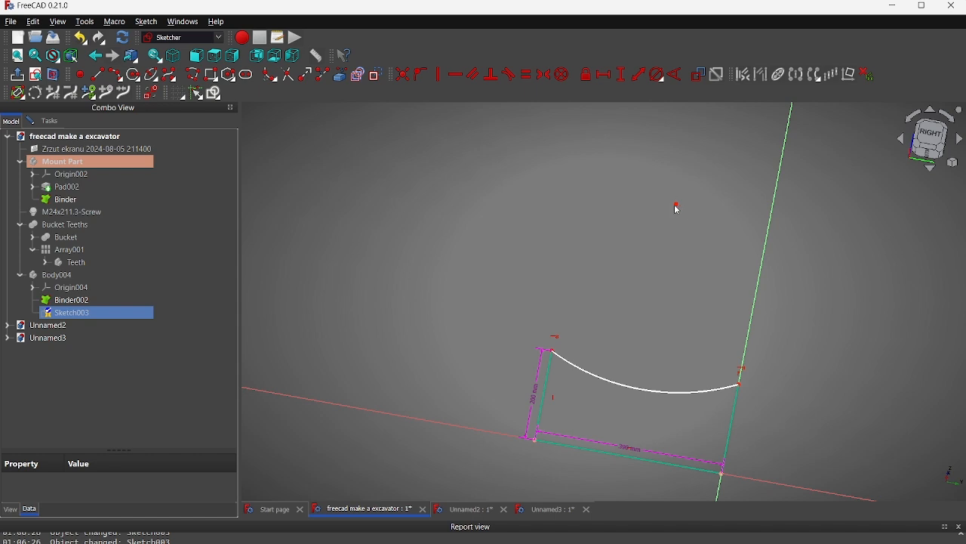
mouse_move(677, 205)
mouse_down()
mouse_move(679, 195)
mouse_move(677, 203)
mouse_up()
click(646, 388)
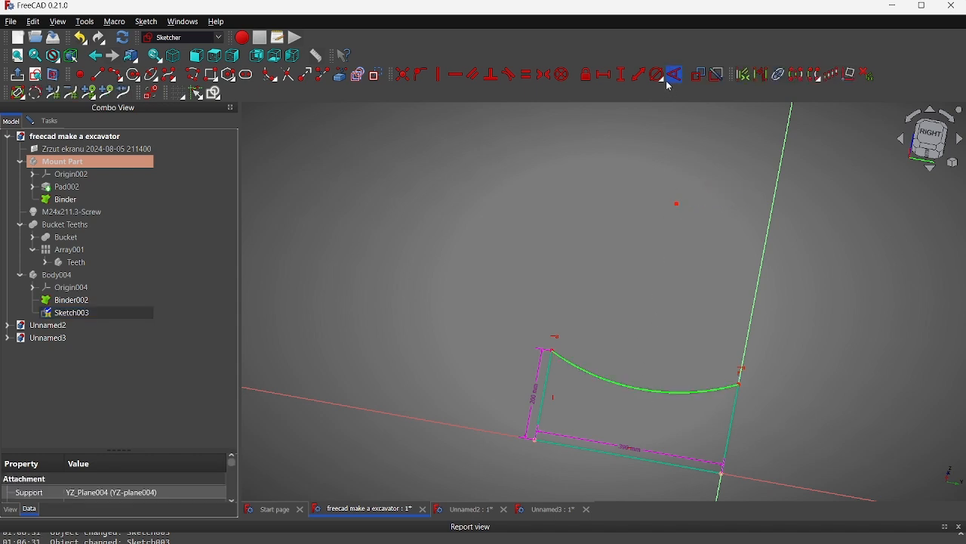
click(658, 74)
click(725, 147)
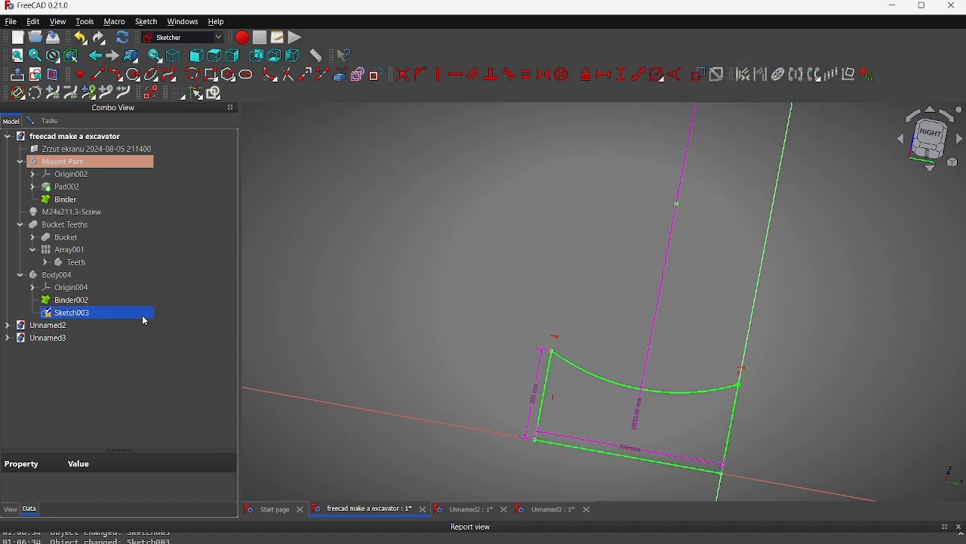
- Close the fully constrained profile sketch and clear all measurements from the 3D view
click(89, 313)
click(49, 121)
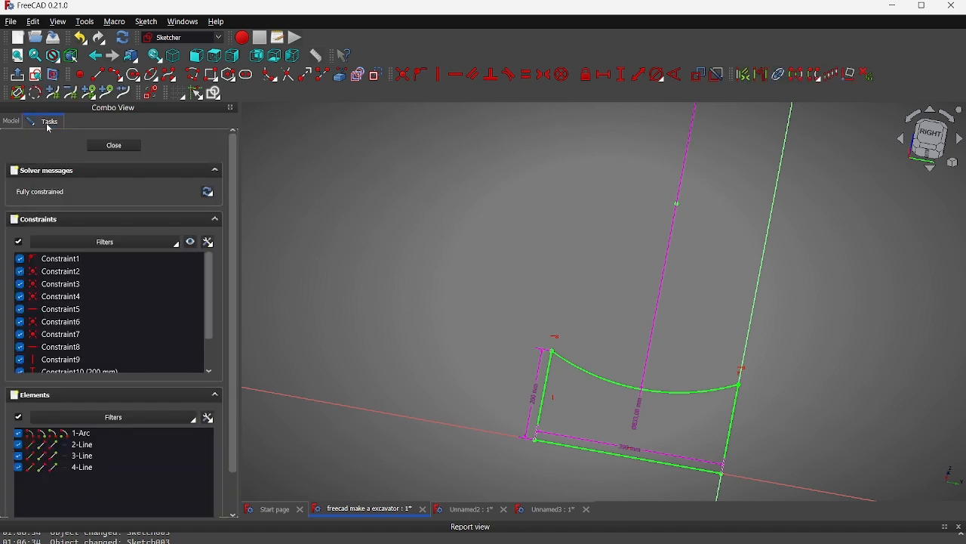
click(114, 145)
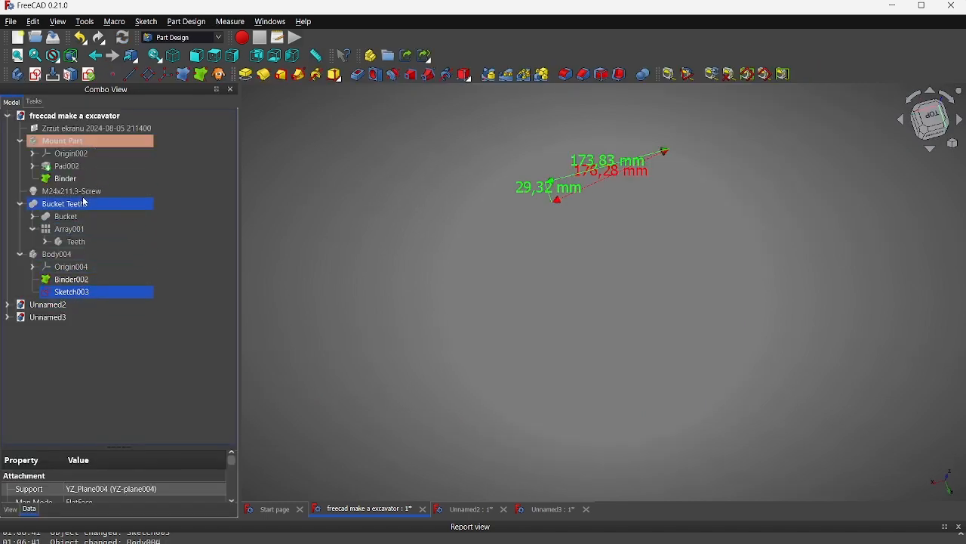
click(727, 78)
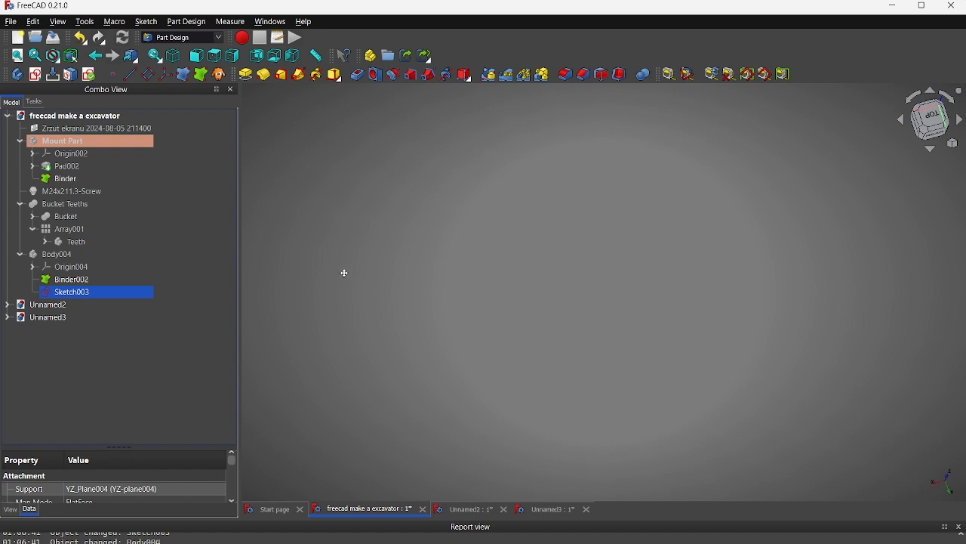
- Rename Sketch003 as Profile and make its parent Body004 visible
click(106, 293)
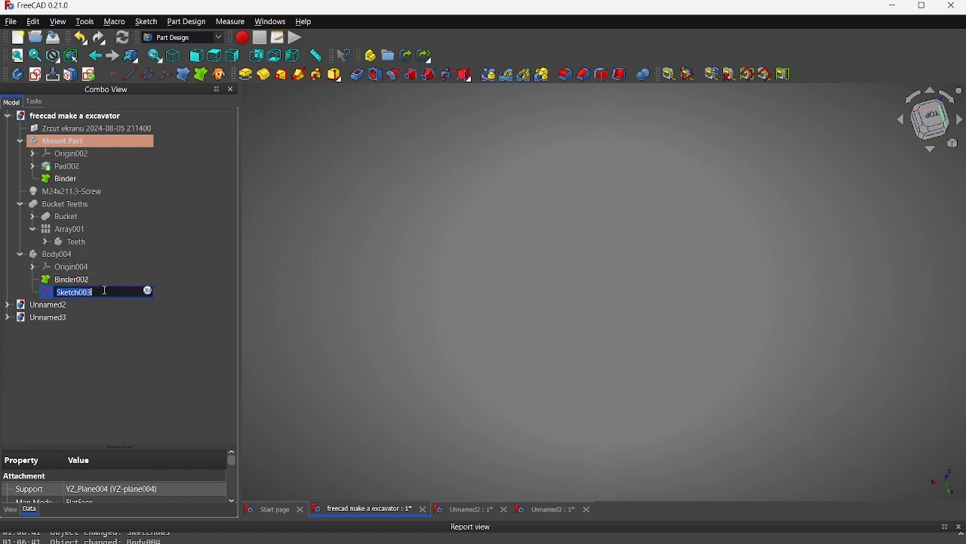
text(Profile)
key(Return)
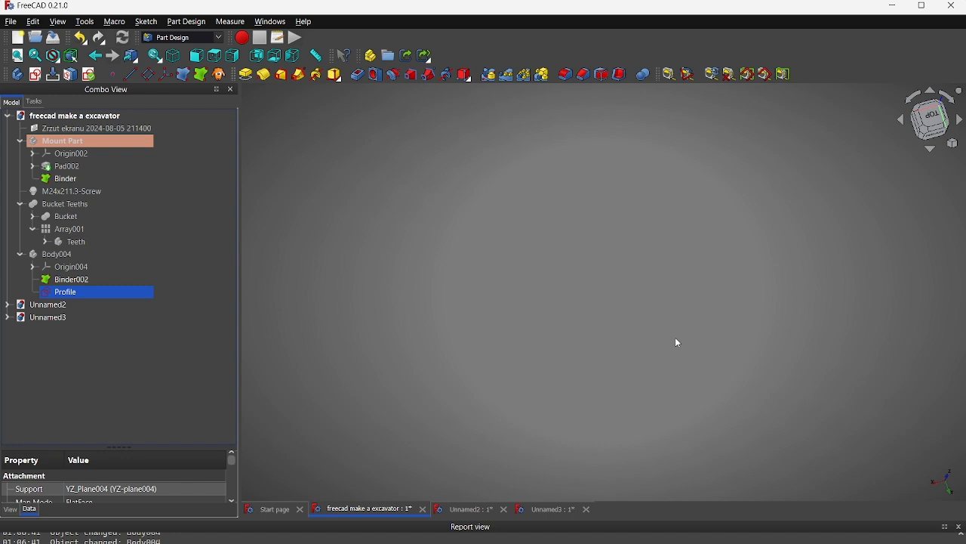
click(88, 254)
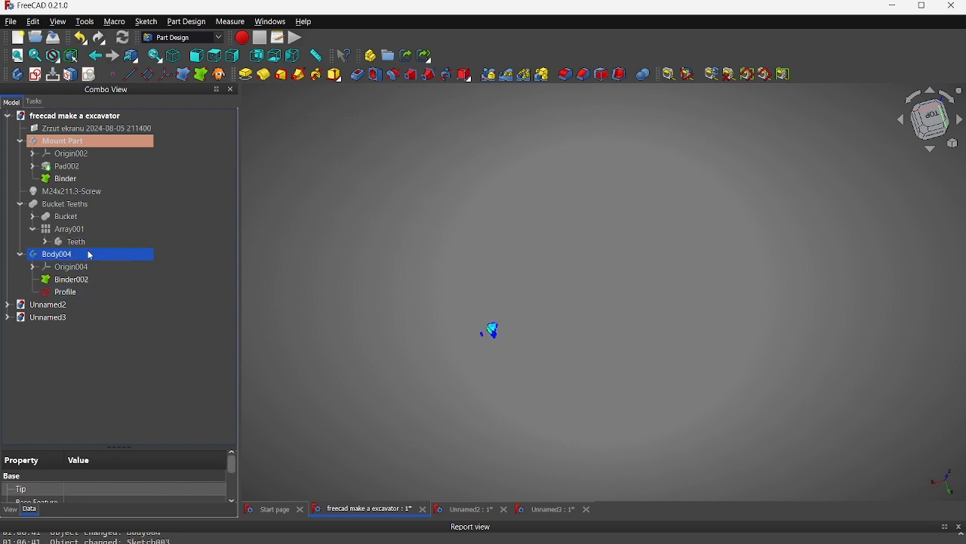
- Hide the Binder002 reference geometry in Body004, leaving the Profile sketch displayed
scroll(389, 293, up, 6)
middle_drag(389, 293, 253, 202)
scroll(535, 346, up, 6)
middle_drag(535, 345, 289, 353)
key(space)
key(space)
middle_drag(426, 334, 362, 346)
click(99, 279)
key(space)
mouse_move(360, 314)
middle_down()
mouse_move(410, 330)
mouse_move(349, 328)
mouse_move(335, 287)
middle_up()
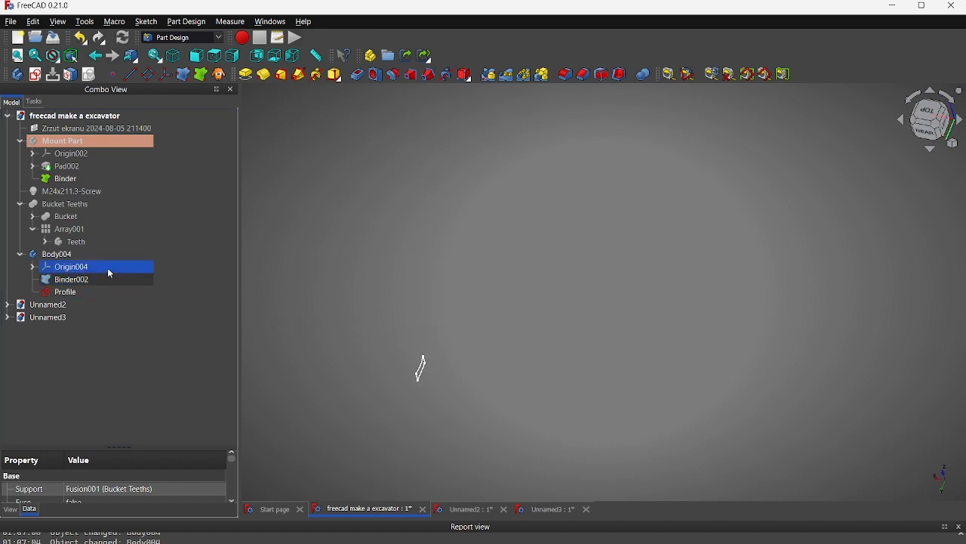
- Show Body004's origin planes and axes around the Profile sketch
click(107, 267)
key(space)
click(501, 369)
scroll(445, 365, up, 5)
middle_drag(444, 362, 559, 198)
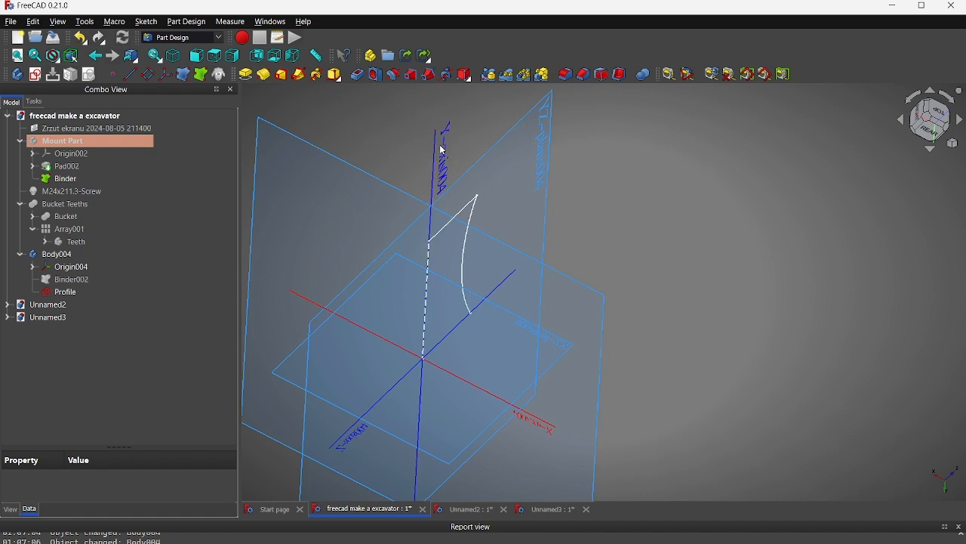
- Reopen the Profile sketch of Body004 for editing and bring up its constraints and elements
click(67, 295)
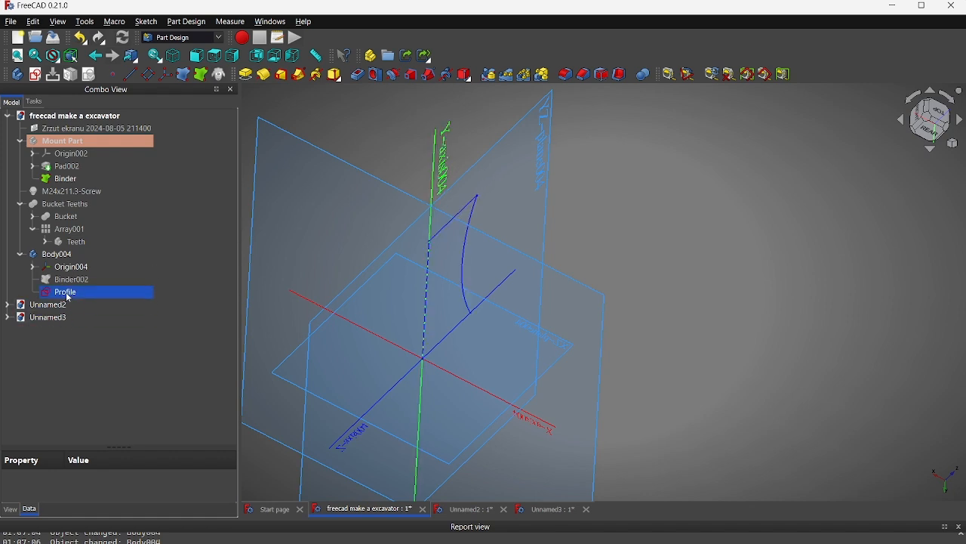
double_click(67, 295)
mouse_move(504, 344)
middle_down()
mouse_move(433, 207)
mouse_move(438, 213)
middle_up()
click(11, 121)
click(66, 287)
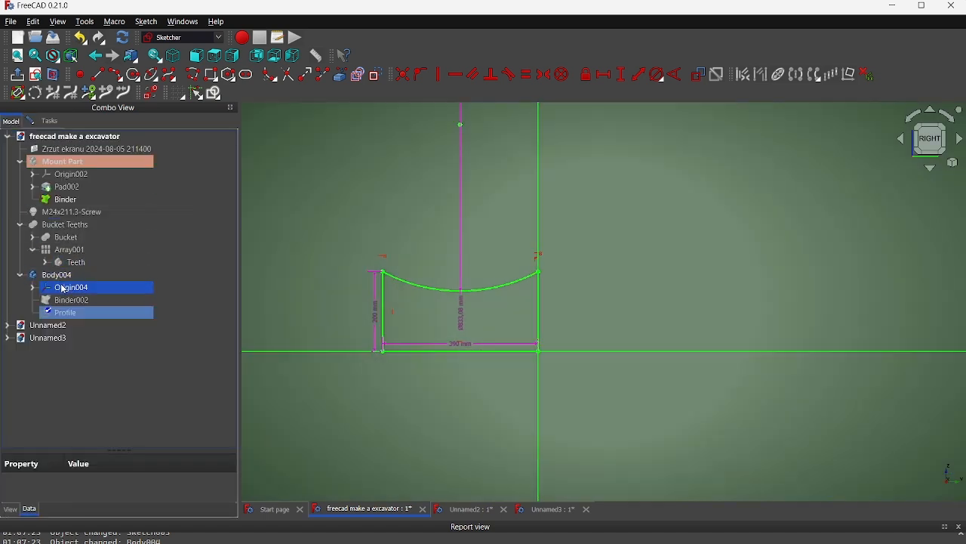
click(48, 122)
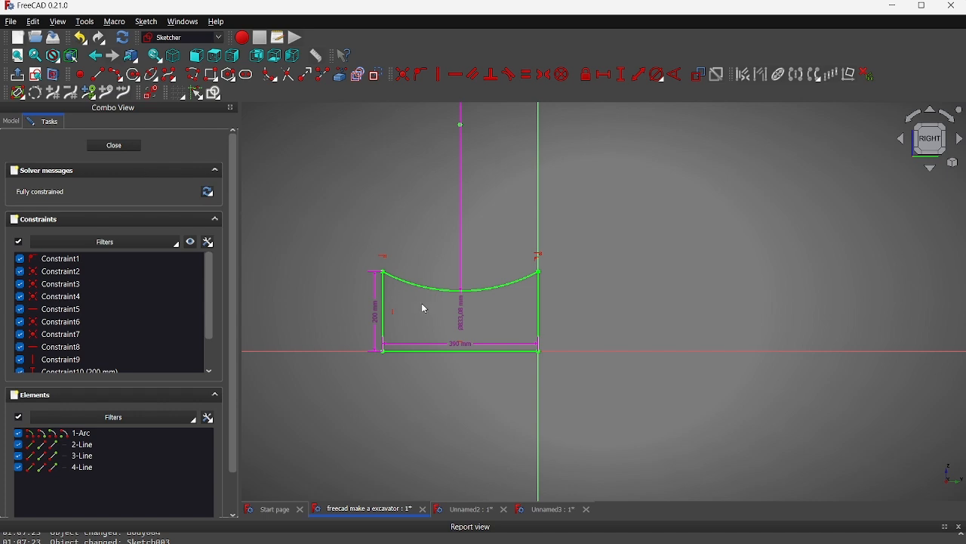
mouse_move(345, 240)
mouse_down()
mouse_move(427, 348)
mouse_move(526, 373)
mouse_move(549, 363)
mouse_up()
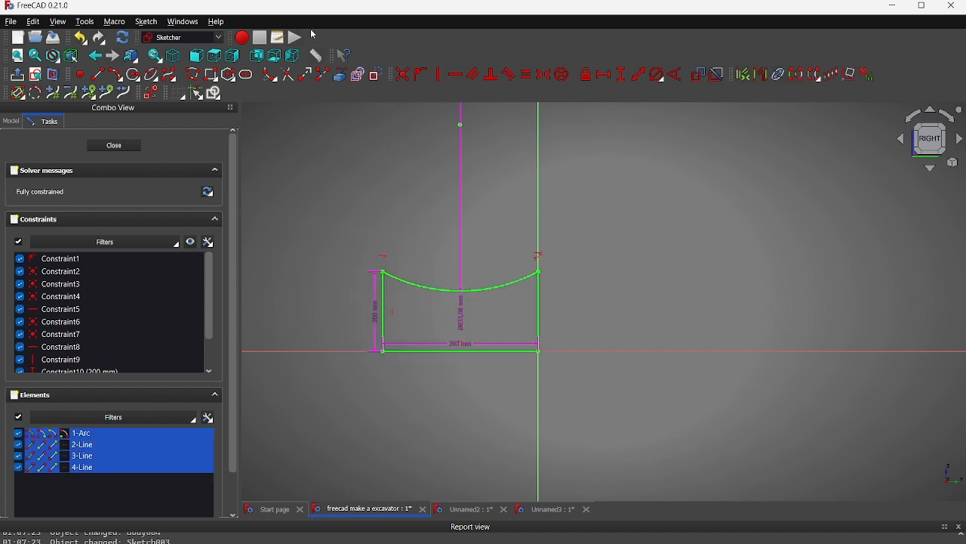
click(148, 28)
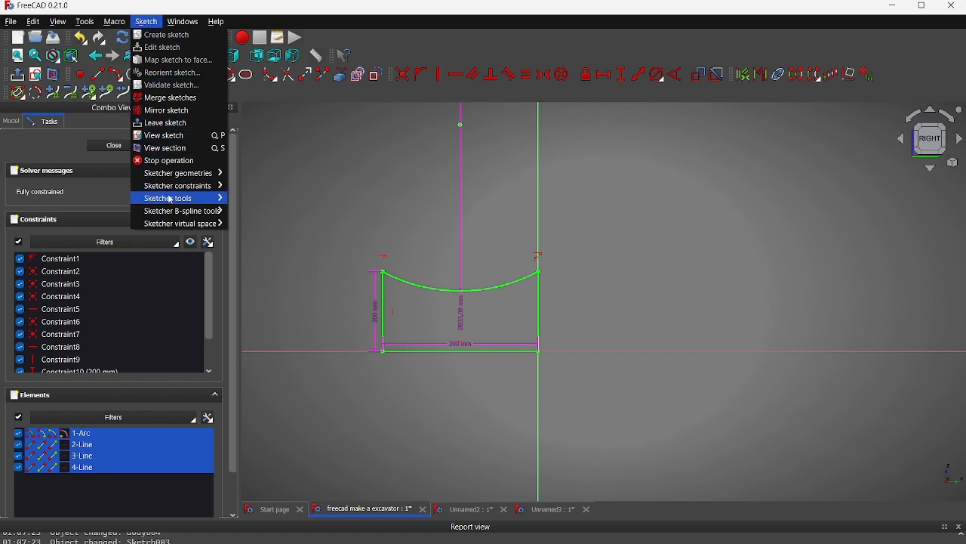
mouse_move(172, 200)
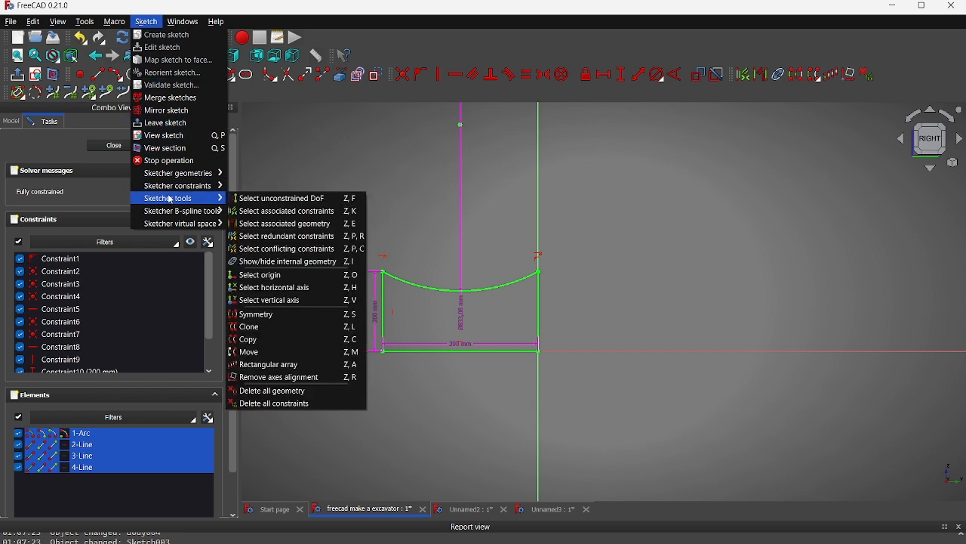
click(259, 340)
mouse_move(398, 390)
middle_down()
mouse_move(443, 369)
mouse_move(531, 416)
middle_up()
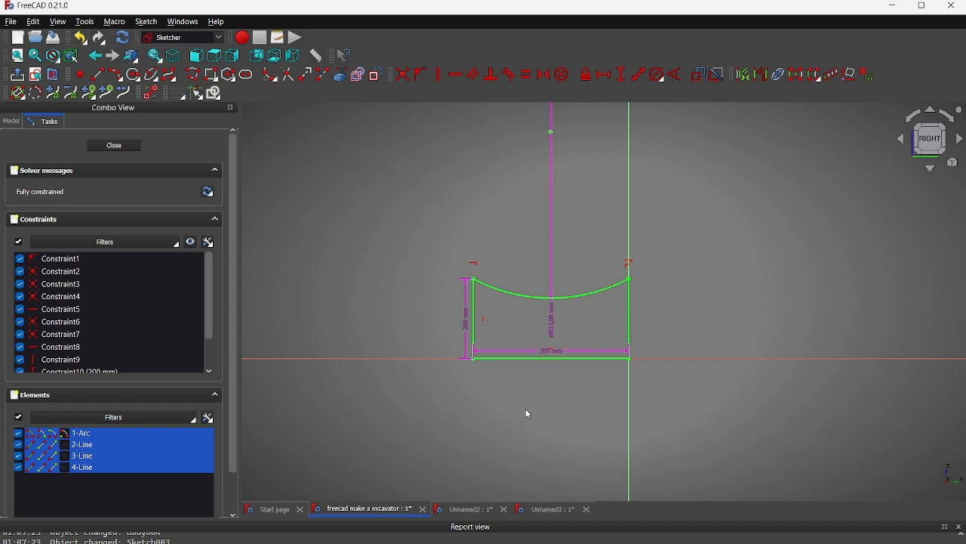
click(391, 278)
click(477, 284)
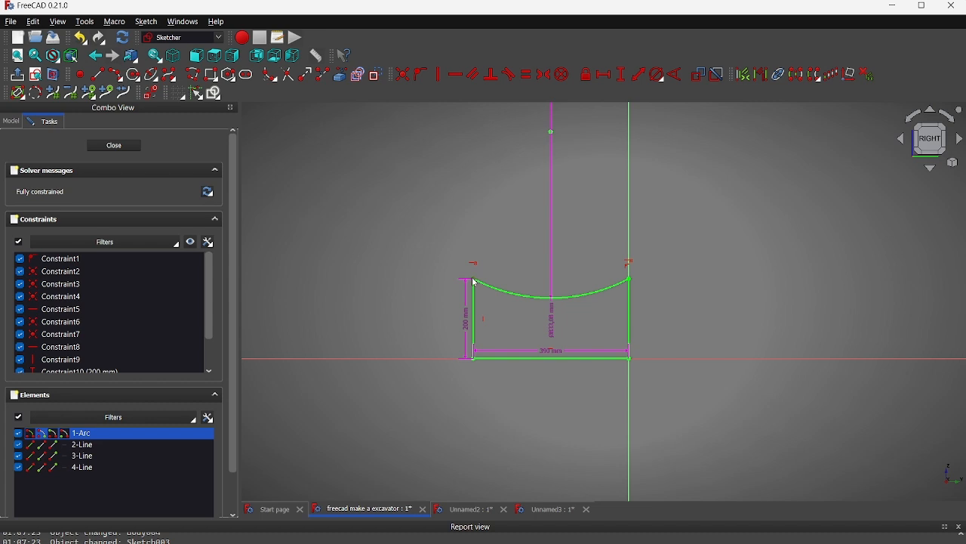
click(496, 282)
click(477, 284)
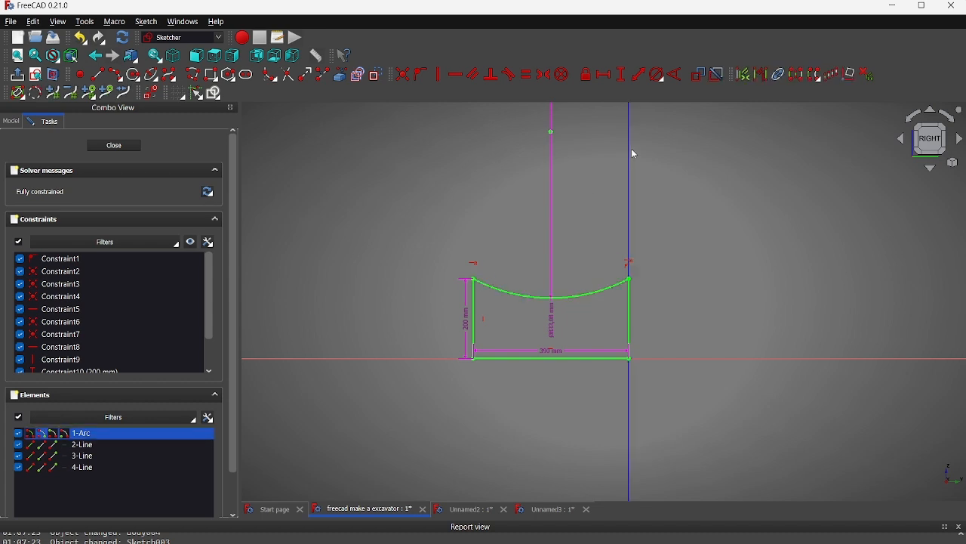
click(820, 80)
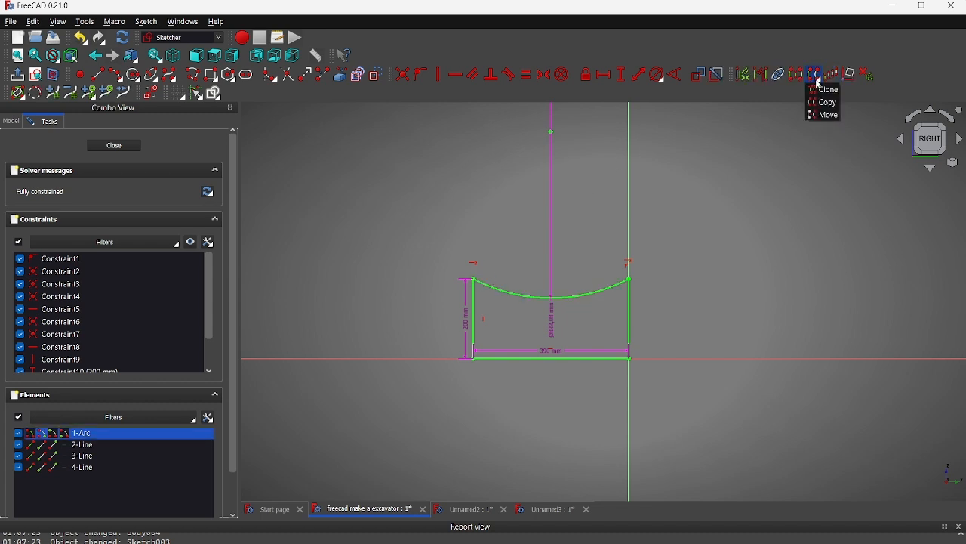
click(821, 100)
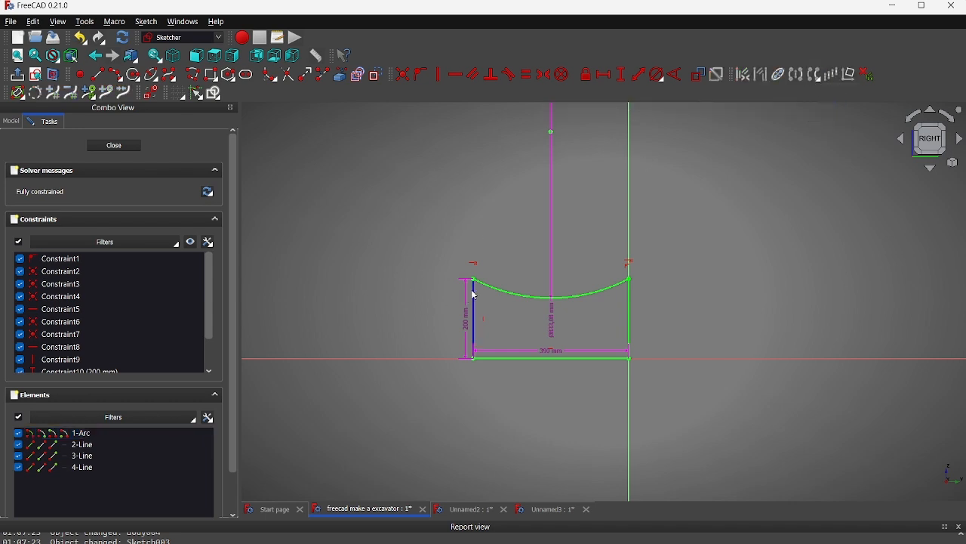
- Copy the whole profile, the arc and its three lines, straight down below the original with its right side along the vertical axis
drag(428, 244, 664, 394)
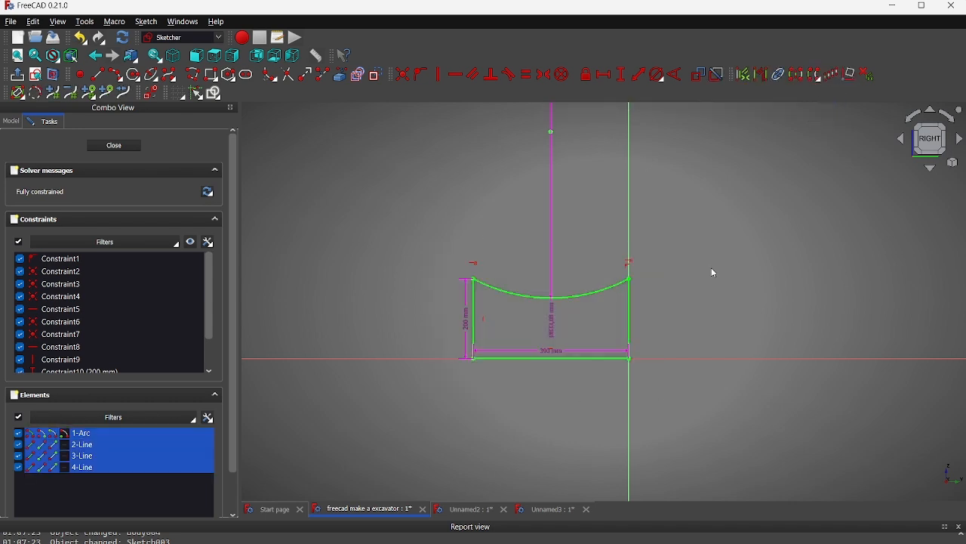
click(821, 82)
click(821, 101)
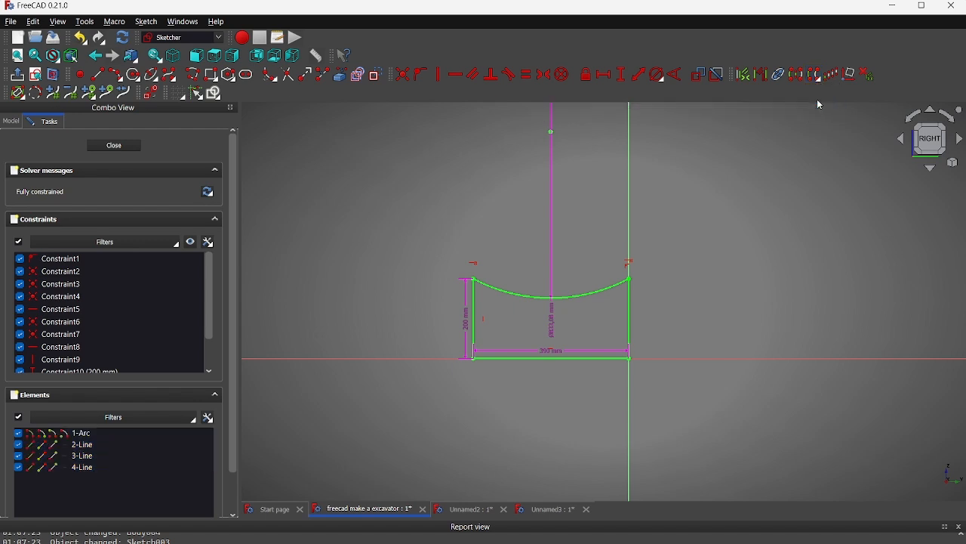
middle_drag(593, 425, 552, 301)
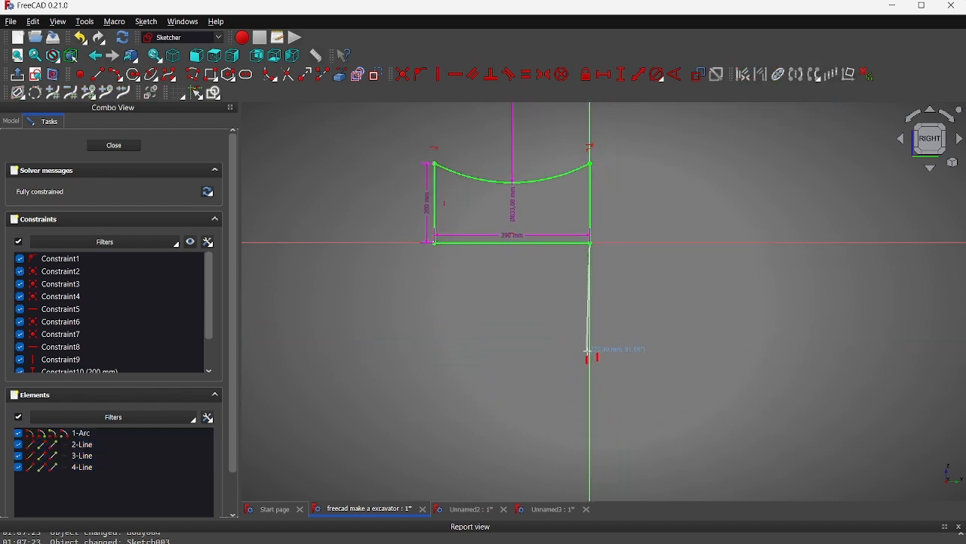
click(591, 355)
right_click(645, 336)
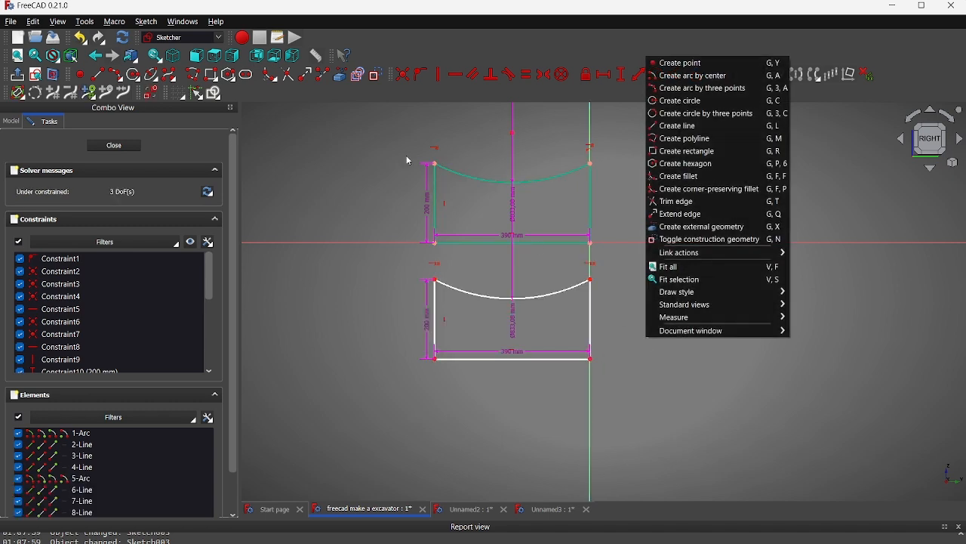
key(Escape)
- Delete the original upper profile geometry from the sketch, keeping only the lower copy
mouse_move(656, 137)
mouse_down()
mouse_move(610, 283)
mouse_move(395, 254)
mouse_up()
key(Delete)
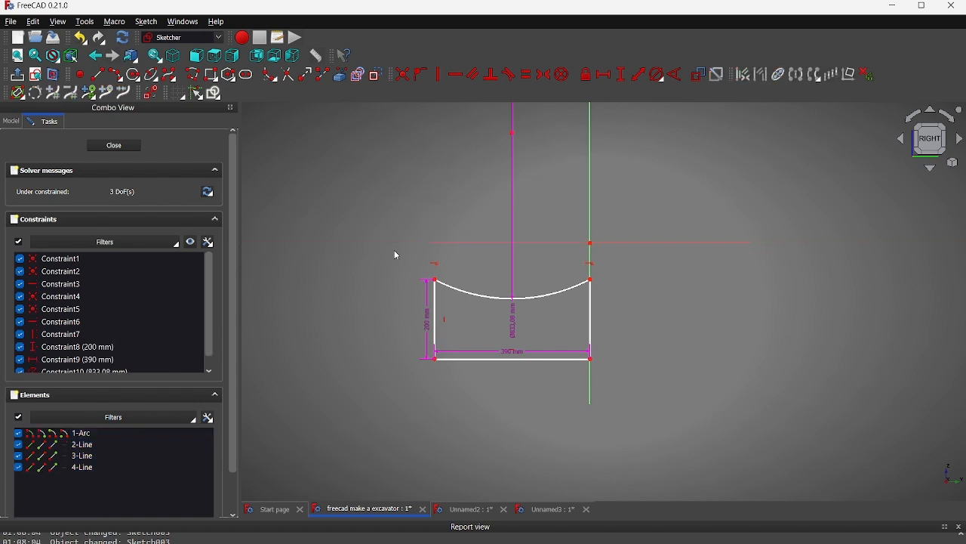
- Make the profile's arc endpoint on the vertical axis coincident with the sketch origin and pull the opposite side to test its freedom
click(592, 284)
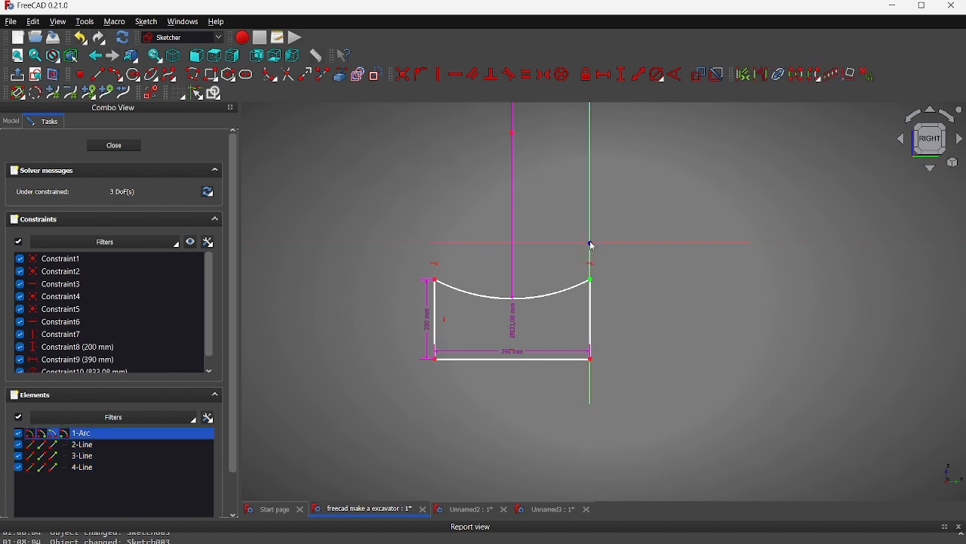
click(402, 74)
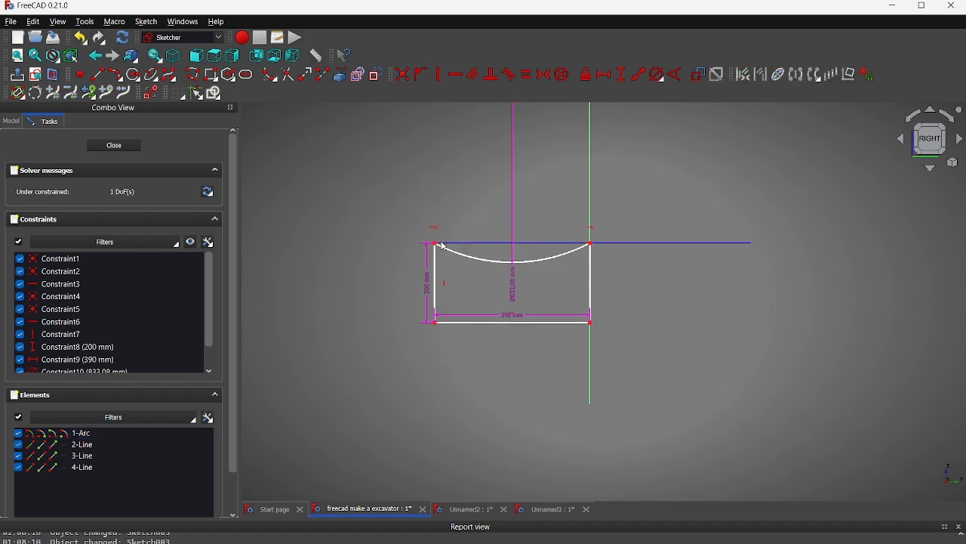
mouse_move(439, 269)
mouse_down()
mouse_move(408, 270)
mouse_move(416, 272)
mouse_up()
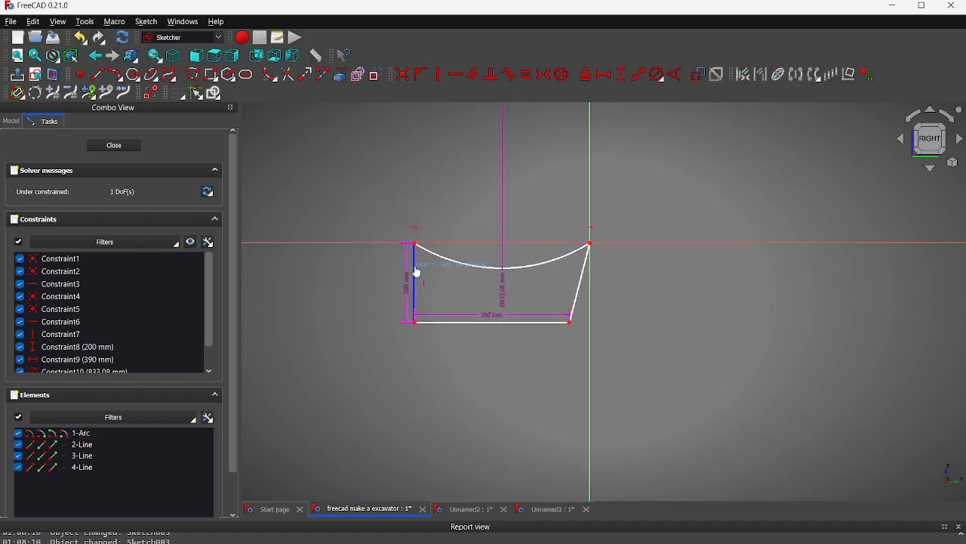
- Constrain the slanted side of the profile at the origin to be vertical and close the sketch
click(578, 299)
click(443, 77)
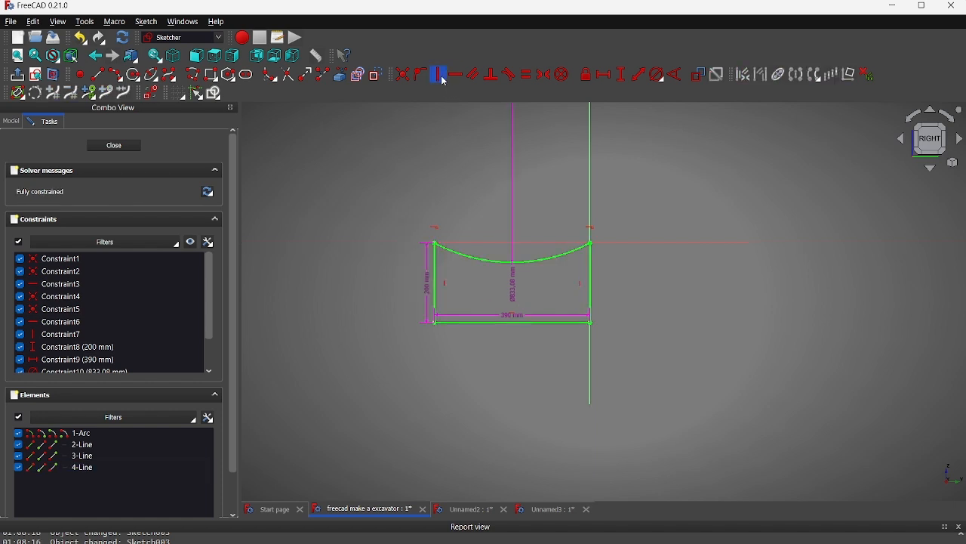
click(113, 146)
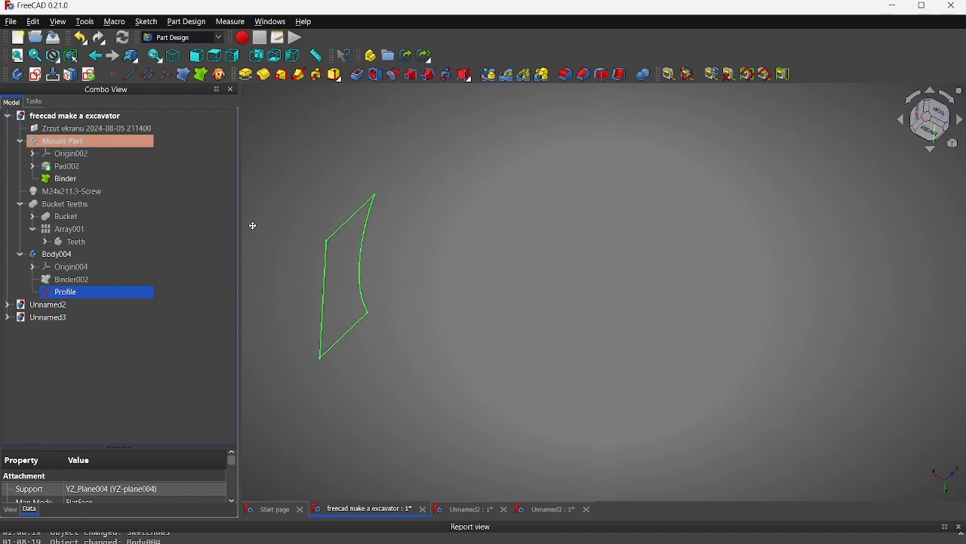
- Examine how the profile lies relative to the origin planes of Body004, showing the planes temporarily and hiding them again
click(72, 266)
ctrl+click(72, 279)
click(599, 304)
mouse_move(600, 305)
middle_down()
mouse_move(390, 214)
mouse_move(561, 240)
middle_up()
mouse_move(747, 273)
middle_down()
mouse_move(584, 324)
mouse_move(868, 304)
mouse_move(900, 349)
mouse_move(845, 193)
mouse_move(836, 189)
mouse_move(808, 227)
mouse_move(849, 183)
middle_up()
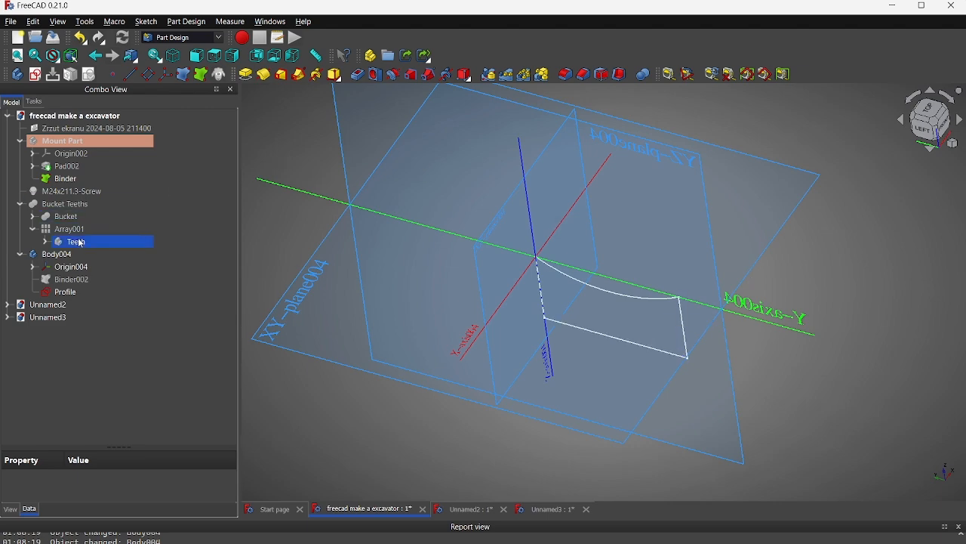
click(72, 267)
key(space)
middle_drag(555, 276, 380, 304)
click(570, 302)
middle_drag(525, 318, 390, 440)
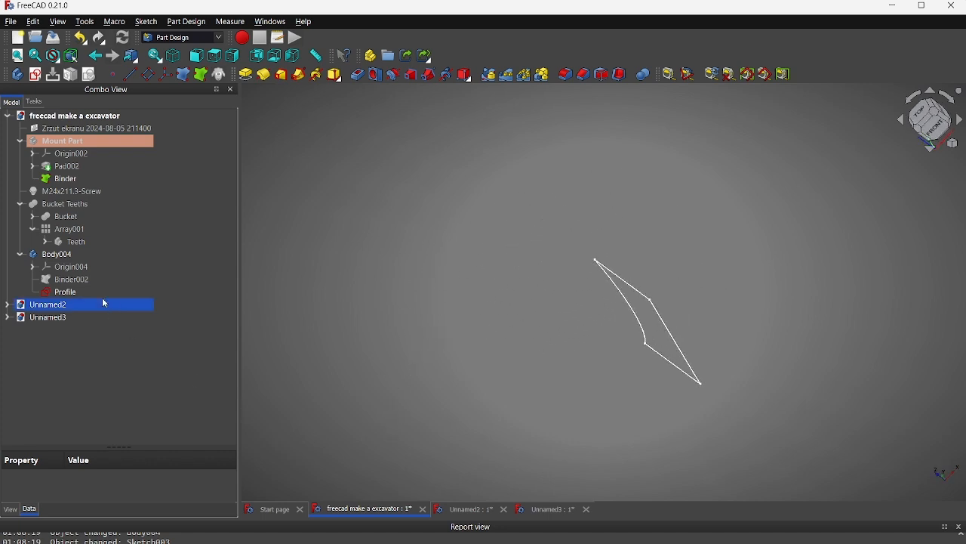
mouse_move(775, 352)
middle_down()
mouse_move(731, 349)
mouse_move(763, 354)
middle_up()
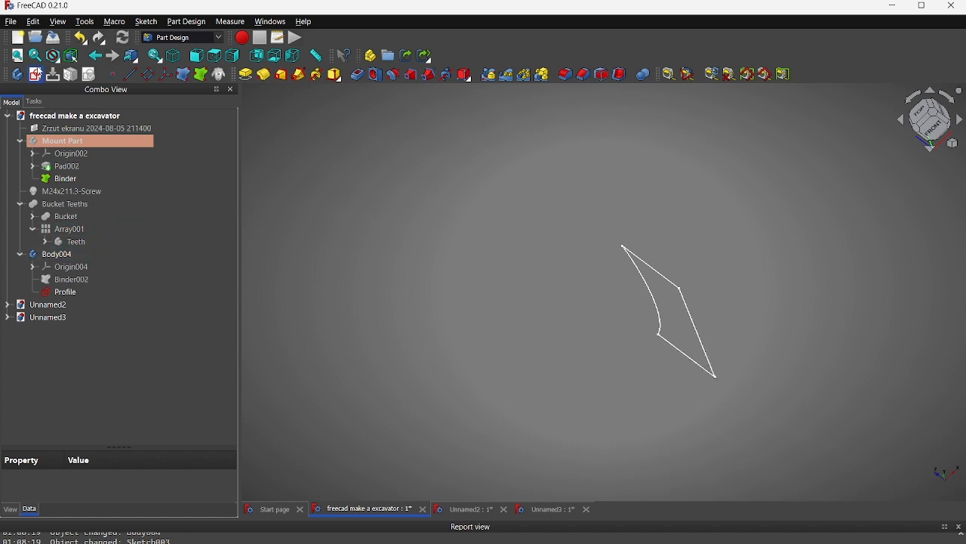
- Start a new sketch and show the origin planes of Body004 for reference
click(36, 74)
scroll(611, 275, down, 5)
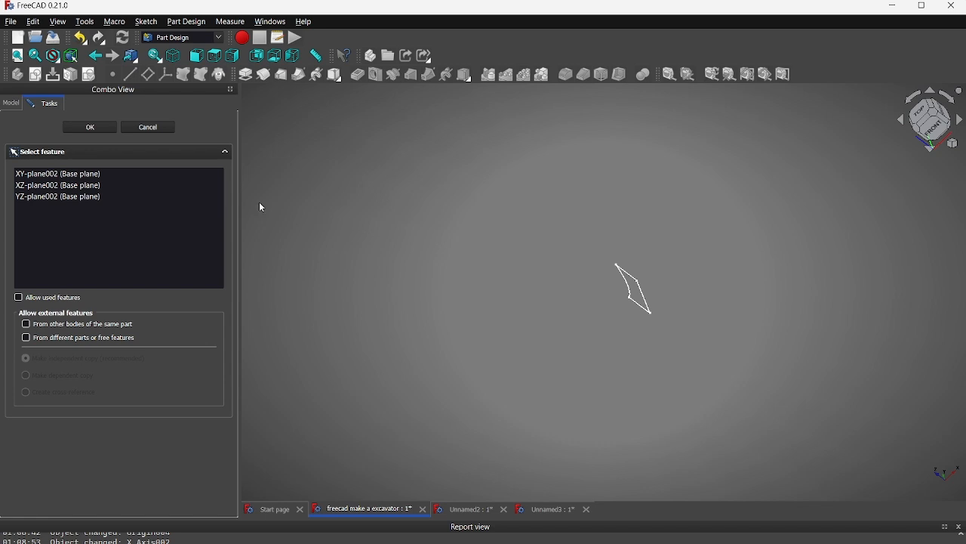
click(11, 103)
click(75, 270)
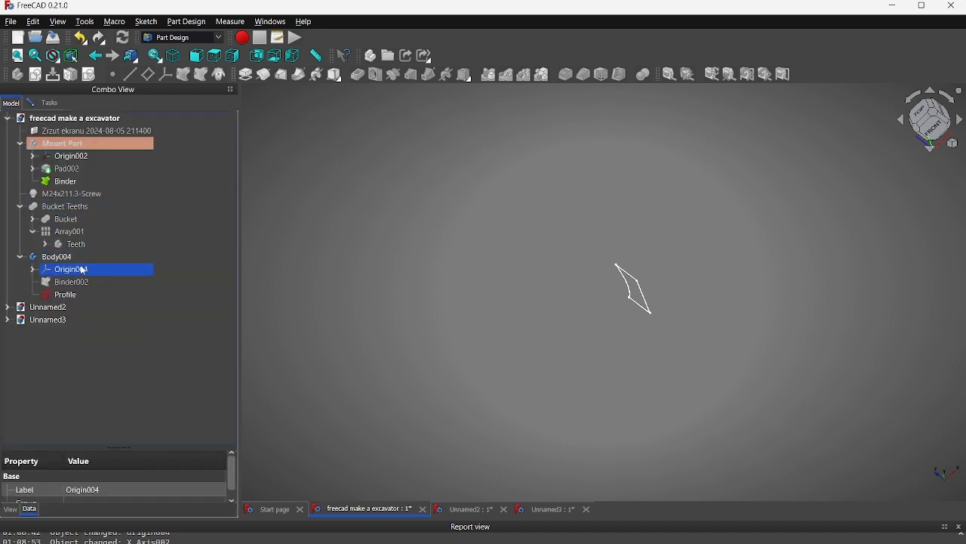
click(710, 263)
mouse_move(710, 259)
middle_down()
mouse_move(678, 269)
mouse_move(710, 259)
mouse_move(703, 257)
middle_up()
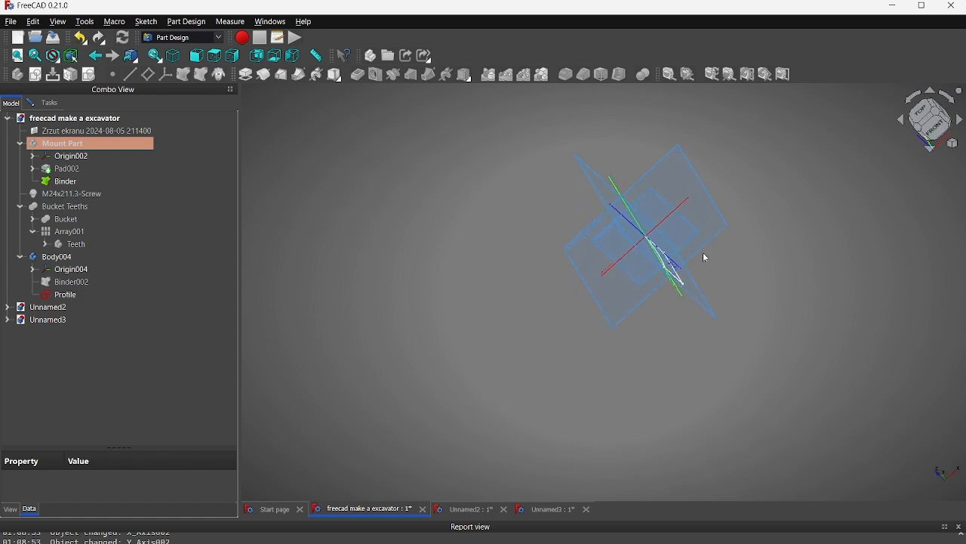
- Place the new sketch on the XZ-plane002 base plane
click(608, 242)
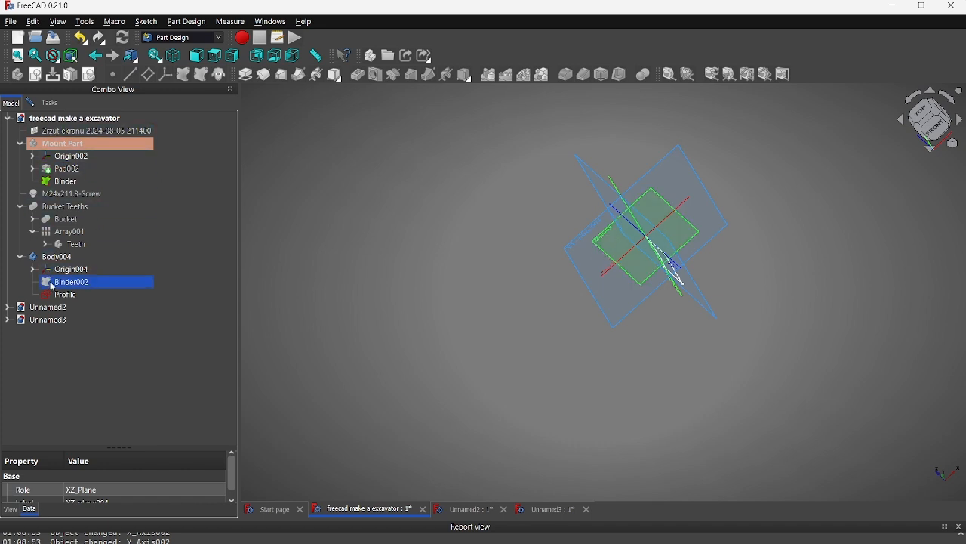
click(59, 104)
click(79, 174)
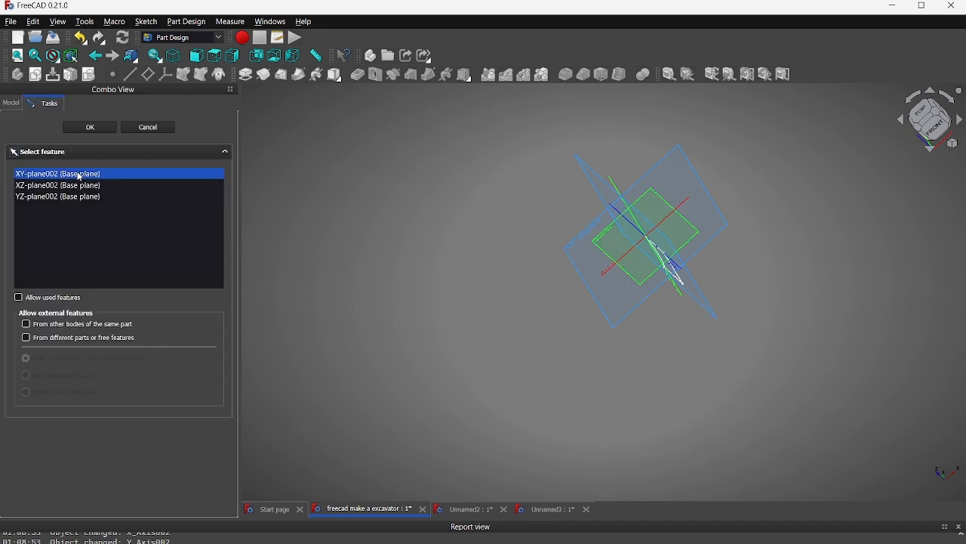
scroll(522, 200, up, 5)
click(105, 188)
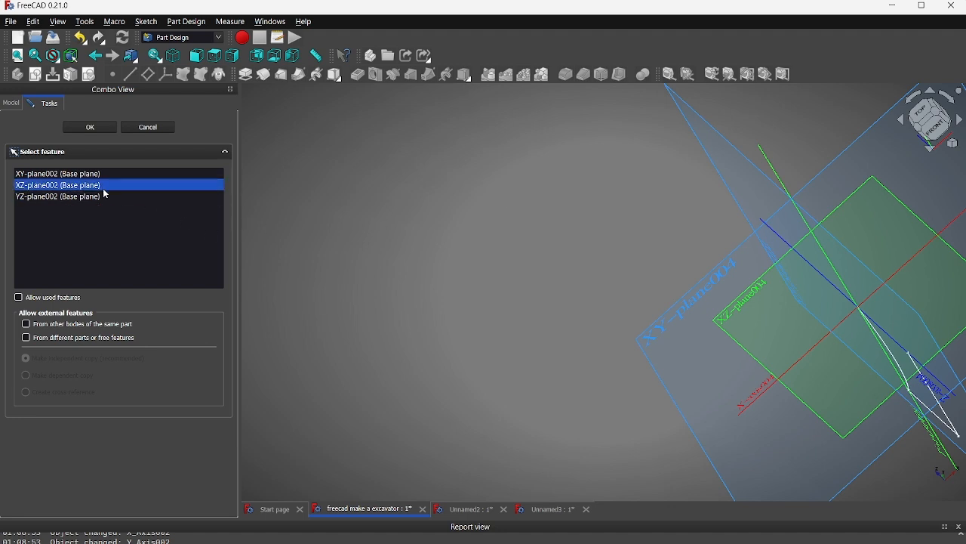
double_click(105, 191)
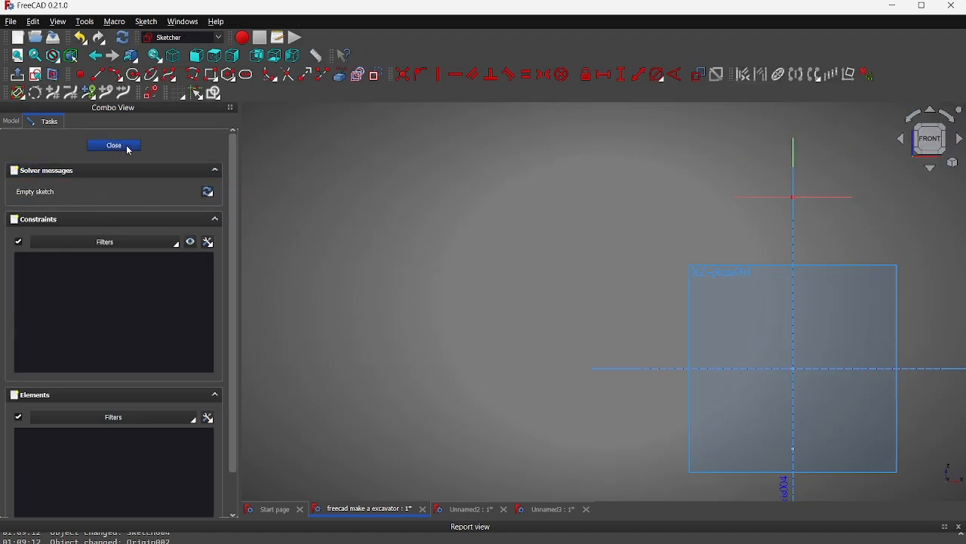
- Hide the origin planes of Body004 while the empty sketch is open
scroll(511, 304, down, 5)
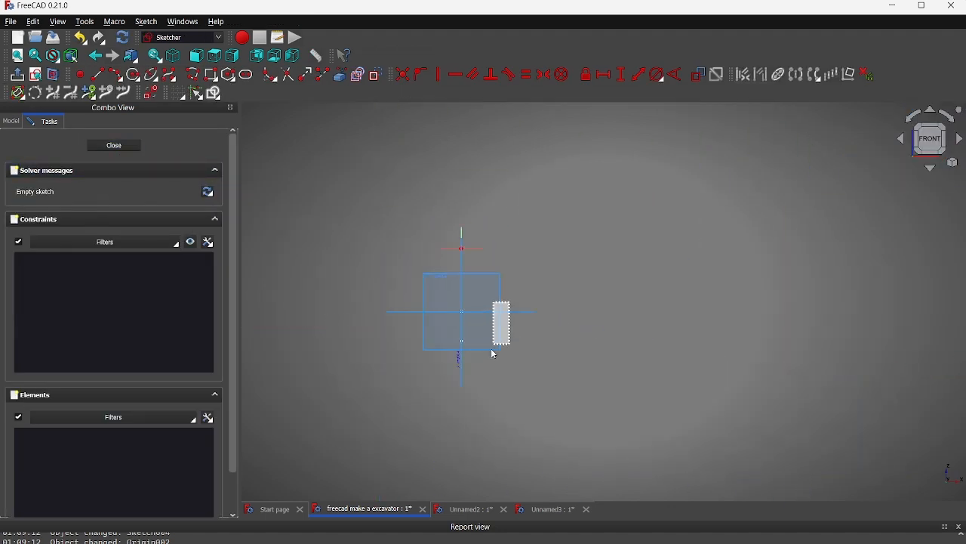
mouse_move(509, 352)
middle_down()
mouse_move(536, 395)
mouse_move(655, 386)
mouse_move(507, 371)
middle_up()
scroll(509, 377, up, 3)
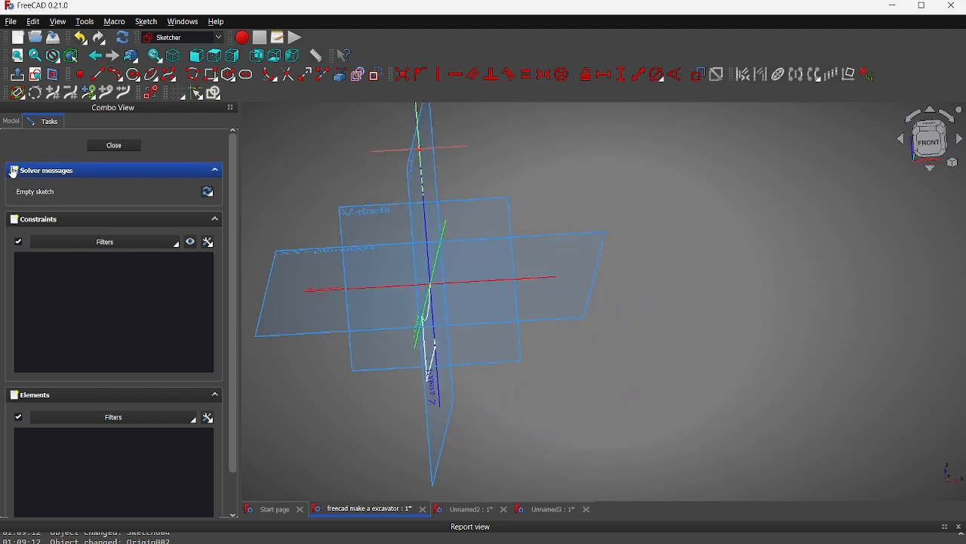
click(11, 120)
click(61, 300)
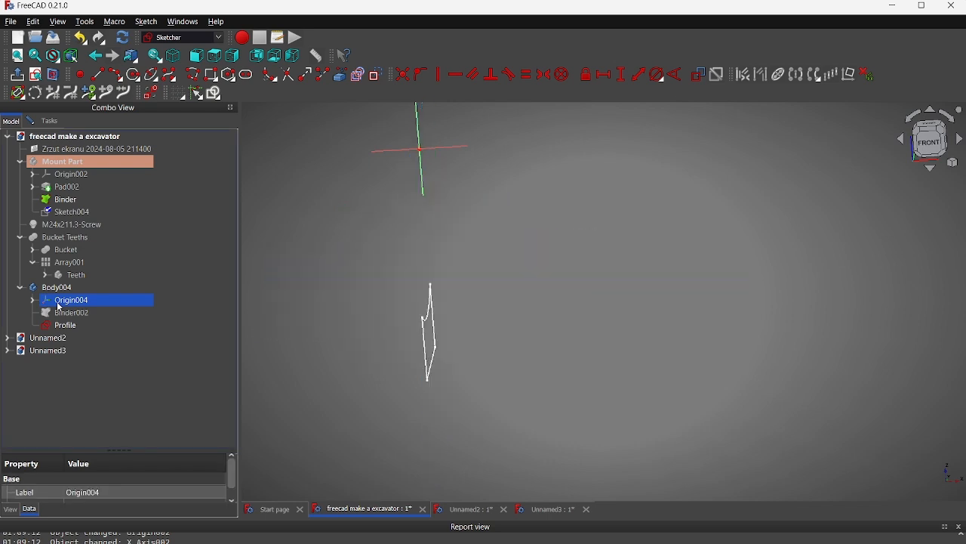
- Try to link a corner of the body's profile as external geometry and close the empty sketch
scroll(409, 315, up, 3)
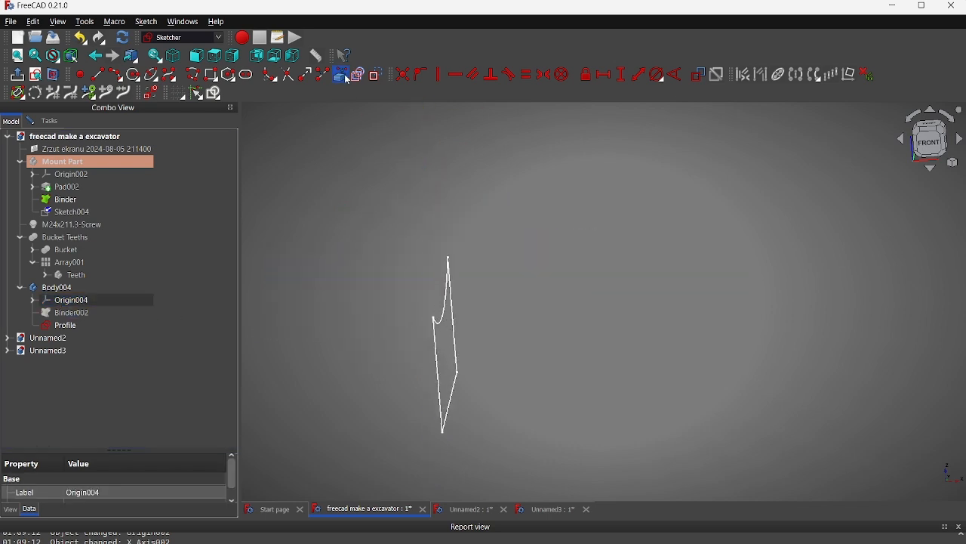
click(422, 446)
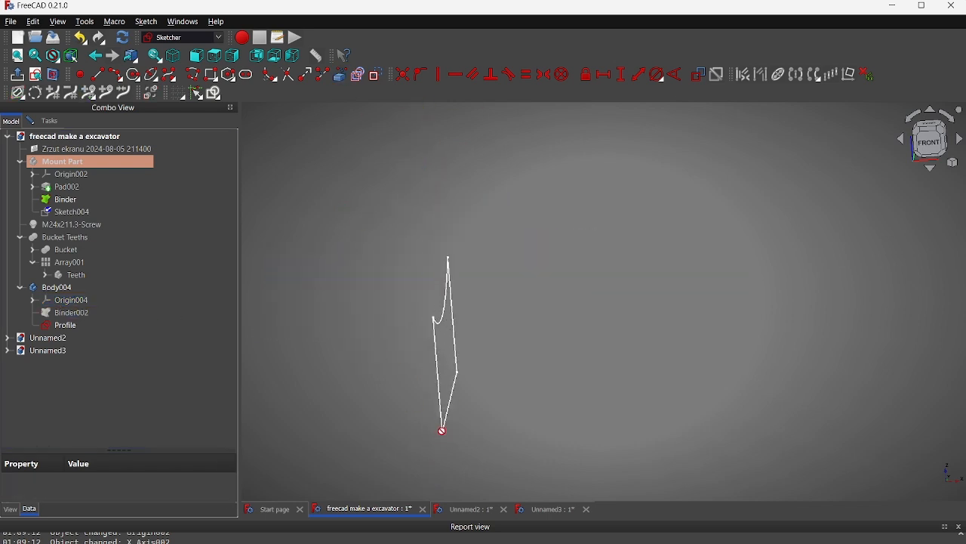
mouse_move(475, 437)
middle_down()
mouse_move(379, 442)
mouse_move(482, 411)
mouse_move(503, 384)
middle_up()
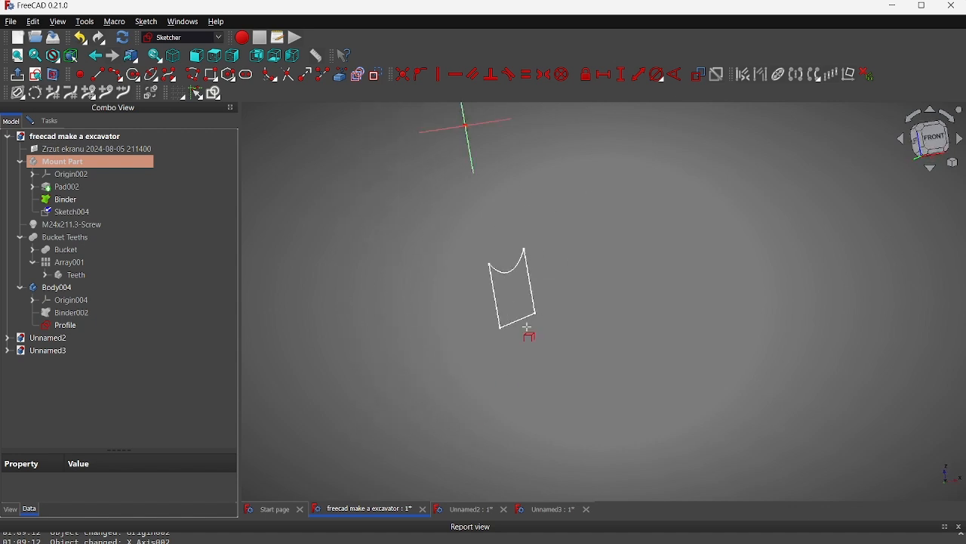
scroll(538, 279, up, 3)
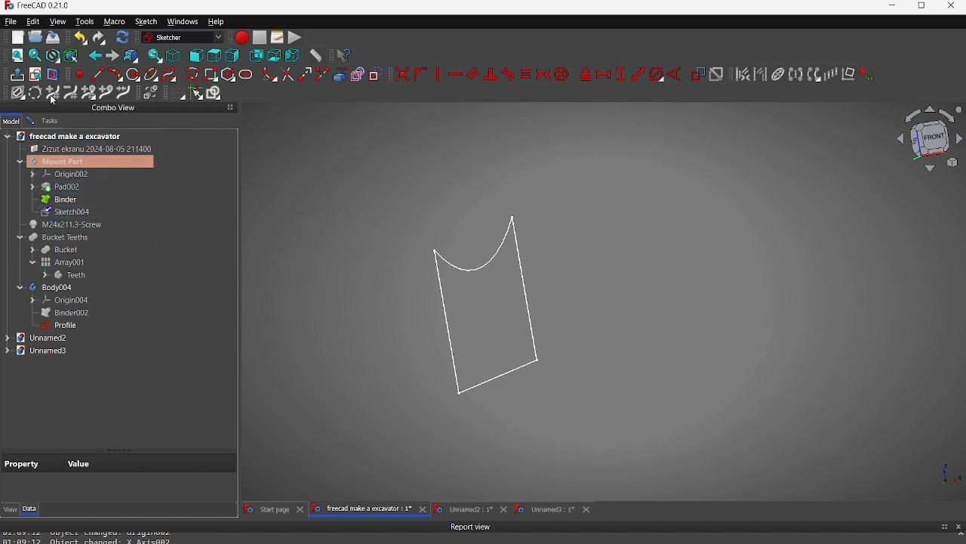
click(49, 120)
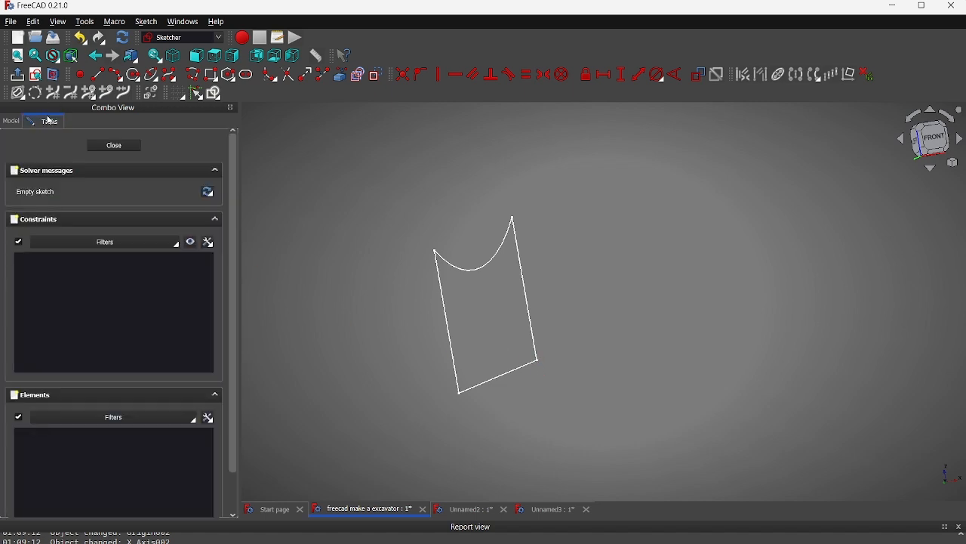
click(114, 145)
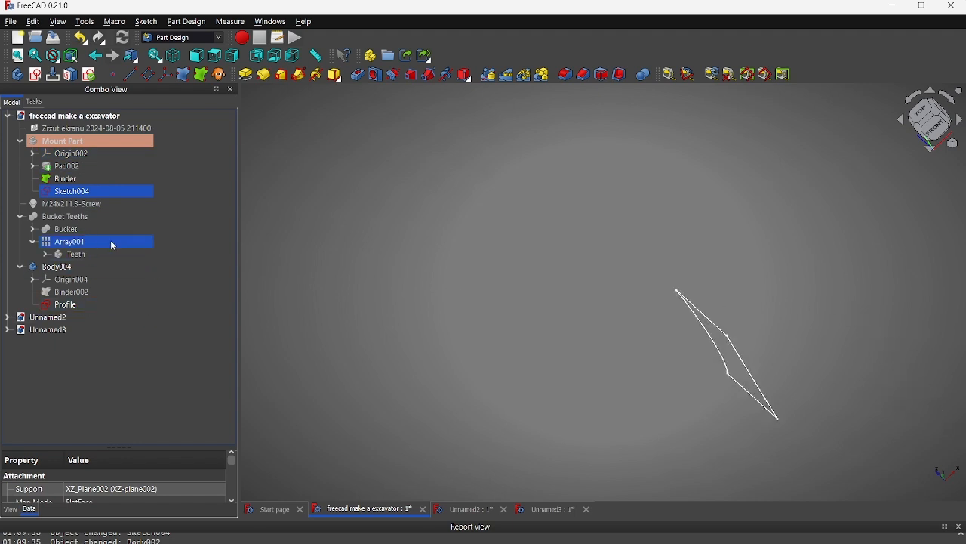
- Start another new sketch and show the origin planes of Body004 again
middle_drag(601, 332, 406, 279)
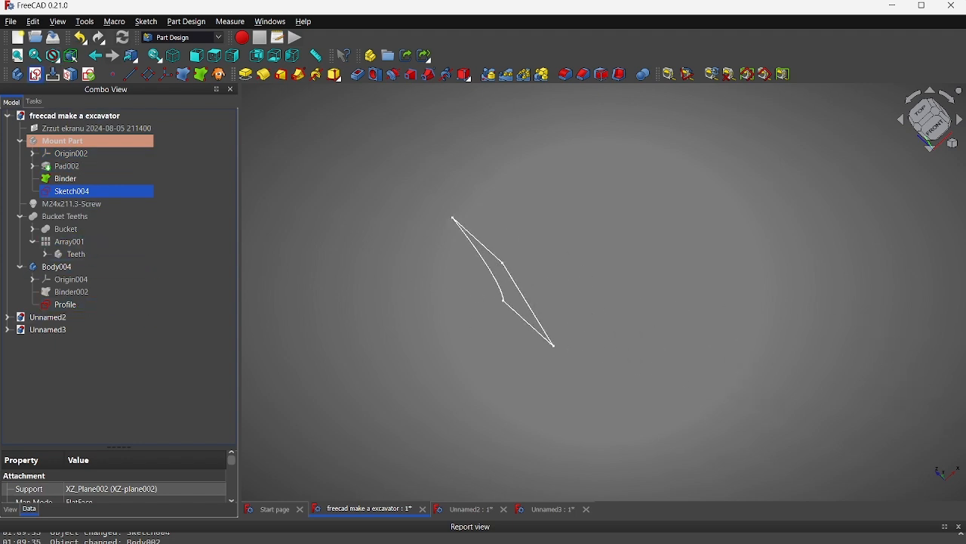
click(35, 74)
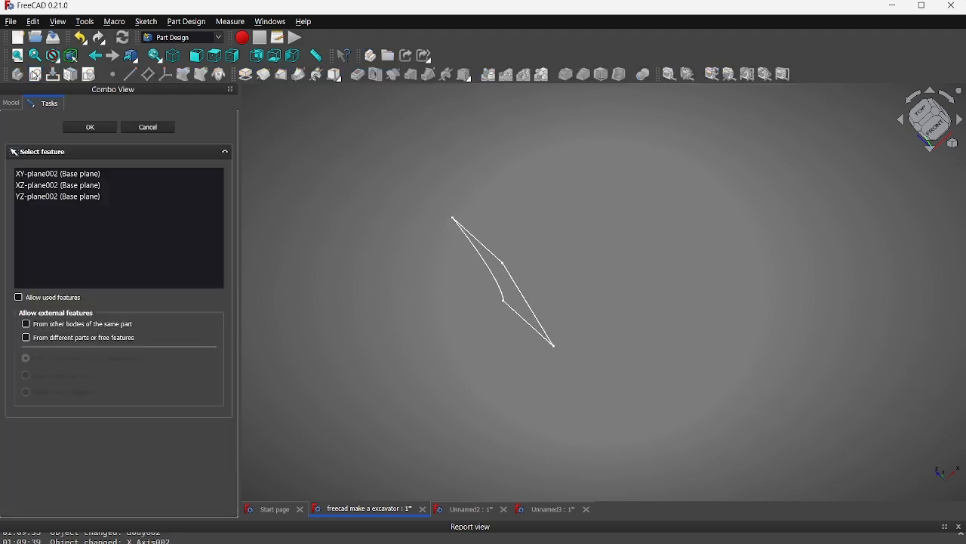
click(12, 103)
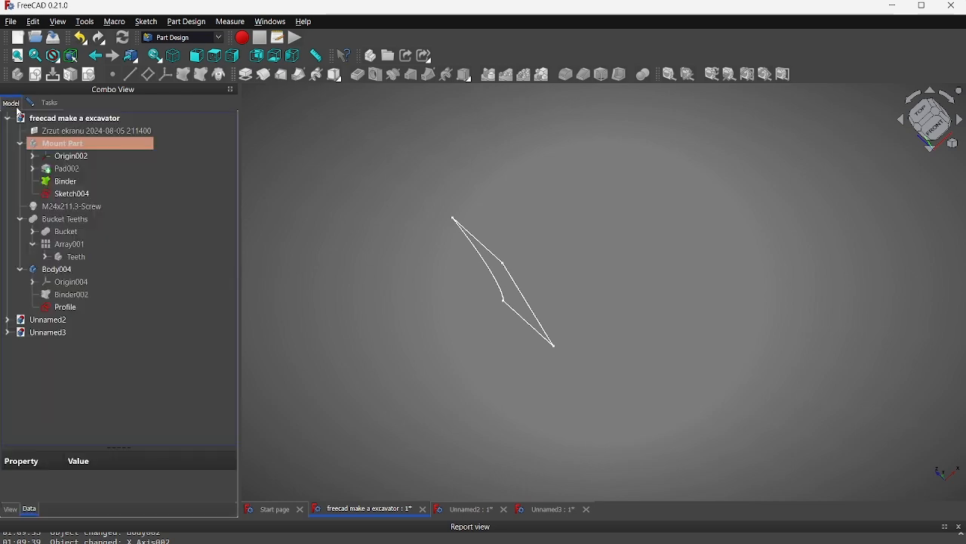
click(79, 287)
key(space)
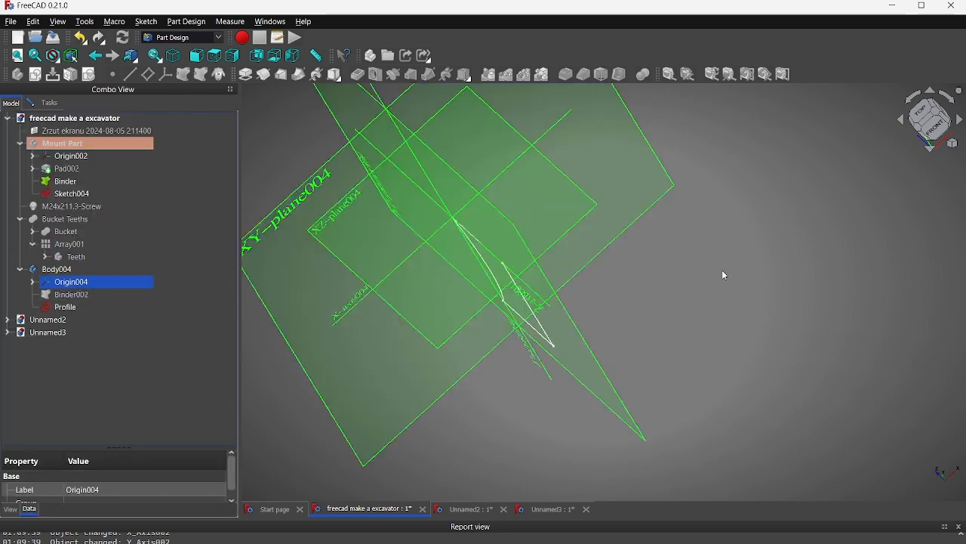
click(723, 273)
mouse_move(730, 270)
middle_down()
mouse_move(584, 341)
mouse_move(478, 375)
mouse_move(475, 389)
mouse_move(608, 384)
mouse_move(552, 509)
middle_up()
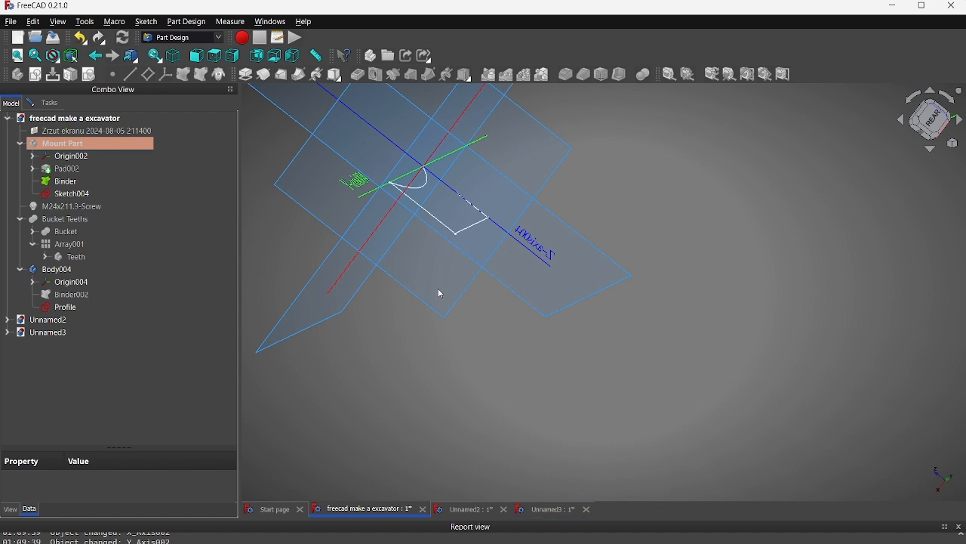
- Try picking XZ-plane004 in the model and create the sketch on the XZ-plane002 base plane
click(47, 102)
middle_drag(376, 264, 543, 370)
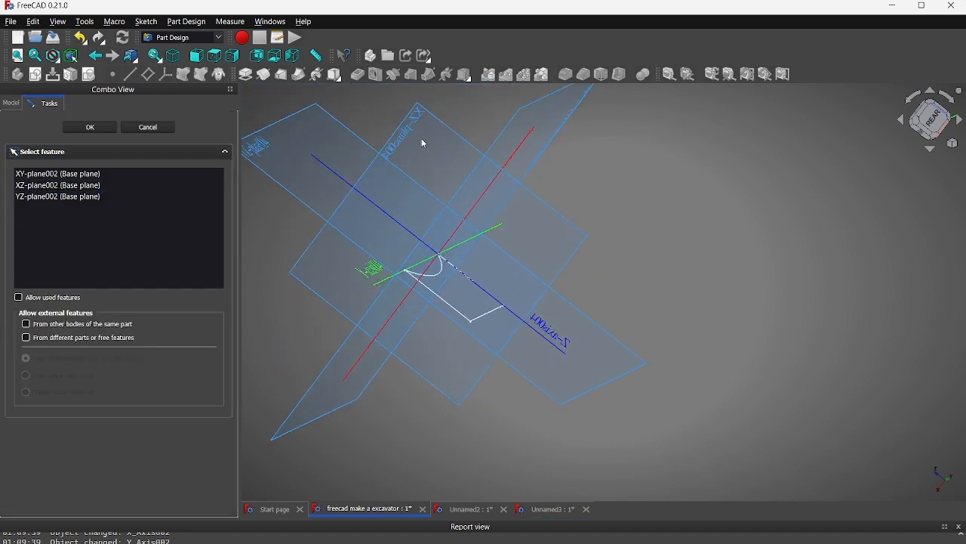
click(419, 114)
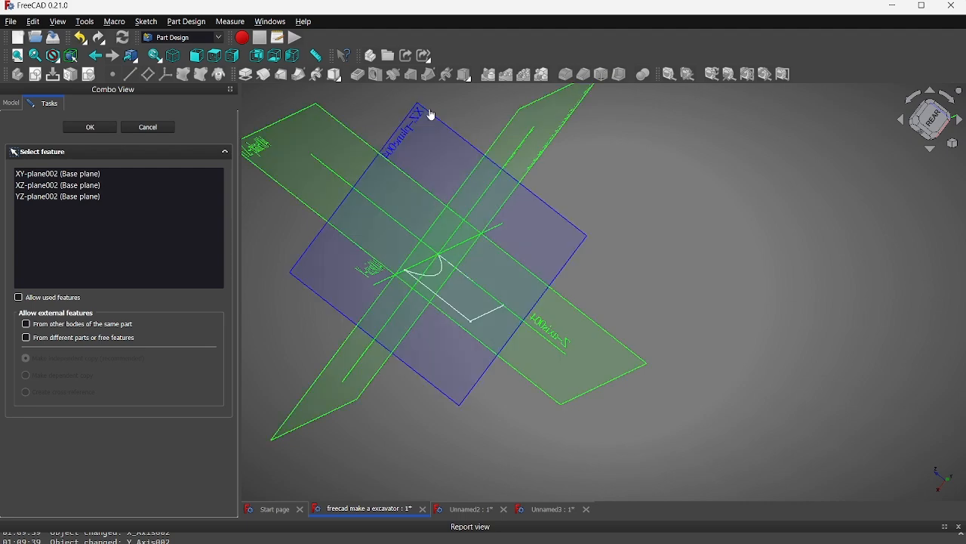
click(445, 105)
click(421, 118)
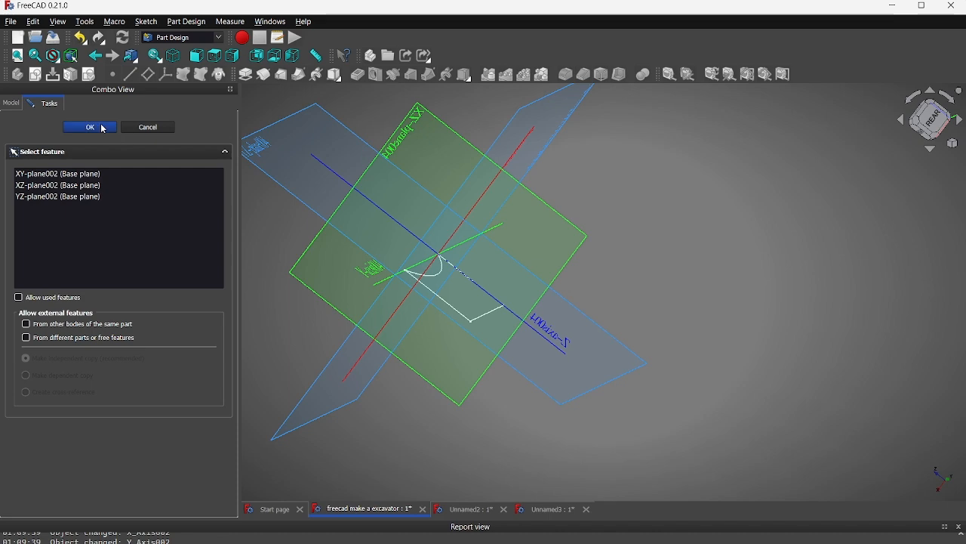
click(94, 175)
click(90, 185)
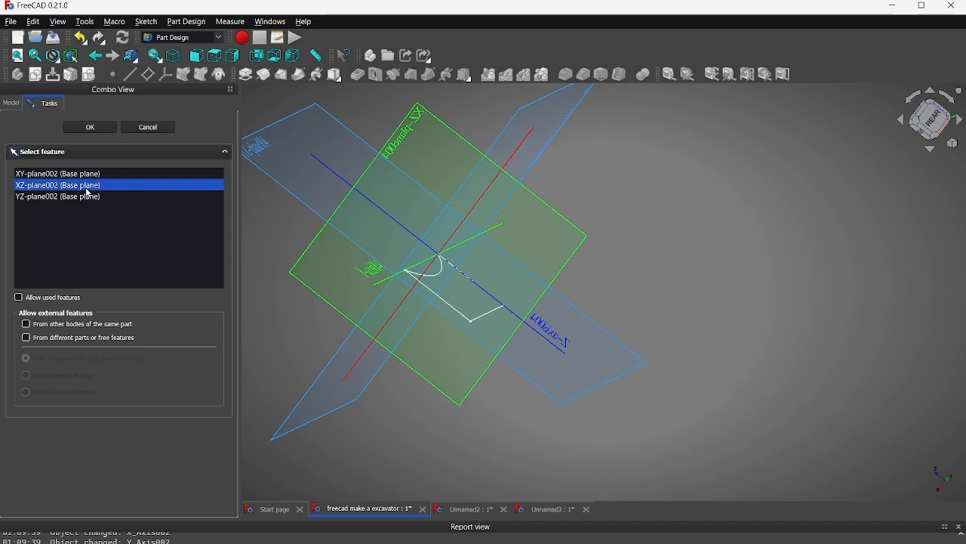
mouse_move(538, 212)
middle_down()
mouse_move(578, 234)
mouse_move(456, 341)
mouse_move(383, 325)
mouse_move(275, 271)
middle_up()
middle_drag(398, 311, 318, 269)
- Hide the origin of Body004 so only the profile and the new sketch's axes are displayed
click(13, 122)
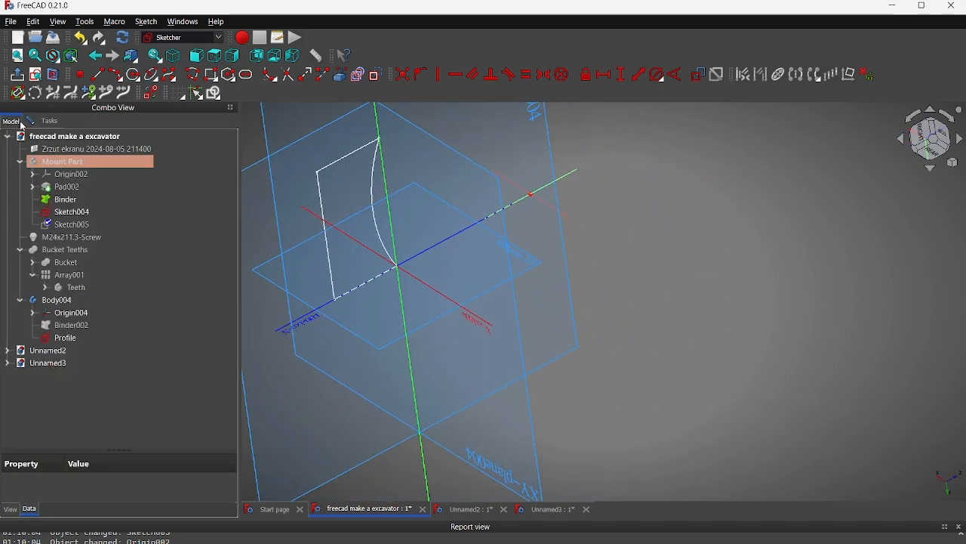
click(68, 313)
key(space)
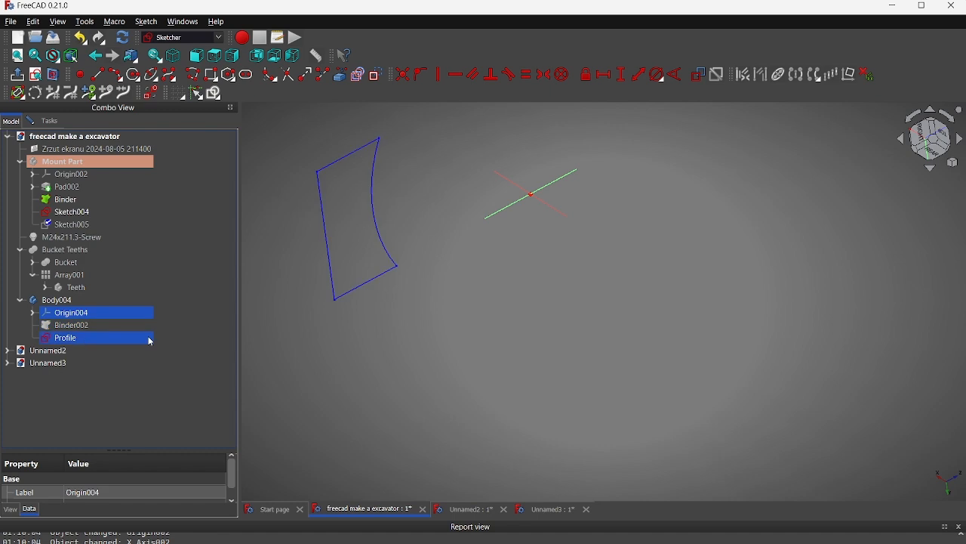
- Try to link the lower end of the profile as external geometry and leave the still empty sketch
scroll(382, 312, up, 4)
middle_drag(383, 313, 505, 424)
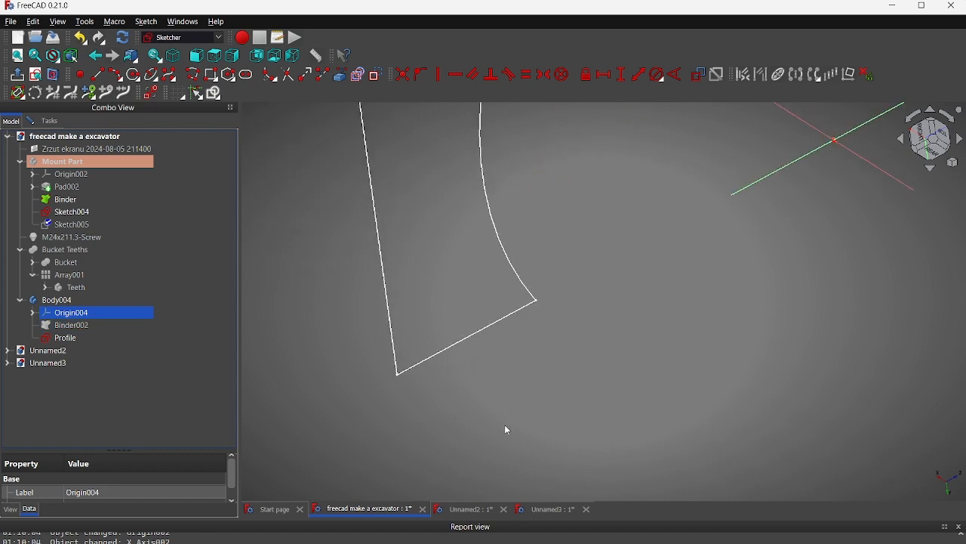
click(340, 74)
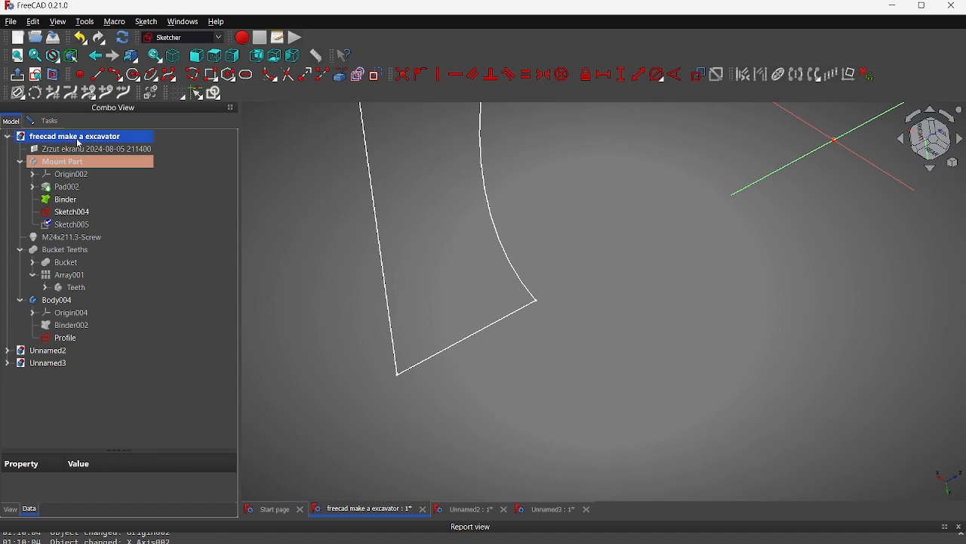
click(45, 122)
click(115, 149)
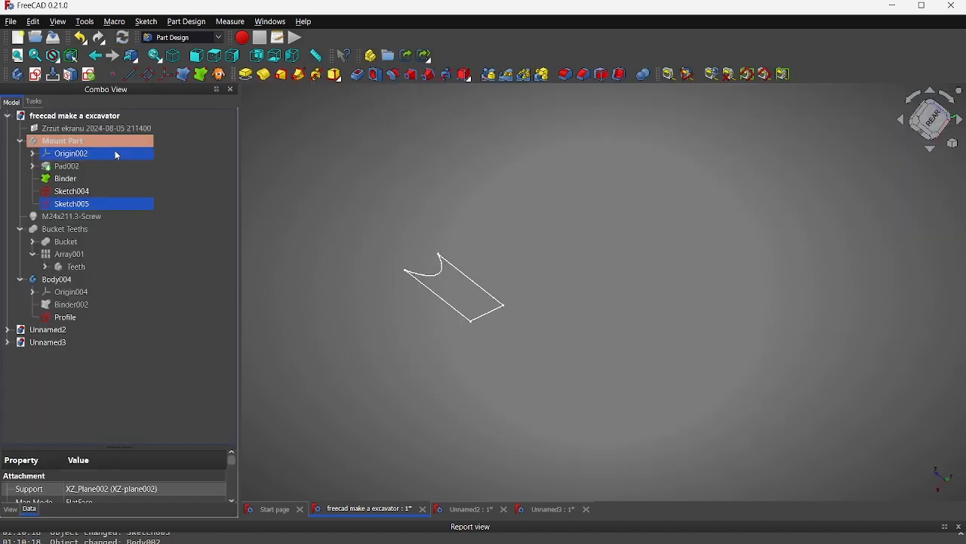
- Show the origin planes of Body004 and create a new sketch on XZ-plane004
click(72, 293)
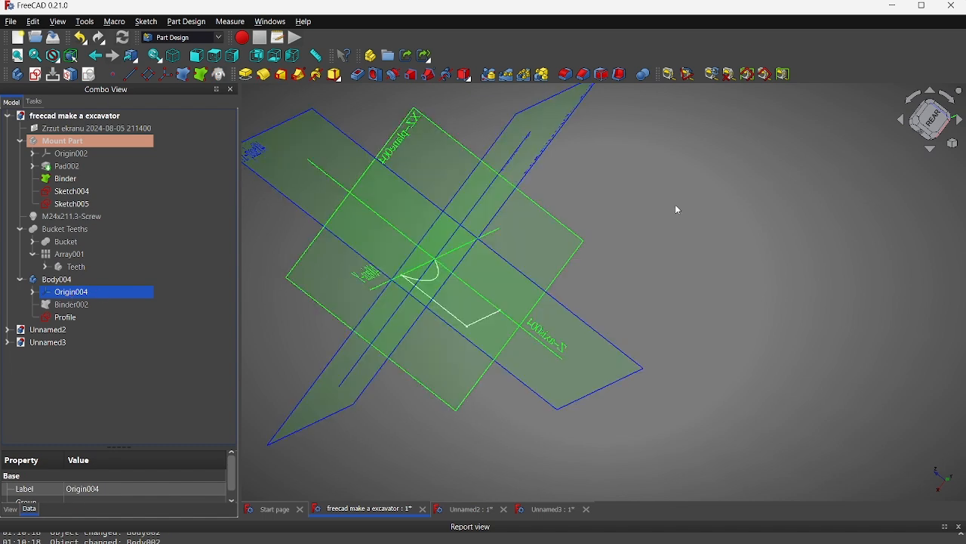
click(370, 144)
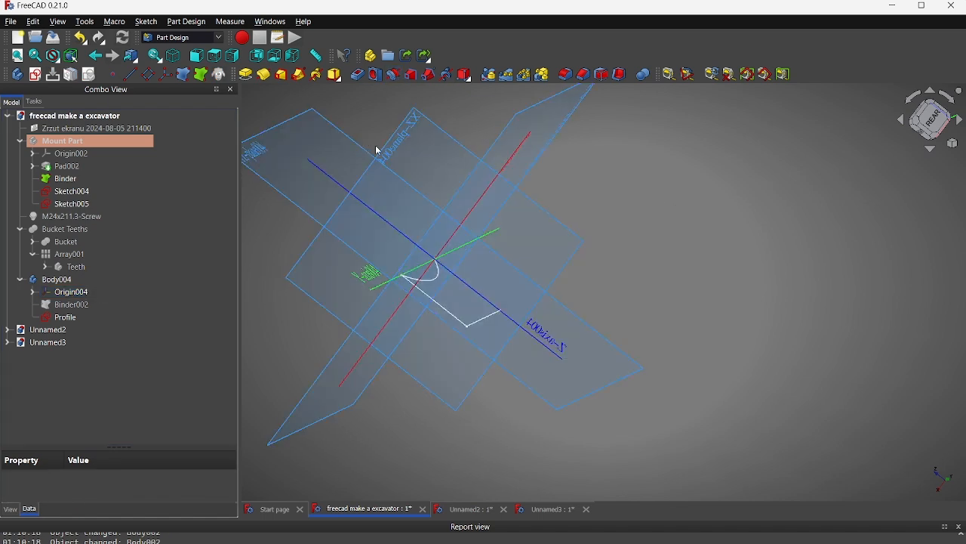
click(406, 137)
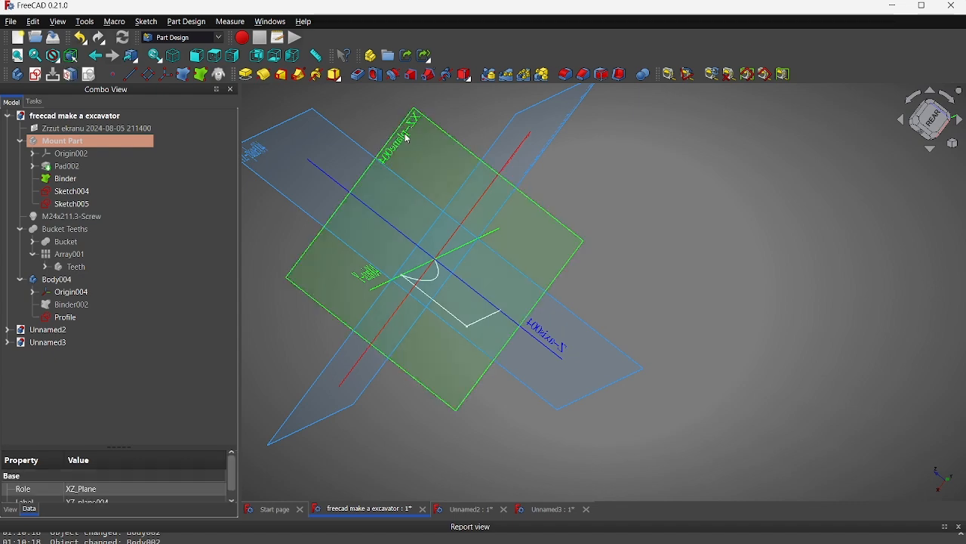
click(35, 76)
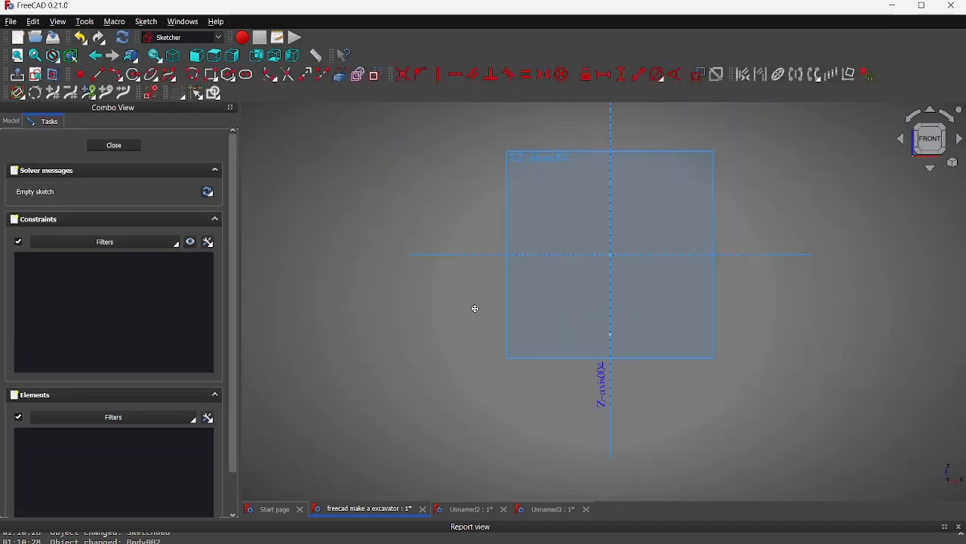
- Try to link the bucket profile's geometry as external geometry in this sketch, and close it while still empty
mouse_move(410, 366)
middle_down()
mouse_move(526, 362)
mouse_move(514, 372)
mouse_move(395, 367)
mouse_move(308, 310)
mouse_move(436, 334)
middle_up()
scroll(435, 334, up, 2)
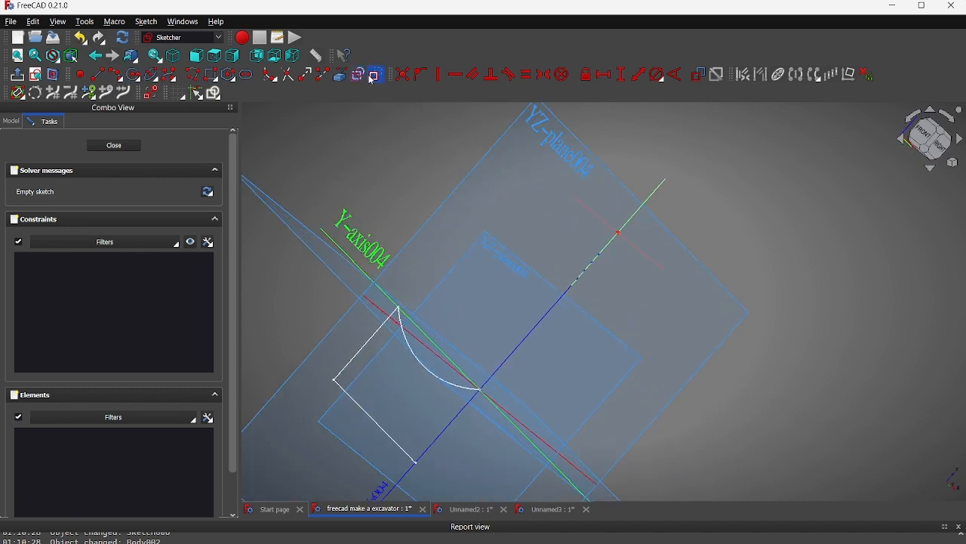
click(341, 73)
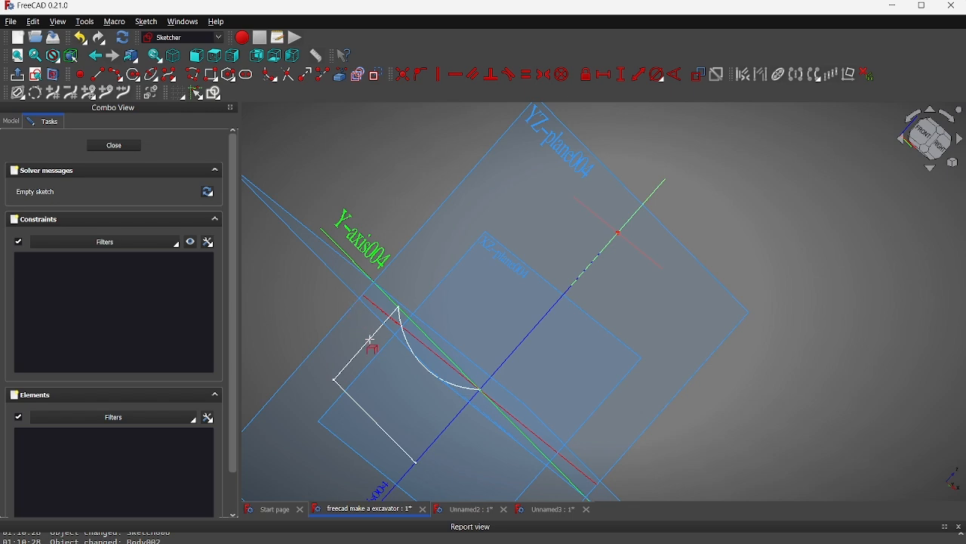
middle_drag(457, 378, 419, 294)
scroll(408, 360, up, 2)
middle_drag(392, 378, 295, 524)
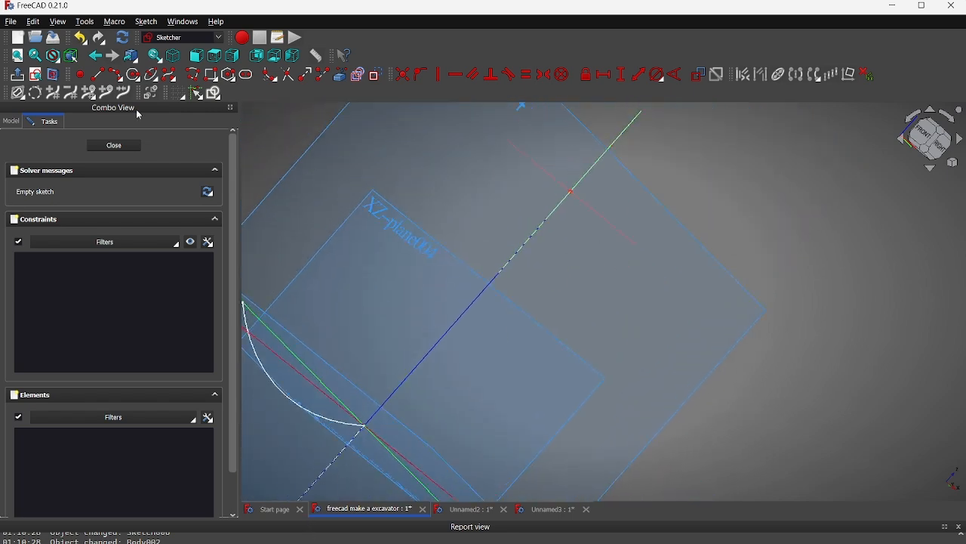
click(114, 145)
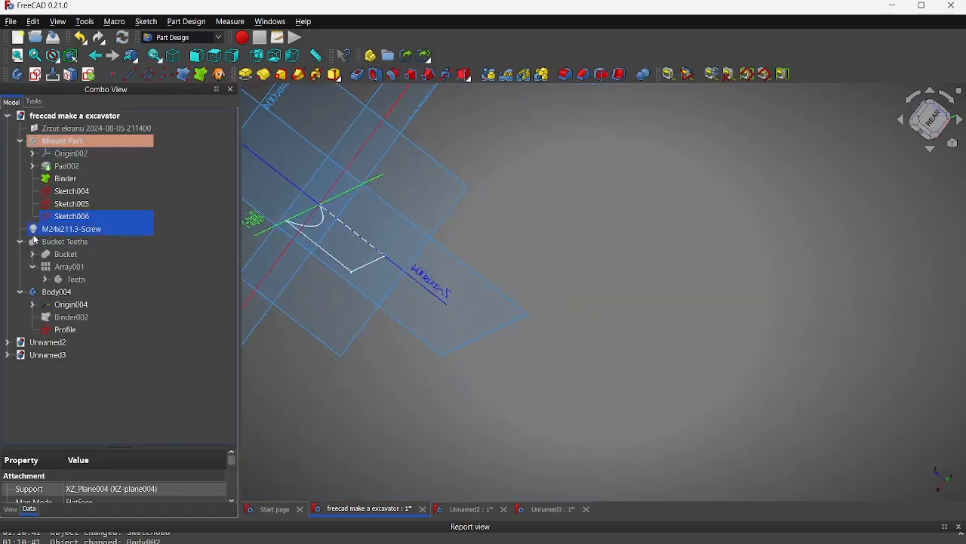
- Hide the origin of Body004 so that only the profile is displayed
click(67, 305)
key(space)
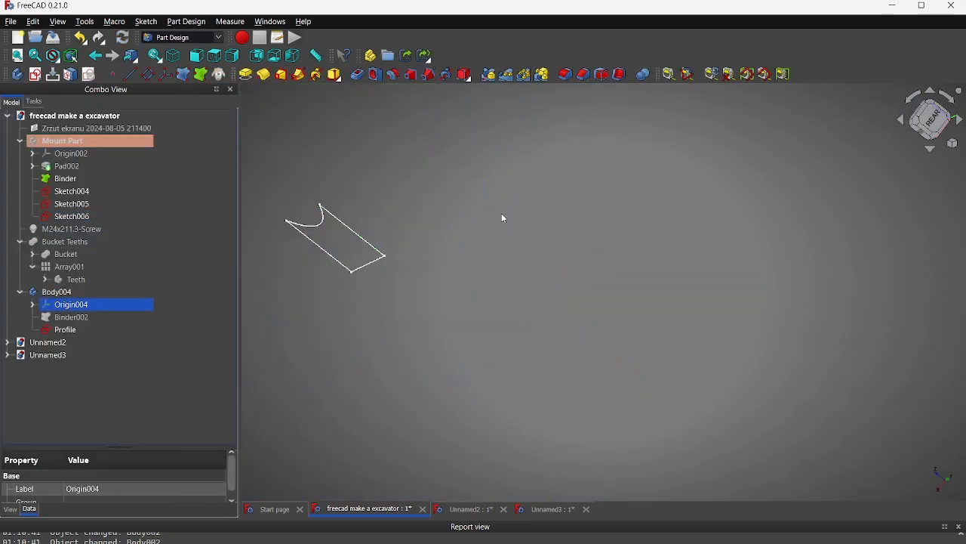
middle_drag(491, 219, 568, 228)
mouse_move(568, 227)
middle_down()
mouse_move(505, 244)
mouse_move(518, 248)
middle_up()
click(440, 256)
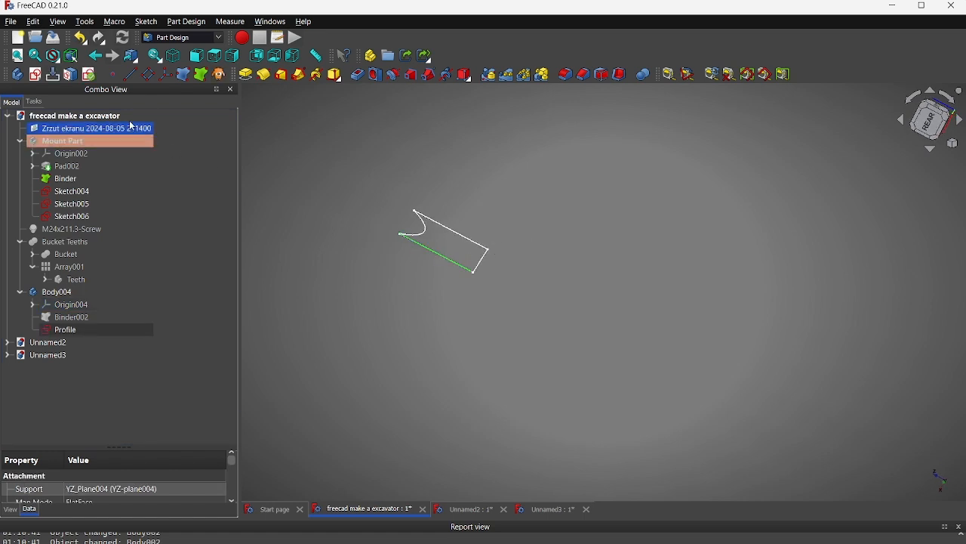
click(150, 76)
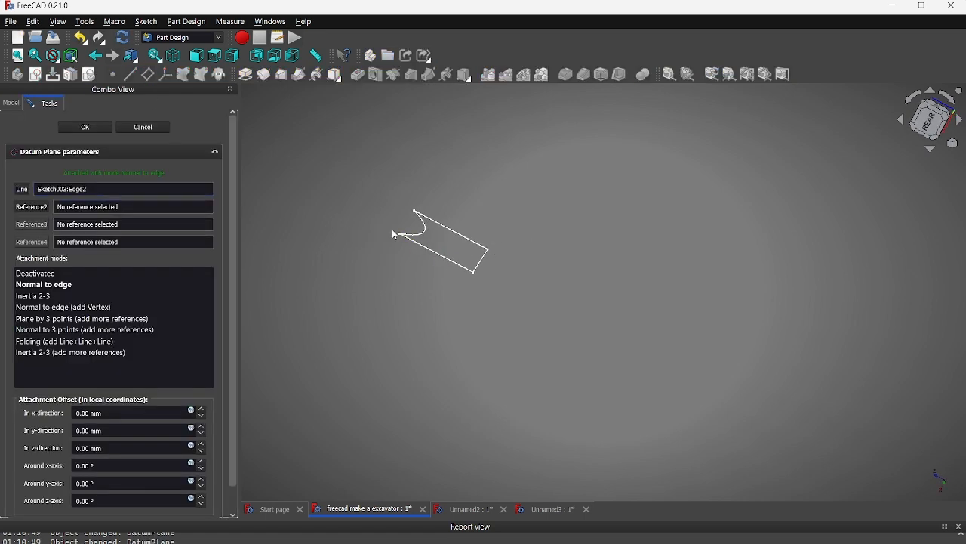
click(443, 260)
scroll(436, 256, down, 3)
click(147, 132)
- Show the origin planes of Body004 and try to create a datum plane on XZ-plane004 with an independent copy of the reference
click(73, 309)
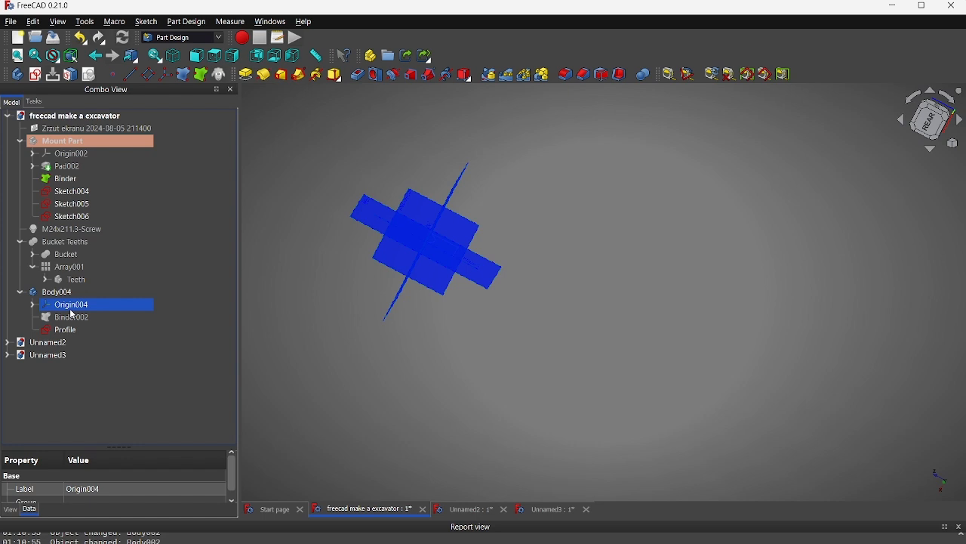
click(148, 74)
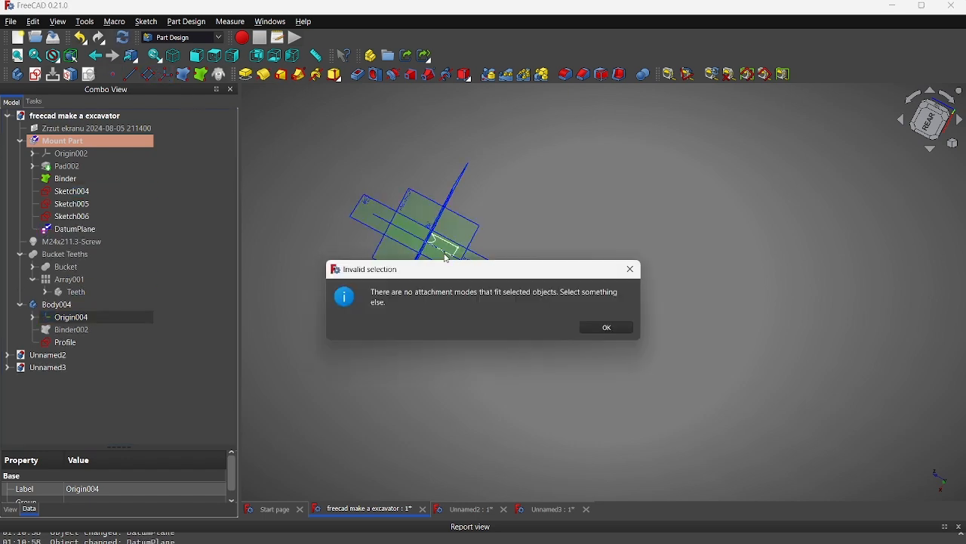
click(607, 327)
scroll(453, 286, up, 4)
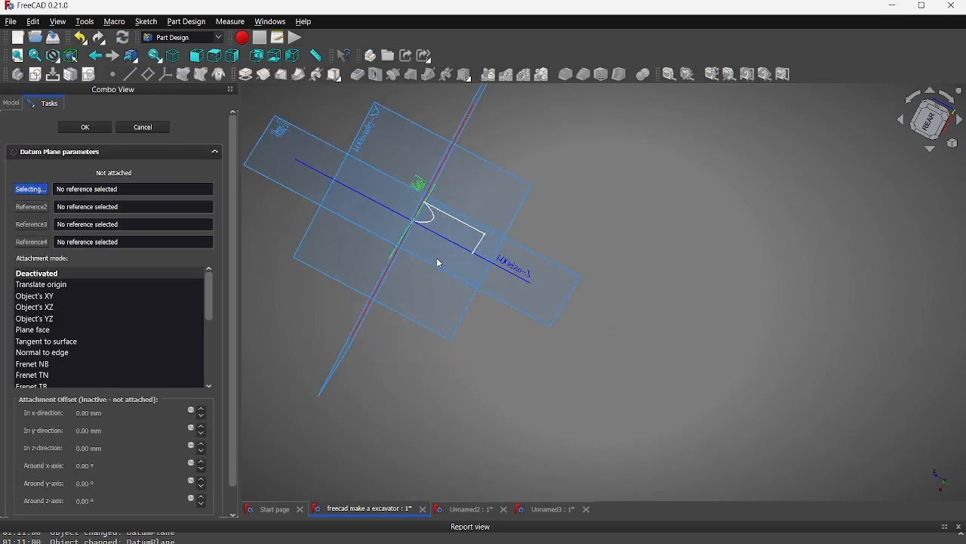
middle_drag(458, 315, 456, 378)
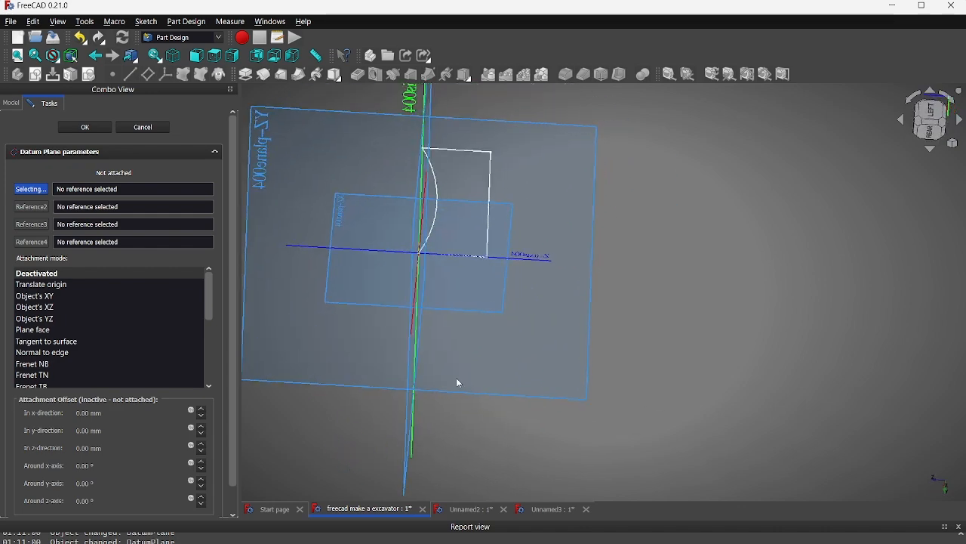
click(341, 204)
click(96, 126)
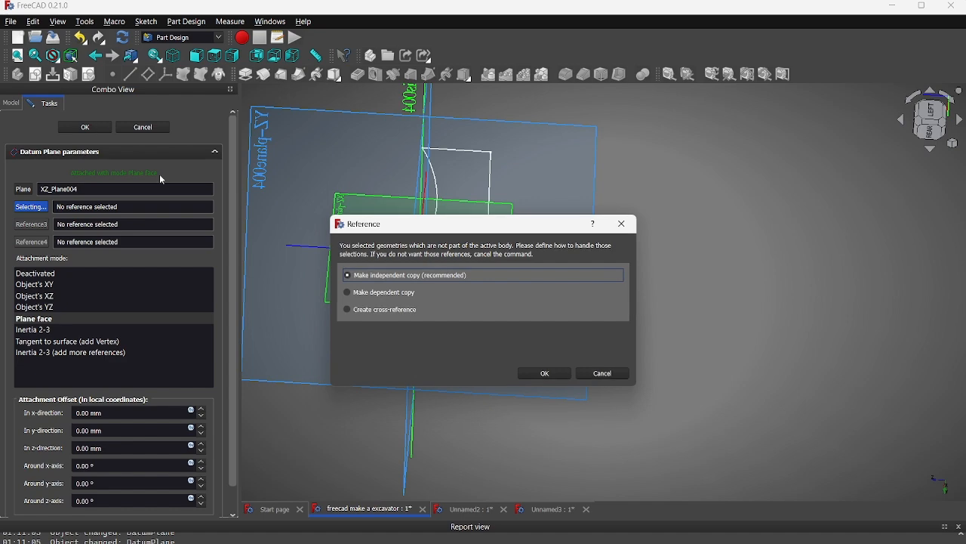
click(545, 374)
middle_drag(244, 330, 333, 348)
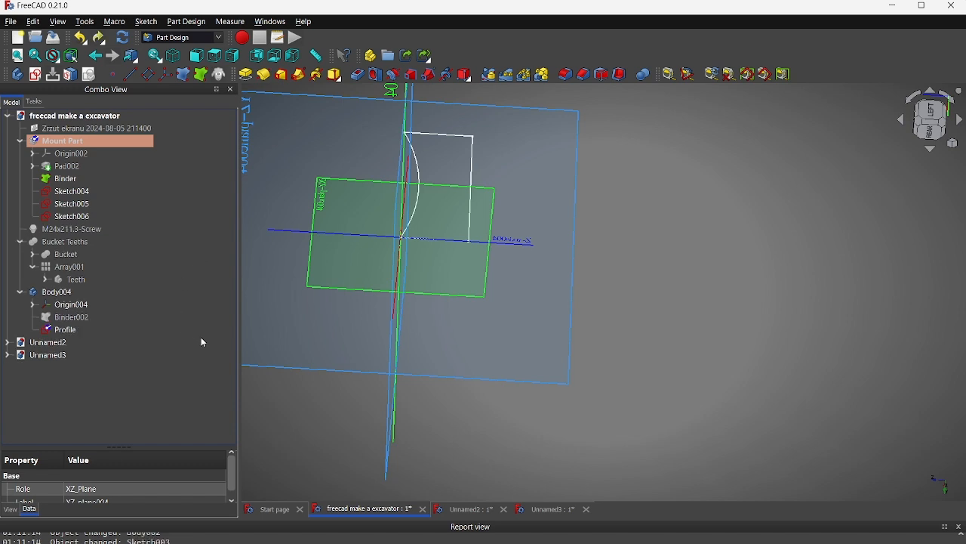
- Make Body004 the active body and create a new sketch in it on XZ-plane004
double_click(76, 292)
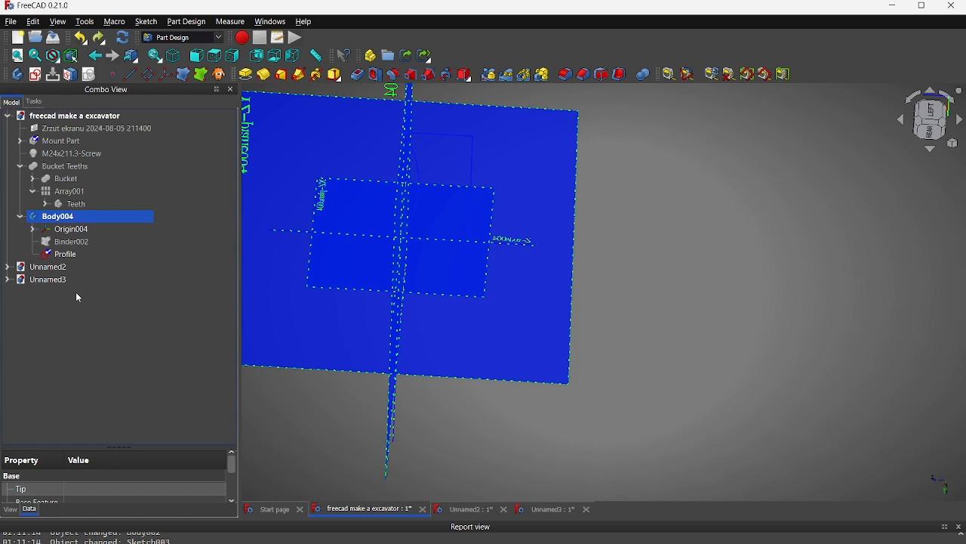
click(67, 254)
ctrl+click(51, 243)
mouse_move(651, 224)
middle_down()
mouse_move(642, 234)
mouse_move(656, 233)
middle_up()
click(641, 234)
middle_drag(311, 188, 401, 209)
click(339, 200)
click(35, 74)
- Hide the origin of Body004 while keeping the new sketch open for editing
mouse_move(439, 322)
middle_down()
mouse_move(491, 345)
mouse_move(524, 330)
mouse_move(337, 354)
mouse_move(363, 309)
mouse_move(390, 337)
mouse_move(378, 370)
middle_up()
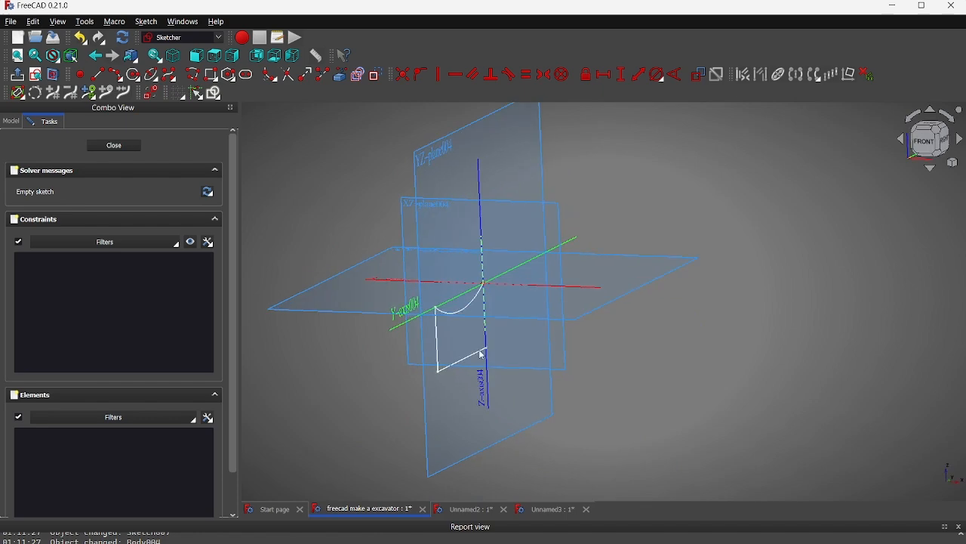
scroll(480, 352, up, 4)
mouse_move(481, 352)
middle_down()
mouse_move(384, 368)
mouse_move(207, 346)
middle_up()
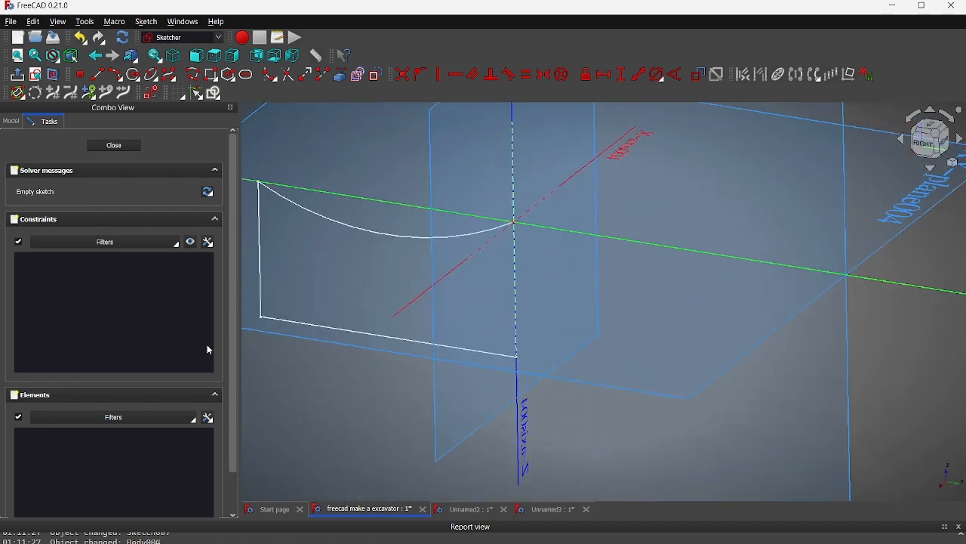
click(11, 121)
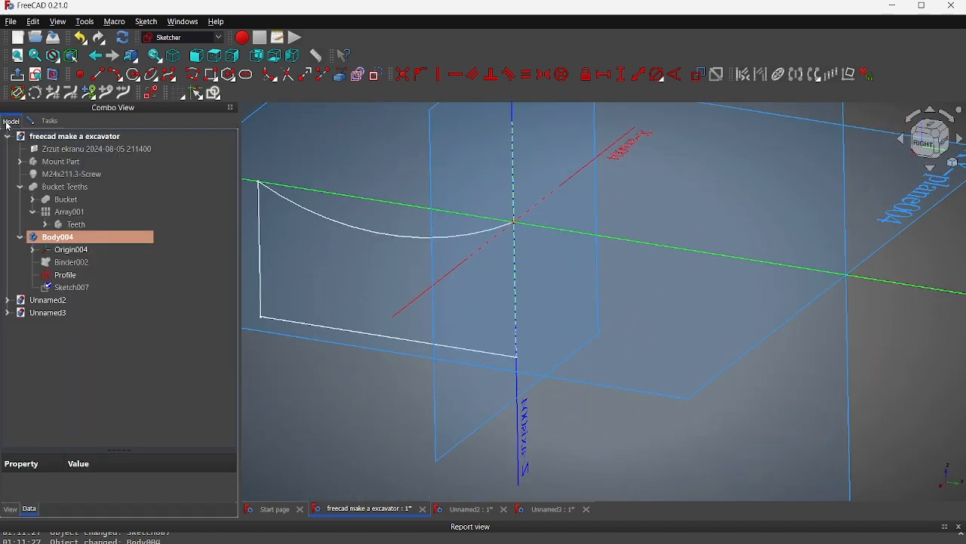
click(51, 257)
mouse_move(656, 300)
middle_down()
mouse_move(420, 328)
mouse_move(358, 302)
mouse_move(220, 311)
middle_up()
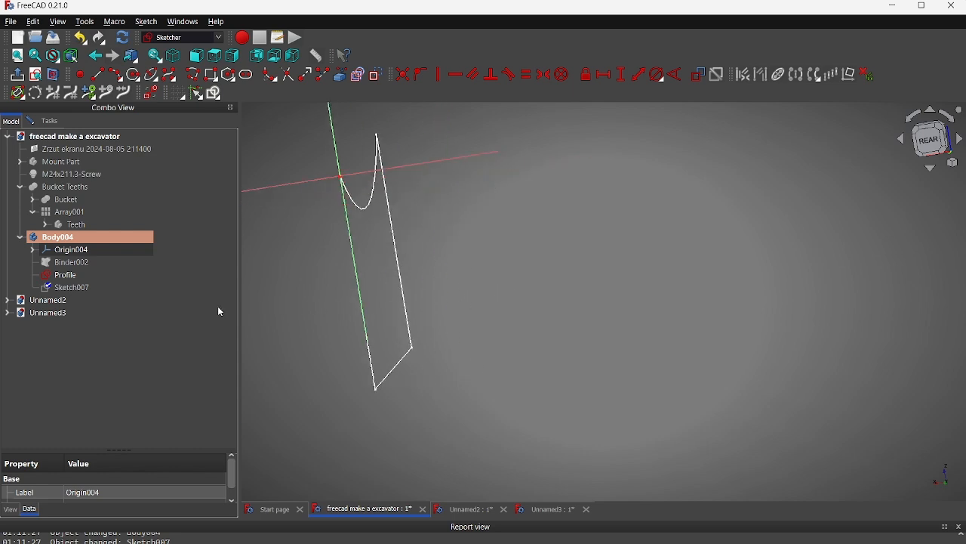
- Draw a sloping line from the sketch origin away from the profile, spanning about 482 mm horizontally
click(98, 75)
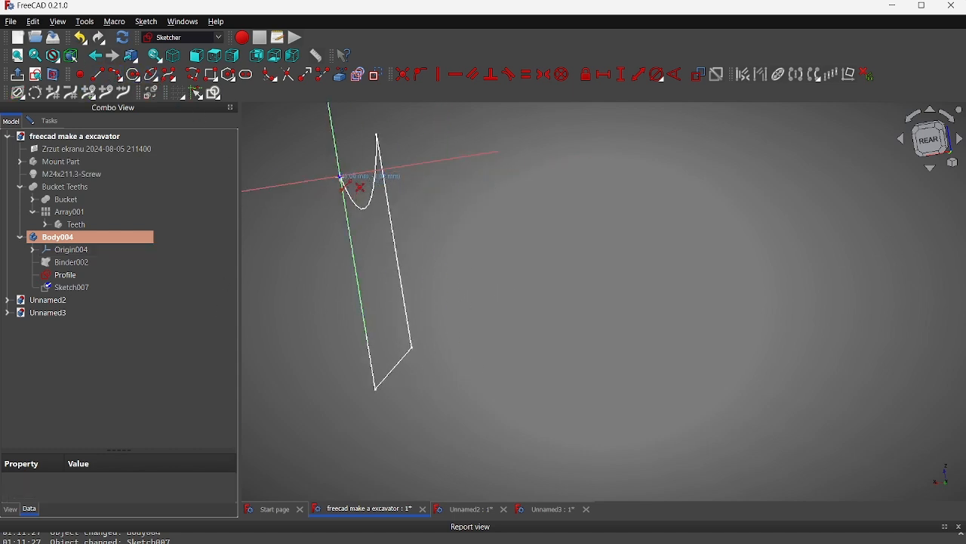
click(340, 176)
scroll(604, 255, down, 5)
middle_drag(604, 255, 392, 232)
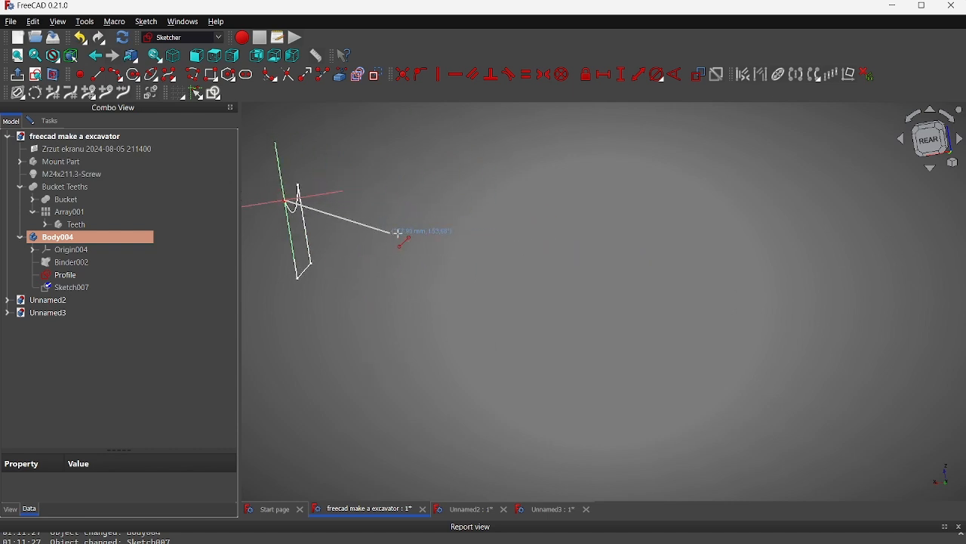
click(487, 239)
right_click(487, 238)
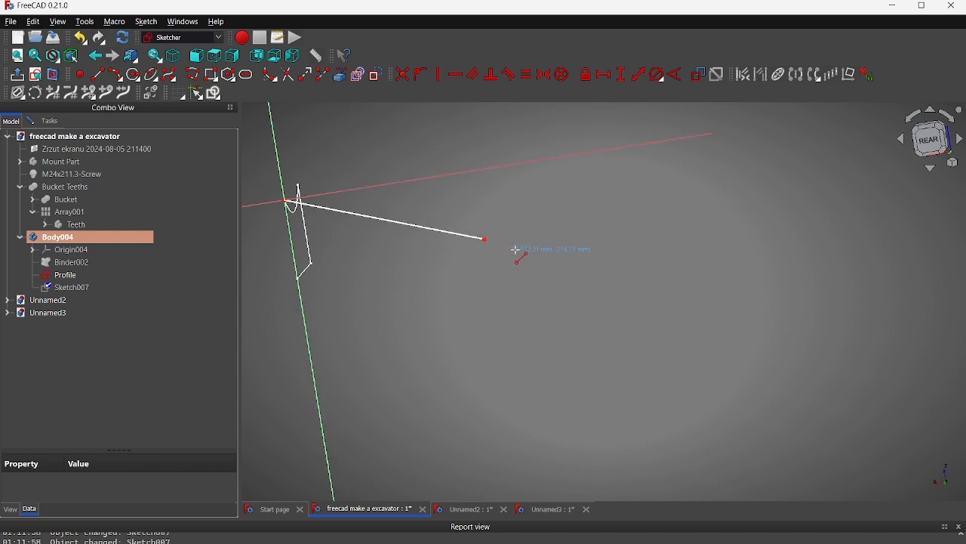
- Constrain the horizontal distance between the sloping line's endpoints to 390 mm
click(334, 218)
key(k)
key(d)
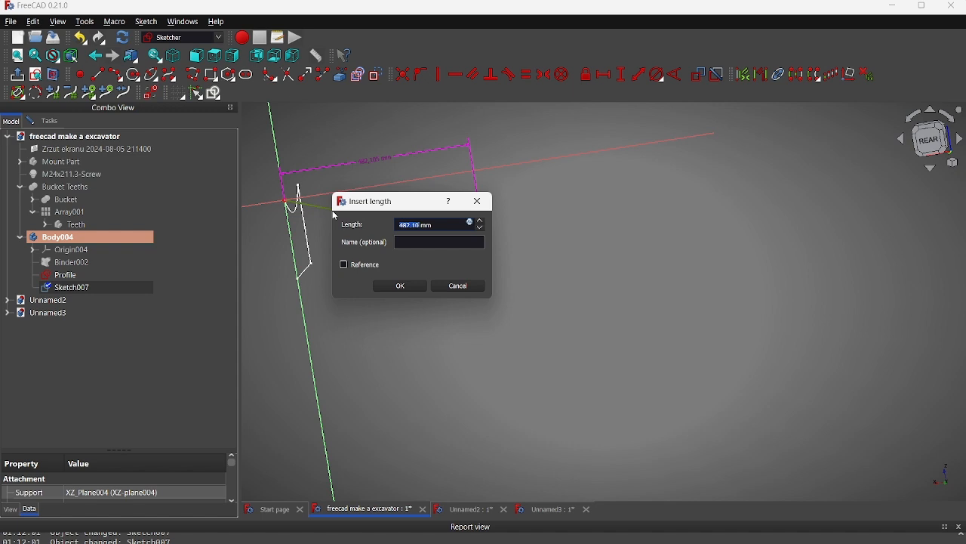
text(390)
key(Return)
- Link the profile's lower corner on the sketch's vertical axis as external geometry
middle_drag(342, 217, 387, 277)
scroll(370, 315, up, 4)
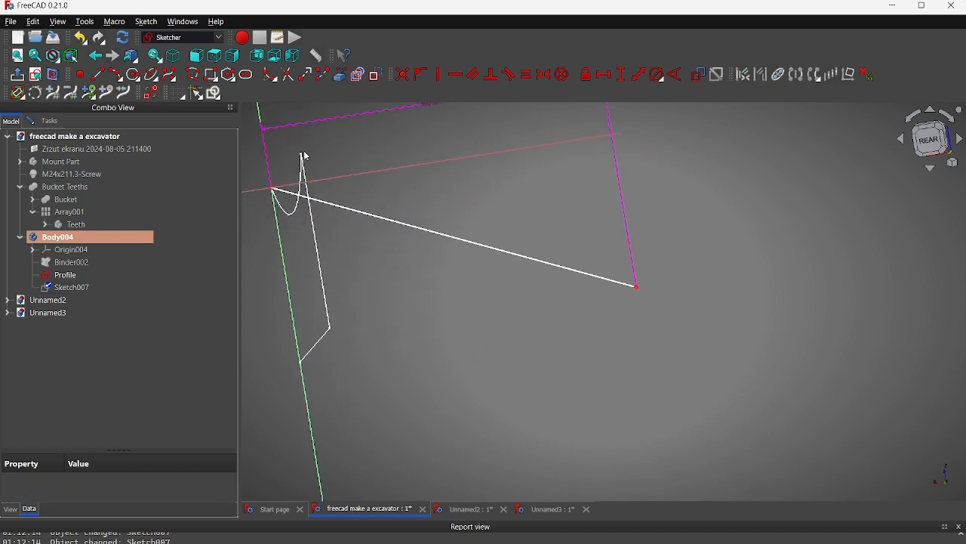
click(338, 75)
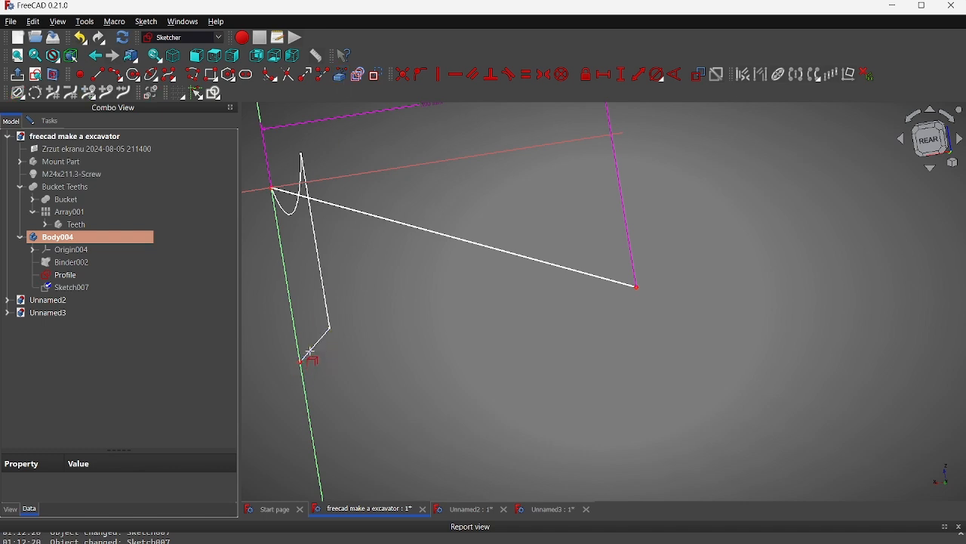
right_click(362, 353)
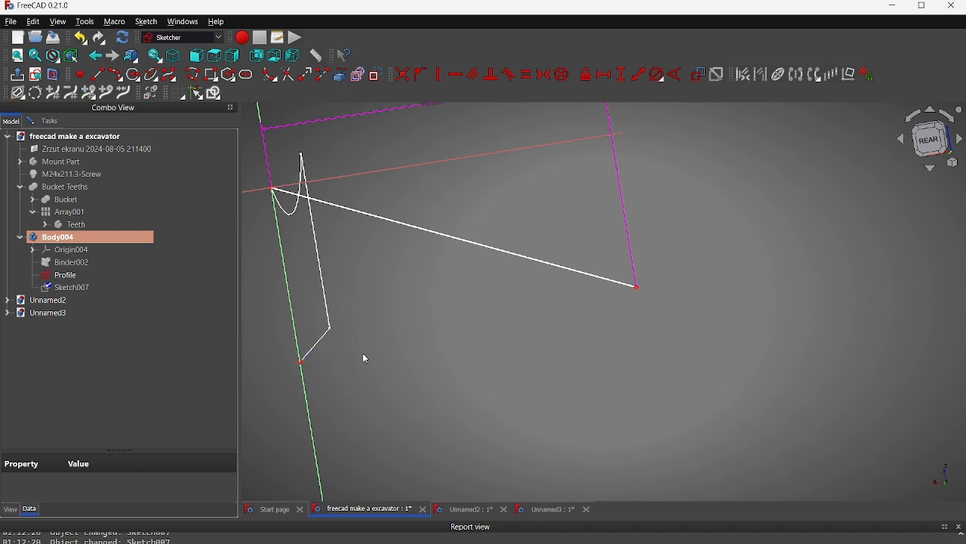
- Constrain the vertical distance between the linked profile corner and the sloping line's free end to 20 mm
click(302, 363)
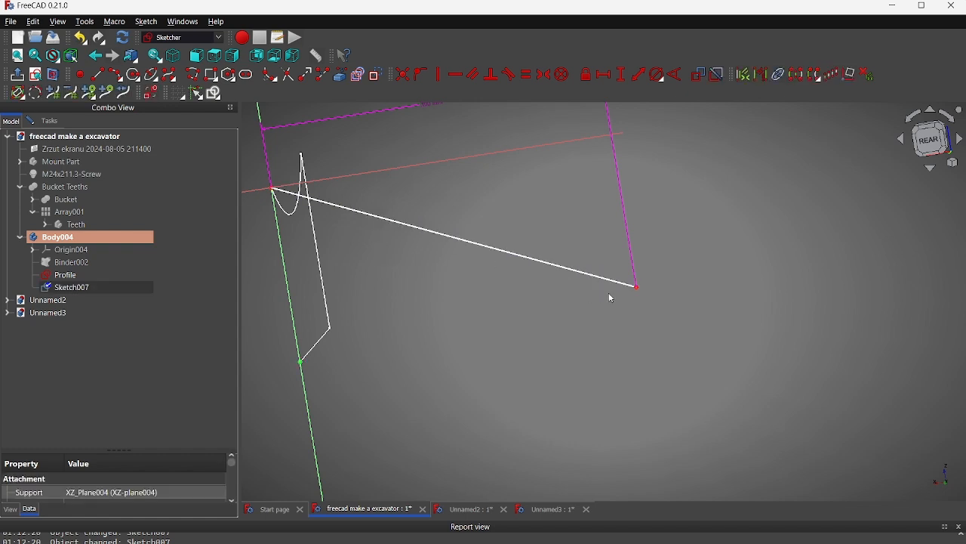
click(636, 289)
key(k)
key(d)
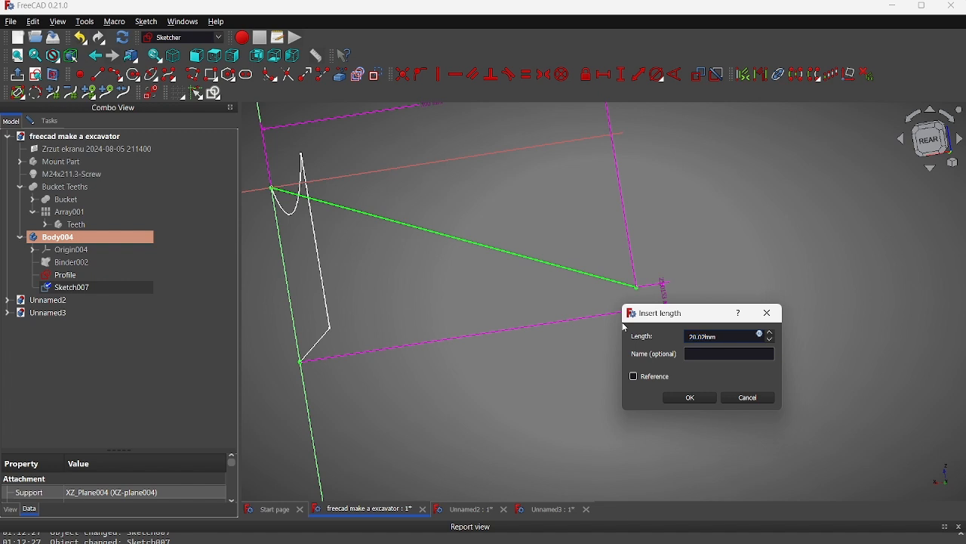
key(Return)
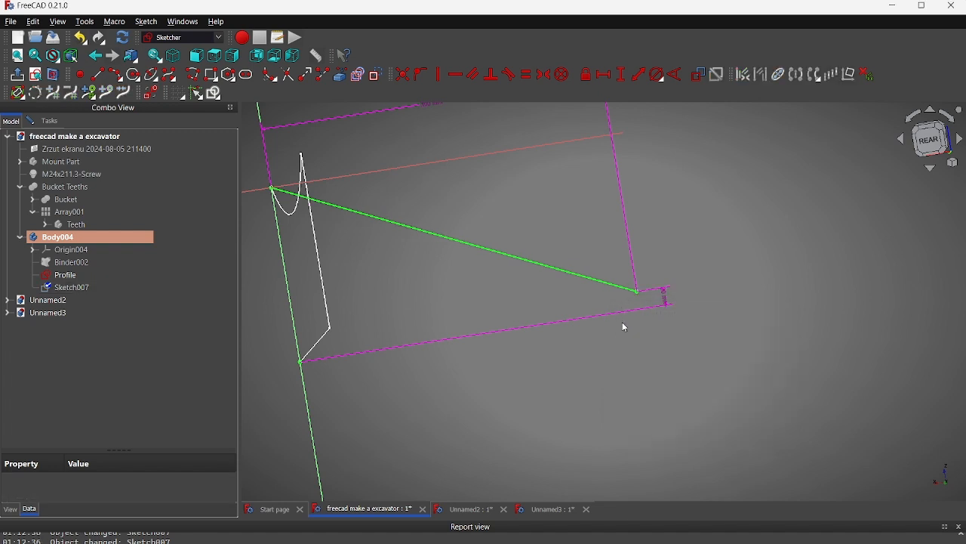
- Finish editing the fully constrained path sketch
mouse_move(685, 302)
middle_down()
mouse_move(736, 320)
mouse_move(703, 330)
mouse_move(761, 343)
middle_up()
click(50, 121)
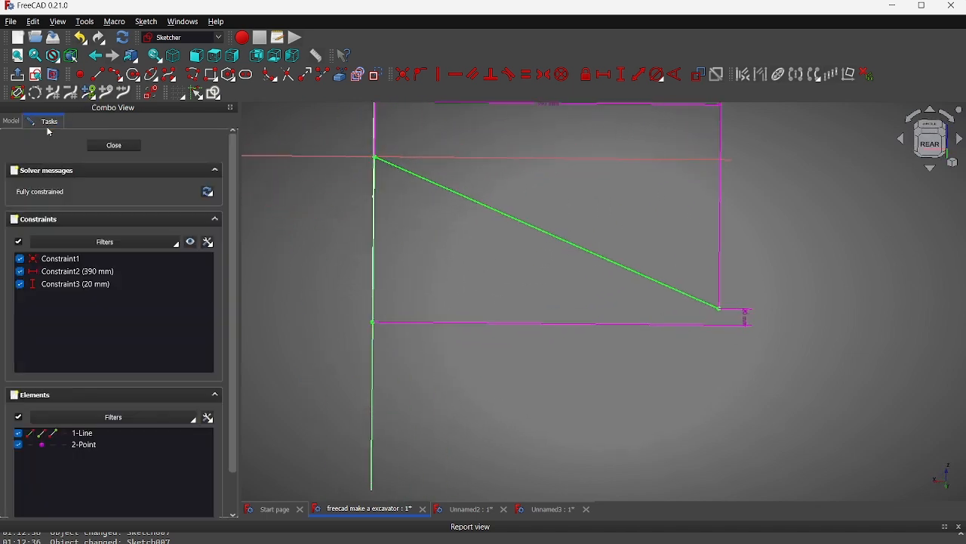
click(114, 144)
mouse_move(513, 297)
middle_down()
mouse_move(539, 281)
mouse_move(639, 276)
mouse_move(648, 215)
mouse_move(609, 235)
middle_up()
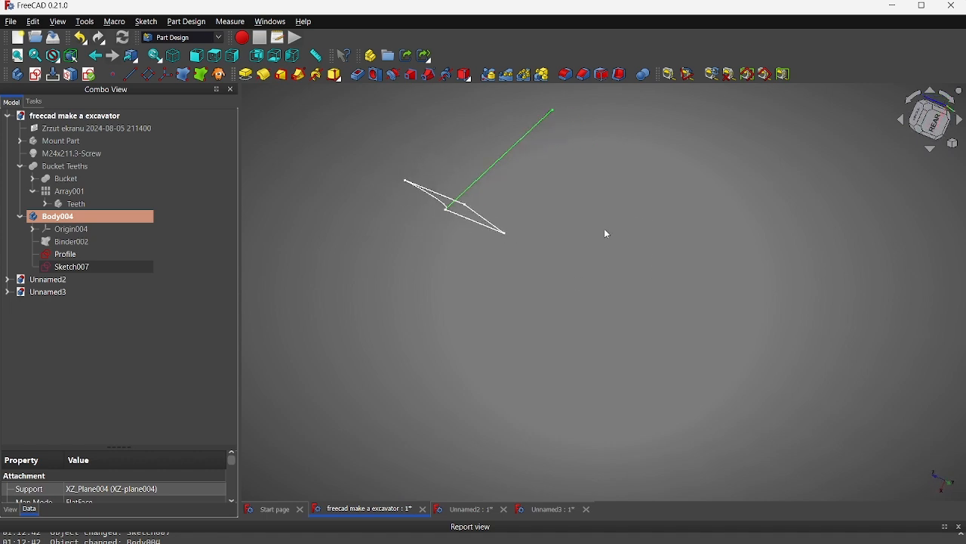
- Rename Sketch007 in Body004 to Helper
click(91, 270)
double_click(90, 271)
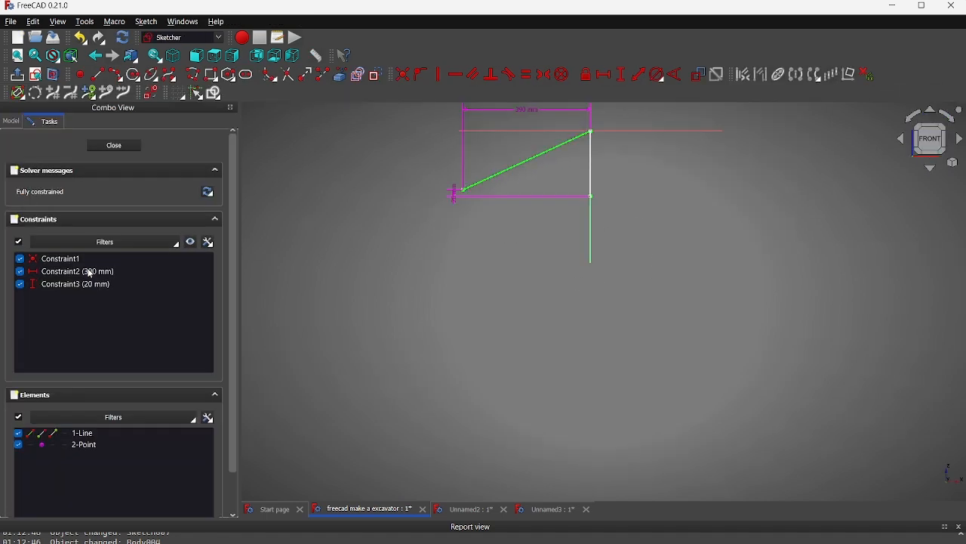
click(114, 145)
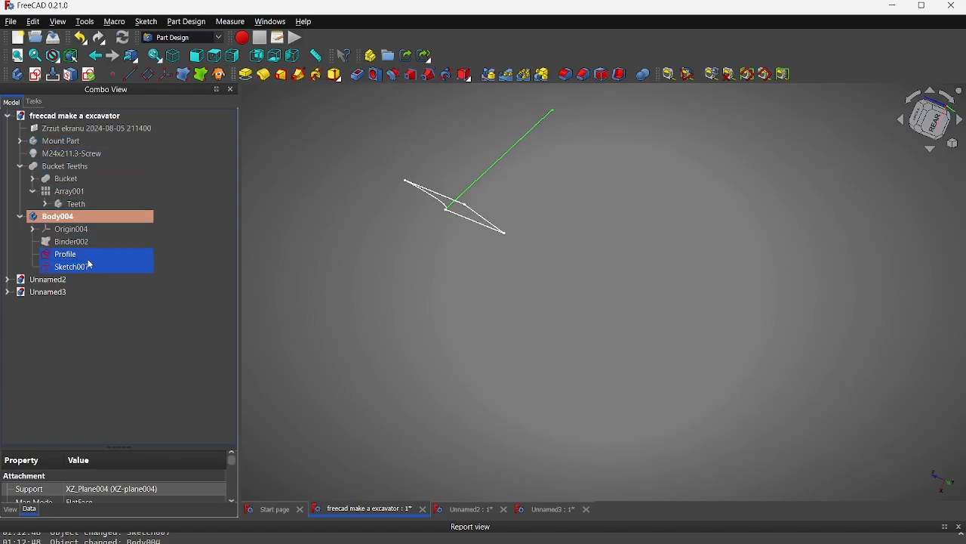
click(90, 267)
text(Hell)
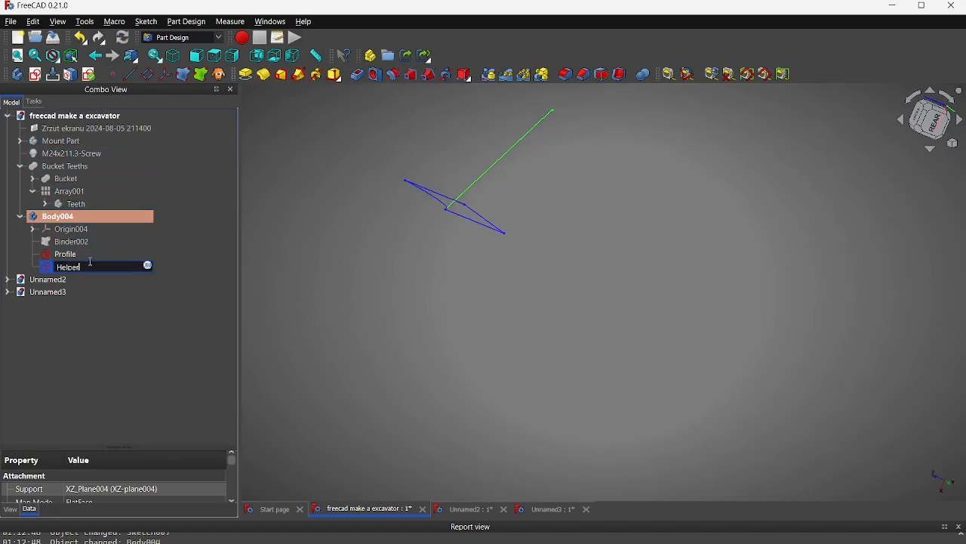
text(er)
key(Return)
- Extend the Helper sketch's name to HelperTop
click(606, 210)
mouse_move(607, 210)
middle_down()
mouse_move(550, 251)
mouse_move(571, 248)
middle_up()
double_click(101, 265)
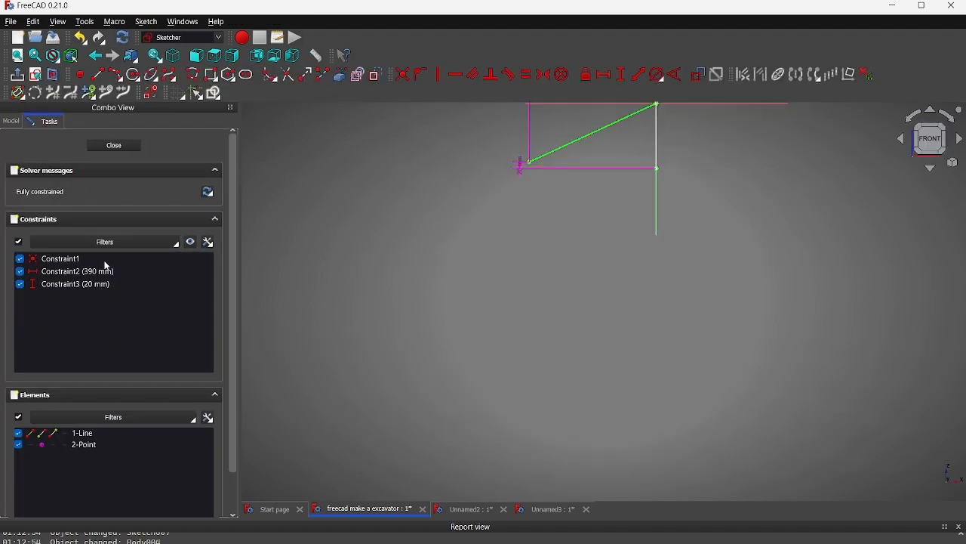
click(113, 148)
click(83, 266)
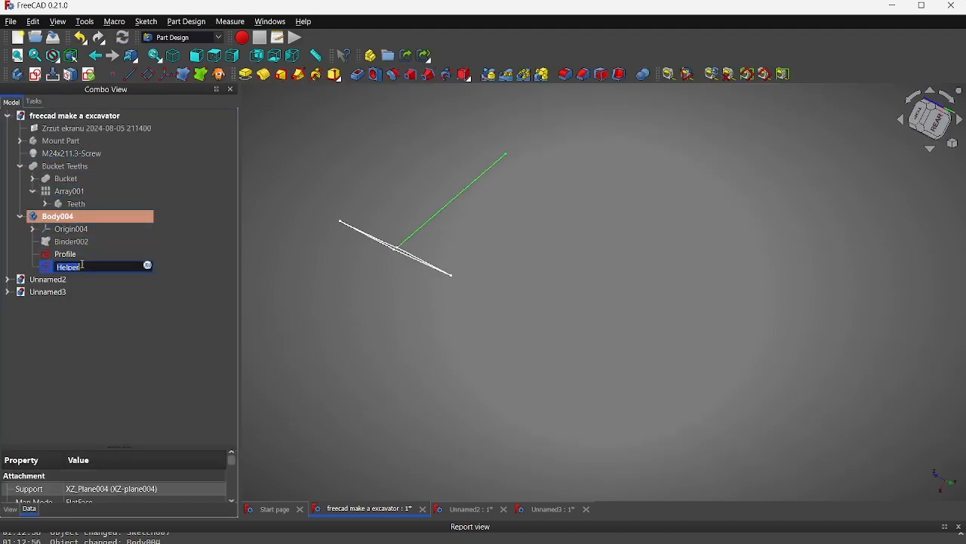
text(Top)
key(Return)
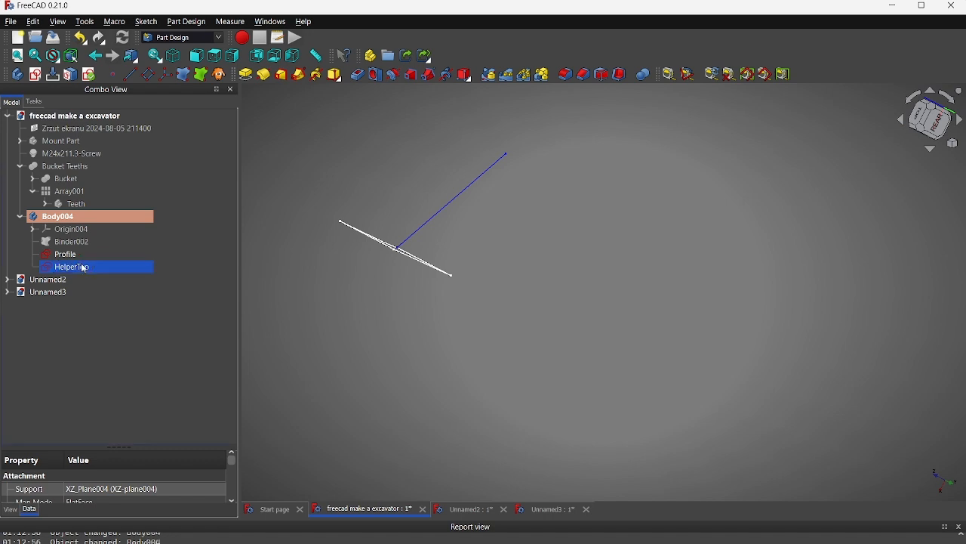
- Show Body004's origin planes and start a new datum plane in the body
click(539, 205)
mouse_move(539, 204)
middle_down()
mouse_move(478, 222)
mouse_move(431, 254)
mouse_move(496, 230)
mouse_move(414, 233)
mouse_move(499, 217)
mouse_move(520, 201)
mouse_move(572, 214)
mouse_move(577, 285)
mouse_move(505, 267)
mouse_move(466, 243)
mouse_move(451, 222)
mouse_move(463, 197)
mouse_move(543, 188)
mouse_move(633, 235)
mouse_move(513, 242)
middle_up()
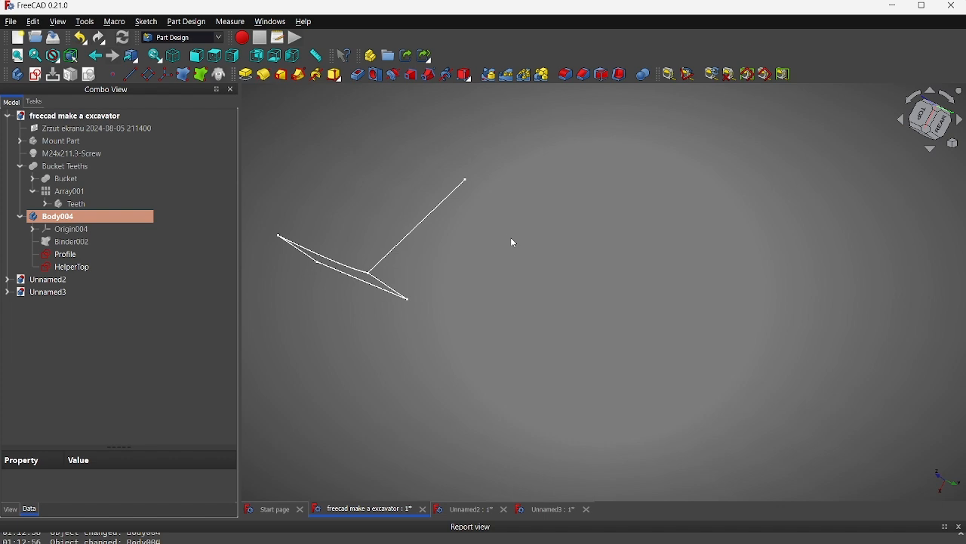
mouse_move(512, 239)
middle_down()
mouse_move(522, 282)
mouse_move(639, 326)
middle_up()
click(36, 220)
click(46, 228)
key(space)
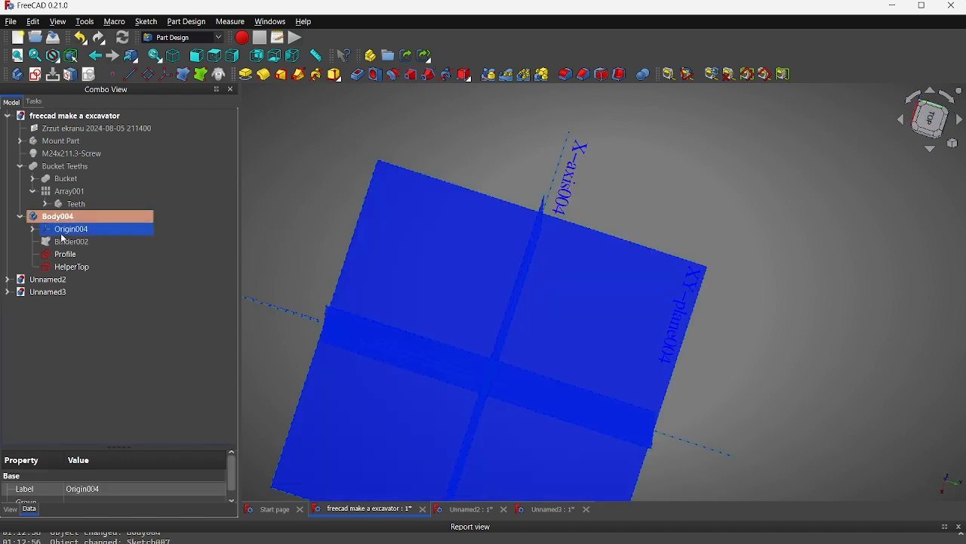
click(385, 163)
click(148, 75)
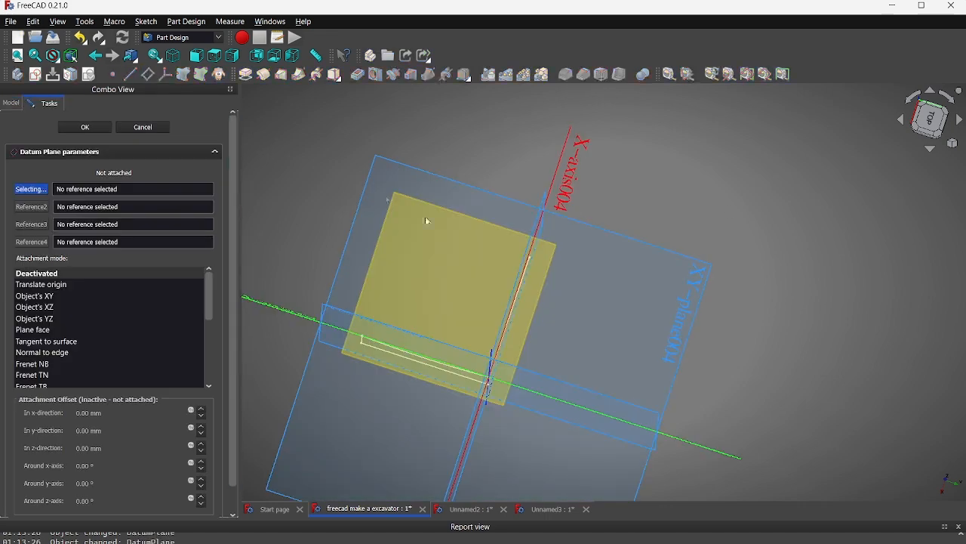
- Return to the model tree, select Origin004 and reopen the datum plane's parameters
middle_drag(473, 281, 379, 298)
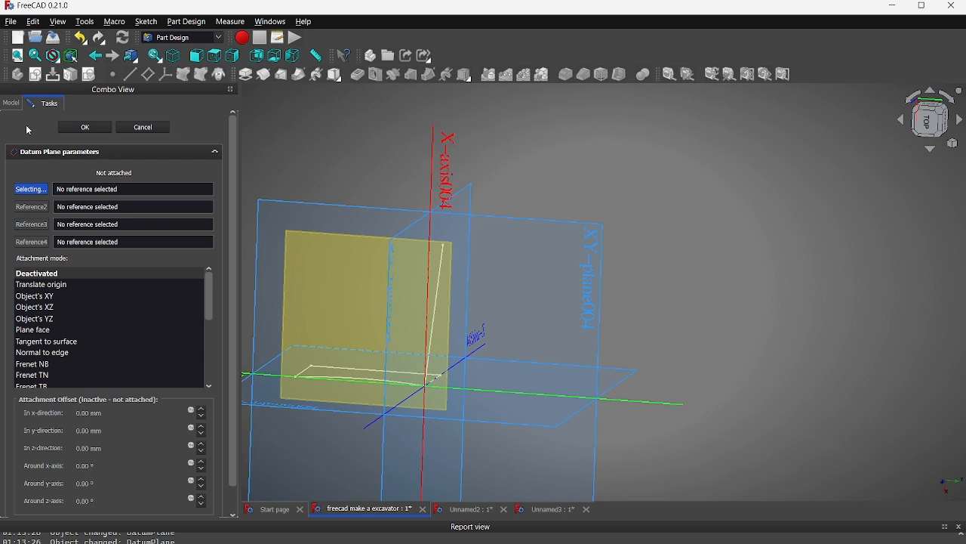
click(10, 103)
click(61, 219)
click(93, 232)
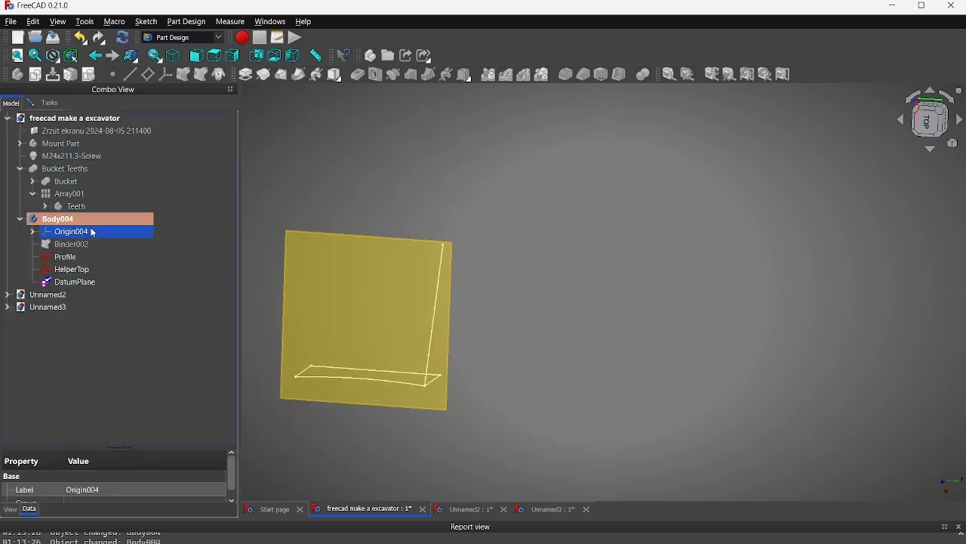
click(471, 252)
mouse_move(471, 251)
middle_down()
mouse_move(388, 280)
mouse_move(347, 346)
mouse_move(356, 400)
mouse_move(390, 397)
mouse_move(410, 339)
middle_up()
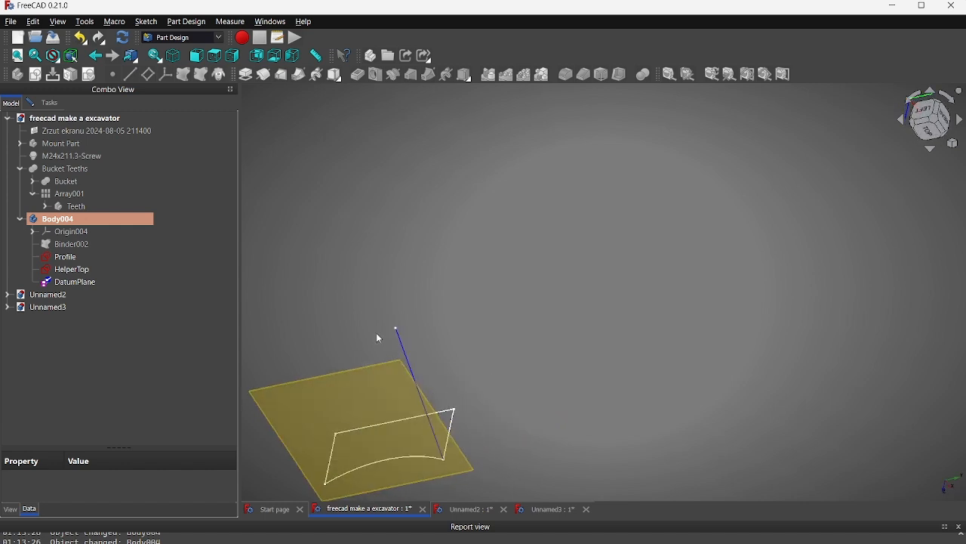
double_click(91, 282)
middle_drag(380, 277, 453, 143)
middle_drag(471, 287, 779, 323)
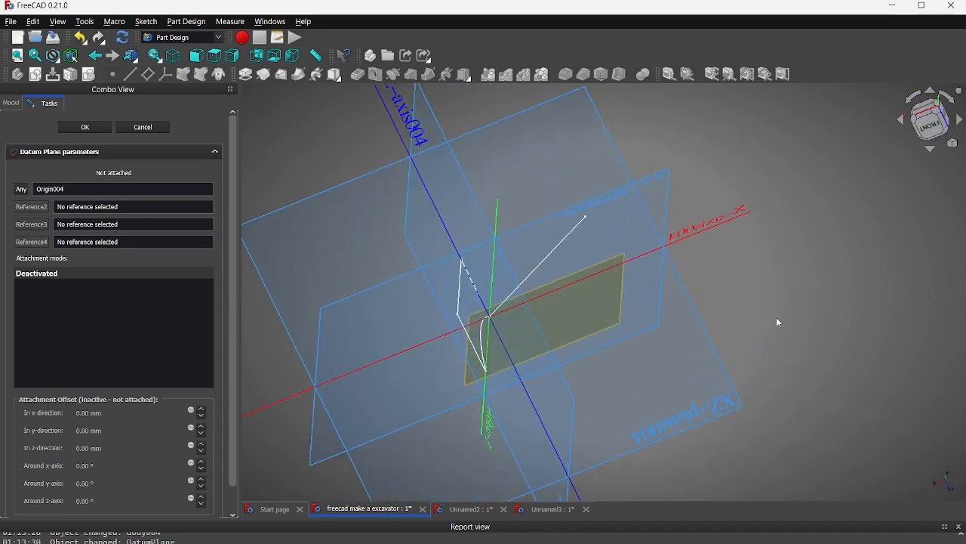
- Try the HelperTop line and the body's XY plane in turn as the datum plane's first reference
click(22, 190)
mouse_move(547, 281)
middle_down()
mouse_move(536, 288)
mouse_move(508, 261)
mouse_move(395, 212)
middle_up()
click(543, 277)
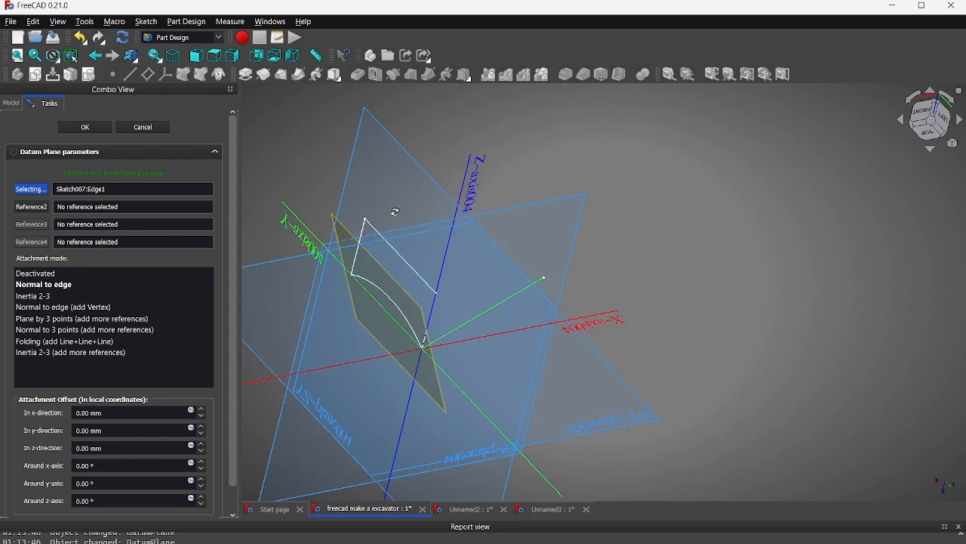
click(444, 232)
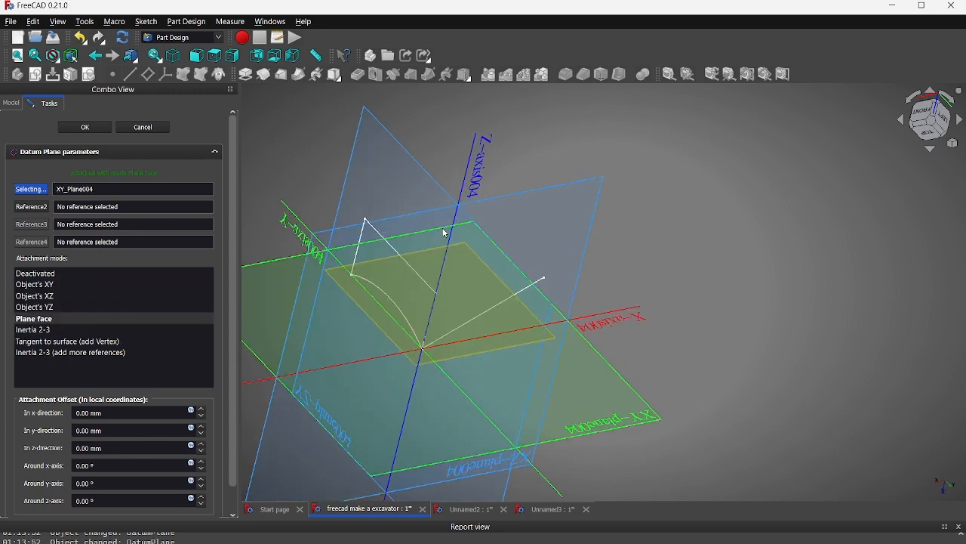
- Try combining the XY plane with the HelperTop line as the datum plane's second reference
middle_drag(480, 304, 379, 420)
click(43, 207)
middle_drag(469, 349, 455, 260)
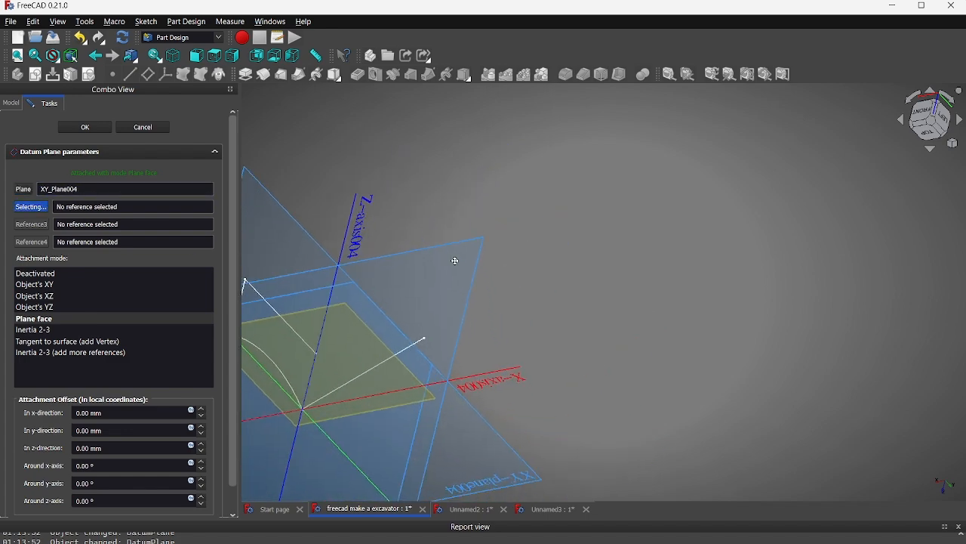
click(421, 343)
click(30, 215)
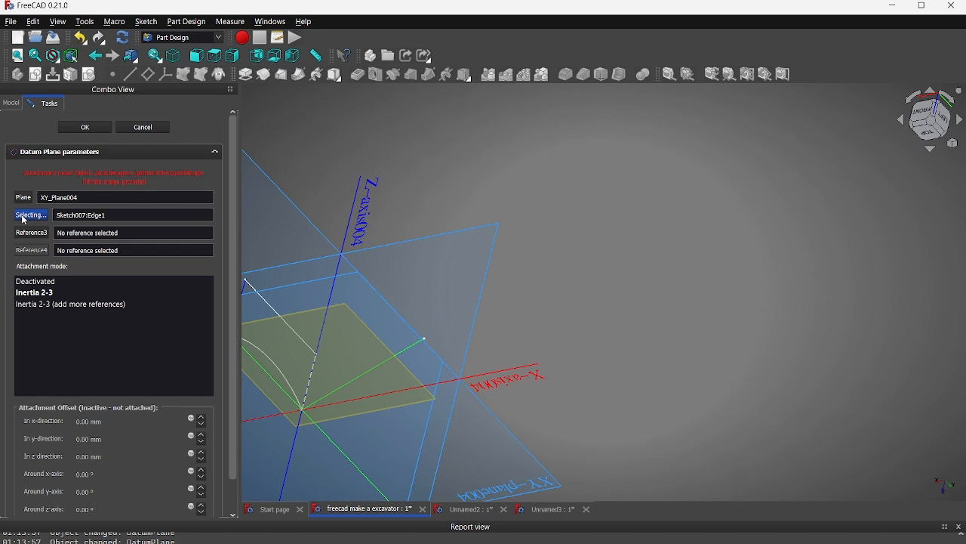
mouse_move(486, 269)
middle_down()
mouse_move(516, 266)
mouse_move(524, 254)
mouse_move(561, 287)
mouse_move(574, 322)
mouse_move(560, 330)
middle_up()
click(600, 298)
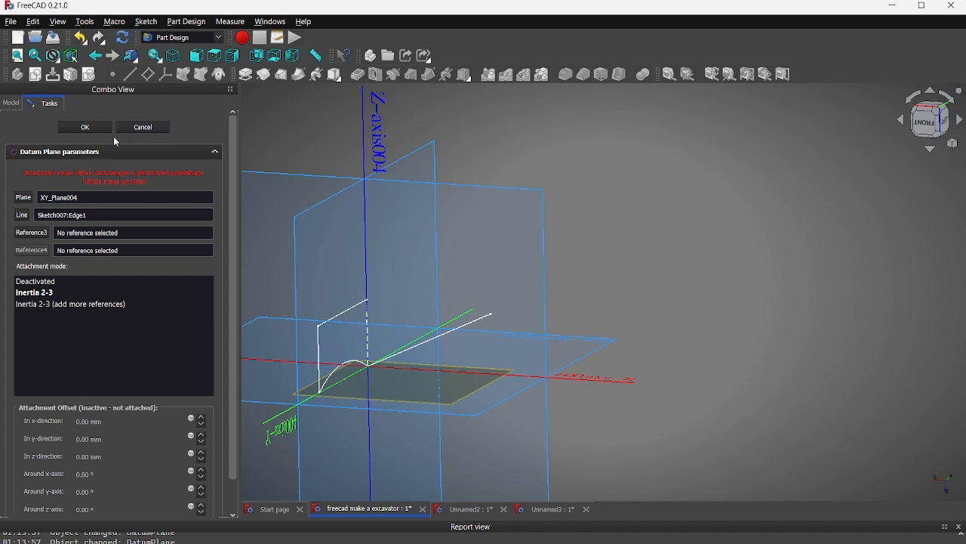
- Replace the datum plane's first reference with the arc of the Profile sketch
click(23, 216)
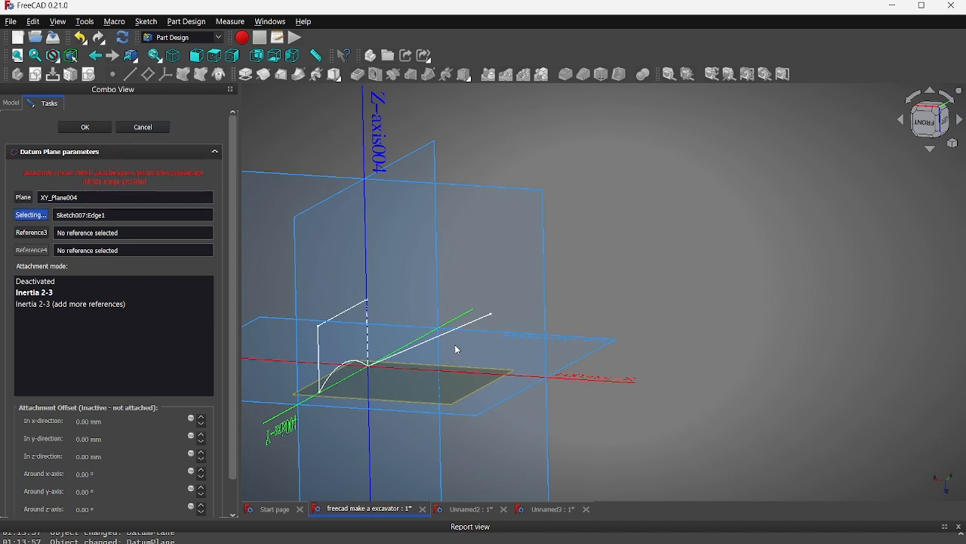
click(27, 198)
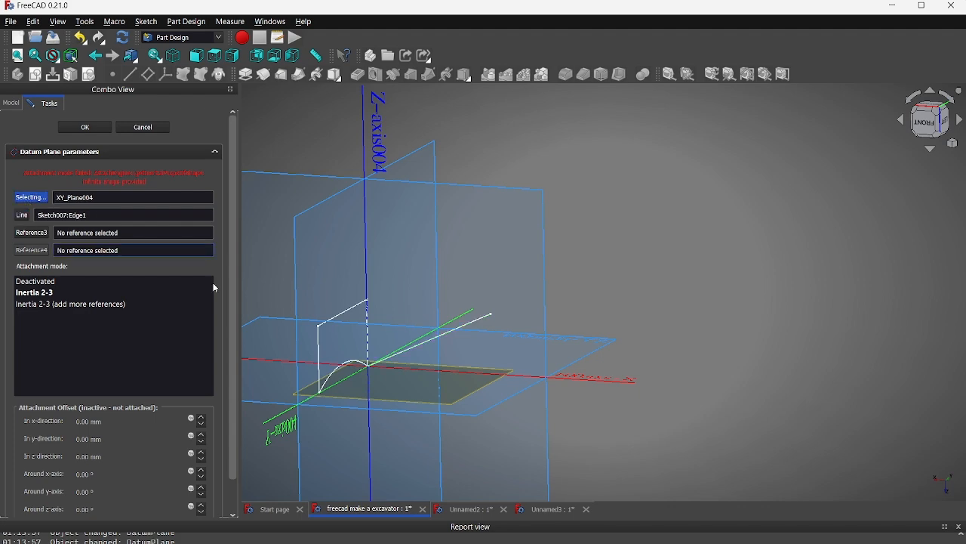
click(348, 366)
middle_drag(348, 366, 511, 97)
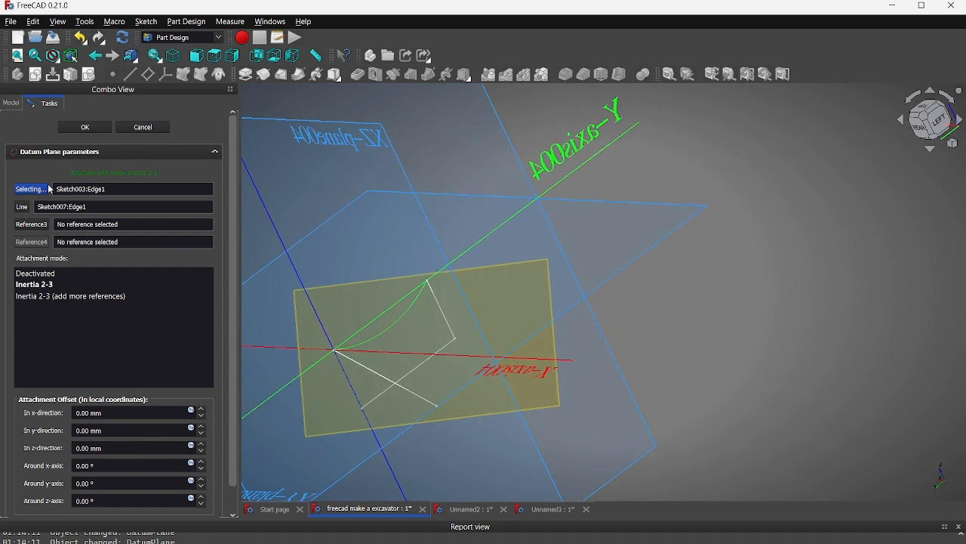
- Clear the datum plane's second reference
click(21, 208)
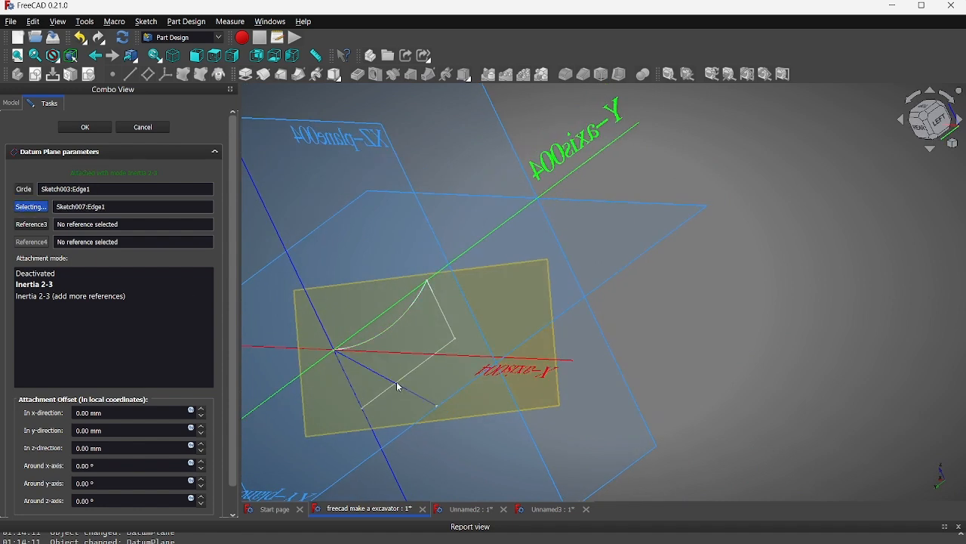
middle_drag(423, 310, 445, 295)
double_click(86, 212)
key(BackSpace)
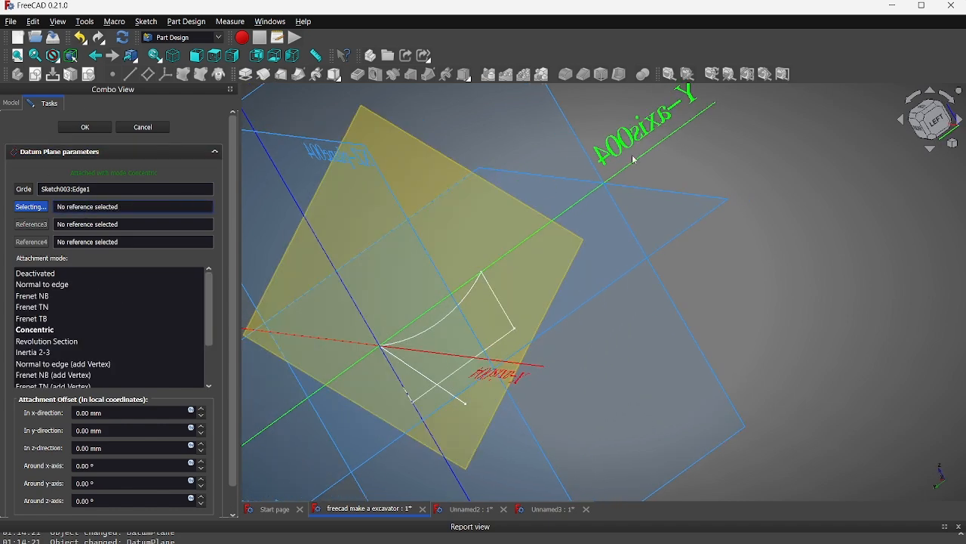
- Try the profile's straight edge opposite the arc as the second reference, and replace it with the HelperTop line
mouse_move(298, 213)
middle_down()
mouse_move(372, 229)
mouse_move(534, 177)
mouse_move(496, 201)
mouse_move(312, 181)
middle_up()
click(23, 209)
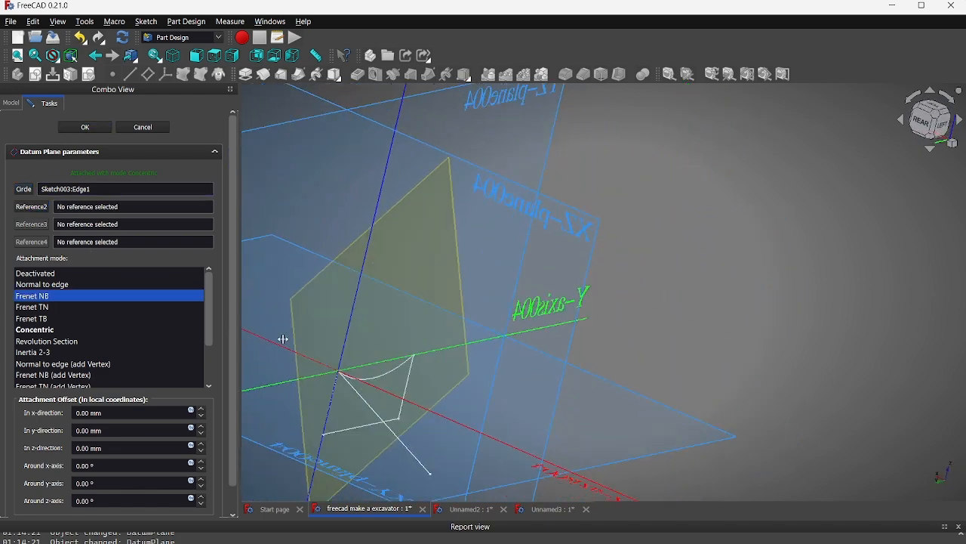
click(32, 208)
click(410, 450)
mouse_move(410, 451)
middle_down()
mouse_move(438, 390)
mouse_move(524, 330)
mouse_move(443, 367)
mouse_move(338, 348)
mouse_move(460, 321)
mouse_move(425, 324)
mouse_move(462, 370)
middle_up()
click(463, 369)
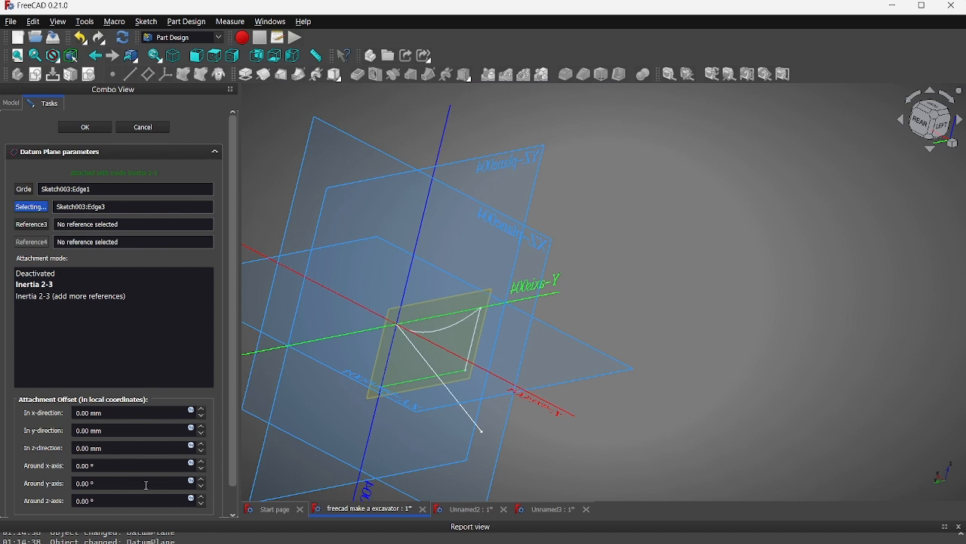
middle_drag(414, 361, 408, 359)
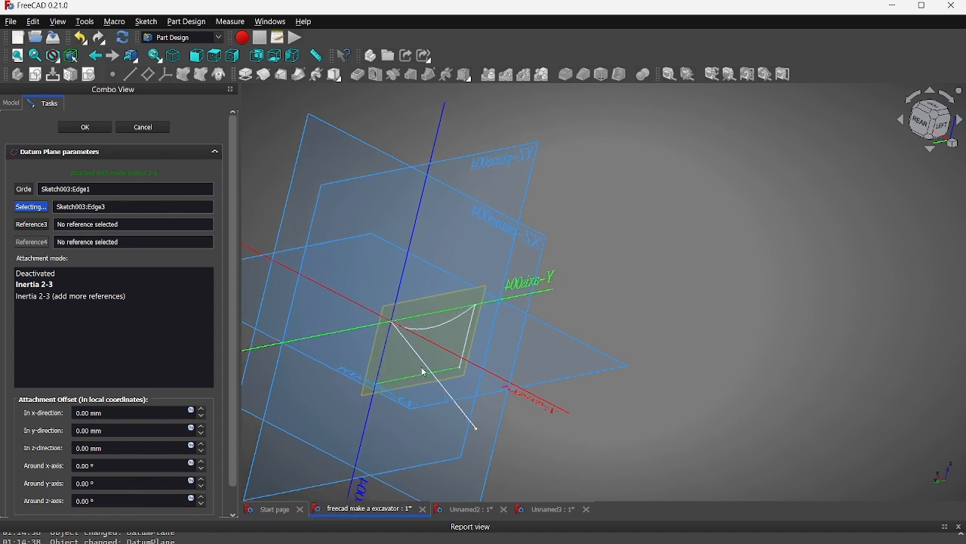
click(433, 374)
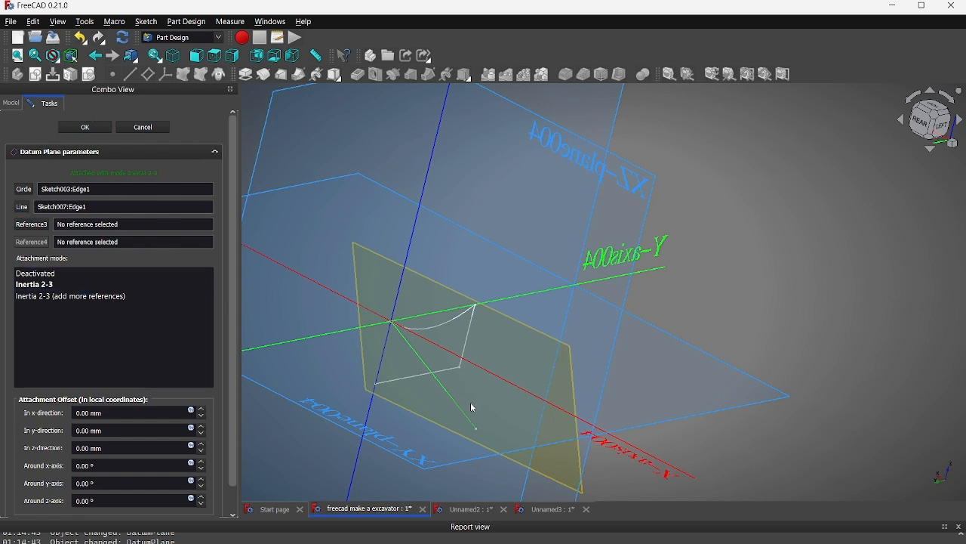
- Try rotating the datum plane 2° around its x-axis
click(125, 414)
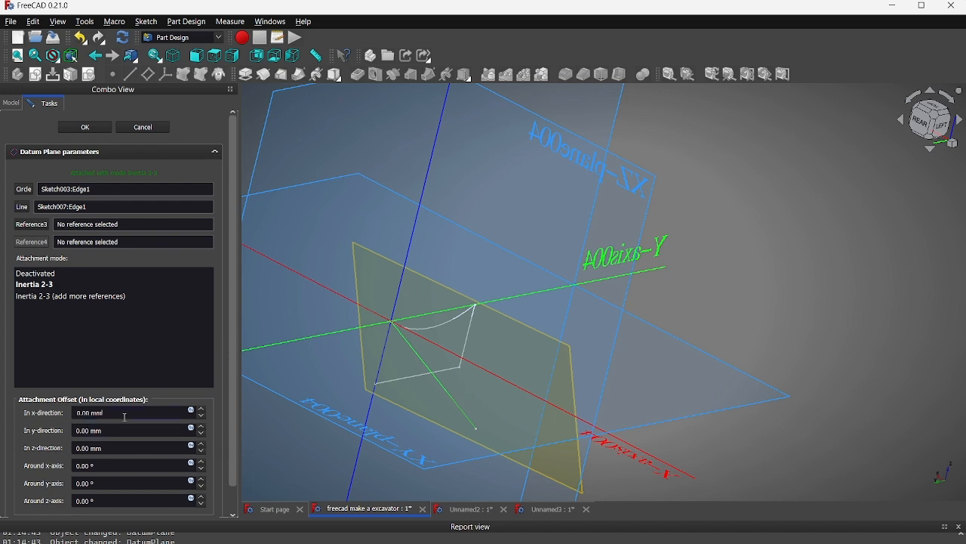
double_click(116, 465)
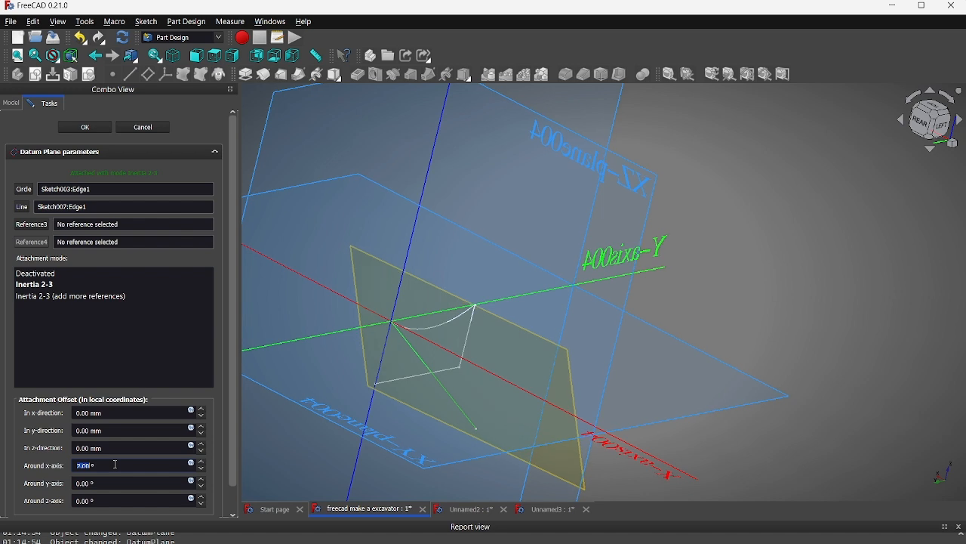
double_click(121, 484)
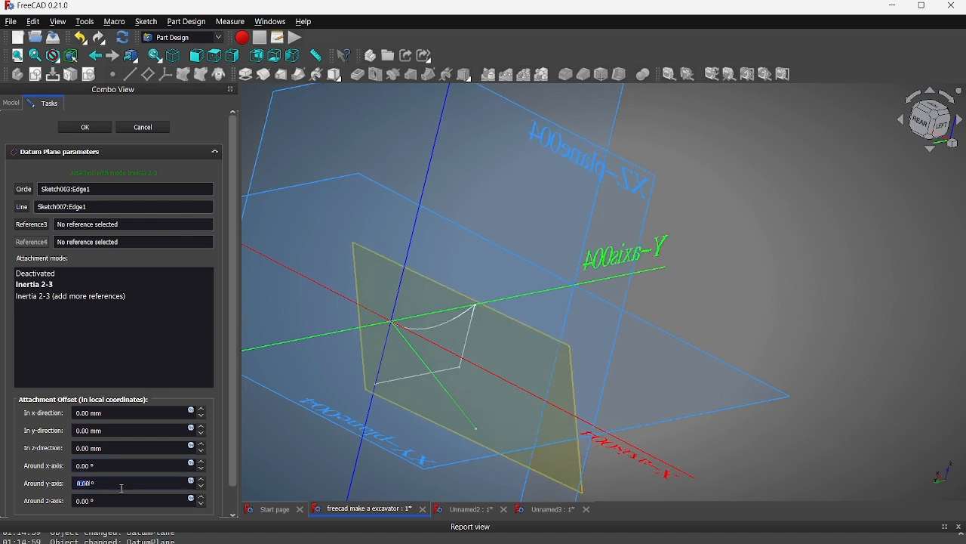
- Set the datum plane's attachment offset around the z-axis to 45° and accept the plane
double_click(125, 499)
scroll(126, 499, up, 20)
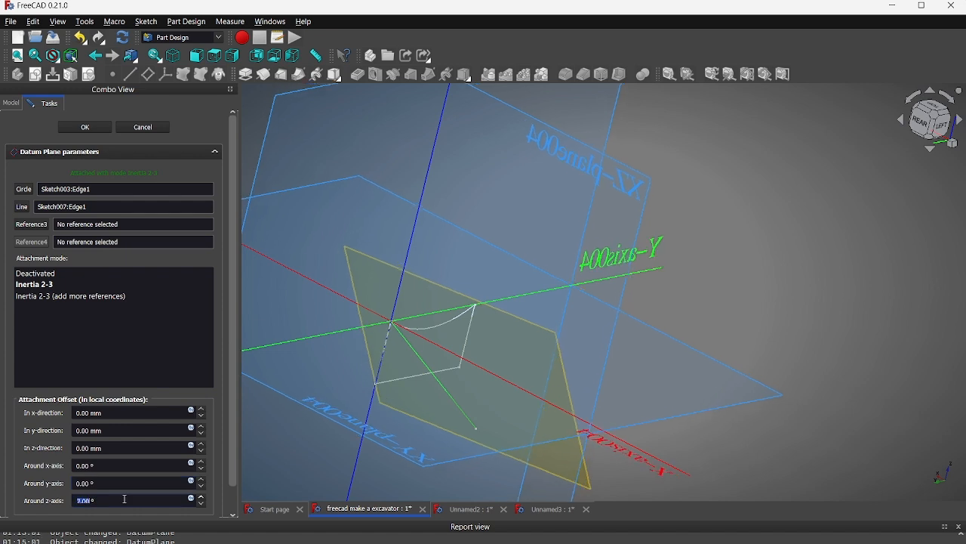
scroll(126, 500, up, 10)
scroll(126, 500, up, 3)
scroll(126, 500, down, 3)
scroll(126, 500, up, 1)
middle_drag(318, 450, 348, 528)
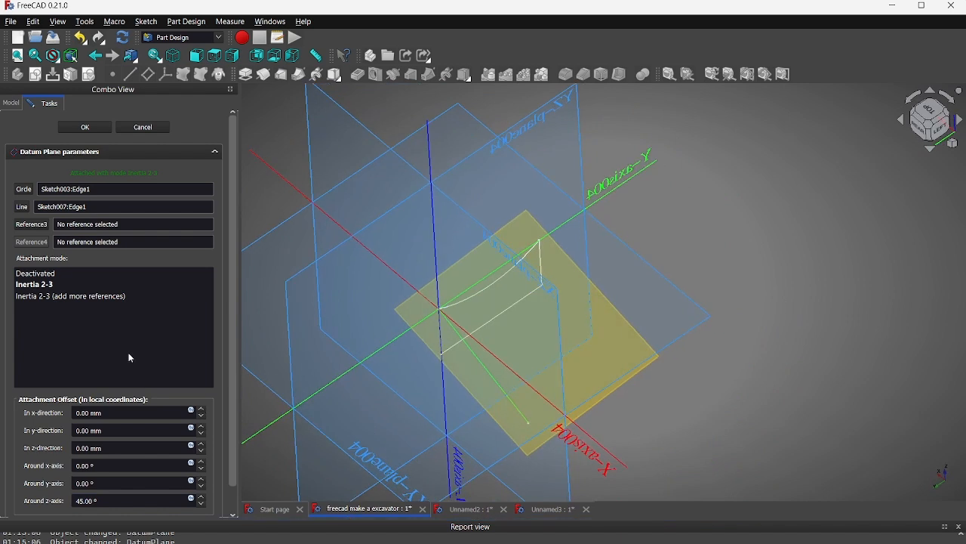
click(85, 126)
- Create a new sketch on the rotated datum plane
scroll(502, 305, up, 3)
middle_drag(507, 302, 578, 287)
click(579, 287)
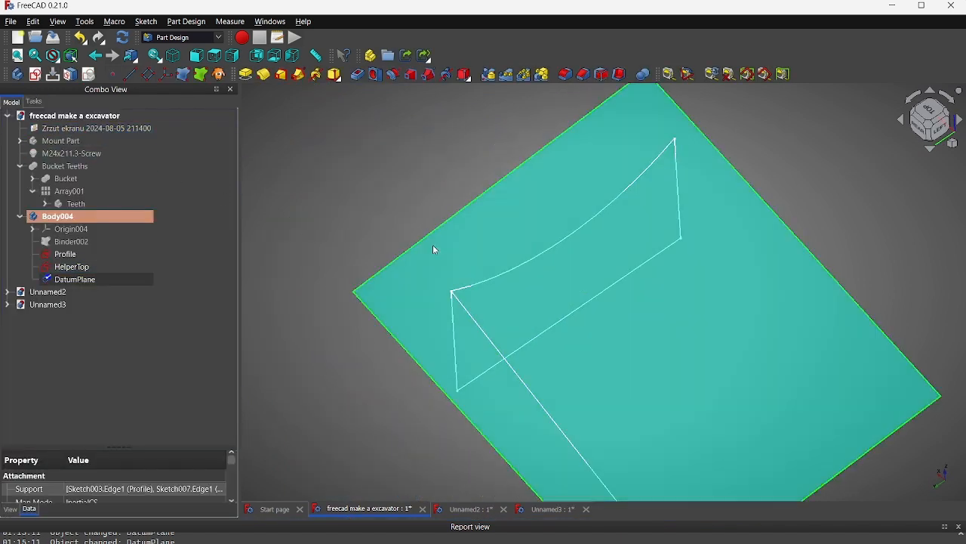
click(35, 75)
- Reference both endpoints of the profile's arc and the far end of the HelperTop line as external geometry, and close the sketch
mouse_move(505, 201)
middle_down()
mouse_move(471, 280)
mouse_move(420, 204)
mouse_move(485, 212)
mouse_move(517, 108)
middle_up()
mouse_move(461, 229)
middle_down()
mouse_move(403, 315)
mouse_move(423, 309)
mouse_move(453, 261)
mouse_move(302, 114)
middle_up()
click(341, 79)
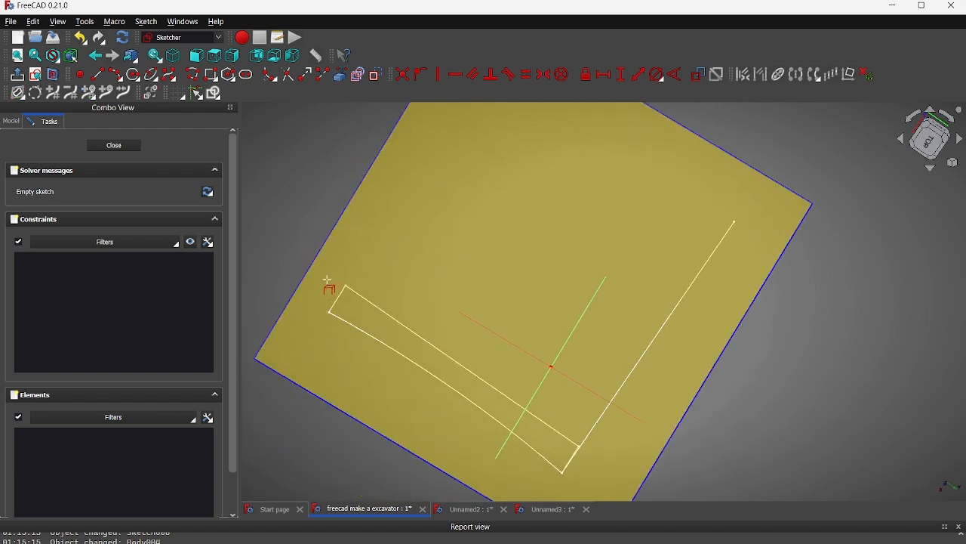
click(329, 314)
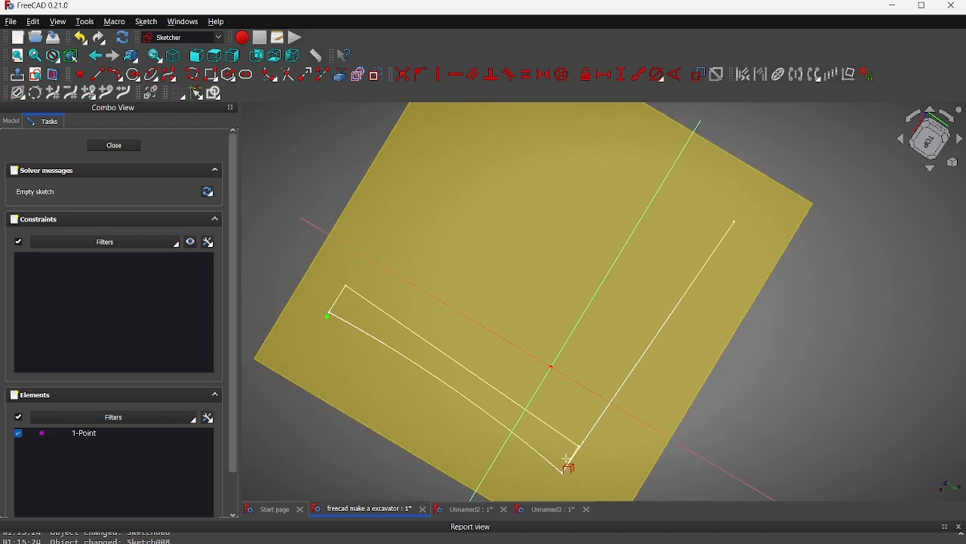
click(563, 473)
mouse_move(736, 222)
middle_down()
mouse_move(707, 219)
mouse_move(544, 271)
mouse_move(629, 260)
middle_up()
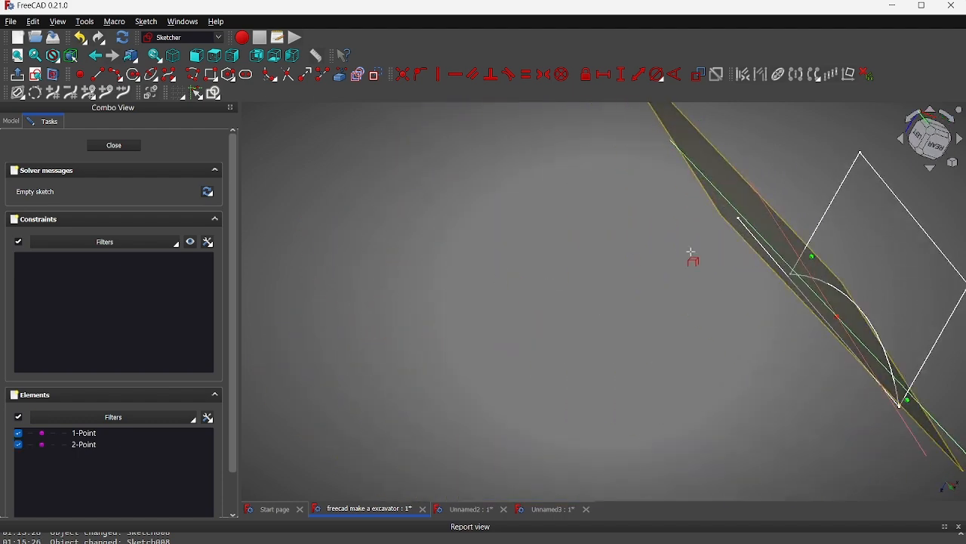
click(738, 219)
mouse_move(675, 311)
middle_down()
mouse_move(712, 309)
mouse_move(772, 261)
mouse_move(782, 194)
mouse_move(748, 162)
mouse_move(697, 224)
mouse_move(571, 287)
mouse_move(649, 204)
mouse_move(611, 259)
mouse_move(647, 222)
middle_up()
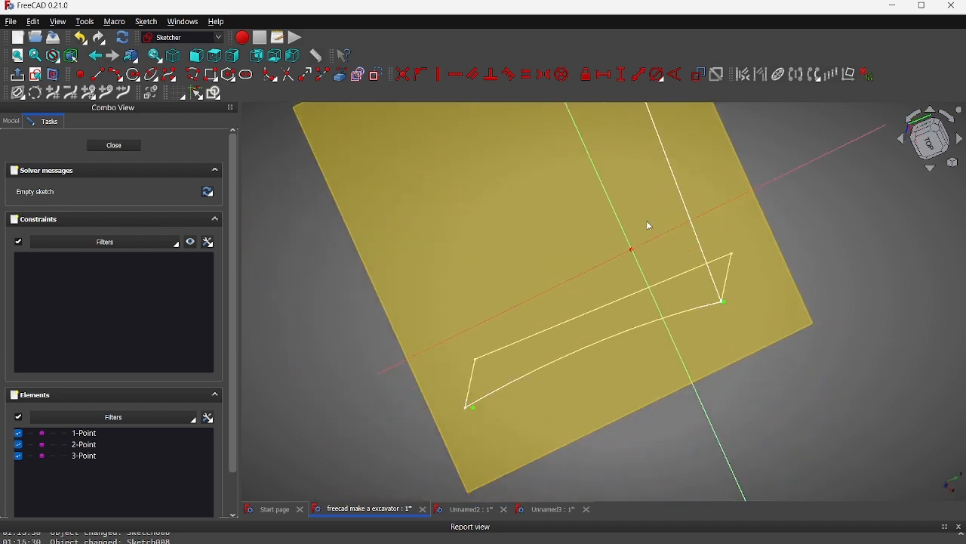
mouse_move(807, 260)
middle_down()
mouse_move(745, 255)
mouse_move(770, 249)
mouse_move(649, 168)
mouse_move(578, 181)
mouse_move(759, 213)
mouse_move(728, 226)
middle_up()
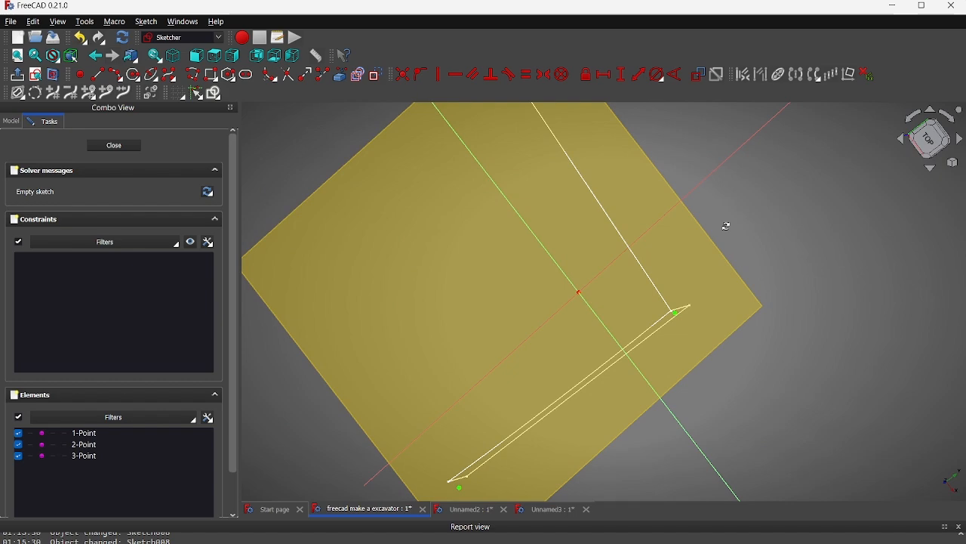
click(115, 146)
- Reopen the datum plane's parameters and try an attachment offset of -7° around the x-axis
click(59, 282)
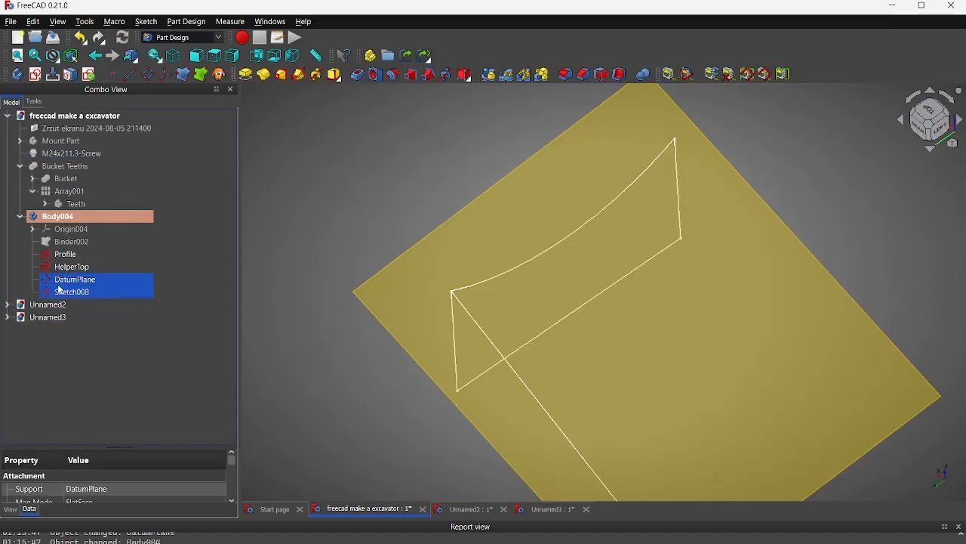
double_click(60, 284)
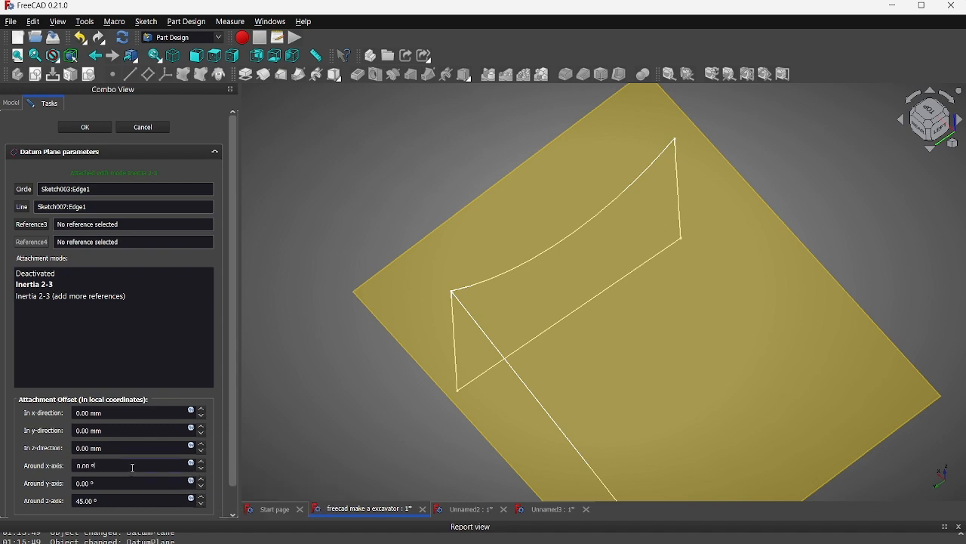
double_click(133, 468)
scroll(132, 468, down, 6)
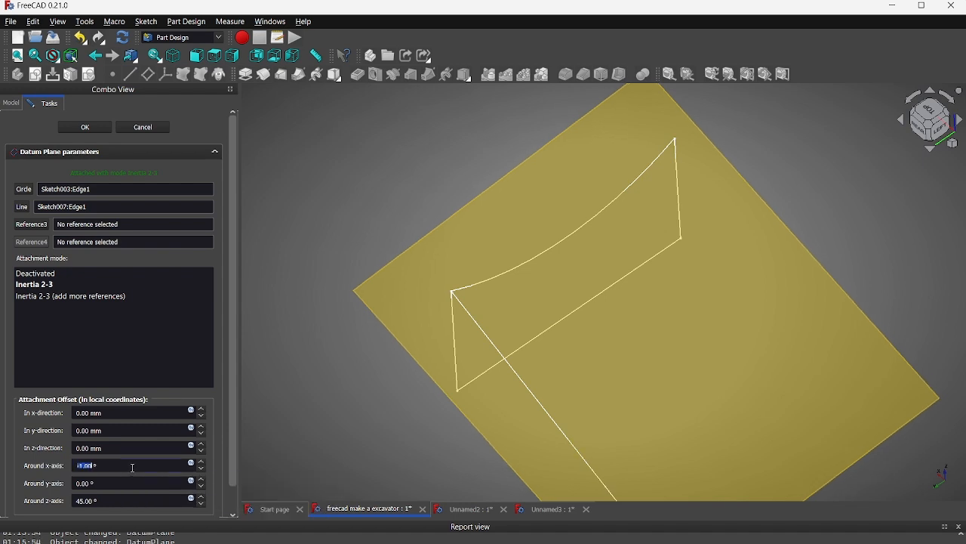
mouse_move(374, 389)
middle_down()
mouse_move(453, 370)
mouse_move(587, 362)
middle_up()
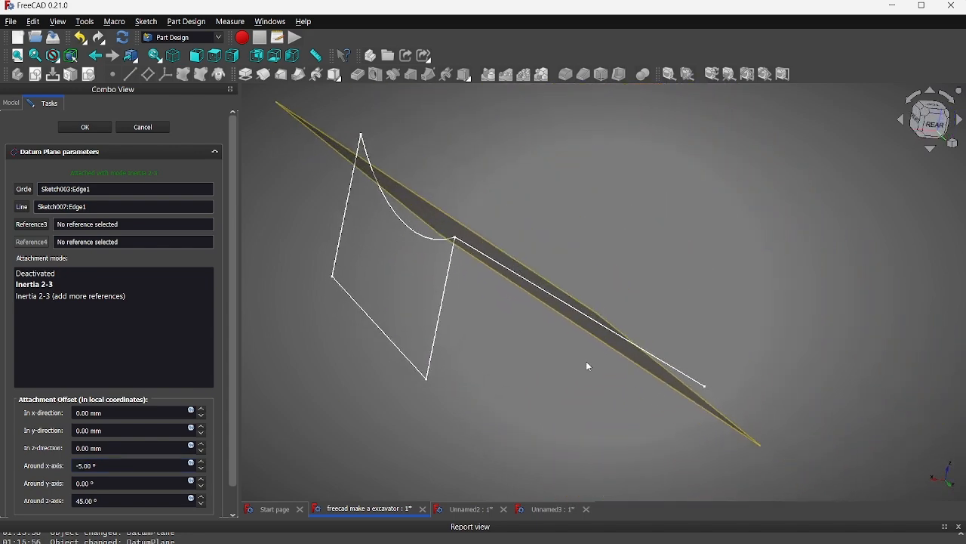
scroll(123, 468, down, 1)
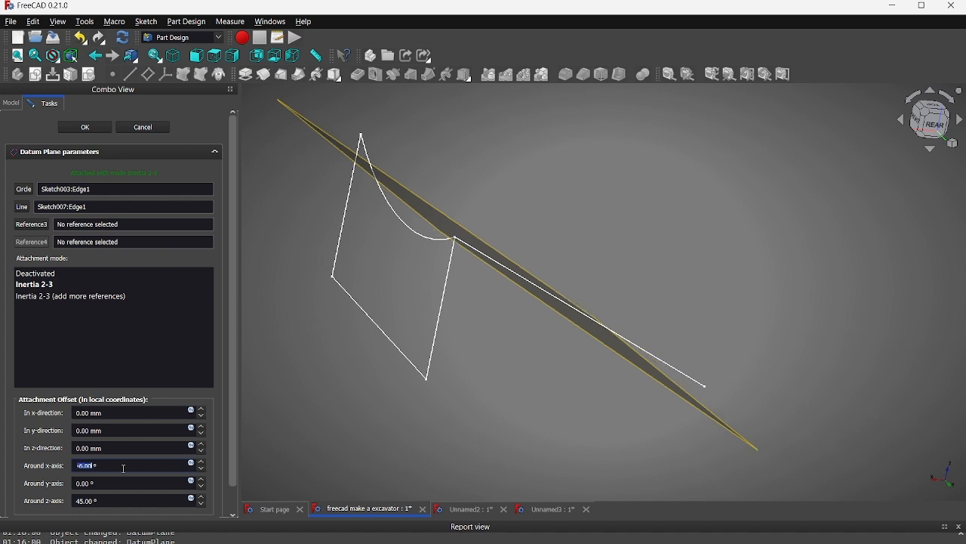
scroll(124, 469, down, 1)
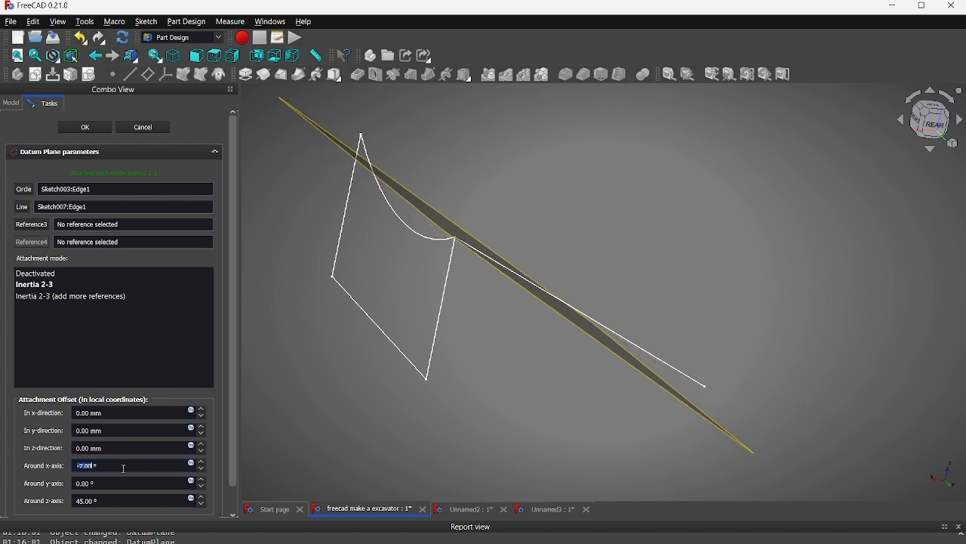
- Try -1° around the datum plane's y-axis, reset it to 0°, and change the x-axis rotation to -1°
scroll(130, 485, down, 1)
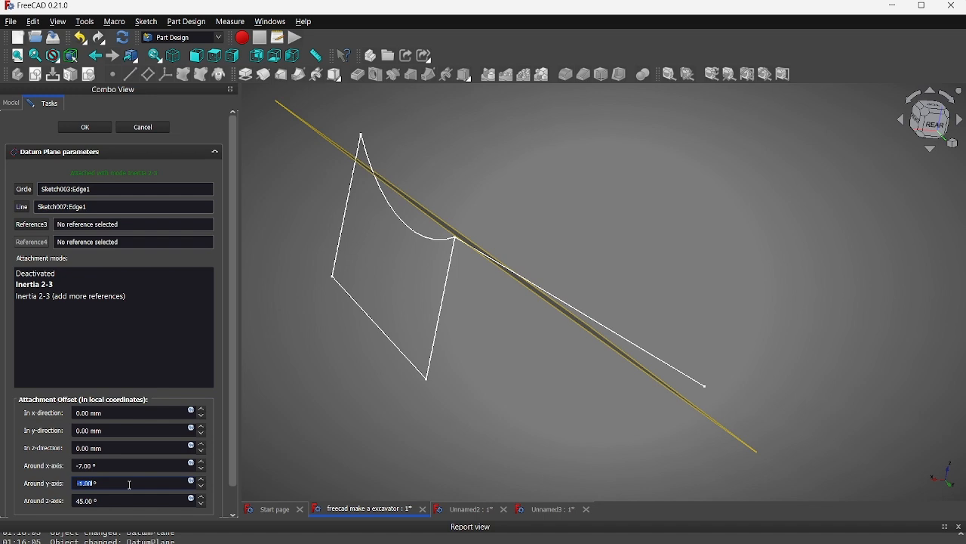
scroll(129, 485, up, 1)
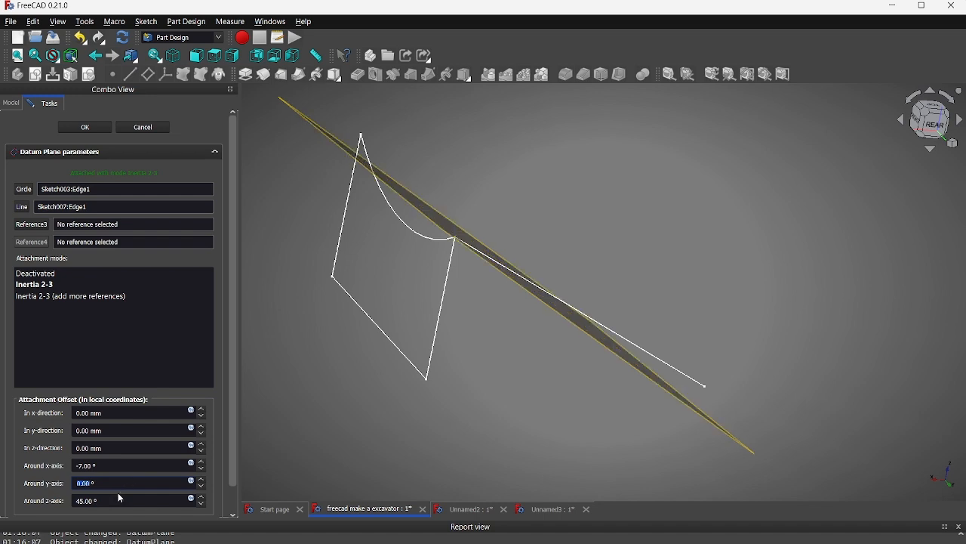
scroll(115, 469, up, 3)
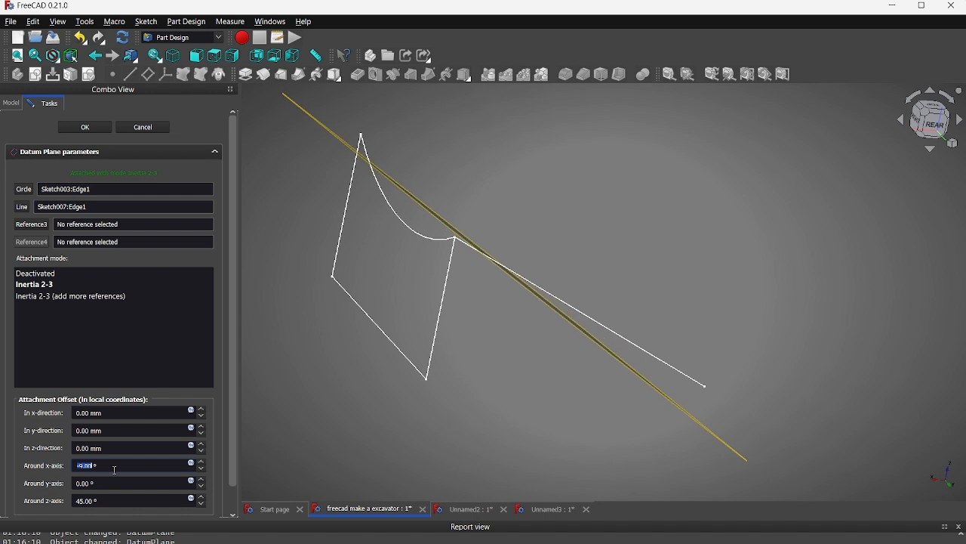
scroll(115, 469, up, 3)
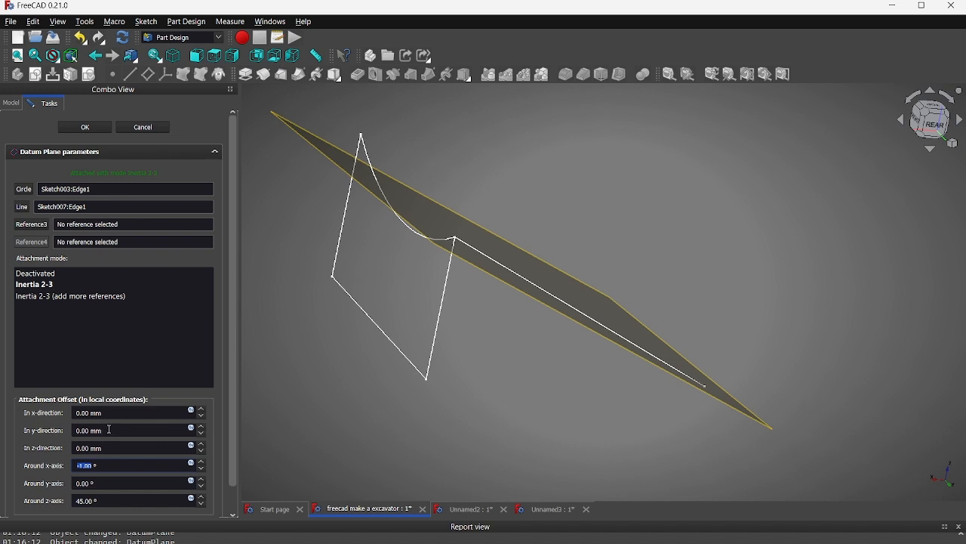
- Try a 13 mm offset in the datum plane's z-direction with a rotation of -3° around the x-axis
scroll(114, 453, up, 8)
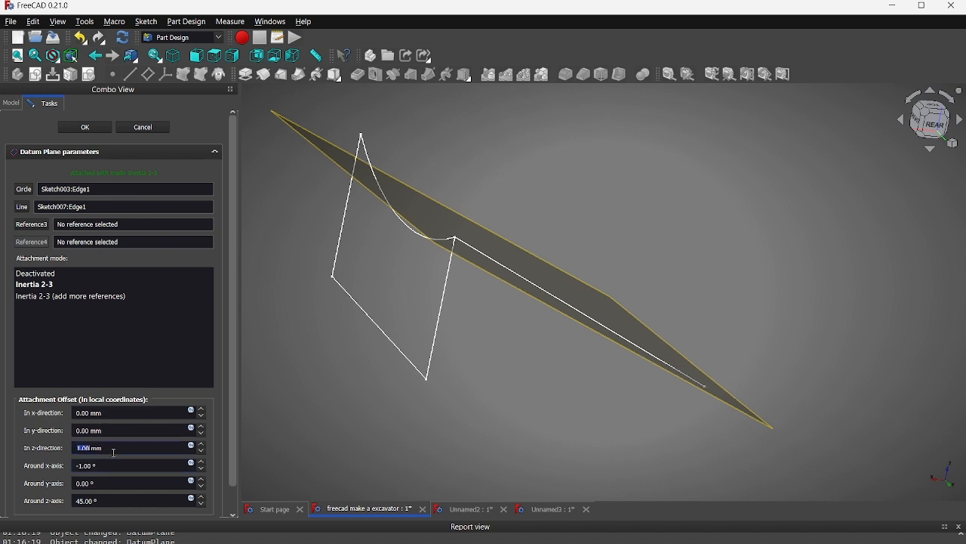
scroll(114, 453, up, 4)
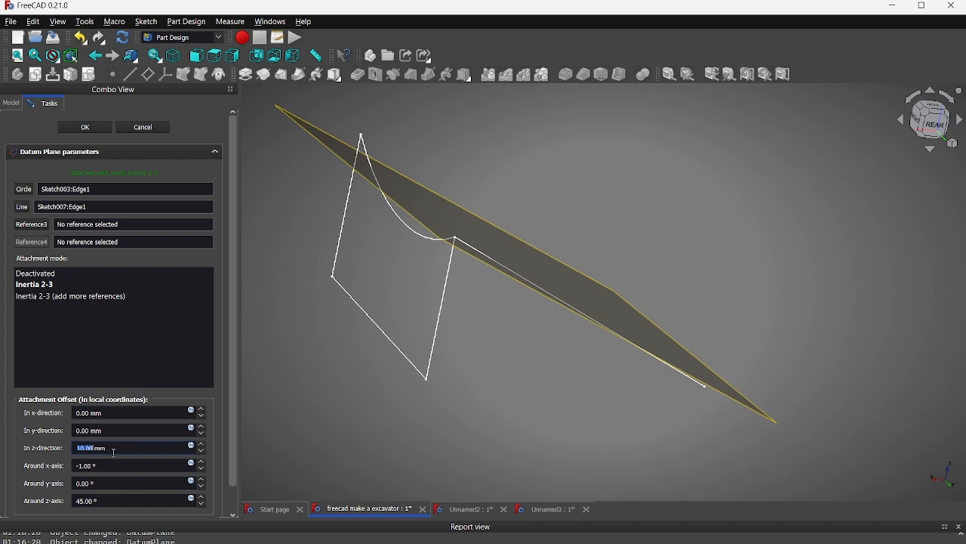
scroll(114, 453, up, 1)
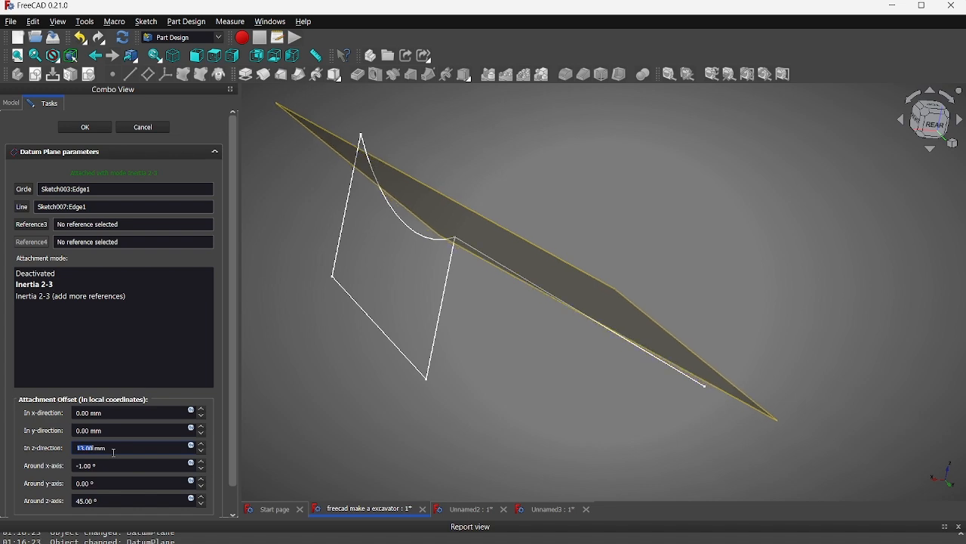
scroll(113, 466, down, 3)
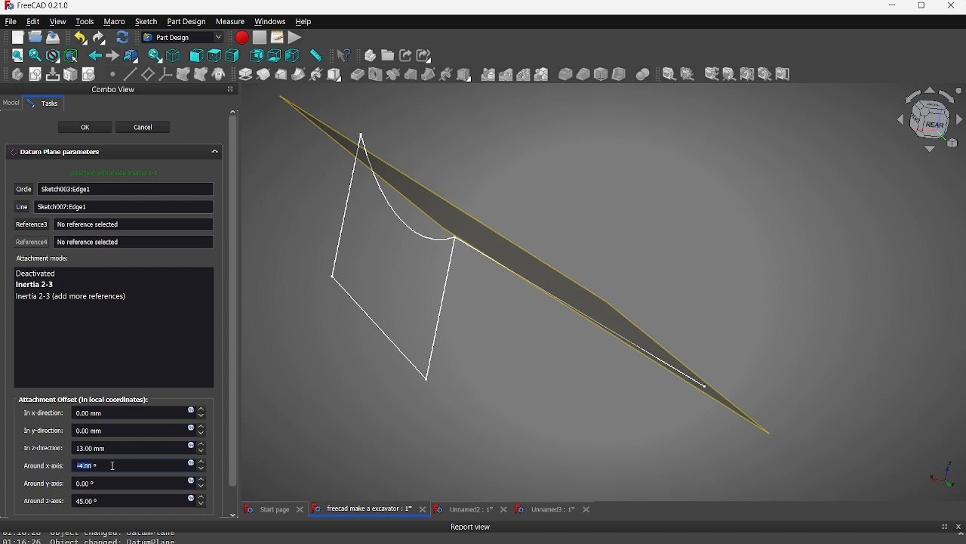
scroll(112, 466, down, 1)
scroll(530, 307, up, 4)
mouse_move(530, 307)
middle_down()
mouse_move(615, 289)
mouse_move(674, 310)
mouse_move(681, 292)
mouse_move(673, 296)
middle_up()
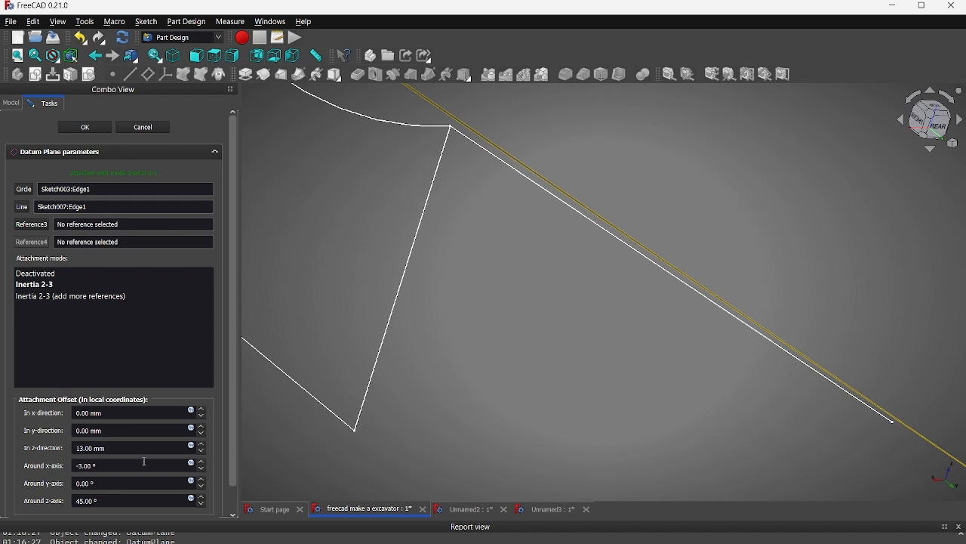
- Adjust the datum plane to -2° around the x-axis and a 10 mm offset in the z-direction
scroll(130, 448, down, 3)
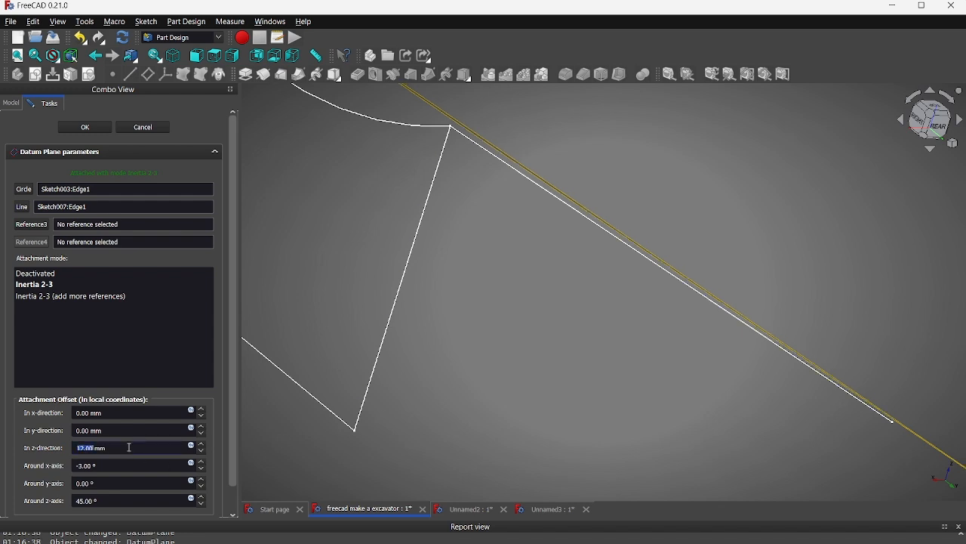
scroll(130, 448, down, 2)
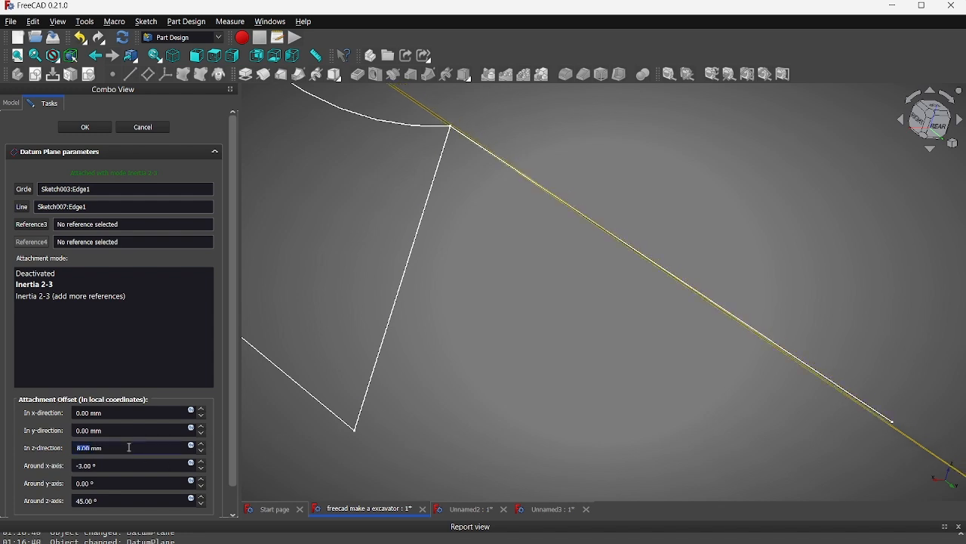
mouse_move(349, 408)
middle_down()
mouse_move(405, 403)
mouse_move(423, 380)
middle_up()
middle_drag(523, 402, 510, 402)
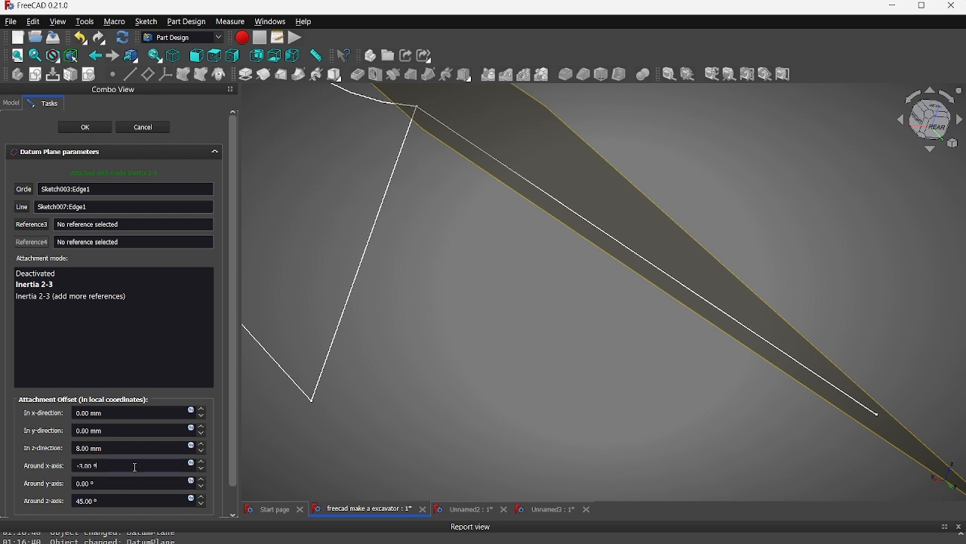
scroll(135, 467, down, 1)
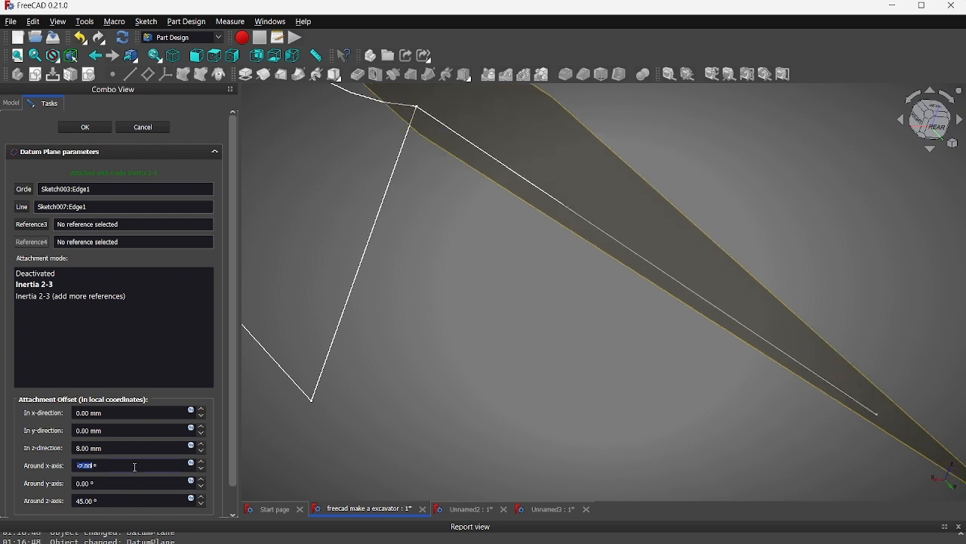
middle_drag(323, 413, 507, 400)
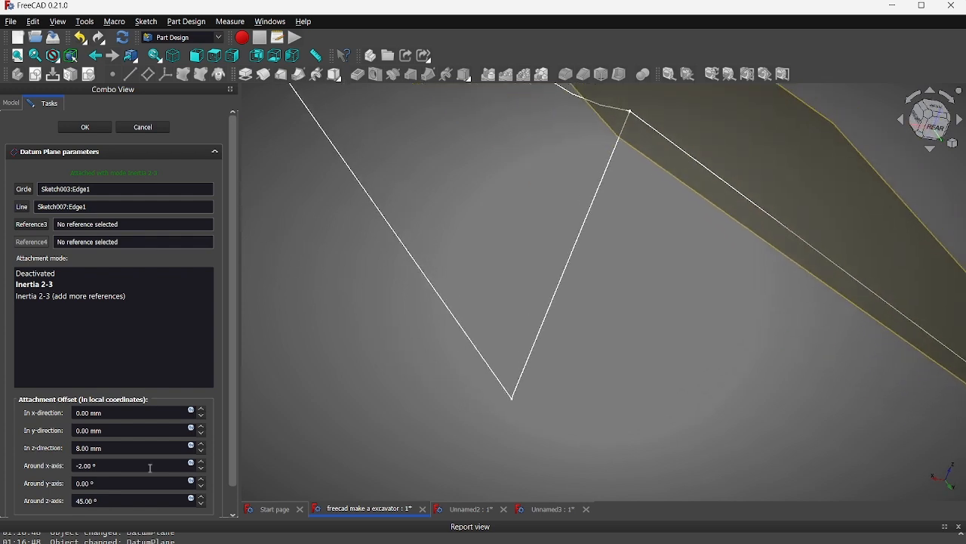
scroll(123, 451, up, 1)
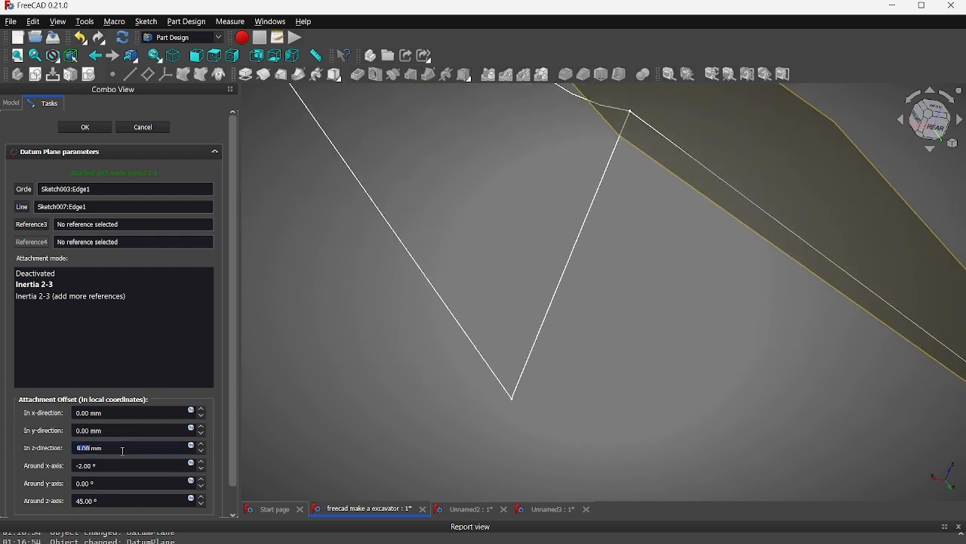
scroll(123, 450, up, 1)
- Try rotating the datum plane 5° around its y-axis to follow the ends of the profile's arc
mouse_move(667, 381)
middle_down()
mouse_move(373, 345)
mouse_move(425, 341)
mouse_move(689, 455)
mouse_move(549, 421)
mouse_move(556, 268)
mouse_move(565, 355)
mouse_move(885, 410)
mouse_move(883, 390)
mouse_move(807, 332)
mouse_move(886, 330)
mouse_move(912, 348)
middle_up()
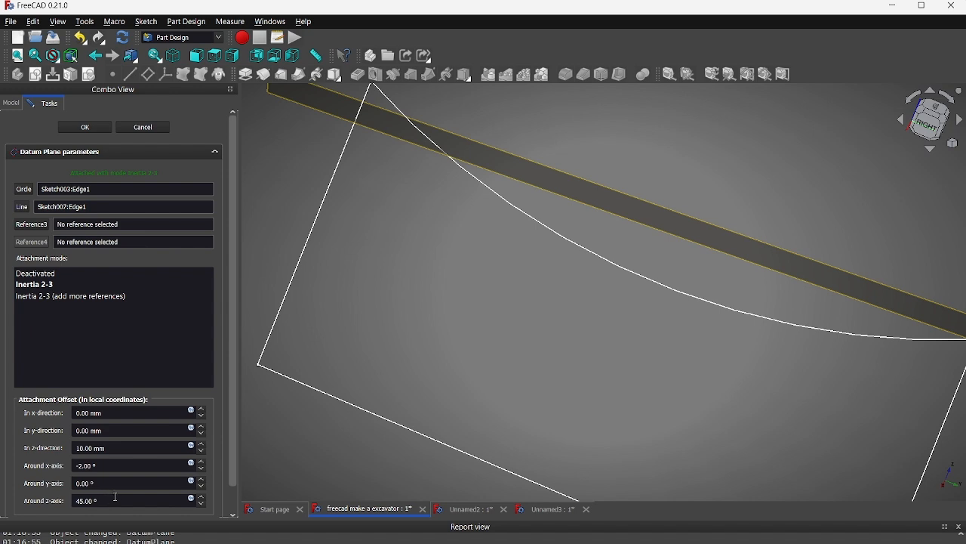
scroll(118, 499, down, 1)
scroll(117, 499, up, 1)
scroll(117, 484, up, 3)
middle_drag(442, 451, 405, 469)
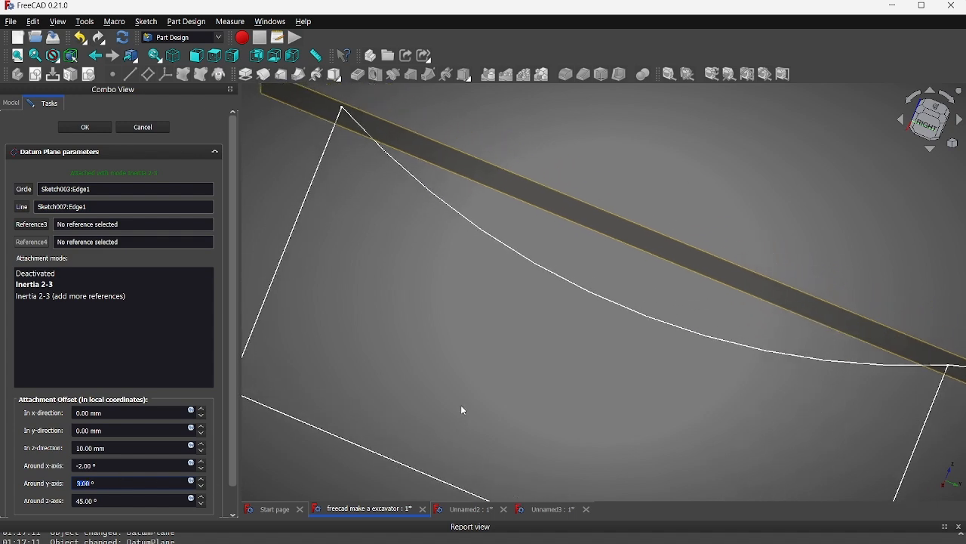
key(Up)
key(Up)
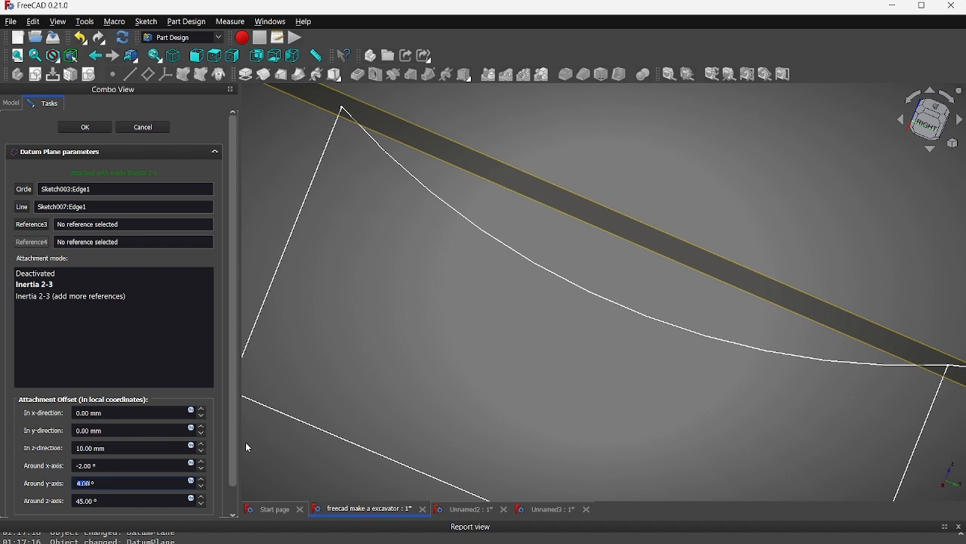
- Set the datum plane's z-direction offset to 18 mm, try -3° around the x-axis, and return it to -2°
middle_drag(588, 421, 513, 386)
click(126, 453)
key(Up)
key(Up)
key(Up)
key(Up)
key(Up)
key(Up)
key(Up)
key(Up)
click(126, 464)
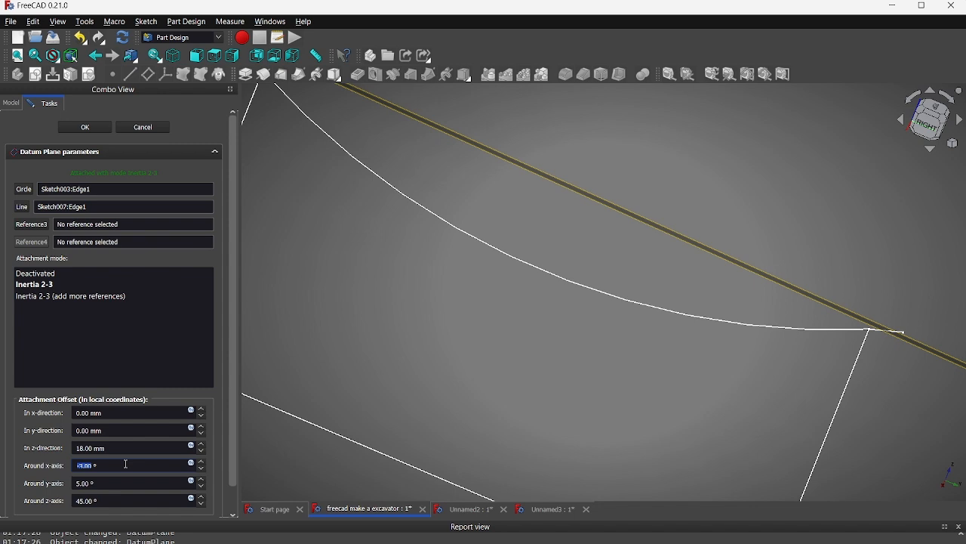
scroll(127, 464, up, 1)
- Set the datum plane's y-axis rotation to 3° and check its alignment with the arc and the HelperTop line
mouse_move(570, 307)
middle_down()
mouse_move(736, 360)
mouse_move(697, 428)
middle_up()
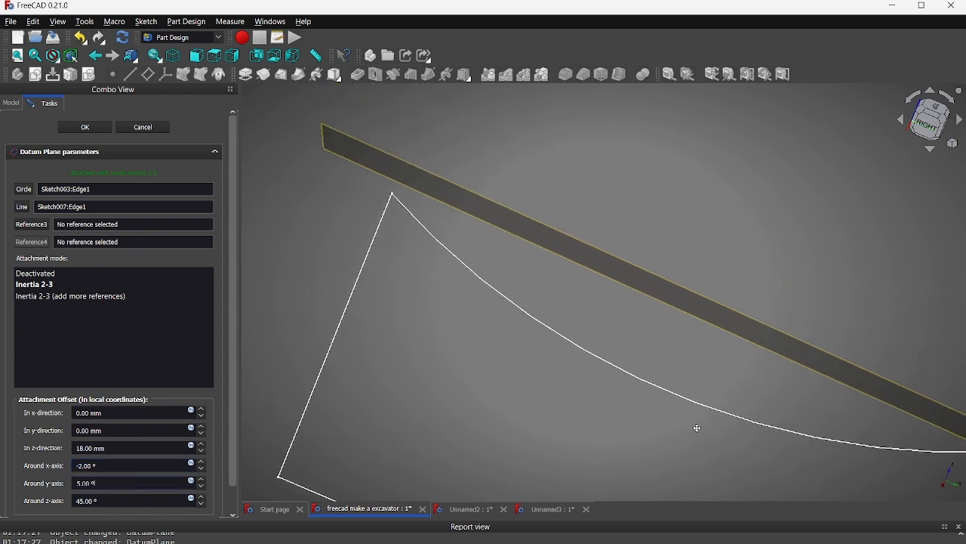
key(Down)
key(Down)
middle_drag(835, 414, 574, 386)
mouse_move(678, 399)
middle_down()
mouse_move(601, 367)
mouse_move(521, 356)
mouse_move(393, 203)
mouse_move(392, 213)
mouse_move(416, 209)
mouse_move(364, 166)
middle_up()
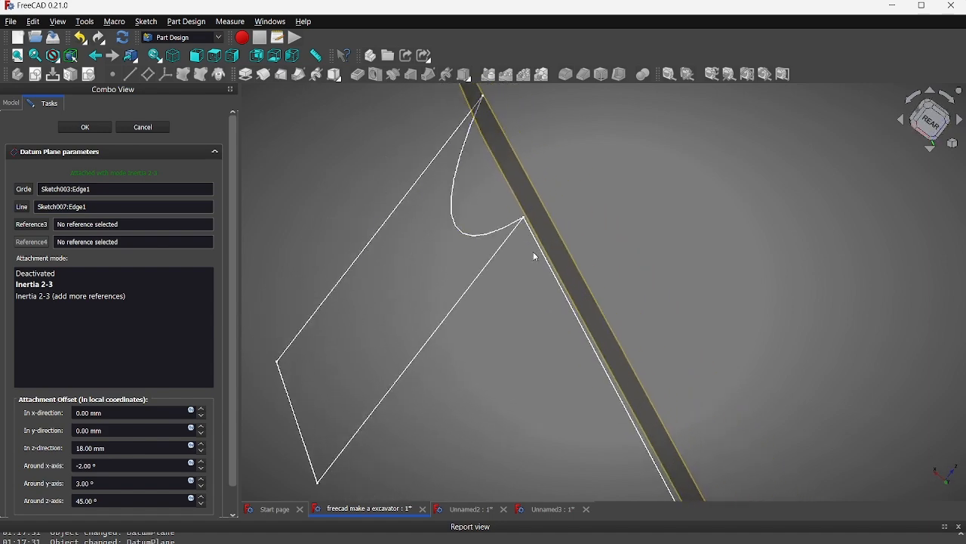
middle_drag(565, 248, 429, 45)
mouse_move(508, 228)
middle_down()
mouse_move(543, 317)
mouse_move(471, 81)
mouse_move(553, 130)
middle_up()
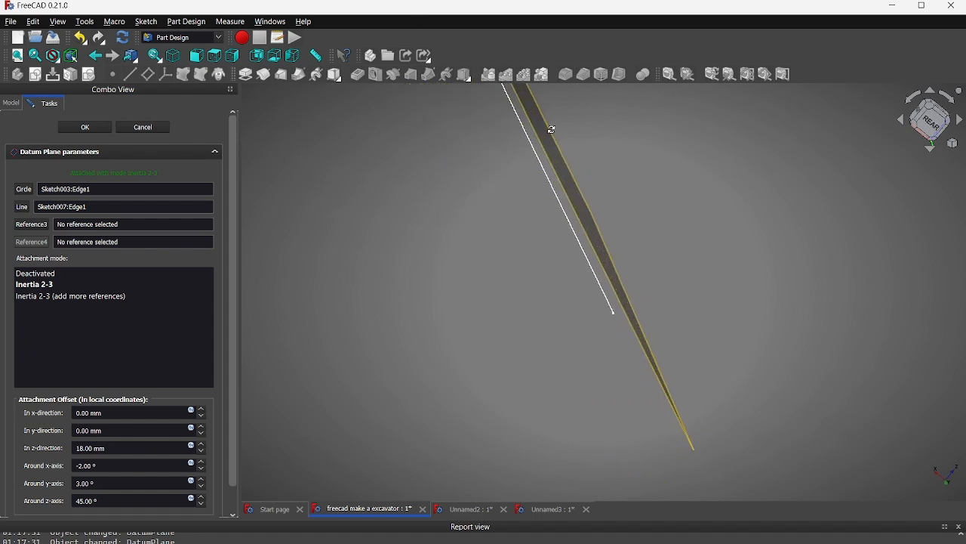
- Set the datum plane's rotation around the x-axis to -3°, keeping 3° around the y-axis
click(136, 484)
scroll(135, 484, up, 1)
scroll(135, 483, down, 1)
scroll(137, 467, down, 3)
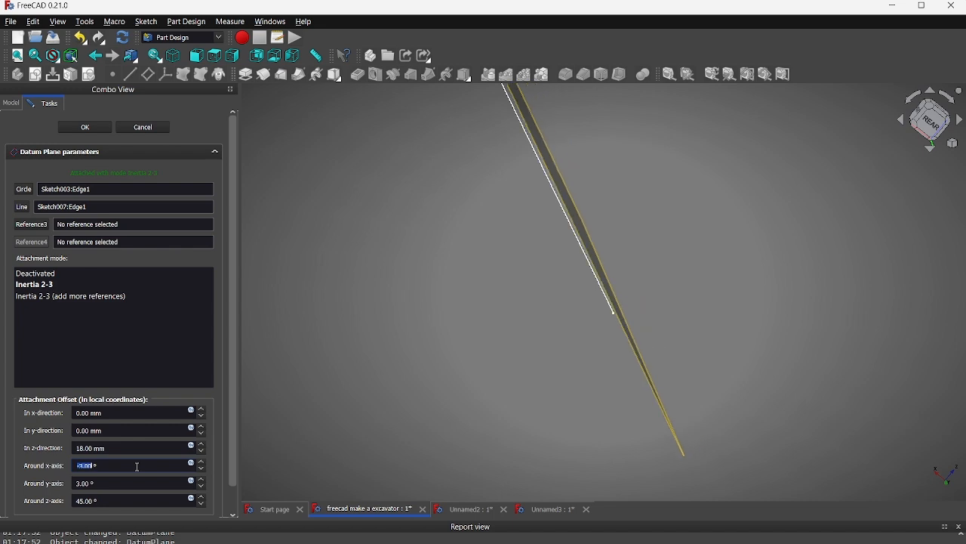
- Check the datum plane against the profile arc and HelperTop line, and accept its attachment offsets
middle_drag(499, 363, 638, 515)
middle_drag(446, 207, 634, 404)
mouse_move(561, 192)
middle_down()
mouse_move(558, 326)
mouse_move(550, 306)
middle_up()
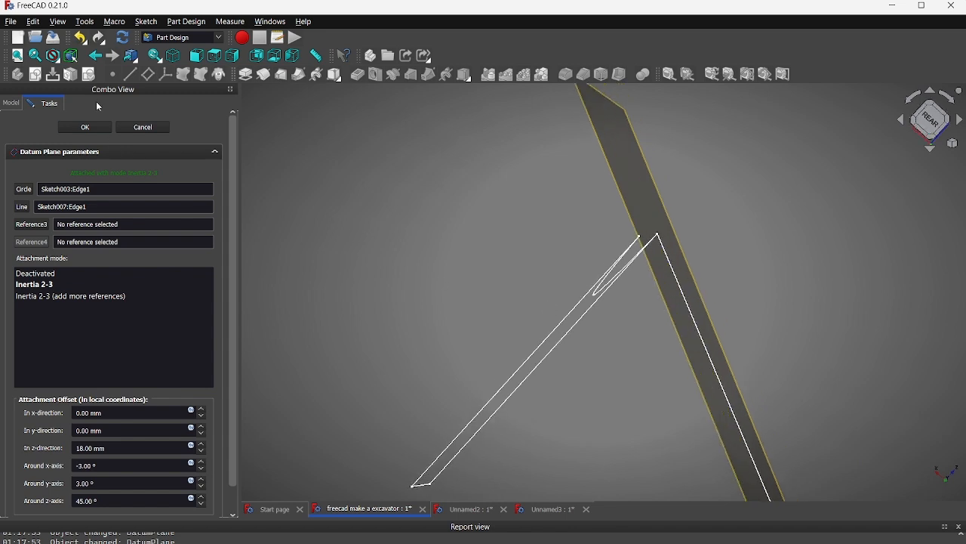
click(90, 129)
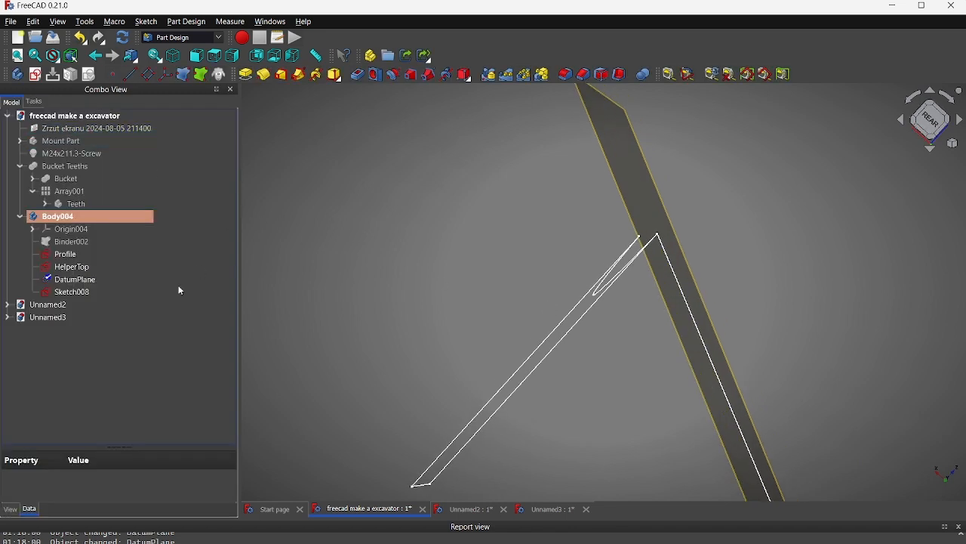
- Open Sketch008 for editing and delete the point near the corner where the profile arc meets HelperTop
double_click(115, 295)
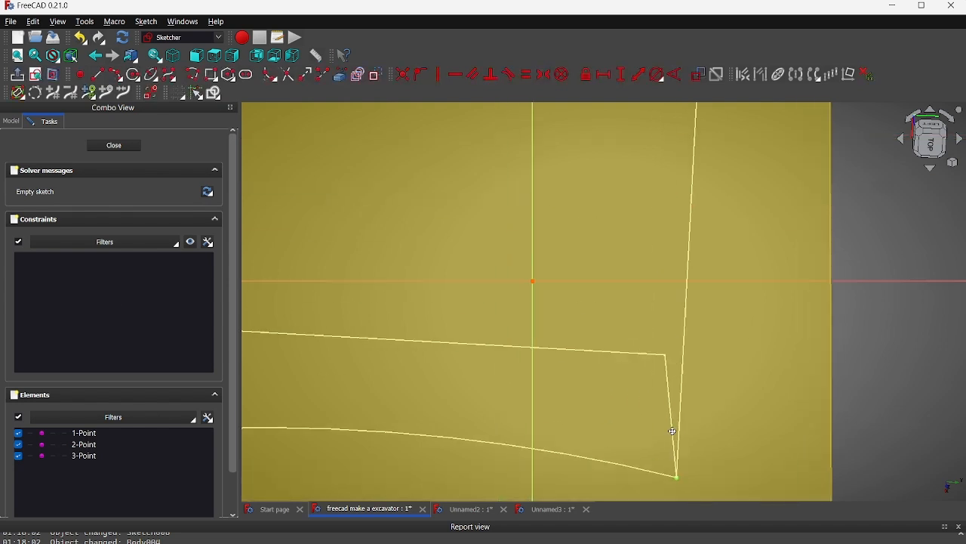
scroll(750, 404, down, 5)
mouse_move(750, 403)
middle_down()
mouse_move(596, 393)
mouse_move(559, 329)
mouse_move(586, 287)
mouse_move(599, 312)
middle_up()
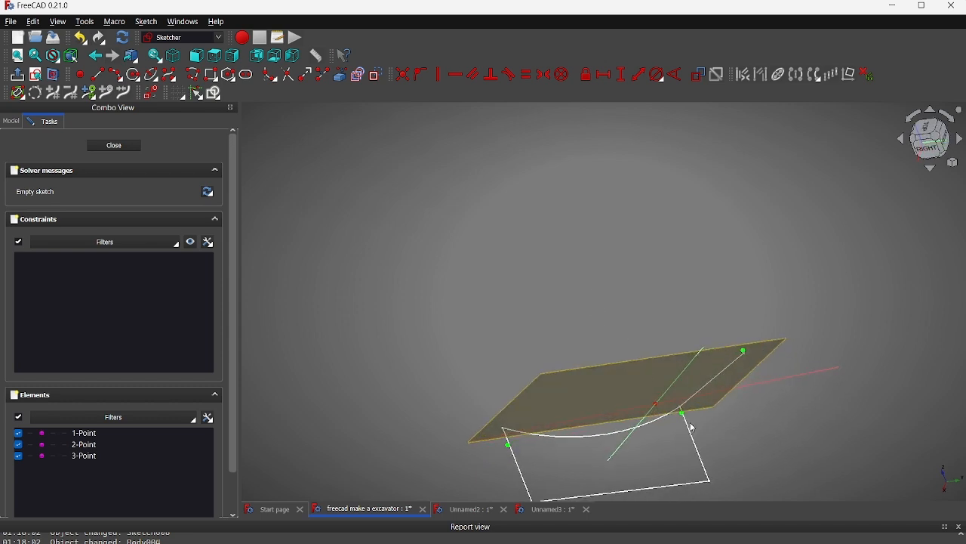
scroll(690, 423, up, 3)
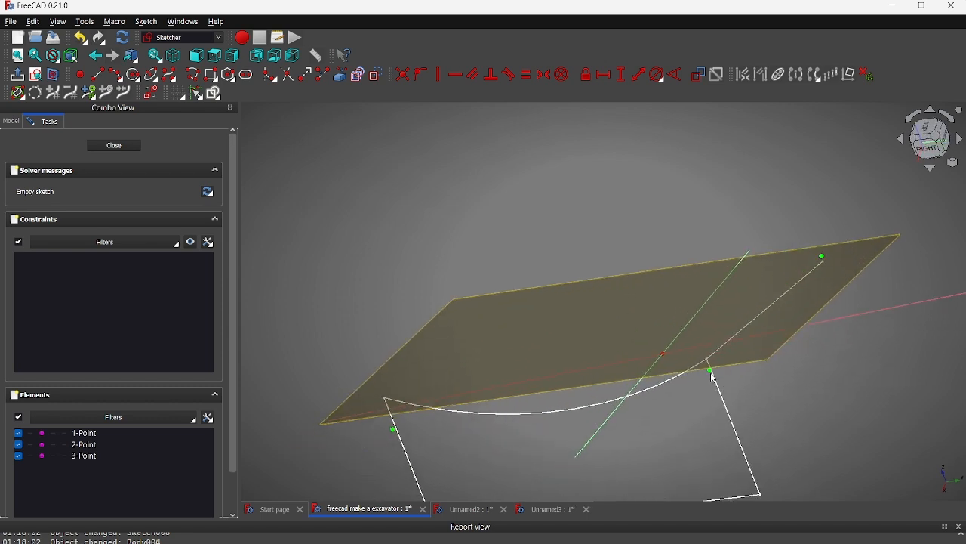
click(711, 372)
key(Delete)
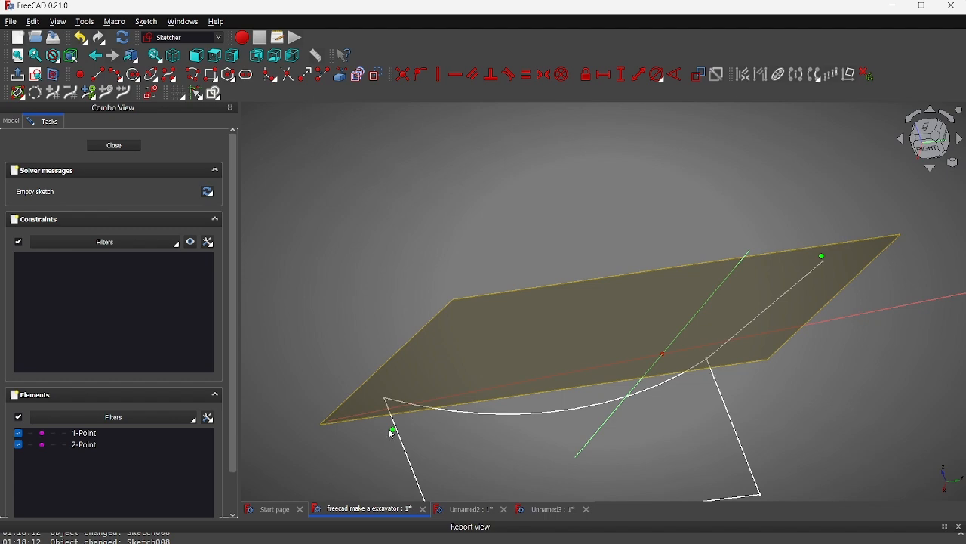
- Draw a line in Sketch008 from the point near the arc's free end across the datum plane, opposite HelperTop
mouse_move(679, 407)
middle_down()
mouse_move(694, 421)
mouse_move(685, 324)
mouse_move(606, 407)
mouse_move(696, 177)
mouse_move(567, 224)
mouse_move(714, 216)
mouse_move(762, 181)
middle_up()
mouse_move(684, 298)
middle_down()
mouse_move(721, 261)
mouse_move(650, 209)
mouse_move(480, 198)
middle_up()
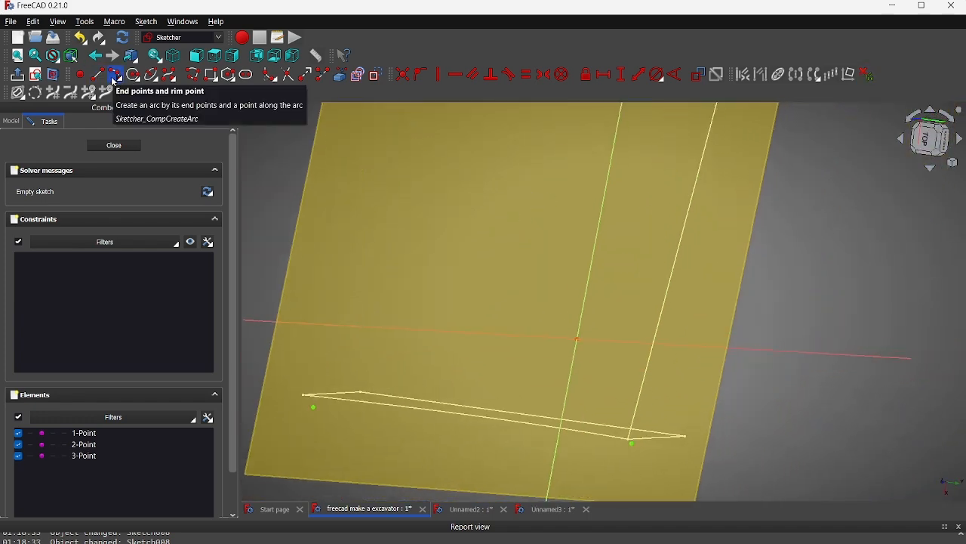
middle_drag(386, 275, 471, 269)
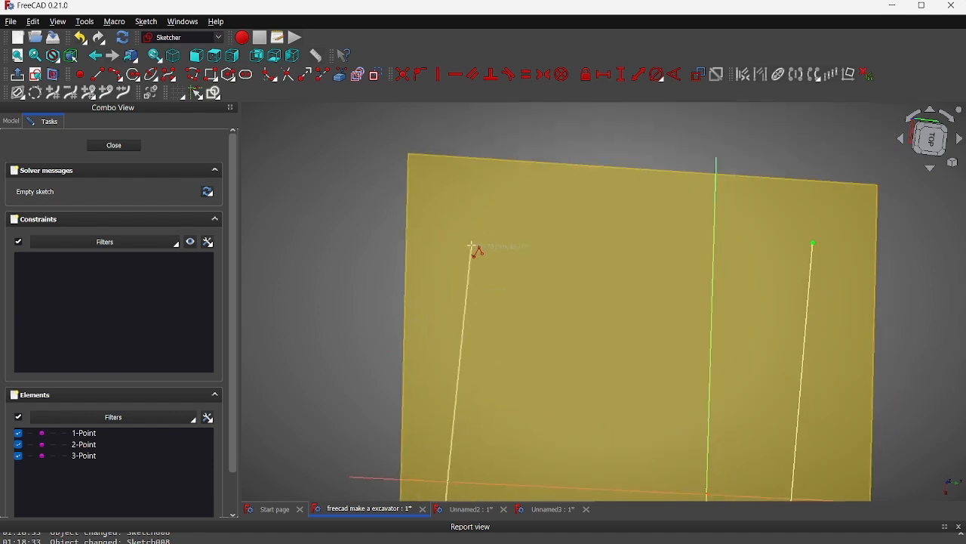
click(480, 208)
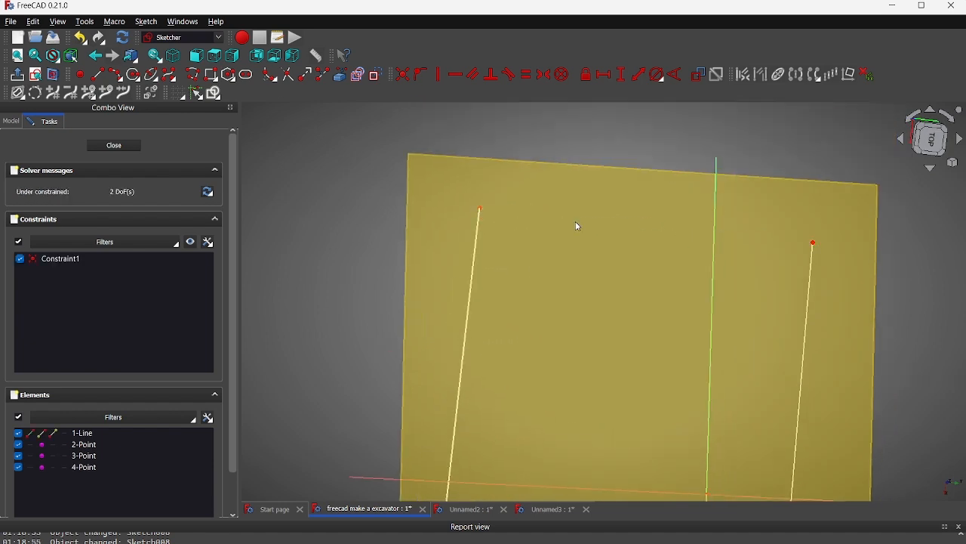
- Draw a B-spline from the new line's end to the point at HelperTop's far end and shape its curve
click(169, 74)
click(481, 207)
click(519, 219)
click(591, 231)
click(664, 244)
click(728, 249)
click(784, 251)
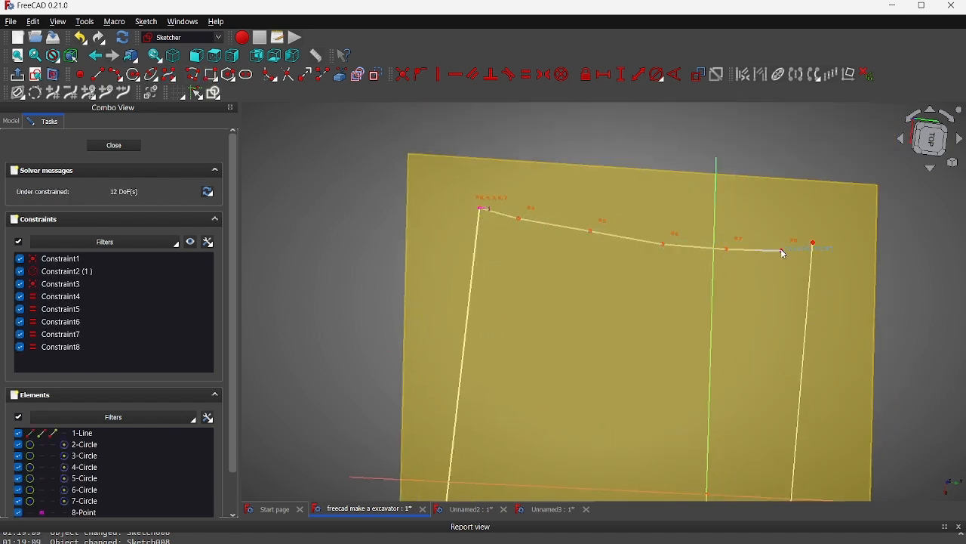
click(816, 243)
right_click(816, 243)
drag(666, 249, 589, 246)
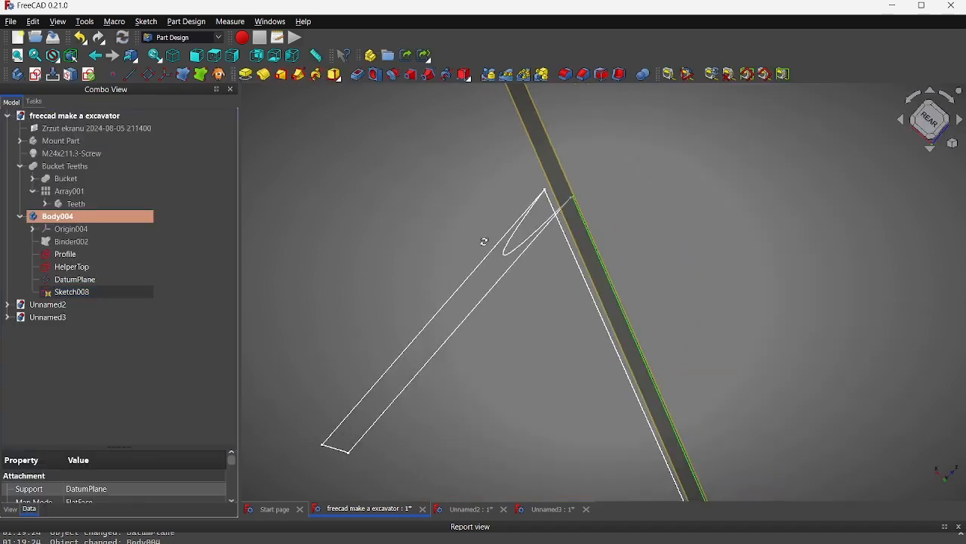
- Rename Sketch008 as ShapeStructure
mouse_move(484, 241)
middle_down()
mouse_move(345, 151)
mouse_move(333, 159)
middle_up()
click(84, 294)
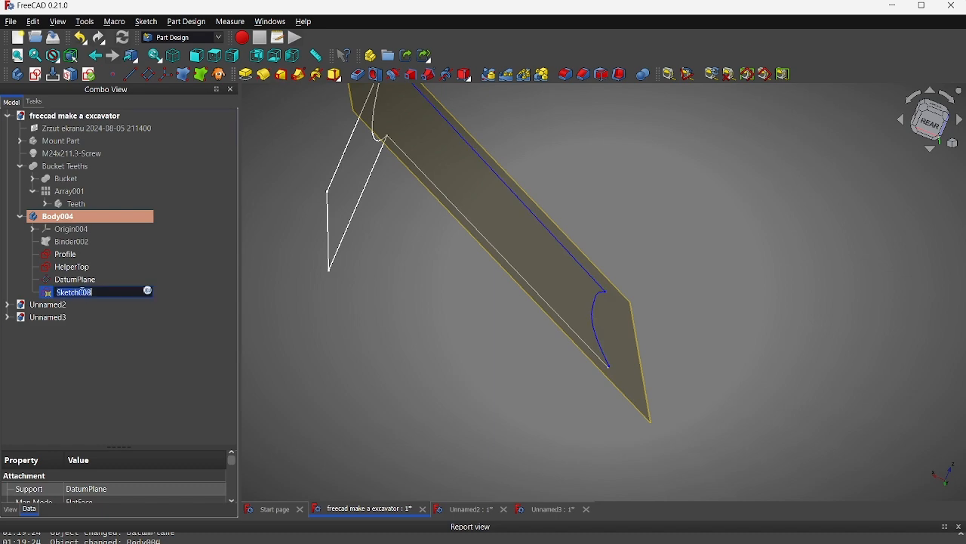
middle_drag(410, 237, 176, 234)
- Show Body004's origin planes and hide DatumPlane
click(71, 281)
key(space)
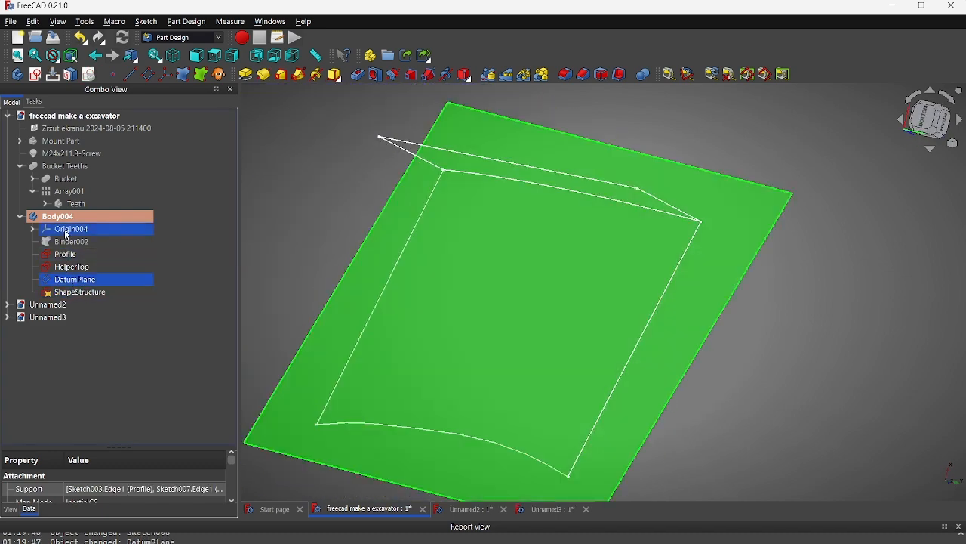
click(66, 230)
key(space)
click(92, 282)
key(space)
- Create a datum plane in Inertia 2-3 mode, referencing the profile's Sketch003:Edge3 and the ShapeStructure spline
mouse_move(647, 193)
middle_down()
mouse_move(558, 185)
mouse_move(513, 202)
mouse_move(491, 227)
mouse_move(349, 216)
mouse_move(449, 268)
mouse_move(700, 230)
middle_up()
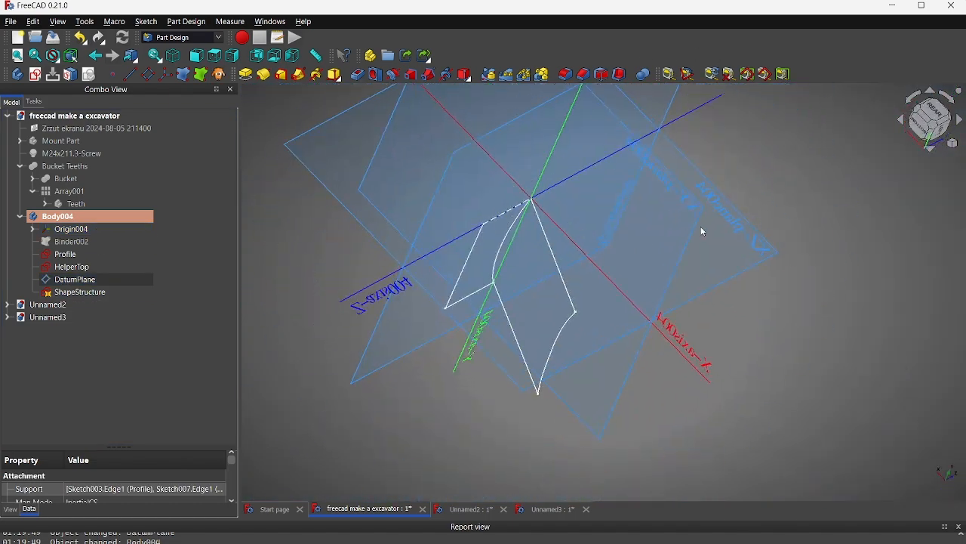
click(696, 227)
click(150, 74)
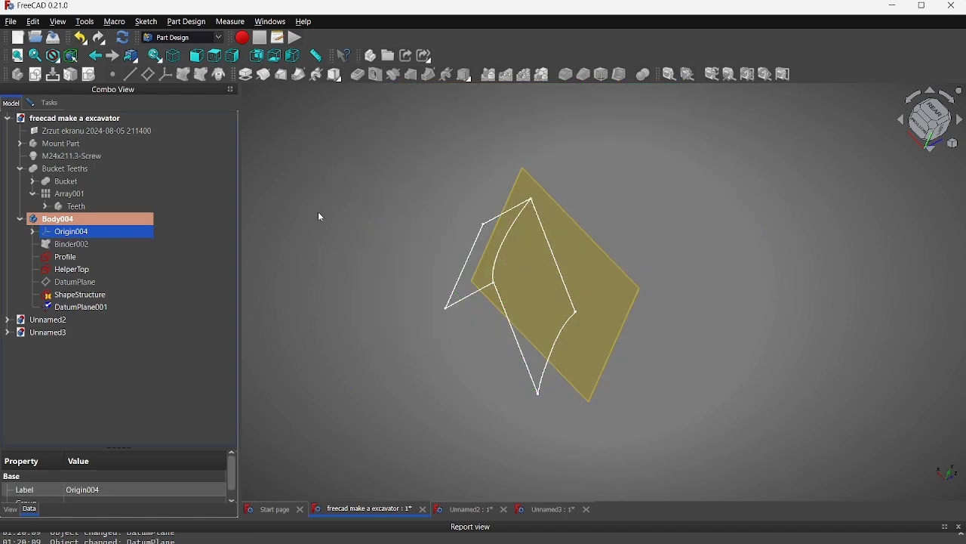
middle_drag(384, 260, 266, 251)
click(393, 272)
middle_drag(395, 290, 401, 373)
click(31, 206)
click(503, 308)
middle_drag(483, 325, 427, 388)
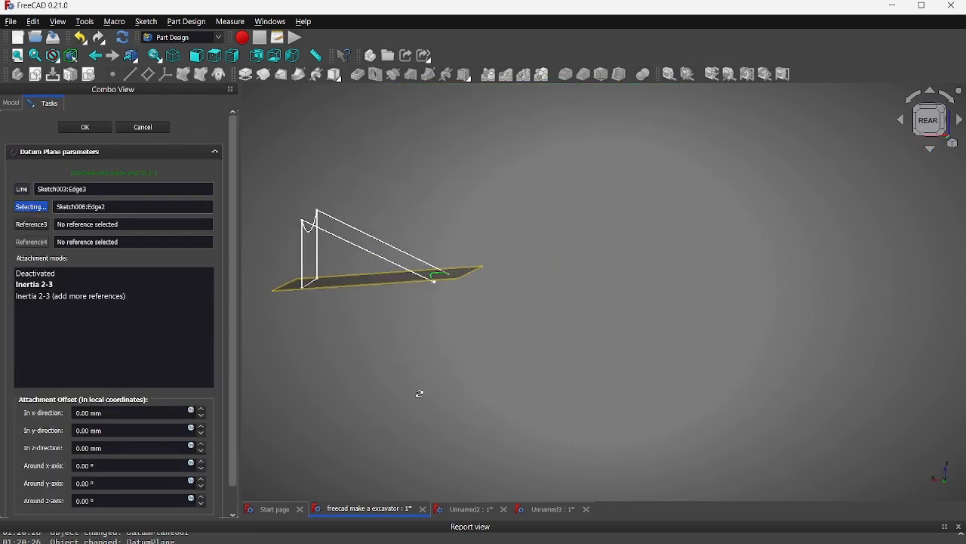
click(85, 126)
- Create a sketch on DatumPlane001 with a vertical line joining the profile's straight edge to the ShapeStructure spline
middle_drag(297, 296, 299, 350)
click(299, 350)
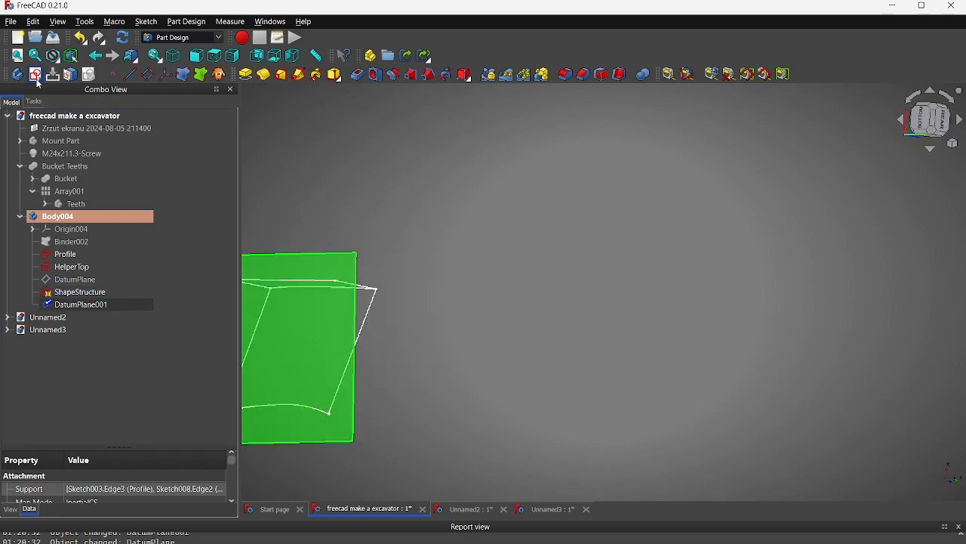
click(36, 76)
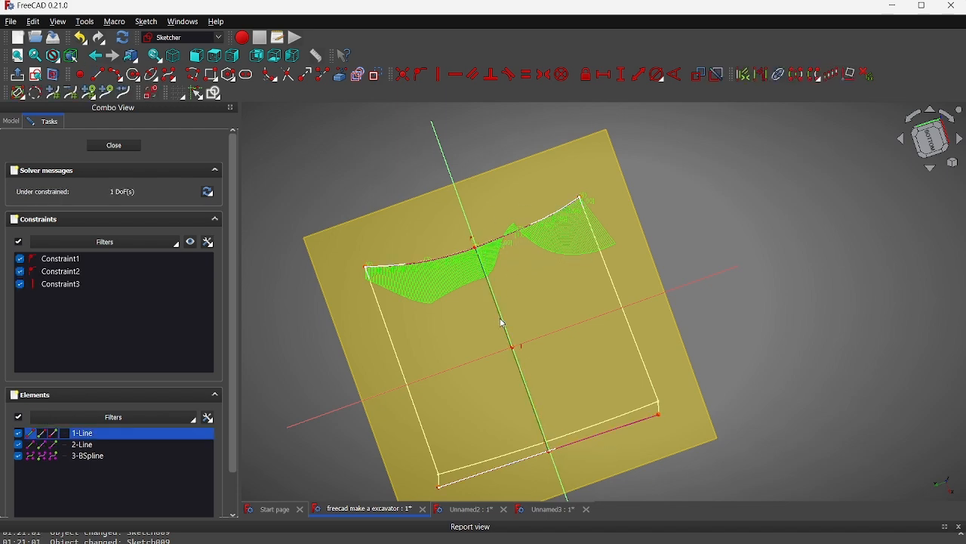
mouse_move(529, 317)
middle_down()
mouse_move(559, 324)
mouse_move(638, 469)
middle_up()
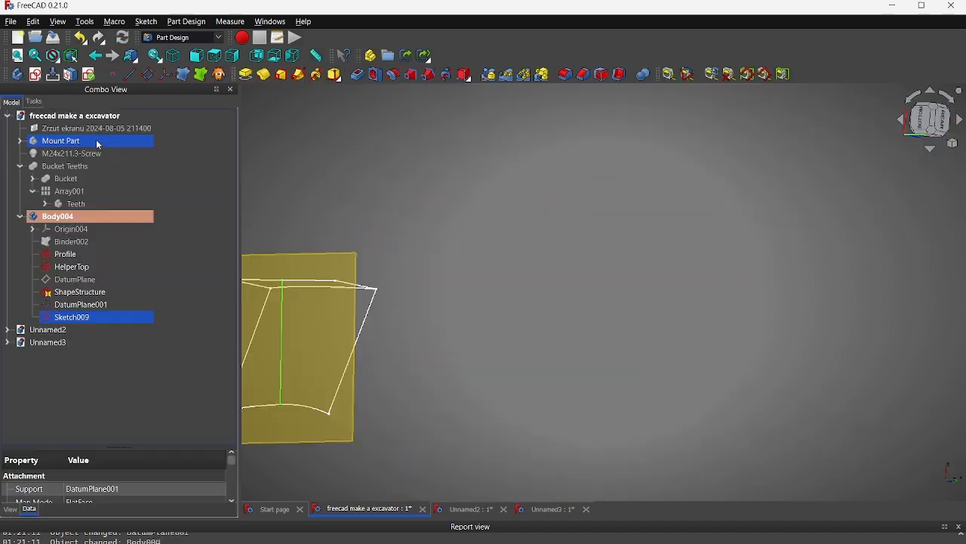
- Rename Sketch009 as Bottom Line
click(72, 318)
text(Bottom Line)
key(Return)
middle_drag(535, 293, 317, 287)
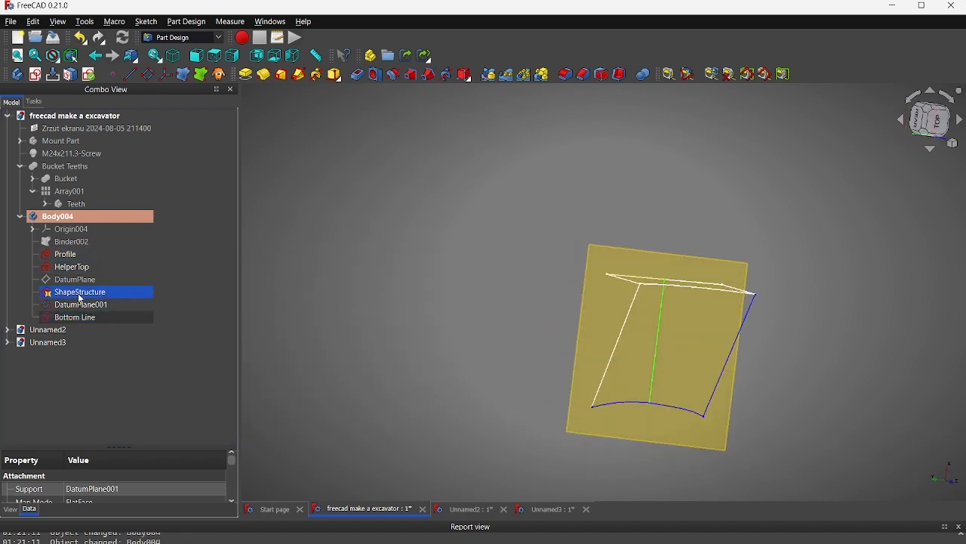
- Hide DatumPlane001 and show DatumPlane again
middle_drag(548, 321, 126, 262)
click(82, 304)
click(76, 280)
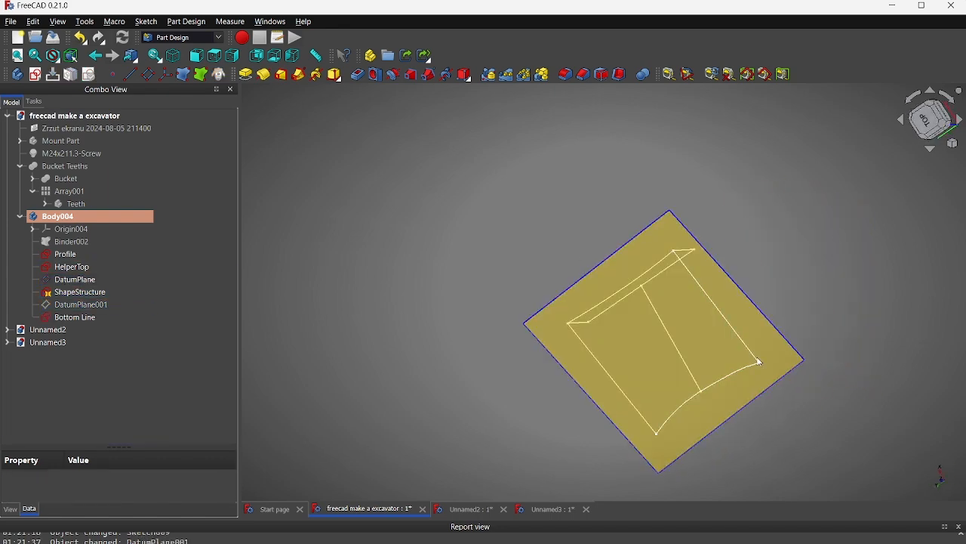
- Open DatumPlane's attachment for editing and show Body004's origin planes
click(149, 74)
click(10, 102)
click(71, 231)
key(space)
middle_drag(850, 214, 681, 181)
click(668, 200)
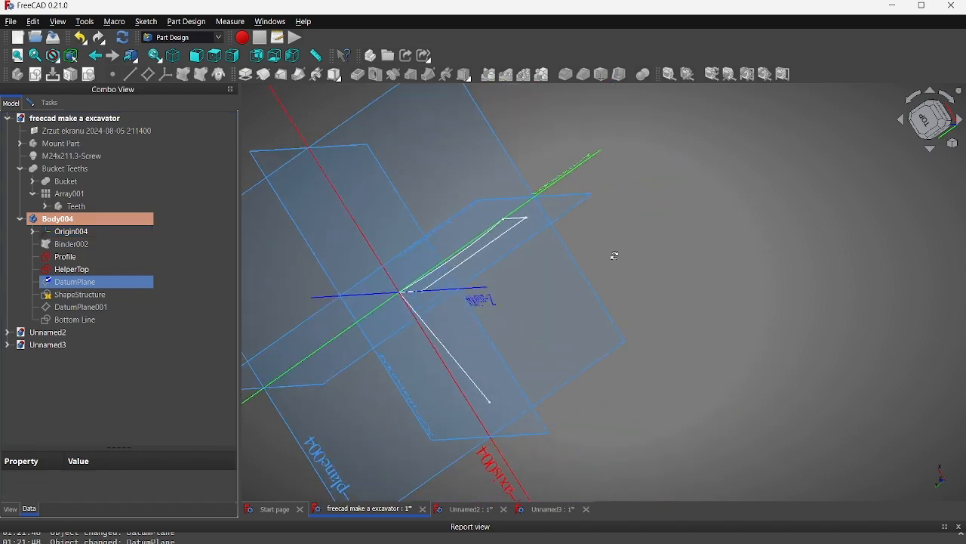
middle_drag(627, 255, 468, 260)
- Try attaching DatumPlane to XY_Plane004, with and without Sketch007:Edge1 as second reference, and cancel the edit
click(51, 102)
middle_drag(816, 332, 659, 189)
click(29, 190)
click(642, 267)
click(22, 215)
click(83, 214)
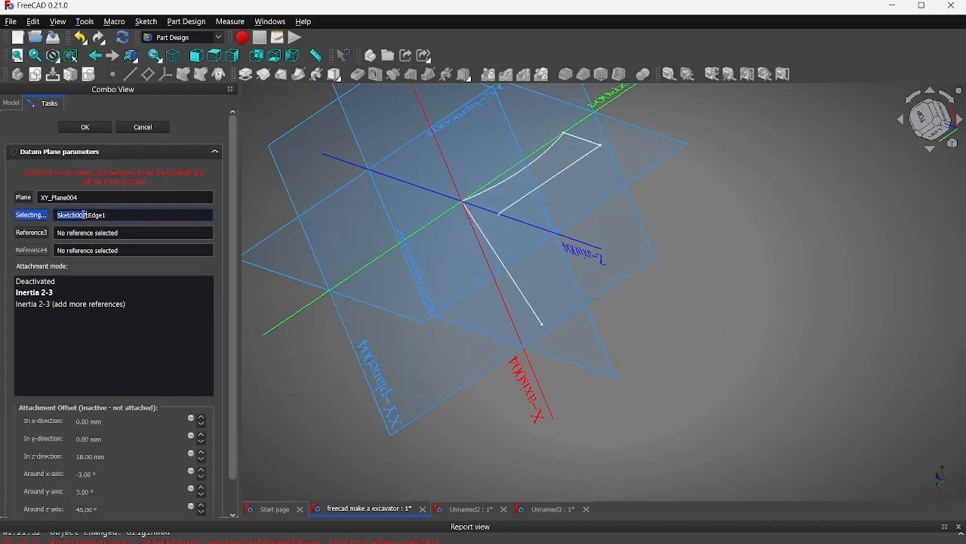
key(ctrl+a)
key(BackSpace)
click(19, 192)
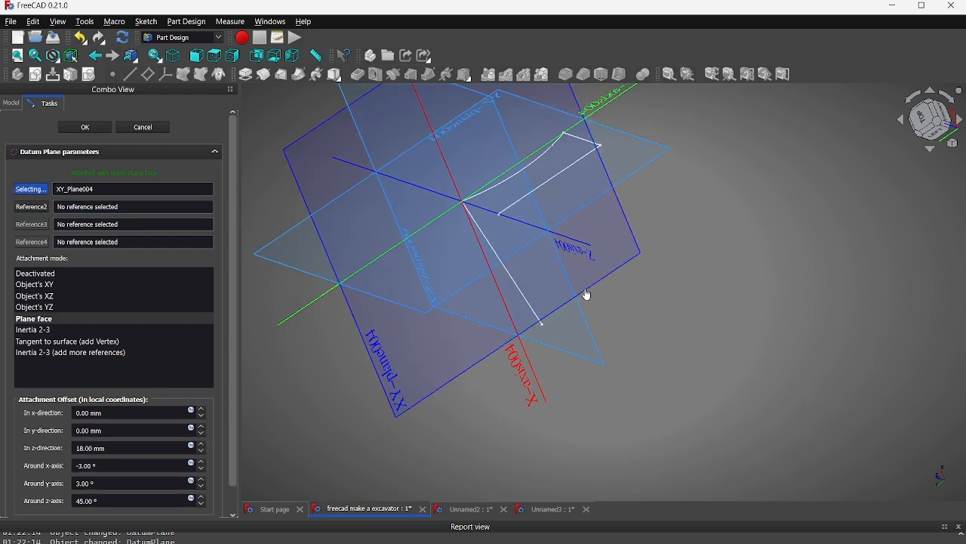
click(614, 279)
click(147, 130)
- Create a new datum plane in Body004 and attach it to XY_Plane004 in Plane face mode
click(148, 74)
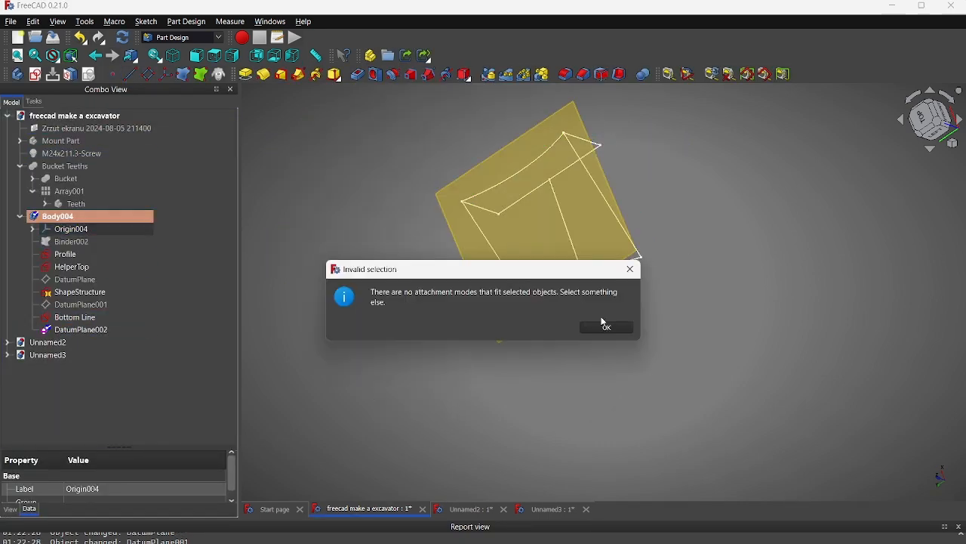
click(606, 327)
click(12, 102)
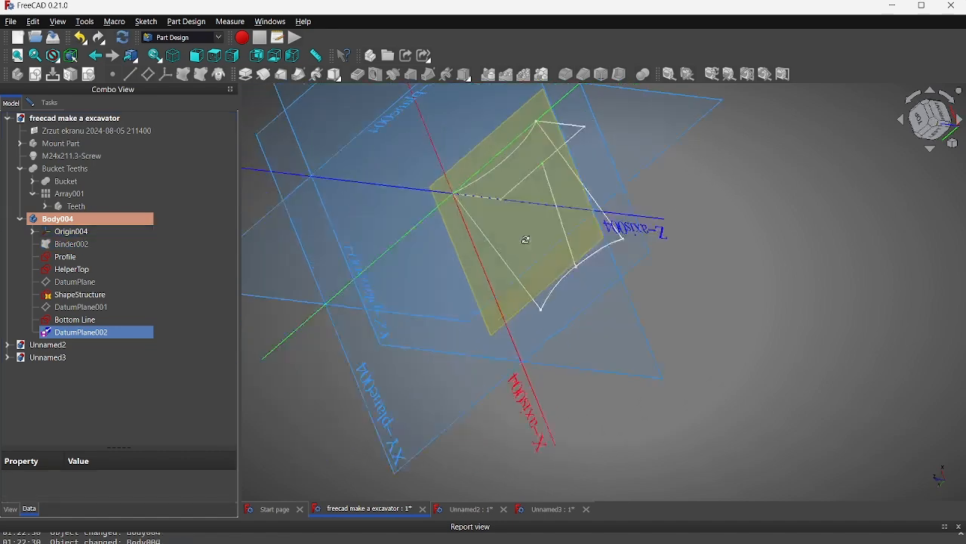
double_click(81, 332)
click(648, 205)
middle_drag(649, 205, 717, 219)
click(41, 189)
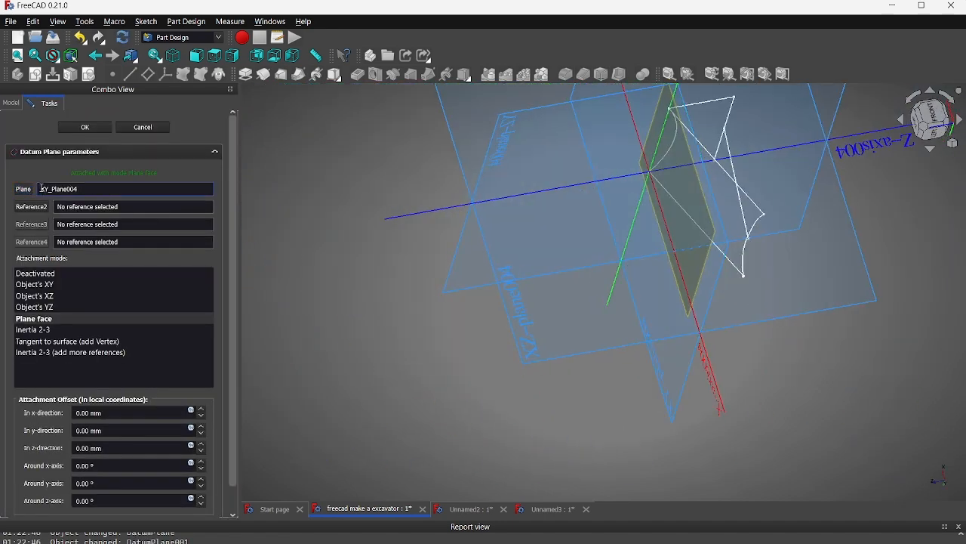
- Add the ShapeStructure side line, Sketch008:Edge1, as DatumPlane002's second reference
scroll(604, 208, up, 3)
middle_drag(528, 208, 370, 211)
click(32, 206)
click(468, 289)
click(31, 197)
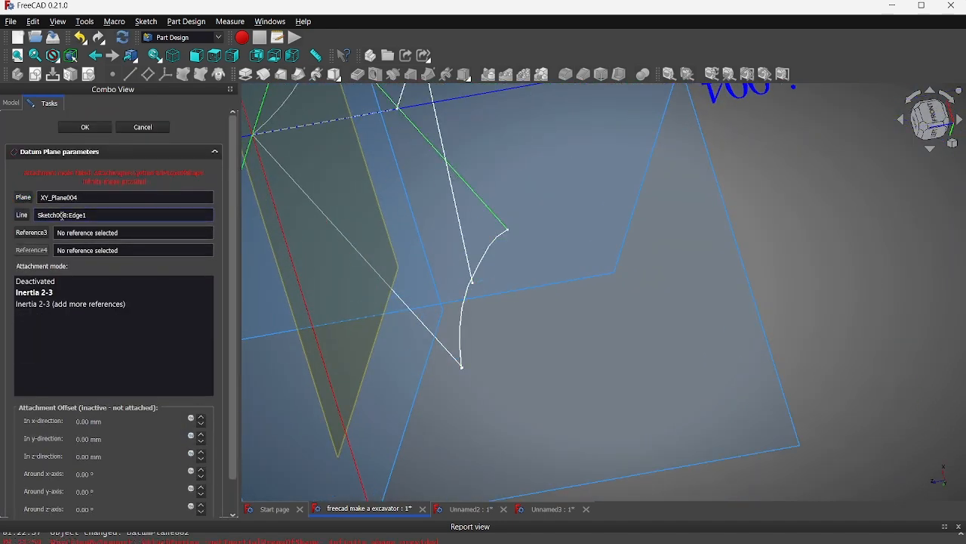
- Reattach DatumPlane002 through the HelperTop line and the opposite ShapeStructure line instead of the XY plane, and accept it
click(25, 189)
middle_drag(465, 186, 616, 232)
click(463, 254)
middle_drag(463, 254, 511, 305)
click(35, 206)
click(571, 363)
click(143, 127)
- Create a sketch on DatumPlane002 and hide Body004's origin planes
middle_drag(622, 297, 665, 254)
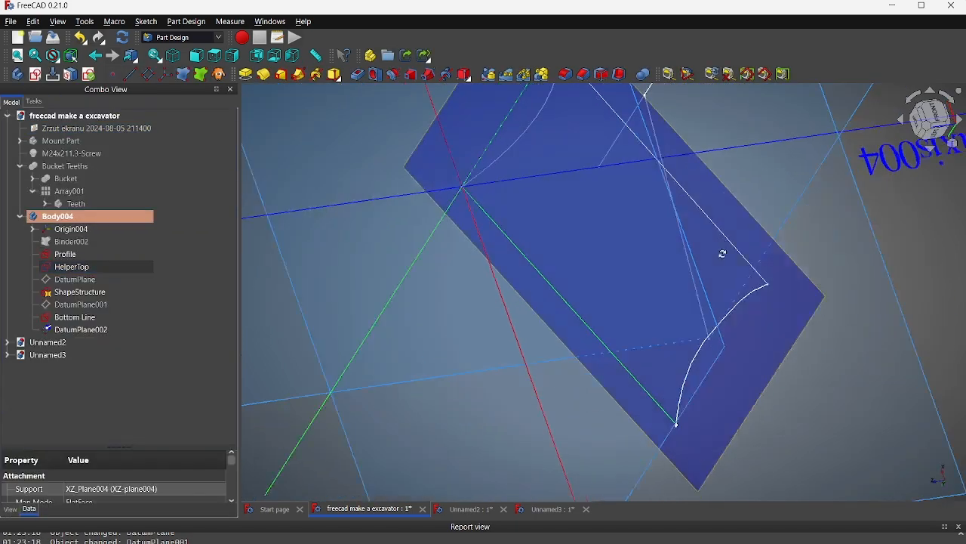
click(665, 255)
click(35, 74)
click(11, 121)
click(71, 249)
key(space)
mouse_move(483, 219)
middle_down()
mouse_move(431, 128)
mouse_move(397, 183)
mouse_move(586, 146)
mouse_move(705, 275)
mouse_move(676, 272)
middle_up()
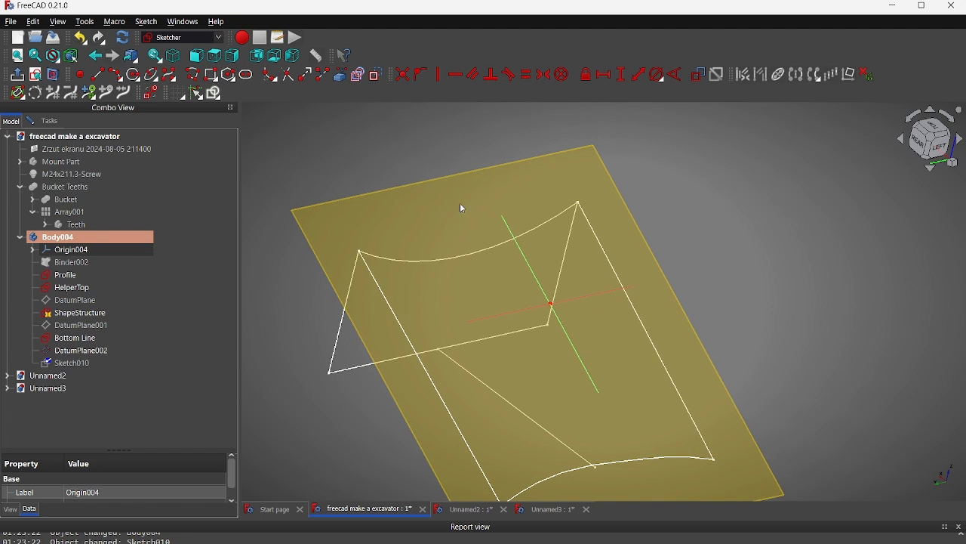
- Bring the ShapeStructure spline and the profile's arc into Sketch010 as external geometry
click(339, 73)
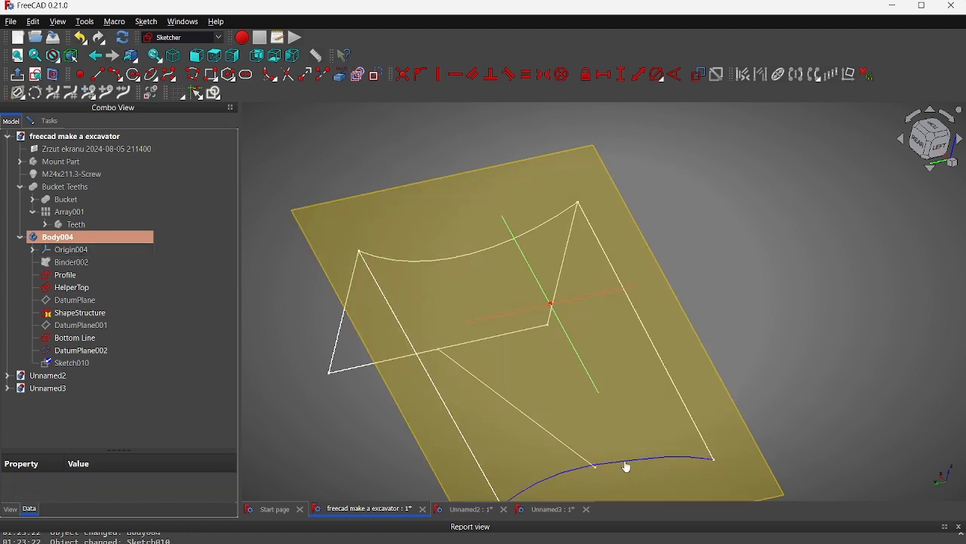
middle_drag(626, 461, 636, 323)
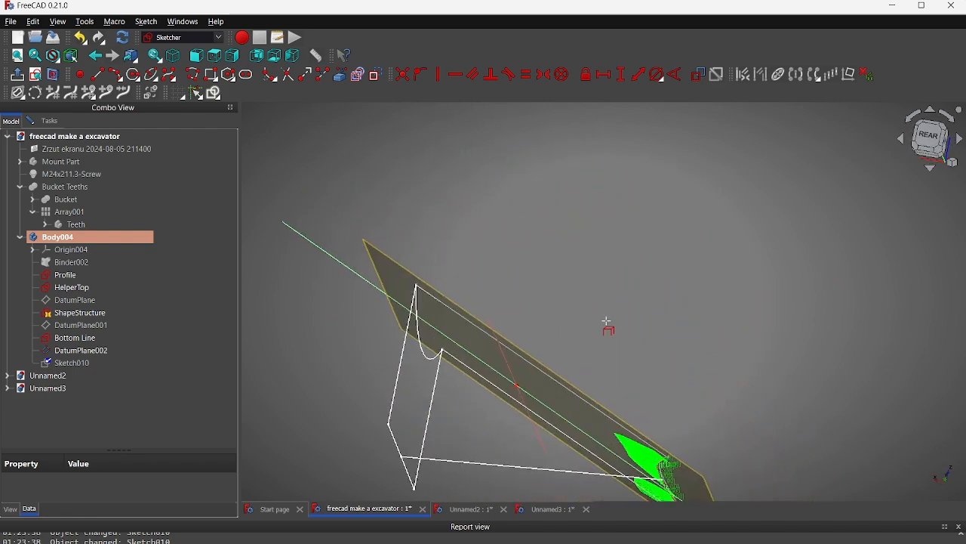
mouse_move(510, 420)
middle_down()
mouse_move(379, 456)
mouse_move(368, 471)
middle_up()
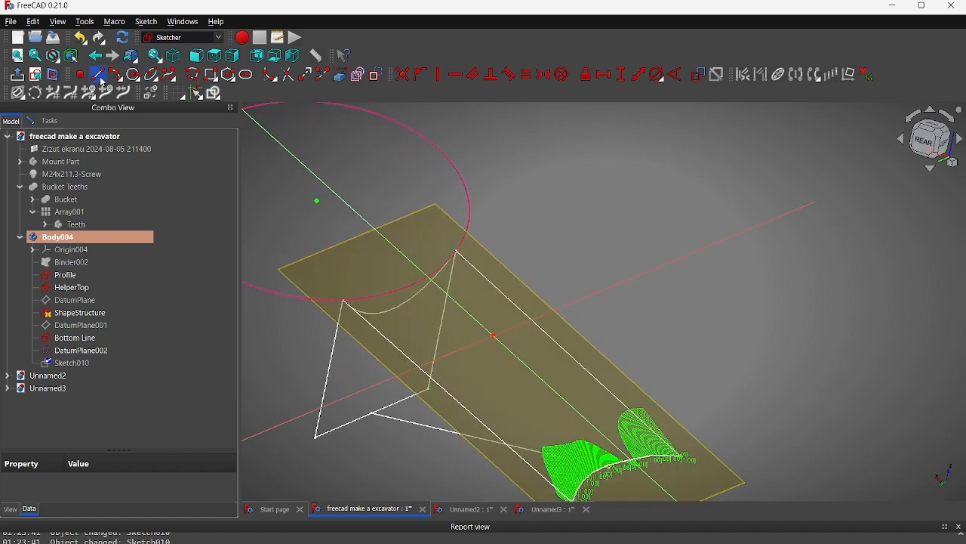
- Draw a line in Sketch010 from the projected arc to the ShapeStructure spline near the Bottom Line's end
mouse_move(415, 299)
middle_down()
mouse_move(334, 398)
mouse_move(336, 418)
middle_up()
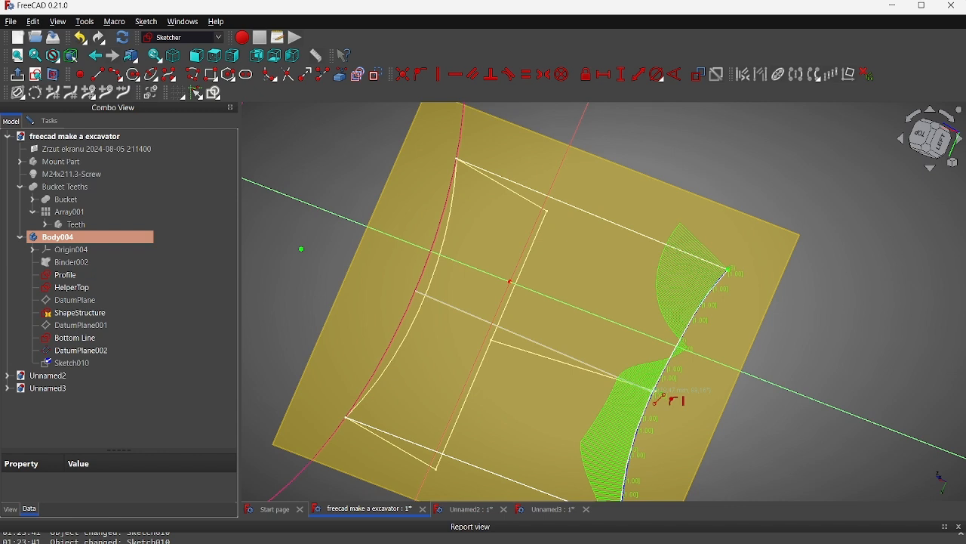
click(655, 387)
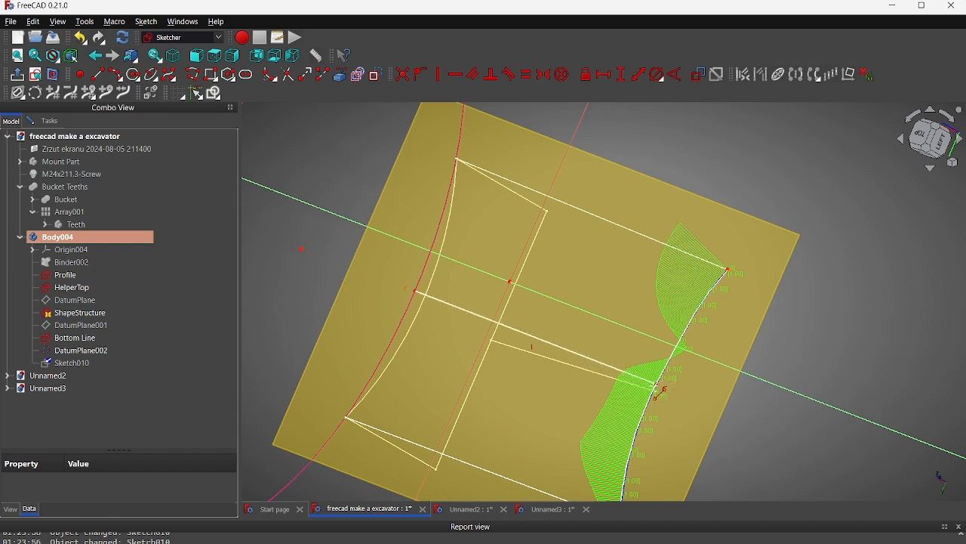
- Add a length constraint to the line in Sketch010, accepting its current length, and close the sketch
click(581, 354)
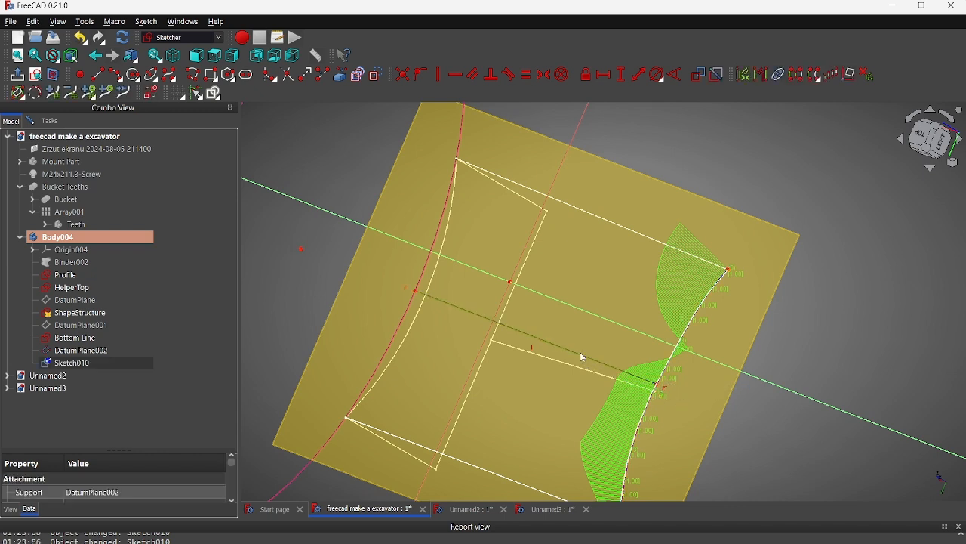
key(k)
key(d)
key(Return)
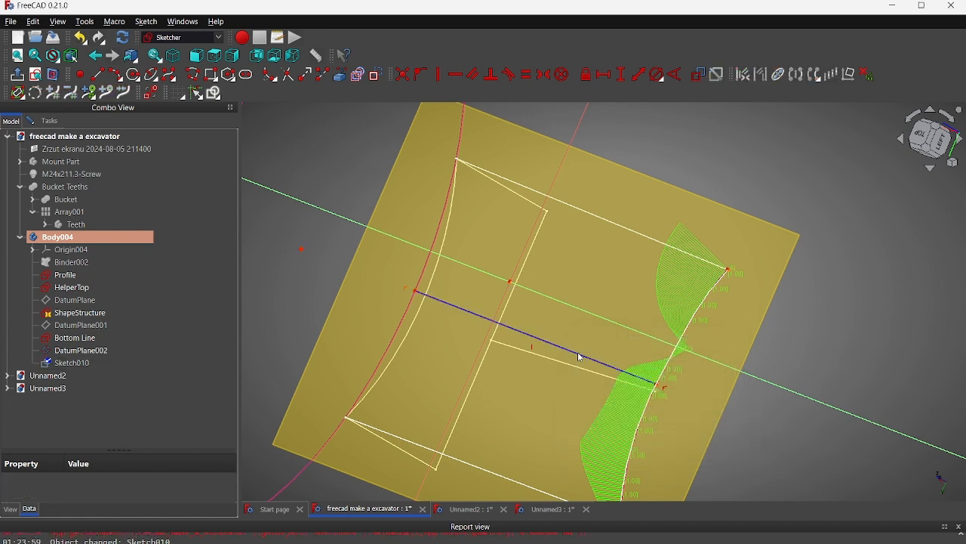
click(576, 356)
key(k)
key(d)
key(Return)
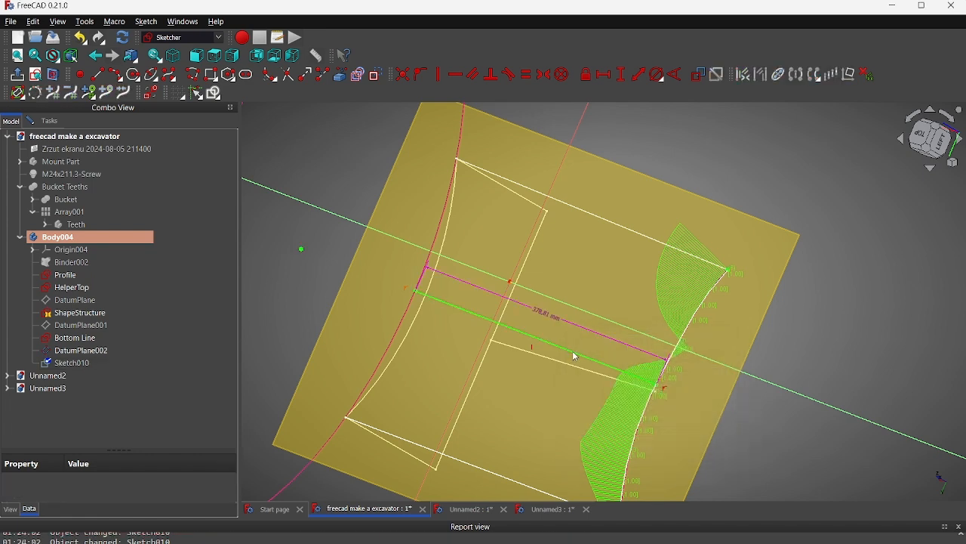
click(49, 125)
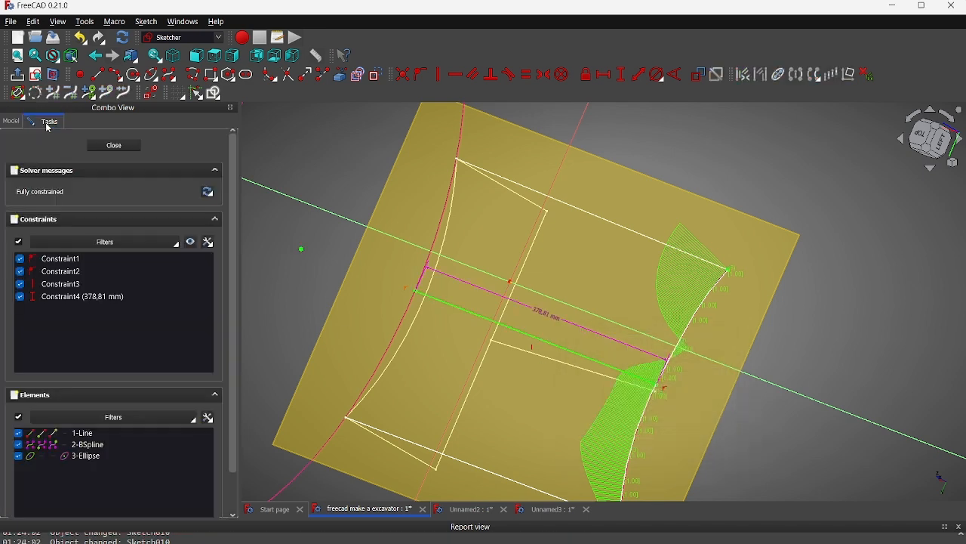
click(123, 151)
- Rename Sketch010 as TopLine
ctrl+click(90, 318)
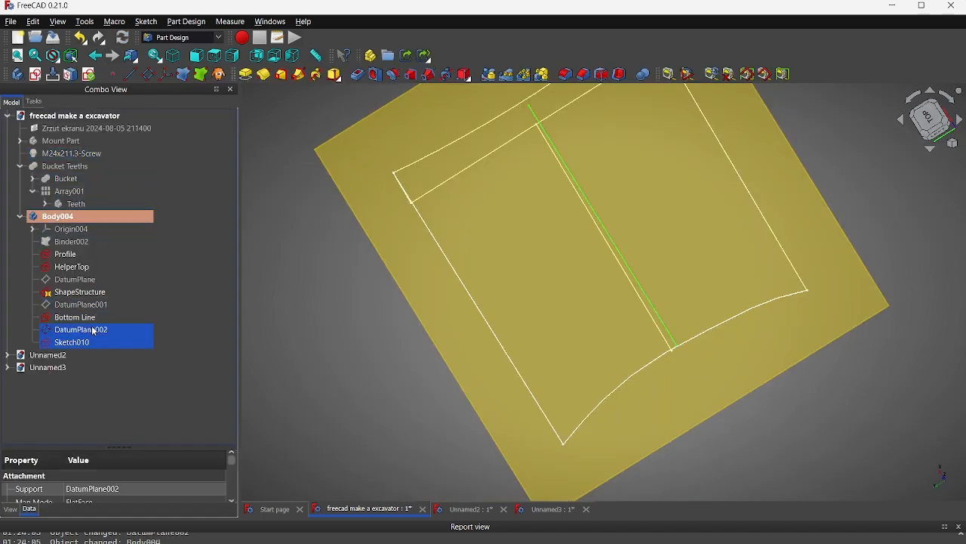
click(88, 344)
click(88, 344)
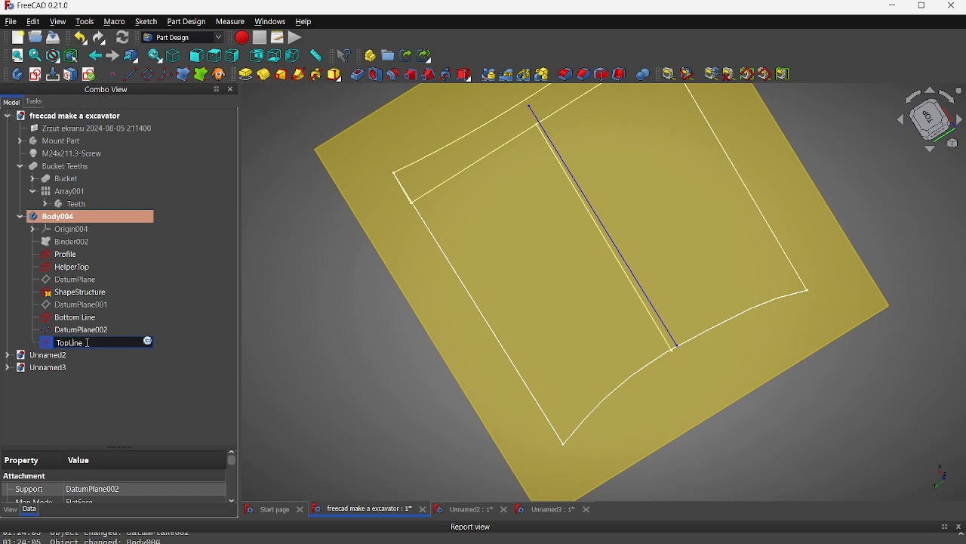
key(Return)
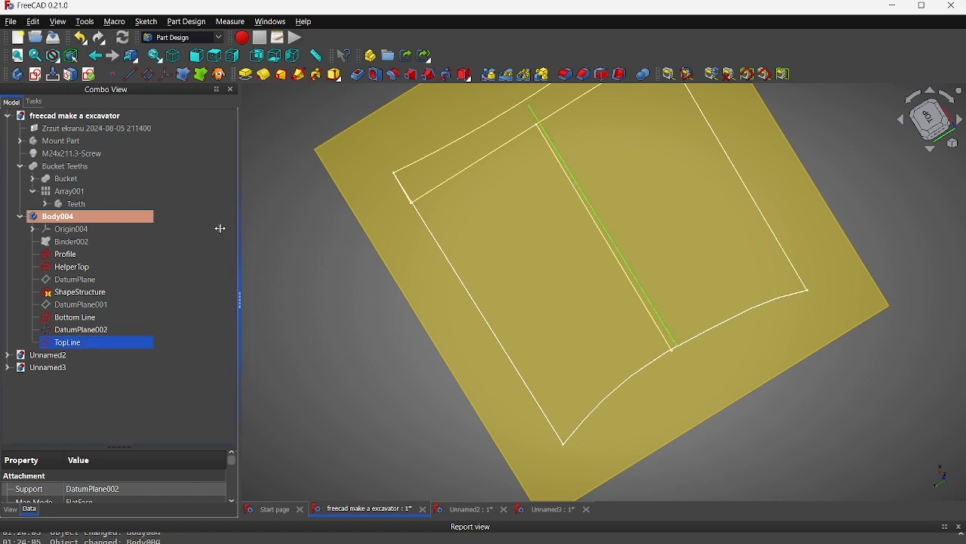
- Hide DatumPlane002 and switch to the Curved Shapes workbench
click(84, 332)
mouse_move(658, 354)
middle_down()
mouse_move(620, 284)
mouse_move(747, 178)
mouse_move(682, 192)
mouse_move(662, 185)
mouse_move(662, 209)
mouse_move(680, 204)
mouse_move(656, 197)
middle_up()
click(620, 284)
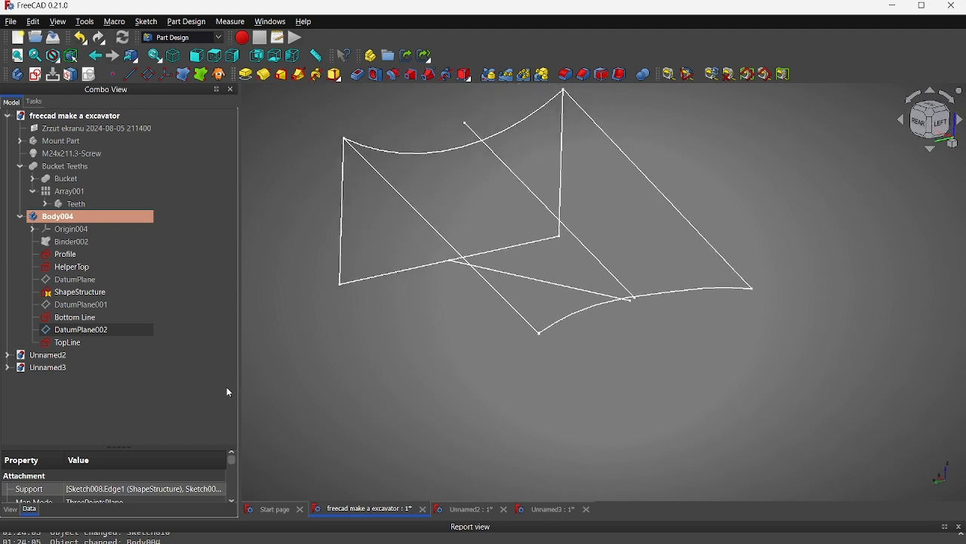
click(174, 39)
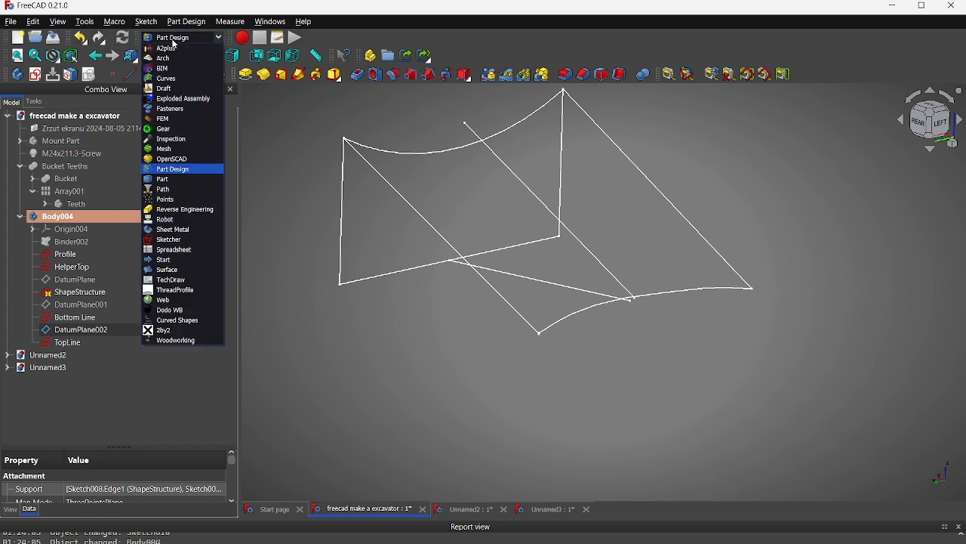
click(160, 320)
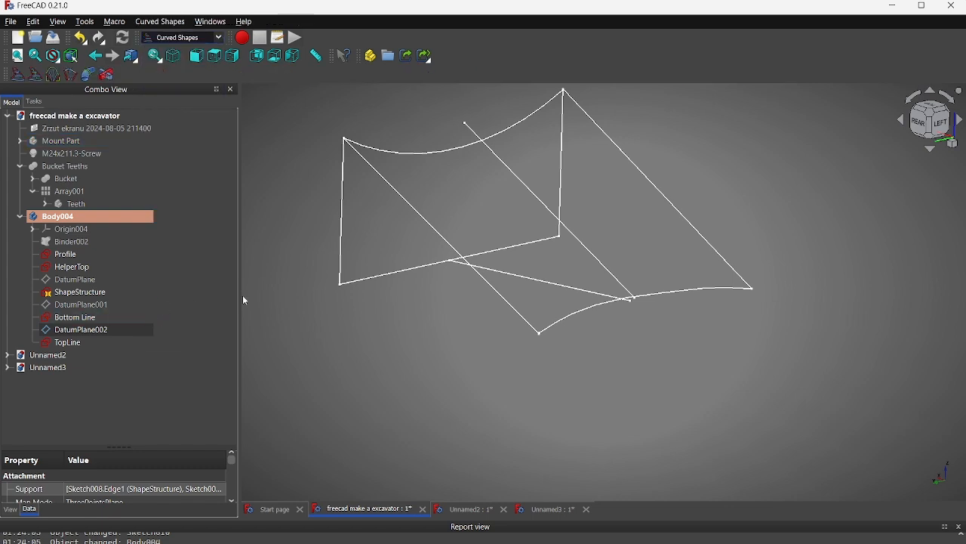
- Create a curved array from the Profile with ShapeStructure, Bottom Line and TopLine as hull curves
click(80, 260)
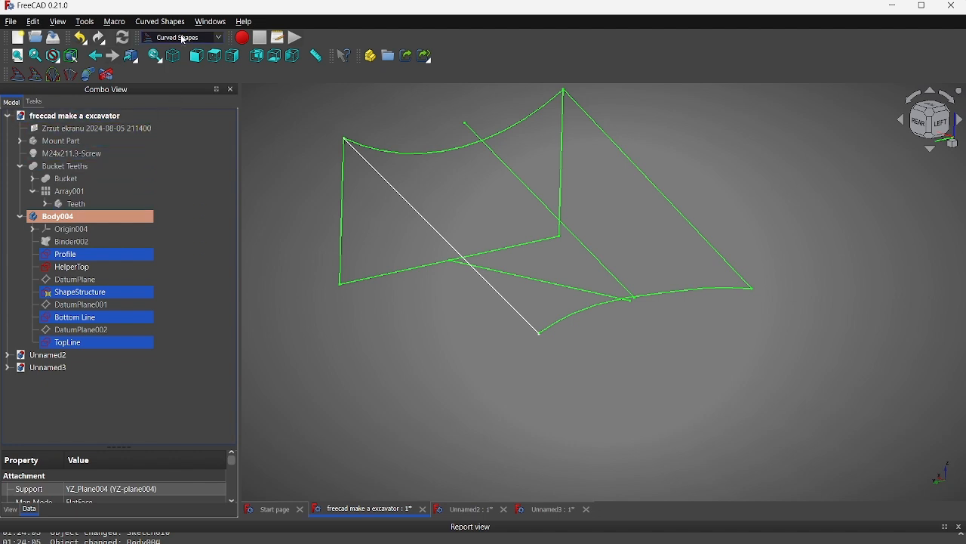
click(19, 74)
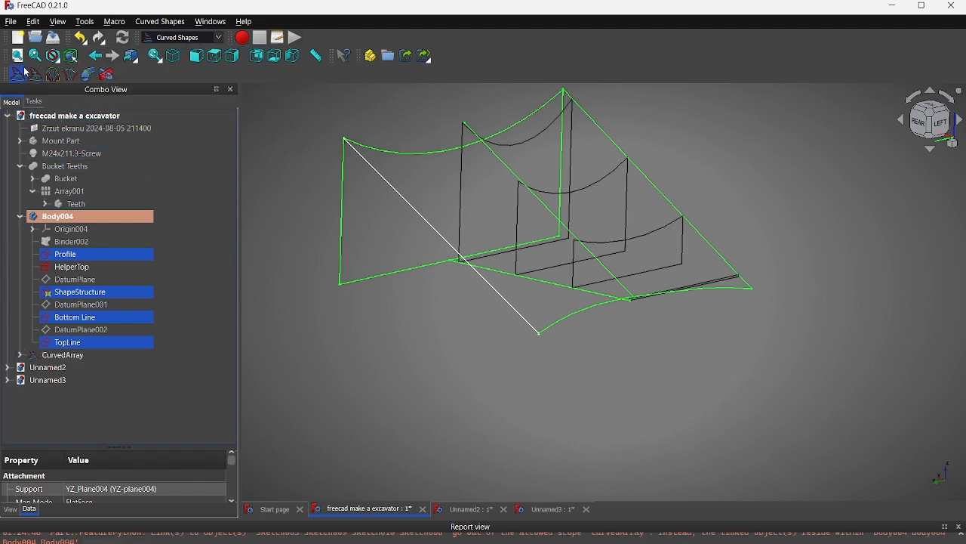
middle_drag(394, 183, 523, 205)
mouse_move(519, 225)
middle_down()
mouse_move(460, 227)
mouse_move(349, 202)
mouse_move(405, 194)
mouse_move(472, 203)
mouse_move(460, 181)
mouse_move(328, 196)
mouse_move(362, 206)
middle_up()
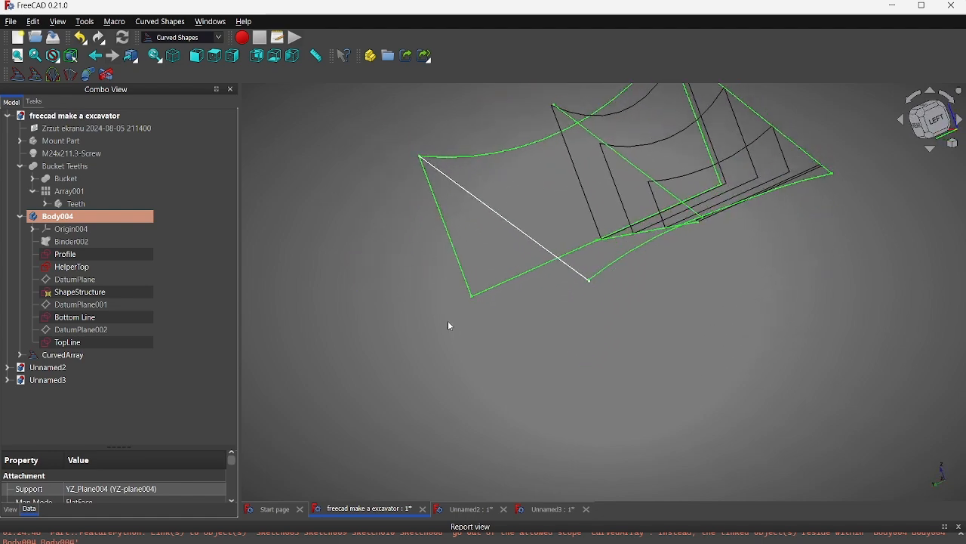
- Delete the CurvedArray from the model
click(95, 256)
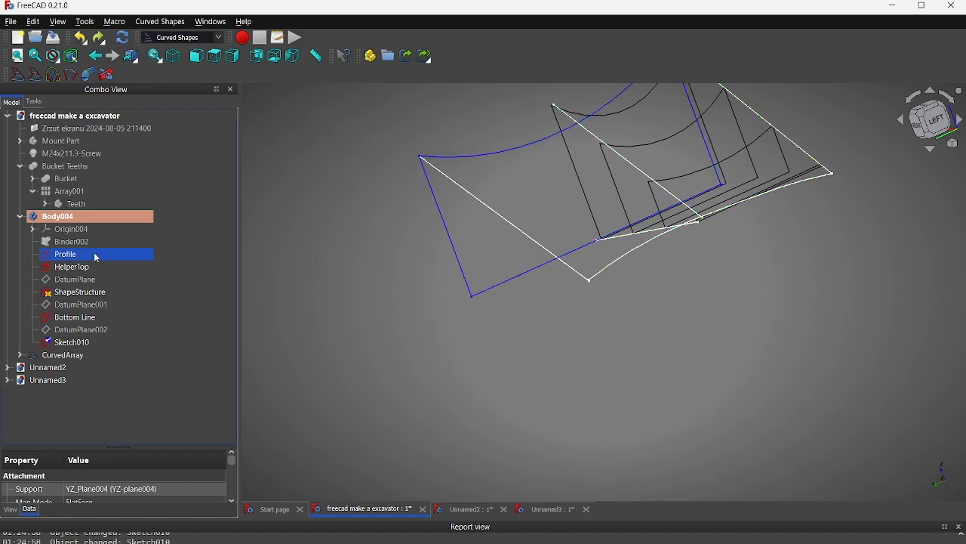
click(94, 265)
ctrl+click(88, 305)
click(86, 318)
click(84, 347)
ctrl+click(79, 330)
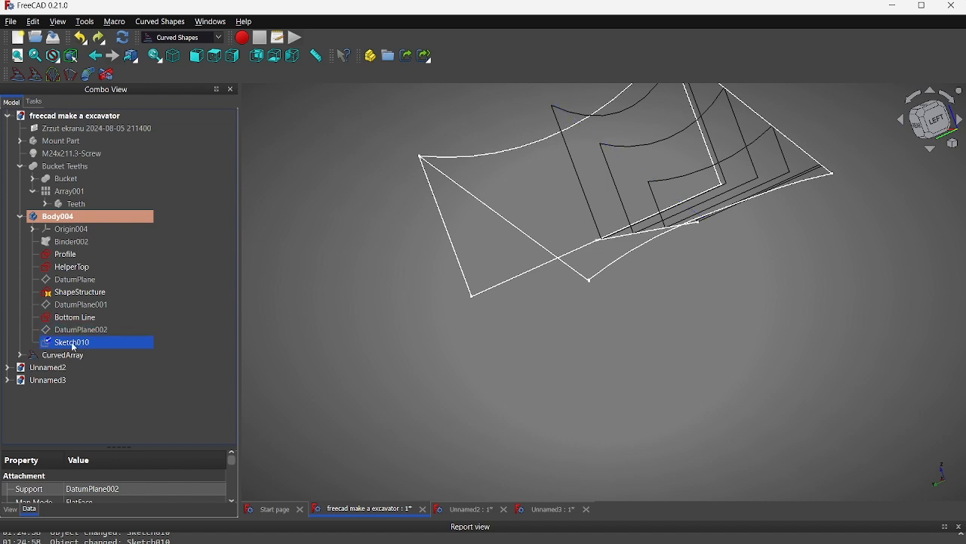
click(71, 358)
key(Delete)
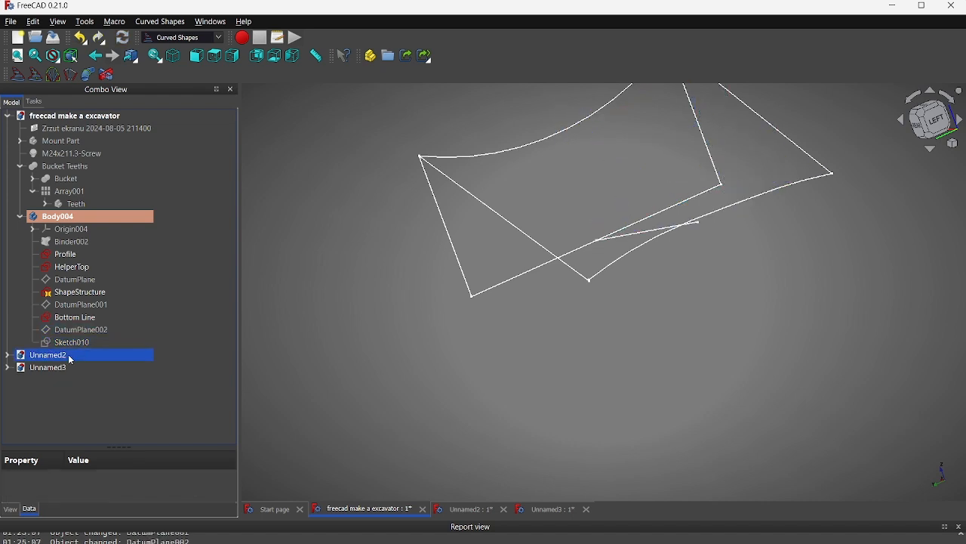
- Make the hidden Sketch010 line visible again
click(93, 255)
ctrl+click(103, 268)
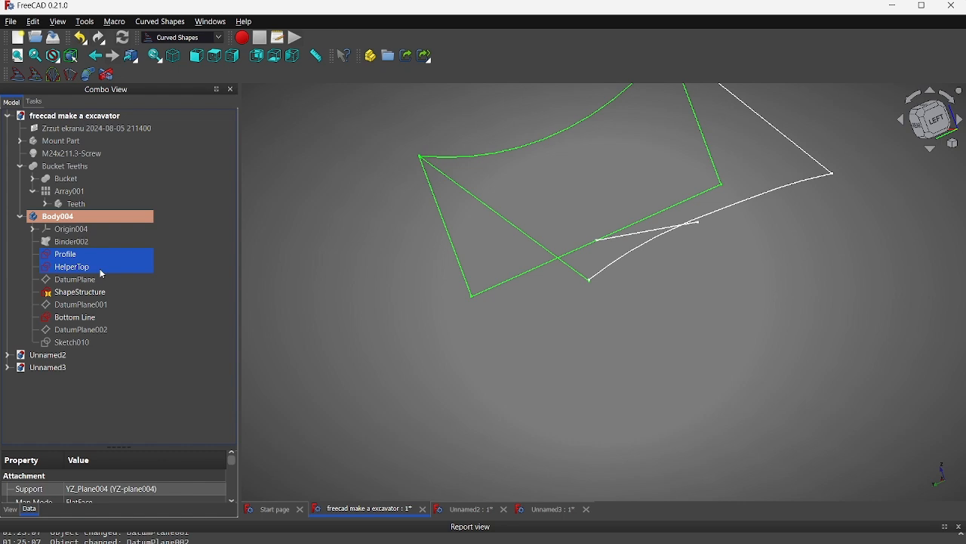
ctrl+click(102, 294)
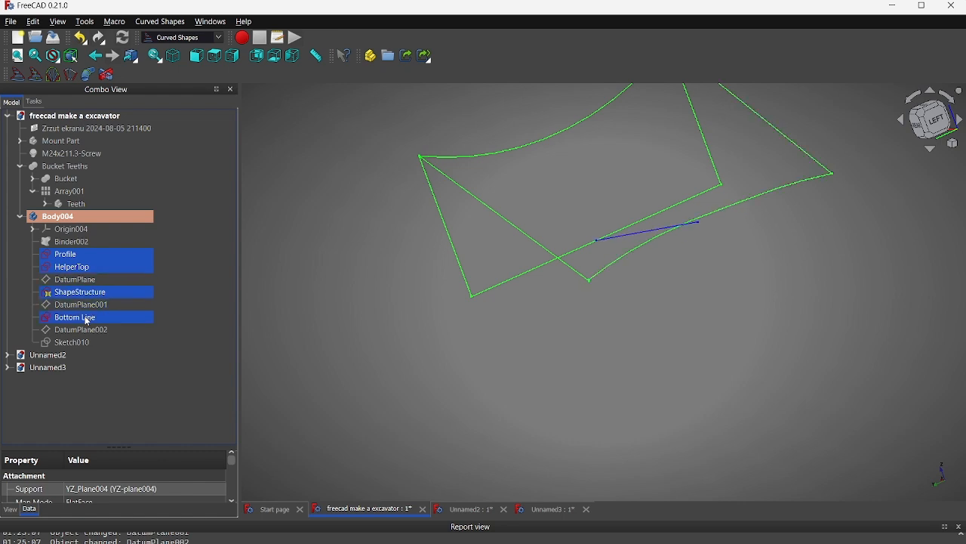
click(85, 342)
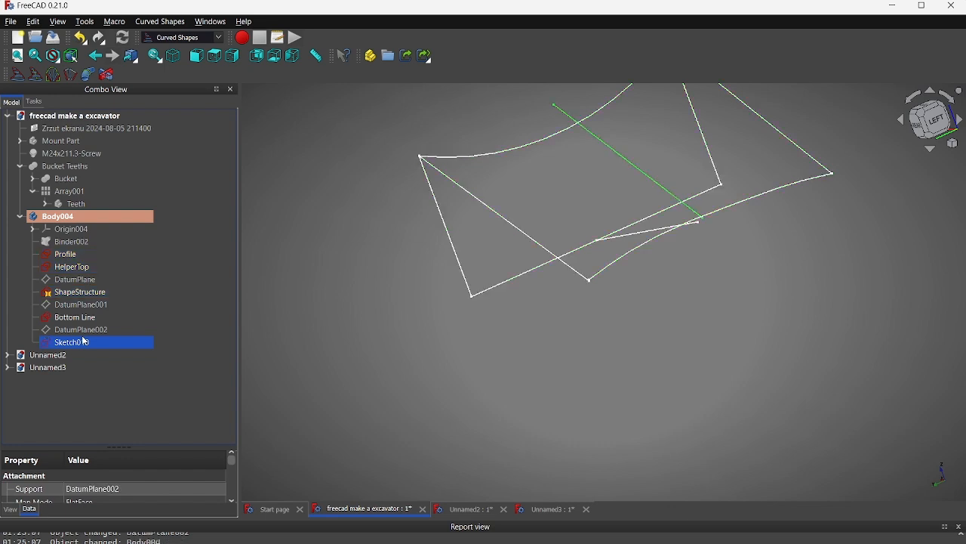
- Create a curved array from the Profile with HelperTop, ShapeStructure and Bottom Line as hull curves
ctrl+click(76, 255)
ctrl+click(81, 268)
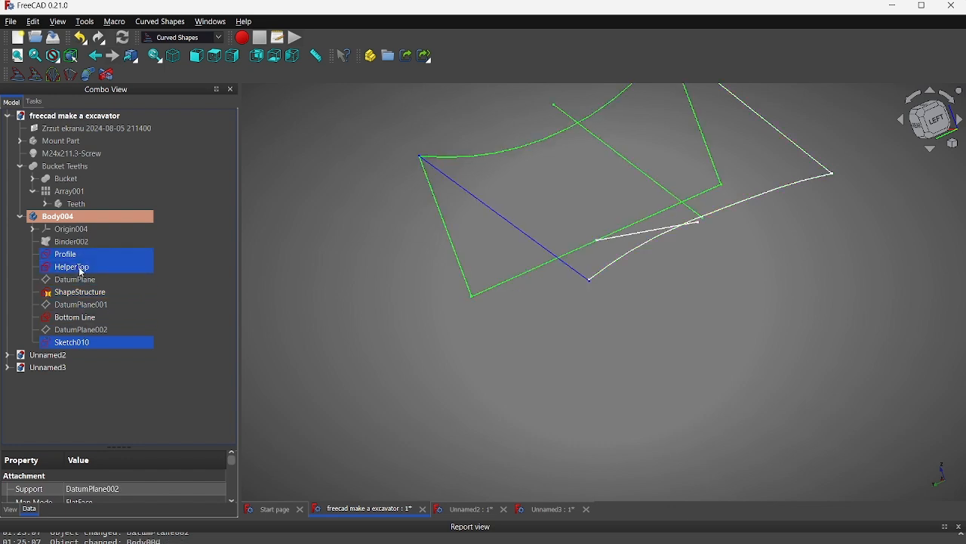
ctrl+click(80, 295)
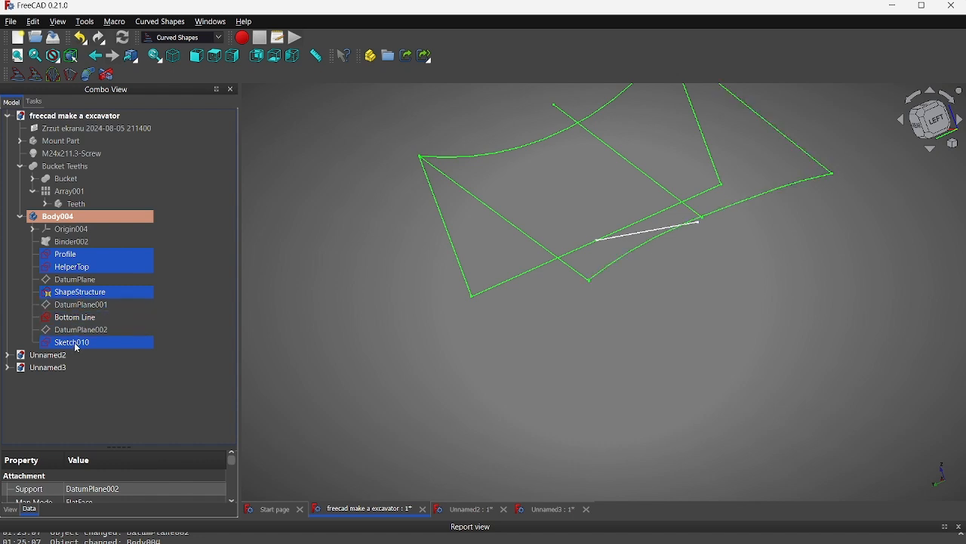
ctrl+click(83, 268)
ctrl+click(86, 298)
ctrl+click(117, 297)
ctrl+click(112, 348)
ctrl+click(97, 320)
click(17, 75)
middle_drag(379, 207, 568, 318)
- Expand the CurvedArray in the model tree and enlarge the property area to show all its parameters
click(117, 356)
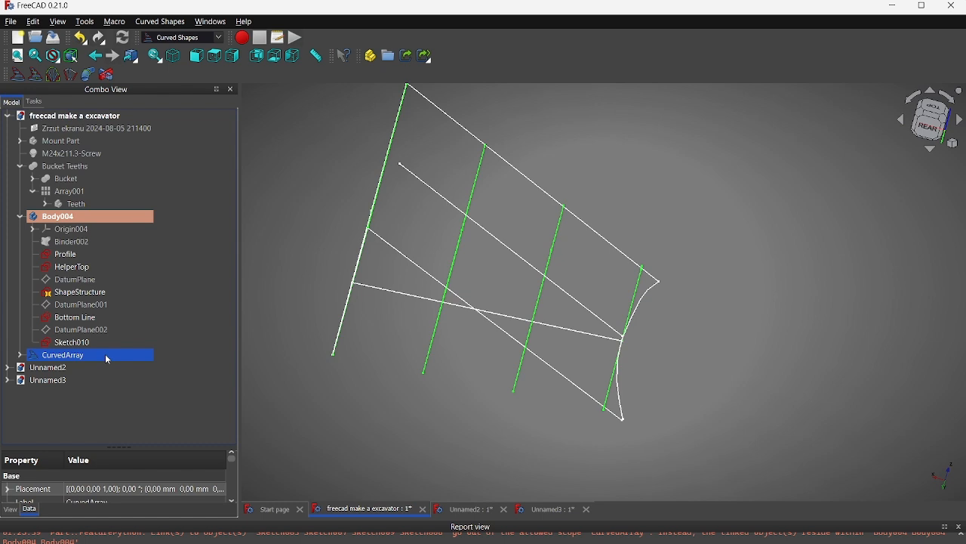
click(21, 356)
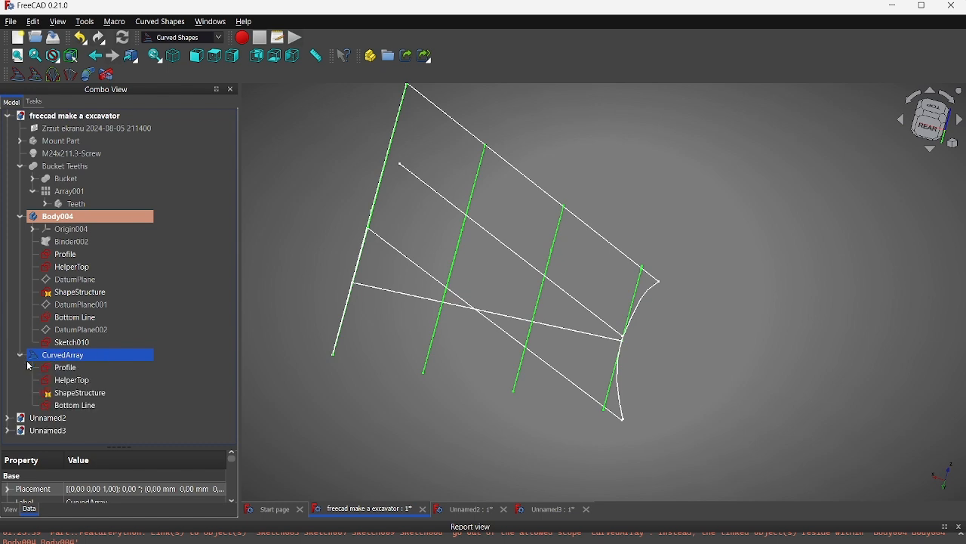
right_click(68, 358)
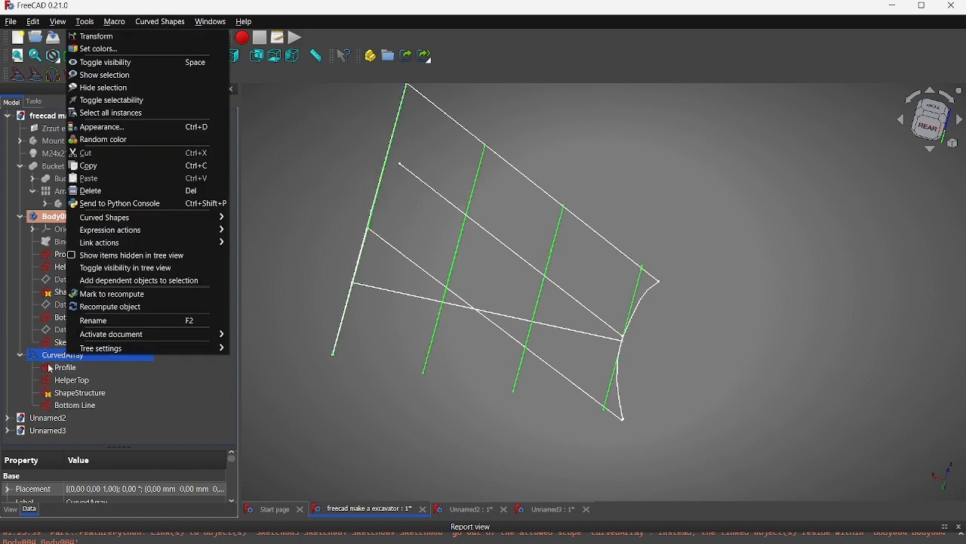
click(131, 448)
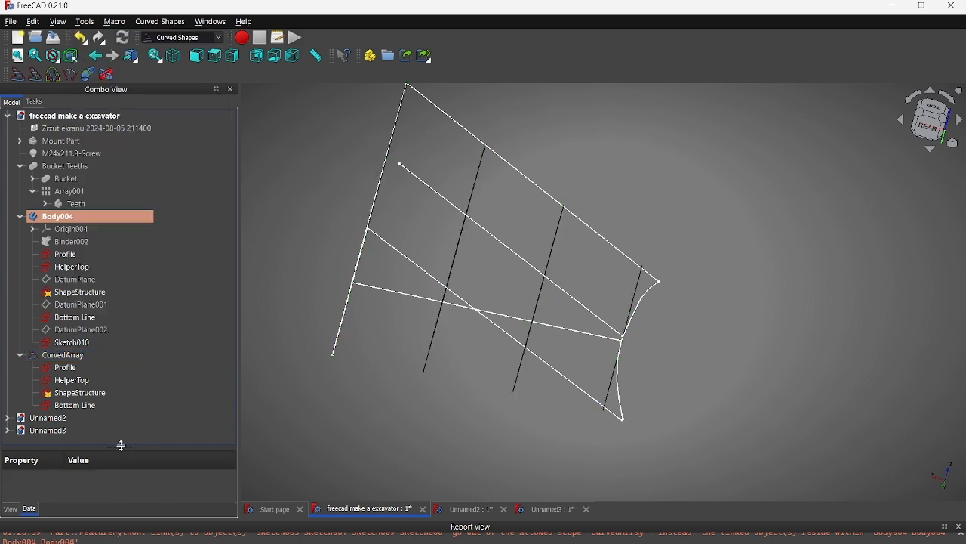
drag(119, 446, 110, 231)
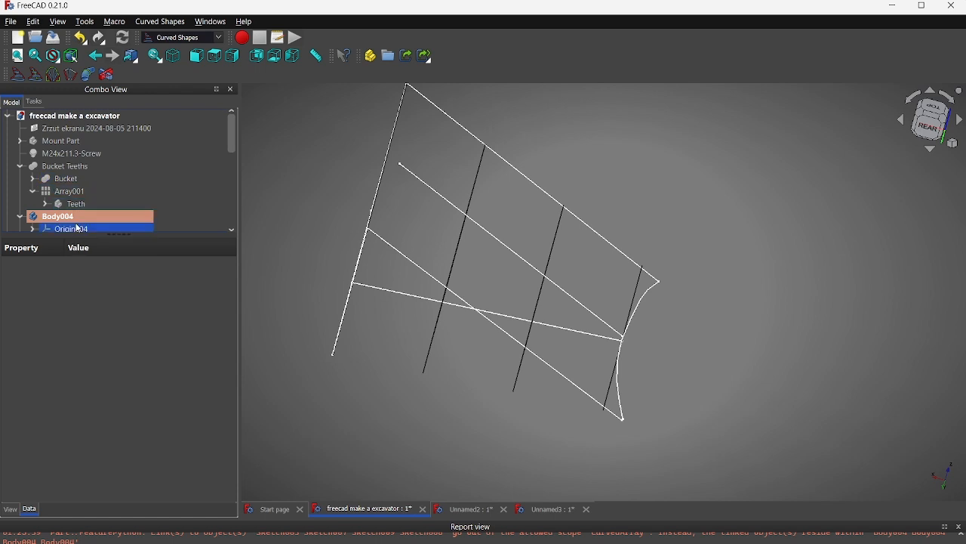
scroll(67, 220, down, 3)
scroll(65, 205, down, 3)
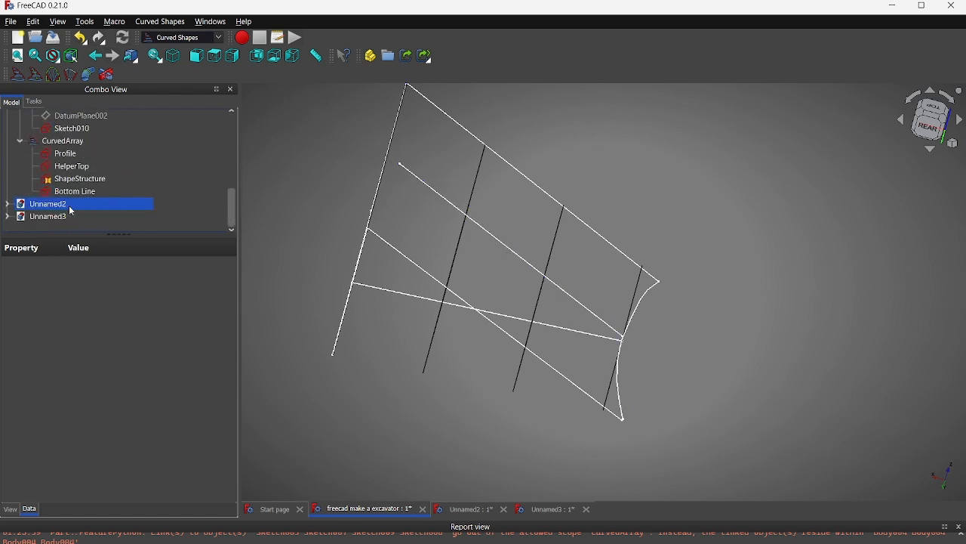
click(61, 141)
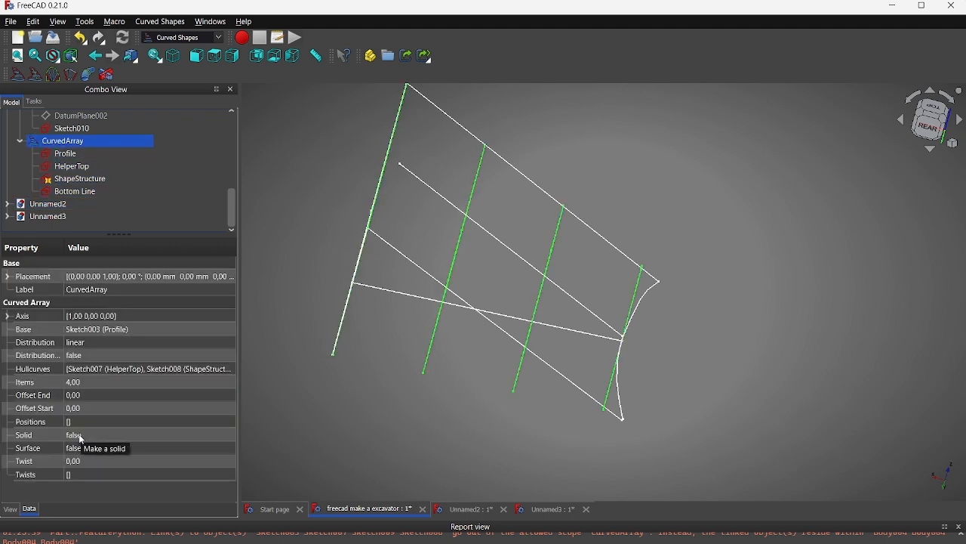
- Set the CurvedArray's Solid property to true
click(78, 440)
click(78, 440)
click(77, 456)
click(358, 403)
middle_drag(355, 401, 387, 366)
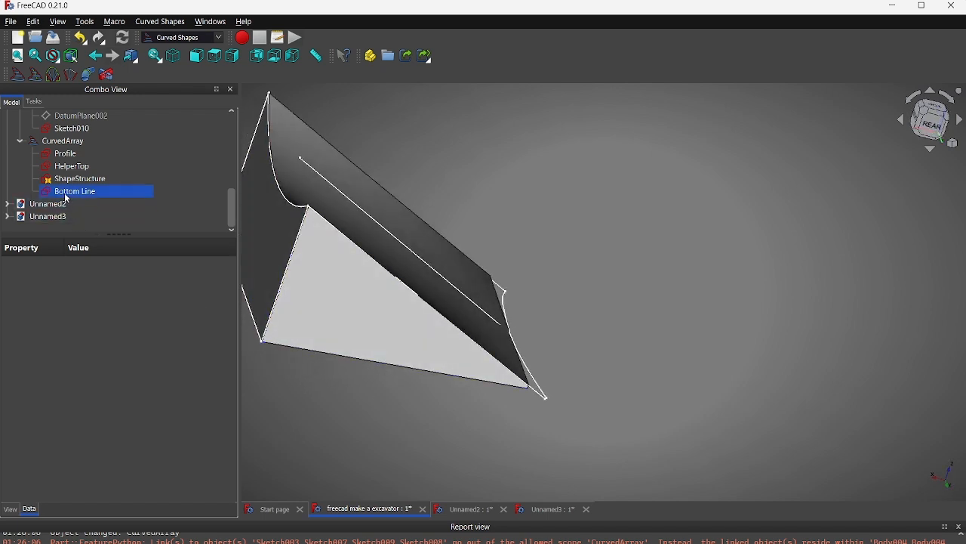
- Set the CurvedArray's Items count to 1000
click(63, 142)
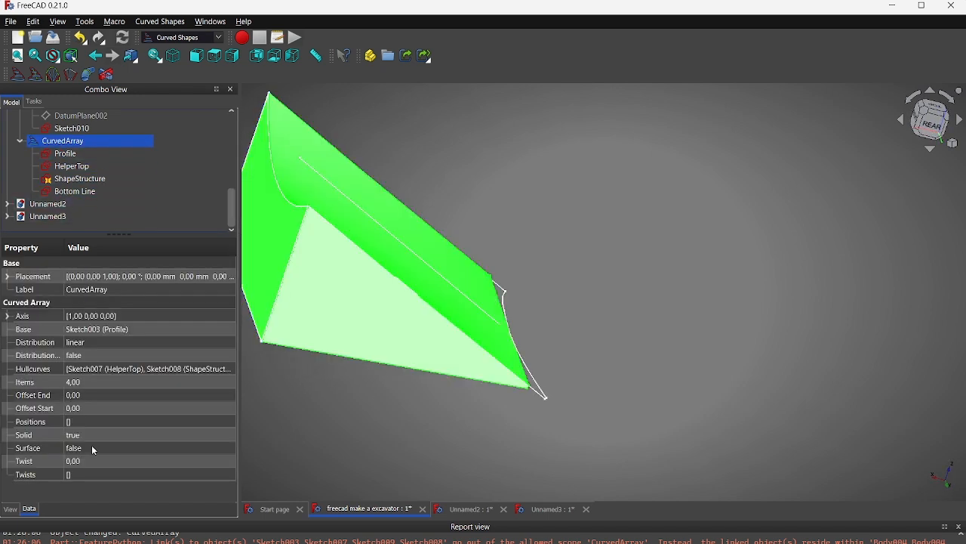
click(95, 382)
text(100)
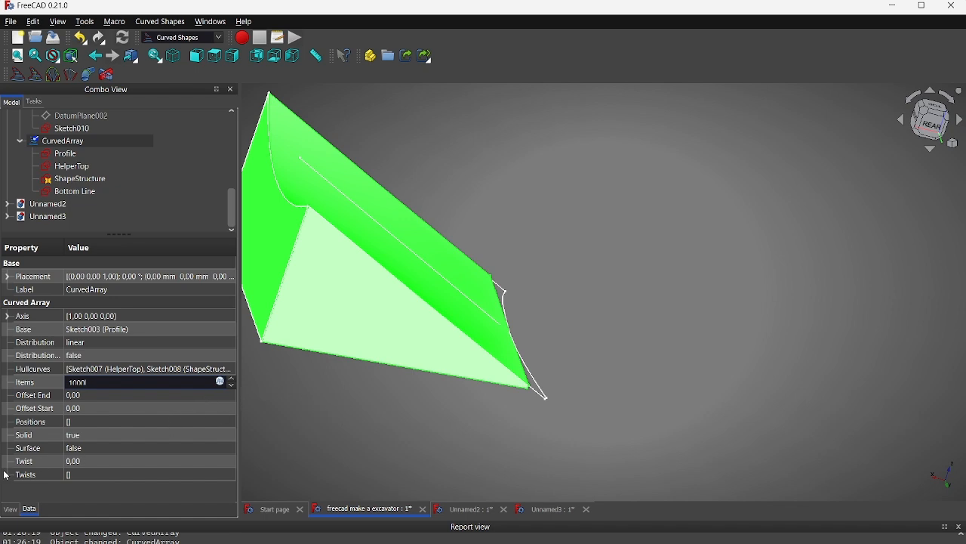
key(Return)
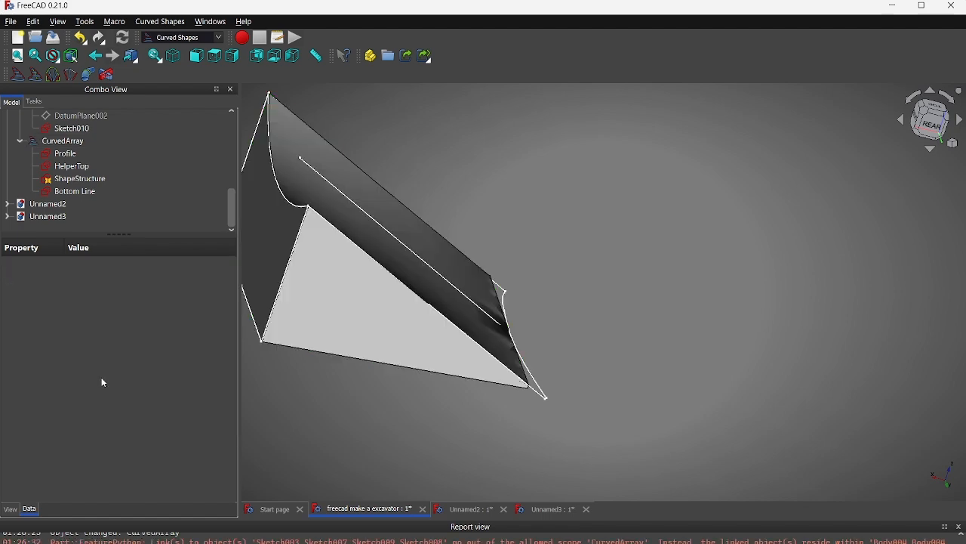
middle_drag(492, 361, 570, 325)
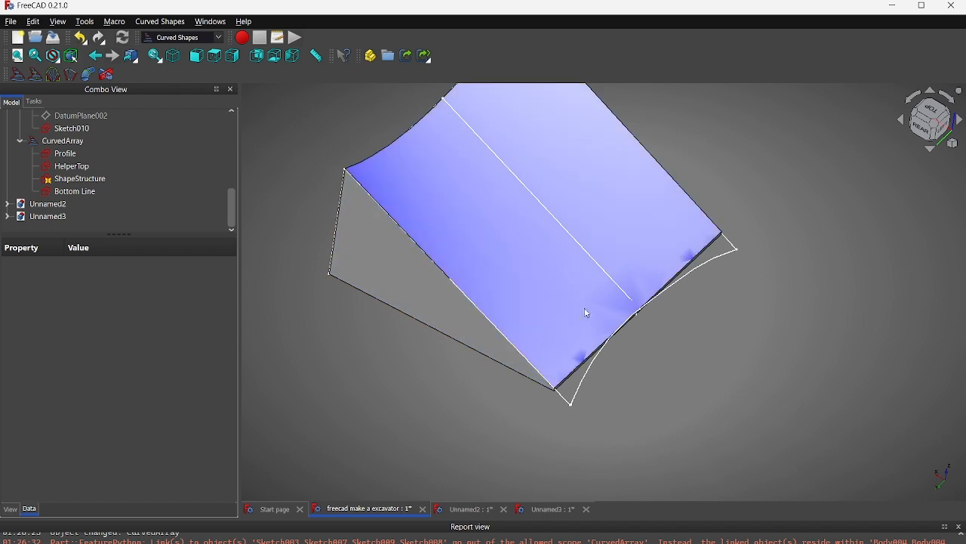
- Set the CurvedArray's Items count to 100
click(66, 143)
click(102, 383)
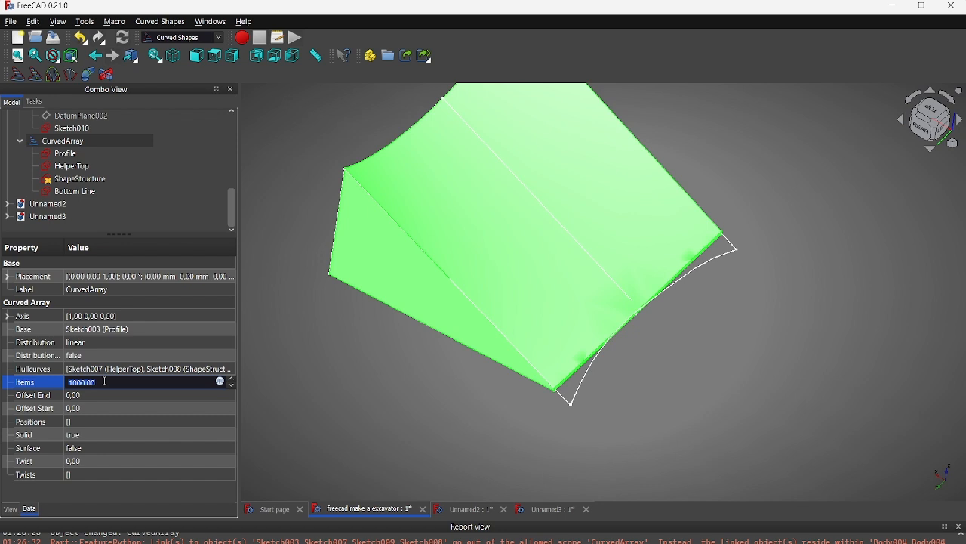
scroll(105, 382, down, 1)
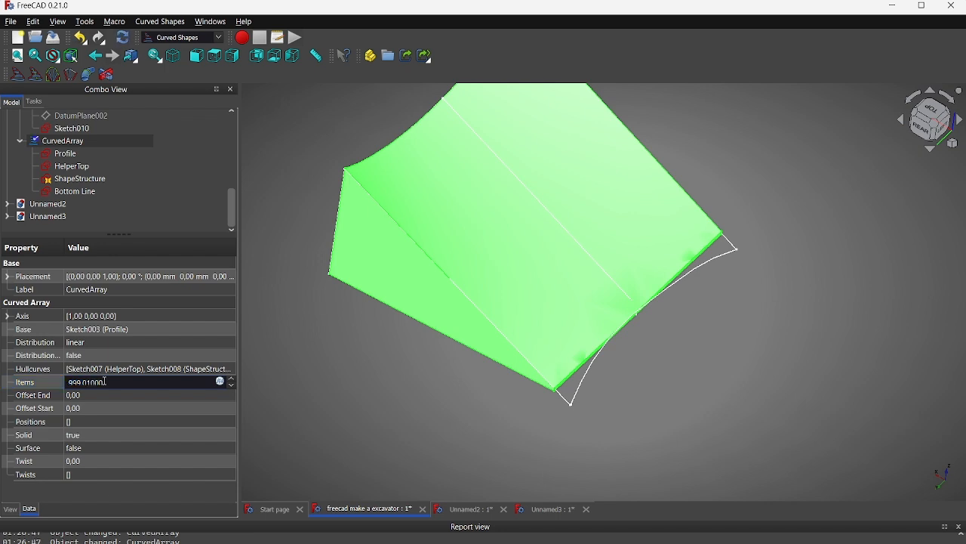
double_click(105, 381)
text(100)
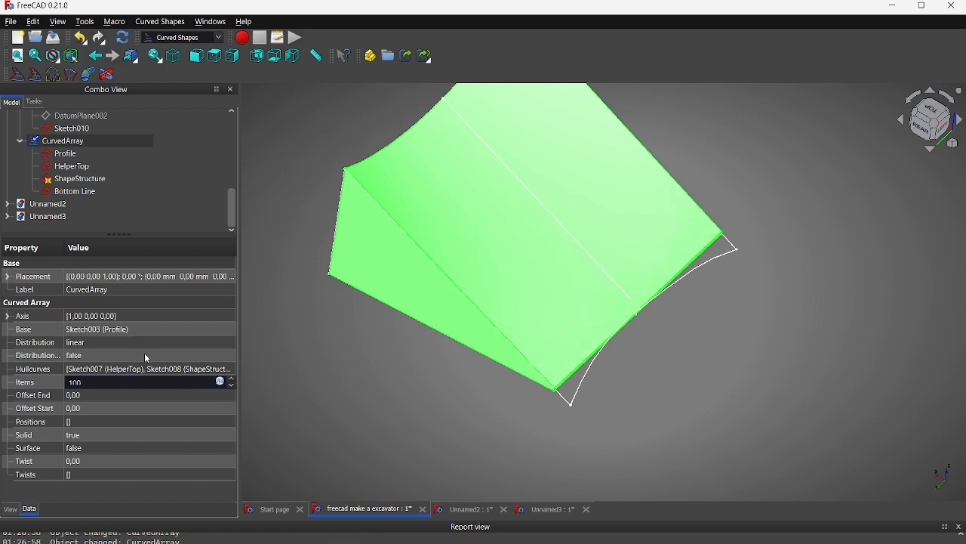
click(307, 392)
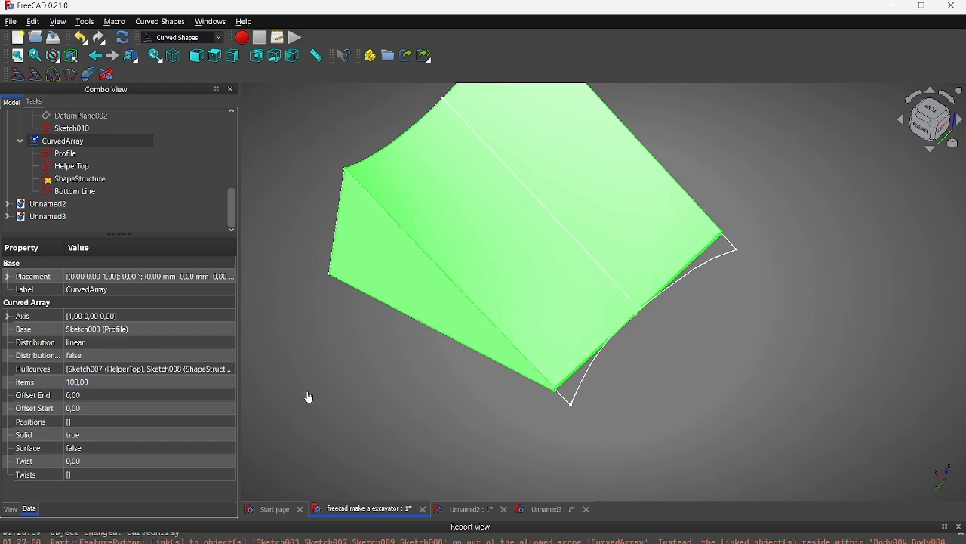
- Switch to the Part Design workbench and create a sub-shape binder from the curved top face of the CurvedArray
middle_drag(654, 382, 510, 355)
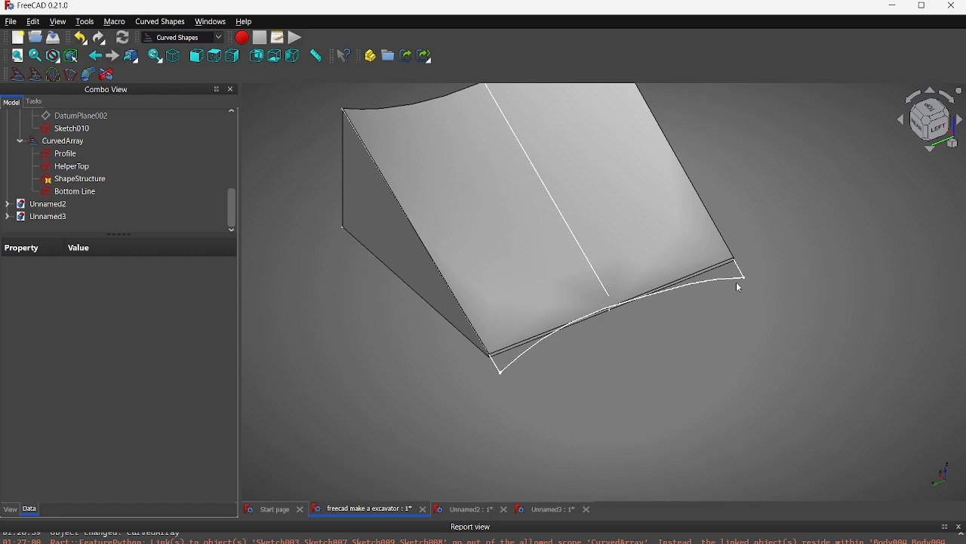
click(570, 218)
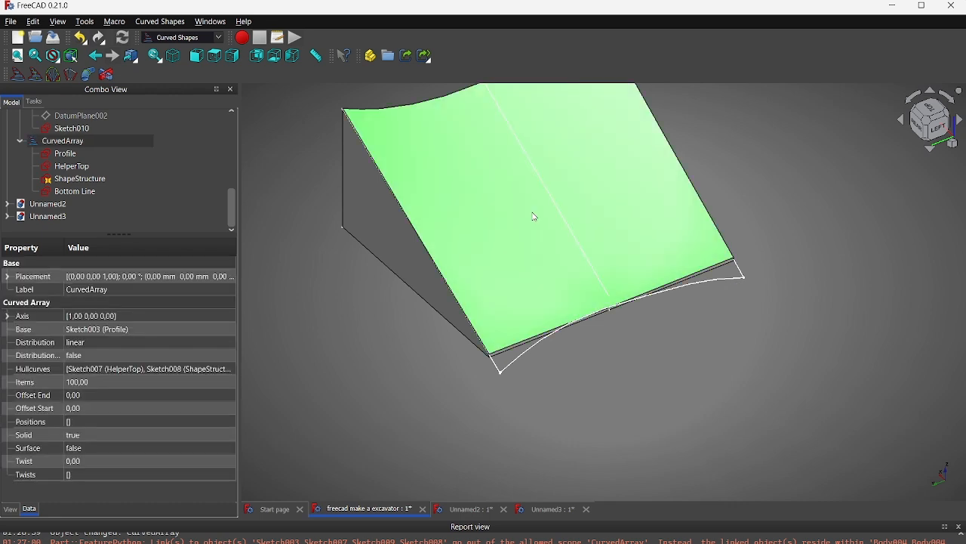
click(178, 38)
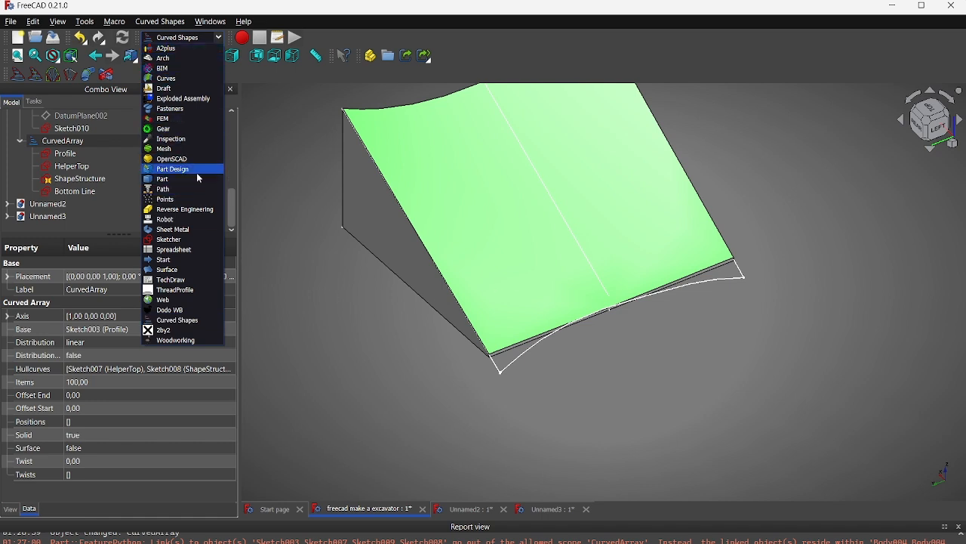
click(173, 169)
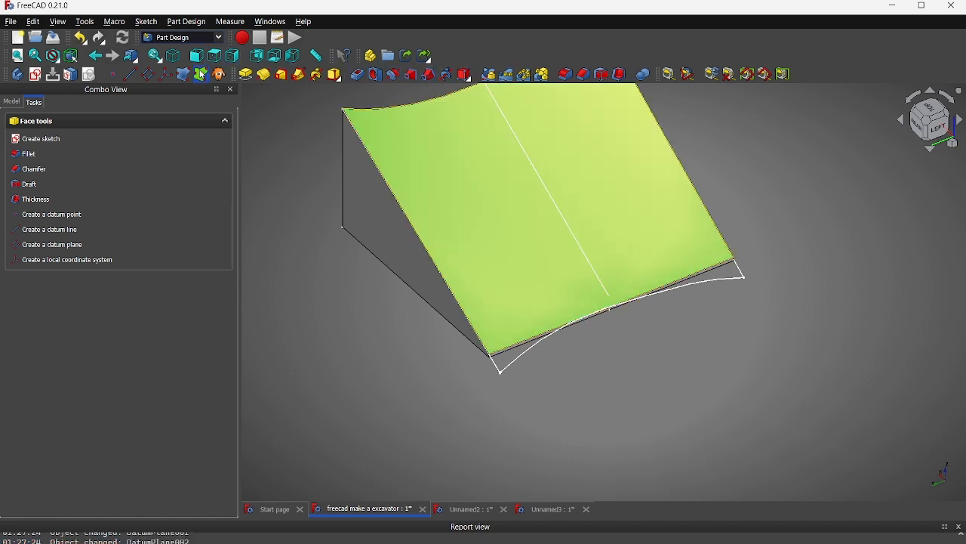
scroll(481, 334, up, 3)
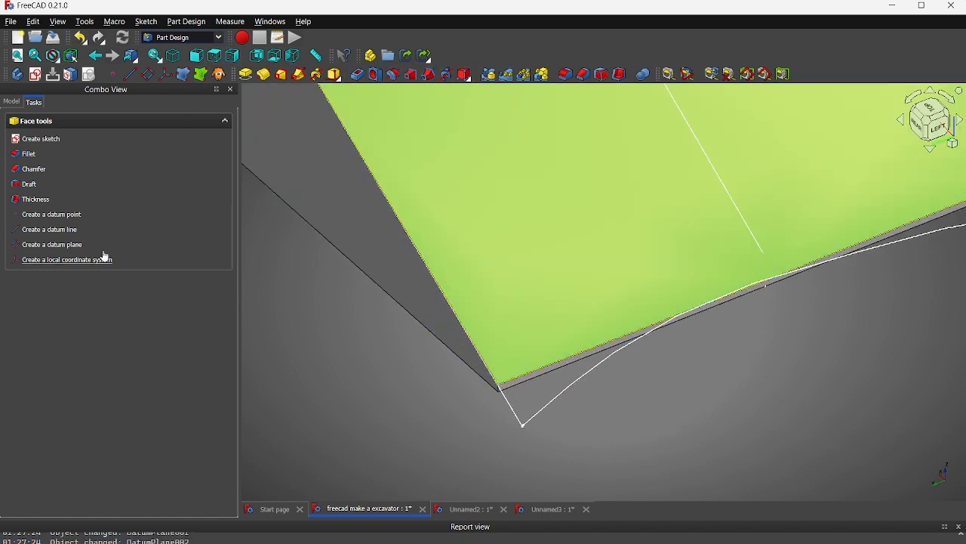
- Hide the CurvedArray in the model tree so that only the binder surface and the sketches are displayed
click(12, 101)
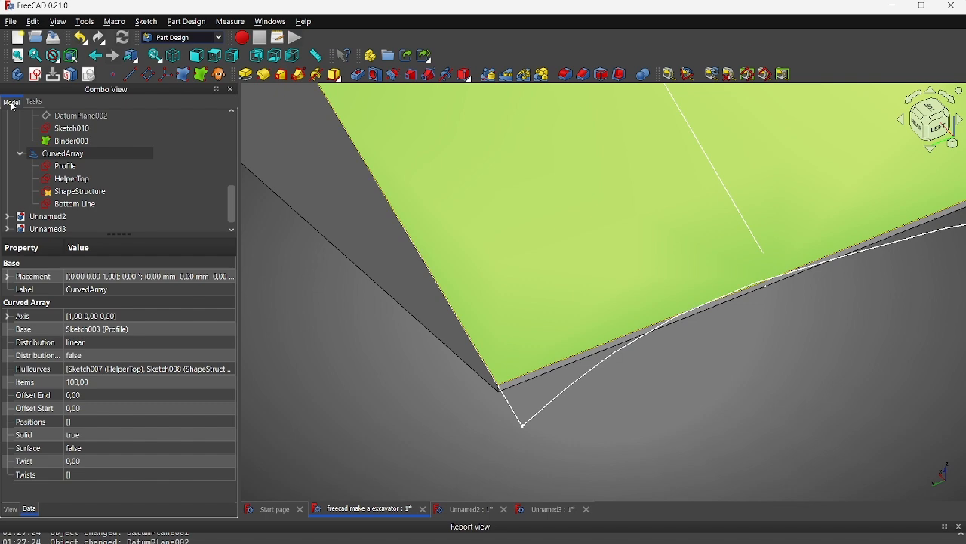
click(85, 168)
middle_drag(502, 413, 604, 358)
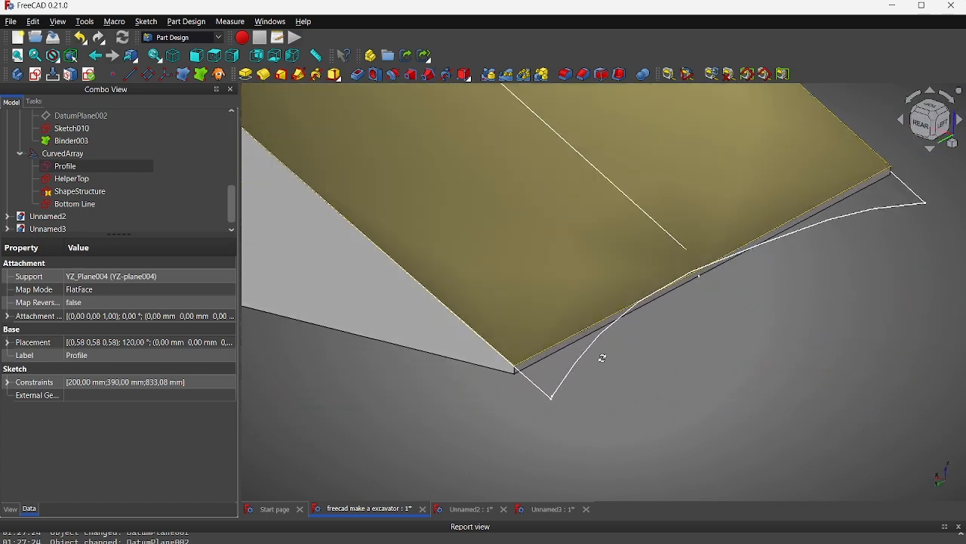
click(76, 155)
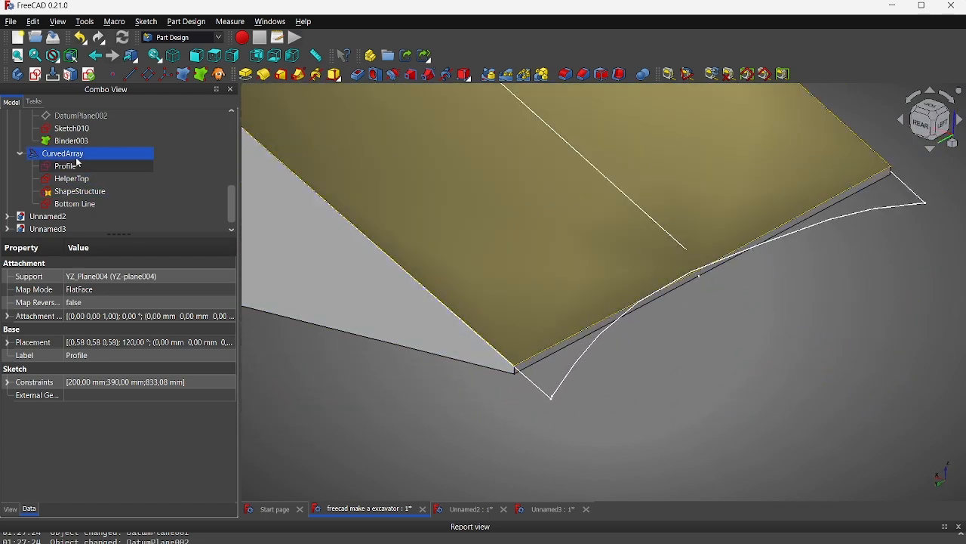
key(space)
middle_drag(555, 265, 476, 351)
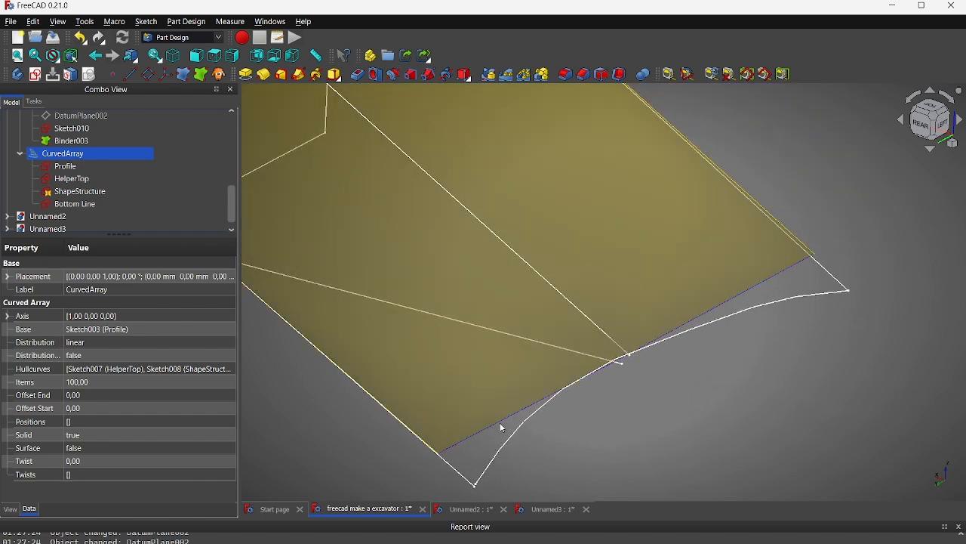
- Try to create a sketch directly on the curved face of the shape binder
click(540, 305)
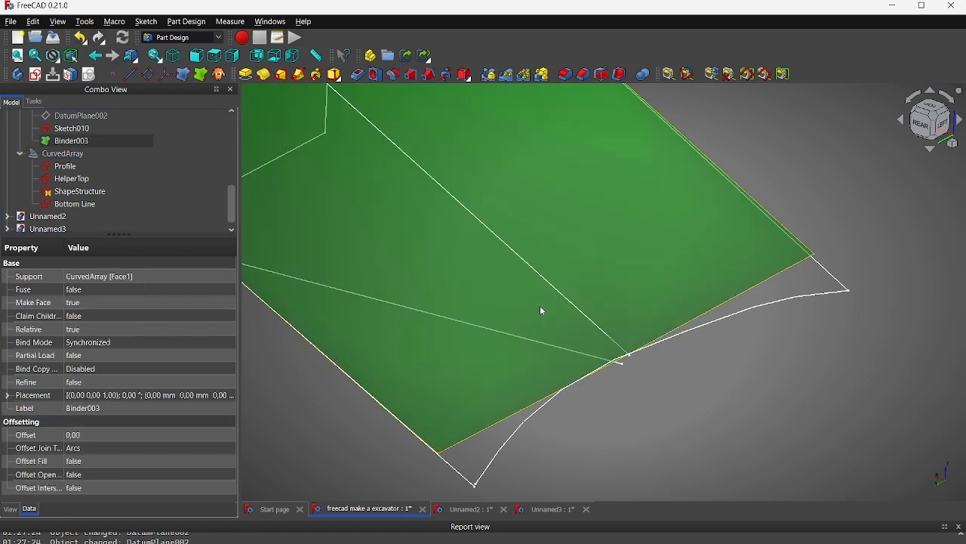
click(36, 75)
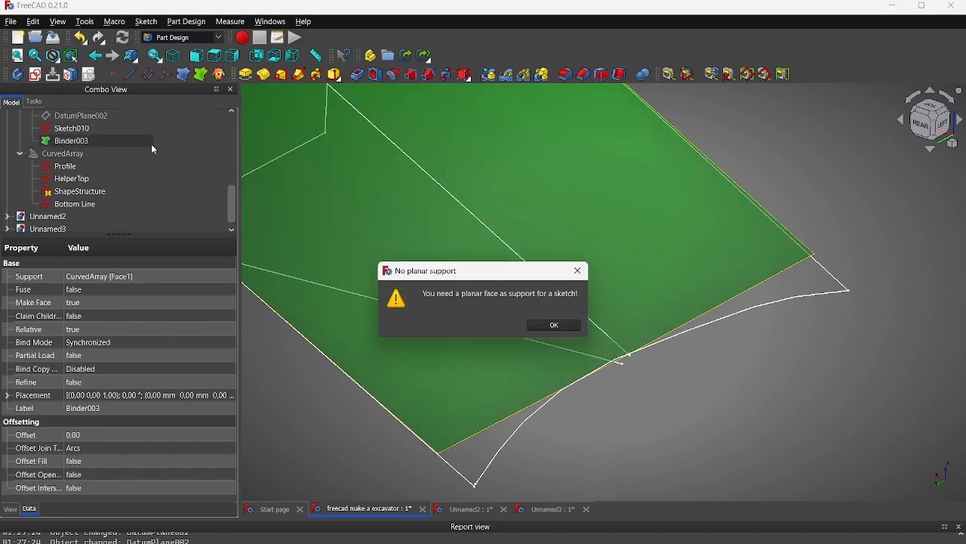
click(545, 323)
scroll(424, 287, down, 3)
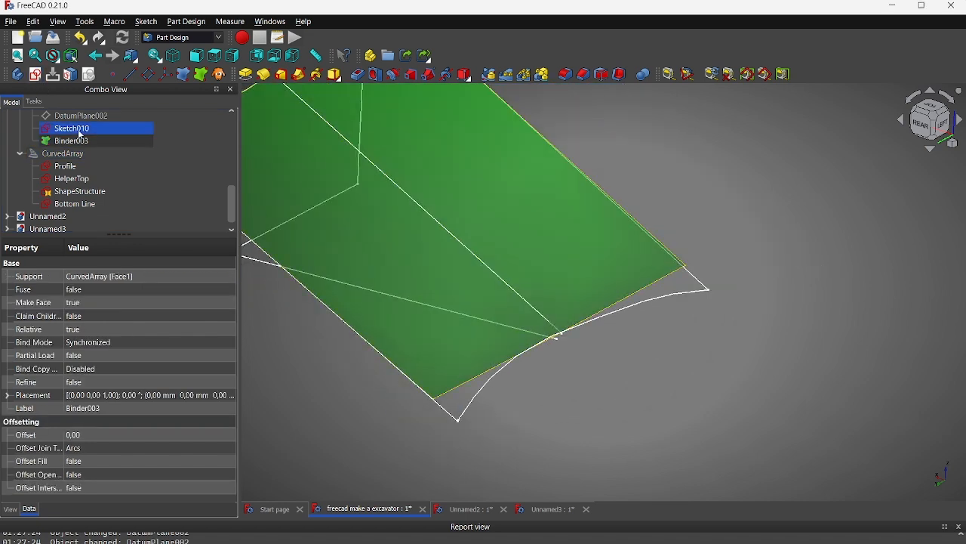
scroll(85, 136, up, 2)
ctrl+click(77, 180)
ctrl+click(77, 180)
click(35, 75)
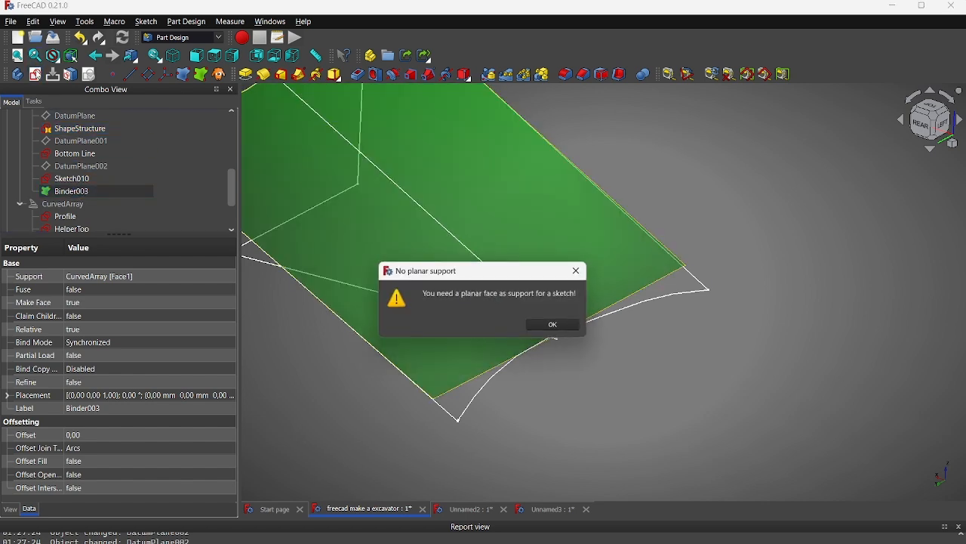
click(555, 325)
click(602, 376)
click(608, 287)
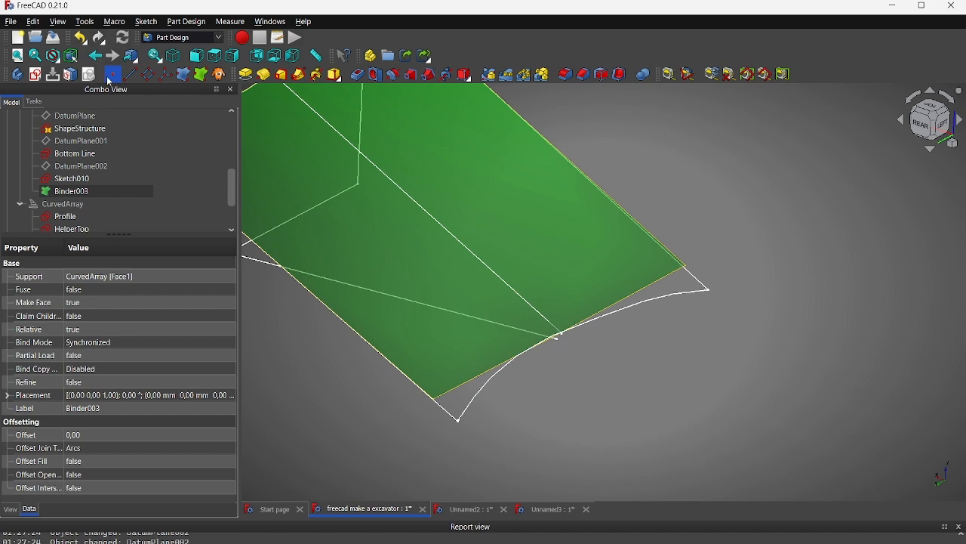
click(37, 76)
click(557, 324)
- Create a new sketch on the XY-plane004 base plane of the body
middle_drag(597, 335, 425, 445)
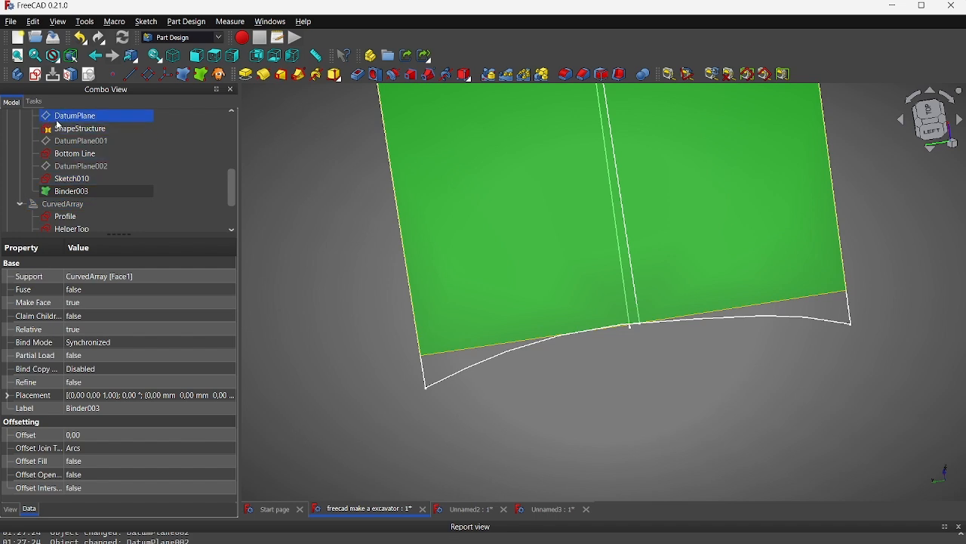
scroll(59, 125, up, 1)
click(291, 210)
click(35, 75)
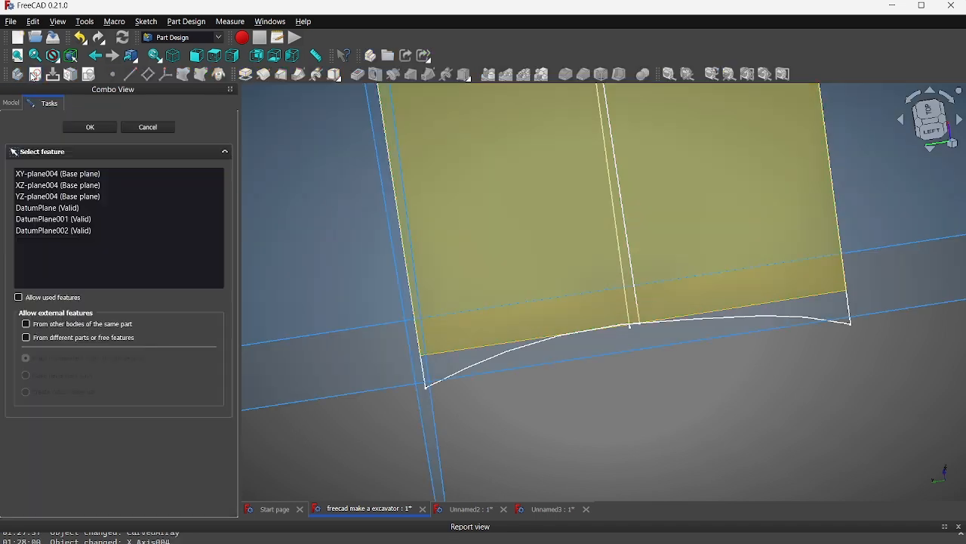
scroll(535, 284, down, 4)
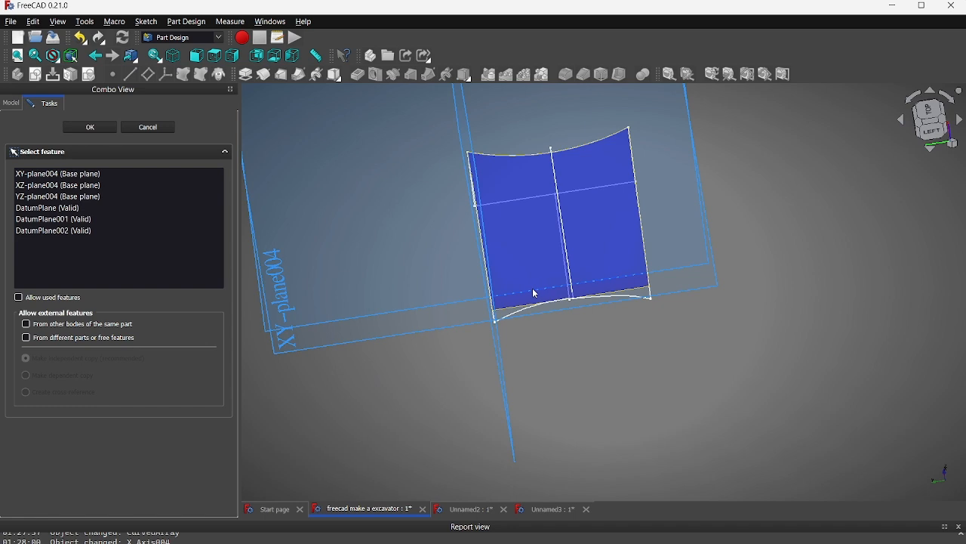
click(294, 351)
scroll(727, 328, up, 4)
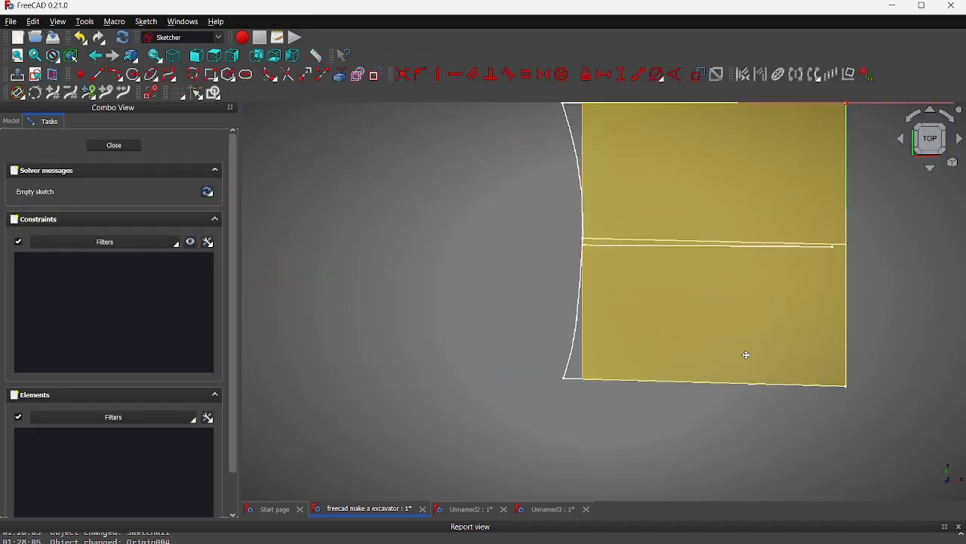
- Reference the binder's straight lower edge as external geometry, draw a line between its two endpoints, and close the sketch
scroll(622, 379, up, 2)
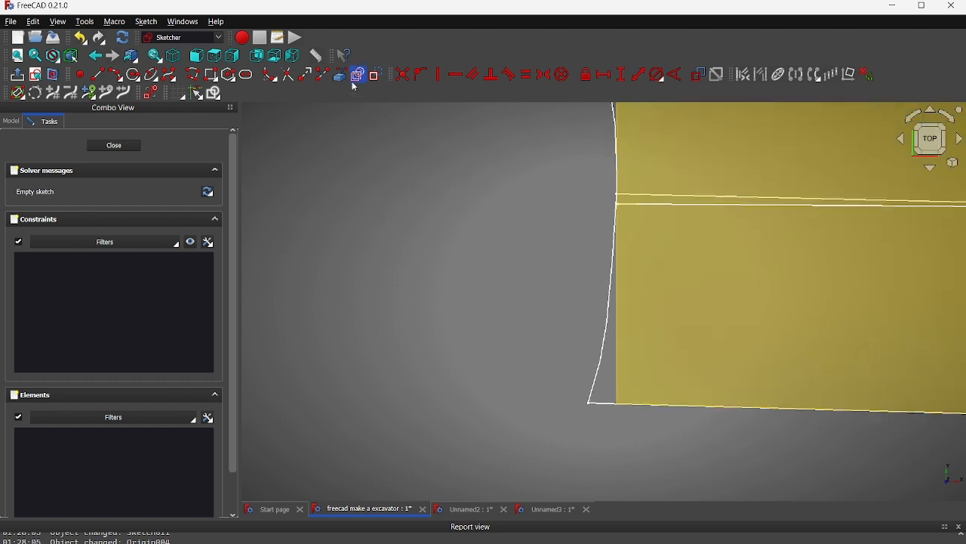
click(346, 81)
click(617, 355)
middle_drag(600, 396, 550, 500)
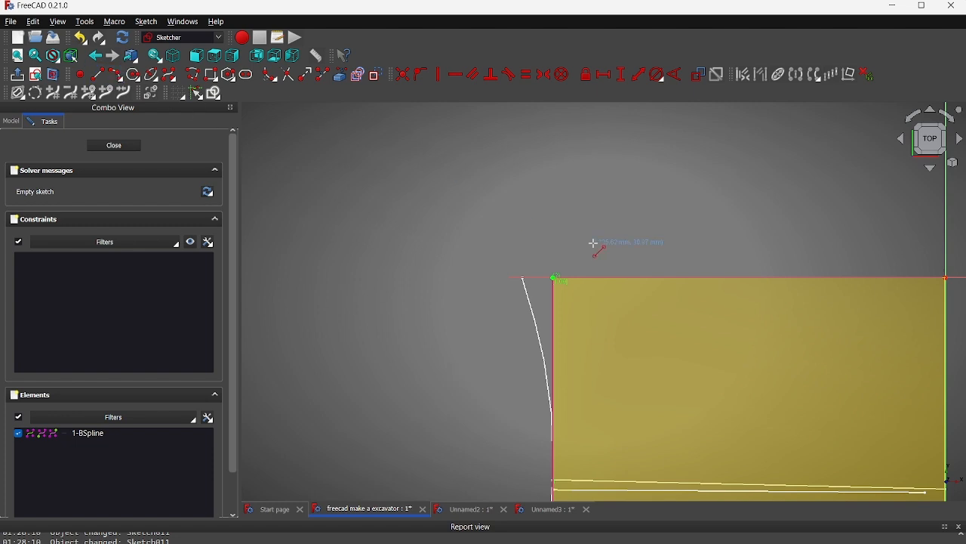
scroll(554, 287, down, 5)
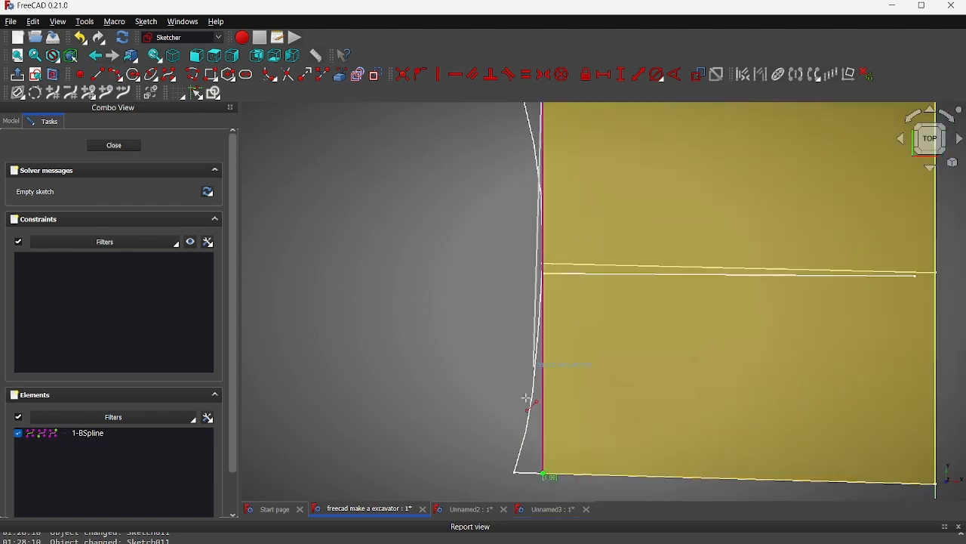
click(555, 318)
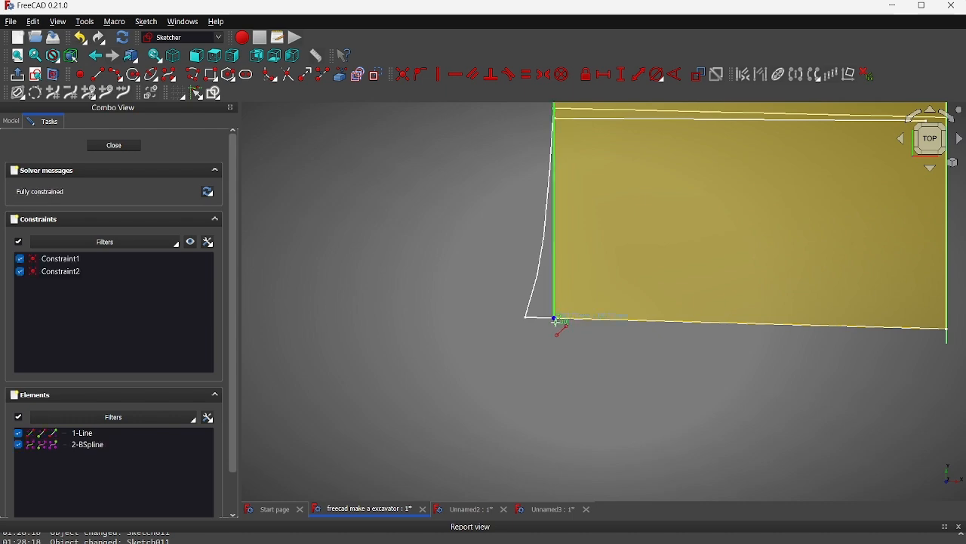
click(114, 146)
- Try to edit the z position in the Placement of the new line sketch, Sketch011
mouse_move(325, 204)
middle_down()
mouse_move(551, 386)
mouse_move(710, 324)
mouse_move(529, 332)
mouse_move(460, 348)
mouse_move(362, 324)
middle_up()
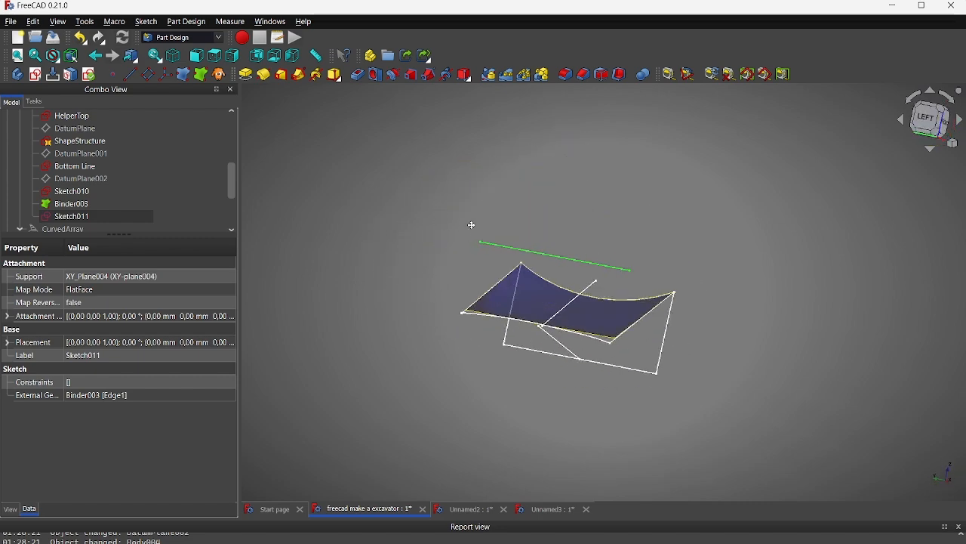
click(74, 217)
click(7, 342)
click(19, 383)
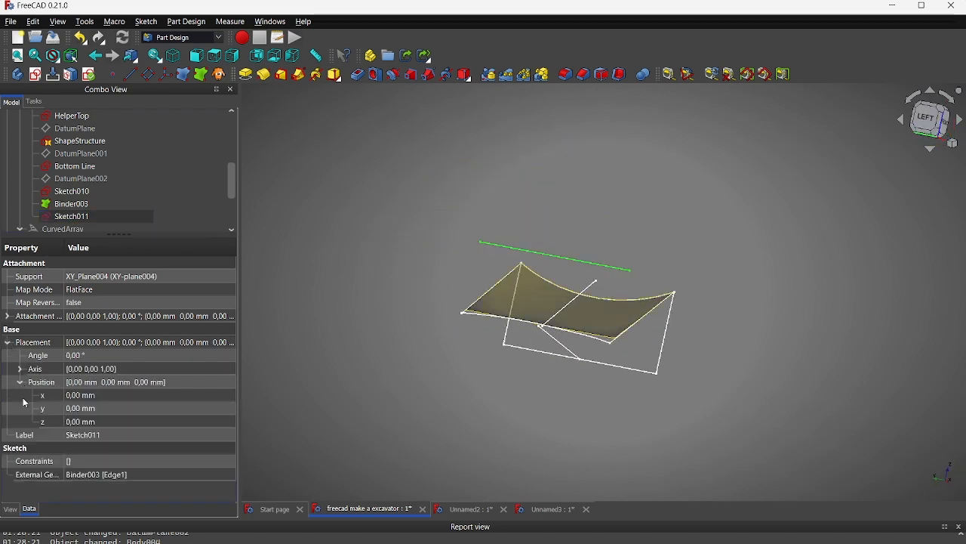
key(Down)
key(Down)
key(Down)
key(Down)
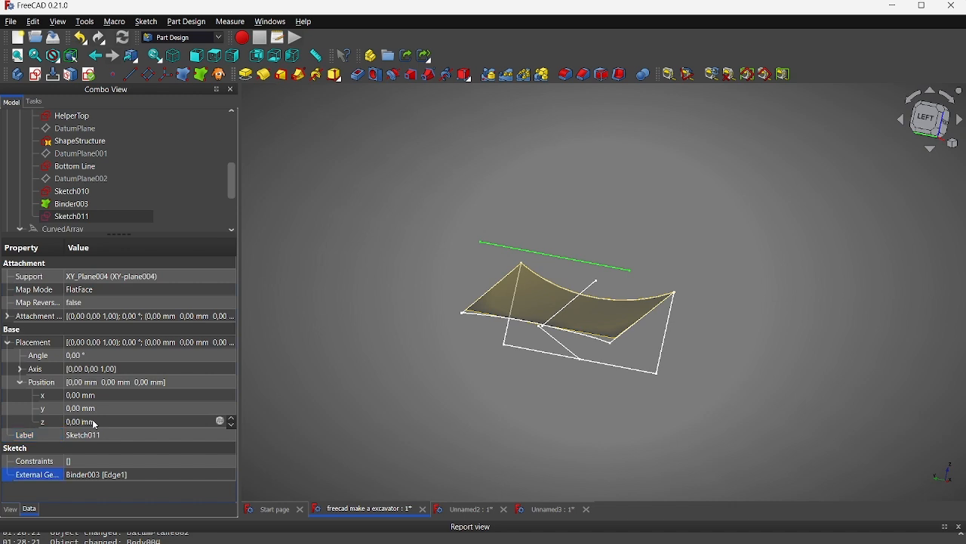
click(19, 382)
click(19, 383)
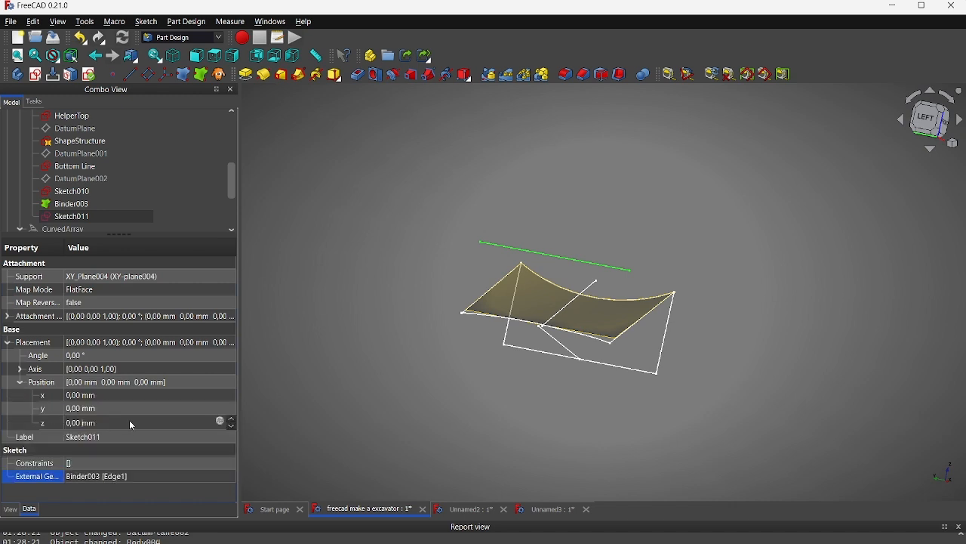
- Set the z position of Sketch011's attachment offset to -167 mm to align its line with the binder's lower edge
click(8, 317)
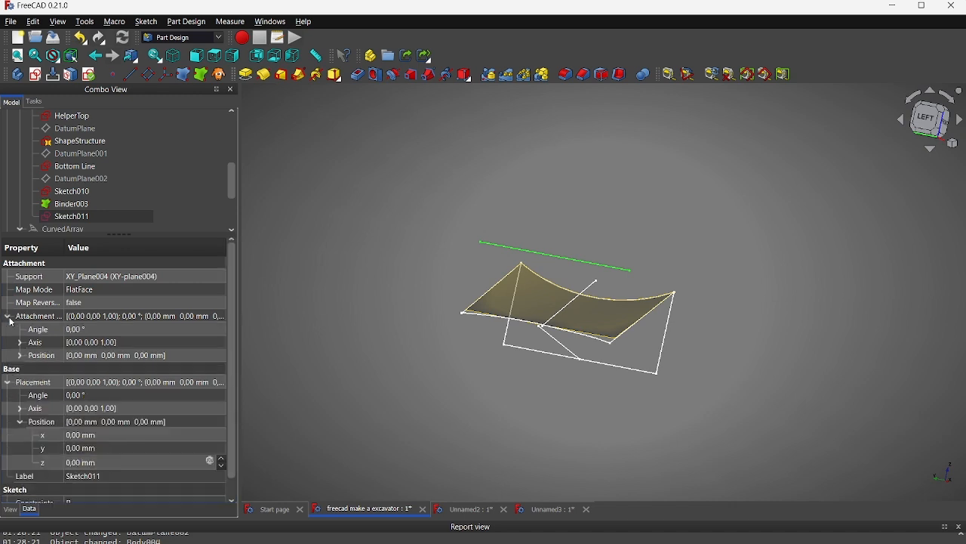
click(19, 356)
click(108, 395)
scroll(109, 395, down, 10)
scroll(109, 395, down, 20)
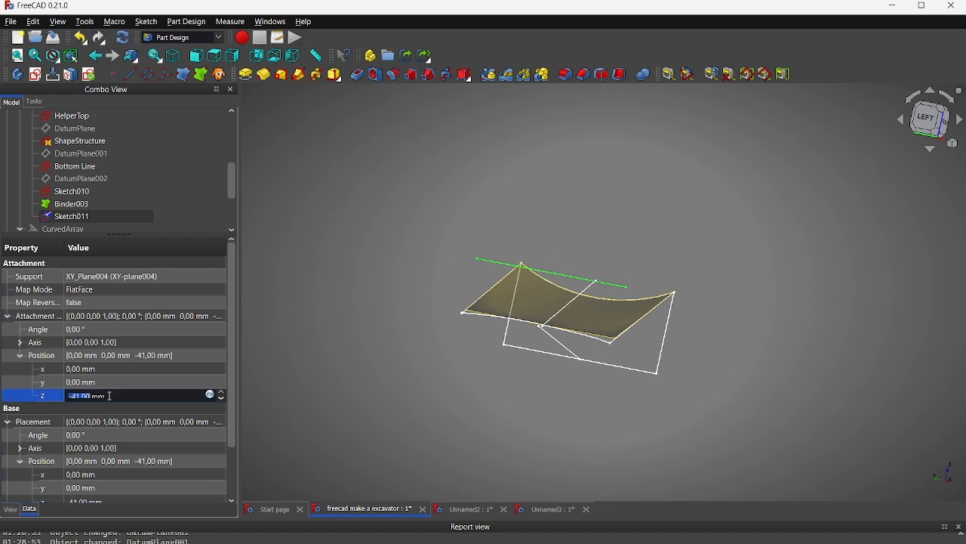
scroll(684, 347, up, 6)
middle_drag(683, 347, 804, 324)
key(Down)
key(Down)
key(Down)
key(Down)
key(Down)
key(Down)
key(Down)
key(Down)
key(Down)
key(Down)
key(Down)
key(Down)
key(Down)
key(Down)
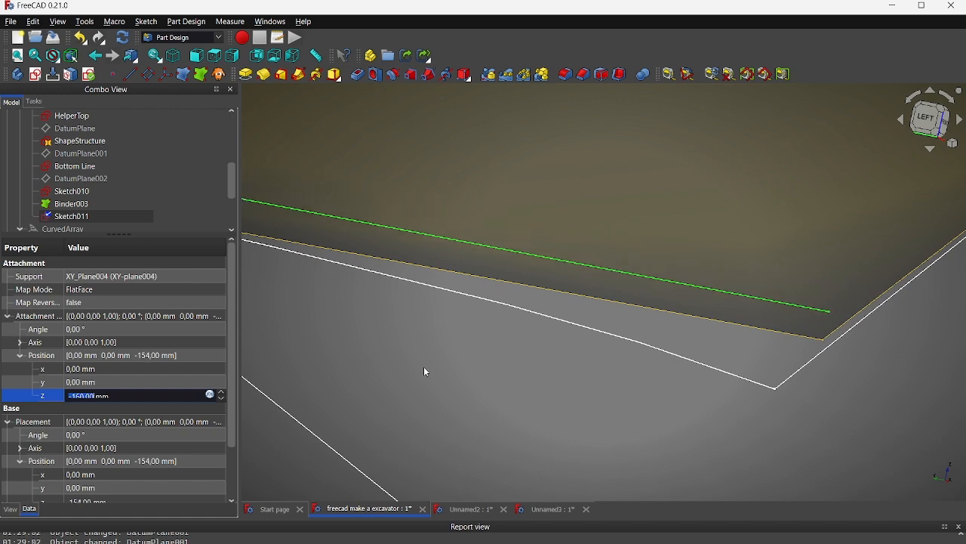
mouse_move(667, 371)
middle_down()
mouse_move(677, 349)
mouse_move(582, 345)
mouse_move(500, 320)
mouse_move(515, 337)
mouse_move(733, 370)
middle_up()
click(85, 176)
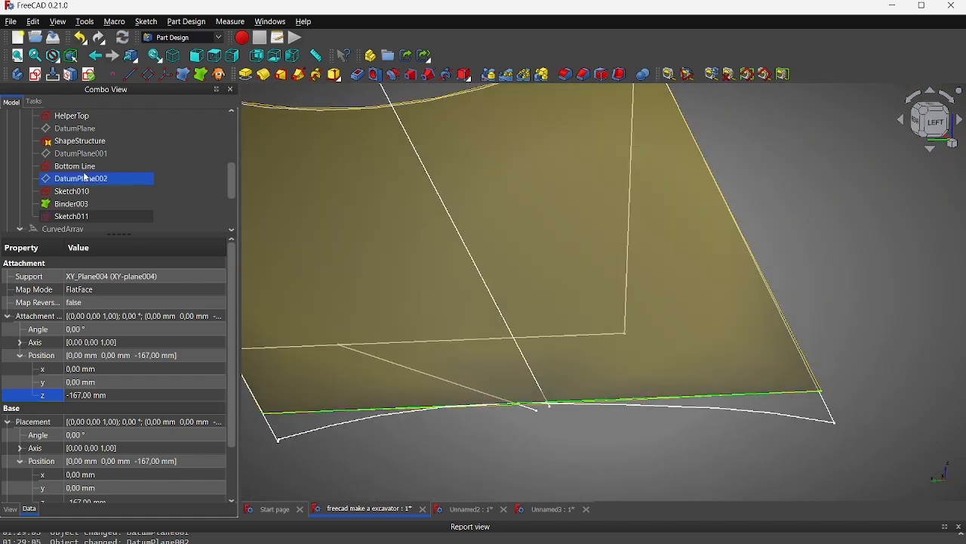
click(34, 102)
click(10, 100)
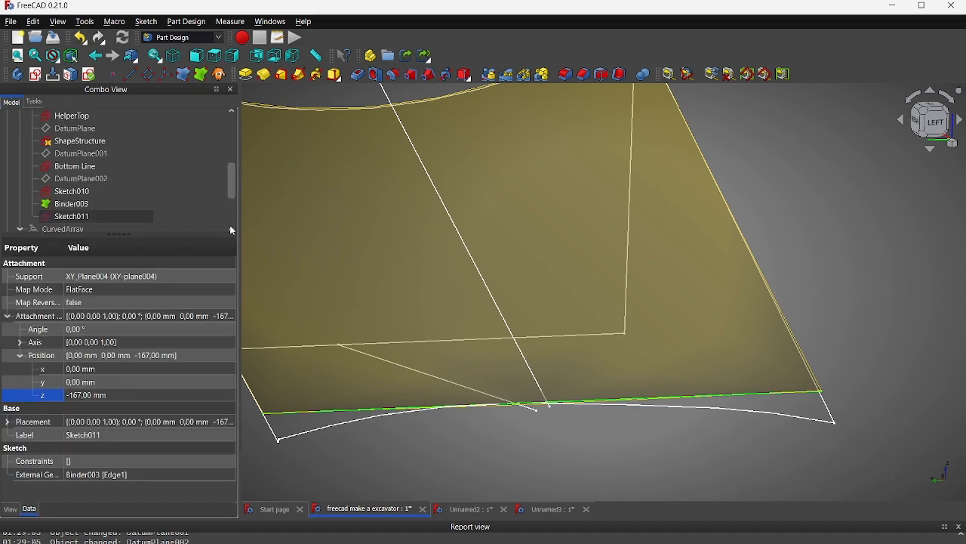
- Enlarge the model tree area and collapse the CurvedArray group, leaving the lower edge in view
click(168, 230)
drag(157, 235, 121, 435)
click(85, 392)
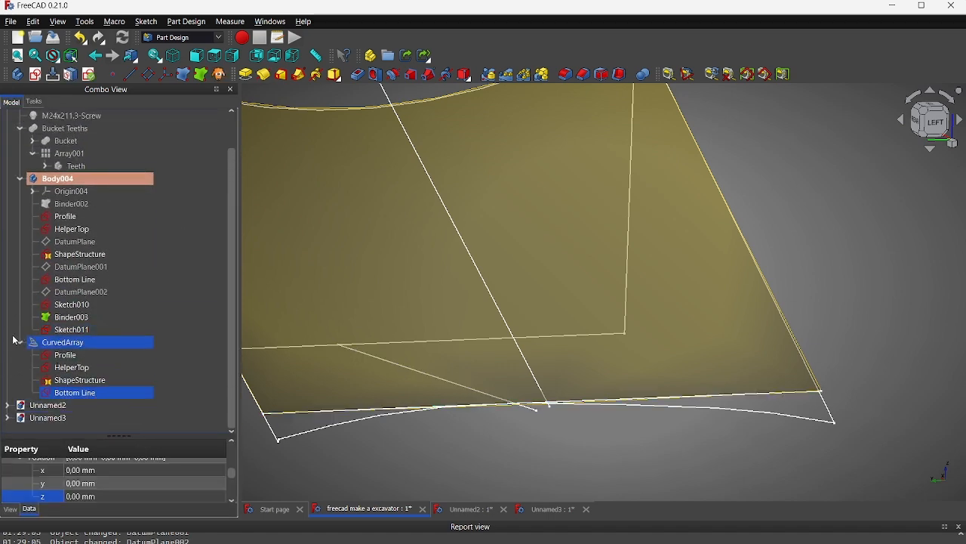
click(19, 342)
mouse_move(302, 404)
middle_down()
mouse_move(453, 355)
mouse_move(570, 362)
middle_up()
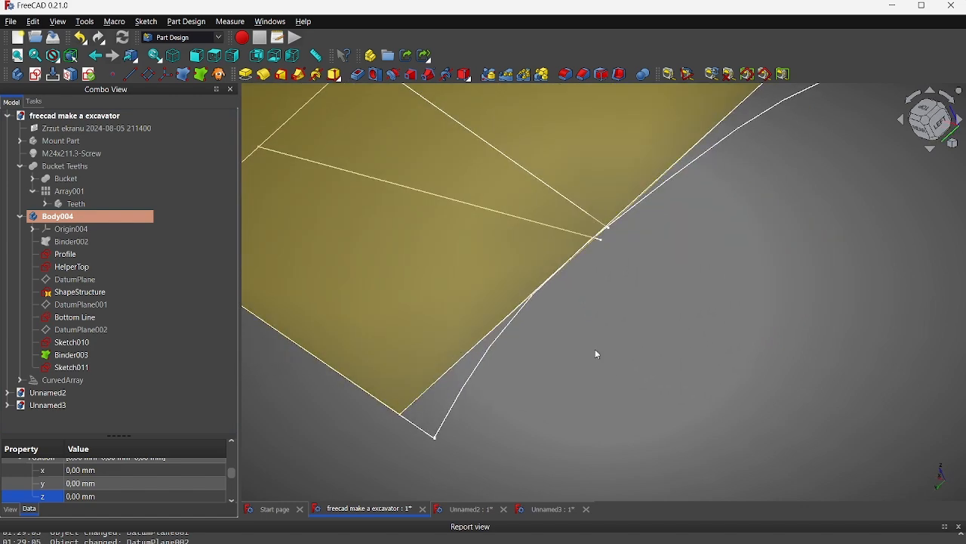
- Switch to the Part workbench and try to create a ruled surface between the straight lower edge and the curved edge
click(511, 320)
ctrl+click(513, 321)
middle_drag(695, 308, 632, 407)
click(183, 37)
click(167, 195)
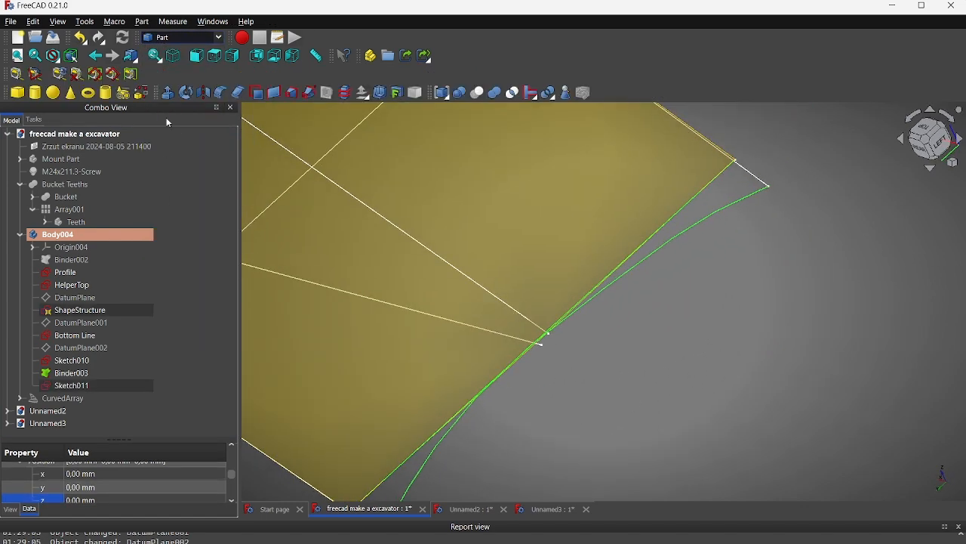
click(276, 94)
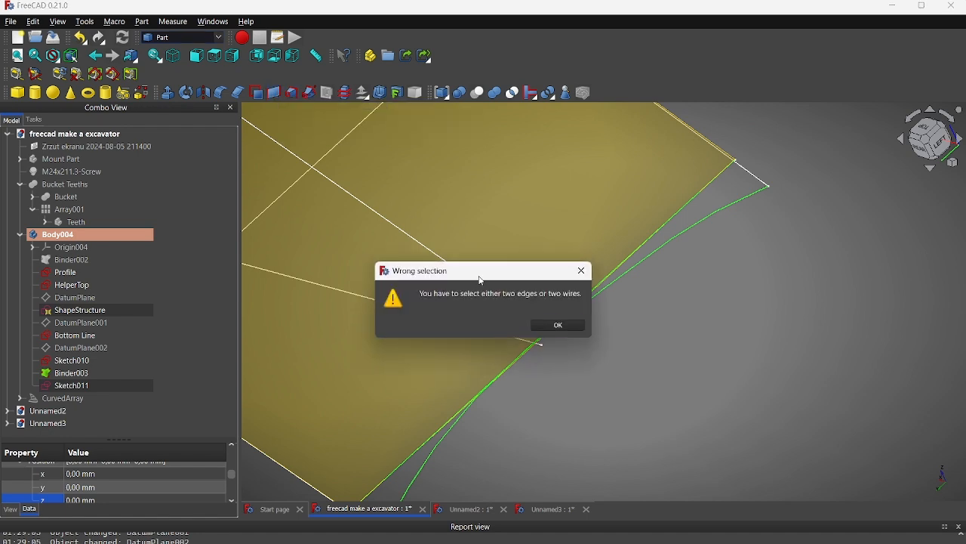
click(574, 333)
- Retry the ruled surface by reselecting the straight and curved lower edges around Binder003
click(628, 263)
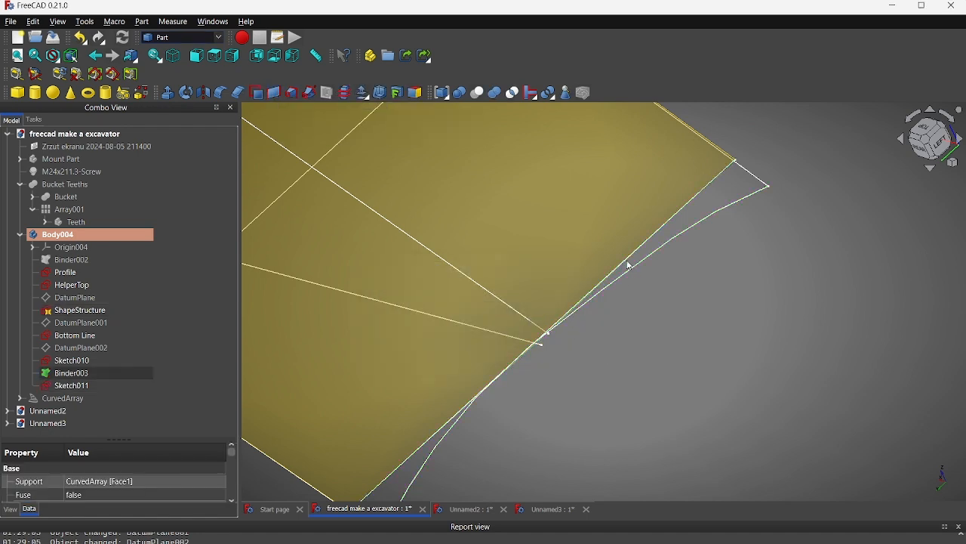
ctrl+click(637, 270)
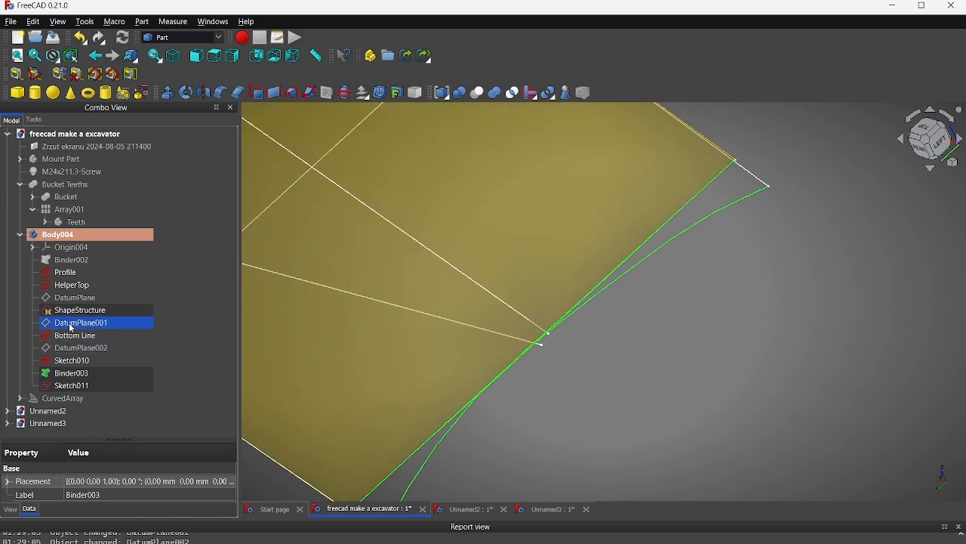
click(76, 373)
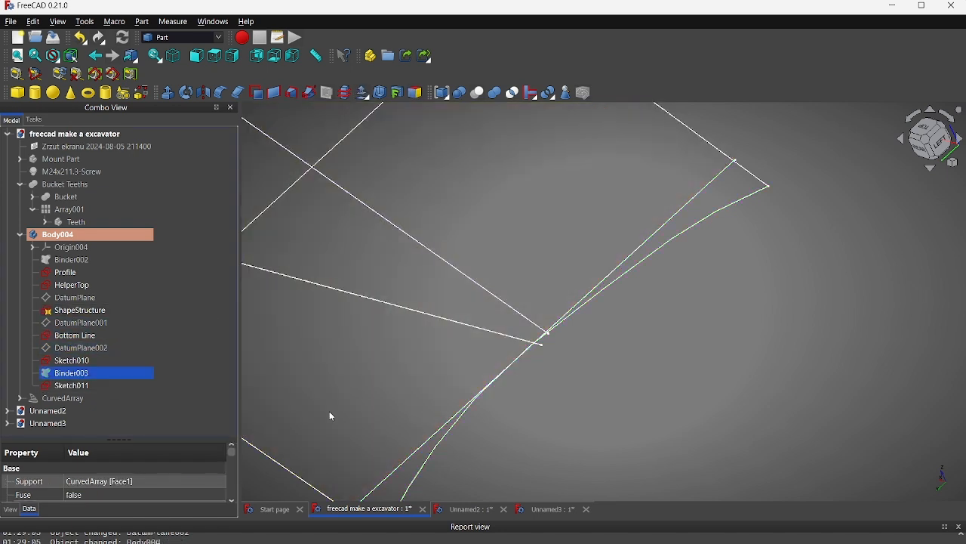
click(640, 244)
ctrl+click(658, 249)
click(275, 92)
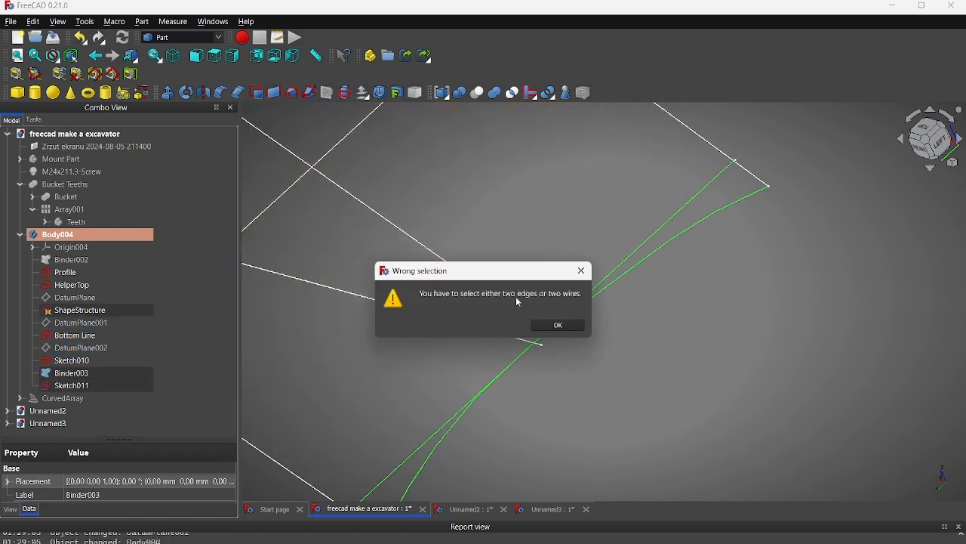
click(558, 325)
- Hide Binder003 and create a ruled surface between the Sketch011 line and the ShapeStructure curve
click(148, 374)
click(723, 362)
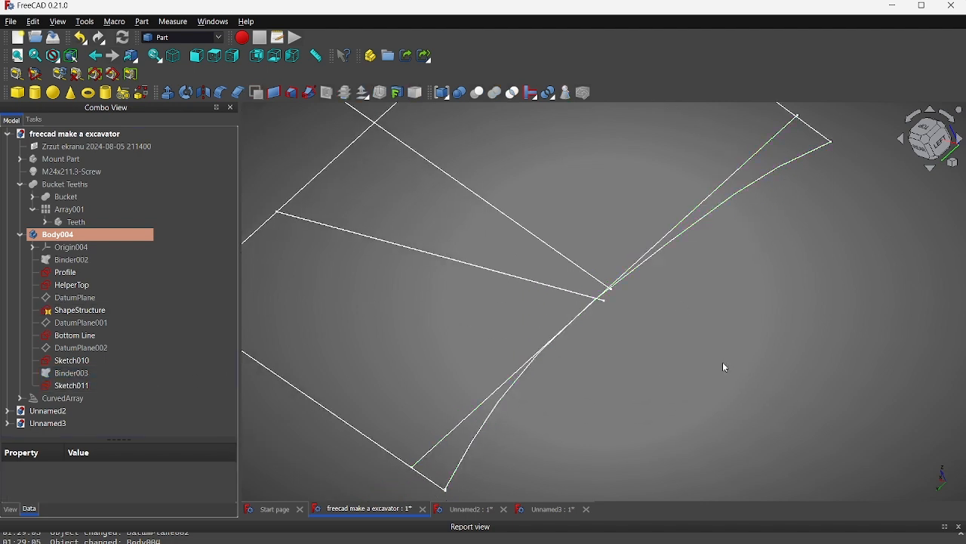
click(517, 379)
ctrl+click(518, 378)
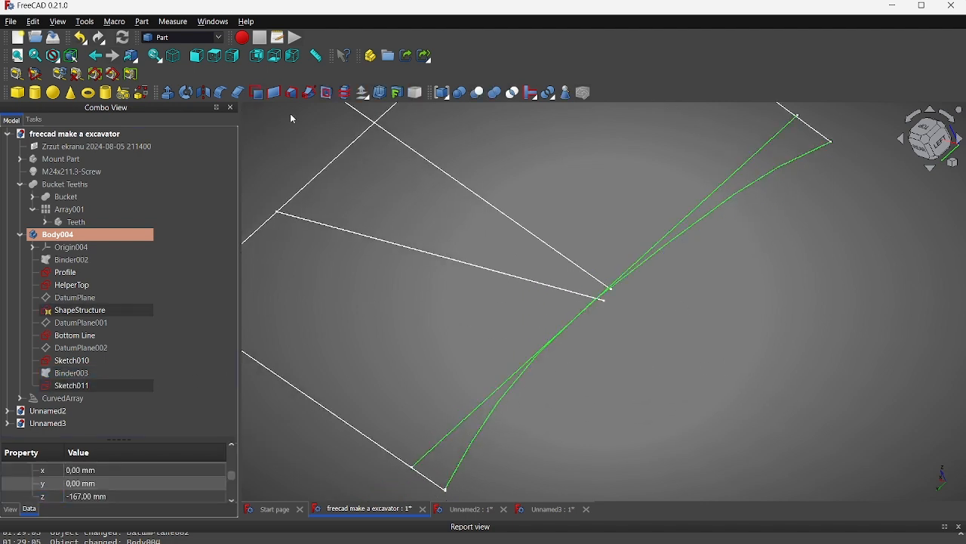
click(276, 94)
- Show the CurvedArray solid again and inspect how the ruled surface meets its lower edge
scroll(654, 299, up, 1)
middle_drag(654, 300, 687, 249)
click(71, 401)
key(space)
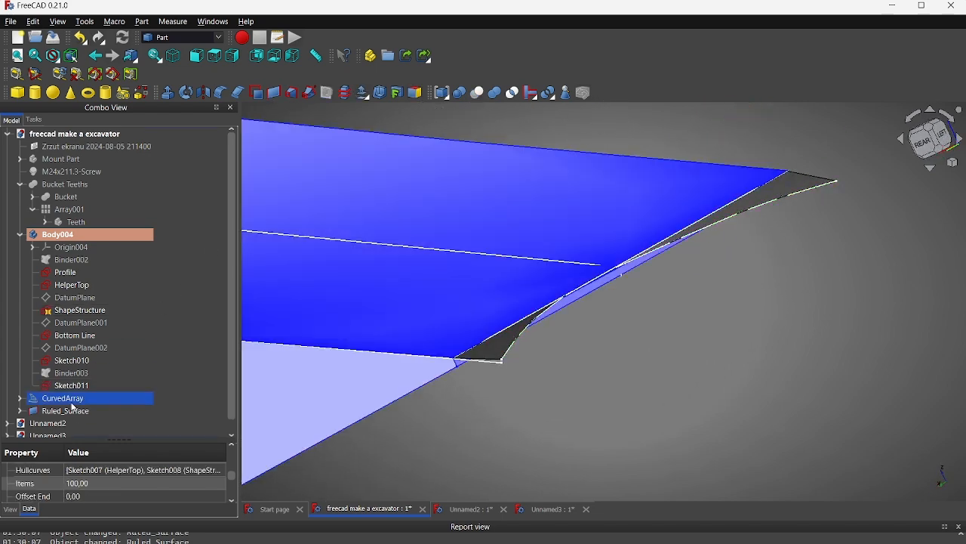
click(575, 425)
scroll(479, 378, up, 2)
mouse_move(479, 378)
middle_down()
mouse_move(556, 325)
mouse_move(549, 355)
middle_up()
- Try to extrude the ruled surface 20 mm along its normal
click(74, 410)
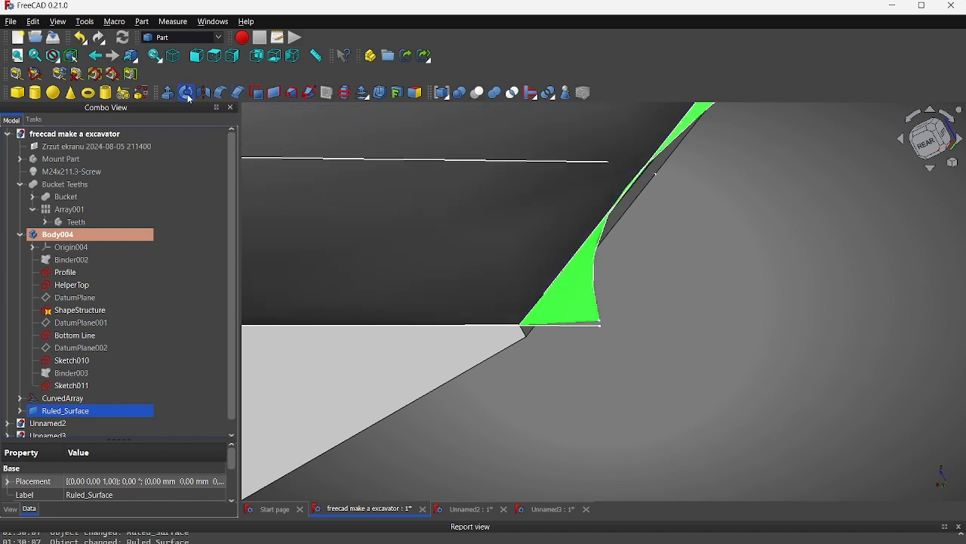
click(167, 92)
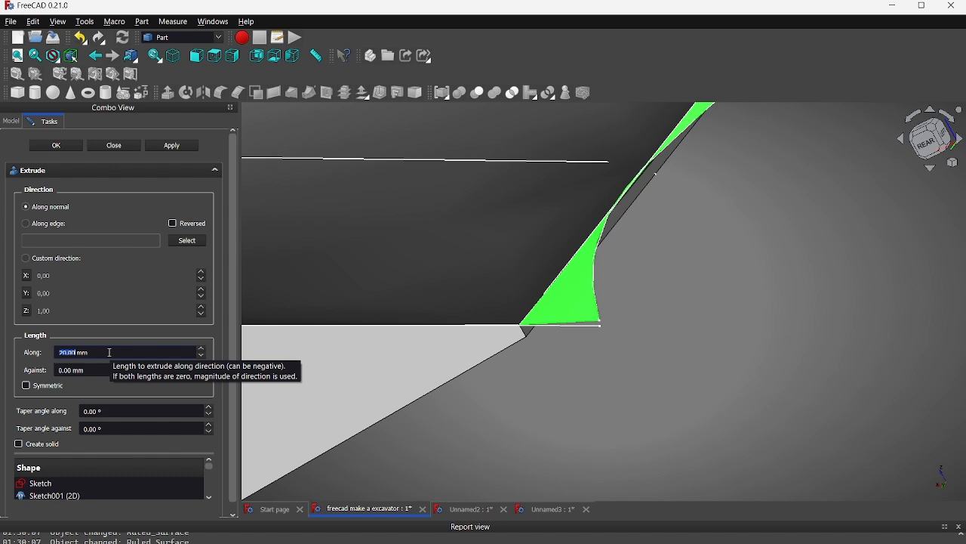
click(170, 145)
click(631, 261)
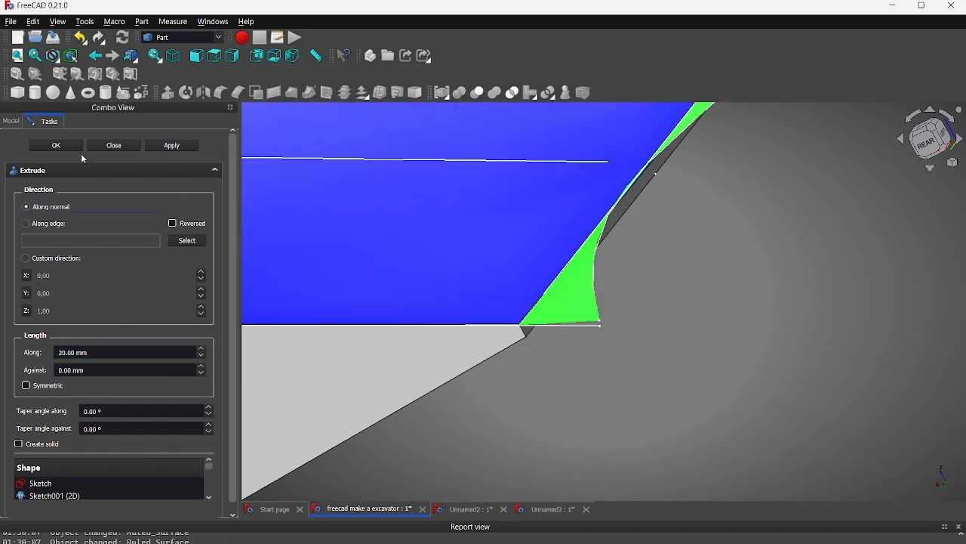
click(117, 146)
click(86, 400)
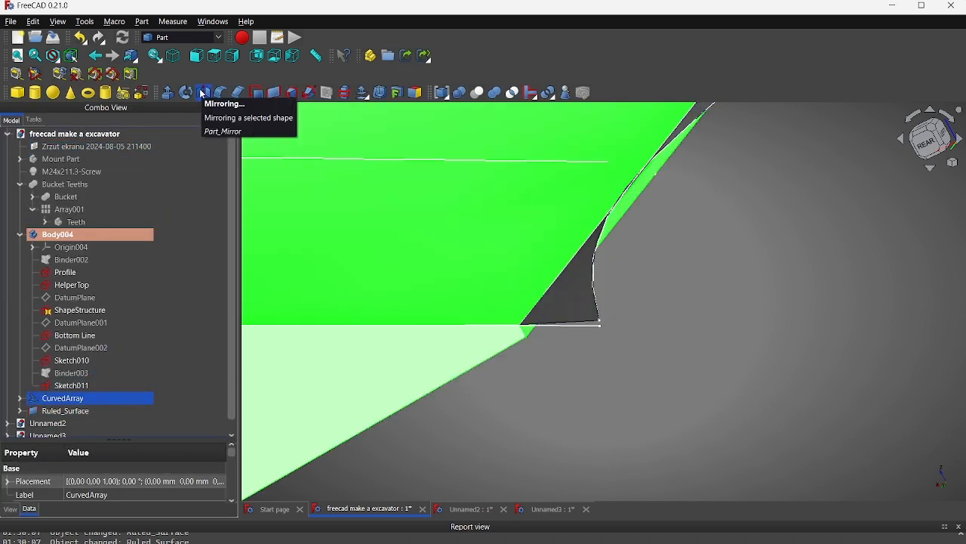
click(363, 93)
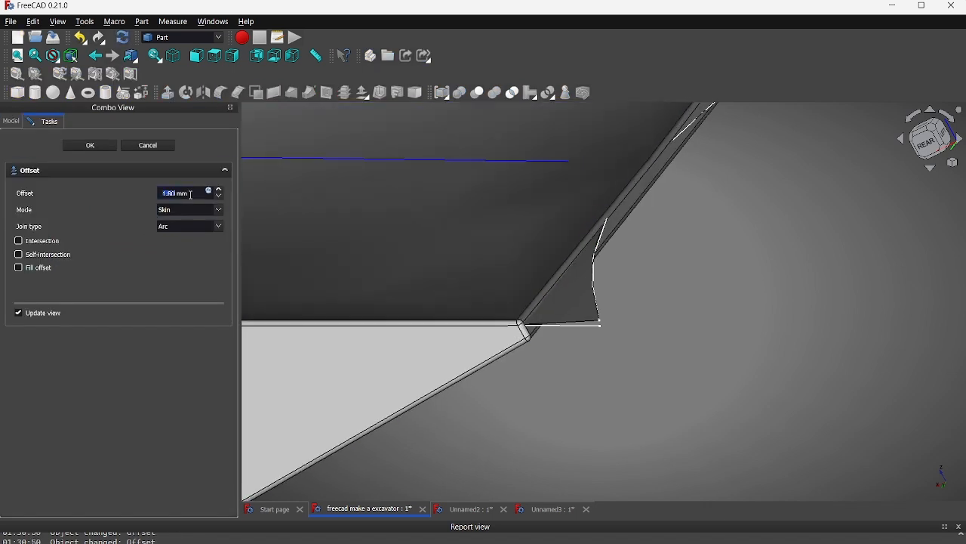
click(148, 145)
- Try to extrude the ruled surface 10 mm along its normal
click(65, 411)
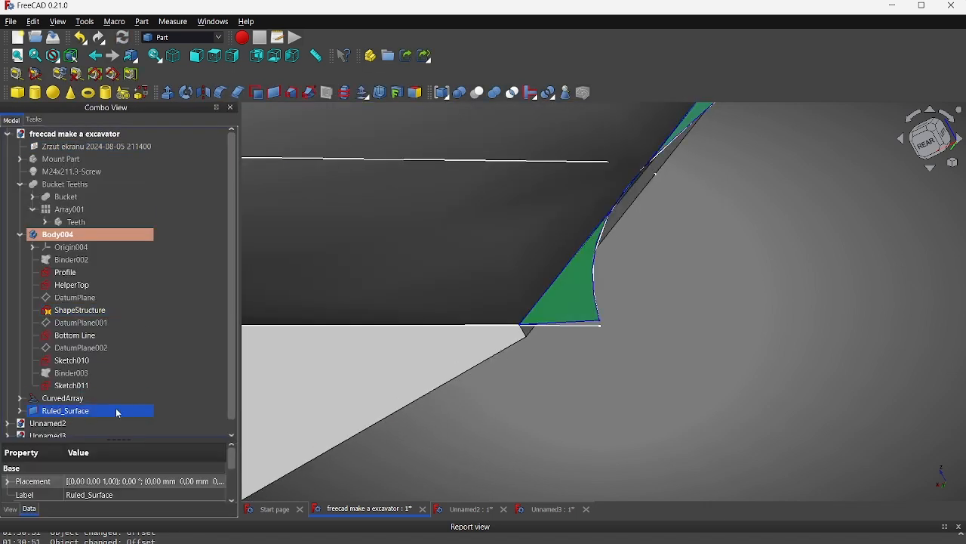
click(168, 93)
click(163, 146)
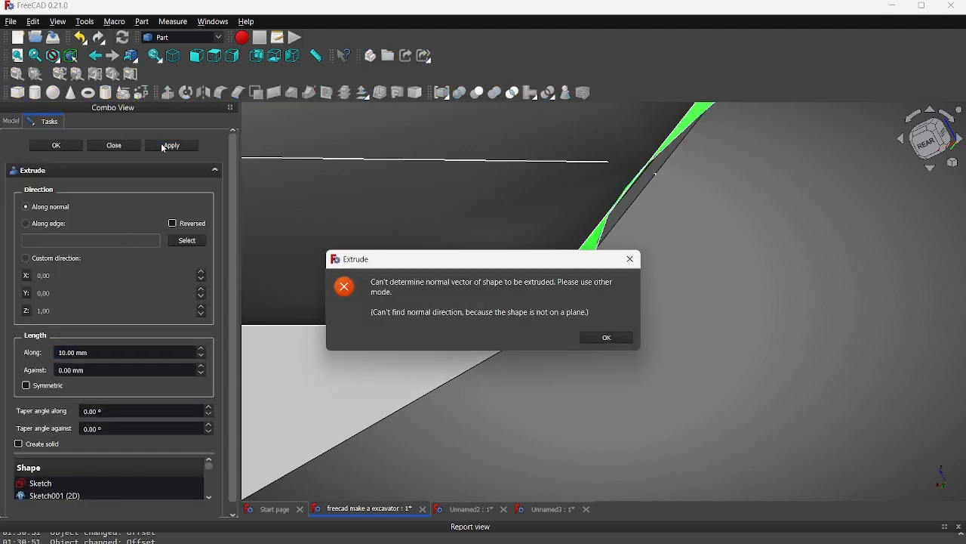
click(607, 338)
click(136, 146)
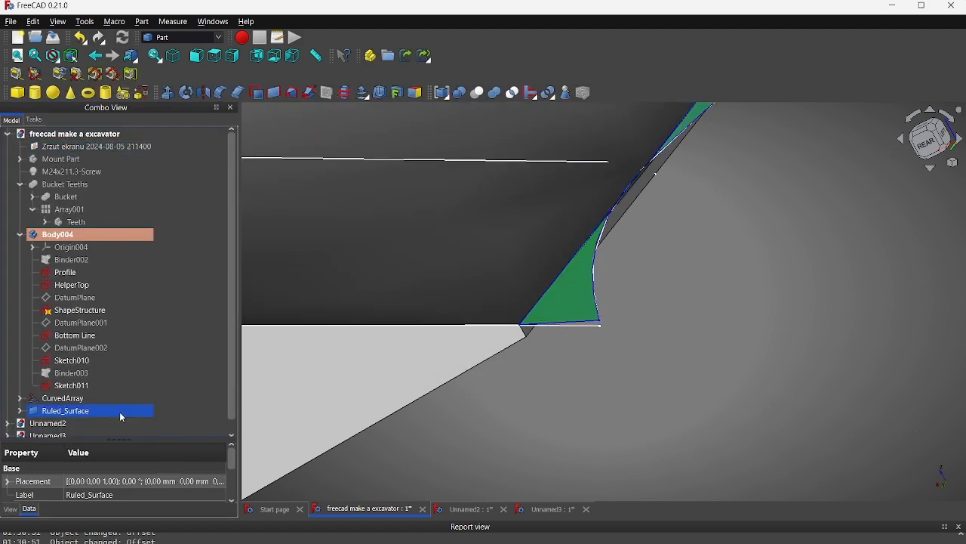
- Offset the ruled surface by 5.30 mm in Skin mode with Fill offset enabled
click(362, 94)
scroll(185, 193, up, 20)
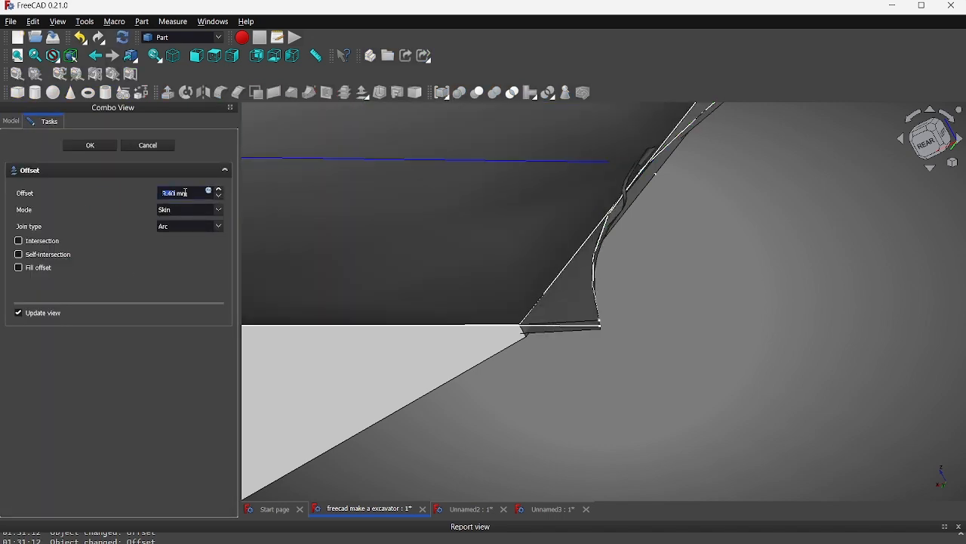
middle_drag(619, 208, 483, 321)
click(19, 268)
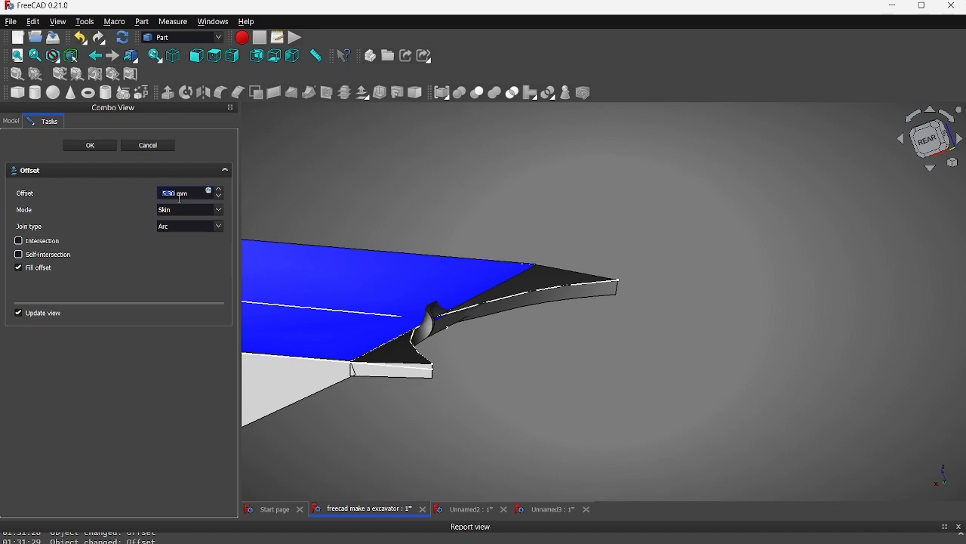
click(90, 145)
- Hide Body004 and fuse CurvedArray with the filled offset into one solid
middle_drag(511, 360, 451, 390)
scroll(80, 298, down, 1)
click(20, 222)
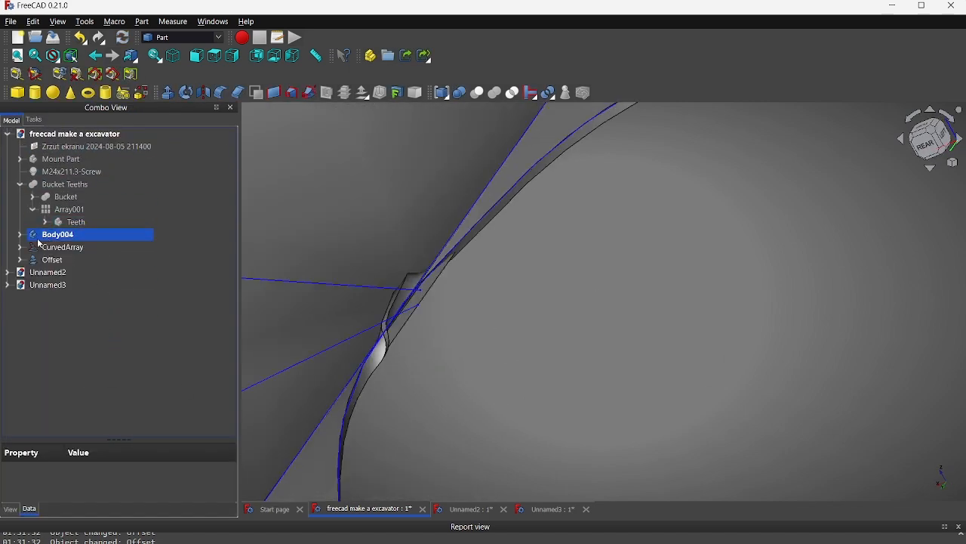
click(75, 248)
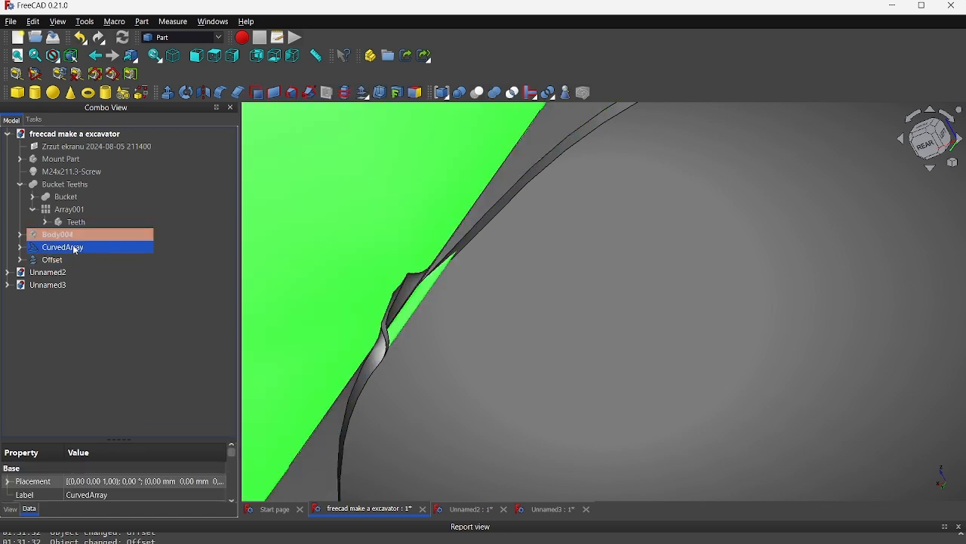
shift+click(75, 260)
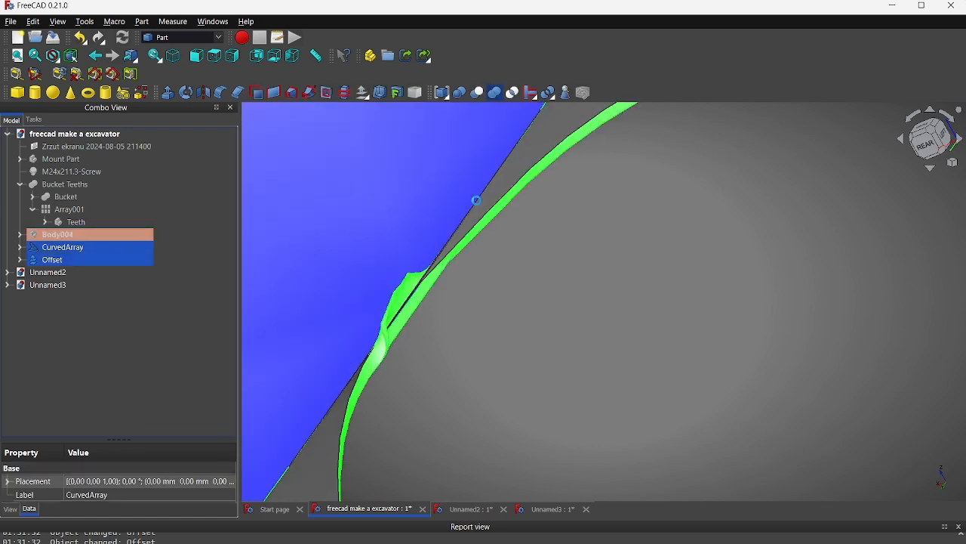
click(117, 251)
scroll(637, 319, down, 8)
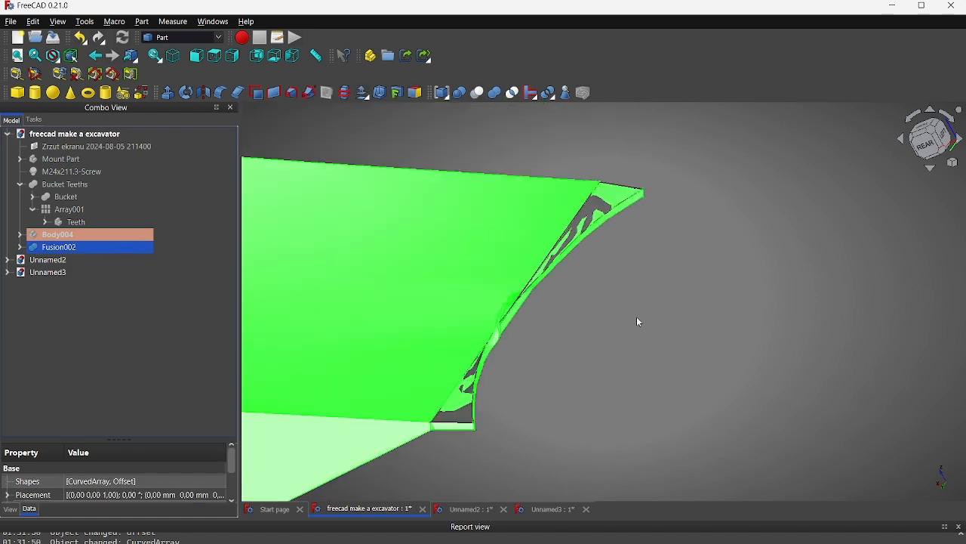
- Expand Fusion002 and Body004 in the model tree and toggle the fused solid's visibility to check what lies beneath
click(20, 247)
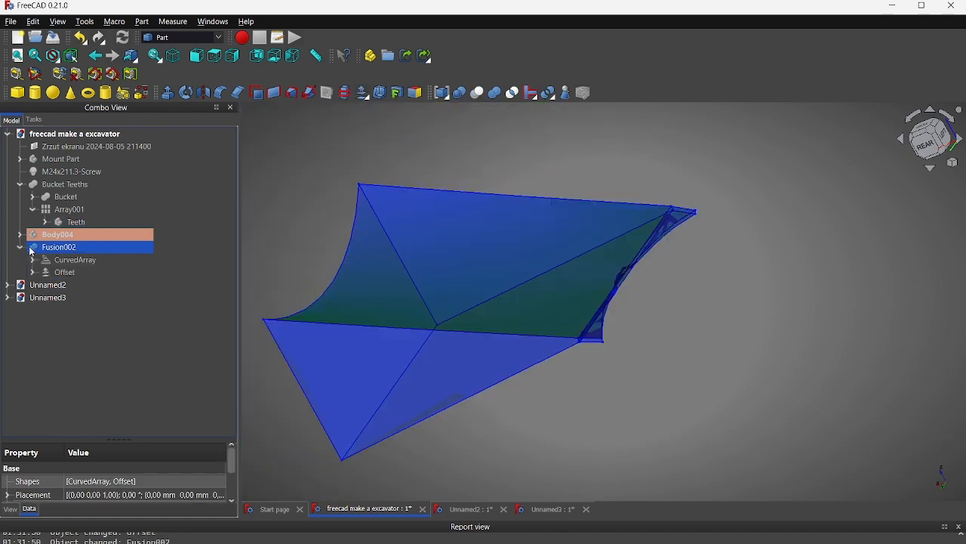
click(20, 235)
click(815, 261)
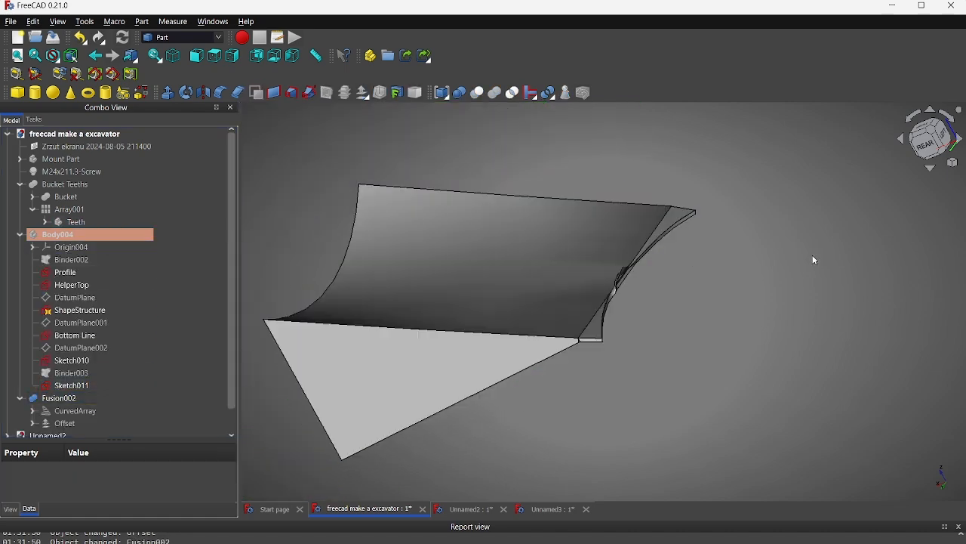
click(81, 401)
key(space)
key(space)
key(space)
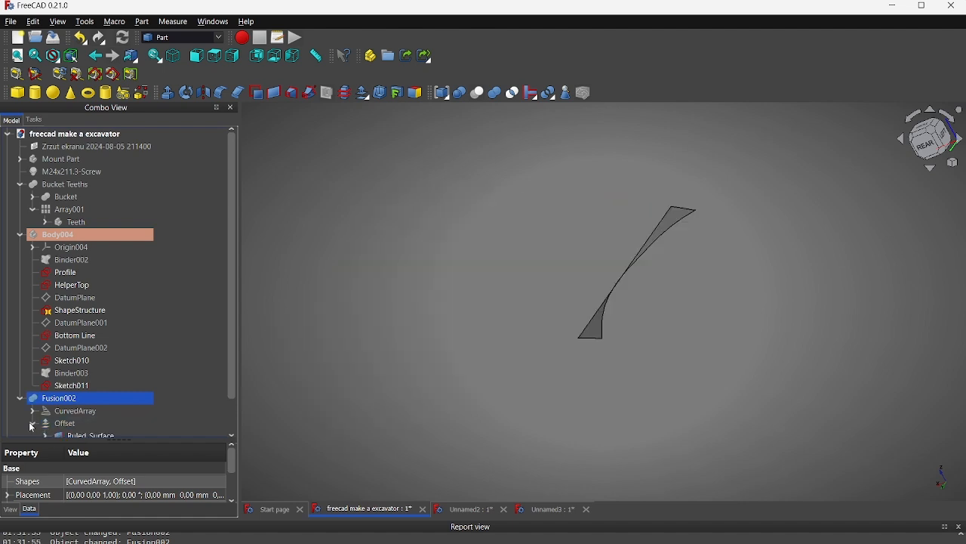
- Hide the ruled surface nested under Offset and show Fusion002 again
click(31, 428)
click(79, 410)
key(space)
click(23, 373)
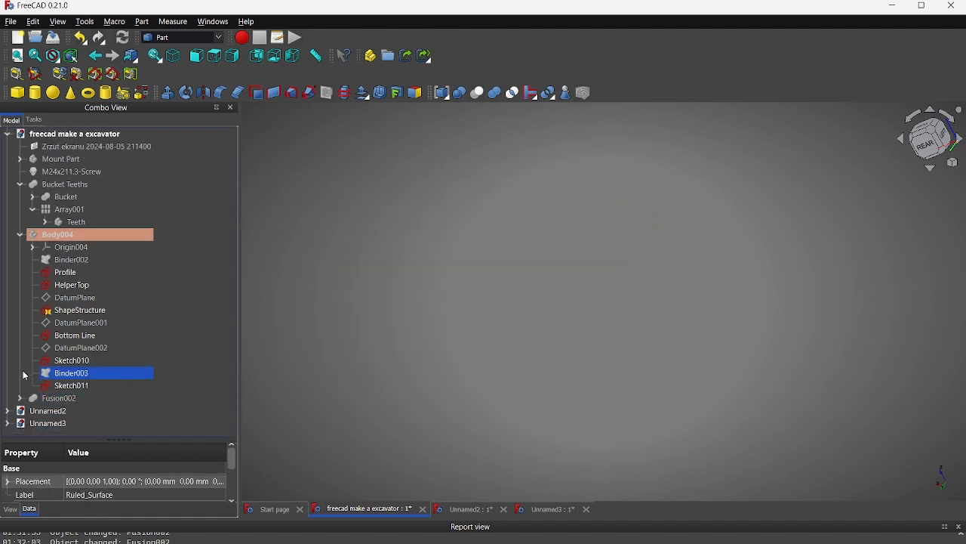
click(39, 400)
key(space)
click(690, 296)
- Rename Body004 as Help-FullfillmentTeeths
mouse_move(690, 296)
middle_down()
mouse_move(477, 352)
mouse_move(295, 351)
middle_up()
click(82, 389)
click(39, 238)
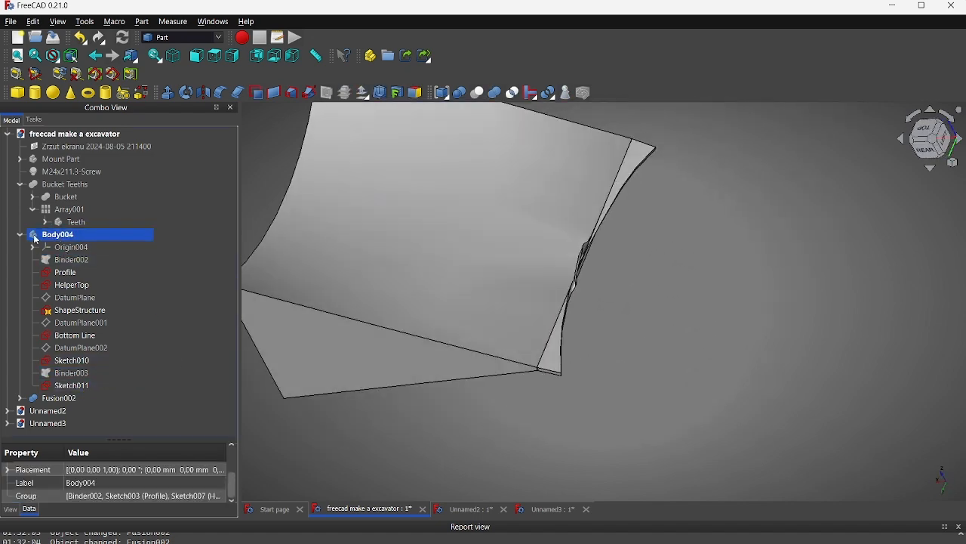
double_click(44, 239)
key(2)
key(F2)
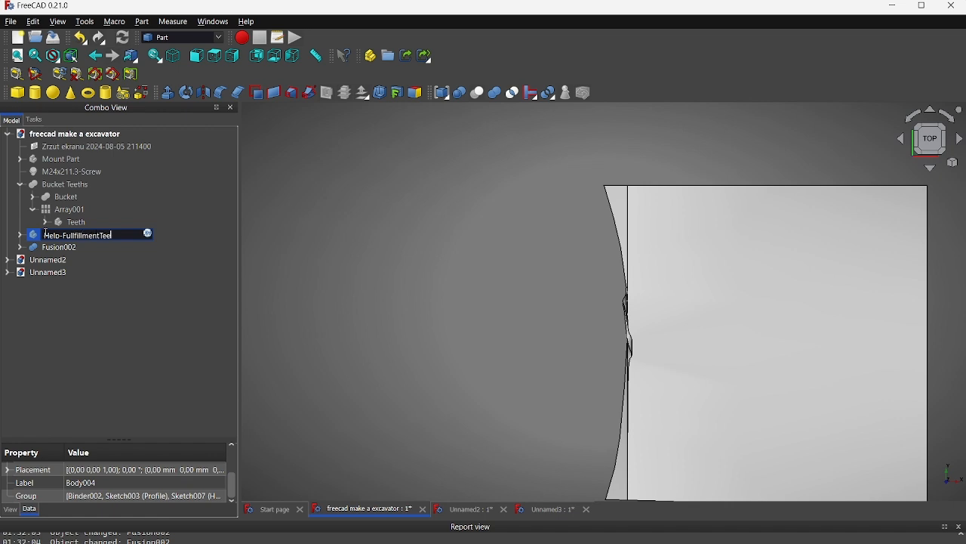
text(s)
key(Return)
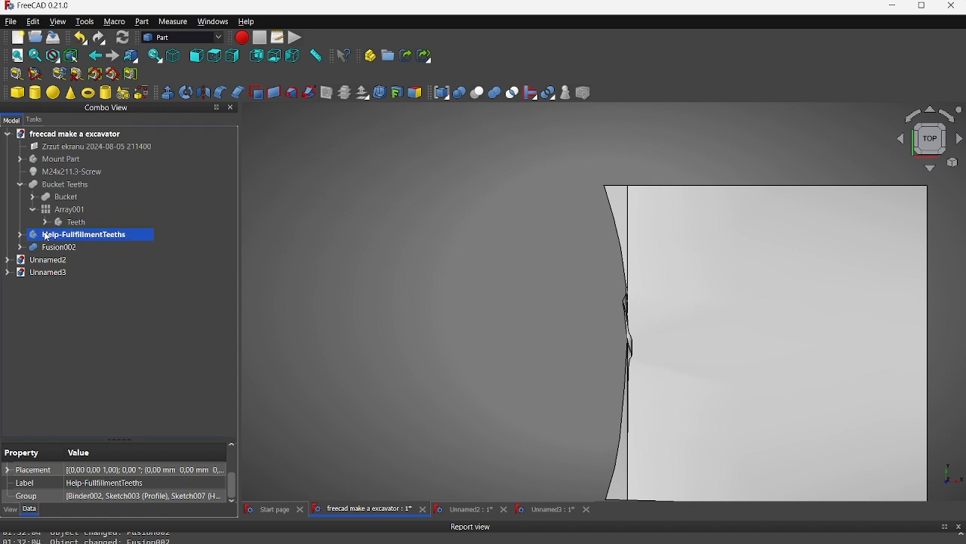
- Rename Fusion002 as InternalTeeth
middle_drag(518, 281, 548, 70)
scroll(377, 216, down, 5)
click(74, 250)
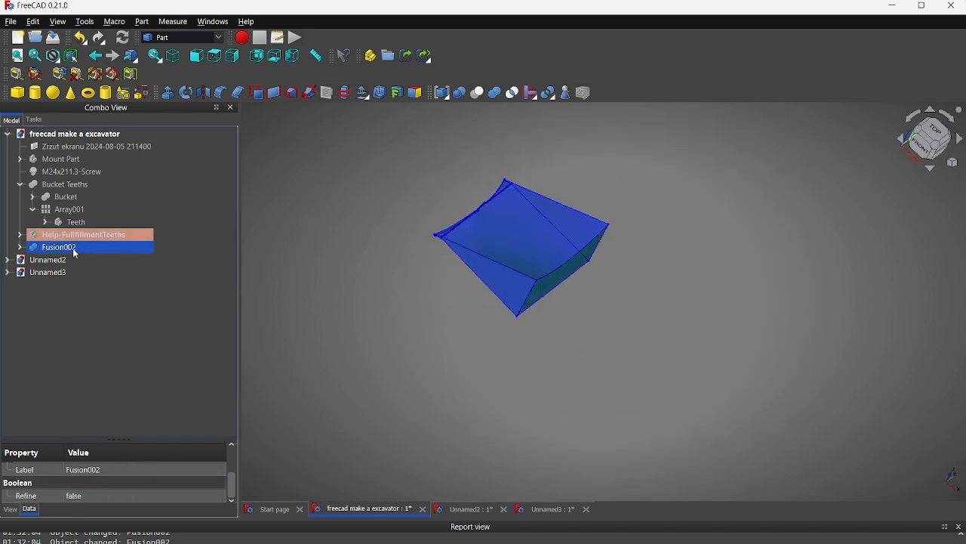
key(F2)
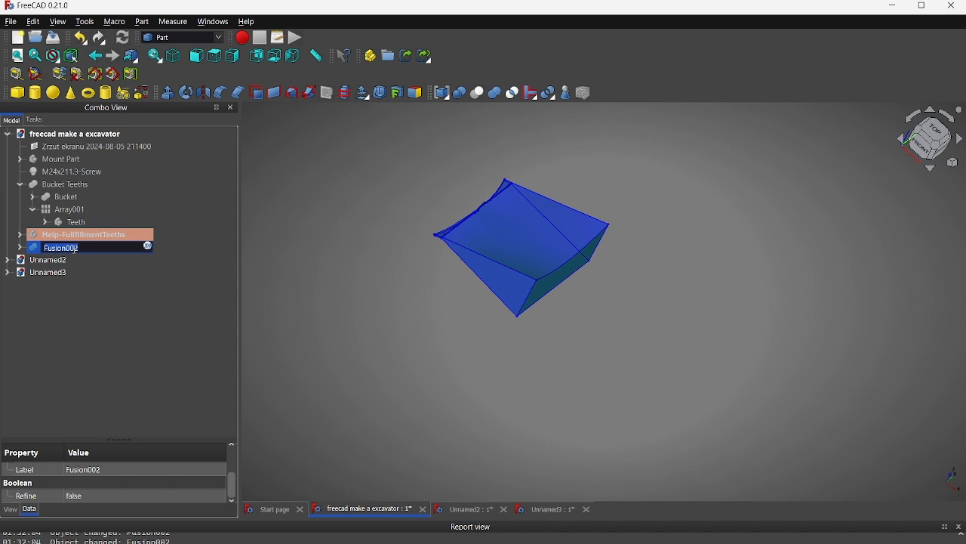
text(f)
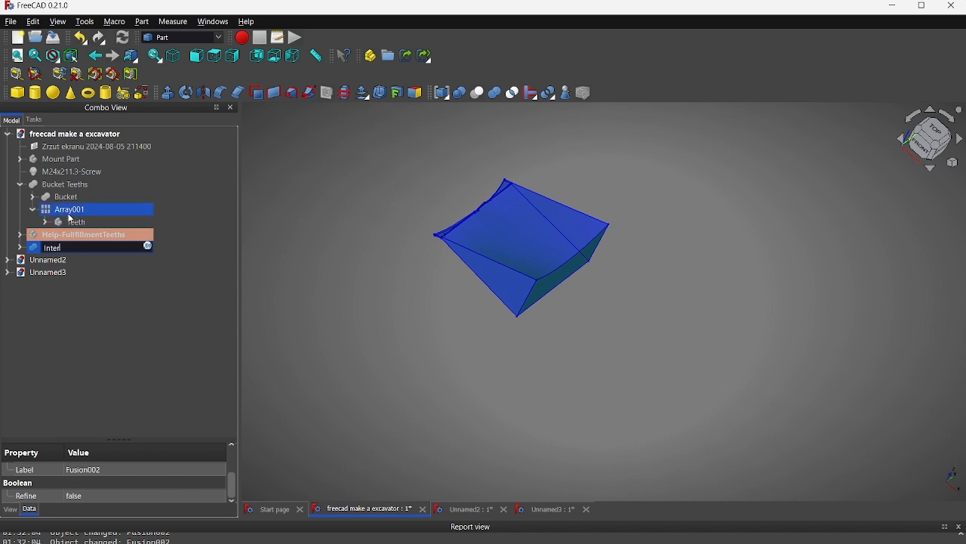
text(nternalTeeth)
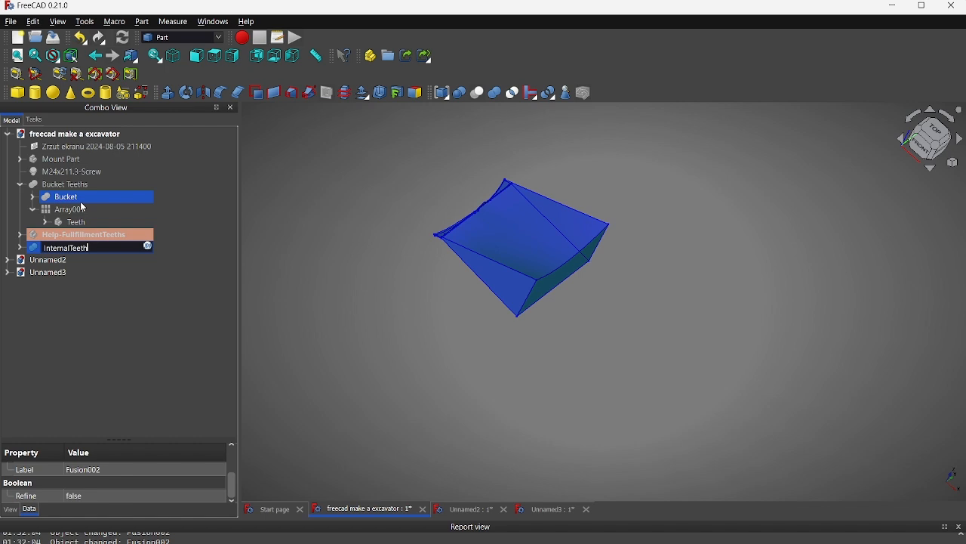
key(Return)
- Show the Bucket Teeths solid together with InternalTeeth
click(68, 185)
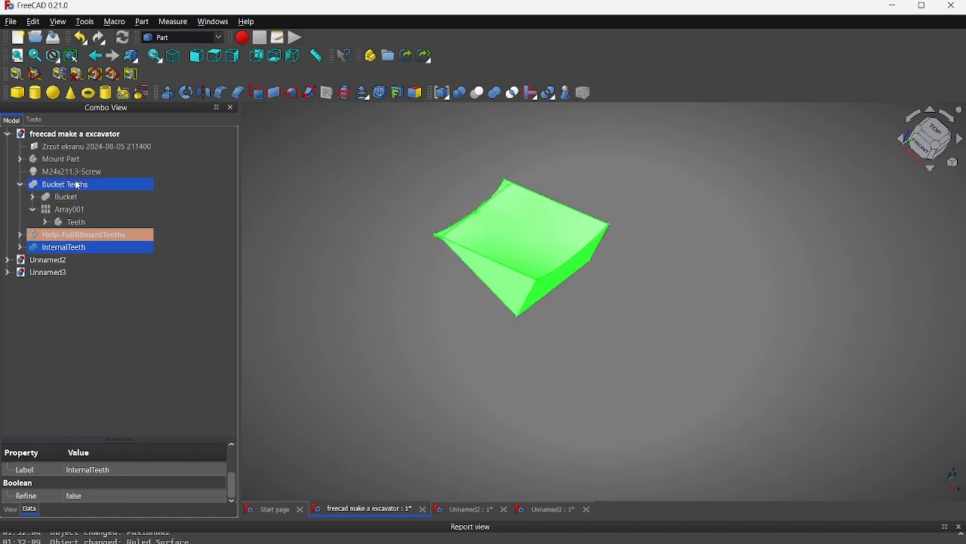
scroll(365, 297, down, 12)
middle_drag(365, 297, 513, 328)
scroll(390, 312, up, 4)
- Transform InternalTeeth, moving and rotating it from below the bucket to the toothed front edge
click(76, 235)
click(62, 247)
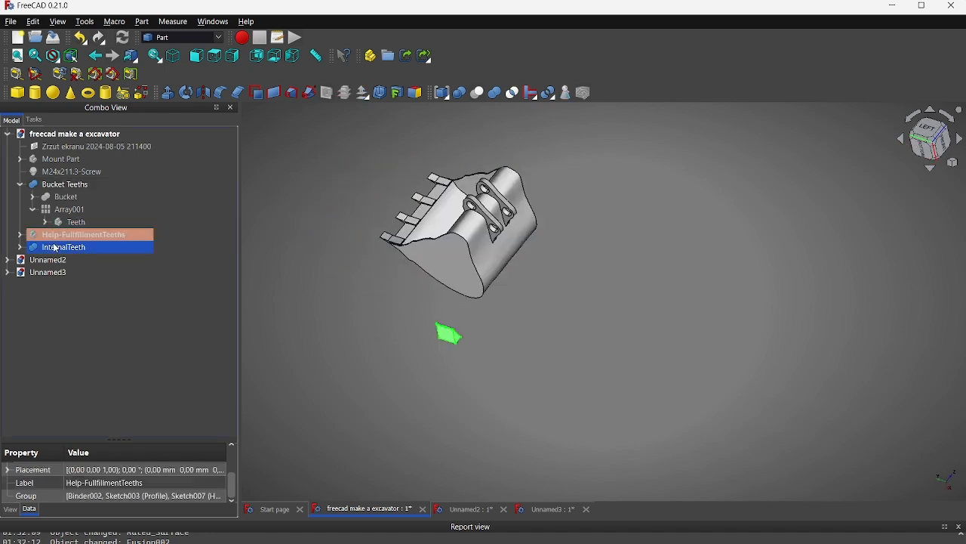
right_click(66, 248)
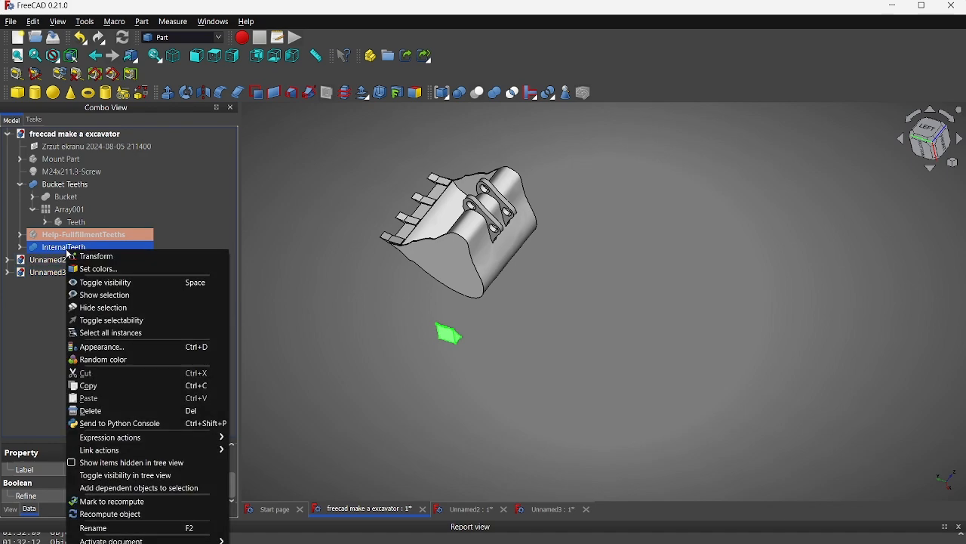
click(81, 256)
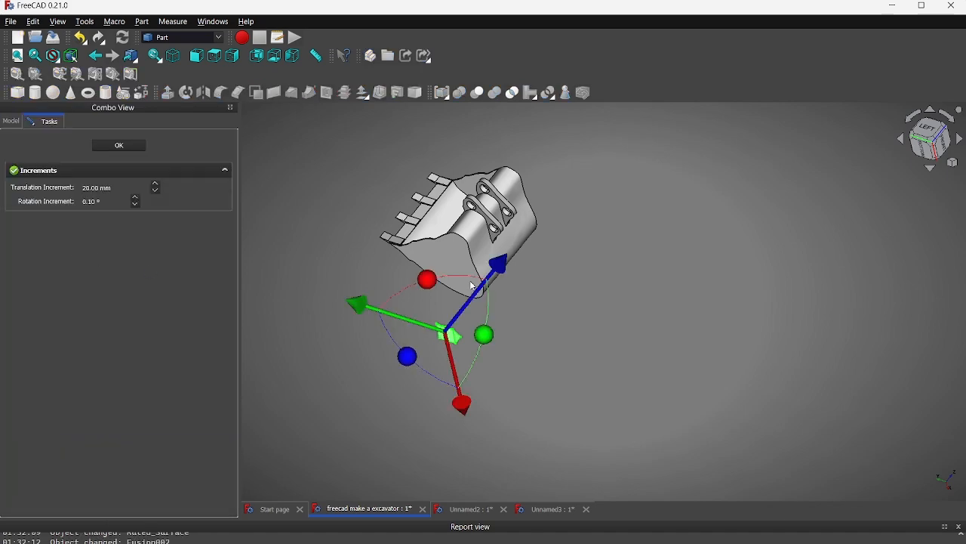
drag(470, 414, 470, 317)
scroll(554, 407, up, 5)
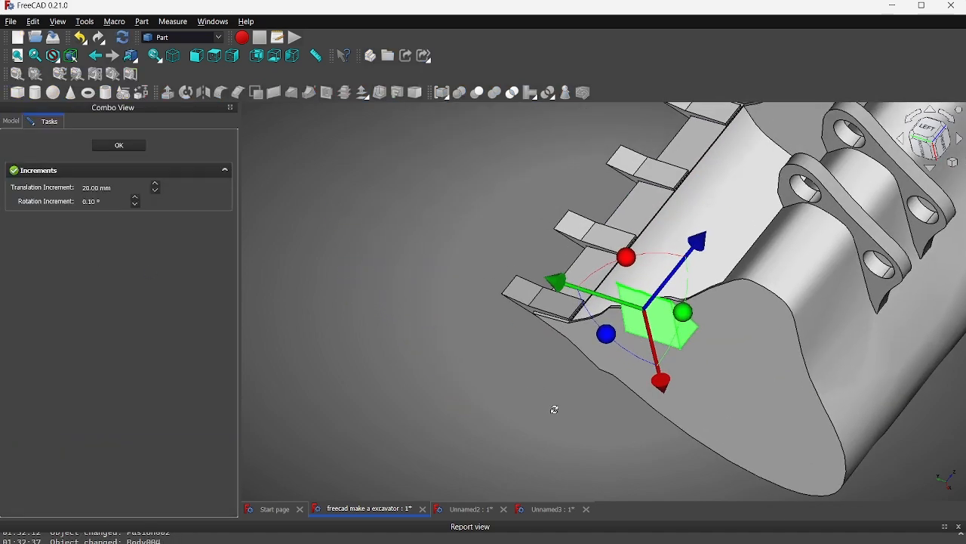
drag(652, 309, 397, 387)
drag(484, 376, 402, 193)
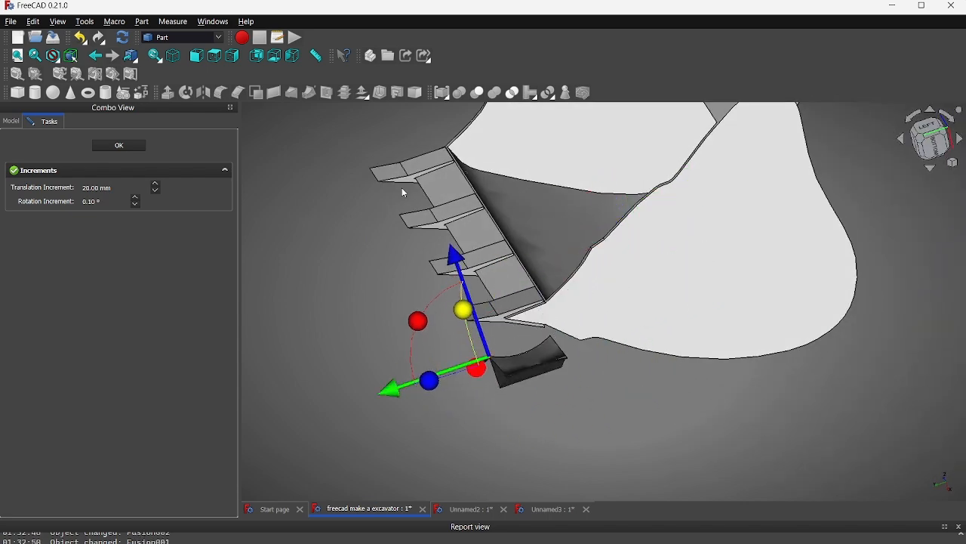
drag(468, 313, 460, 261)
drag(437, 340, 534, 287)
- Shift and turn InternalTeeth so it lines up with the gap between the last two bucket teeth
middle_drag(533, 285, 562, 358)
drag(545, 318, 355, 327)
mouse_move(508, 275)
mouse_down()
mouse_move(554, 241)
mouse_move(525, 278)
mouse_up()
drag(474, 263, 472, 229)
drag(374, 257, 394, 265)
middle_drag(430, 310, 484, 331)
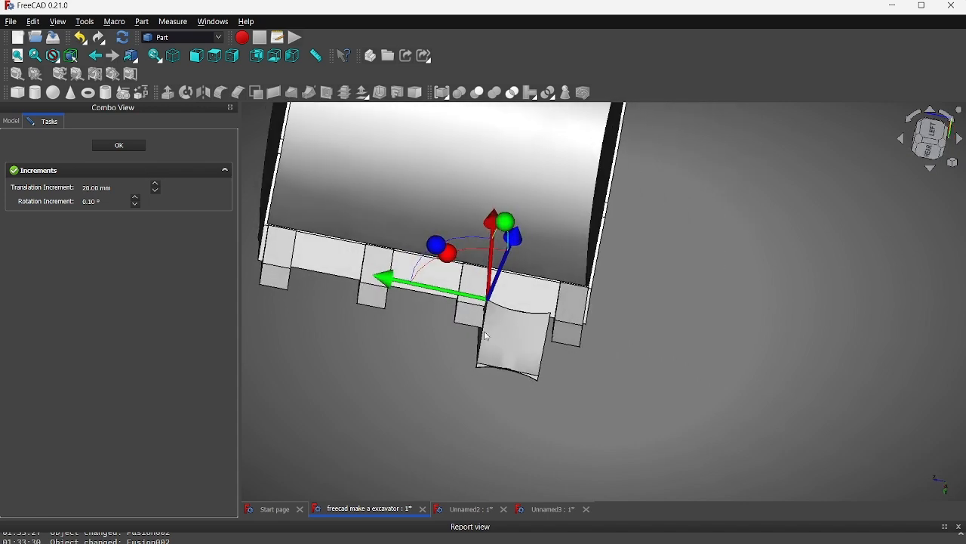
drag(387, 284, 391, 286)
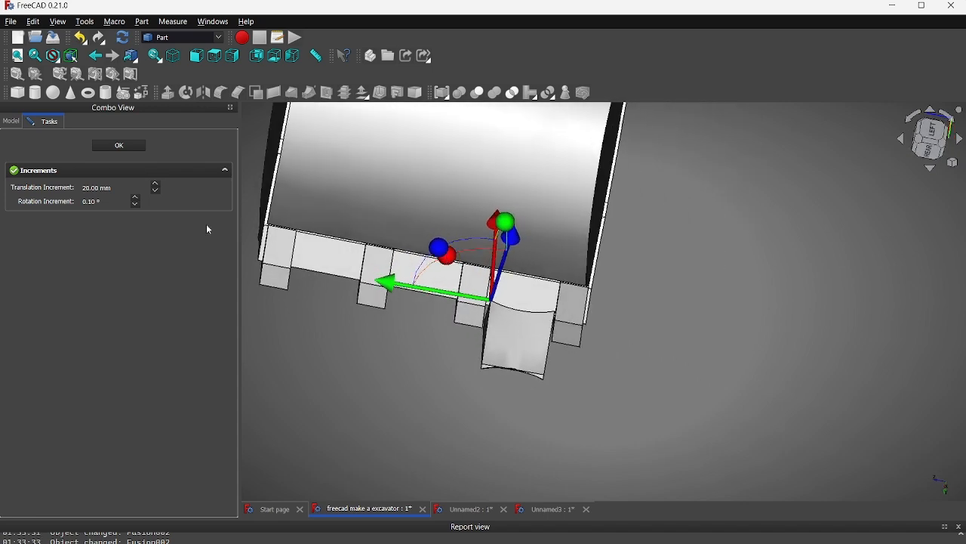
- Set the rotation increment to 1° and tilt InternalTeeth into the slope of the bucket's front edge, moving it closer
scroll(524, 312, up, 3)
middle_drag(427, 287, 319, 260)
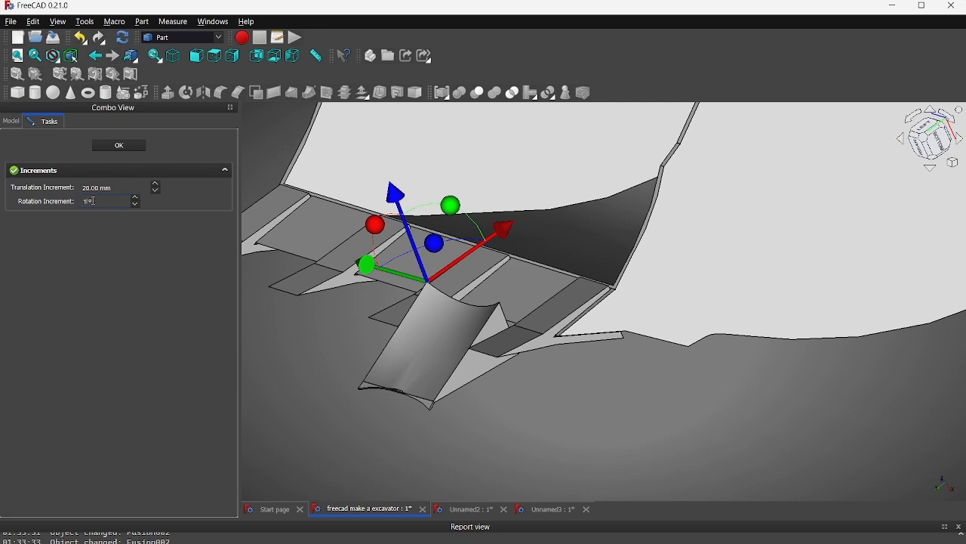
mouse_move(372, 222)
mouse_down()
mouse_move(378, 217)
mouse_move(360, 218)
mouse_up()
middle_drag(363, 219, 601, 292)
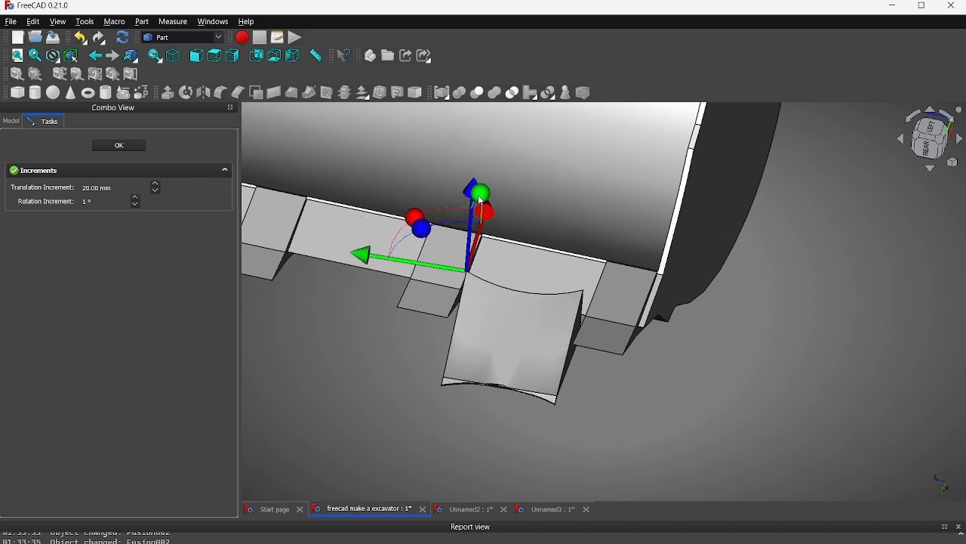
middle_drag(498, 204, 342, 248)
drag(416, 216, 383, 302)
drag(490, 228, 524, 200)
drag(410, 175, 404, 172)
drag(497, 184, 523, 174)
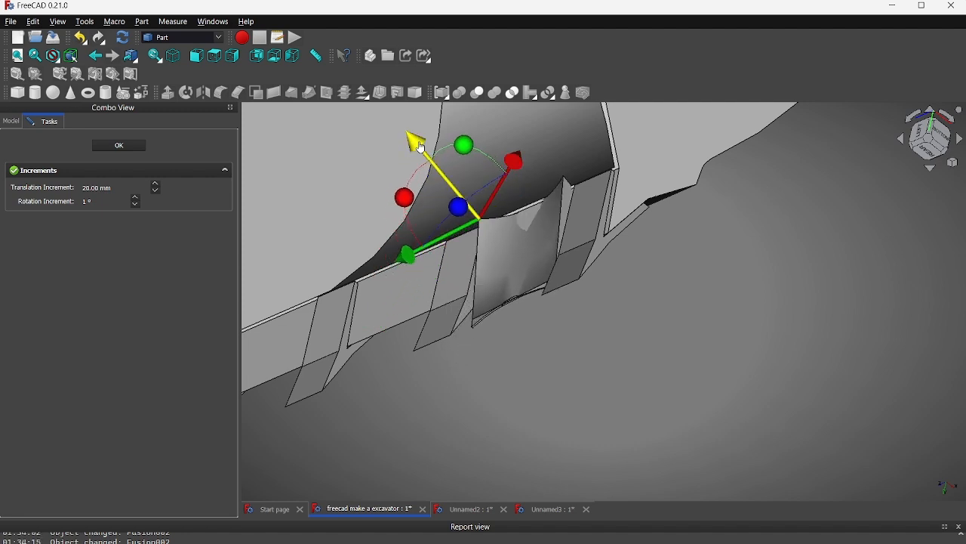
- Fine-tune the position and rotation of InternalTeeth to seat it between the last two teeth, and accept the transform
drag(421, 148, 418, 143)
drag(514, 153, 517, 148)
middle_drag(562, 194, 721, 422)
drag(497, 218, 486, 234)
middle_drag(551, 319, 607, 325)
drag(571, 210, 570, 219)
middle_drag(576, 203, 452, 256)
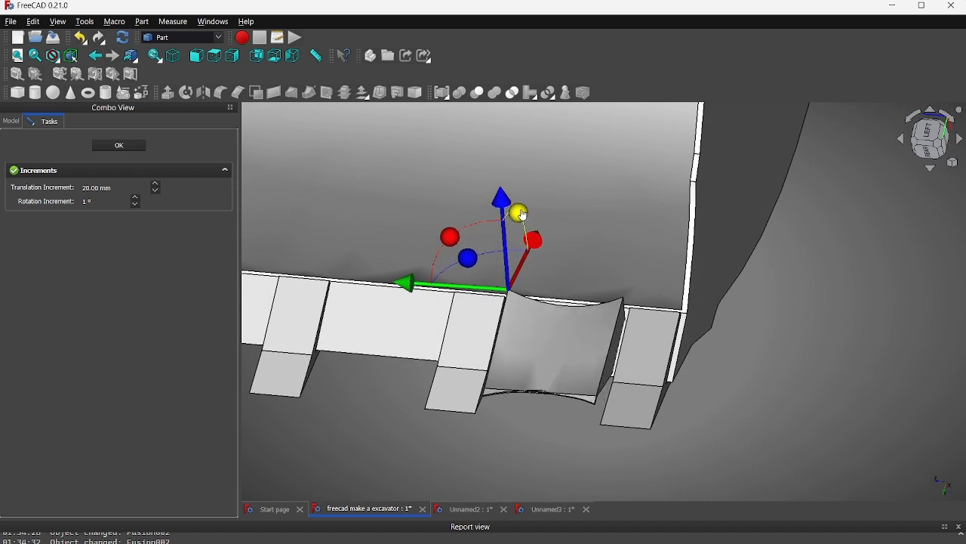
mouse_move(499, 220)
mouse_down()
mouse_move(499, 235)
mouse_move(523, 220)
mouse_move(536, 251)
mouse_move(501, 219)
mouse_up()
middle_drag(654, 344, 600, 369)
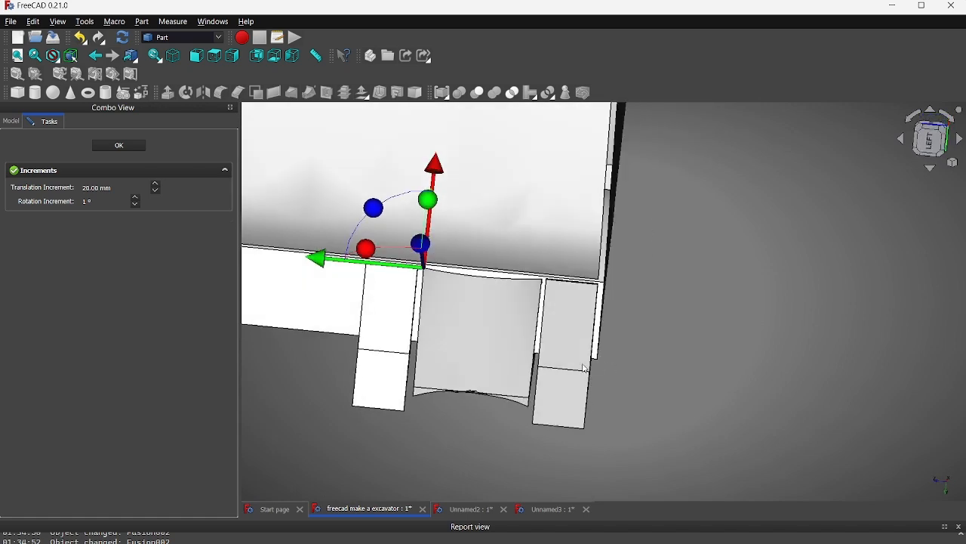
click(120, 145)
- Try a Boolean cut between InternalTeeth and Bucket Teeths, and undo it
click(65, 185)
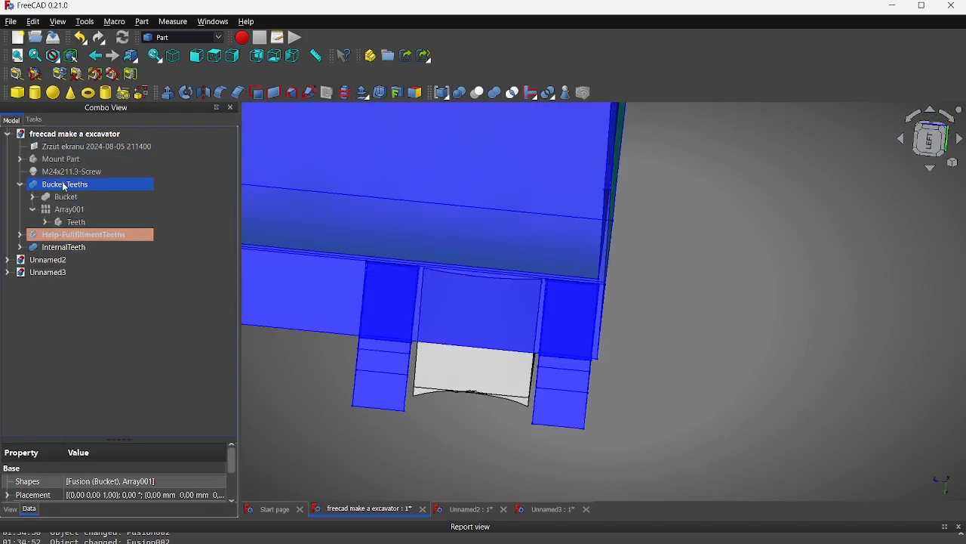
click(476, 93)
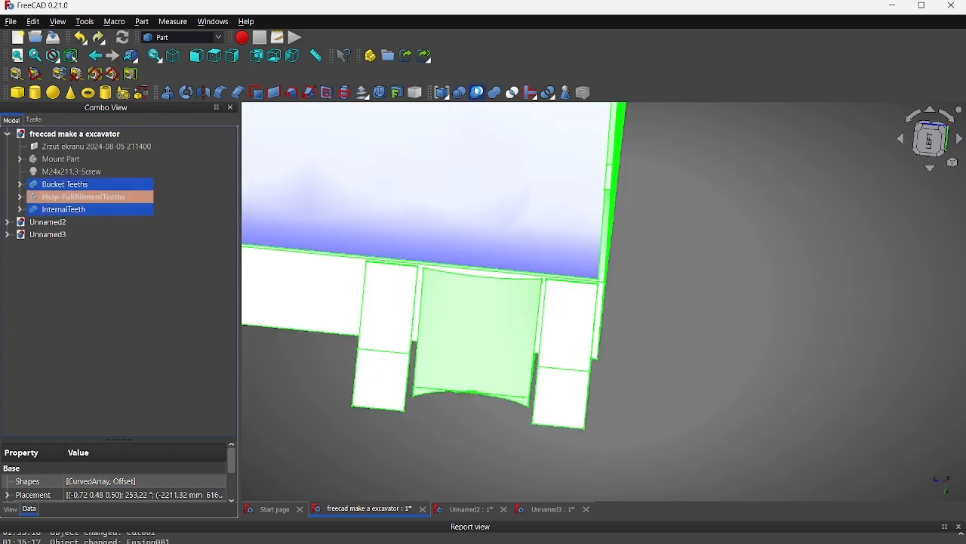
click(477, 92)
middle_drag(566, 330, 404, 303)
click(31, 197)
key(ctrl+z)
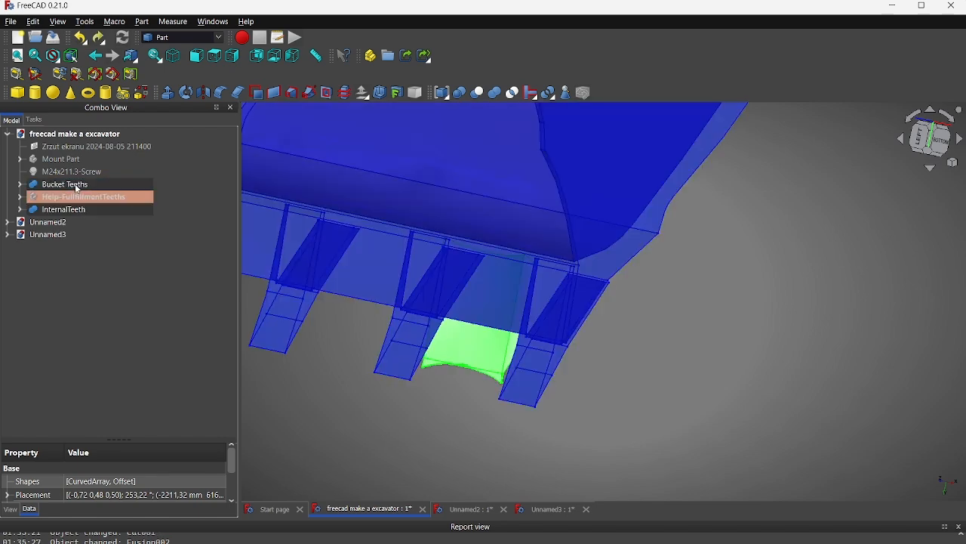
- Create a Draft clone of Bucket Teeths and hide the original solid
click(199, 38)
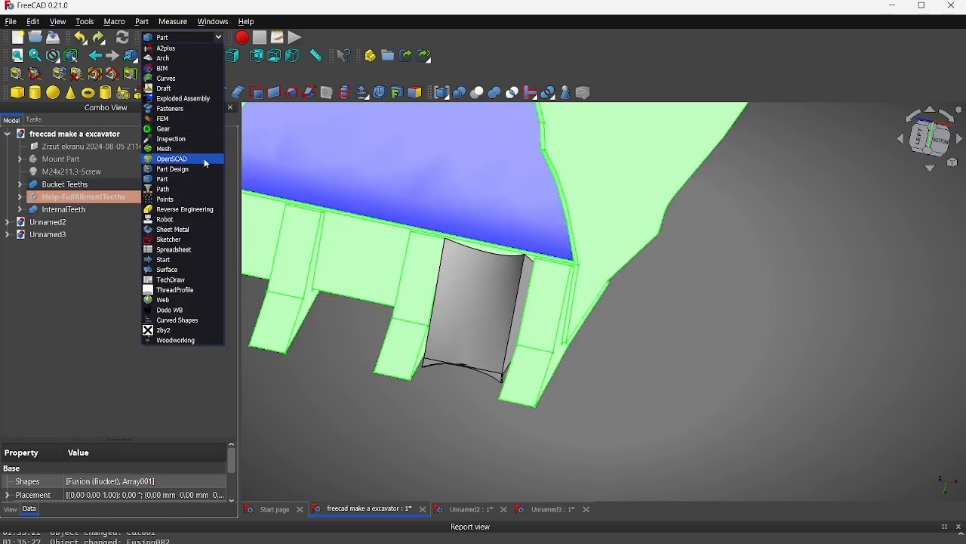
click(163, 86)
click(638, 76)
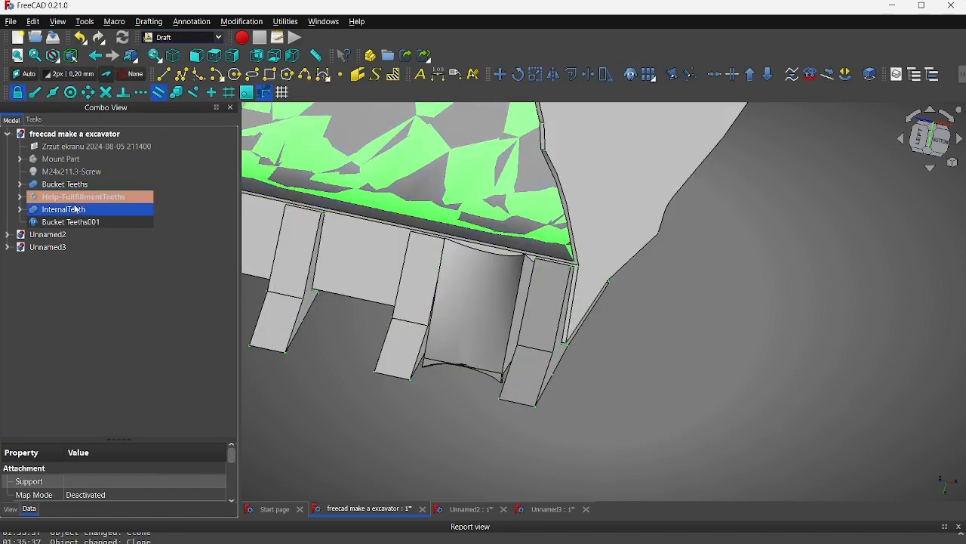
click(76, 186)
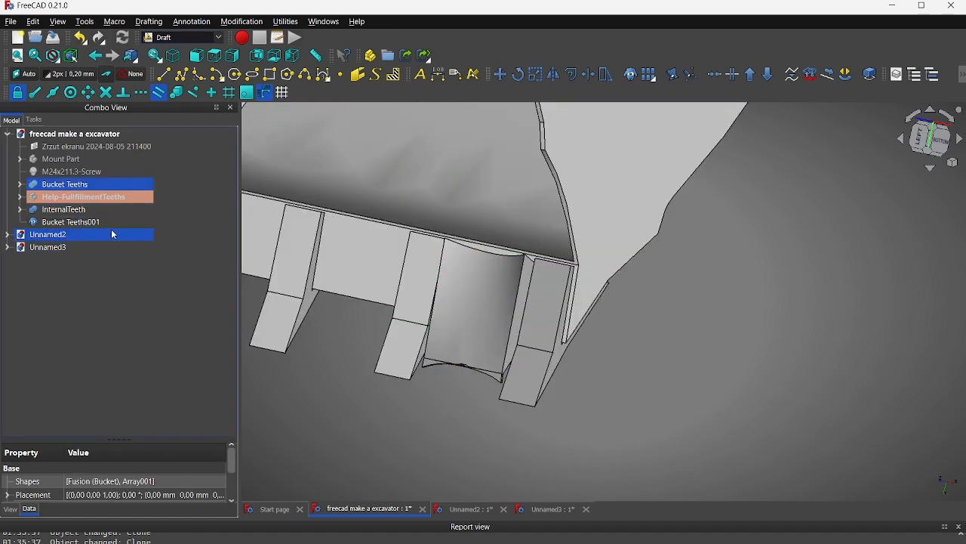
ctrl+click(93, 213)
click(95, 223)
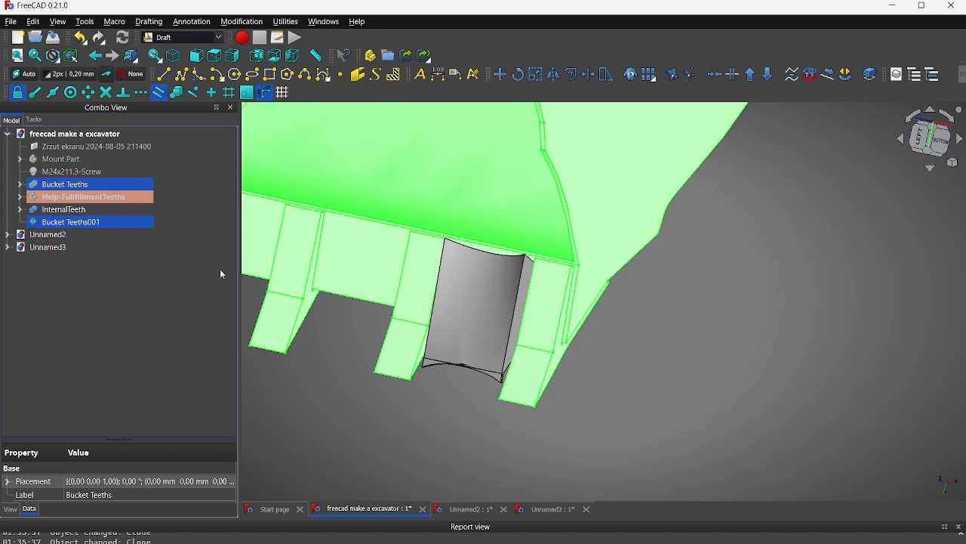
click(90, 174)
- Cut the cloned Bucket Teeths001 from InternalTeeth with the Part workbench's Boolean cut
click(79, 210)
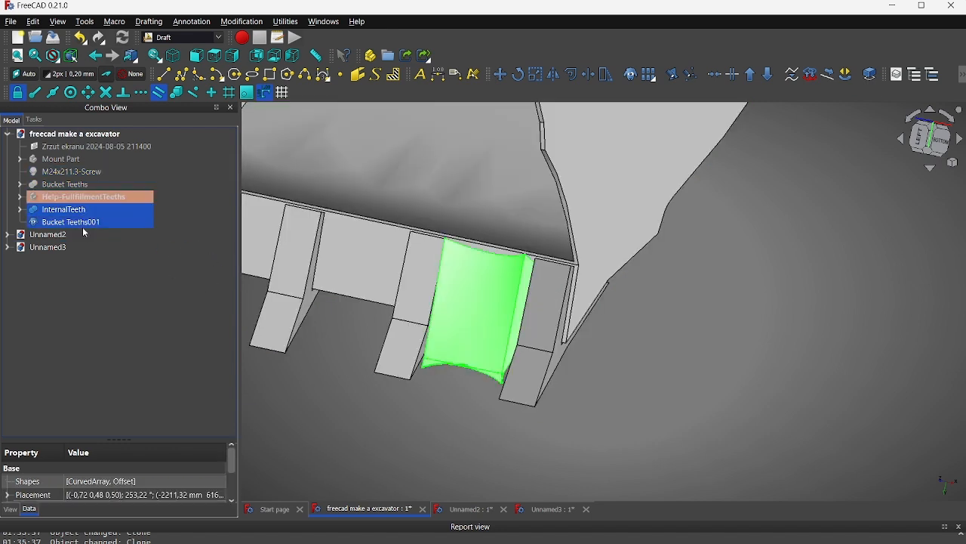
click(172, 40)
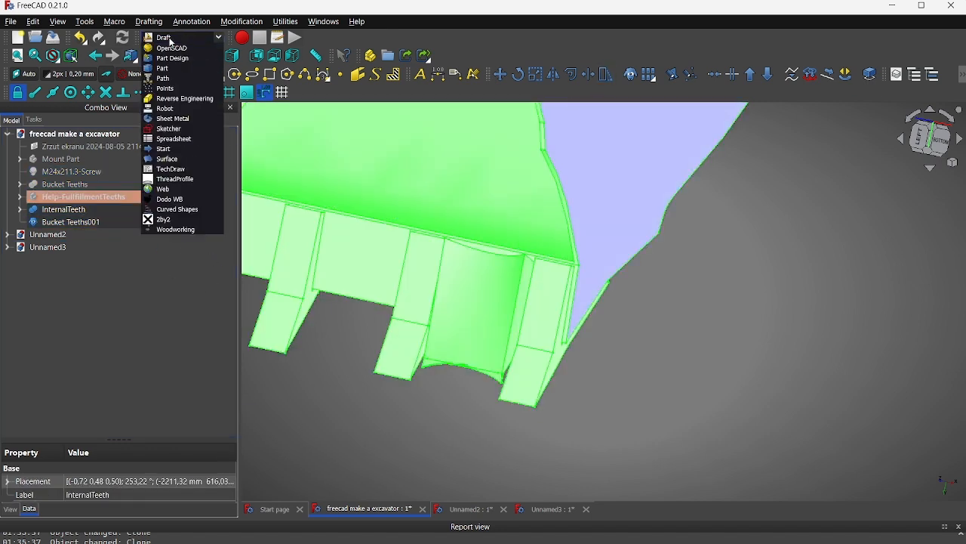
click(169, 180)
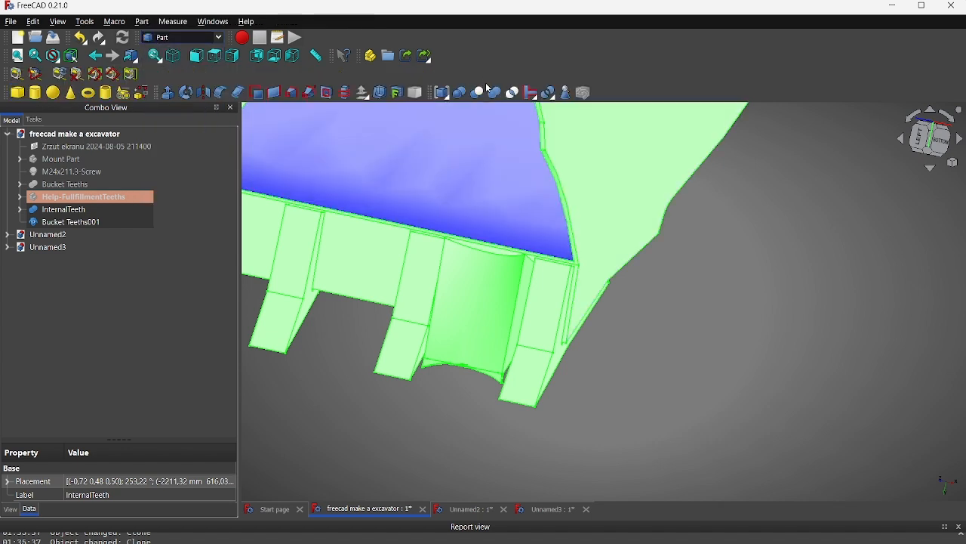
click(478, 92)
middle_drag(479, 277, 446, 277)
- Rename Cut001 as FillmentTeeth
click(112, 210)
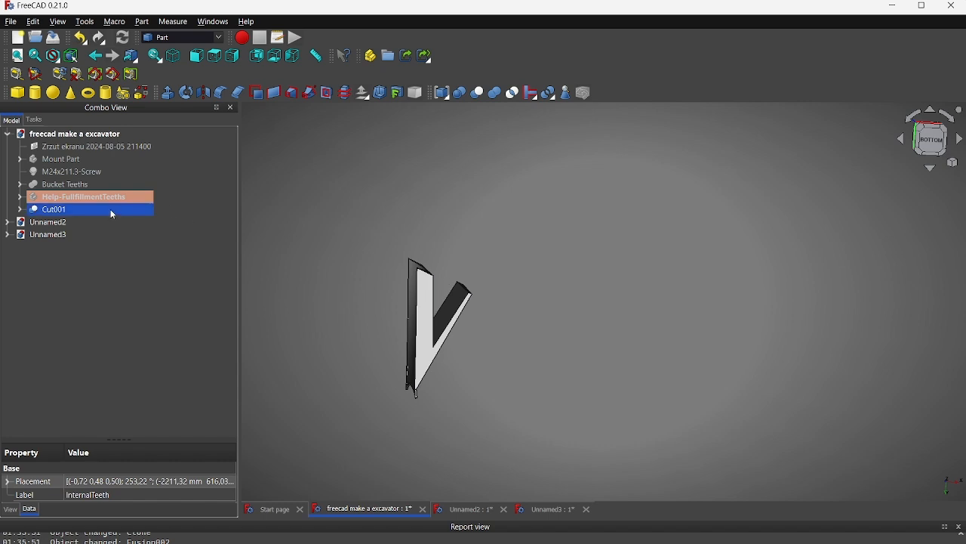
click(111, 210)
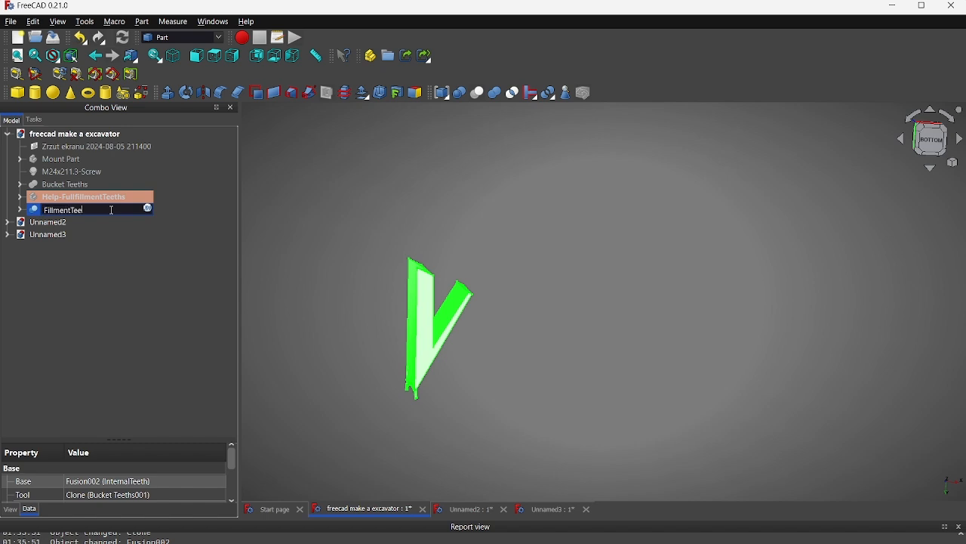
key(Return)
- Show the original Bucket Teeths solid around FillmentTeeth
click(46, 186)
key(space)
middle_drag(463, 259, 917, 307)
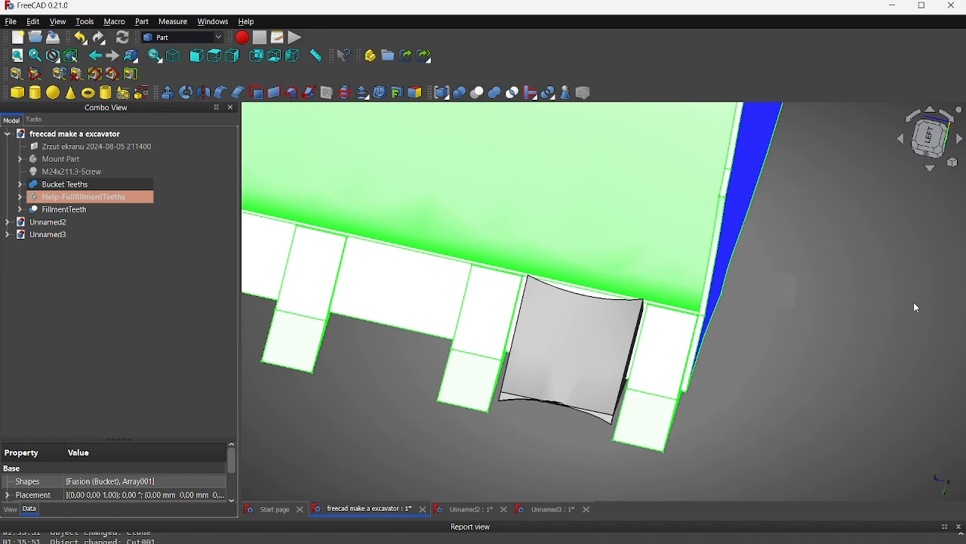
- Examine how FillmentTeeth sits between the last two teeth along the bucket's front edge
click(76, 210)
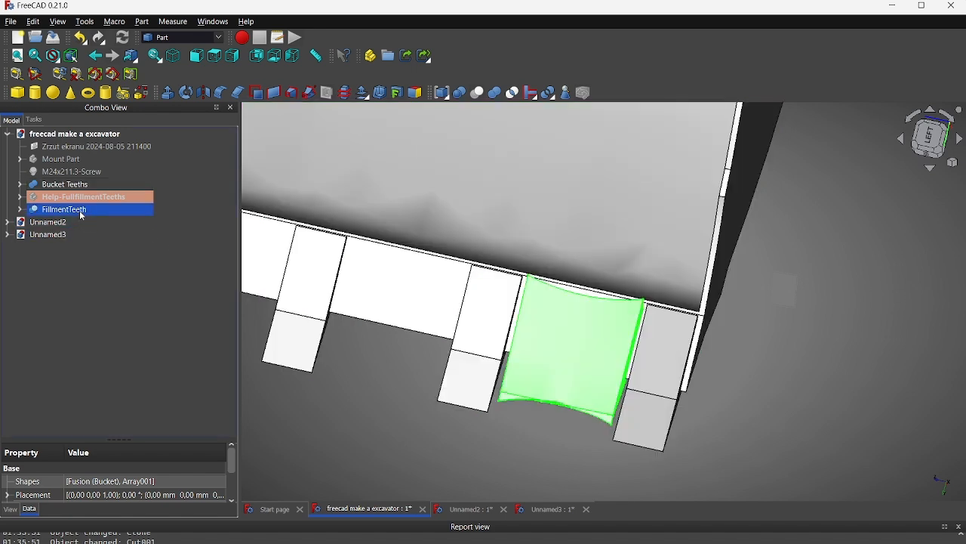
click(183, 37)
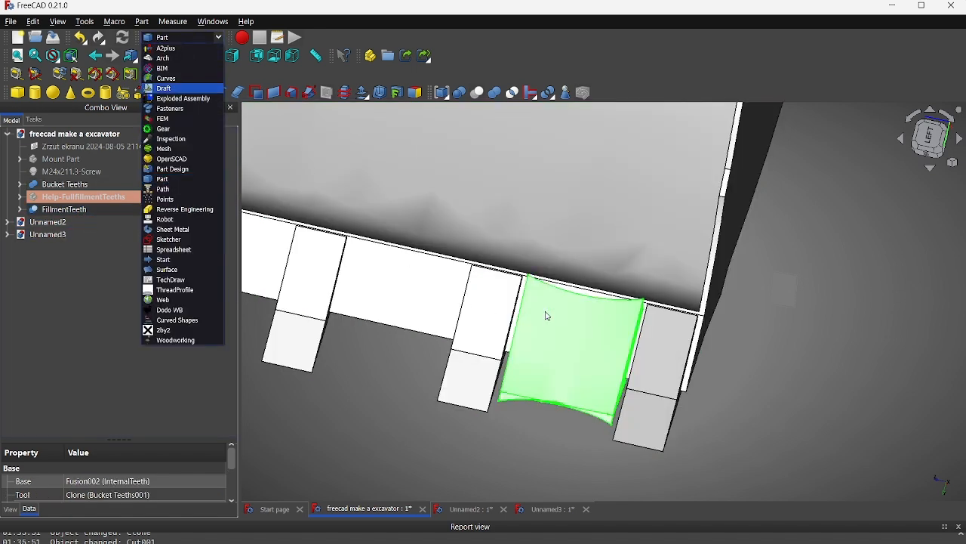
click(483, 239)
click(483, 237)
scroll(482, 233, down, 5)
middle_drag(482, 232, 601, 339)
middle_drag(649, 412, 580, 356)
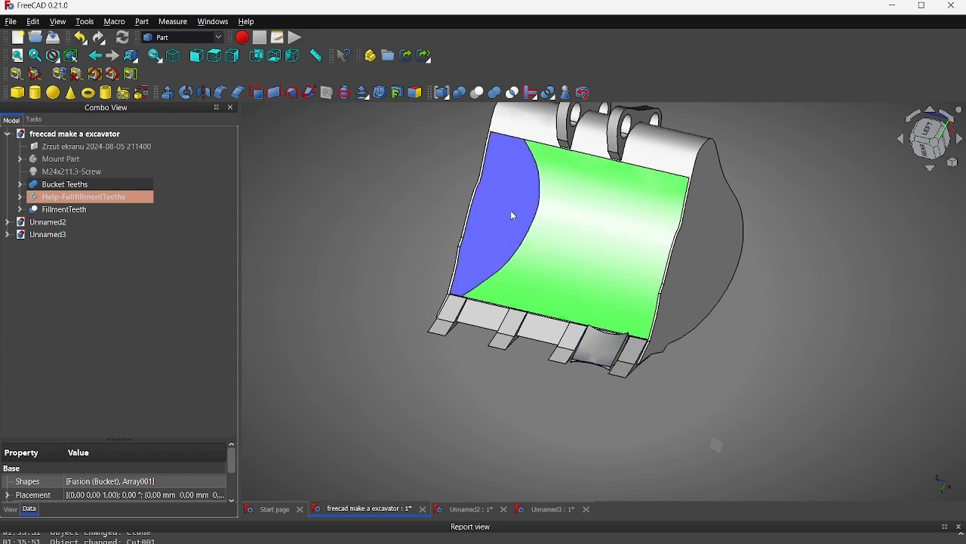
middle_drag(527, 234, 574, 279)
click(575, 278)
scroll(565, 382, up, 3)
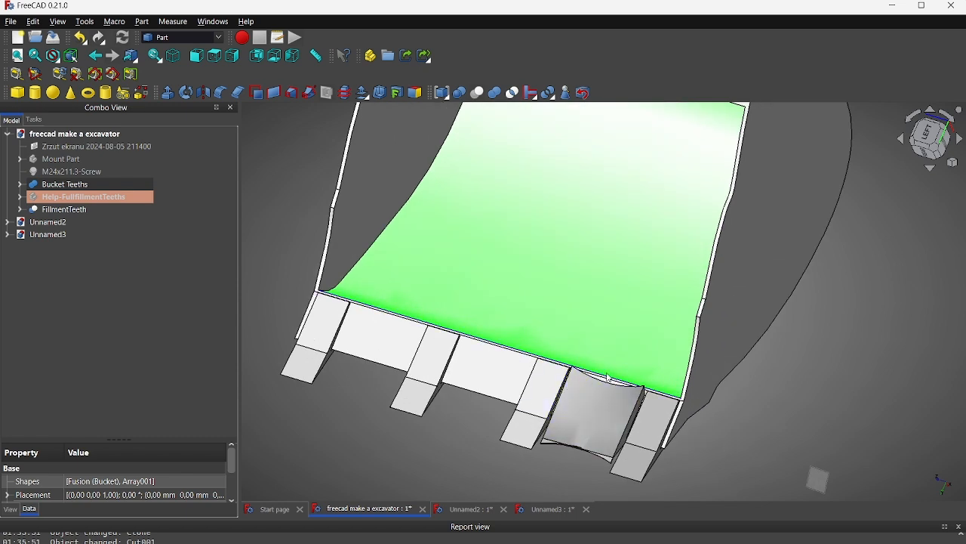
click(96, 213)
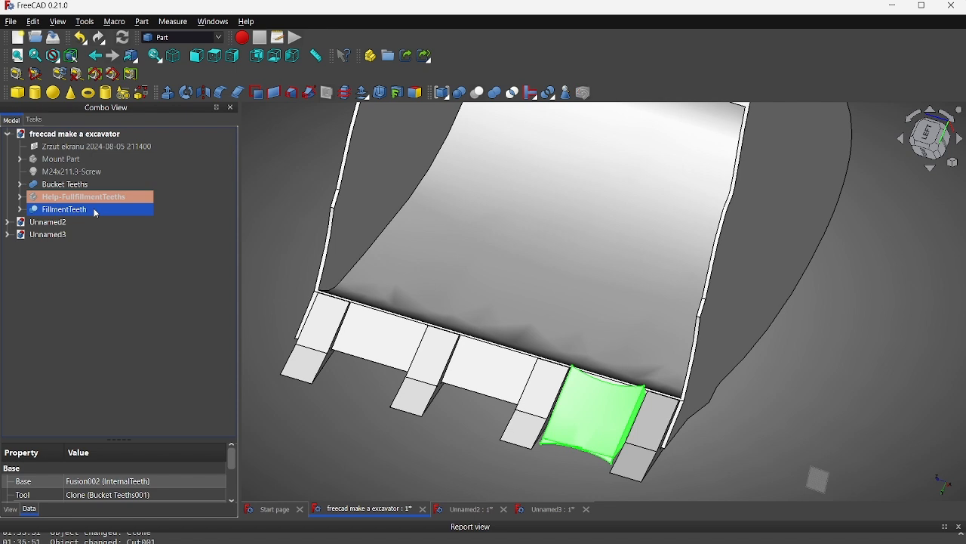
- Switch to the Draft workbench with FillmentTeeth selected
click(171, 37)
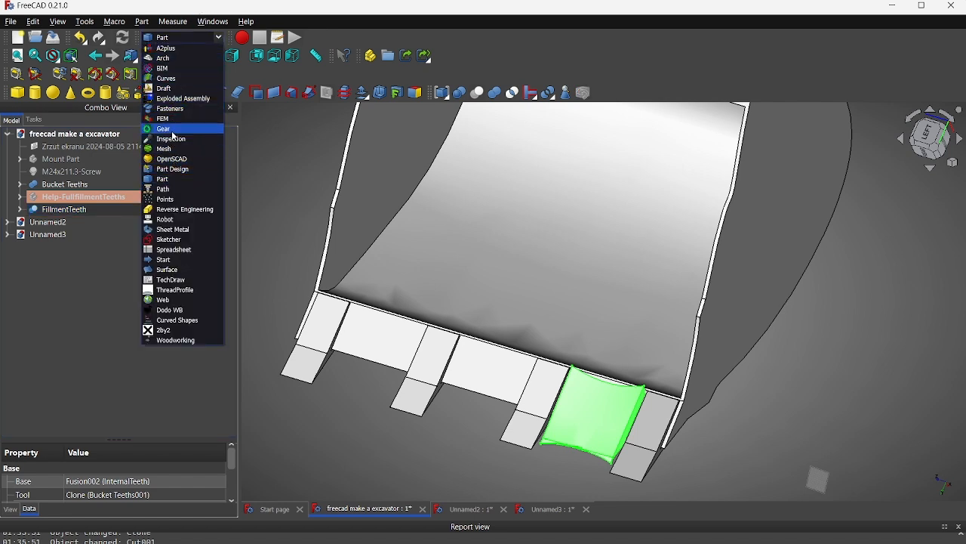
click(176, 90)
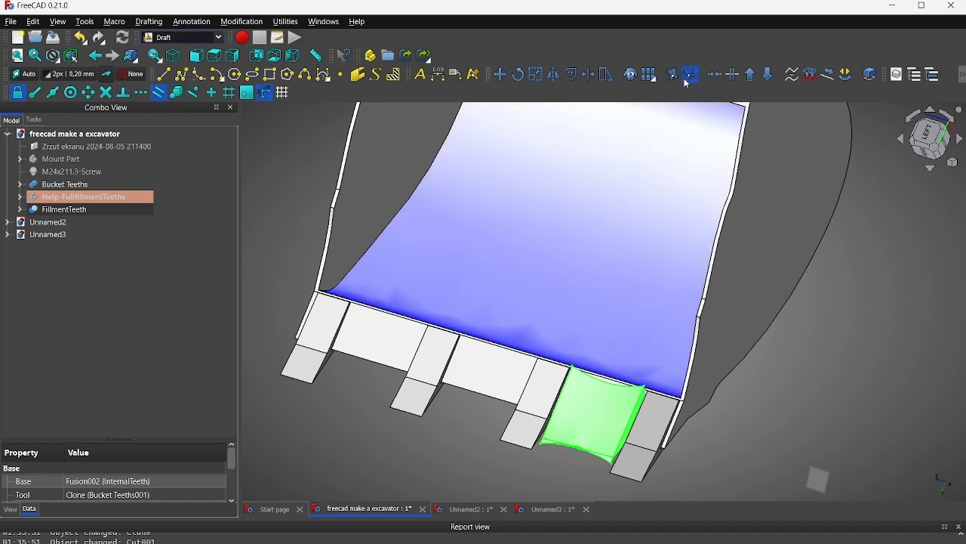
- Try an orthogonal array of FillmentTeeth with 4 elements along Z and 200 mm as the Z component of the Y interval
click(648, 76)
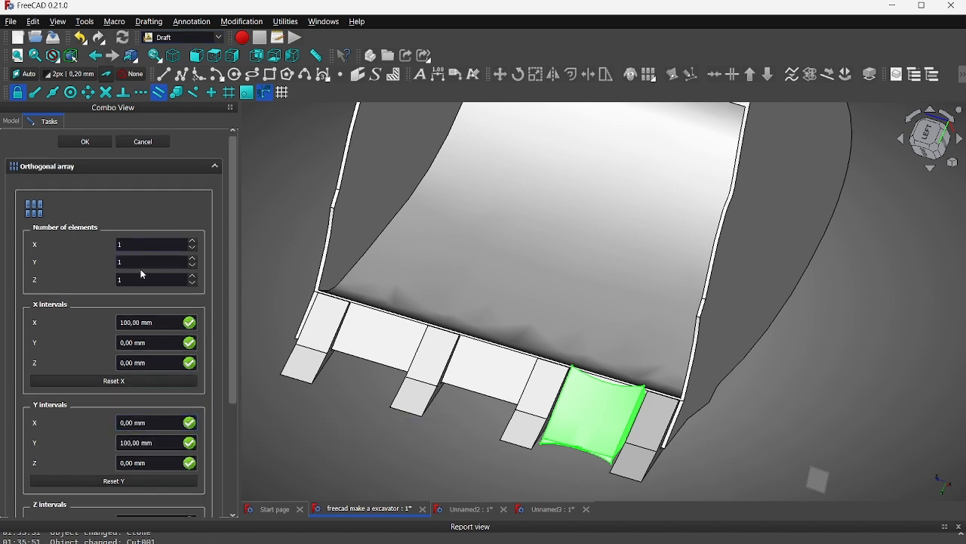
triple_click(135, 463)
text(29)
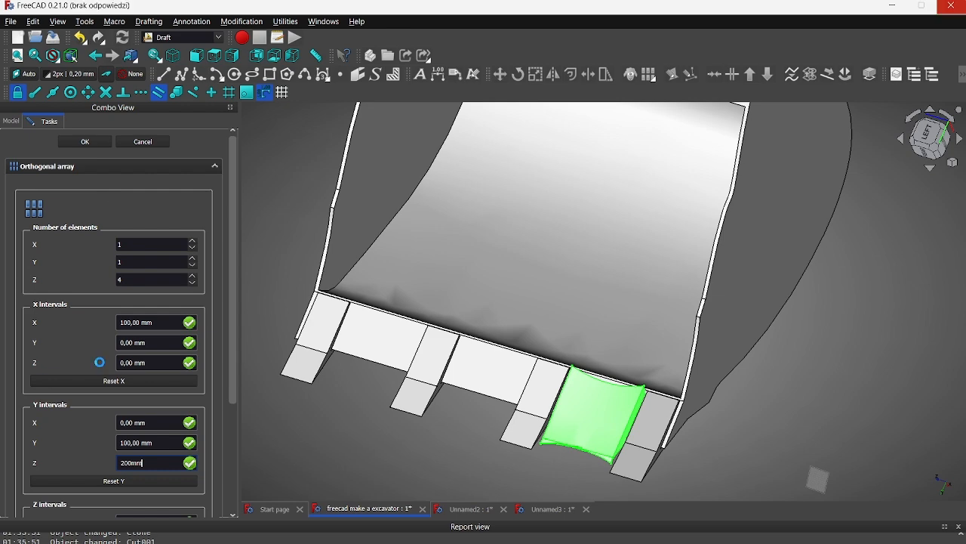
key(ctrl+z)
- Start an orthogonal array of FillmentTeeth with element counts of 1 in X, 1 in Y and 4 in Z
click(78, 209)
click(649, 74)
click(138, 284)
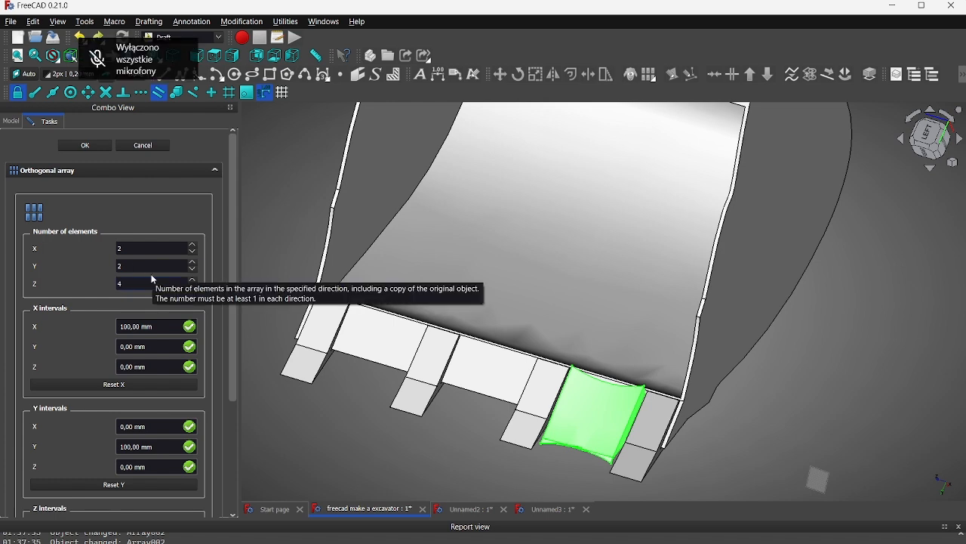
click(130, 262)
key(BackSpace)
text(1)
- Set the Z component of the array's Z interval to 200 mm and create the array
drag(133, 327, 32, 305)
scroll(31, 305, down, 4)
drag(134, 419, 117, 421)
text(200)
scroll(114, 243, up, 2)
click(132, 257)
scroll(68, 134, up, 2)
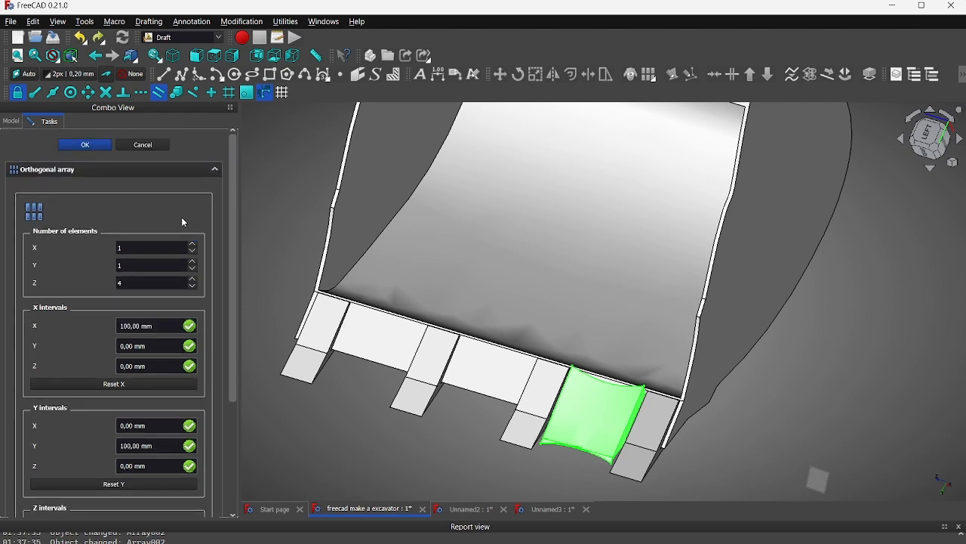
click(85, 145)
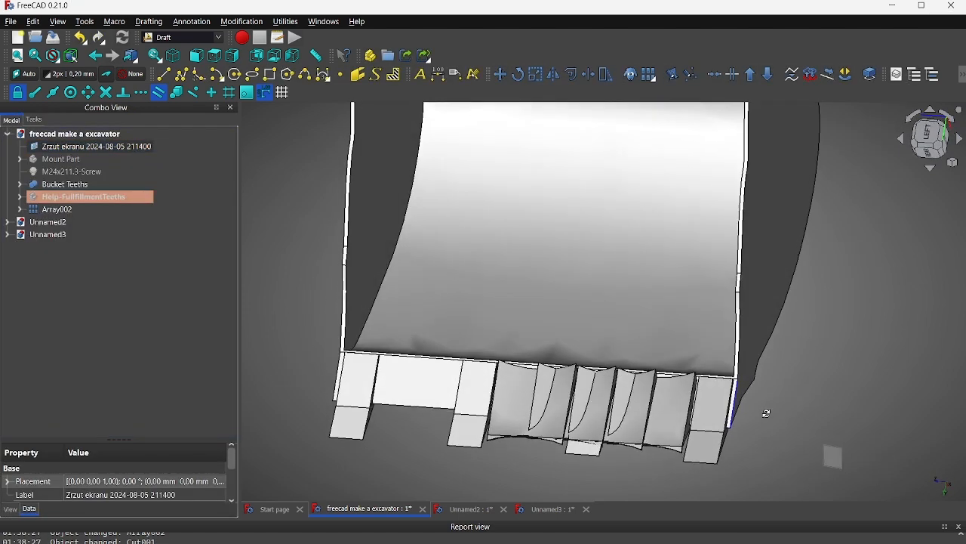
- Set the Z component of Array002's Z interval to 590 mm so the copies match the tooth spacing
click(78, 215)
double_click(76, 214)
key(Escape)
drag(115, 440, 154, 225)
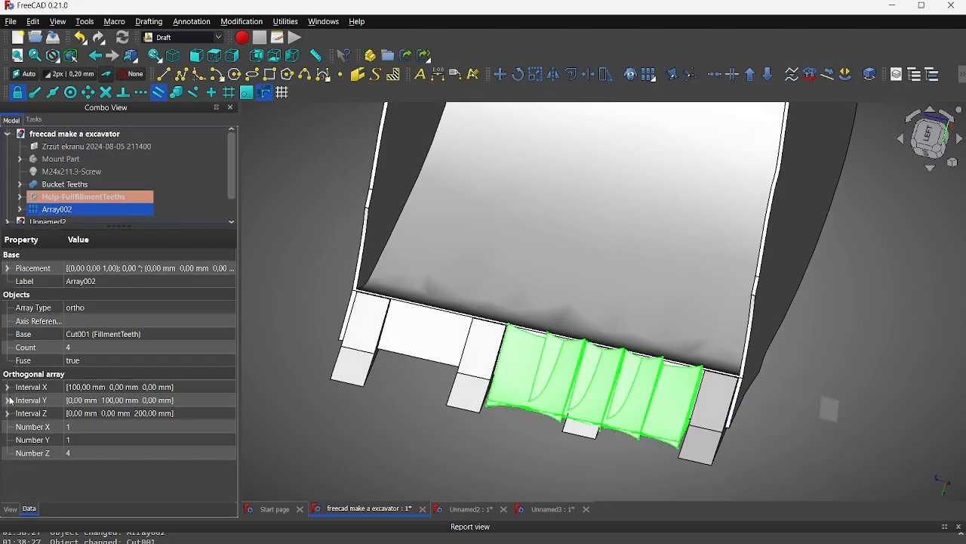
click(7, 413)
click(77, 453)
text(590)
key(Return)
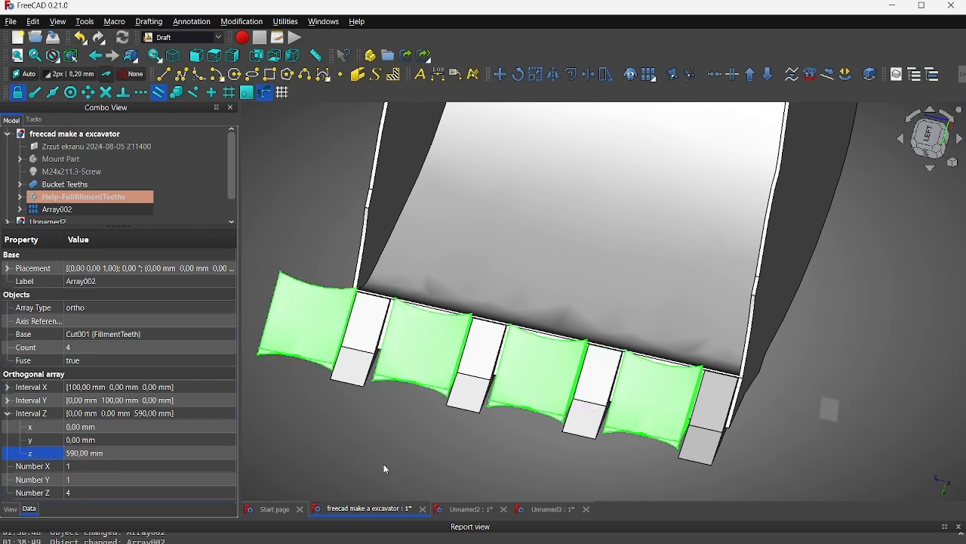
- Reduce Array002 to 3 elements along Z, one filler for each gap between the teeth
click(92, 351)
click(99, 492)
scroll(98, 492, down, 1)
click(785, 406)
middle_drag(785, 406, 589, 446)
- Fuse Bucket Teeths and Array002 into one solid with the Part workbench's Boolean union
click(76, 185)
ctrl+click(86, 210)
click(205, 38)
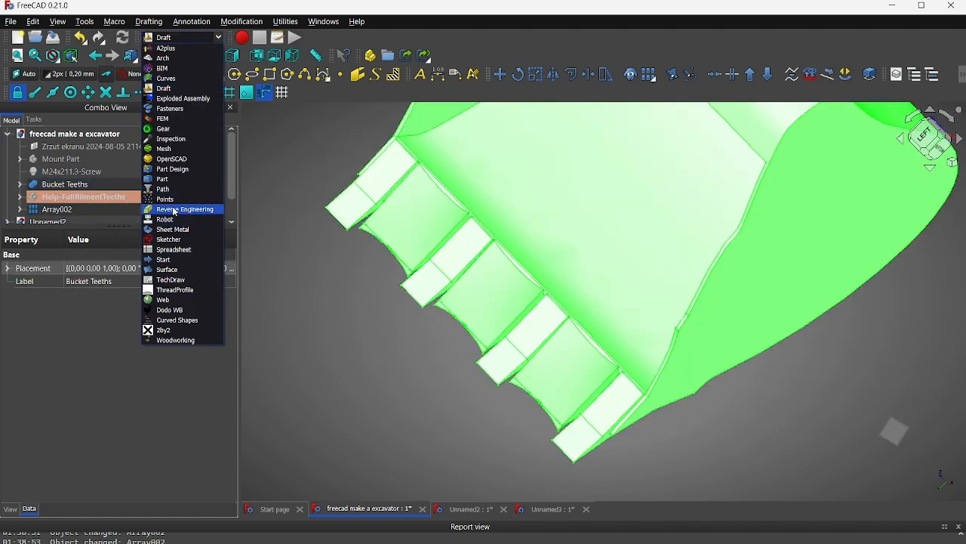
click(162, 179)
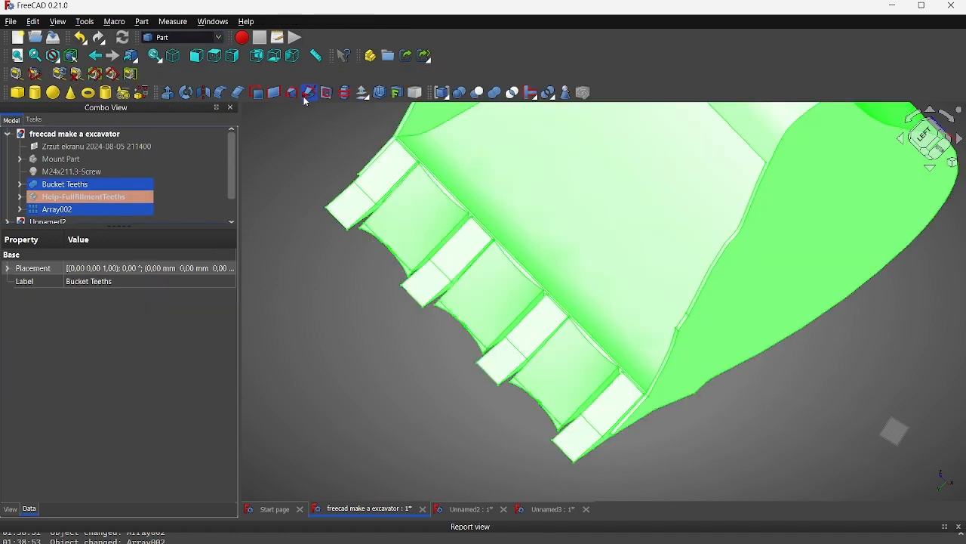
click(495, 92)
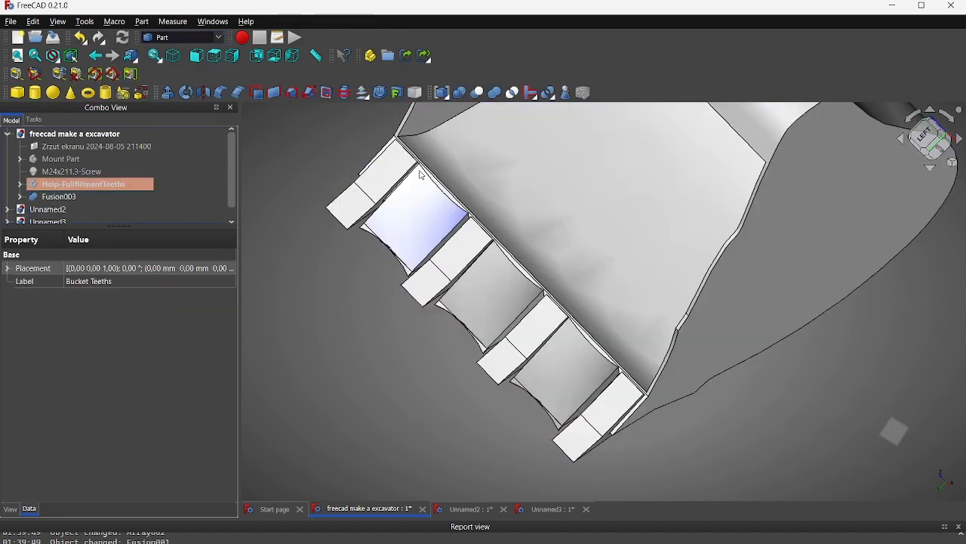
- Rename the fused solid as Bucket
click(110, 198)
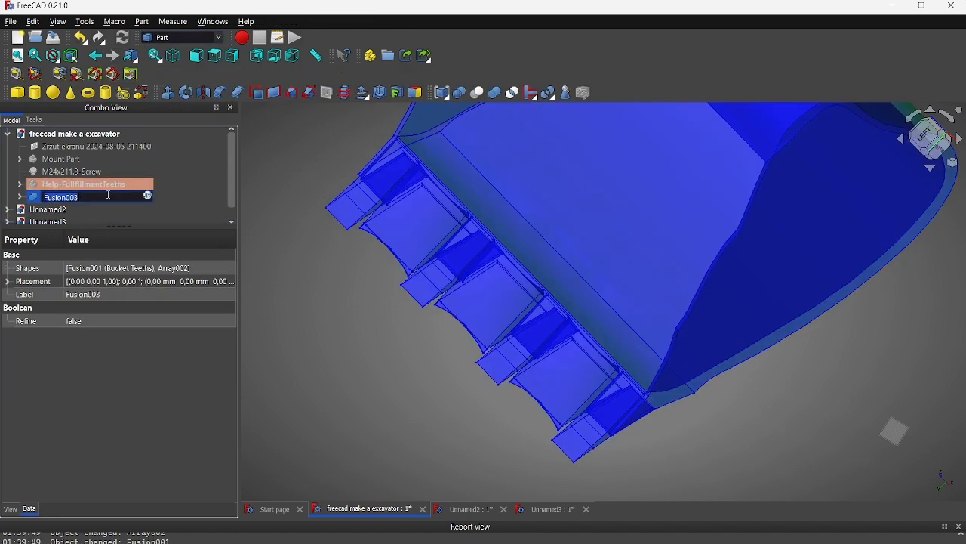
text(Bucket)
key(Return)
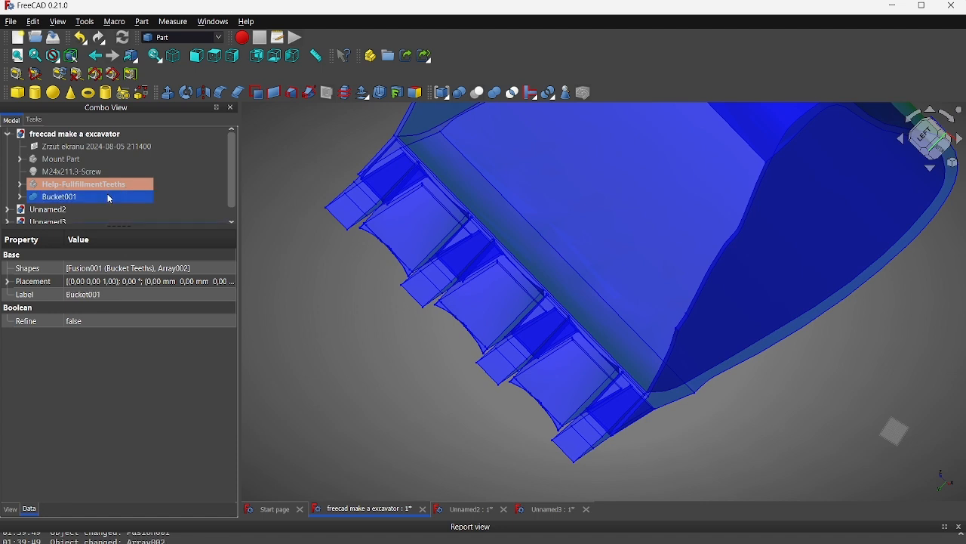
double_click(110, 199)
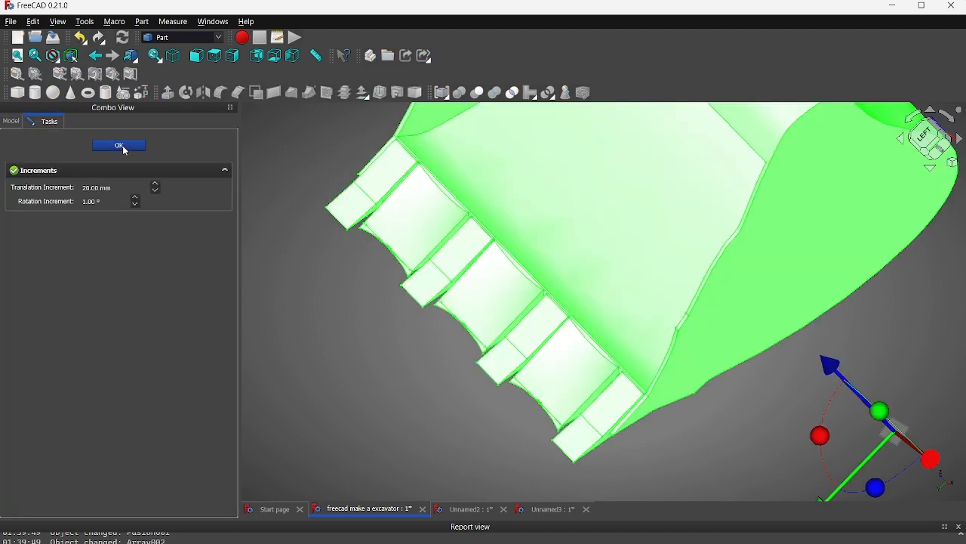
click(124, 148)
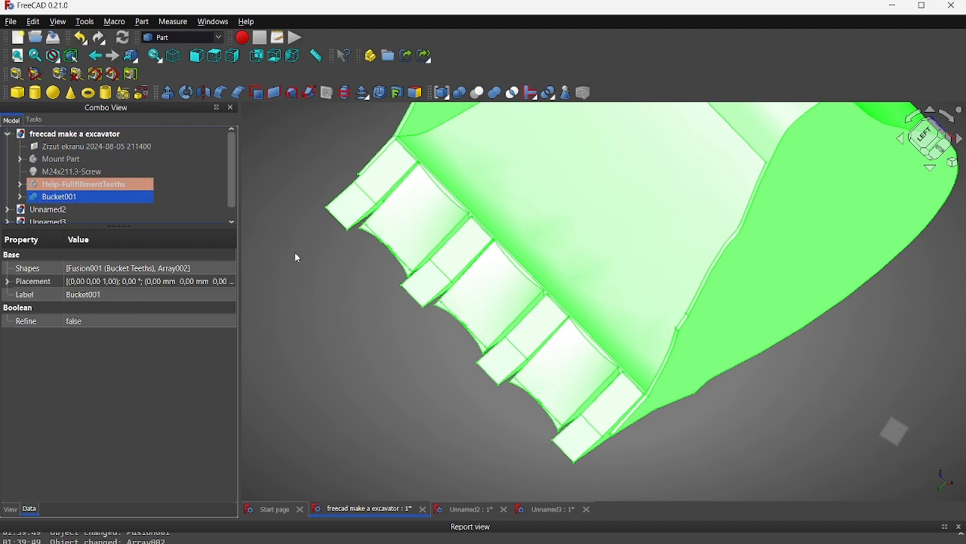
scroll(297, 258, down, 5)
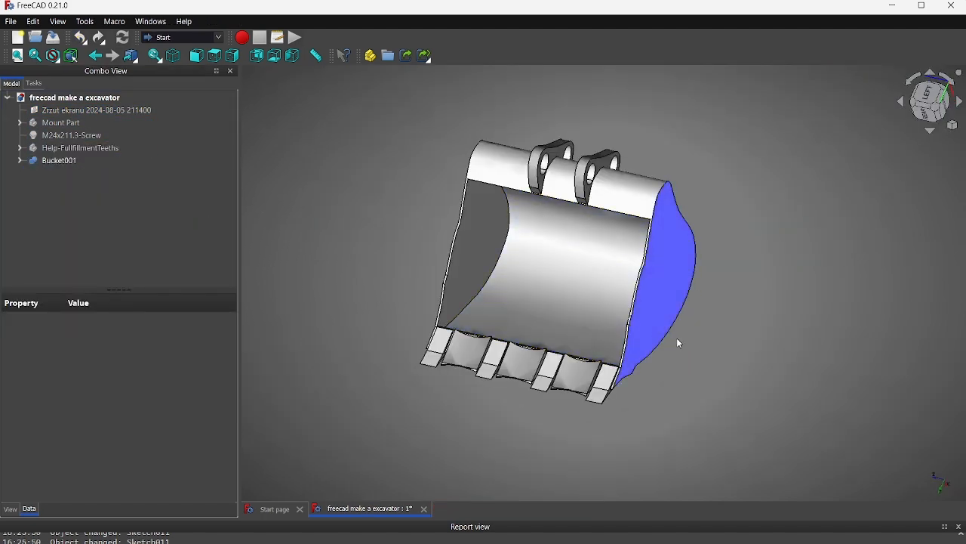
middle_drag(677, 339, 575, 318)
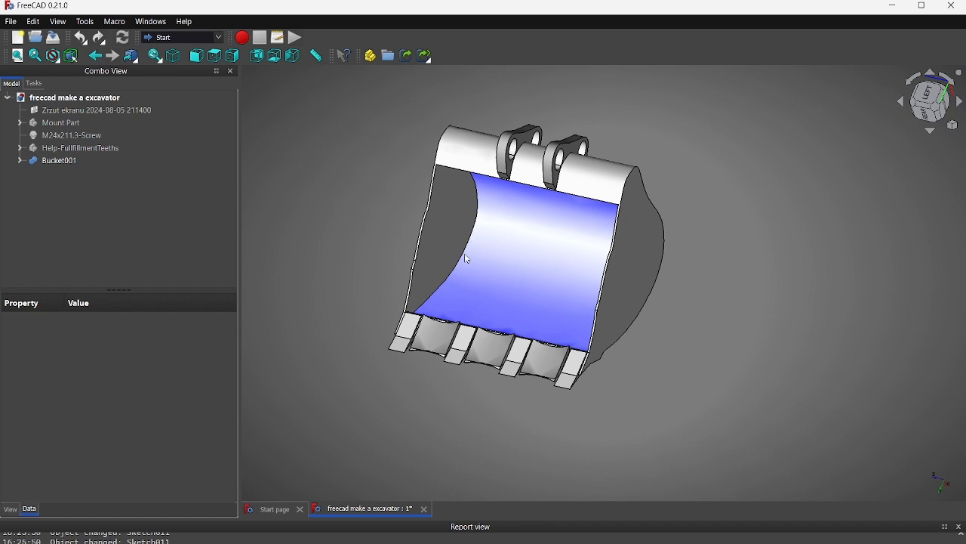
middle_drag(499, 265, 439, 287)
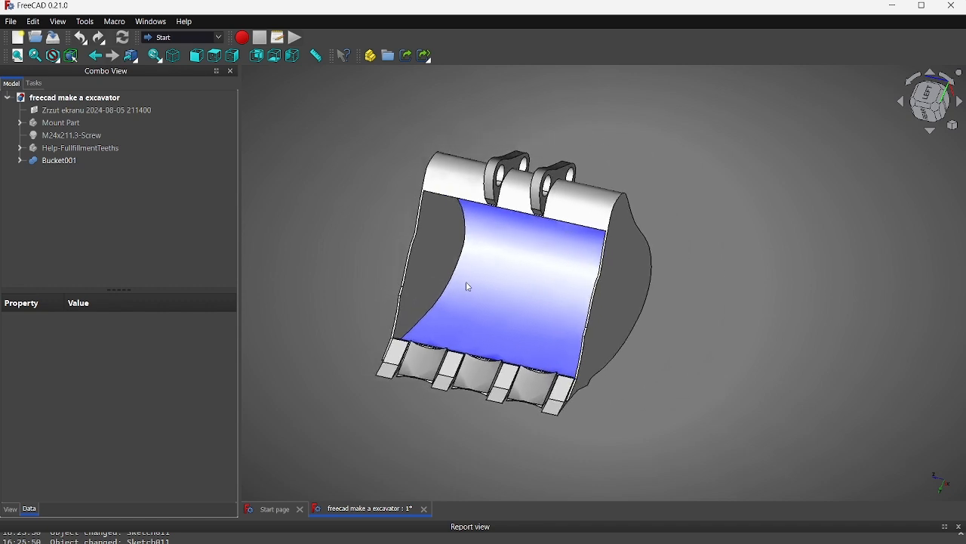